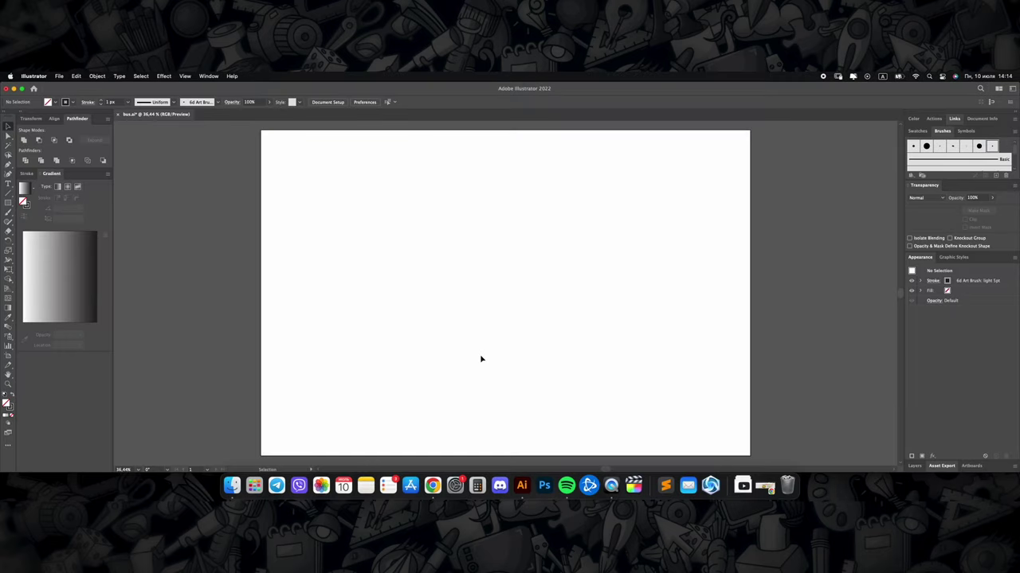
Step: With the Paintbrush, sketch the vertical edges and top and bottom lines of the bus box
{"action": "key", "text": "b"}
{"action": "left_click_drag", "start_coordinate": [412, 239], "coordinate": [410, 309]}
{"action": "mouse_move", "coordinate": [536, 226]}
{"action": "left_mouse_down"}
{"action": "mouse_move", "coordinate": [535, 321]}
{"action": "mouse_move", "coordinate": [531, 312]}
{"action": "left_mouse_up"}
{"action": "left_click_drag", "start_coordinate": [419, 329], "coordinate": [536, 319]}
{"action": "left_click_drag", "start_coordinate": [427, 193], "coordinate": [501, 188]}
{"action": "mouse_move", "coordinate": [534, 177]}
{"action": "left_mouse_down"}
{"action": "mouse_move", "coordinate": [427, 183]}
{"action": "mouse_move", "coordinate": [404, 253]}
{"action": "left_mouse_up"}
{"action": "left_click_drag", "start_coordinate": [540, 172], "coordinate": [538, 268]}
{"action": "left_click_drag", "start_coordinate": [534, 312], "coordinate": [624, 349]}
Step: Add the box's slanted top, bottom line and the far edge of its right face
{"action": "mouse_move", "coordinate": [540, 172]}
{"action": "left_mouse_down"}
{"action": "mouse_move", "coordinate": [633, 224]}
{"action": "mouse_move", "coordinate": [638, 350]}
{"action": "left_mouse_up"}
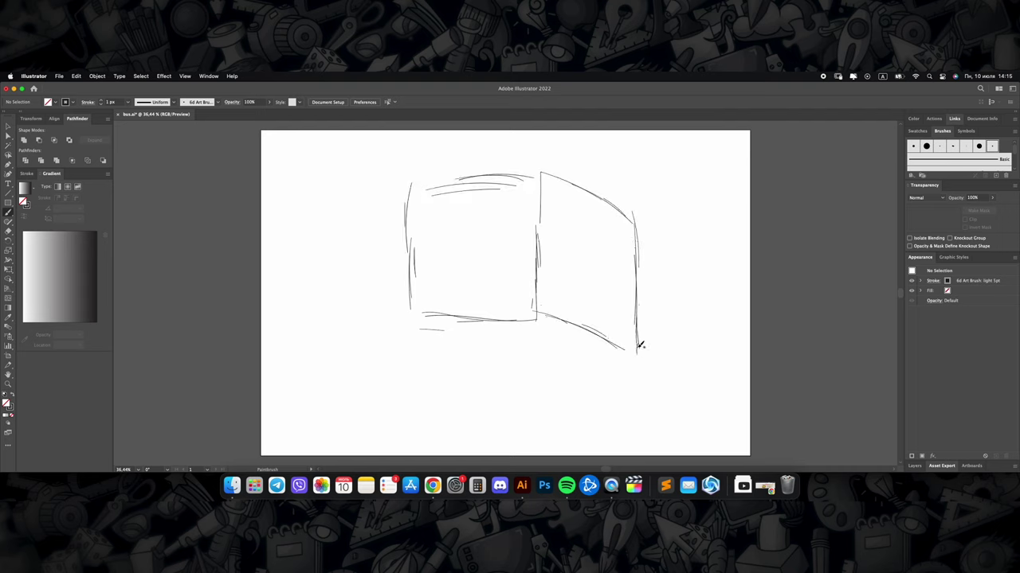
{"action": "mouse_move", "coordinate": [430, 334]}
{"action": "left_mouse_down"}
{"action": "mouse_move", "coordinate": [560, 375]}
{"action": "mouse_move", "coordinate": [642, 360]}
{"action": "left_mouse_up"}
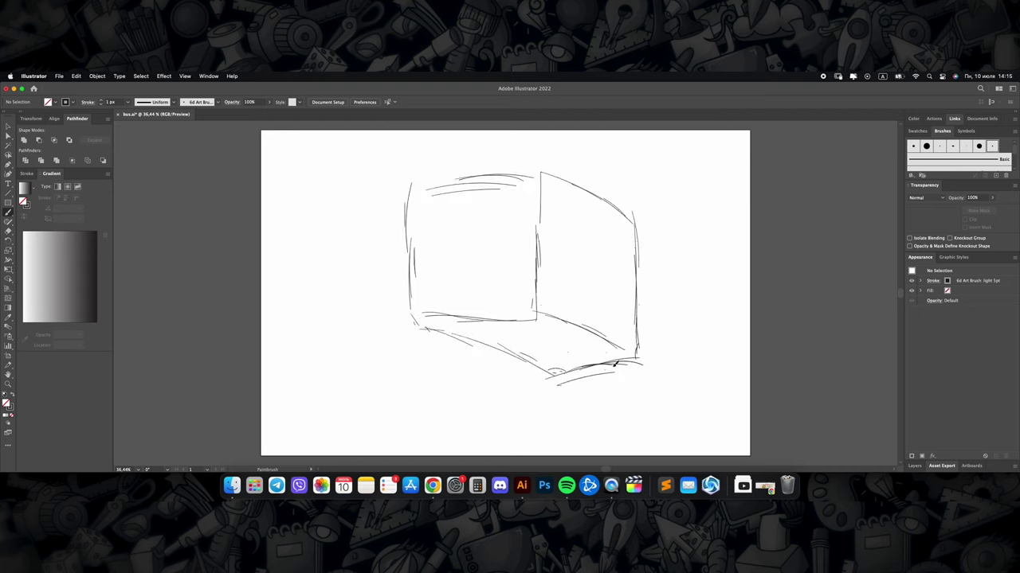
{"action": "left_click_drag", "start_coordinate": [561, 318], "coordinate": [650, 364]}
{"action": "left_click_drag", "start_coordinate": [651, 263], "coordinate": [653, 356]}
{"action": "left_click_drag", "start_coordinate": [603, 205], "coordinate": [652, 359]}
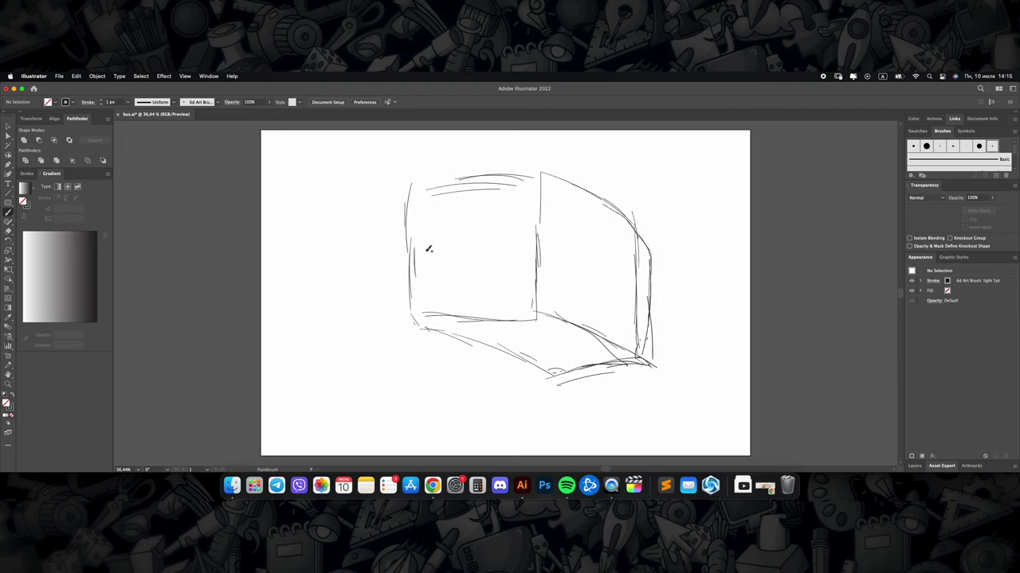
Step: Add an inner front box, an arched roof line, windshield divisions and a grille square
{"action": "mouse_move", "coordinate": [444, 251]}
{"action": "left_mouse_down"}
{"action": "mouse_move", "coordinate": [440, 283]}
{"action": "mouse_move", "coordinate": [499, 280]}
{"action": "mouse_move", "coordinate": [438, 298]}
{"action": "left_mouse_up"}
{"action": "mouse_move", "coordinate": [496, 275]}
{"action": "left_mouse_down"}
{"action": "mouse_move", "coordinate": [499, 307]}
{"action": "mouse_move", "coordinate": [529, 274]}
{"action": "left_mouse_up"}
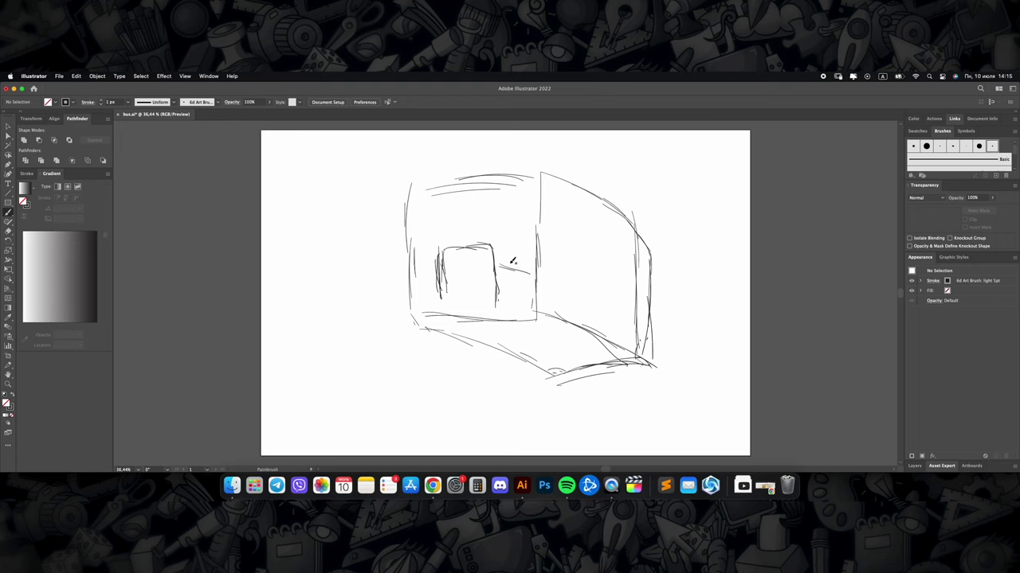
{"action": "mouse_move", "coordinate": [411, 190]}
{"action": "left_mouse_down"}
{"action": "mouse_move", "coordinate": [505, 173]}
{"action": "mouse_move", "coordinate": [478, 166]}
{"action": "mouse_move", "coordinate": [540, 186]}
{"action": "left_mouse_up"}
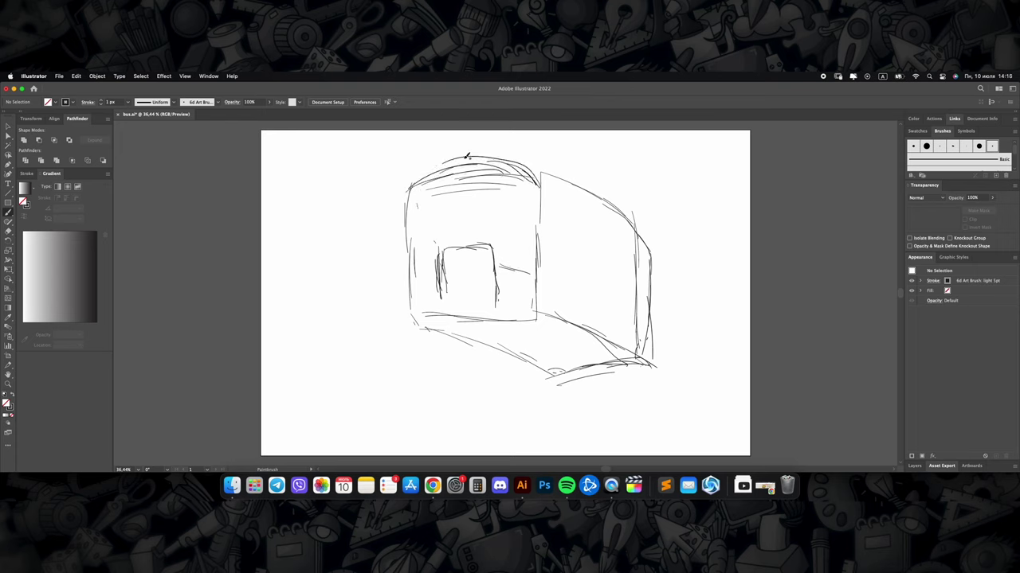
{"action": "mouse_move", "coordinate": [459, 159]}
{"action": "left_mouse_down"}
{"action": "mouse_move", "coordinate": [411, 190]}
{"action": "mouse_move", "coordinate": [430, 194]}
{"action": "mouse_move", "coordinate": [426, 232]}
{"action": "left_mouse_up"}
{"action": "left_click_drag", "start_coordinate": [472, 191], "coordinate": [472, 235]}
{"action": "left_click_drag", "start_coordinate": [527, 187], "coordinate": [528, 232]}
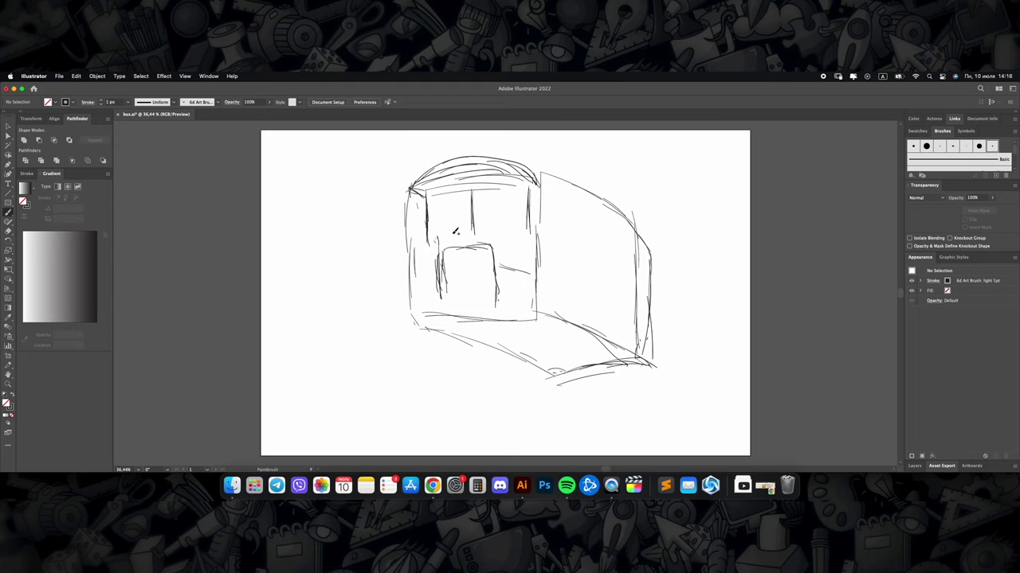
{"action": "left_click_drag", "start_coordinate": [436, 261], "coordinate": [496, 273]}
Step: Draw two round headlights and bumper lines across the front, retracing the grille top
{"action": "mouse_move", "coordinate": [407, 271]}
{"action": "left_mouse_down"}
{"action": "mouse_move", "coordinate": [530, 256]}
{"action": "mouse_move", "coordinate": [422, 271]}
{"action": "left_mouse_up"}
{"action": "mouse_move", "coordinate": [511, 266]}
{"action": "left_mouse_down"}
{"action": "mouse_move", "coordinate": [505, 281]}
{"action": "mouse_move", "coordinate": [536, 277]}
{"action": "mouse_move", "coordinate": [532, 293]}
{"action": "left_mouse_up"}
{"action": "mouse_move", "coordinate": [430, 258]}
{"action": "left_mouse_down"}
{"action": "mouse_move", "coordinate": [408, 272]}
{"action": "mouse_move", "coordinate": [411, 304]}
{"action": "mouse_move", "coordinate": [522, 283]}
{"action": "left_mouse_up"}
{"action": "left_click_drag", "start_coordinate": [422, 298], "coordinate": [535, 287]}
{"action": "left_click_drag", "start_coordinate": [407, 316], "coordinate": [538, 293]}
{"action": "mouse_move", "coordinate": [445, 241]}
{"action": "left_mouse_down"}
{"action": "mouse_move", "coordinate": [490, 236]}
{"action": "mouse_move", "coordinate": [525, 253]}
{"action": "mouse_move", "coordinate": [544, 271]}
{"action": "mouse_move", "coordinate": [539, 298]}
{"action": "left_mouse_up"}
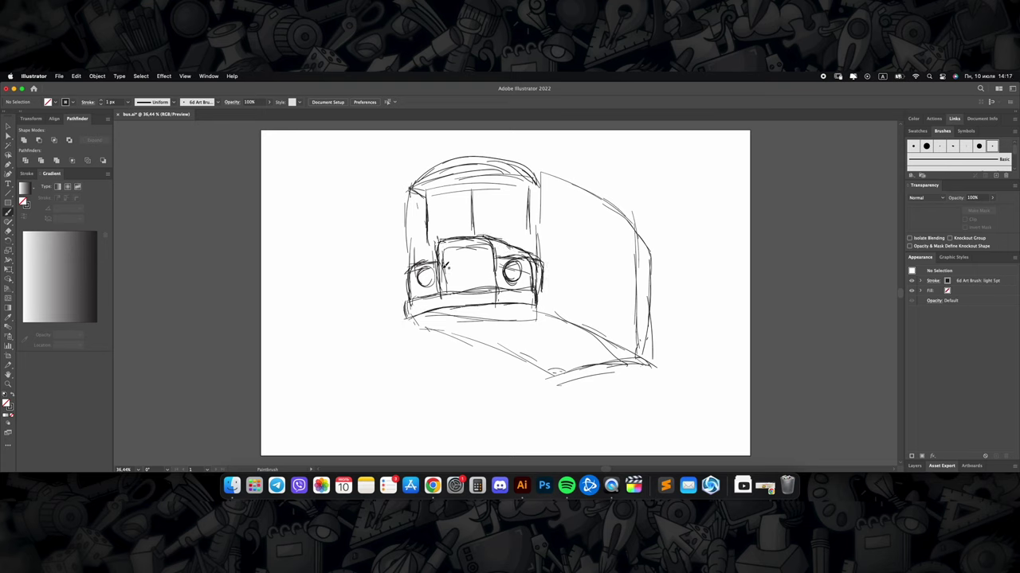
Step: Divide the windshield with vertical lines and sketch left and right side mirrors
{"action": "left_click_drag", "start_coordinate": [532, 215], "coordinate": [529, 252]}
{"action": "left_click_drag", "start_coordinate": [476, 196], "coordinate": [475, 244]}
{"action": "mouse_move", "coordinate": [411, 188]}
{"action": "left_mouse_down"}
{"action": "mouse_move", "coordinate": [538, 178]}
{"action": "mouse_move", "coordinate": [627, 220]}
{"action": "left_mouse_up"}
{"action": "mouse_move", "coordinate": [541, 201]}
{"action": "left_mouse_down"}
{"action": "mouse_move", "coordinate": [539, 237]}
{"action": "mouse_move", "coordinate": [560, 209]}
{"action": "mouse_move", "coordinate": [559, 241]}
{"action": "left_mouse_up"}
{"action": "left_click_drag", "start_coordinate": [411, 211], "coordinate": [407, 236]}
{"action": "mouse_move", "coordinate": [407, 237]}
{"action": "left_mouse_down"}
{"action": "mouse_move", "coordinate": [423, 238]}
{"action": "mouse_move", "coordinate": [425, 204]}
{"action": "left_mouse_up"}
{"action": "mouse_move", "coordinate": [551, 203]}
{"action": "left_mouse_down"}
{"action": "mouse_move", "coordinate": [561, 234]}
{"action": "mouse_move", "coordinate": [562, 200]}
{"action": "left_mouse_up"}
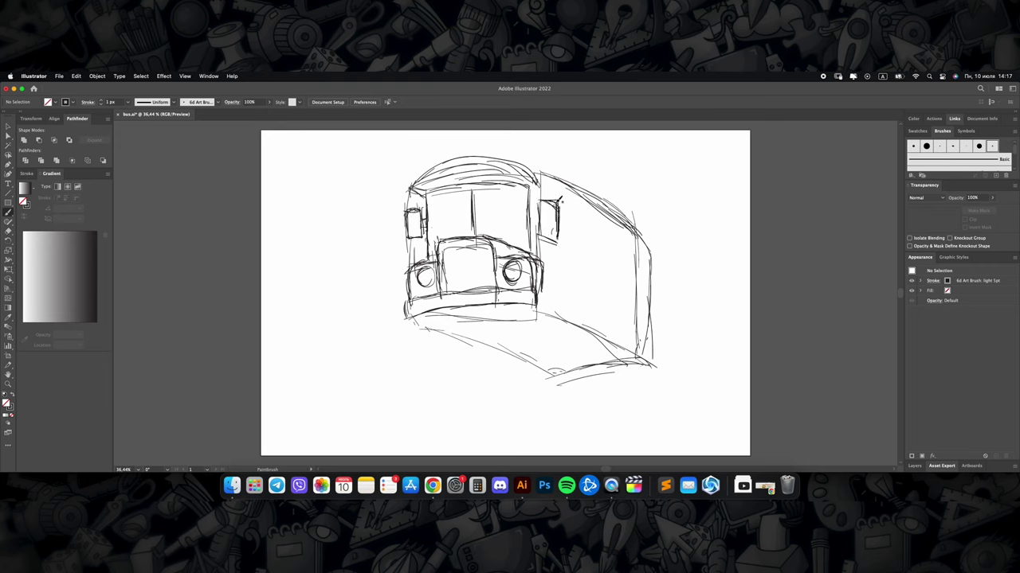
{"action": "left_click_drag", "start_coordinate": [540, 237], "coordinate": [560, 230]}
Step: Sketch the front fenders, front and rear wheels, and underside lines between them
{"action": "mouse_move", "coordinate": [419, 309]}
{"action": "left_mouse_down"}
{"action": "mouse_move", "coordinate": [408, 325]}
{"action": "mouse_move", "coordinate": [532, 310]}
{"action": "left_mouse_up"}
{"action": "left_click_drag", "start_coordinate": [423, 321], "coordinate": [438, 360]}
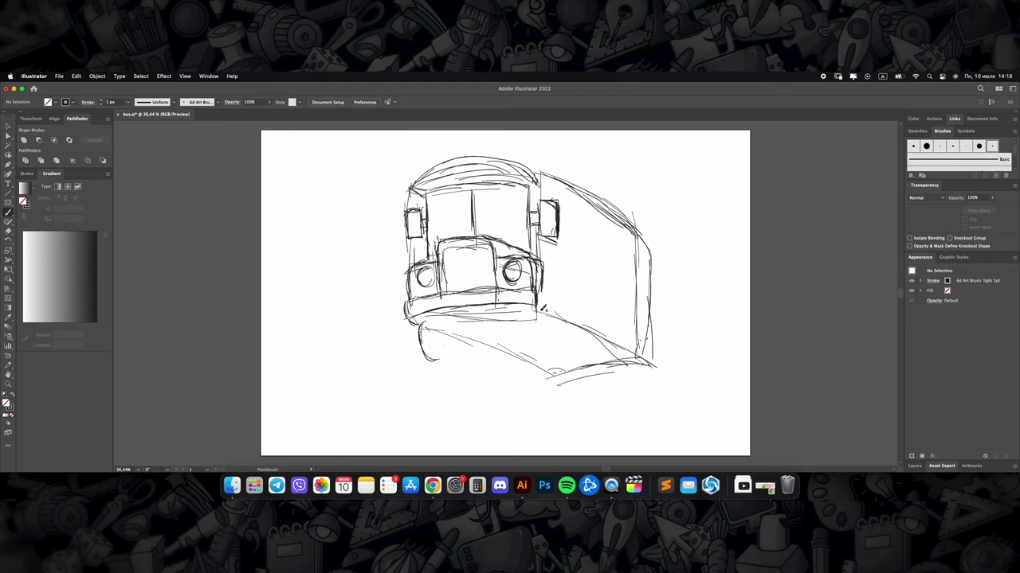
{"action": "left_click_drag", "start_coordinate": [542, 309], "coordinate": [539, 350]}
{"action": "mouse_move", "coordinate": [555, 290]}
{"action": "left_mouse_down"}
{"action": "mouse_move", "coordinate": [563, 322]}
{"action": "mouse_move", "coordinate": [620, 368]}
{"action": "left_mouse_up"}
{"action": "left_click_drag", "start_coordinate": [628, 319], "coordinate": [624, 371]}
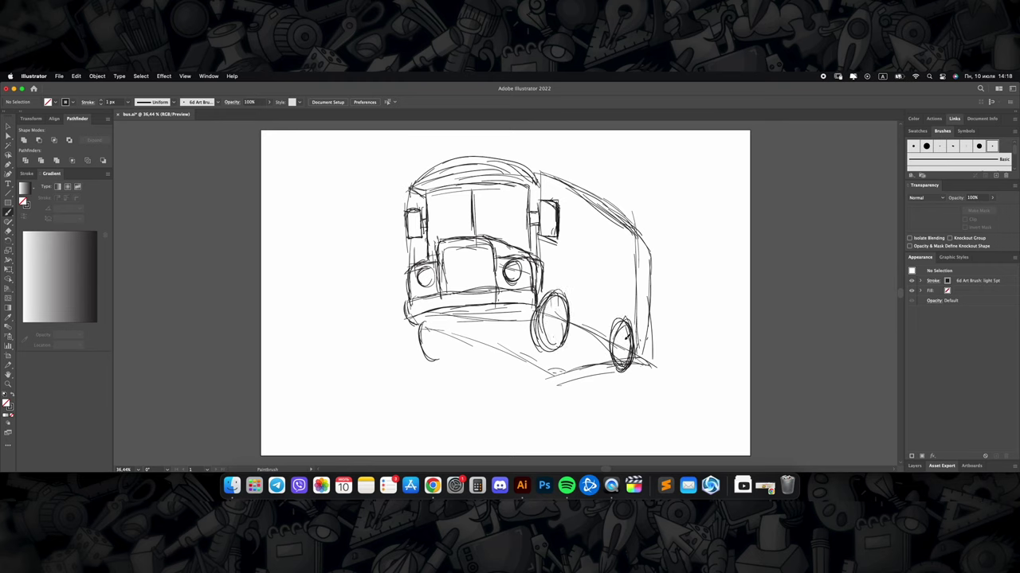
{"action": "mouse_move", "coordinate": [427, 321]}
{"action": "left_mouse_down"}
{"action": "mouse_move", "coordinate": [422, 341]}
{"action": "mouse_move", "coordinate": [451, 321]}
{"action": "mouse_move", "coordinate": [422, 342]}
{"action": "mouse_move", "coordinate": [449, 347]}
{"action": "left_mouse_up"}
{"action": "left_click_drag", "start_coordinate": [526, 350], "coordinate": [551, 369]}
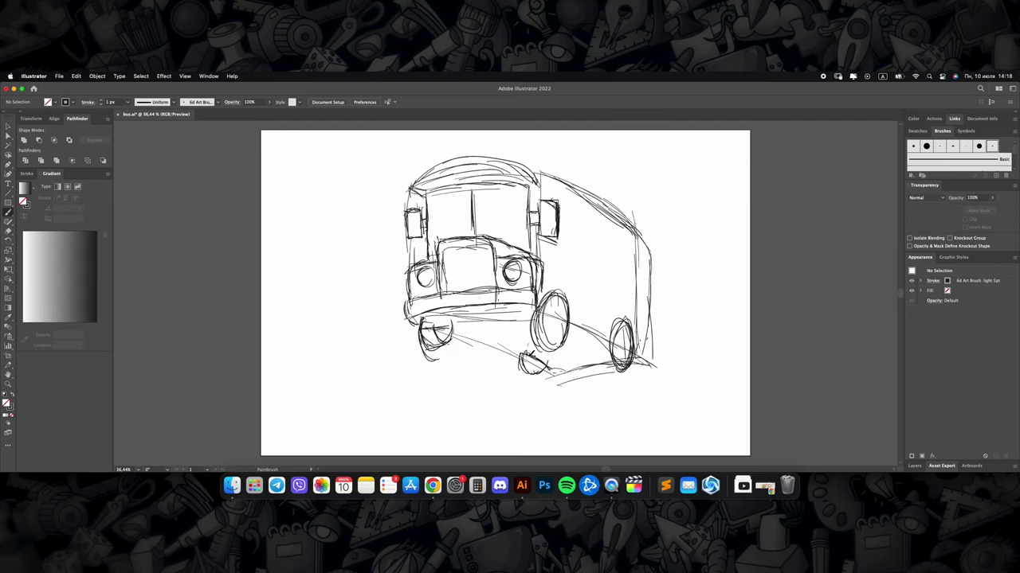
{"action": "mouse_move", "coordinate": [454, 330]}
{"action": "left_mouse_down"}
{"action": "mouse_move", "coordinate": [583, 368]}
{"action": "mouse_move", "coordinate": [649, 337]}
{"action": "left_mouse_up"}
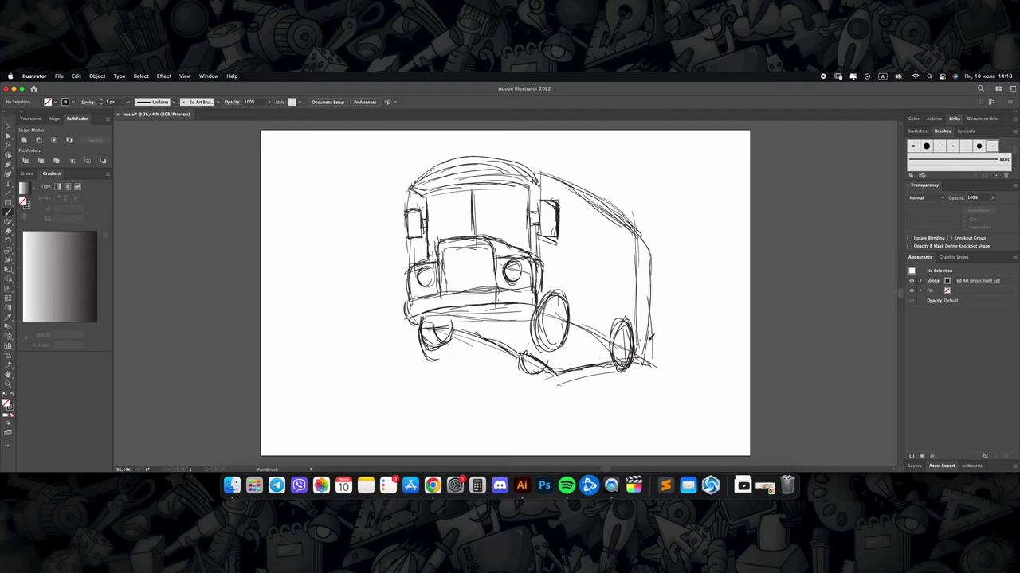
Step: Outline a row of side windows, then darken the front wheel and draw its hub
{"action": "left_click_drag", "start_coordinate": [564, 209], "coordinate": [562, 260]}
{"action": "mouse_move", "coordinate": [542, 188]}
{"action": "left_mouse_down"}
{"action": "mouse_move", "coordinate": [566, 194]}
{"action": "mouse_move", "coordinate": [575, 260]}
{"action": "left_mouse_up"}
{"action": "mouse_move", "coordinate": [591, 219]}
{"action": "left_mouse_down"}
{"action": "mouse_move", "coordinate": [593, 266]}
{"action": "mouse_move", "coordinate": [602, 221]}
{"action": "left_mouse_up"}
{"action": "mouse_move", "coordinate": [592, 231]}
{"action": "left_mouse_down"}
{"action": "mouse_move", "coordinate": [590, 252]}
{"action": "mouse_move", "coordinate": [611, 276]}
{"action": "mouse_move", "coordinate": [620, 237]}
{"action": "left_mouse_up"}
{"action": "mouse_move", "coordinate": [615, 240]}
{"action": "left_mouse_down"}
{"action": "mouse_move", "coordinate": [621, 275]}
{"action": "mouse_move", "coordinate": [637, 288]}
{"action": "mouse_move", "coordinate": [645, 254]}
{"action": "mouse_move", "coordinate": [651, 363]}
{"action": "left_mouse_up"}
{"action": "mouse_move", "coordinate": [532, 311]}
{"action": "left_mouse_down"}
{"action": "mouse_move", "coordinate": [557, 349]}
{"action": "mouse_move", "coordinate": [541, 349]}
{"action": "mouse_move", "coordinate": [570, 323]}
{"action": "mouse_move", "coordinate": [529, 343]}
{"action": "mouse_move", "coordinate": [561, 331]}
{"action": "left_mouse_up"}
{"action": "mouse_move", "coordinate": [451, 322]}
{"action": "left_mouse_down"}
{"action": "mouse_move", "coordinate": [430, 351]}
{"action": "mouse_move", "coordinate": [456, 319]}
{"action": "mouse_move", "coordinate": [531, 313]}
{"action": "left_mouse_up"}
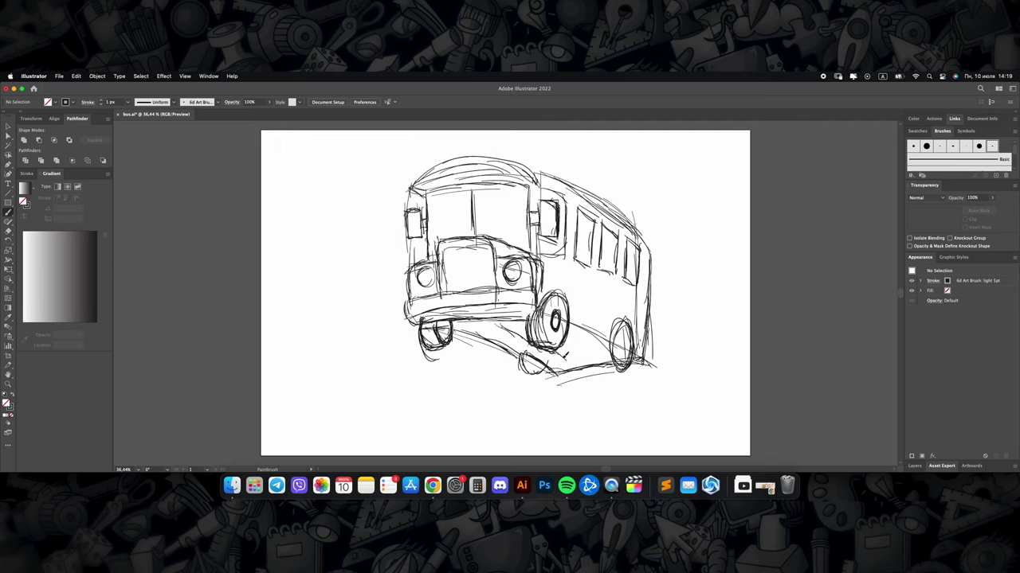
Step: Darken the front, rear and small wheels and hatch shadow beneath the bus
{"action": "left_click_drag", "start_coordinate": [554, 350], "coordinate": [605, 341]}
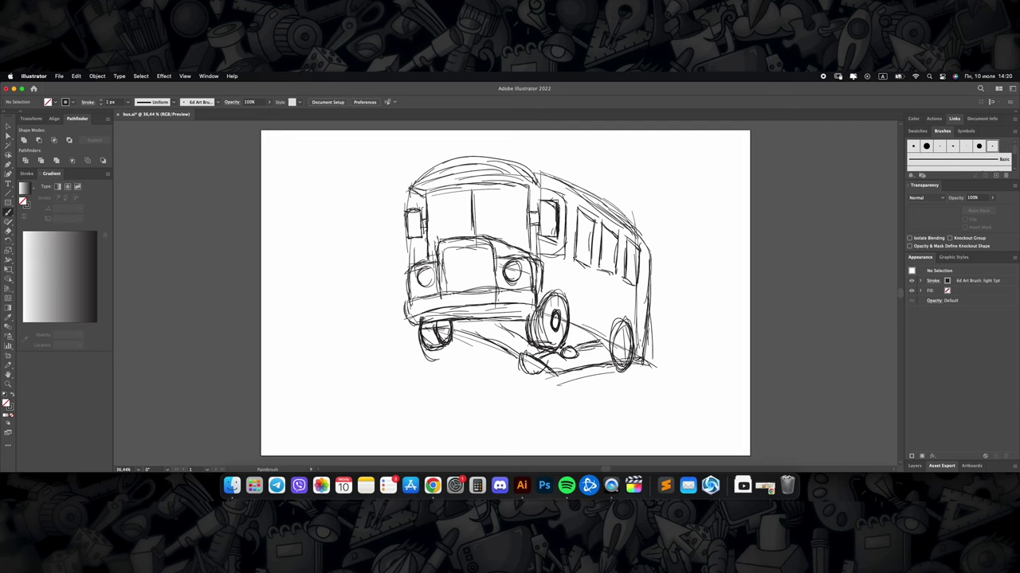
{"action": "mouse_move", "coordinate": [519, 355]}
{"action": "left_mouse_down"}
{"action": "mouse_move", "coordinate": [532, 376]}
{"action": "mouse_move", "coordinate": [544, 357]}
{"action": "mouse_move", "coordinate": [518, 374]}
{"action": "mouse_move", "coordinate": [540, 353]}
{"action": "left_mouse_up"}
{"action": "left_click_drag", "start_coordinate": [623, 330], "coordinate": [615, 371]}
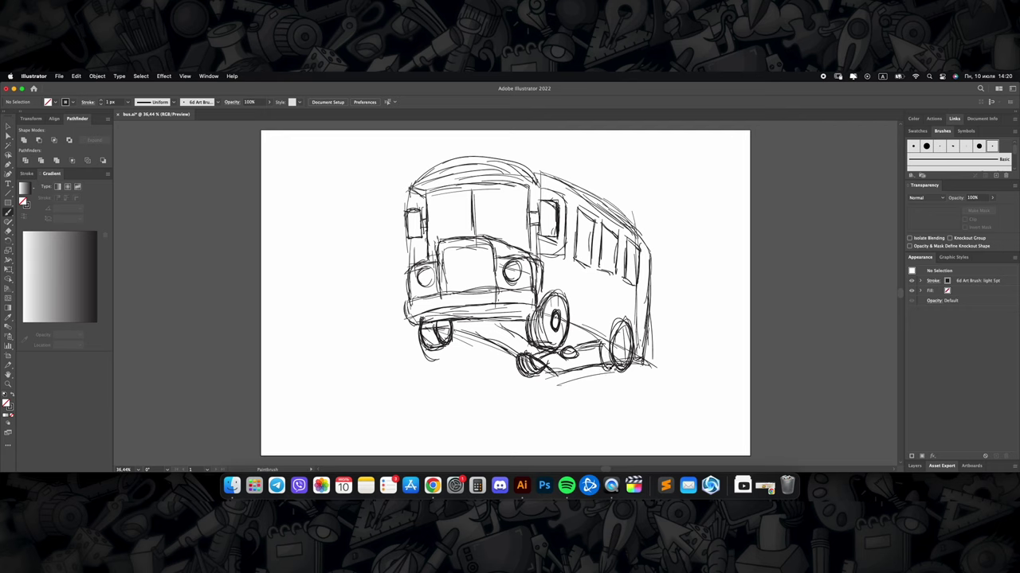
{"action": "left_click_drag", "start_coordinate": [626, 333], "coordinate": [618, 355]}
{"action": "left_click_drag", "start_coordinate": [598, 342], "coordinate": [603, 368]}
{"action": "mouse_move", "coordinate": [568, 320]}
{"action": "left_mouse_down"}
{"action": "mouse_move", "coordinate": [595, 347]}
{"action": "mouse_move", "coordinate": [614, 347]}
{"action": "mouse_move", "coordinate": [594, 344]}
{"action": "left_mouse_up"}
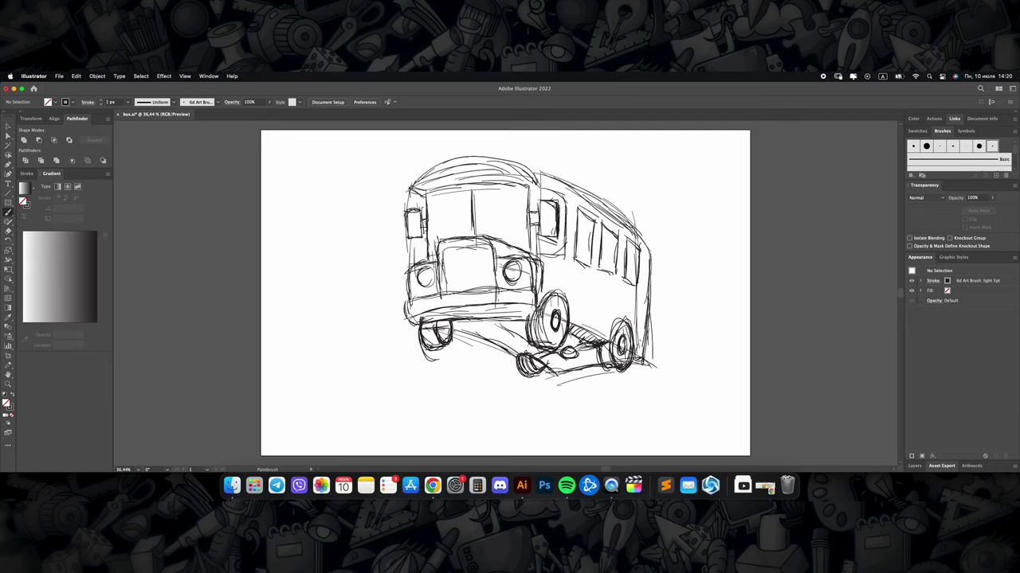
{"action": "mouse_move", "coordinate": [461, 320]}
{"action": "left_mouse_down"}
{"action": "mouse_move", "coordinate": [443, 348]}
{"action": "mouse_move", "coordinate": [522, 350]}
{"action": "mouse_move", "coordinate": [501, 344]}
{"action": "mouse_move", "coordinate": [519, 359]}
{"action": "left_mouse_up"}
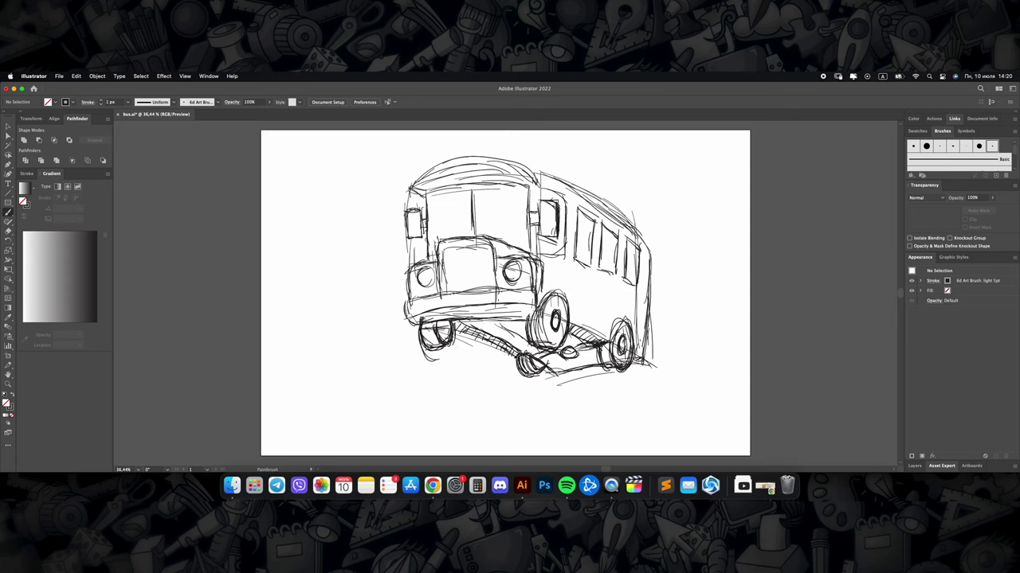
{"action": "mouse_move", "coordinate": [506, 317]}
{"action": "left_mouse_down"}
{"action": "mouse_move", "coordinate": [528, 346]}
{"action": "mouse_move", "coordinate": [598, 363]}
{"action": "left_mouse_up"}
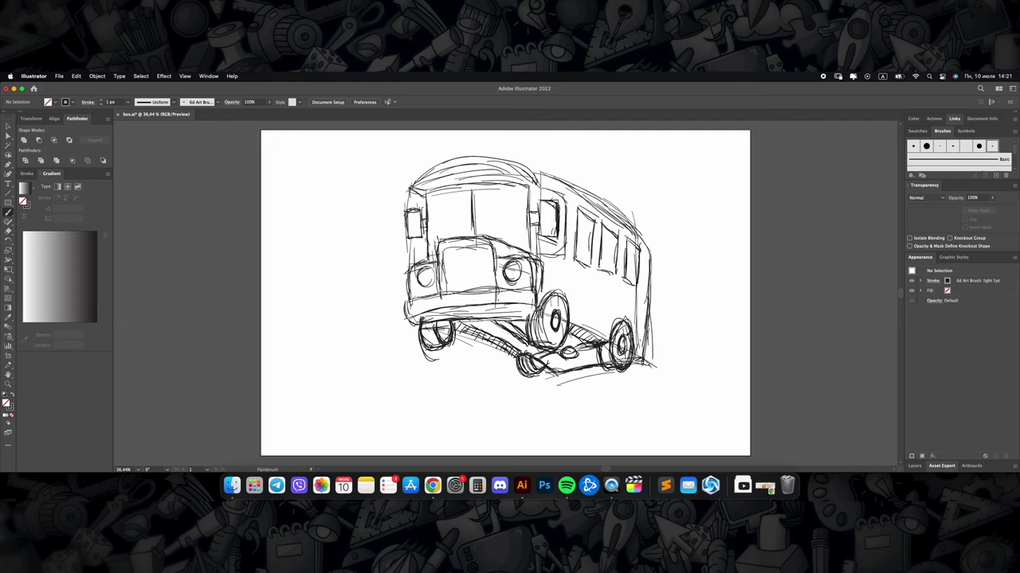
Step: Darken the bus's rear edge, arch the middle wheel well and retrace the roof arcs
{"action": "left_click_drag", "start_coordinate": [650, 269], "coordinate": [646, 302]}
{"action": "mouse_move", "coordinate": [652, 283]}
{"action": "left_mouse_down"}
{"action": "mouse_move", "coordinate": [642, 320]}
{"action": "mouse_move", "coordinate": [629, 310]}
{"action": "mouse_move", "coordinate": [637, 325]}
{"action": "left_mouse_up"}
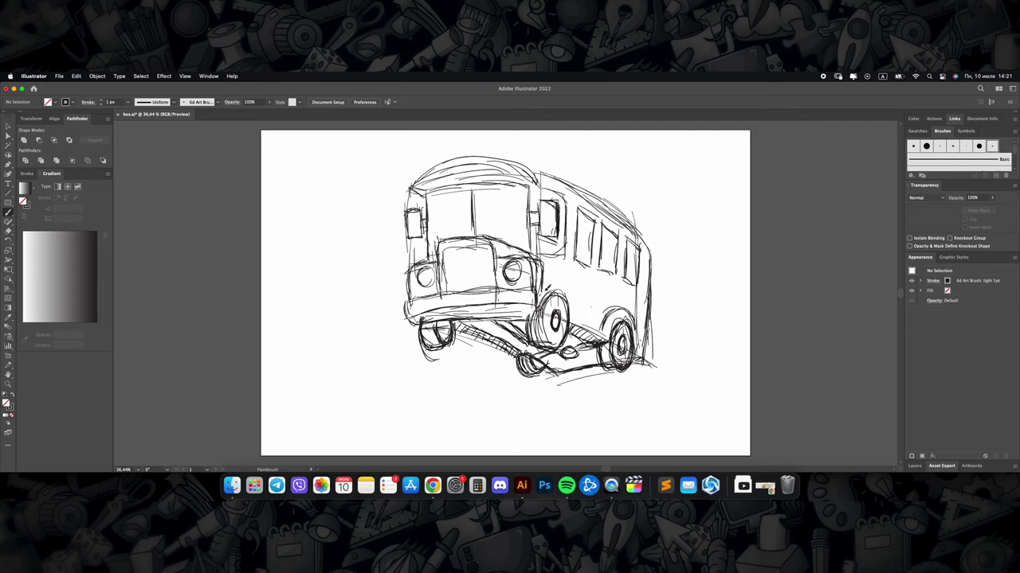
{"action": "mouse_move", "coordinate": [542, 296]}
{"action": "left_mouse_down"}
{"action": "mouse_move", "coordinate": [575, 316]}
{"action": "mouse_move", "coordinate": [536, 300]}
{"action": "left_mouse_up"}
{"action": "mouse_move", "coordinate": [481, 186]}
{"action": "left_mouse_down"}
{"action": "mouse_move", "coordinate": [426, 193]}
{"action": "mouse_move", "coordinate": [518, 181]}
{"action": "left_mouse_up"}
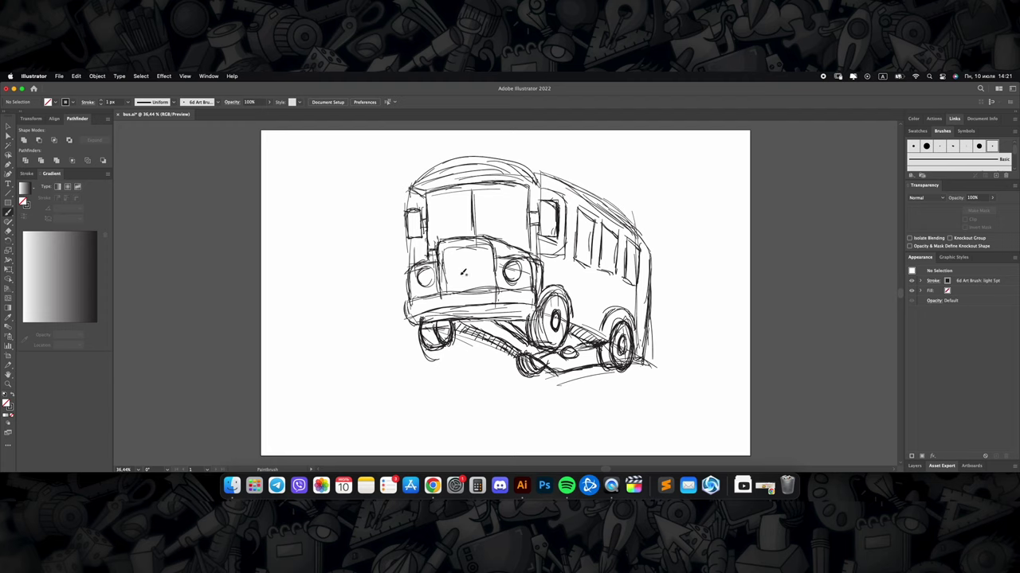
{"action": "mouse_move", "coordinate": [413, 178]}
{"action": "left_mouse_down"}
{"action": "mouse_move", "coordinate": [535, 176]}
{"action": "mouse_move", "coordinate": [431, 177]}
{"action": "mouse_move", "coordinate": [497, 158]}
{"action": "mouse_move", "coordinate": [508, 169]}
{"action": "left_mouse_up"}
{"action": "right_click", "coordinate": [432, 169]}
{"action": "key", "text": "Escape"}
{"action": "right_click", "coordinate": [419, 188]}
{"action": "key", "text": "Escape"}
Step: Add roof marker lights, a roof edge line and a stripe along the bus side
{"action": "mouse_move", "coordinate": [517, 165]}
{"action": "left_mouse_down"}
{"action": "mouse_move", "coordinate": [577, 187]}
{"action": "mouse_move", "coordinate": [629, 223]}
{"action": "mouse_move", "coordinate": [650, 254]}
{"action": "left_mouse_up"}
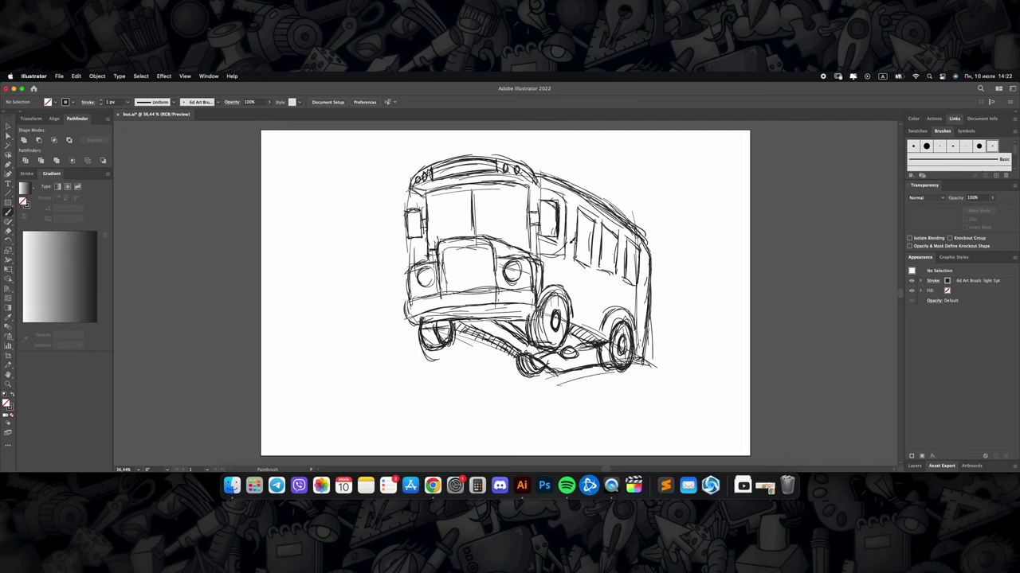
{"action": "mouse_move", "coordinate": [567, 209]}
{"action": "left_mouse_down"}
{"action": "mouse_move", "coordinate": [568, 250]}
{"action": "mouse_move", "coordinate": [637, 287]}
{"action": "mouse_move", "coordinate": [629, 279]}
{"action": "left_mouse_up"}
{"action": "left_click_drag", "start_coordinate": [538, 254], "coordinate": [639, 304]}
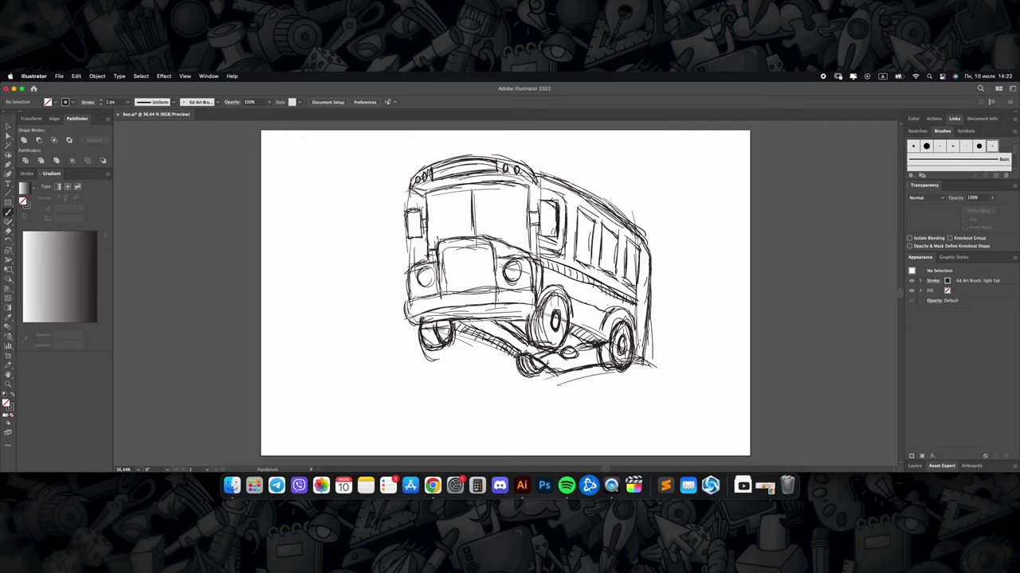
Step: Deepen shading on the rear side, windows, headlight corner and underside between wheels
{"action": "left_click_drag", "start_coordinate": [570, 304], "coordinate": [610, 315]}
{"action": "left_click_drag", "start_coordinate": [639, 283], "coordinate": [650, 308]}
{"action": "left_click_drag", "start_coordinate": [643, 253], "coordinate": [638, 293]}
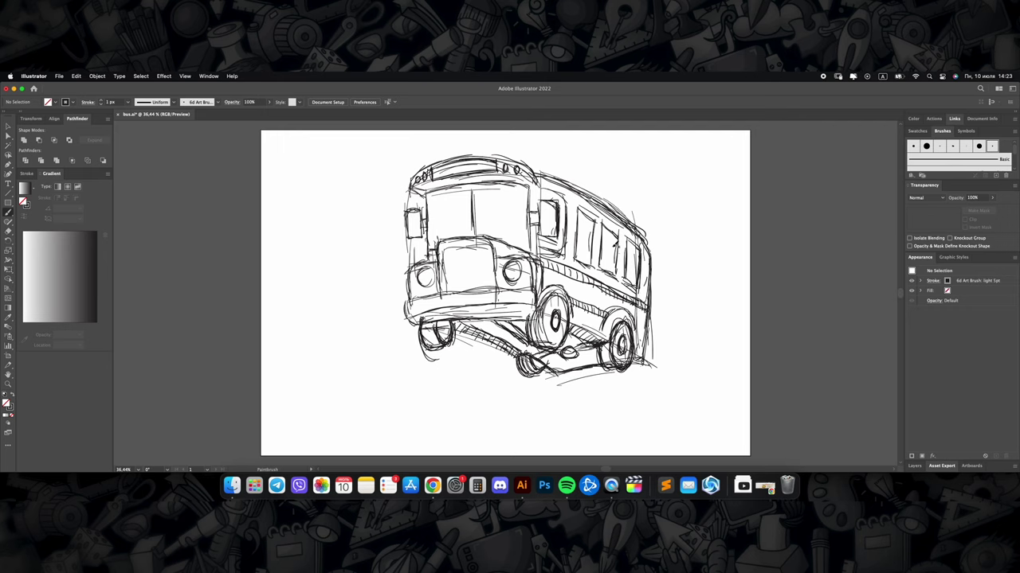
{"action": "left_click_drag", "start_coordinate": [575, 209], "coordinate": [629, 239]}
{"action": "mouse_move", "coordinate": [545, 188]}
{"action": "left_mouse_down"}
{"action": "mouse_move", "coordinate": [564, 252]}
{"action": "mouse_move", "coordinate": [547, 202]}
{"action": "mouse_move", "coordinate": [545, 221]}
{"action": "left_mouse_up"}
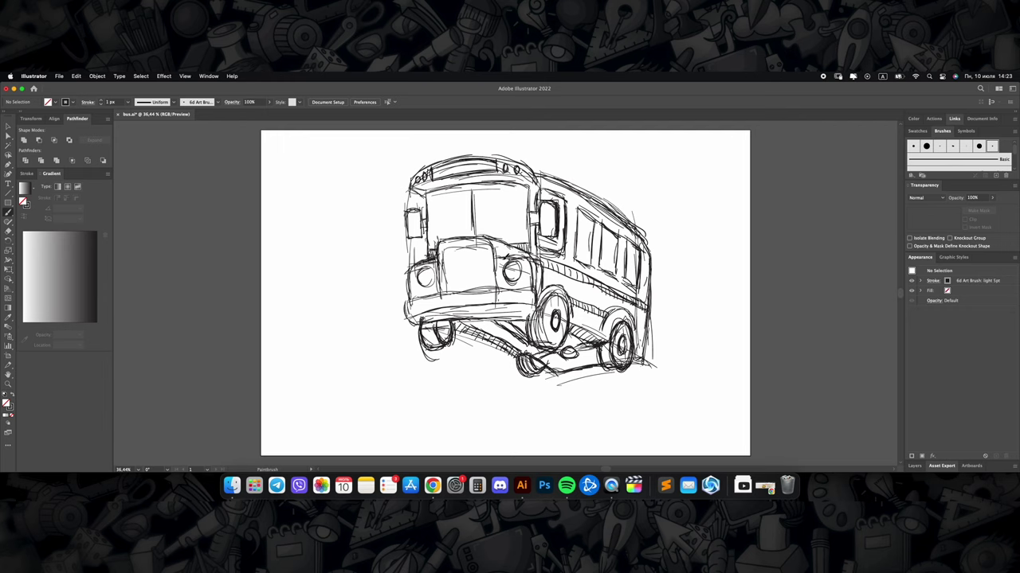
{"action": "left_click_drag", "start_coordinate": [511, 250], "coordinate": [530, 288]}
{"action": "mouse_move", "coordinate": [419, 322]}
{"action": "left_mouse_down"}
{"action": "mouse_move", "coordinate": [435, 348]}
{"action": "mouse_move", "coordinate": [521, 352]}
{"action": "left_mouse_up"}
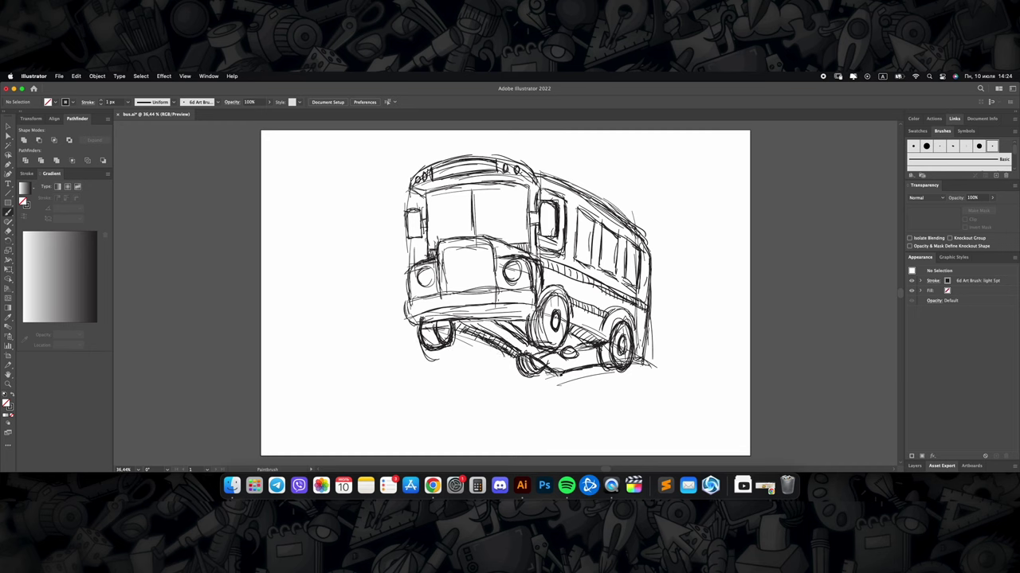
Step: Select the whole bus sketch, shrink it and move it lower on the artboard
{"action": "key", "text": "v"}
{"action": "mouse_move", "coordinate": [371, 154]}
{"action": "left_mouse_down"}
{"action": "mouse_move", "coordinate": [696, 404]}
{"action": "mouse_move", "coordinate": [614, 345]}
{"action": "left_mouse_up"}
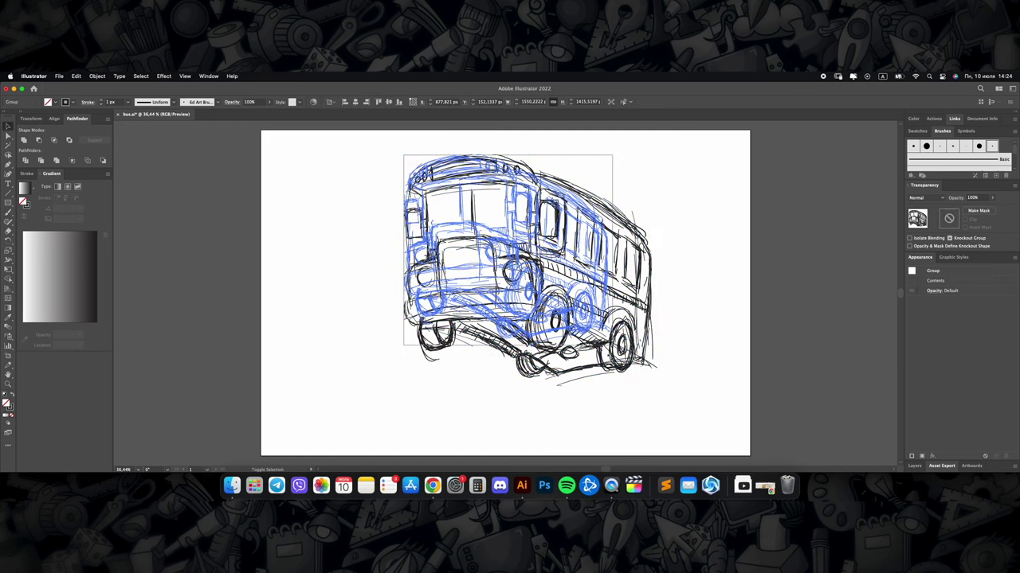
{"action": "left_click_drag", "start_coordinate": [509, 263], "coordinate": [516, 321]}
{"action": "left_click", "coordinate": [658, 347]}
Step: Sketch the graduation cap shape with inner detail lines above the bus
{"action": "key", "text": "b"}
{"action": "left_click_drag", "start_coordinate": [429, 194], "coordinate": [428, 217]}
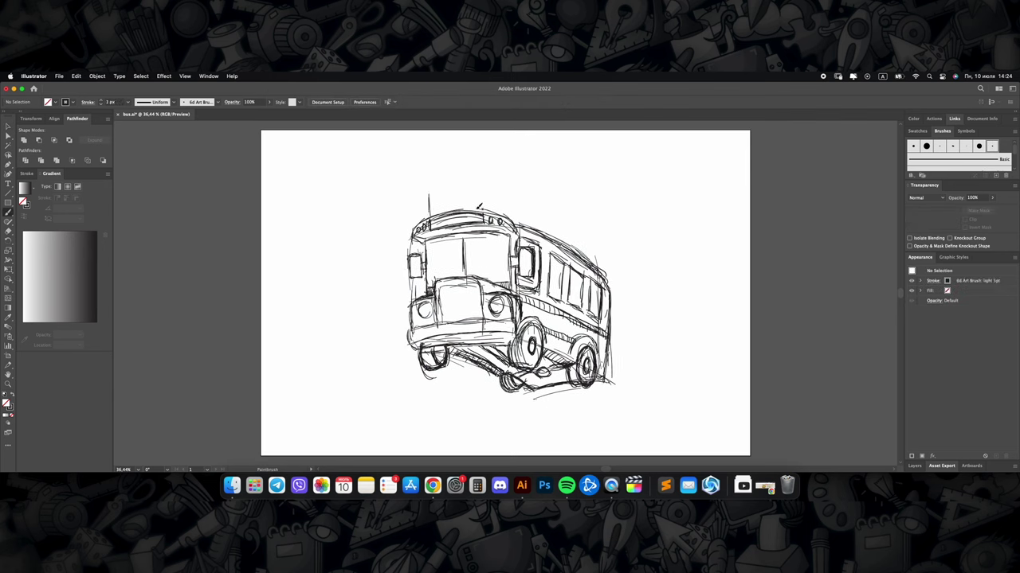
{"action": "mouse_move", "coordinate": [451, 180]}
{"action": "left_mouse_down"}
{"action": "mouse_move", "coordinate": [398, 209]}
{"action": "mouse_move", "coordinate": [532, 206]}
{"action": "mouse_move", "coordinate": [510, 217]}
{"action": "left_mouse_up"}
{"action": "mouse_move", "coordinate": [420, 213]}
{"action": "left_mouse_down"}
{"action": "mouse_move", "coordinate": [390, 210]}
{"action": "mouse_move", "coordinate": [499, 199]}
{"action": "mouse_move", "coordinate": [505, 210]}
{"action": "left_mouse_up"}
{"action": "mouse_move", "coordinate": [428, 196]}
{"action": "left_mouse_down"}
{"action": "mouse_move", "coordinate": [430, 218]}
{"action": "mouse_move", "coordinate": [392, 212]}
{"action": "mouse_move", "coordinate": [460, 178]}
{"action": "mouse_move", "coordinate": [539, 211]}
{"action": "left_mouse_up"}
Step: Nudge the bus down slightly and tilt the cap strokes clockwise
{"action": "key", "text": "super+equal"}
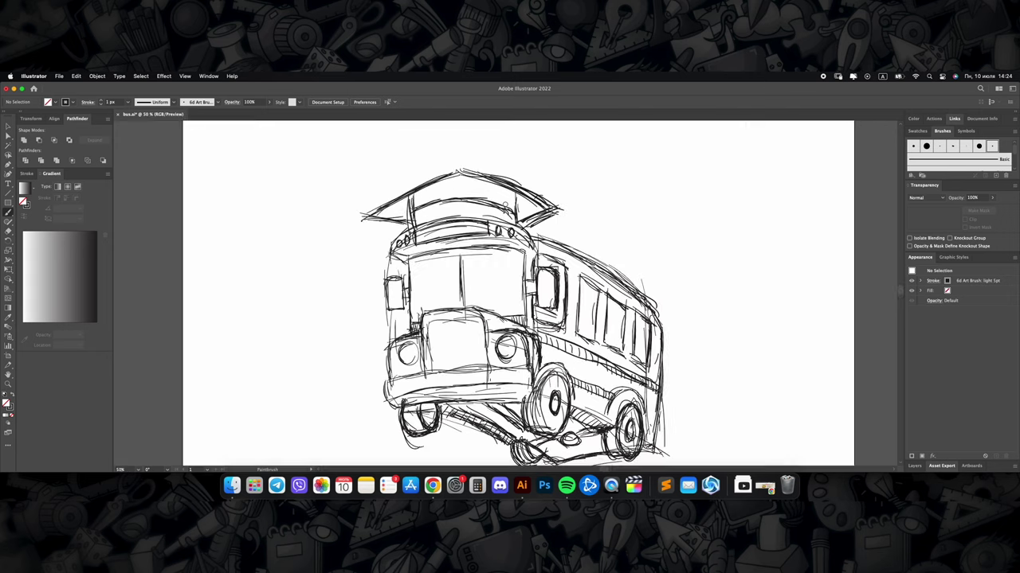
{"action": "key", "text": "super+minus"}
{"action": "key", "text": "super+minus"}
{"action": "key", "text": "super+equal"}
{"action": "left_click_drag", "start_coordinate": [551, 217], "coordinate": [547, 235]}
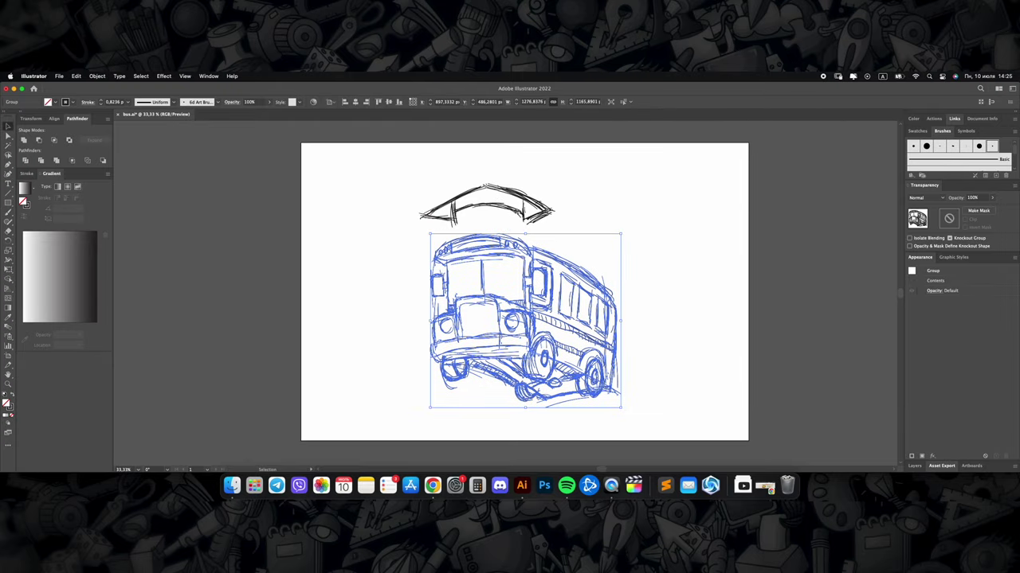
{"action": "left_click", "coordinate": [550, 206]}
{"action": "left_click_drag", "start_coordinate": [566, 193], "coordinate": [544, 209]}
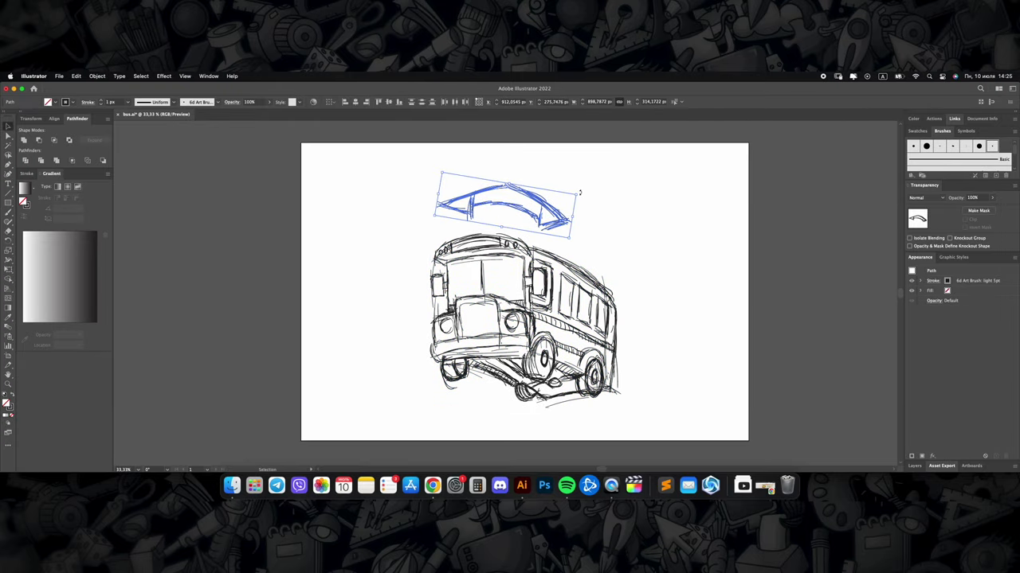
Step: Add the cap's underside arc, tassel loop, hatched shading and top edge, then select everything
{"action": "key", "text": "b"}
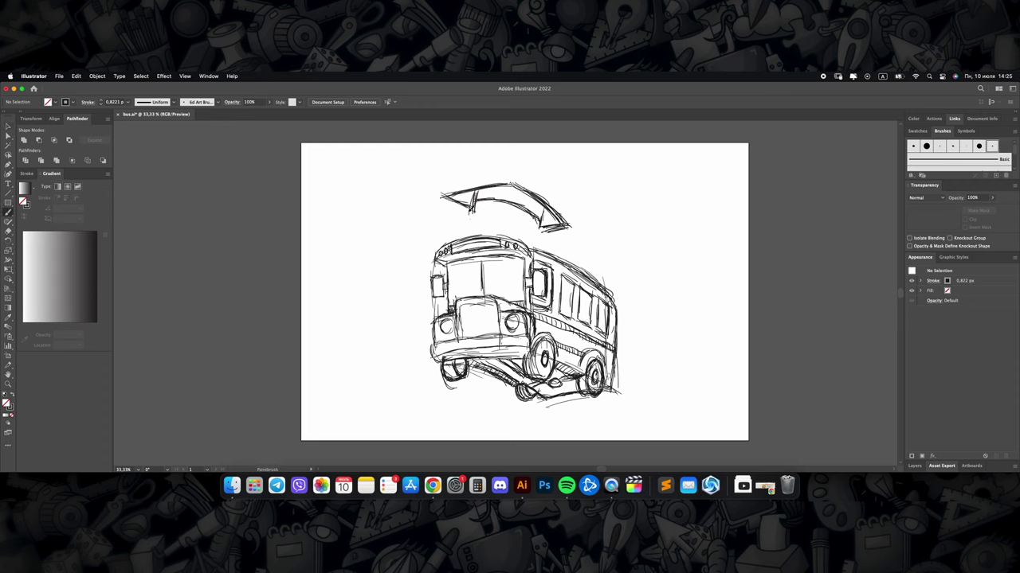
{"action": "mouse_move", "coordinate": [476, 215]}
{"action": "left_mouse_down"}
{"action": "mouse_move", "coordinate": [539, 229]}
{"action": "mouse_move", "coordinate": [470, 213]}
{"action": "mouse_move", "coordinate": [535, 235]}
{"action": "mouse_move", "coordinate": [520, 234]}
{"action": "mouse_move", "coordinate": [535, 230]}
{"action": "left_mouse_up"}
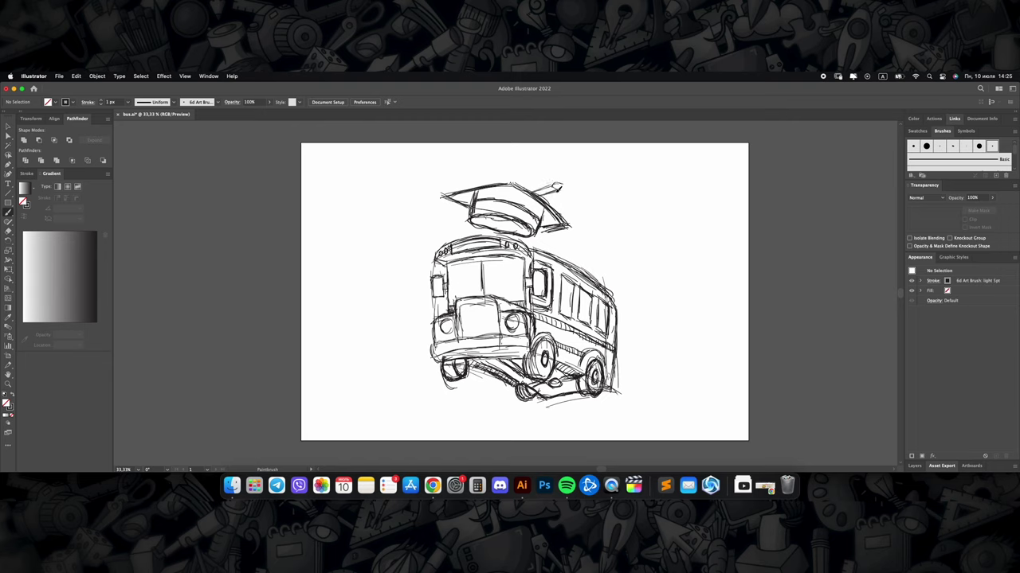
{"action": "left_click_drag", "start_coordinate": [556, 188], "coordinate": [584, 190]}
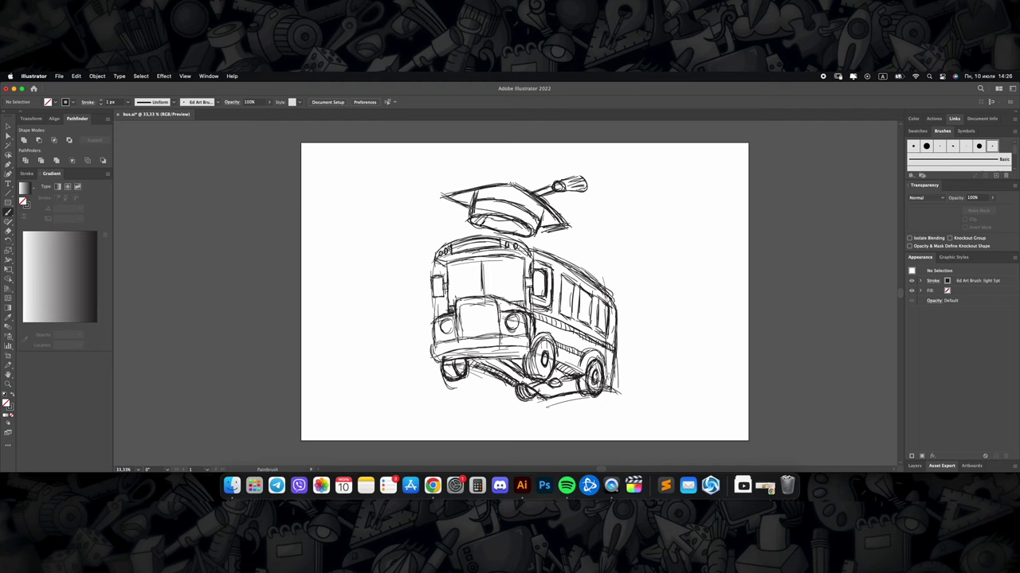
{"action": "left_click_drag", "start_coordinate": [481, 226], "coordinate": [534, 226]}
{"action": "left_click_drag", "start_coordinate": [483, 192], "coordinate": [548, 216]}
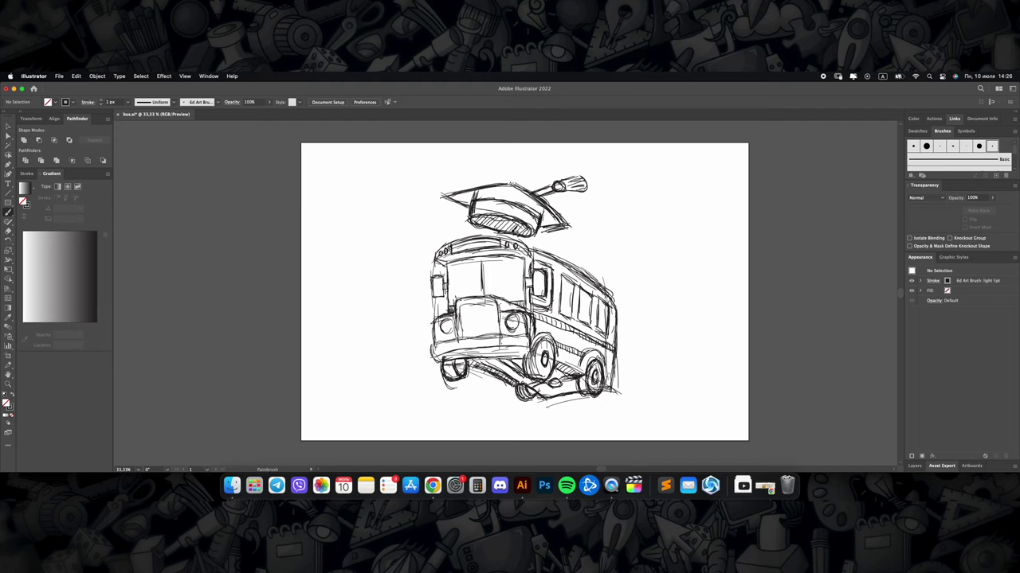
{"action": "scroll", "coordinate": [509, 215], "scroll_direction": "down", "scroll_amount": 2}
{"action": "scroll", "coordinate": [532, 236], "scroll_direction": "up", "scroll_amount": 2}
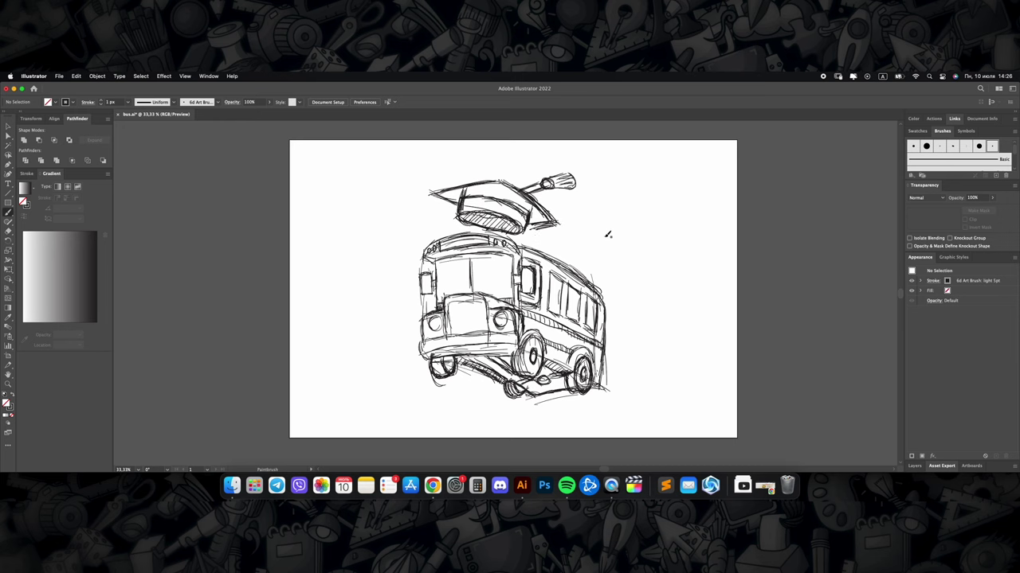
{"action": "key", "text": "v"}
{"action": "left_click_drag", "start_coordinate": [384, 158], "coordinate": [612, 406]}
Step: Group the sketch strokes and fade them to a light grey guide at 21% opacity
{"action": "key", "text": "ctrl+g"}
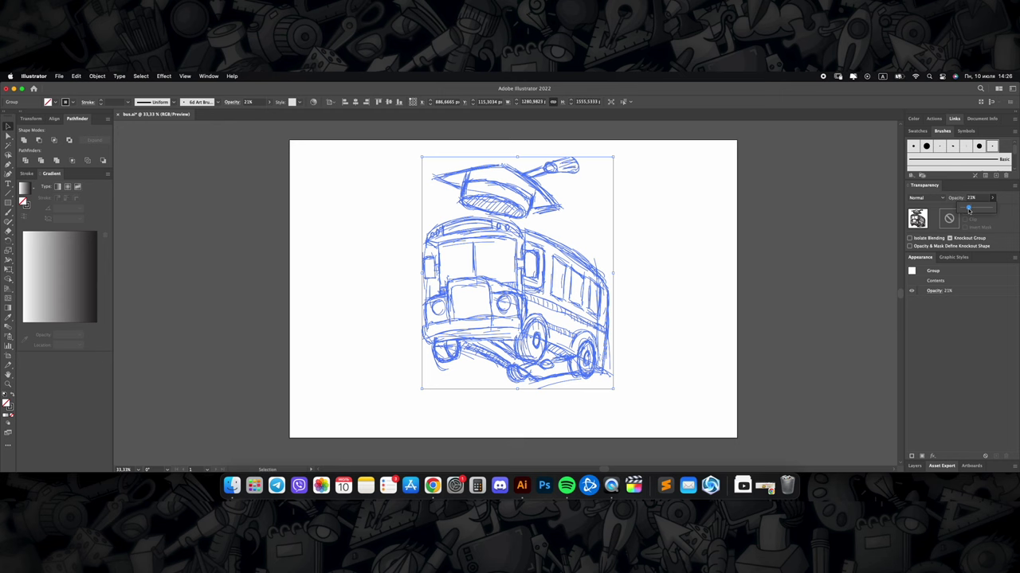
{"action": "key", "text": "ctrl+shift+a"}
{"action": "left_click", "coordinate": [579, 263]}
{"action": "key", "text": "ctrl+shift+a"}
{"action": "scroll", "coordinate": [587, 246], "scroll_direction": "down", "scroll_amount": 3}
{"action": "scroll", "coordinate": [553, 252], "scroll_direction": "up", "scroll_amount": 3}
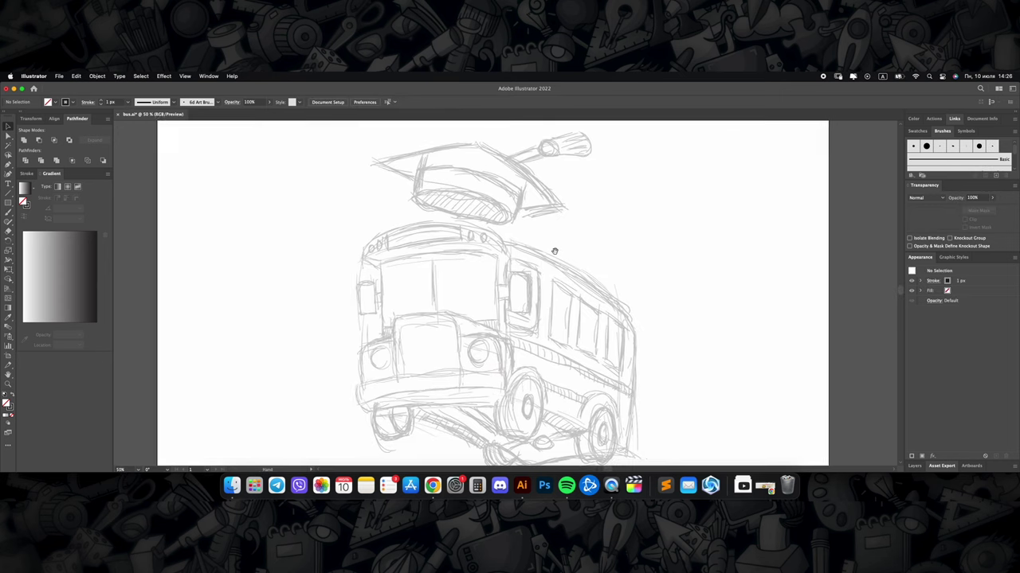
Step: Trace the cap's top board as a closed four-corner shape with the Pen tool
{"action": "key", "text": "p"}
{"action": "scroll", "coordinate": [537, 228], "scroll_direction": "up", "scroll_amount": 2}
{"action": "left_click", "coordinate": [406, 196]}
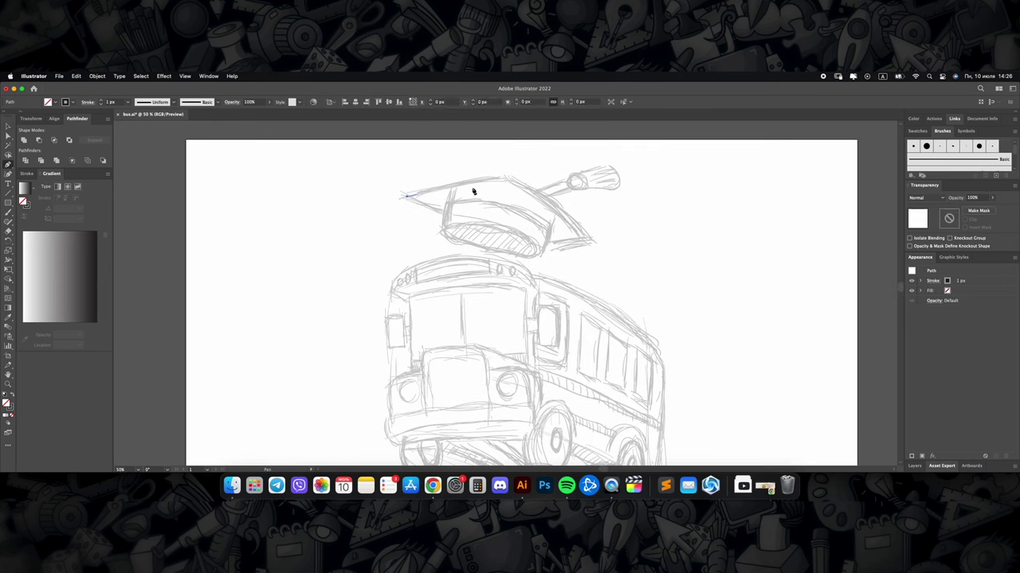
{"action": "left_click", "coordinate": [513, 178]}
{"action": "left_click", "coordinate": [591, 242]}
{"action": "left_click", "coordinate": [493, 241]}
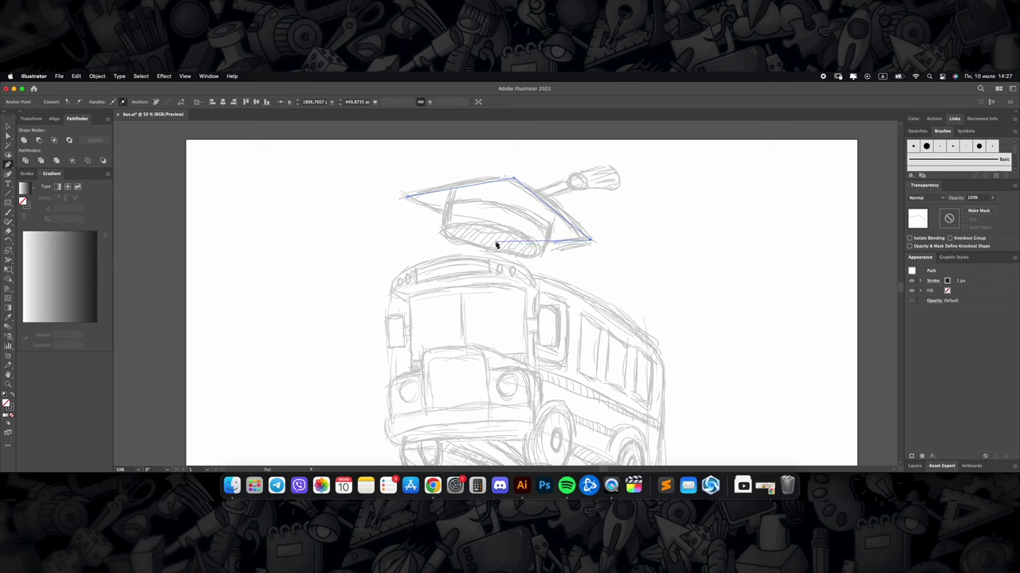
{"action": "left_click", "coordinate": [406, 195]}
Step: Fill the board with a gradient whose left stop is a dark grey
{"action": "left_click", "coordinate": [24, 202]}
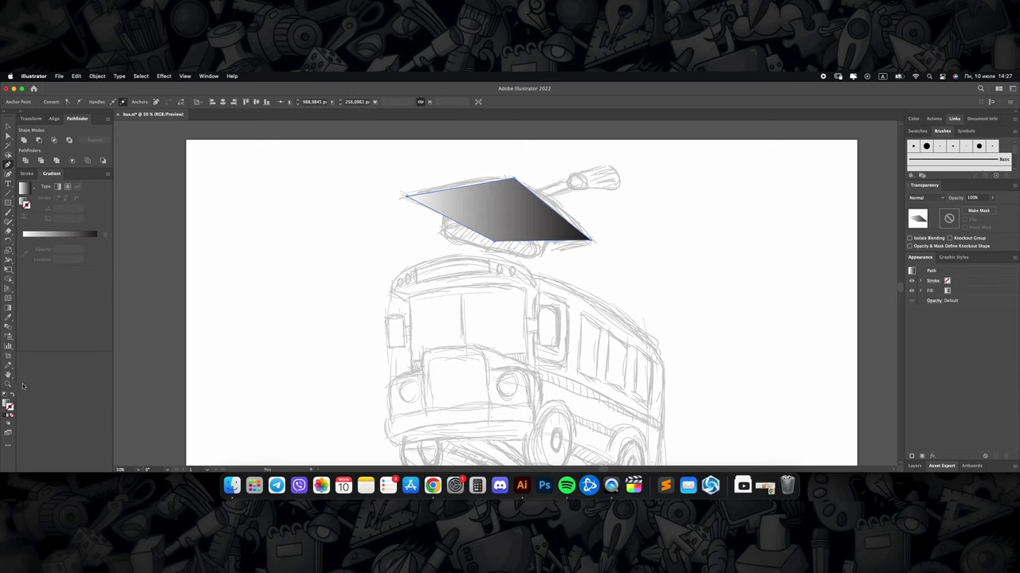
{"action": "key", "text": "super+shift+a"}
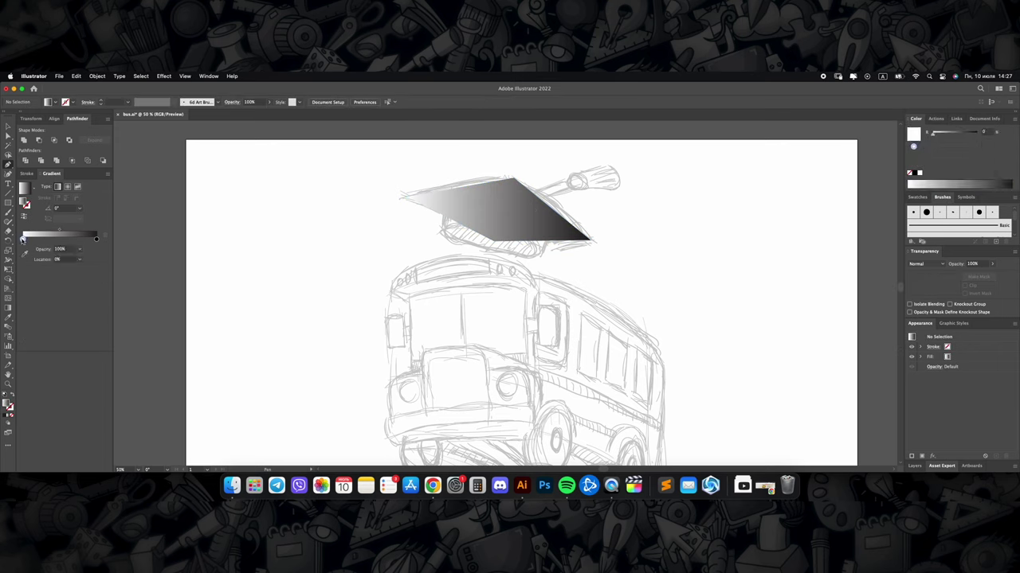
{"action": "double_click", "coordinate": [22, 239]}
{"action": "left_click_drag", "start_coordinate": [88, 268], "coordinate": [82, 271]}
{"action": "left_click", "coordinate": [508, 212]}
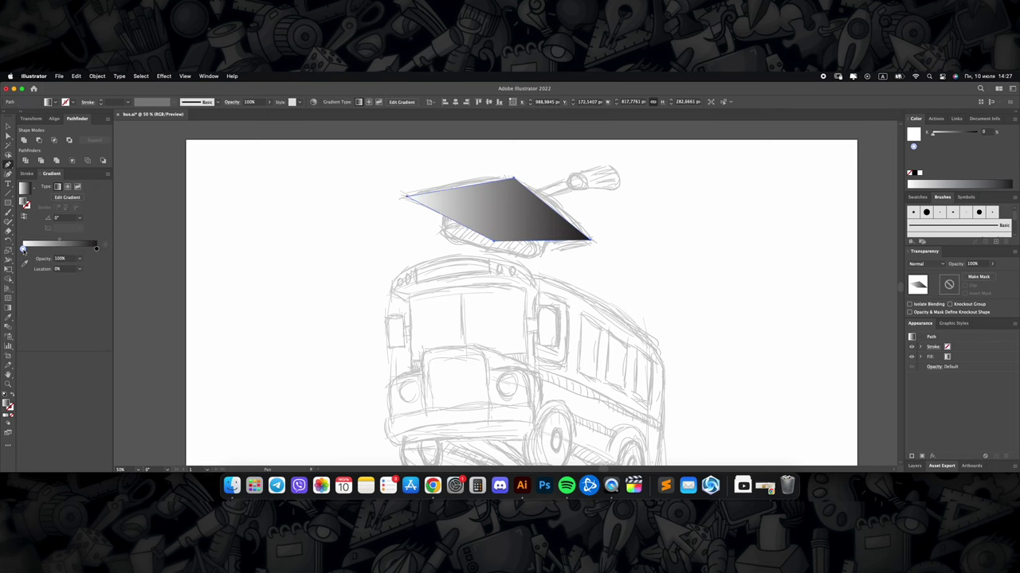
{"action": "left_click", "coordinate": [25, 202]}
{"action": "left_click", "coordinate": [637, 207], "text": "super"}
{"action": "left_click", "coordinate": [540, 216], "text": "super"}
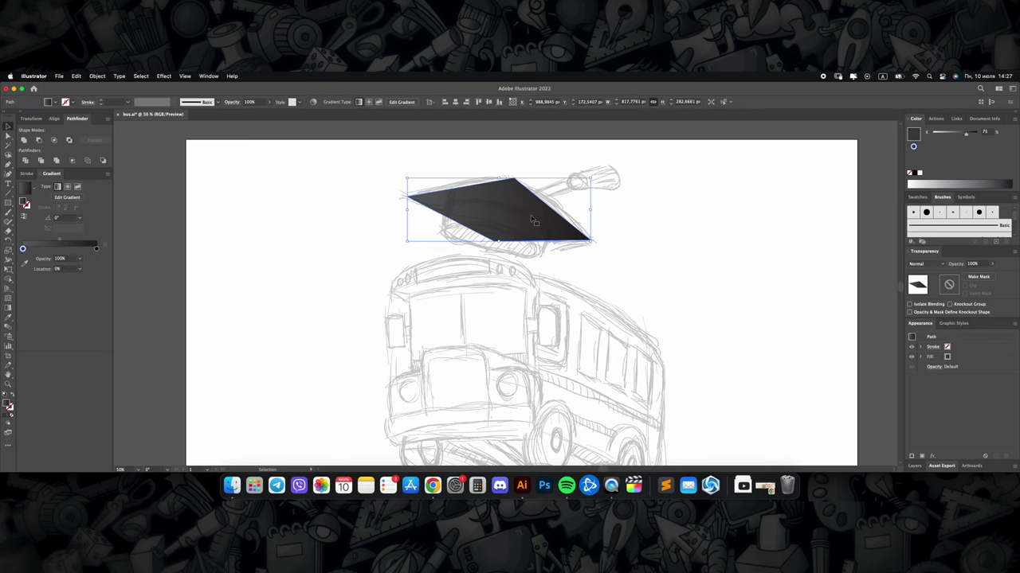
Step: Zoom in on the cap and begin outlining the band below the board
{"action": "key", "text": "super+minus"}
{"action": "key", "text": "super+plus"}
{"action": "left_click", "coordinate": [456, 202]}
Step: Close the cap's dark band outline and add an oval for its underside
{"action": "left_click", "coordinate": [450, 239]}
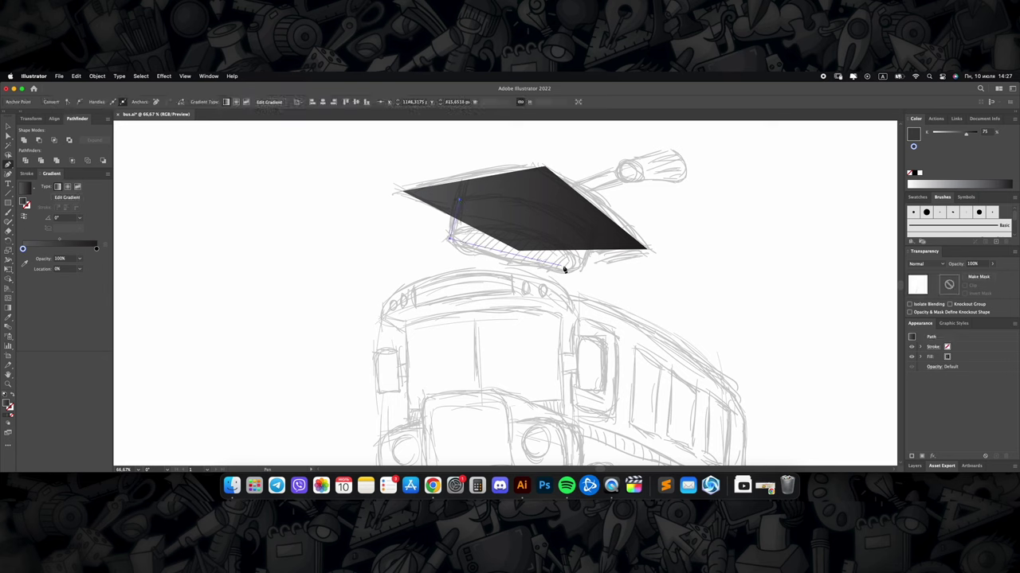
{"action": "left_click", "coordinate": [585, 271]}
{"action": "left_click", "coordinate": [595, 232]}
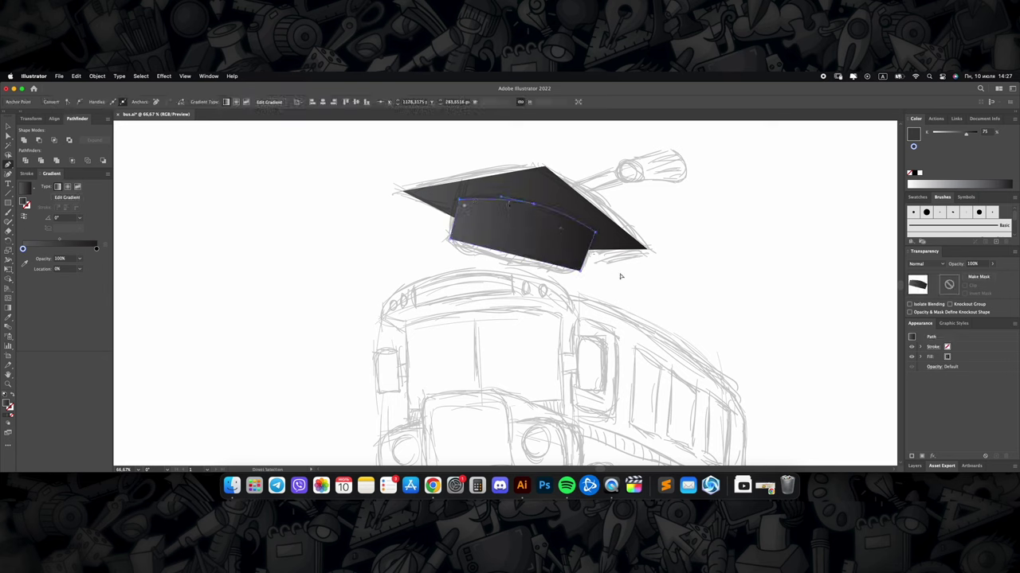
{"action": "key", "text": "l"}
{"action": "mouse_move", "coordinate": [462, 228]}
{"action": "left_mouse_down"}
{"action": "mouse_move", "coordinate": [612, 264]}
{"action": "mouse_move", "coordinate": [548, 259]}
{"action": "mouse_move", "coordinate": [578, 284]}
{"action": "left_mouse_up"}
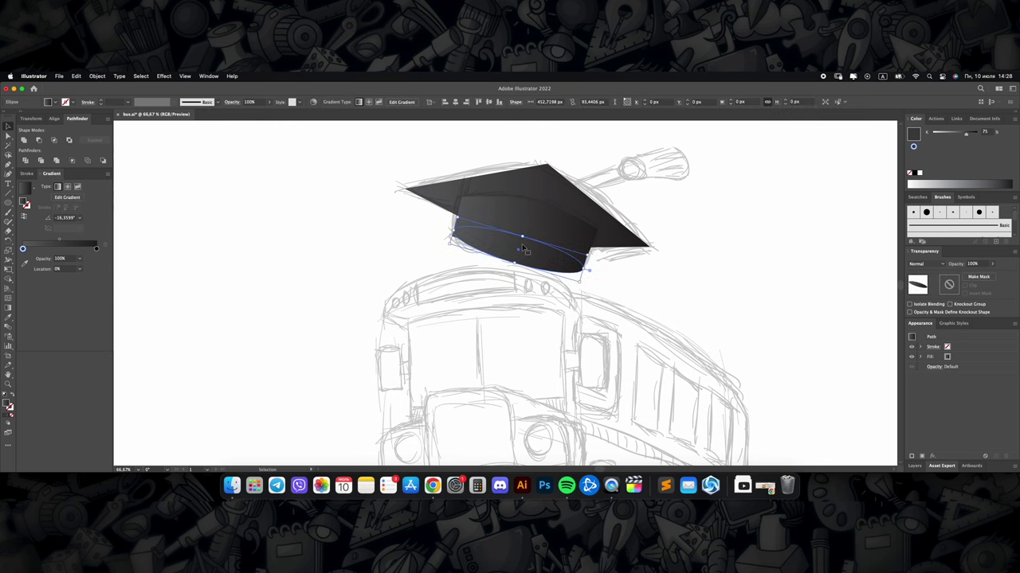
Step: Re-angle the top board's gradient so it runs along its left-to-right edge
{"action": "key", "text": "g"}
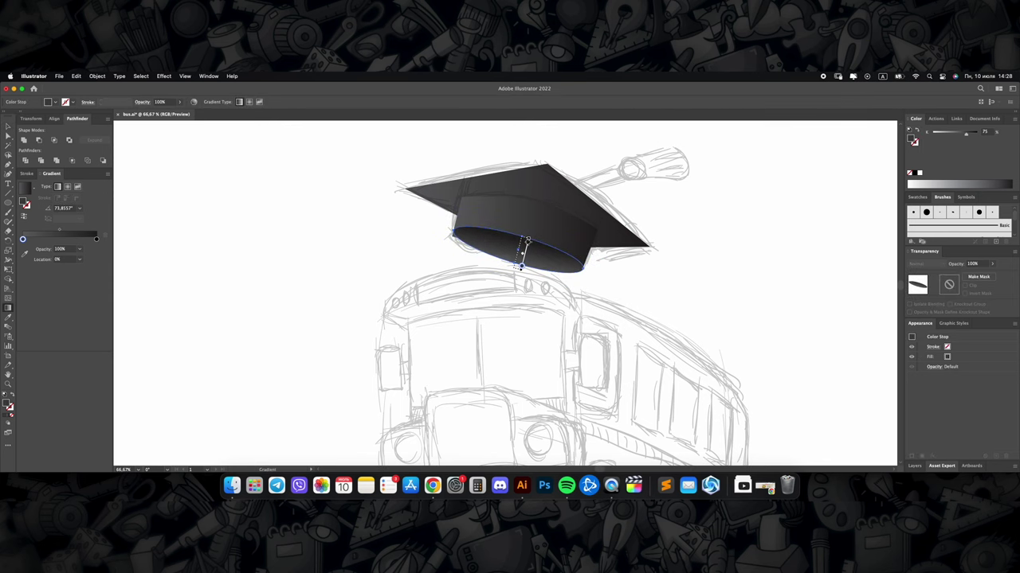
{"action": "key", "text": "v"}
{"action": "key", "text": "ctrl+shift+a"}
{"action": "key", "text": "ctrl+minus"}
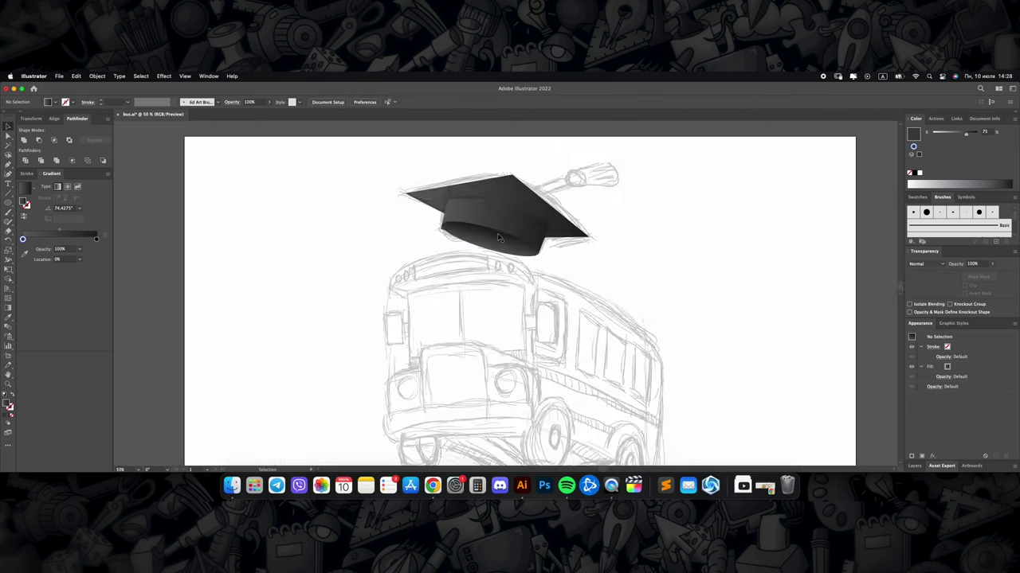
{"action": "key", "text": "ctrl+plus"}
{"action": "key", "text": "ctrl+plus"}
{"action": "left_click", "coordinate": [478, 239]}
{"action": "key", "text": "g"}
{"action": "left_click_drag", "start_coordinate": [434, 206], "coordinate": [621, 320]}
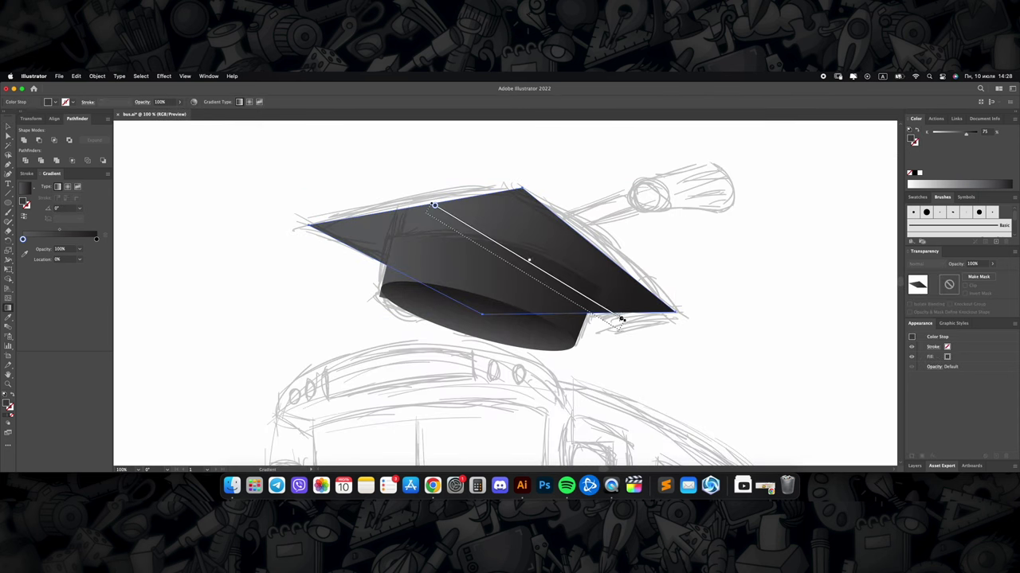
{"action": "left_click_drag", "start_coordinate": [306, 226], "coordinate": [675, 302]}
Step: Try brightening the cap in Recolor Artwork, then cancel without changes
{"action": "key", "text": "ctrl+shift+a"}
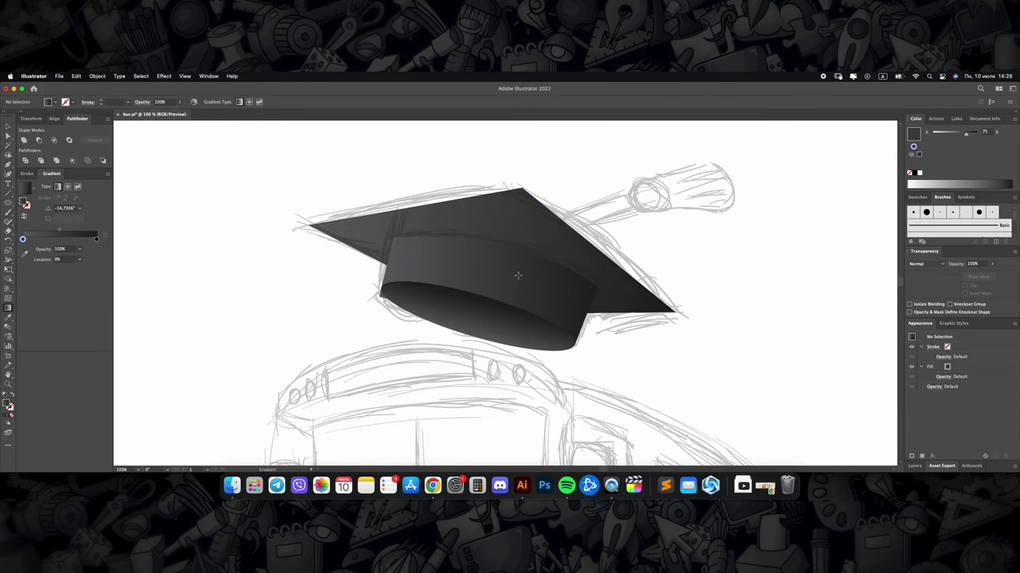
{"action": "key", "text": "ctrl+minus"}
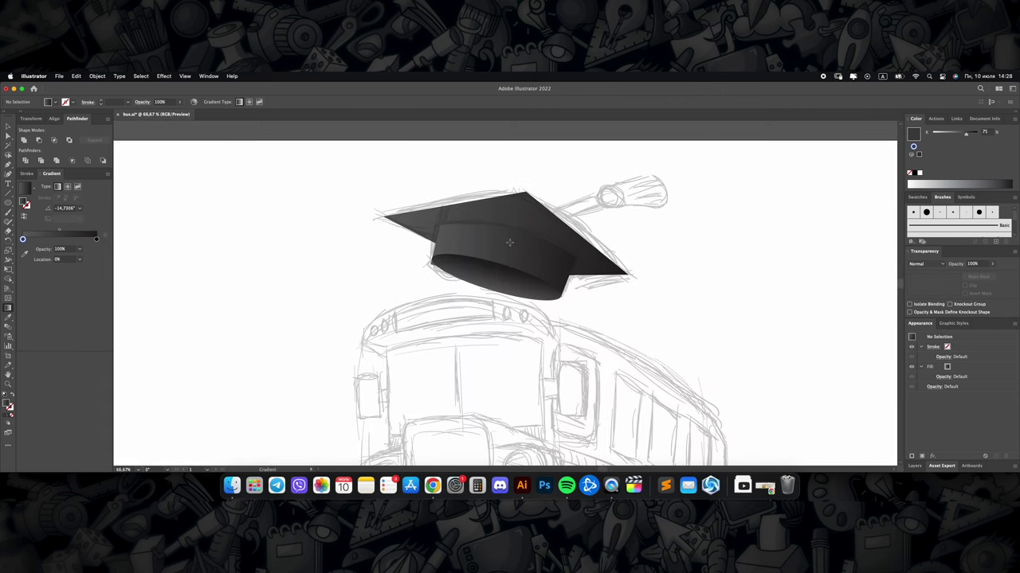
{"action": "left_click", "coordinate": [515, 239]}
{"action": "left_click", "coordinate": [313, 102]}
{"action": "left_click_drag", "start_coordinate": [494, 180], "coordinate": [712, 179]}
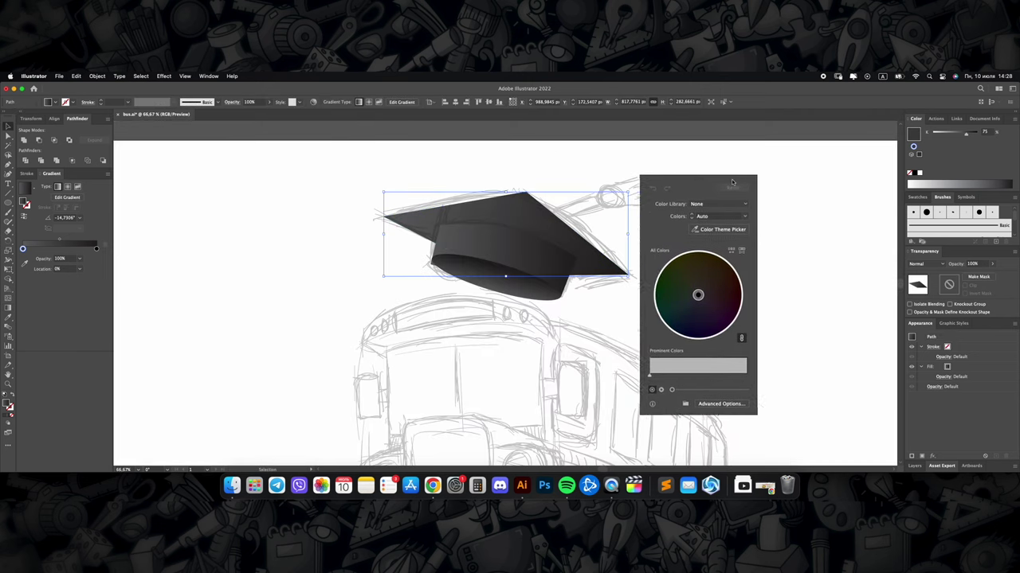
{"action": "left_click_drag", "start_coordinate": [703, 391], "coordinate": [741, 390]}
{"action": "left_click", "coordinate": [791, 232]}
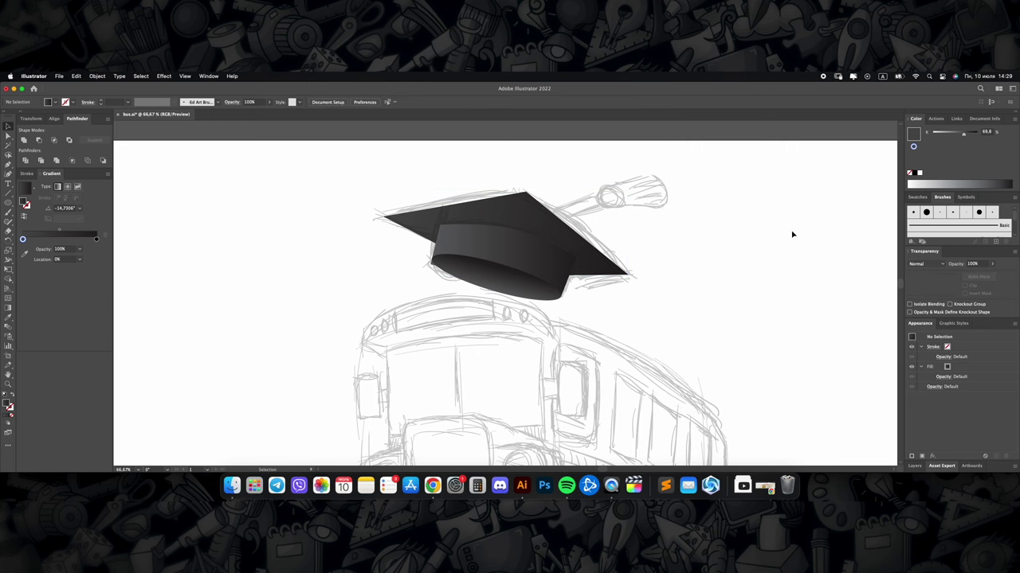
{"action": "key", "text": "ctrl+minus"}
{"action": "scroll", "coordinate": [551, 225], "scroll_direction": "up", "scroll_amount": 2}
Step: Pen-draw a curved stripe across the cap's band
{"action": "key", "text": "p"}
{"action": "left_click", "coordinate": [443, 217]}
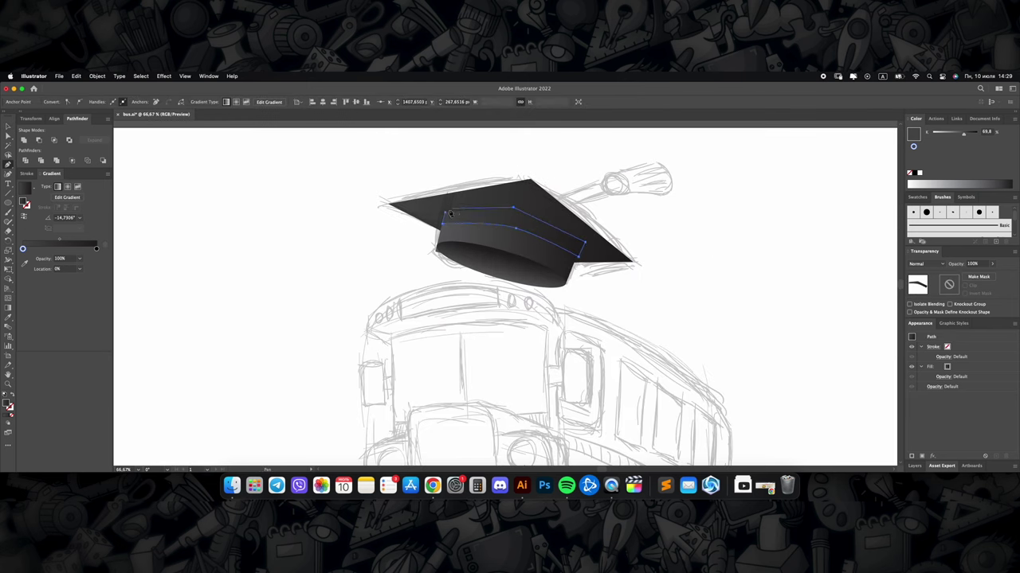
{"action": "left_click", "coordinate": [450, 213]}
{"action": "key", "text": "v"}
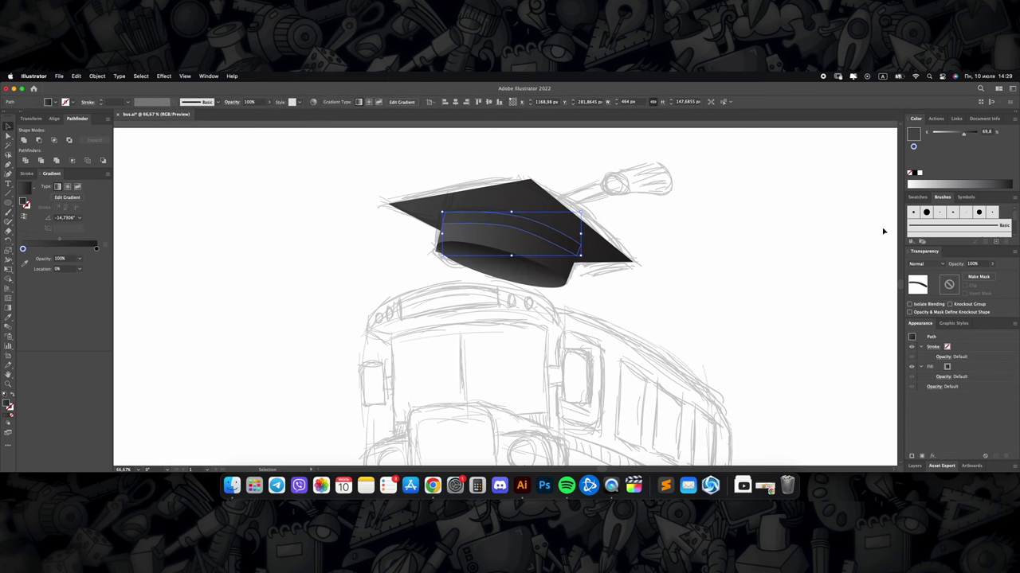
Step: Try shifting the stripe toward gold in Recolor Artwork, then dismiss it
{"action": "left_click", "coordinate": [314, 102]}
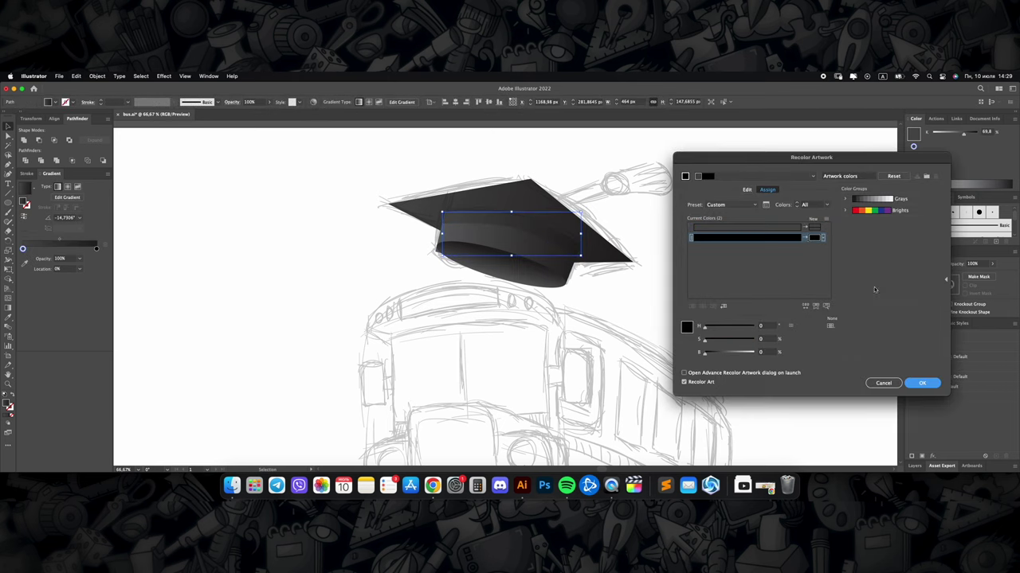
{"action": "left_click", "coordinate": [746, 189]}
{"action": "left_click_drag", "start_coordinate": [737, 310], "coordinate": [745, 310]}
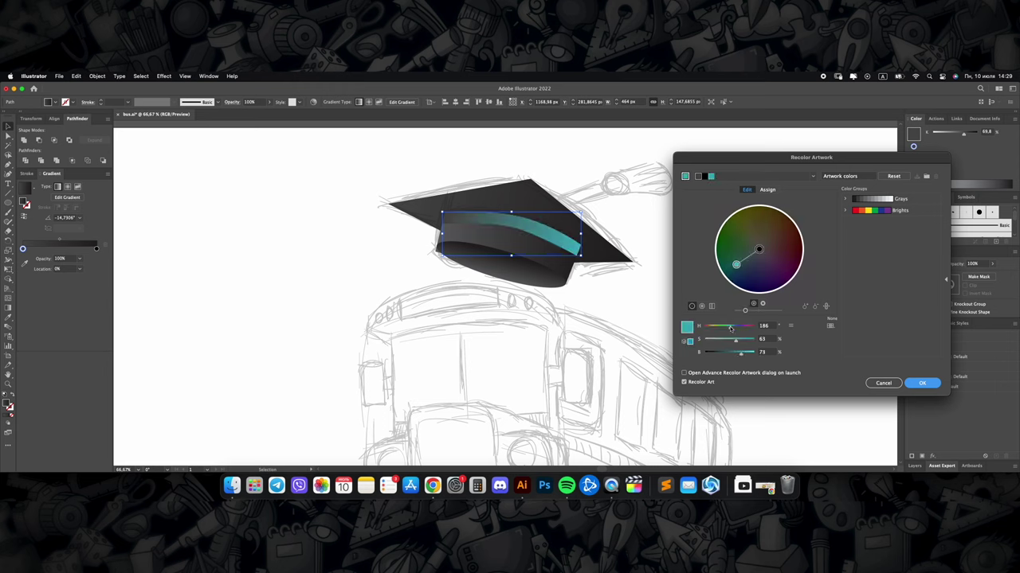
{"action": "left_click_drag", "start_coordinate": [737, 264], "coordinate": [768, 226]}
{"action": "left_click", "coordinate": [760, 251]}
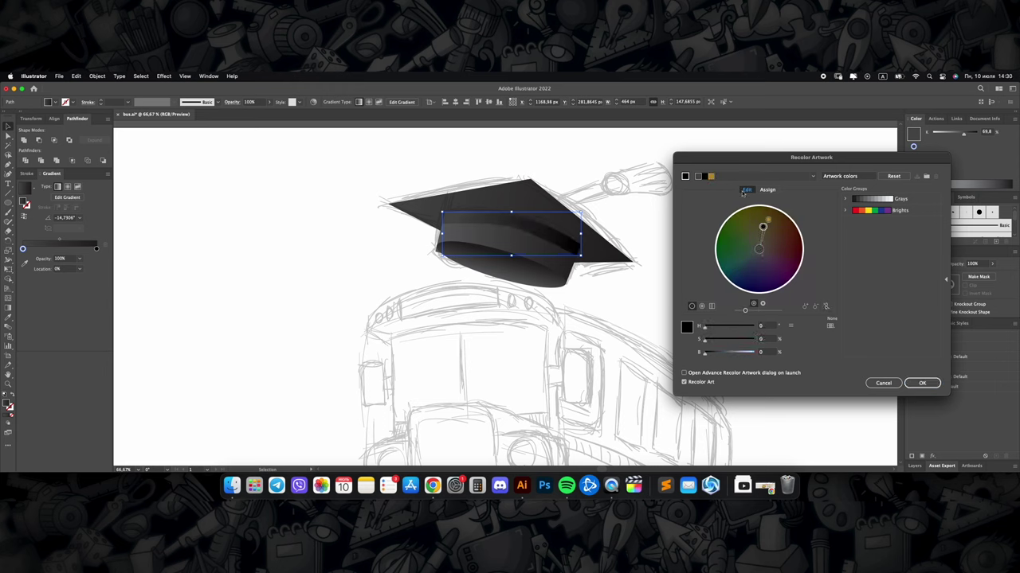
{"action": "left_click", "coordinate": [896, 385]}
Step: Set both stripe gradient stops to orange, darkening one to orange-brown with HSB sliders
{"action": "double_click", "coordinate": [97, 248]}
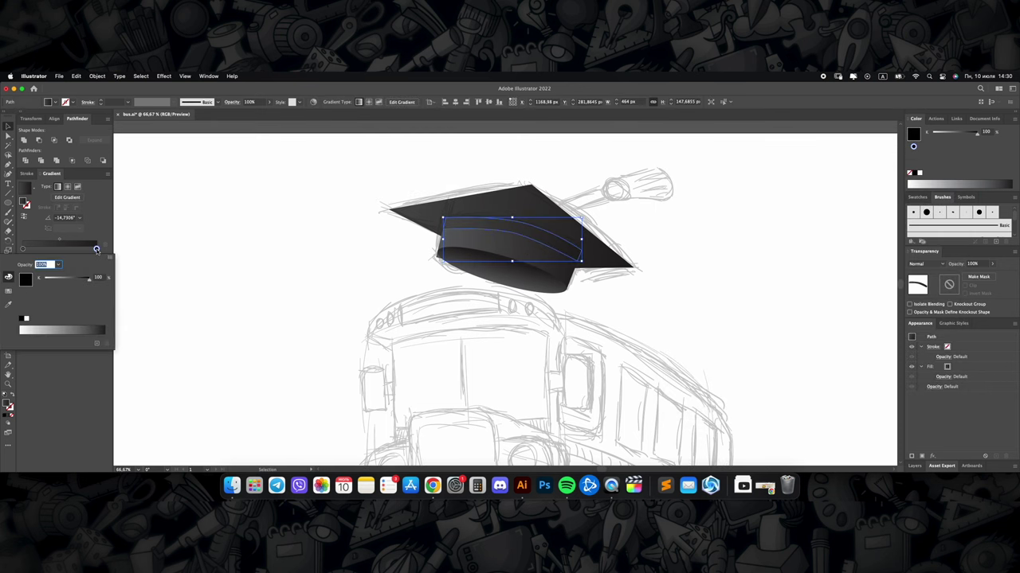
{"action": "left_click", "coordinate": [86, 276]}
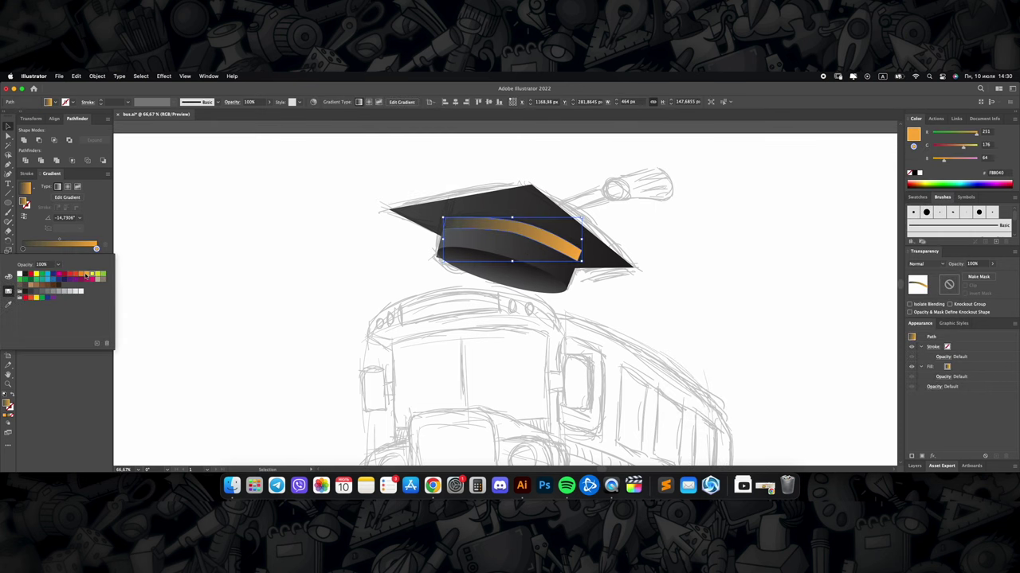
{"action": "double_click", "coordinate": [22, 249]}
{"action": "left_click", "coordinate": [79, 275]}
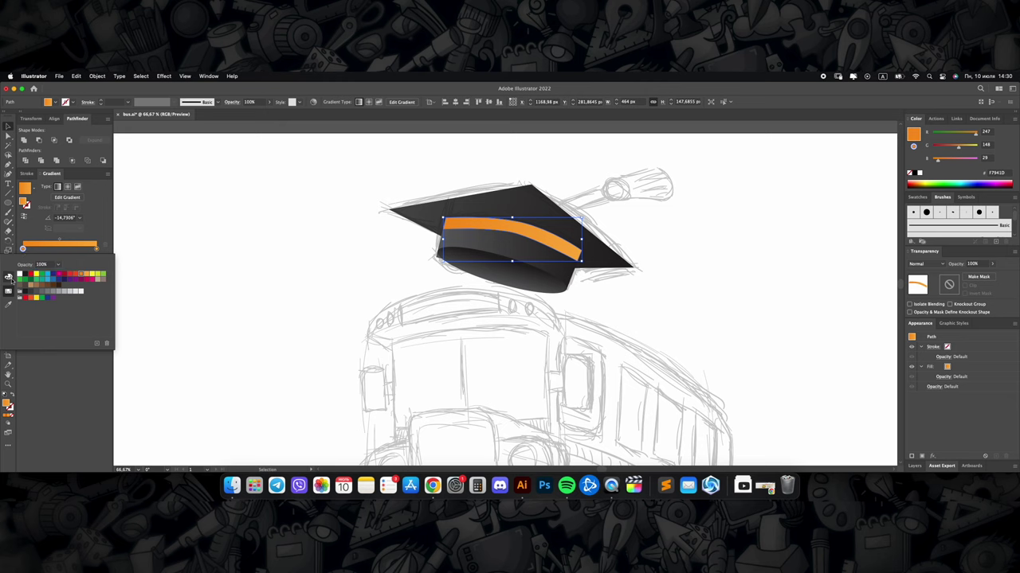
{"action": "left_click", "coordinate": [9, 277]}
{"action": "left_click", "coordinate": [109, 256]}
{"action": "left_click", "coordinate": [135, 278]}
{"action": "left_click_drag", "start_coordinate": [95, 304], "coordinate": [64, 305]}
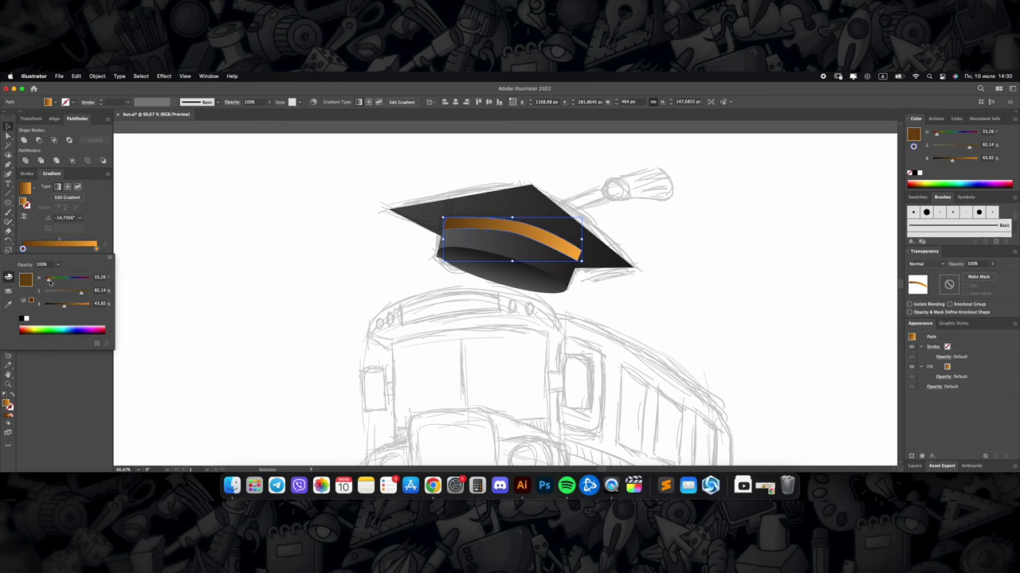
{"action": "key", "text": "ctrl+0"}
Step: Select the orange band on the cap's crown
{"action": "scroll", "coordinate": [554, 239], "scroll_direction": "up", "scroll_amount": 5}
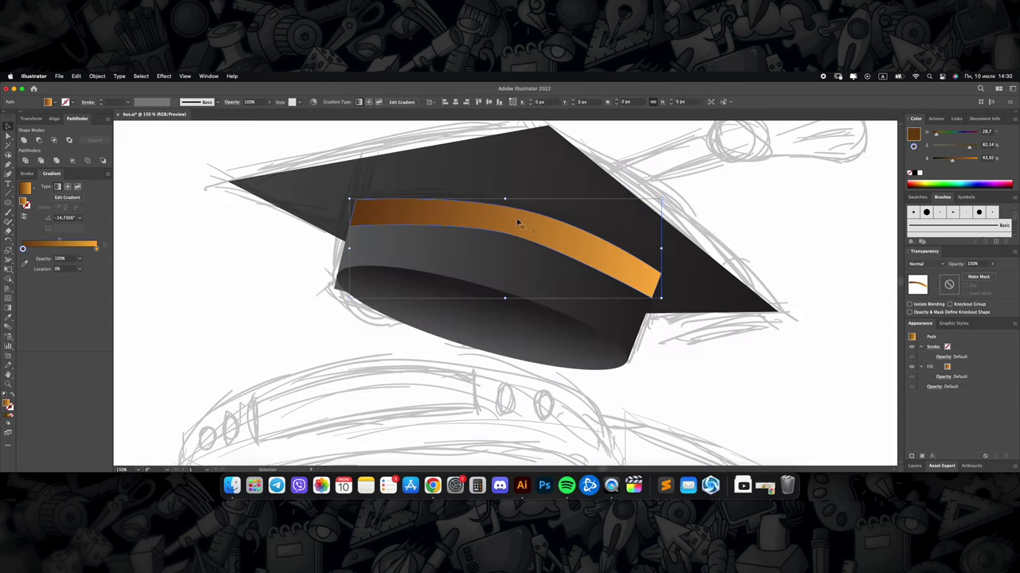
{"action": "scroll", "coordinate": [555, 263], "scroll_direction": "down", "scroll_amount": 5}
{"action": "scroll", "coordinate": [554, 281], "scroll_direction": "down", "scroll_amount": 1}
{"action": "key", "text": "ctrl+shift+a"}
{"action": "scroll", "coordinate": [544, 273], "scroll_direction": "up", "scroll_amount": 5}
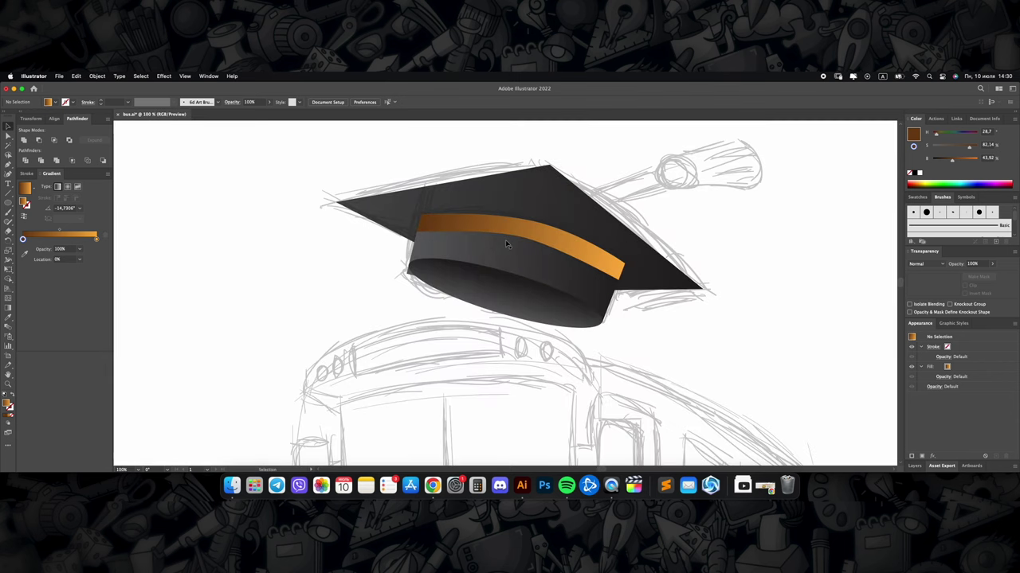
{"action": "scroll", "coordinate": [525, 283], "scroll_direction": "up", "scroll_amount": 3}
{"action": "left_click", "coordinate": [517, 288]}
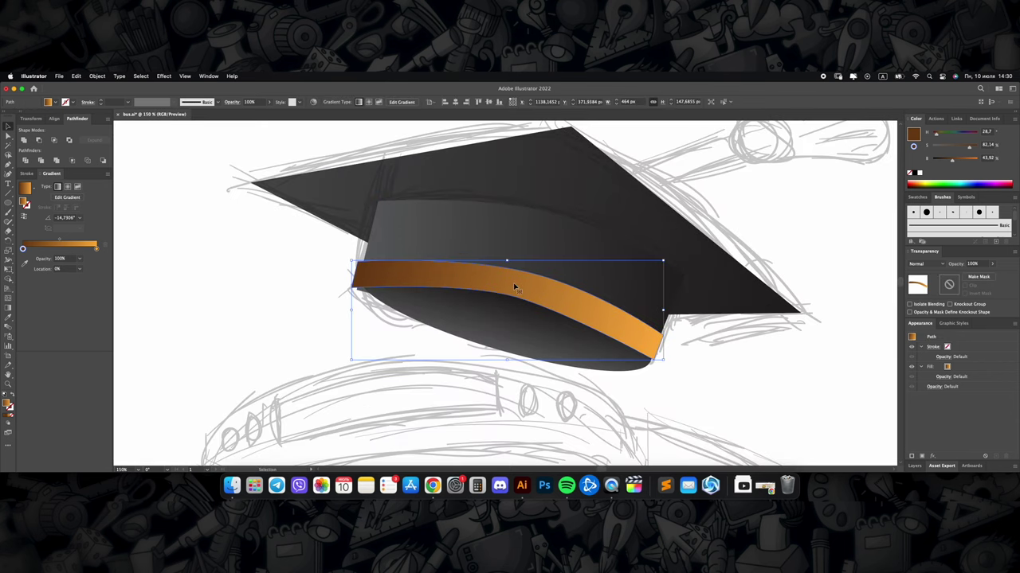
{"action": "scroll", "coordinate": [514, 287], "scroll_direction": "down", "scroll_amount": 2}
{"action": "key", "text": "ctrl+shift+a"}
{"action": "left_click", "coordinate": [502, 269]}
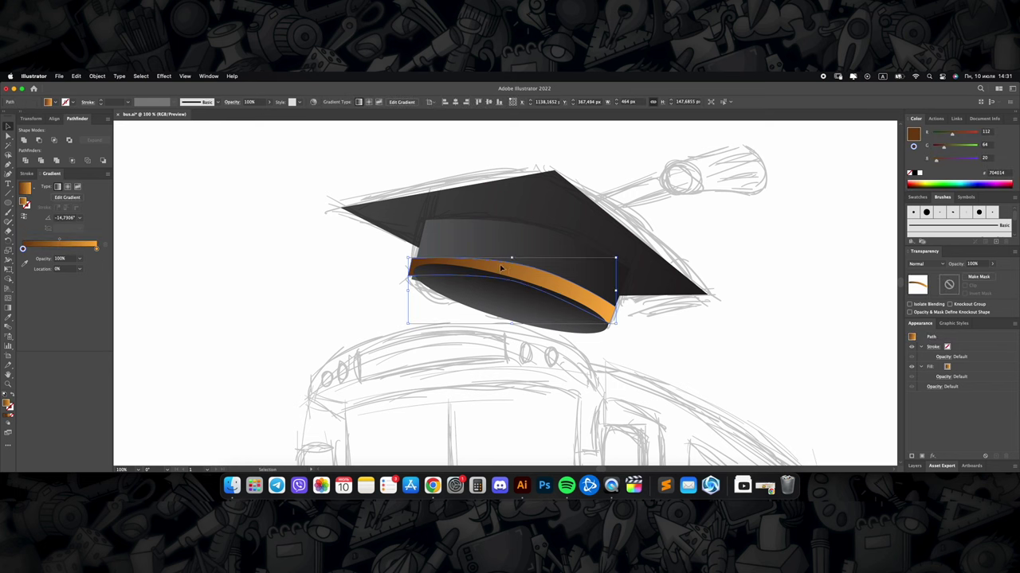
{"action": "scroll", "coordinate": [408, 266], "scroll_direction": "up", "scroll_amount": 3}
Step: Drag the band's anchors and handles so it follows the crown's curve
{"action": "key", "text": "a"}
{"action": "left_click_drag", "start_coordinate": [427, 259], "coordinate": [429, 257]}
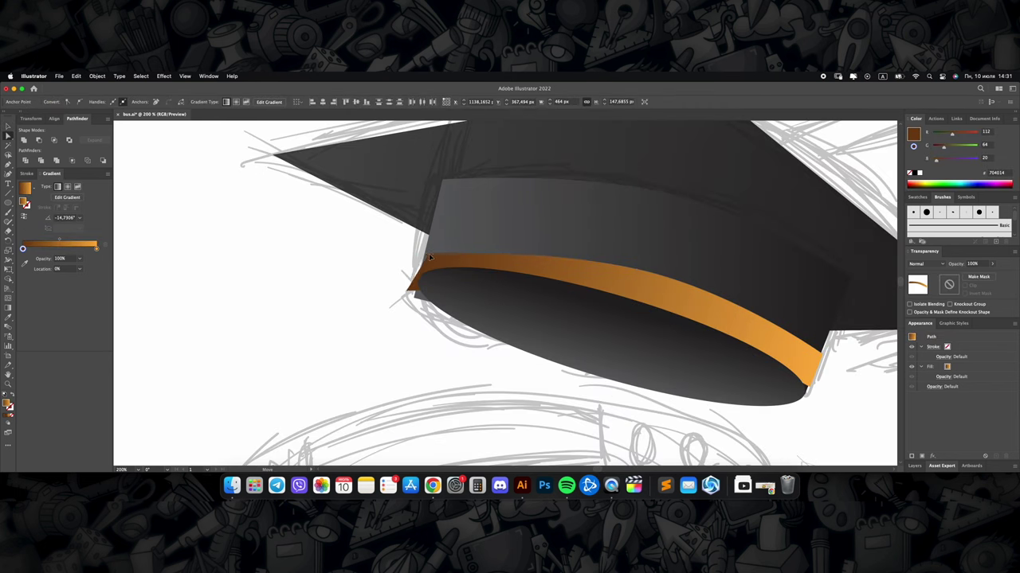
{"action": "left_click", "coordinate": [408, 290]}
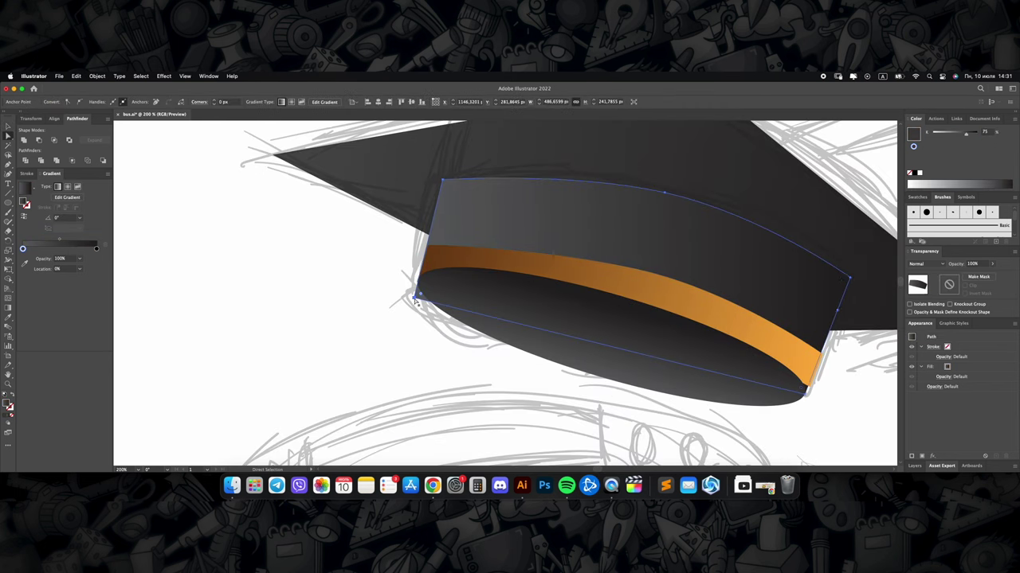
{"action": "scroll", "coordinate": [446, 284], "scroll_direction": "down", "scroll_amount": 2}
{"action": "left_click", "coordinate": [475, 285]}
{"action": "left_click_drag", "start_coordinate": [475, 284], "coordinate": [443, 272]}
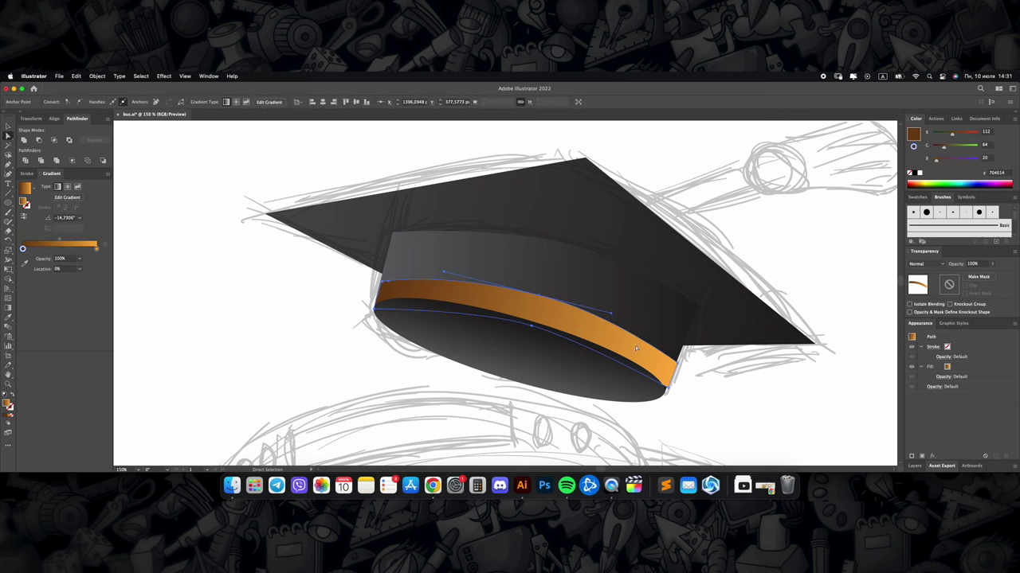
{"action": "scroll", "coordinate": [640, 323], "scroll_direction": "up", "scroll_amount": 2}
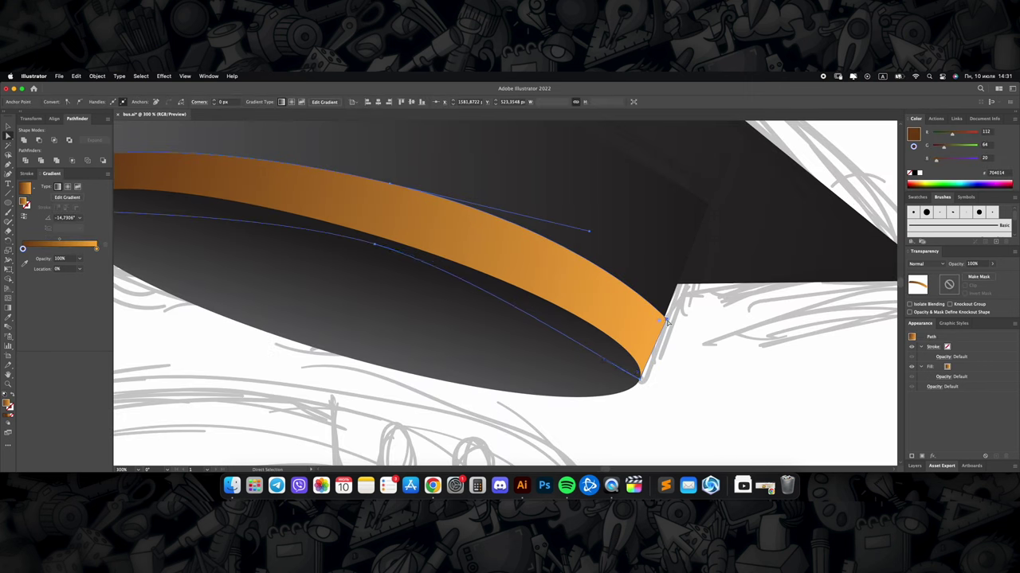
Step: Start pen-drawing the tassel cord from the board
{"action": "key", "text": "ctrl+shift+a"}
{"action": "scroll", "coordinate": [540, 334], "scroll_direction": "down", "scroll_amount": 3}
{"action": "scroll", "coordinate": [496, 310], "scroll_direction": "down", "scroll_amount": 3}
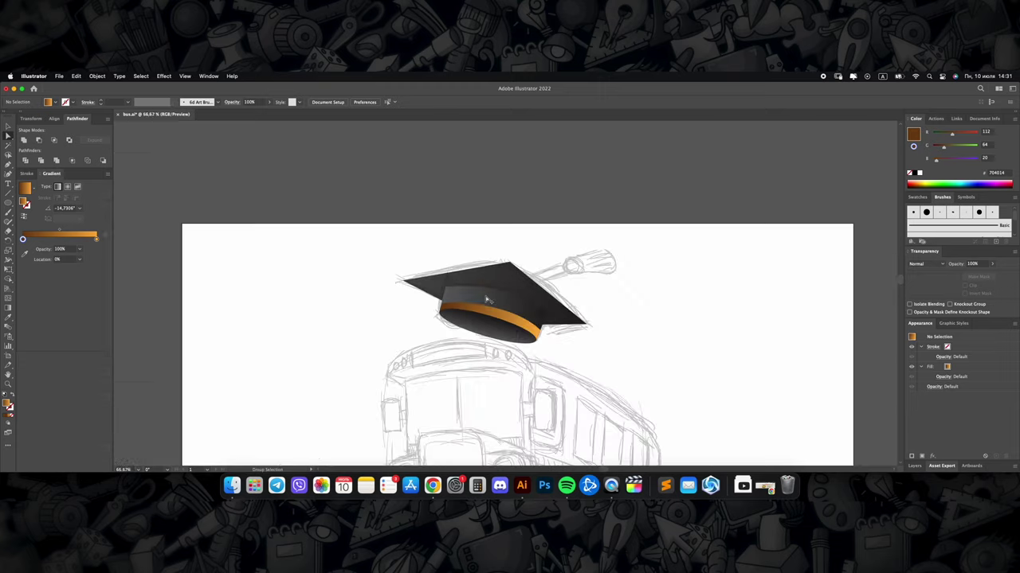
{"action": "scroll", "coordinate": [510, 295], "scroll_direction": "up", "scroll_amount": 2}
{"action": "key", "text": "p"}
{"action": "scroll", "coordinate": [510, 295], "scroll_direction": "up", "scroll_amount": 1}
{"action": "left_click", "coordinate": [484, 289]}
Step: Close the tassel cord and add a radial-gradient orange ball at its end
{"action": "left_click", "coordinate": [563, 265]}
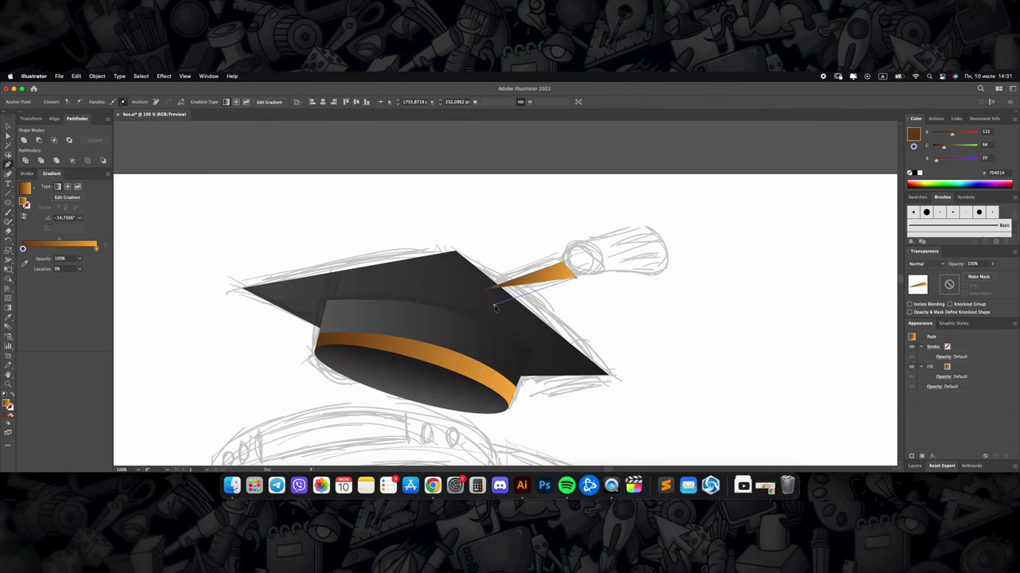
{"action": "key", "text": "v"}
{"action": "left_click", "coordinate": [606, 287]}
{"action": "scroll", "coordinate": [605, 287], "scroll_direction": "up", "scroll_amount": 1}
{"action": "scroll", "coordinate": [605, 287], "scroll_direction": "right", "scroll_amount": 2}
{"action": "key", "text": "l"}
{"action": "left_click_drag", "start_coordinate": [501, 280], "coordinate": [531, 308]}
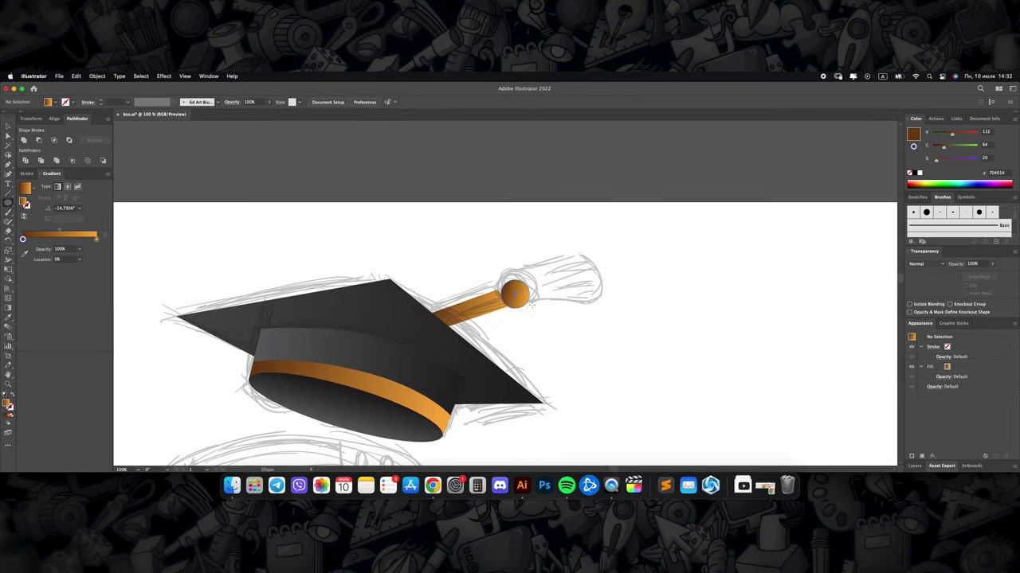
{"action": "key", "text": "g"}
{"action": "left_click", "coordinate": [529, 299]}
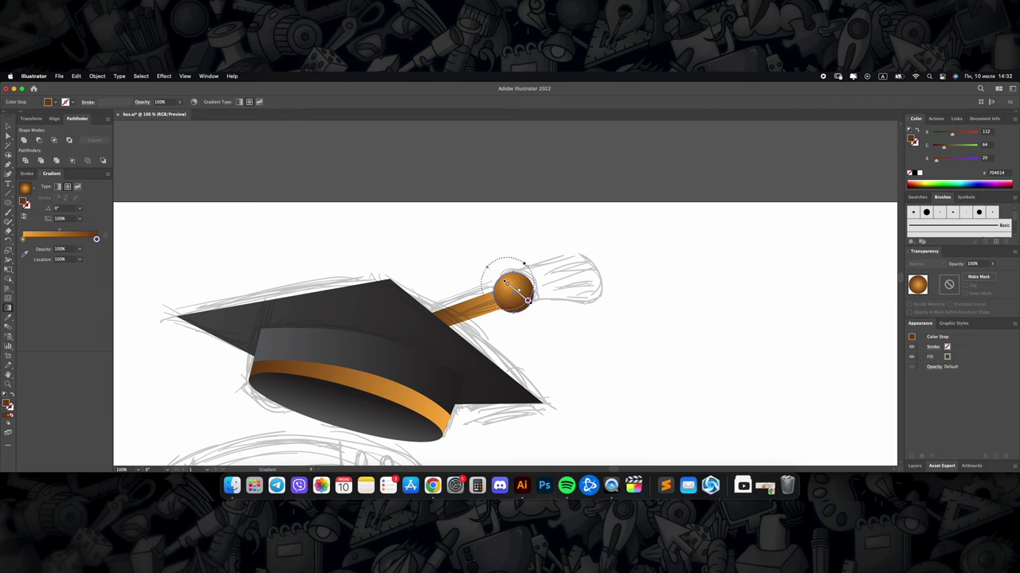
Step: Pen-outline the brush-shaped orange tassel beyond the ball
{"action": "scroll", "coordinate": [547, 327], "scroll_direction": "down", "scroll_amount": 1}
{"action": "scroll", "coordinate": [547, 328], "scroll_direction": "right", "scroll_amount": 2}
{"action": "key", "text": "p"}
{"action": "left_click", "coordinate": [564, 291]}
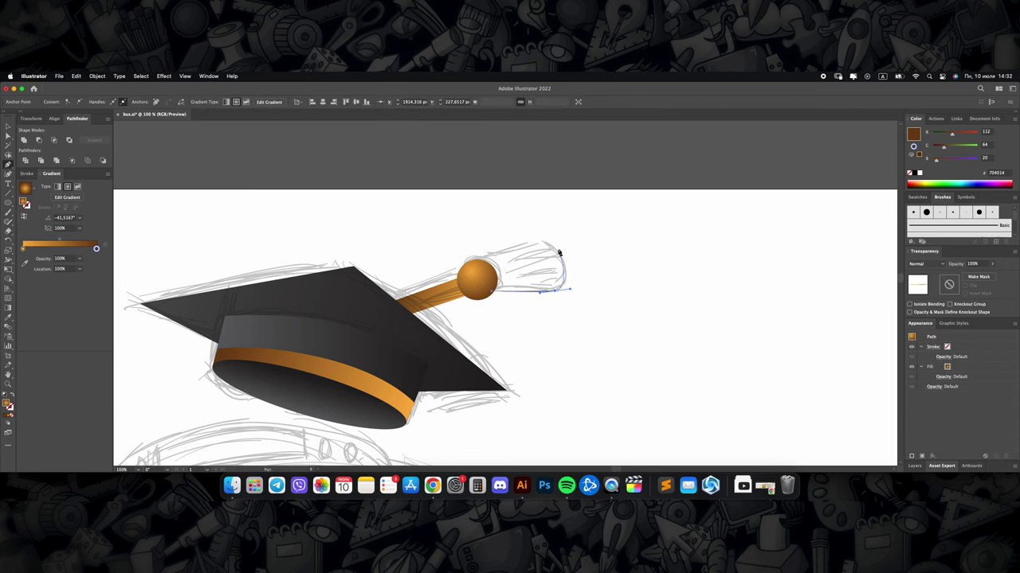
{"action": "left_click", "coordinate": [560, 251]}
{"action": "left_click", "coordinate": [527, 246]}
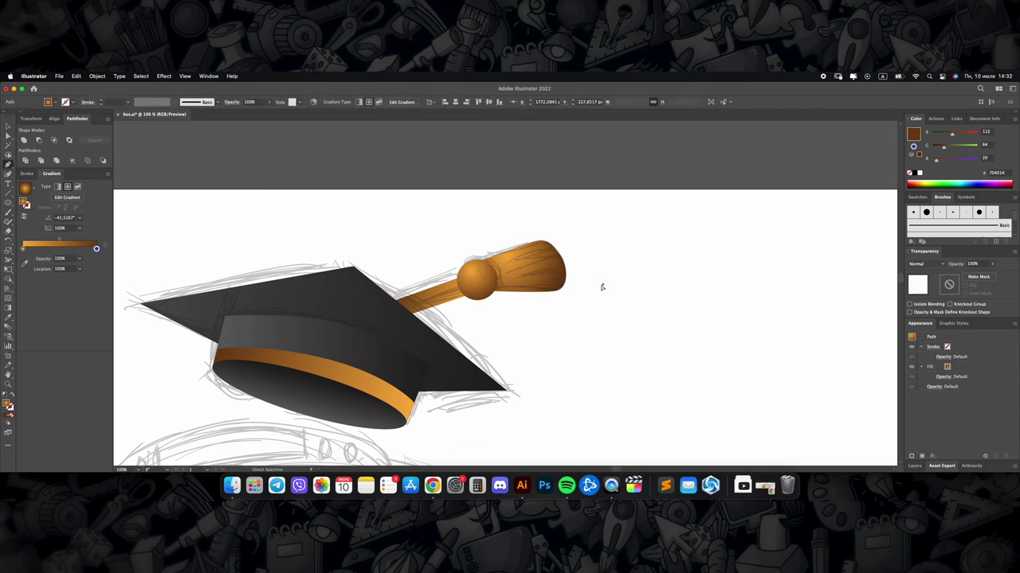
{"action": "key", "text": "super+minus"}
{"action": "scroll", "coordinate": [561, 296], "scroll_direction": "down", "scroll_amount": 1}
{"action": "scroll", "coordinate": [552, 303], "scroll_direction": "up", "scroll_amount": 2}
{"action": "scroll", "coordinate": [553, 303], "scroll_direction": "up", "scroll_amount": 1}
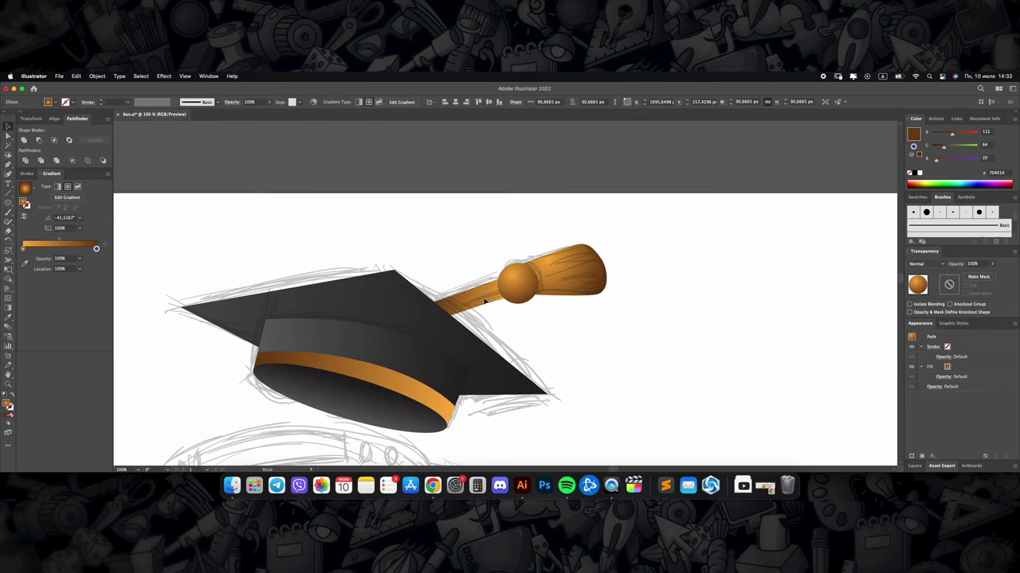
{"action": "scroll", "coordinate": [548, 283], "scroll_direction": "down", "scroll_amount": 2}
{"action": "scroll", "coordinate": [548, 282], "scroll_direction": "up", "scroll_amount": 3}
{"action": "scroll", "coordinate": [554, 303], "scroll_direction": "up", "scroll_amount": 2}
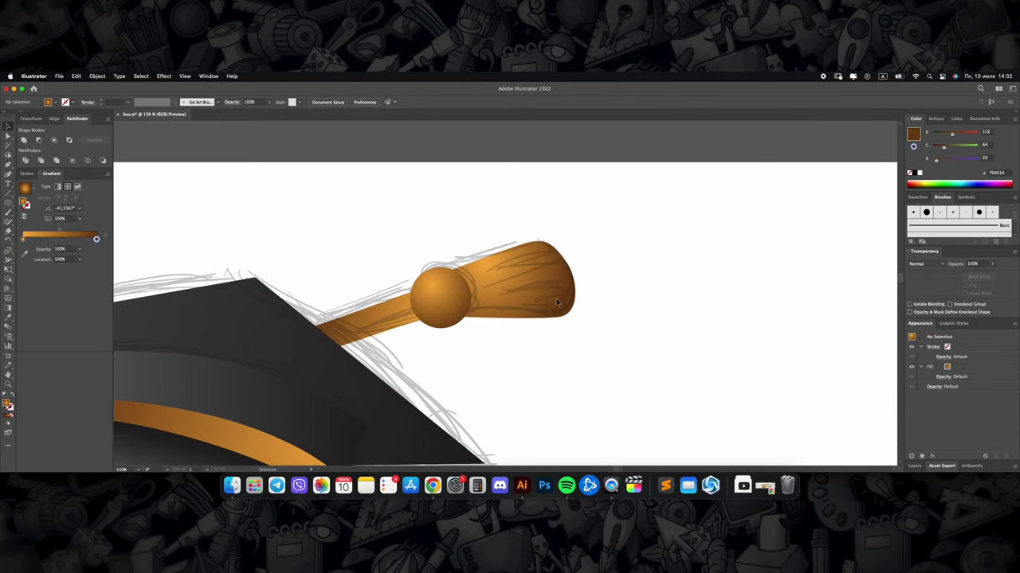
Step: Draw a circle to the right of the tassel, discarding an earlier thin ellipse
{"action": "key", "text": "l"}
{"action": "left_click_drag", "start_coordinate": [579, 361], "coordinate": [650, 367]}
{"action": "key", "text": "super+z"}
{"action": "left_click_drag", "start_coordinate": [614, 280], "coordinate": [727, 391]}
Step: Give the circle a reversed White, Black radial gradient with a dark centre
{"action": "left_click", "coordinate": [33, 188]}
{"action": "left_click", "coordinate": [28, 204]}
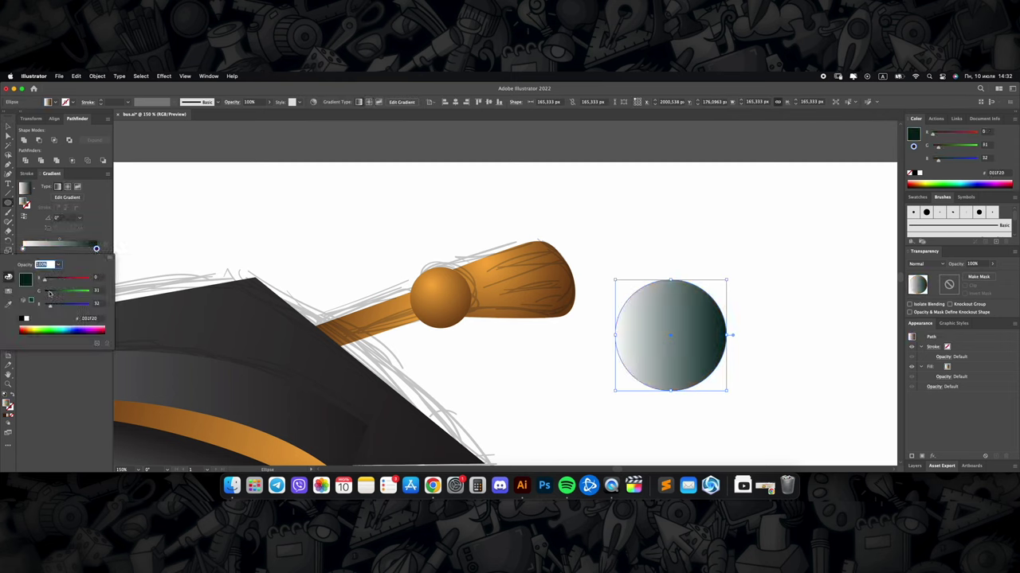
{"action": "left_click", "coordinate": [68, 187]}
{"action": "left_click", "coordinate": [47, 227]}
Step: Squash the circle into a thin streak and rotate it onto the tassel strands
{"action": "key", "text": "v"}
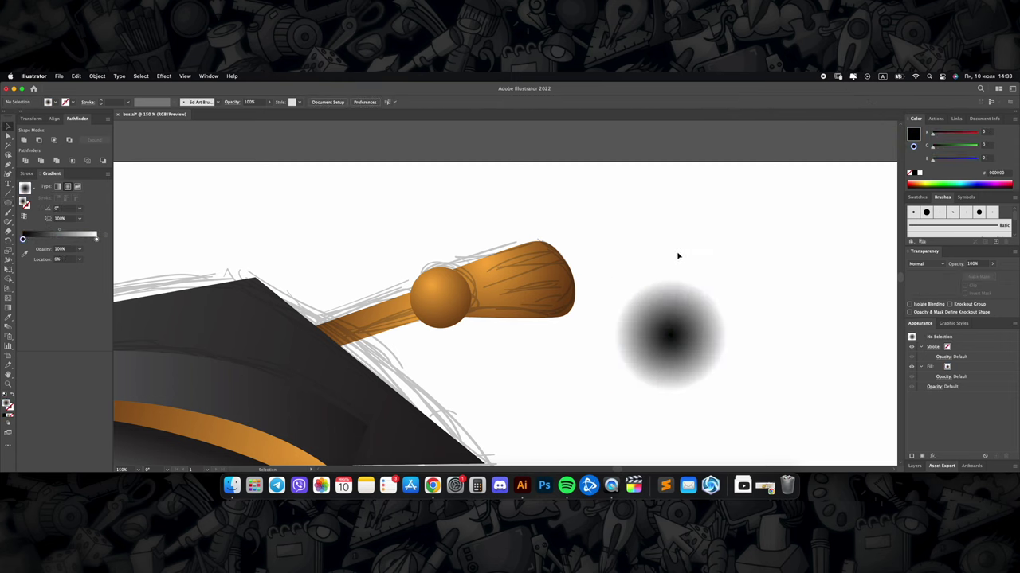
{"action": "mouse_move", "coordinate": [670, 280]}
{"action": "left_mouse_down"}
{"action": "mouse_move", "coordinate": [672, 385]}
{"action": "mouse_move", "coordinate": [551, 278]}
{"action": "left_mouse_up"}
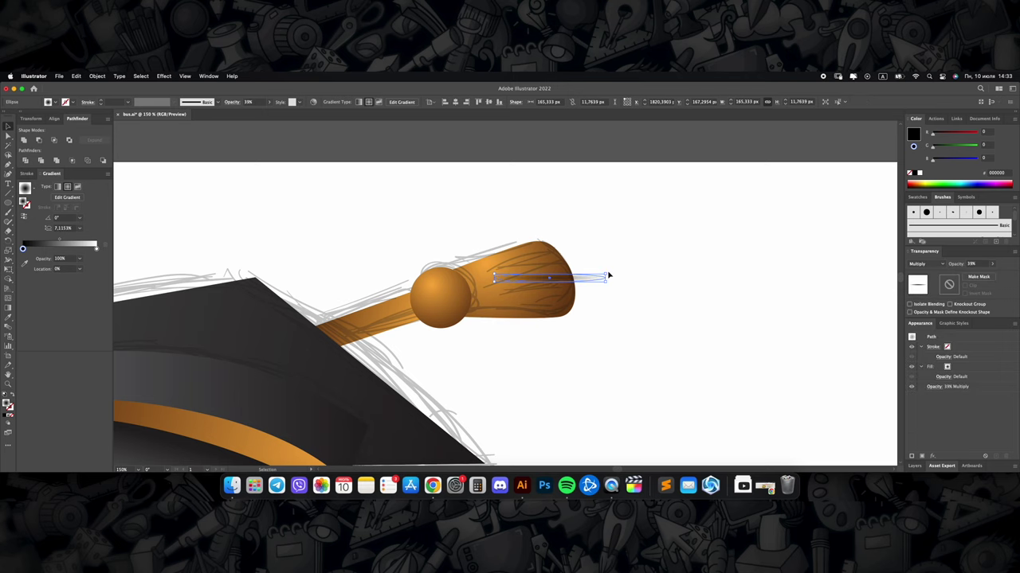
{"action": "key", "text": "super+equal"}
{"action": "key", "text": "super+equal"}
{"action": "left_click_drag", "start_coordinate": [535, 287], "coordinate": [503, 251]}
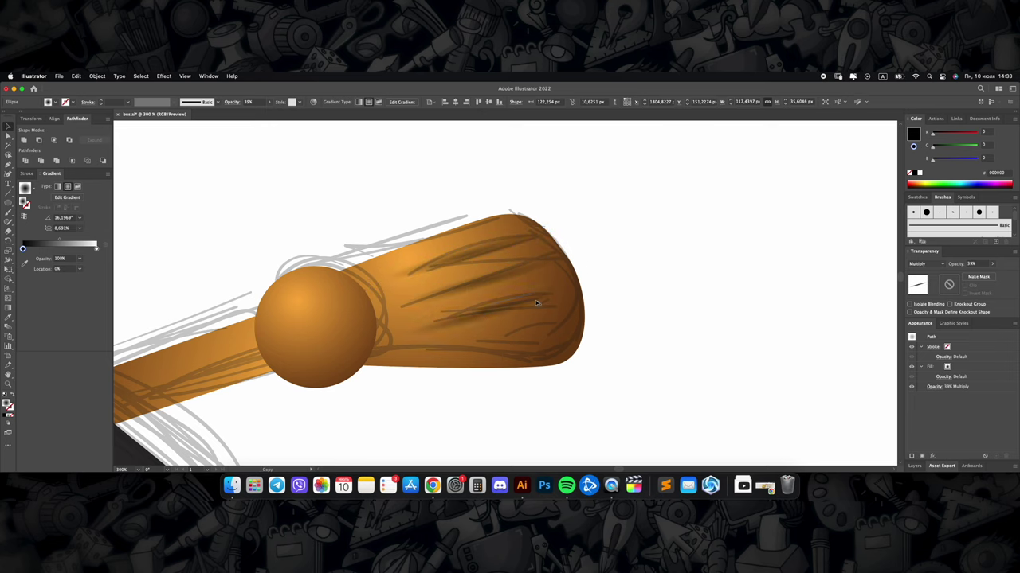
{"action": "left_click_drag", "start_coordinate": [570, 296], "coordinate": [575, 307]}
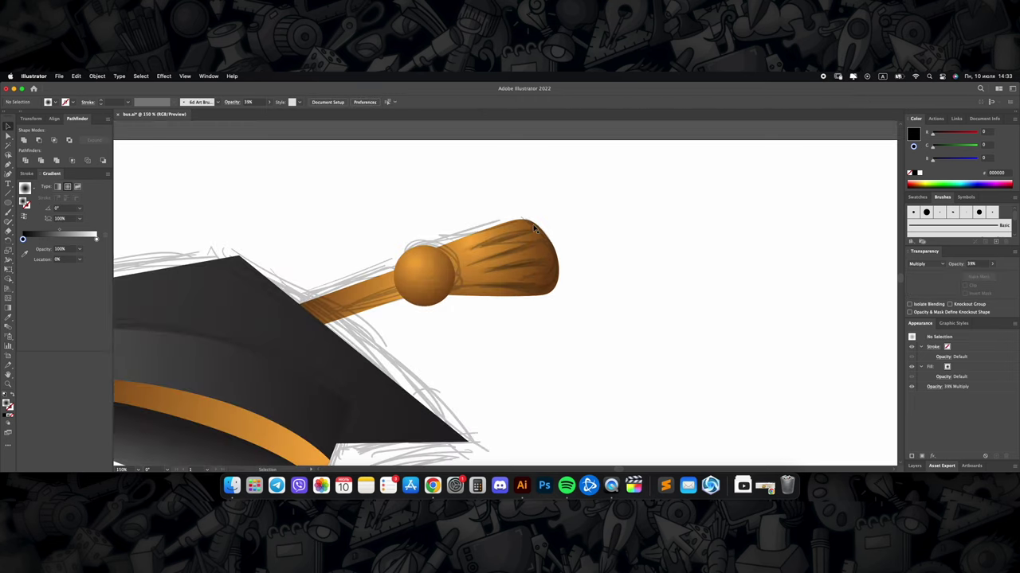
Step: Add a new layer and toggle the sketch layer's visibility
{"action": "left_click", "coordinate": [930, 419]}
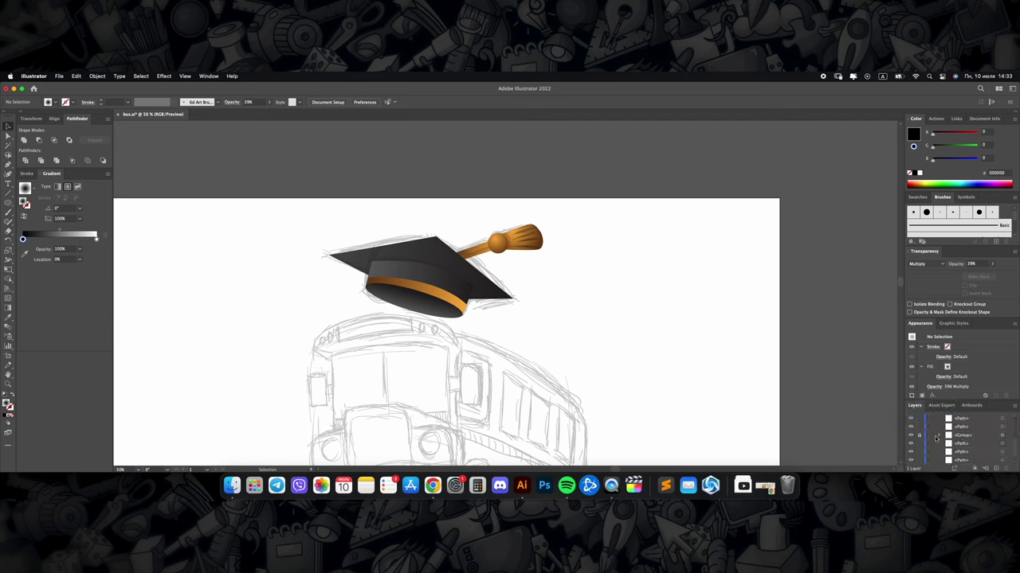
{"action": "left_click", "coordinate": [995, 469]}
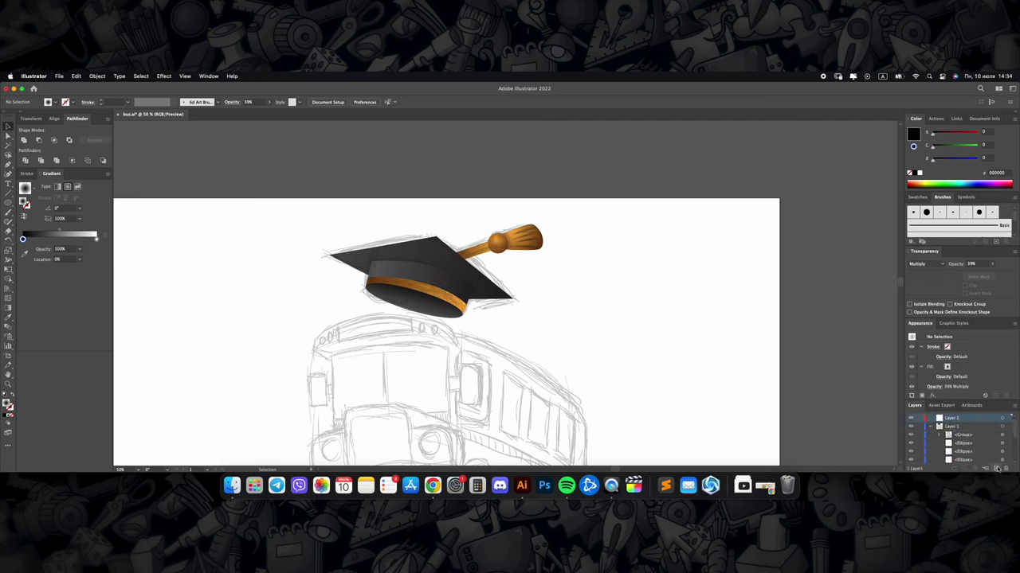
{"action": "left_click", "coordinate": [911, 426]}
{"action": "left_click", "coordinate": [911, 427]}
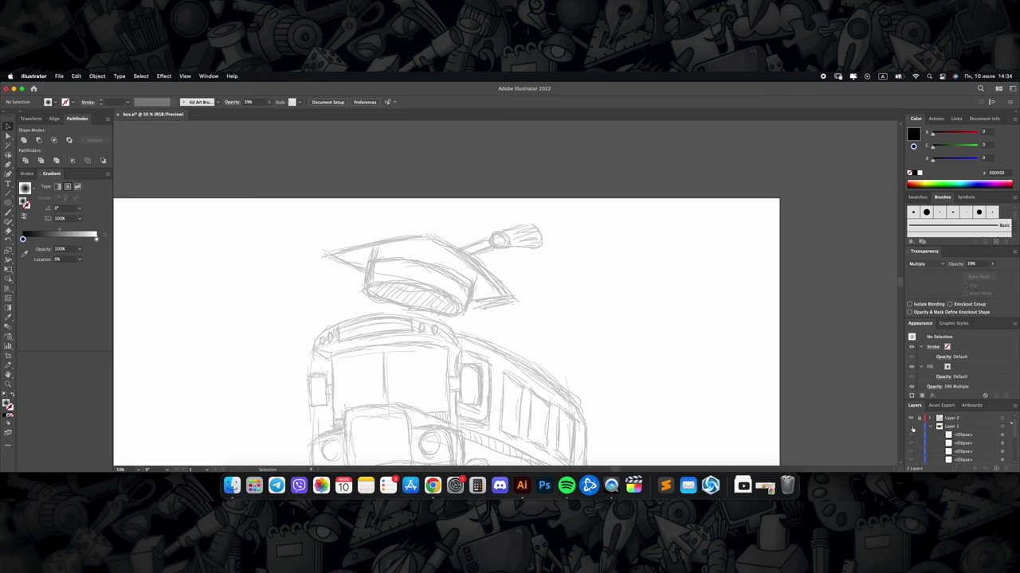
{"action": "left_click", "coordinate": [911, 427]}
{"action": "key", "text": "super+minus"}
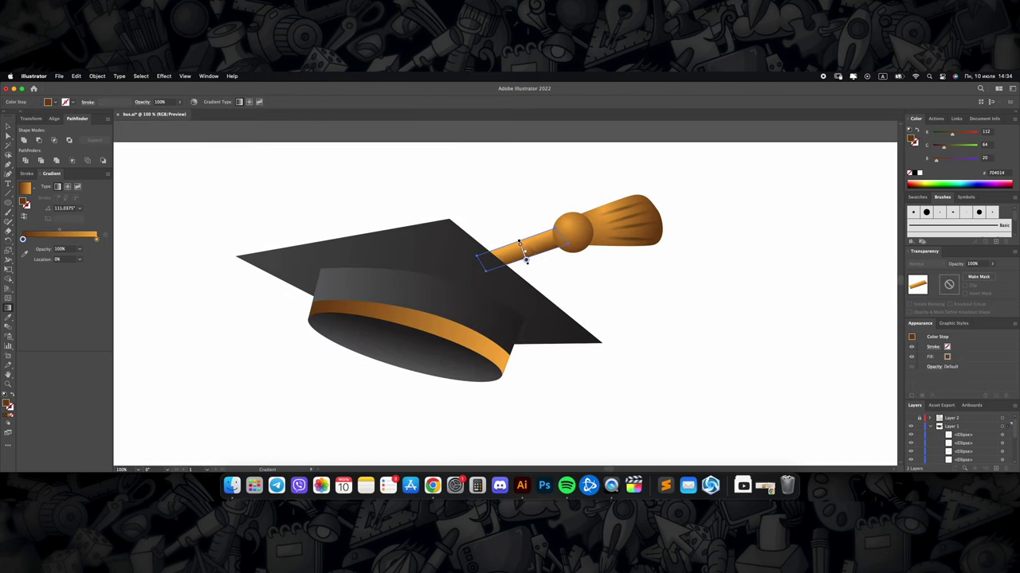
Step: Move and stretch the Multiply shading ellipse across the cap's top board
{"action": "key", "text": "super+shift+a"}
{"action": "scroll", "coordinate": [522, 258], "scroll_direction": "down", "scroll_amount": 3}
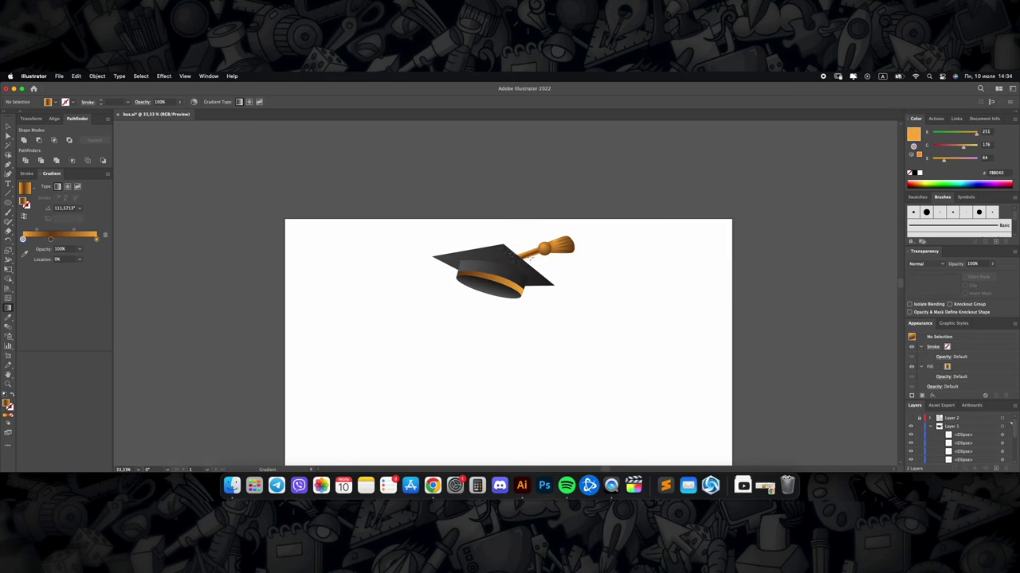
{"action": "scroll", "coordinate": [517, 255], "scroll_direction": "up", "scroll_amount": 2}
{"action": "left_click", "coordinate": [636, 241]}
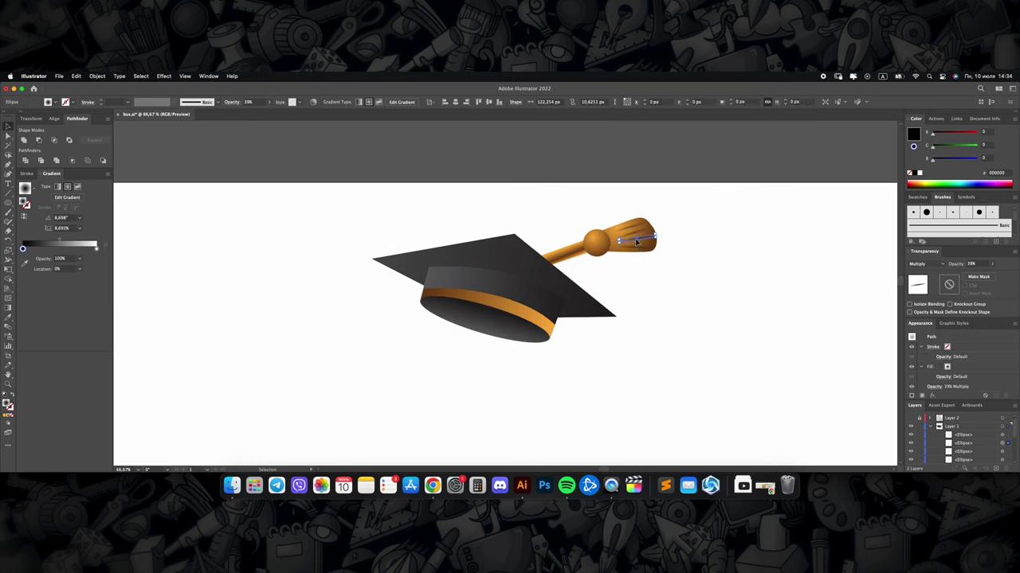
{"action": "mouse_move", "coordinate": [503, 296]}
{"action": "left_mouse_down"}
{"action": "mouse_move", "coordinate": [535, 302]}
{"action": "mouse_move", "coordinate": [516, 275]}
{"action": "left_mouse_up"}
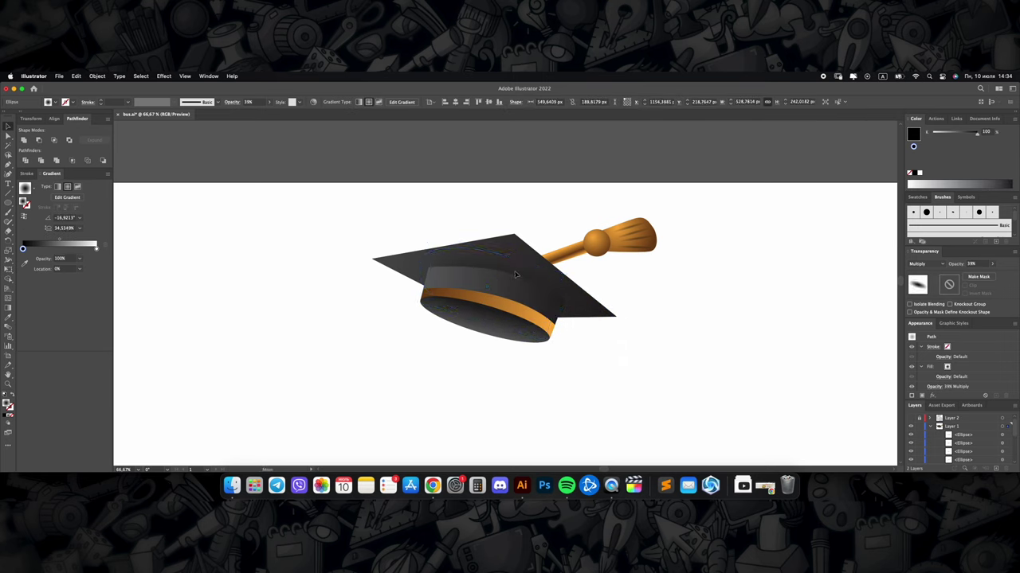
{"action": "mouse_move", "coordinate": [583, 317]}
{"action": "left_mouse_down"}
{"action": "mouse_move", "coordinate": [569, 327]}
{"action": "mouse_move", "coordinate": [578, 325]}
{"action": "left_mouse_up"}
{"action": "left_click", "coordinate": [692, 270]}
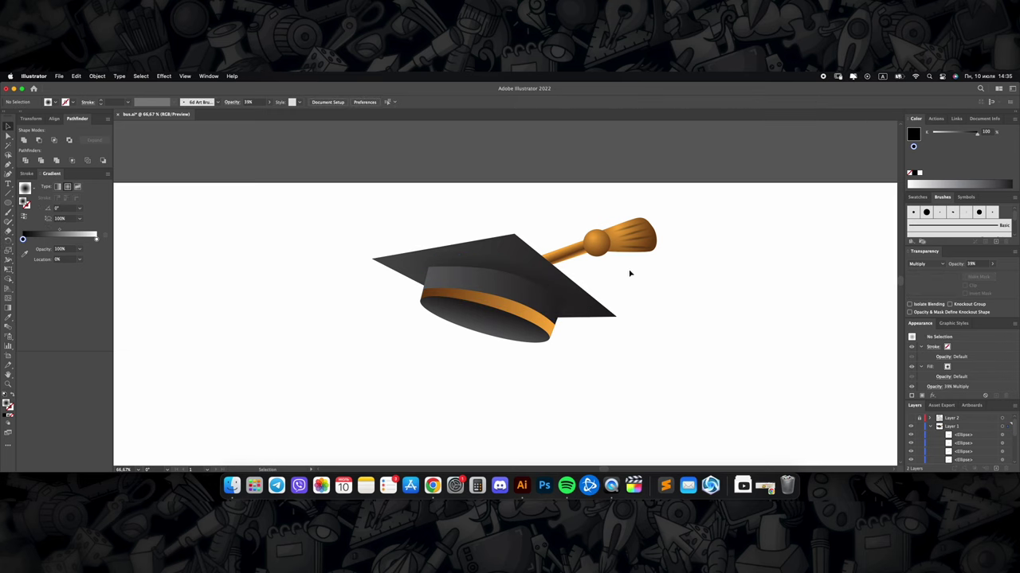
{"action": "scroll", "coordinate": [441, 254], "scroll_direction": "up", "scroll_amount": 2}
Step: Pen-trace a thin dark sliver along the cap's top and right edges
{"action": "key", "text": "p"}
{"action": "left_click", "coordinate": [285, 255]}
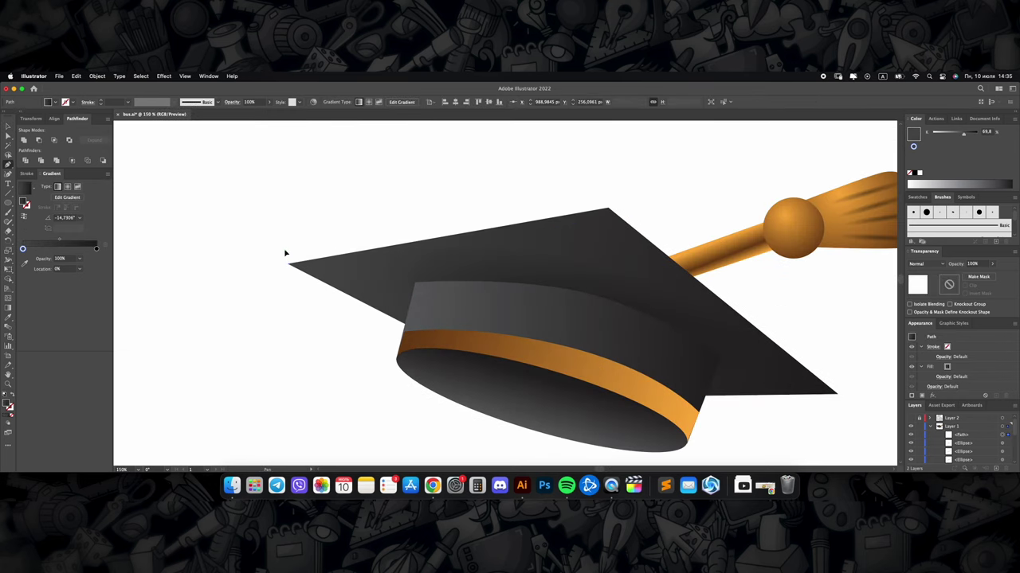
{"action": "left_click", "coordinate": [611, 193]}
{"action": "left_click", "coordinate": [611, 208]}
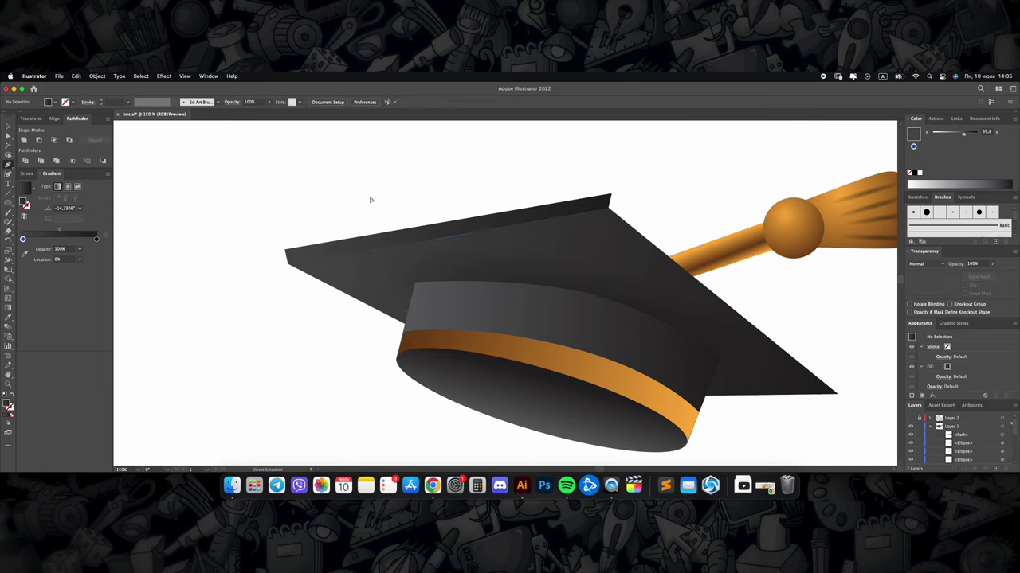
{"action": "scroll", "coordinate": [577, 259], "scroll_direction": "right", "scroll_amount": 3}
{"action": "left_click", "coordinate": [735, 395]}
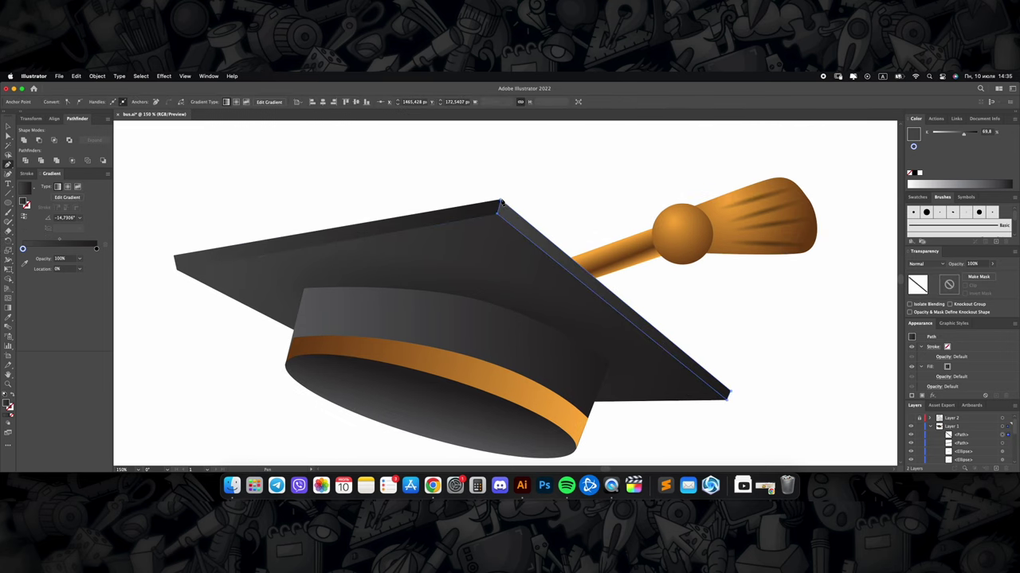
{"action": "scroll", "coordinate": [567, 295], "scroll_direction": "down", "scroll_amount": 3}
{"action": "scroll", "coordinate": [463, 324], "scroll_direction": "up", "scroll_amount": 2}
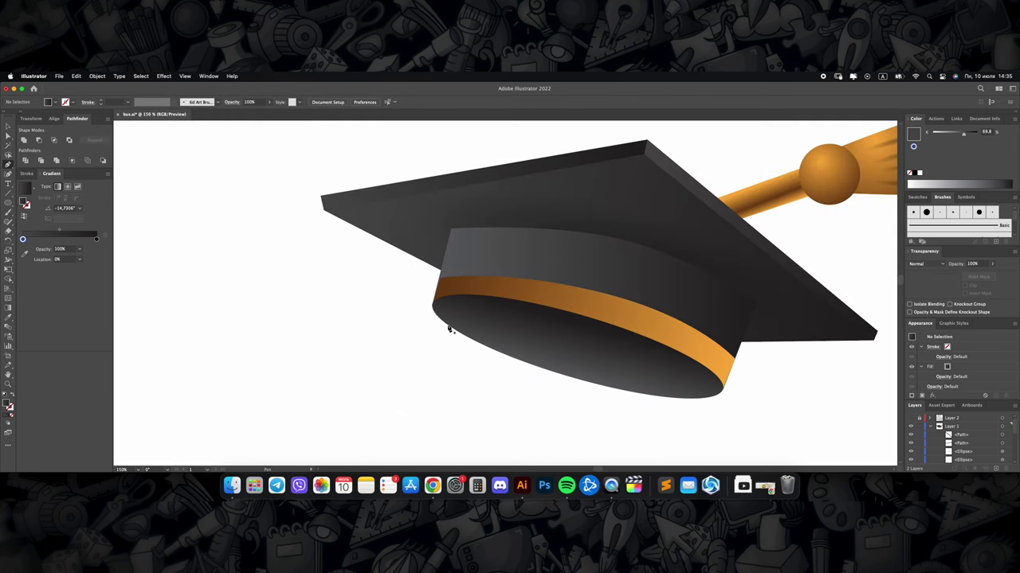
Step: Trace and close the brim's underside shape and give it the dark gradient fill
{"action": "left_click_drag", "start_coordinate": [436, 295], "coordinate": [461, 317]}
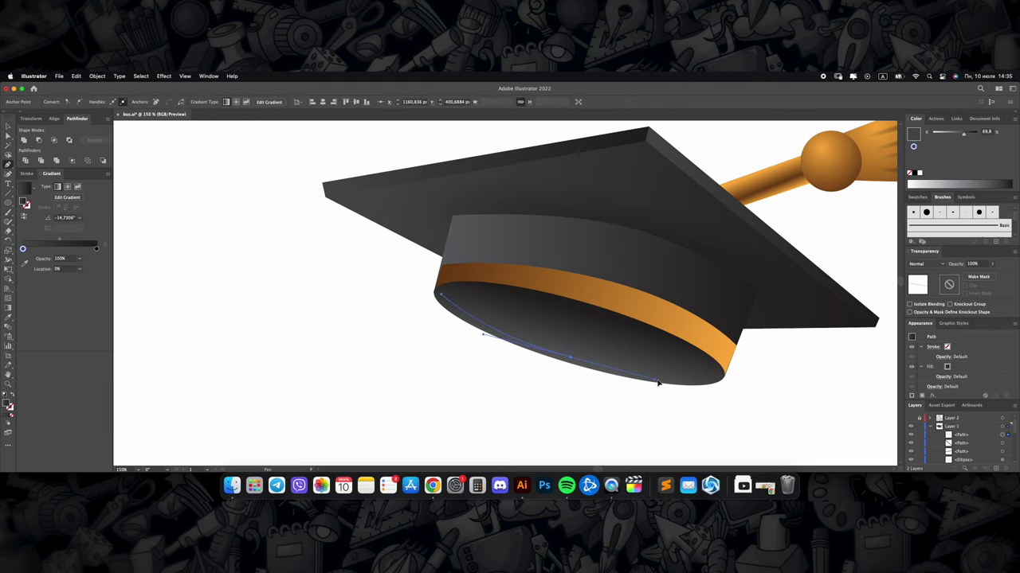
{"action": "left_click", "coordinate": [726, 379]}
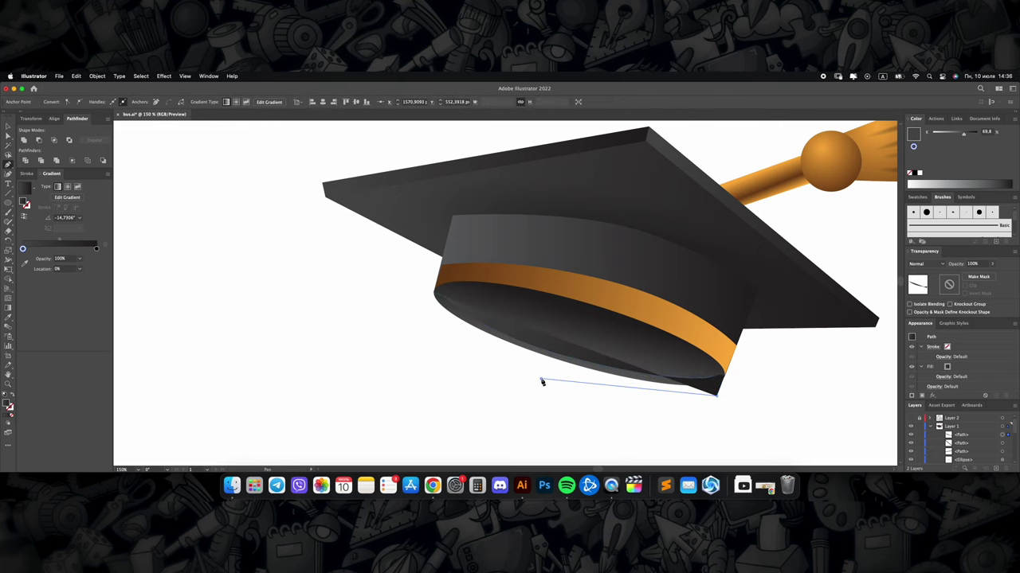
{"action": "left_click", "coordinate": [436, 296]}
{"action": "key", "text": "v"}
{"action": "key", "text": "period"}
{"action": "scroll", "coordinate": [478, 335], "scroll_direction": "up", "scroll_amount": 3}
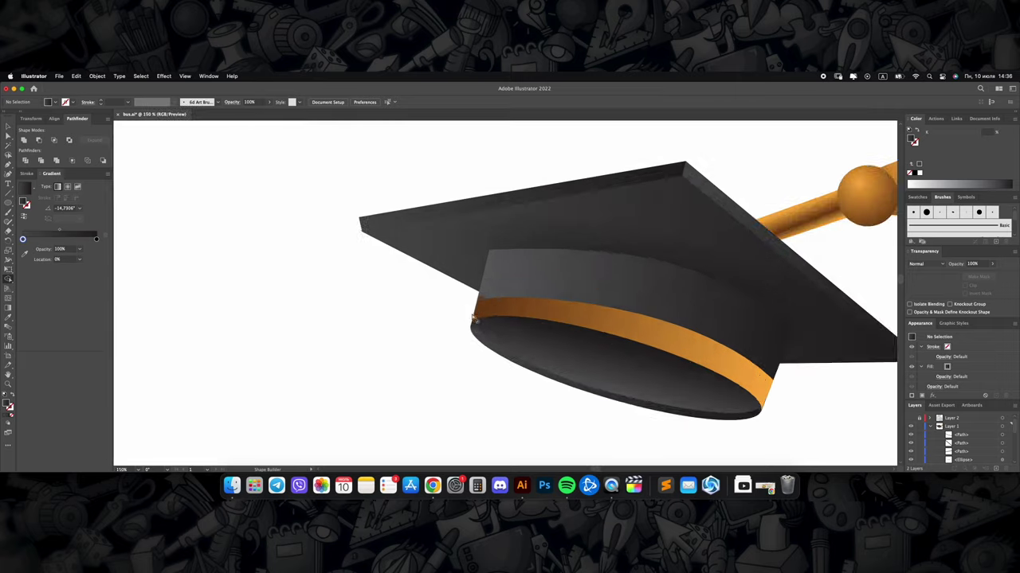
Step: Pull out a curve handle at the brim's corner anchor to round it
{"action": "key", "text": "a"}
{"action": "scroll", "coordinate": [466, 339], "scroll_direction": "down", "scroll_amount": 3}
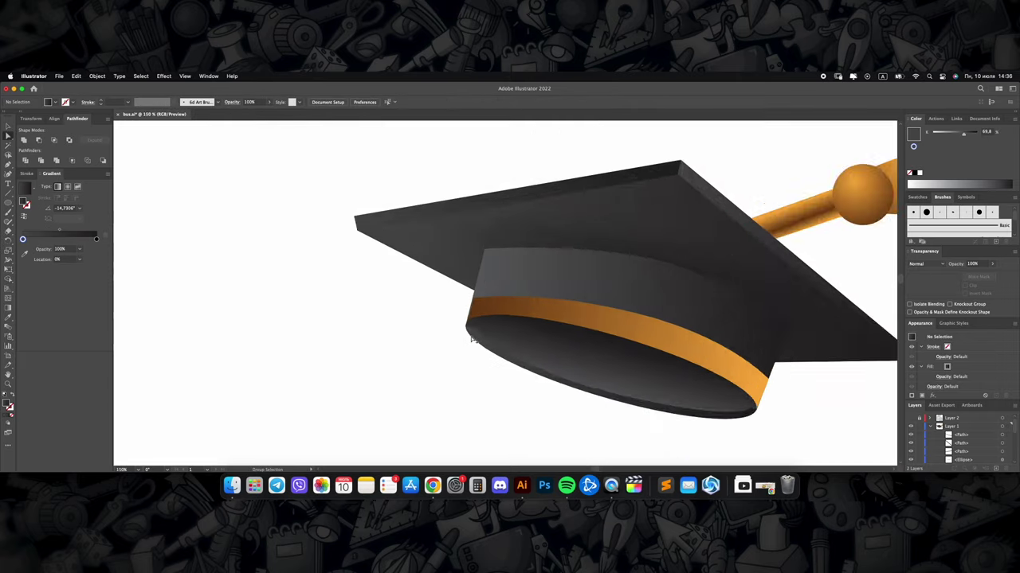
{"action": "scroll", "coordinate": [467, 331], "scroll_direction": "up", "scroll_amount": 3}
{"action": "key", "text": "p"}
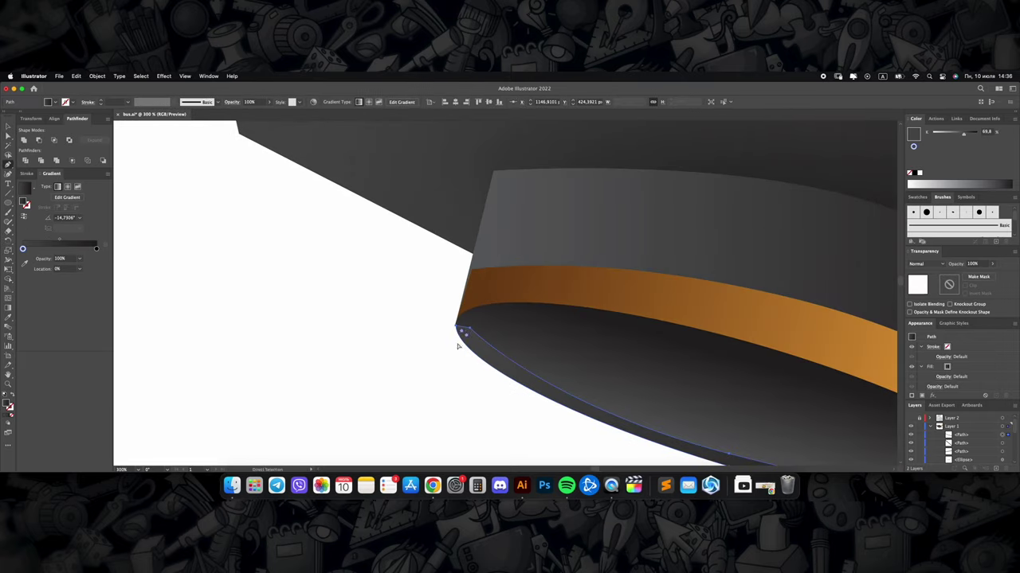
{"action": "left_click_drag", "start_coordinate": [460, 326], "coordinate": [489, 309]}
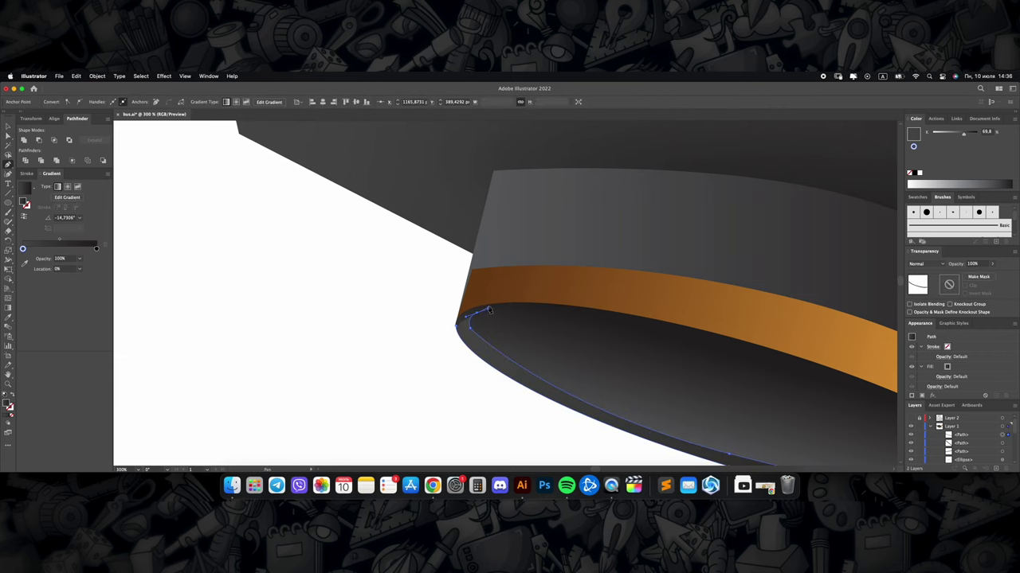
{"action": "left_click", "coordinate": [443, 325], "text": "ctrl"}
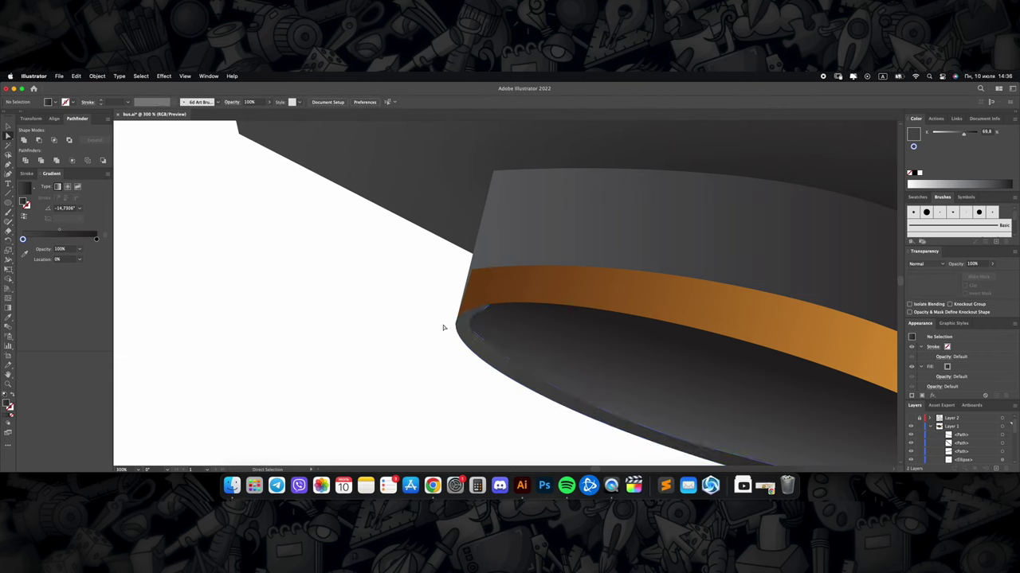
{"action": "scroll", "coordinate": [510, 343], "scroll_direction": "down", "scroll_amount": 3}
{"action": "scroll", "coordinate": [566, 355], "scroll_direction": "up", "scroll_amount": 5}
Step: Refine the anchors at the brim's right end and outer left edge
{"action": "left_click", "coordinate": [567, 348], "text": "ctrl"}
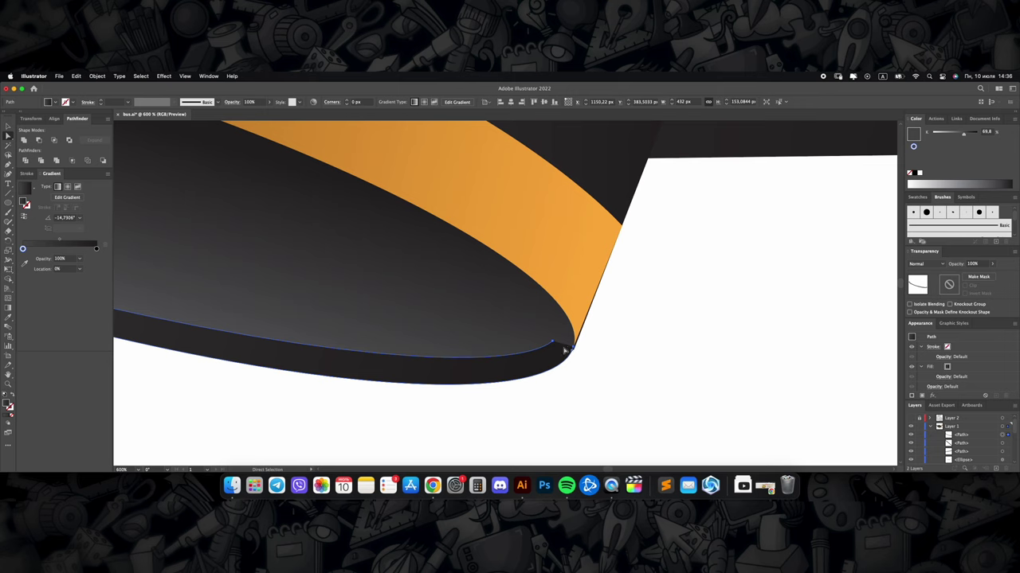
{"action": "scroll", "coordinate": [548, 318], "scroll_direction": "down", "scroll_amount": 2}
{"action": "scroll", "coordinate": [547, 319], "scroll_direction": "down", "scroll_amount": 1}
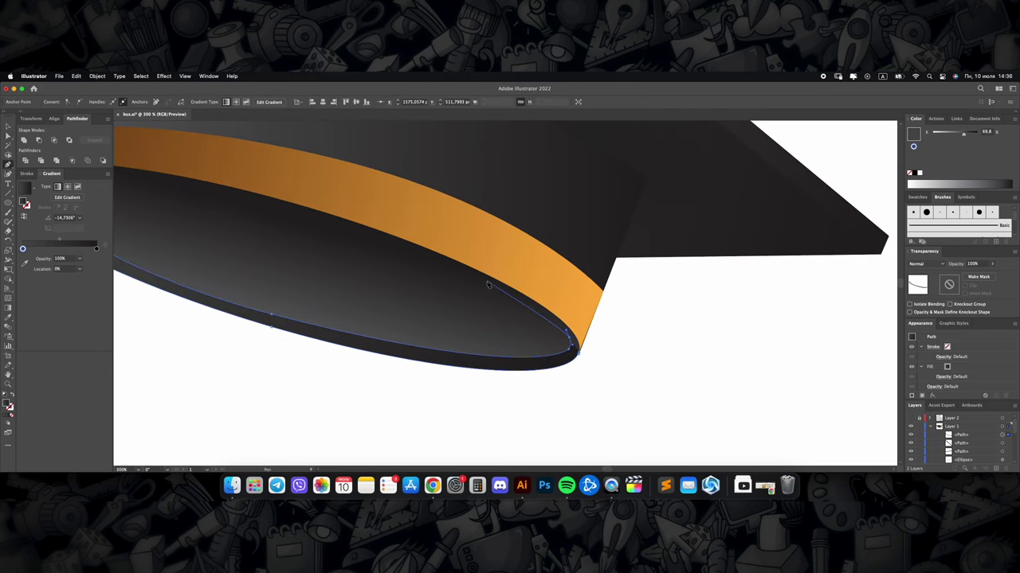
{"action": "scroll", "coordinate": [642, 356], "scroll_direction": "left", "scroll_amount": 10}
{"action": "scroll", "coordinate": [441, 302], "scroll_direction": "left", "scroll_amount": 1}
{"action": "left_click", "coordinate": [367, 323], "text": "ctrl"}
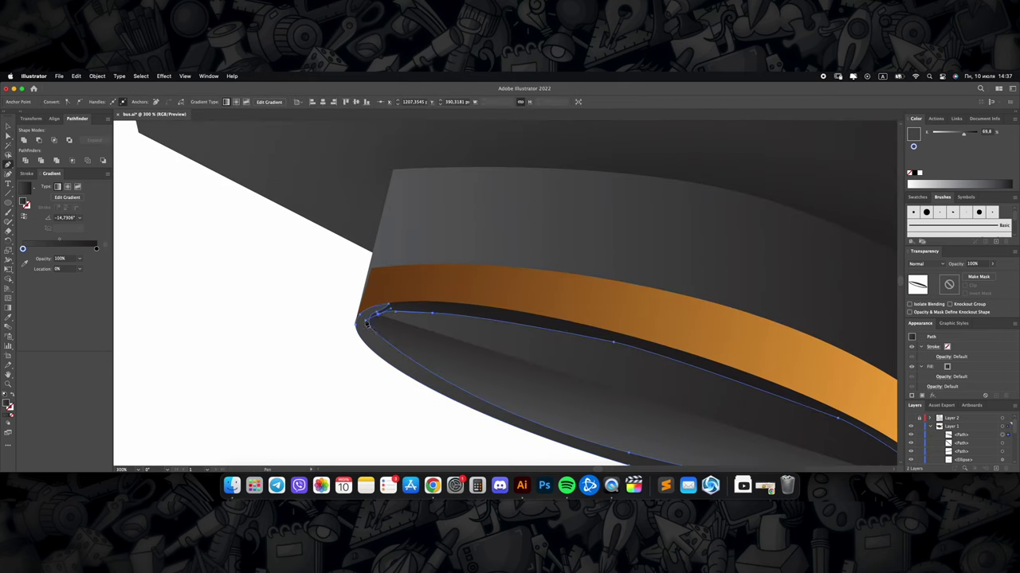
{"action": "scroll", "coordinate": [372, 326], "scroll_direction": "down", "scroll_amount": 3}
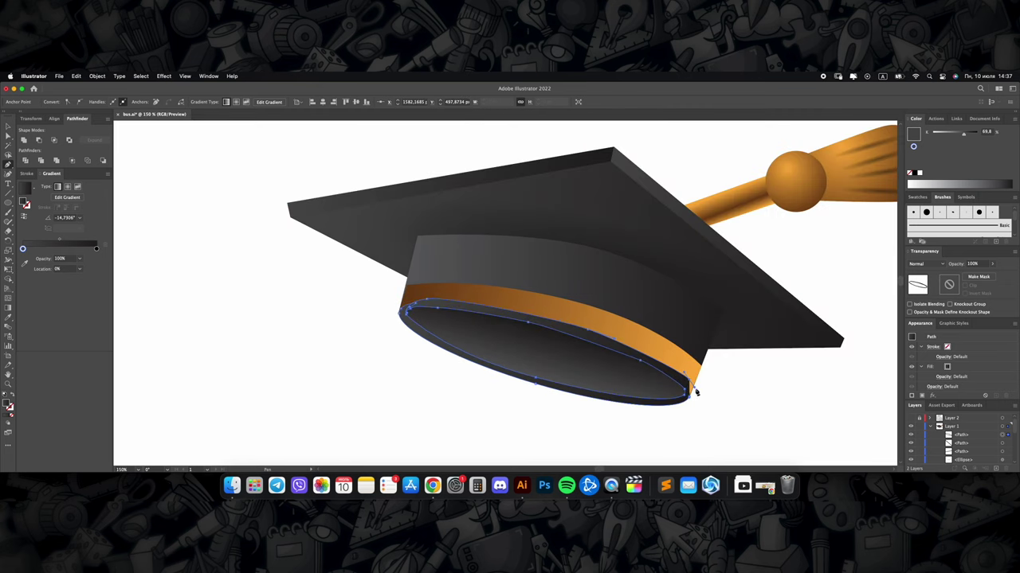
{"action": "scroll", "coordinate": [665, 386], "scroll_direction": "up", "scroll_amount": 6}
Step: Send the orange band back one level and merge the dark brim shapes into a compound path
{"action": "scroll", "coordinate": [665, 386], "scroll_direction": "down", "scroll_amount": 4}
{"action": "scroll", "coordinate": [526, 281], "scroll_direction": "down", "scroll_amount": 2}
{"action": "left_click", "coordinate": [526, 280]}
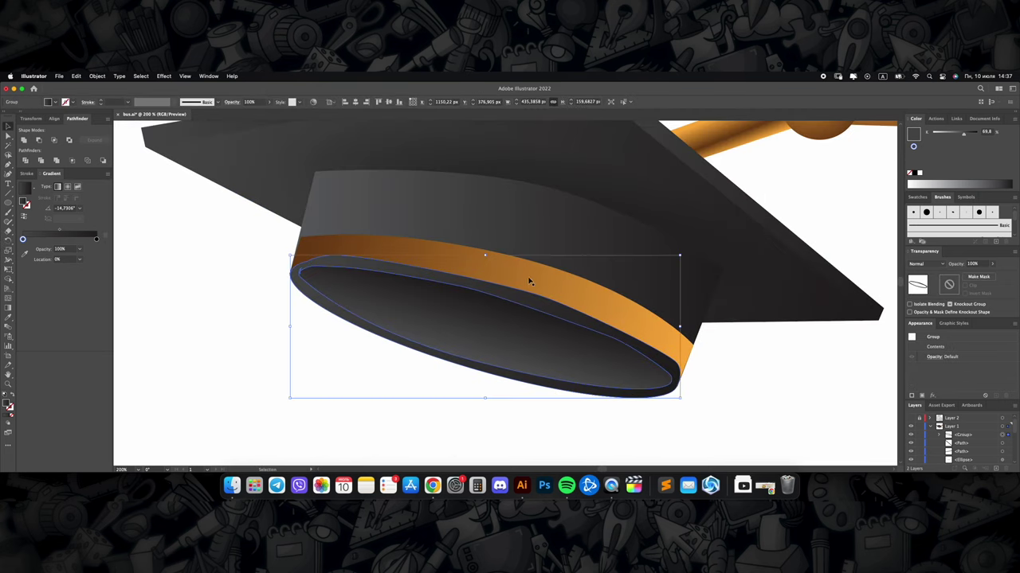
{"action": "key", "text": "ctrl+bracketleft"}
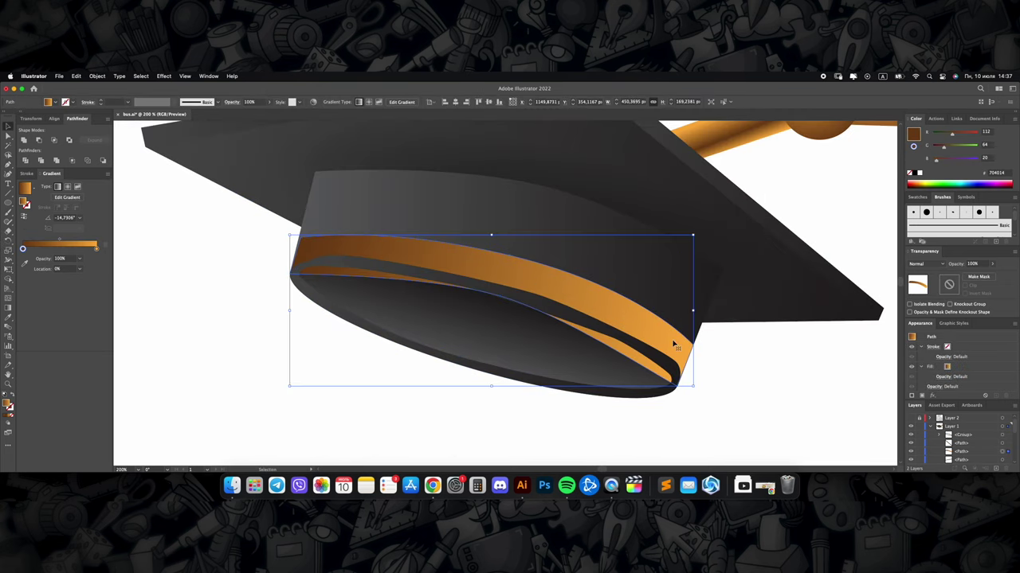
{"action": "left_click", "coordinate": [597, 322]}
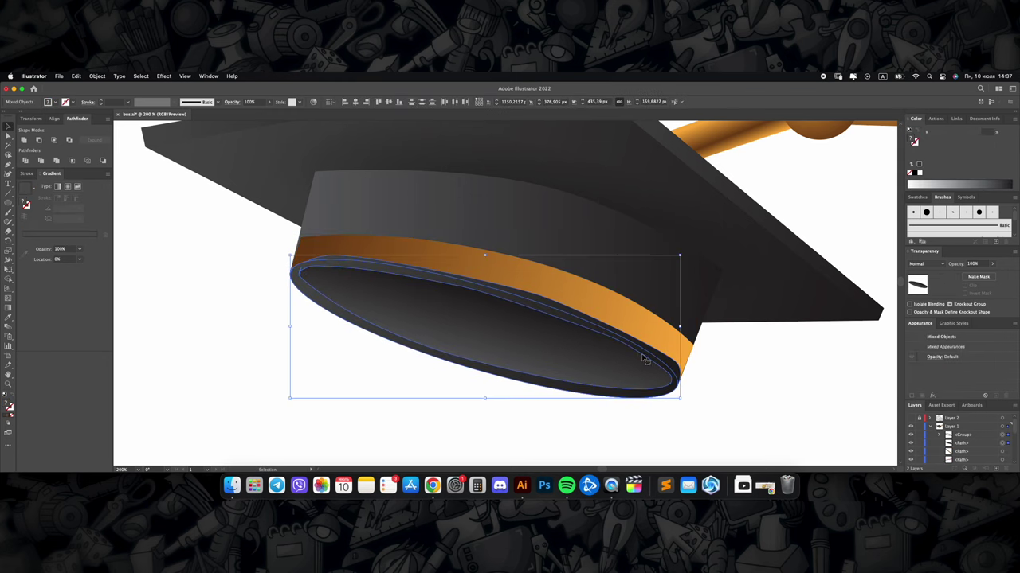
{"action": "key", "text": "ctrl+8"}
Step: Select the whole merged brim
{"action": "scroll", "coordinate": [644, 359], "scroll_direction": "down", "scroll_amount": 2}
{"action": "scroll", "coordinate": [391, 247], "scroll_direction": "up", "scroll_amount": 5}
{"action": "key", "text": "a"}
{"action": "left_click", "coordinate": [521, 295]}
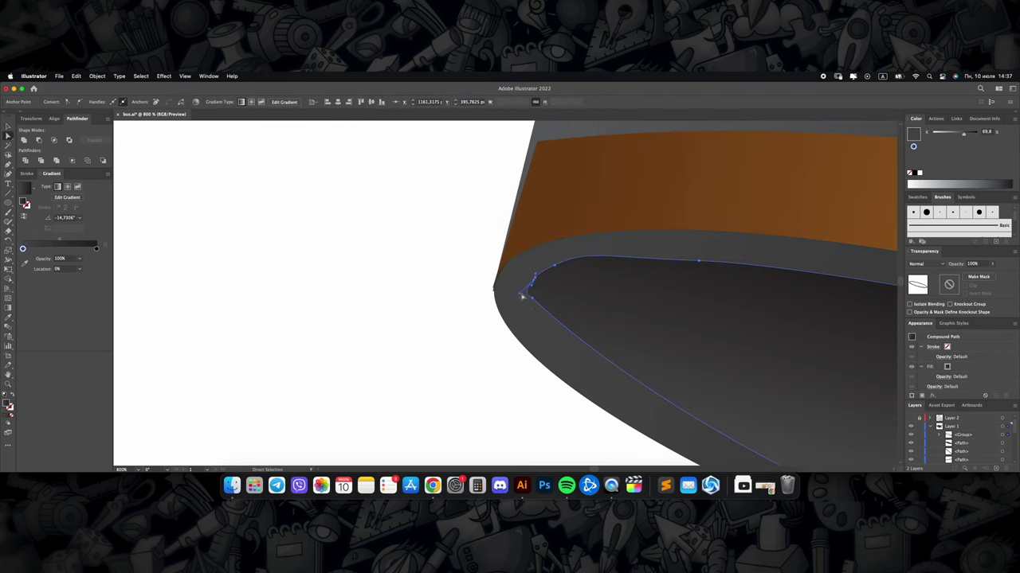
{"action": "key", "text": "v"}
{"action": "left_click", "coordinate": [536, 289]}
{"action": "scroll", "coordinate": [509, 287], "scroll_direction": "down", "scroll_amount": 5}
{"action": "scroll", "coordinate": [598, 348], "scroll_direction": "down", "scroll_amount": 1}
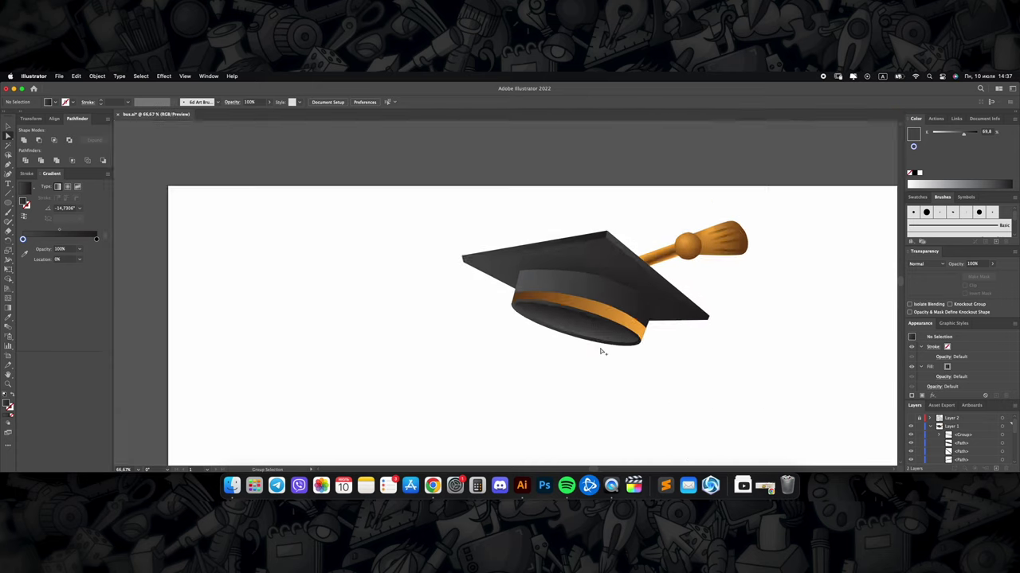
{"action": "scroll", "coordinate": [591, 318], "scroll_direction": "up", "scroll_amount": 3}
Step: Re-angle and reverse the brim's gradient so the rim shades to lighter grey
{"action": "key", "text": "g"}
{"action": "left_click_drag", "start_coordinate": [335, 191], "coordinate": [740, 322]}
{"action": "left_click", "coordinate": [313, 101]}
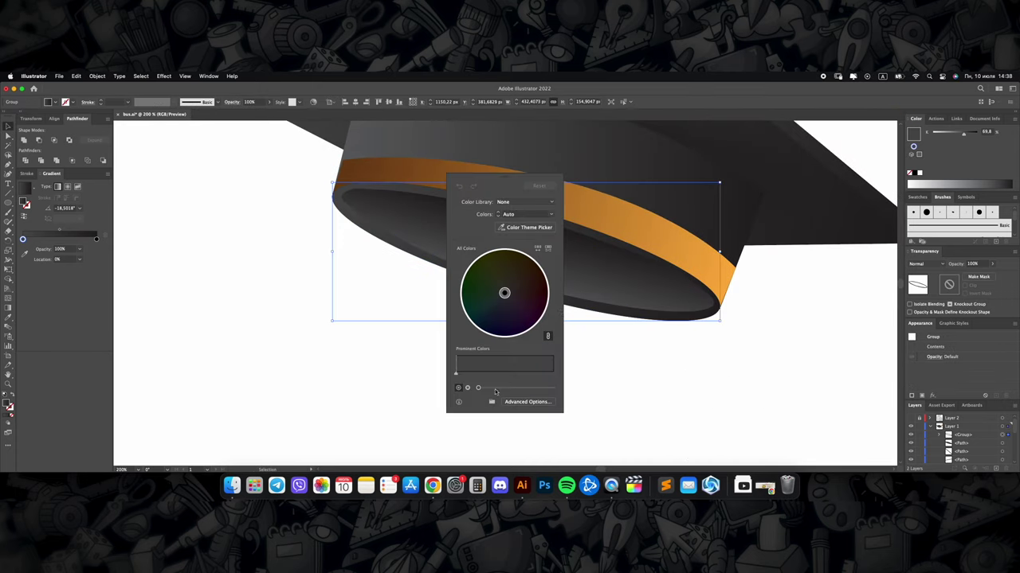
{"action": "left_click_drag", "start_coordinate": [497, 390], "coordinate": [507, 389]}
{"action": "scroll", "coordinate": [626, 385], "scroll_direction": "down", "scroll_amount": 3}
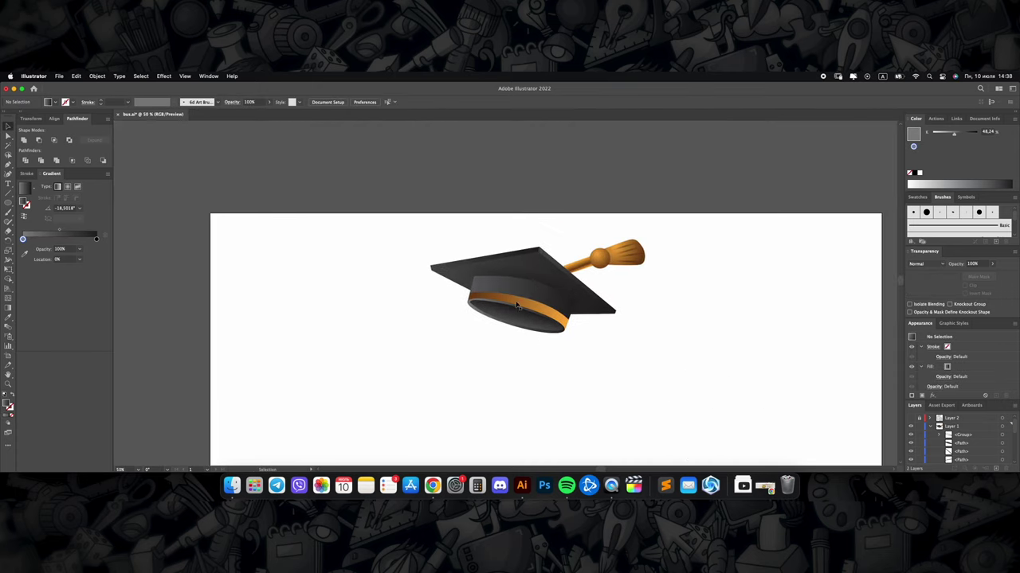
{"action": "scroll", "coordinate": [528, 330], "scroll_direction": "up", "scroll_amount": 2}
{"action": "left_click", "coordinate": [522, 322]}
{"action": "key", "text": "g"}
{"action": "left_click_drag", "start_coordinate": [526, 305], "coordinate": [519, 333]}
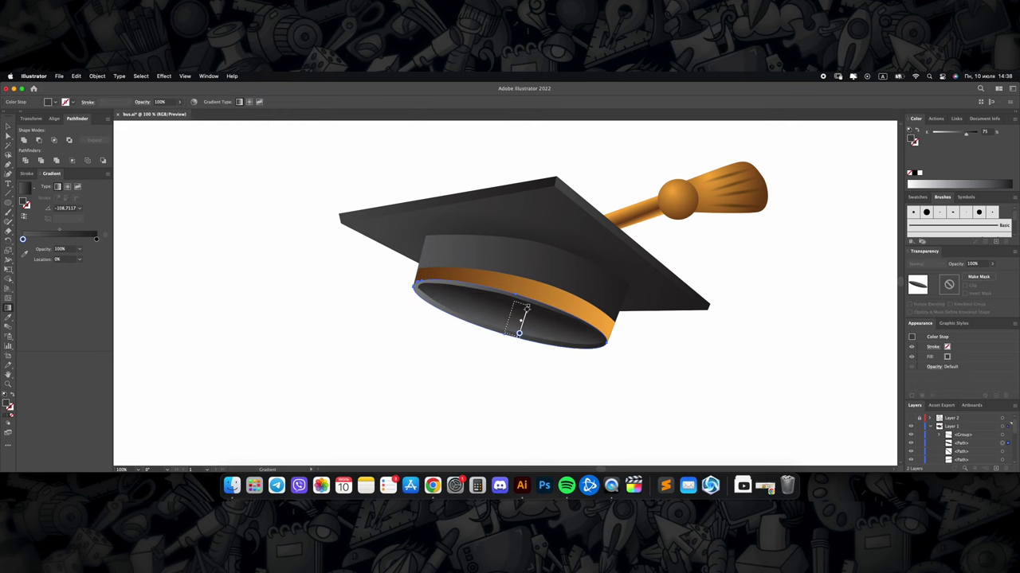
{"action": "scroll", "coordinate": [518, 333], "scroll_direction": "down", "scroll_amount": 2}
{"action": "scroll", "coordinate": [629, 243], "scroll_direction": "up", "scroll_amount": 5}
Step: Fade the four dark tassel streaks to 31% opacity and bring the bus sketch into view
{"action": "key", "text": "v"}
{"action": "left_click", "coordinate": [603, 247]}
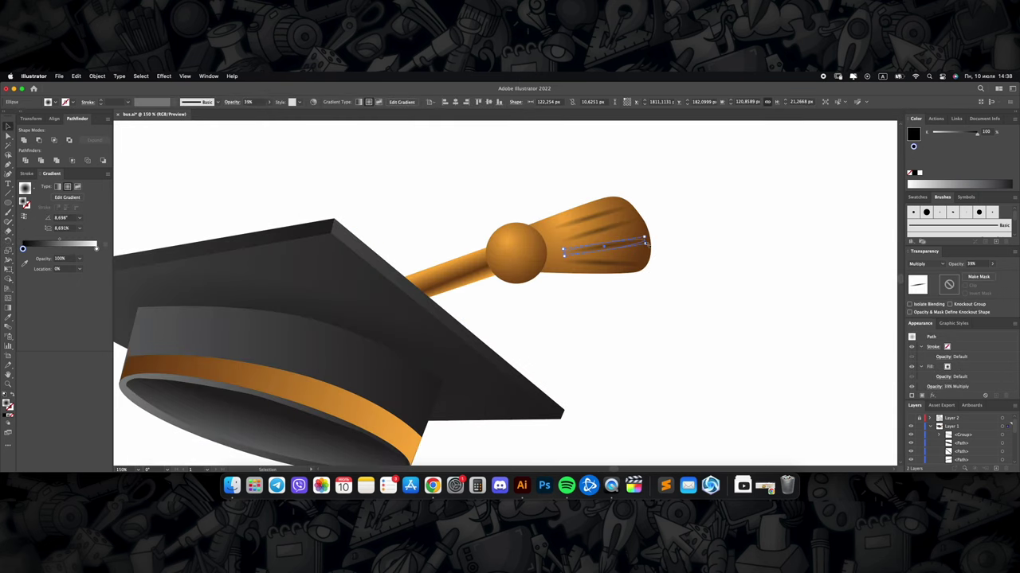
{"action": "scroll", "coordinate": [646, 243], "scroll_direction": "up", "scroll_amount": 3}
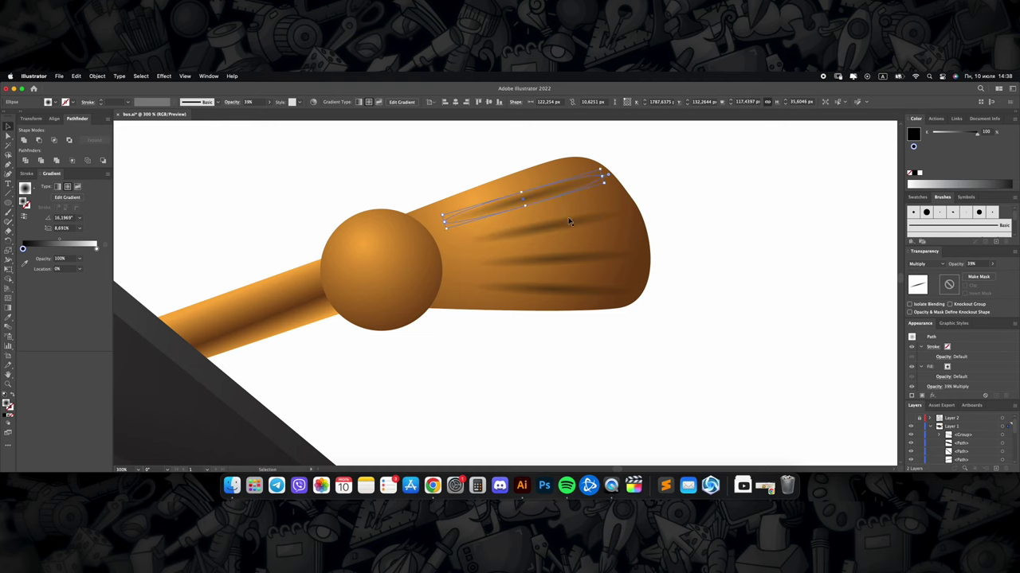
{"action": "left_click", "coordinate": [572, 257]}
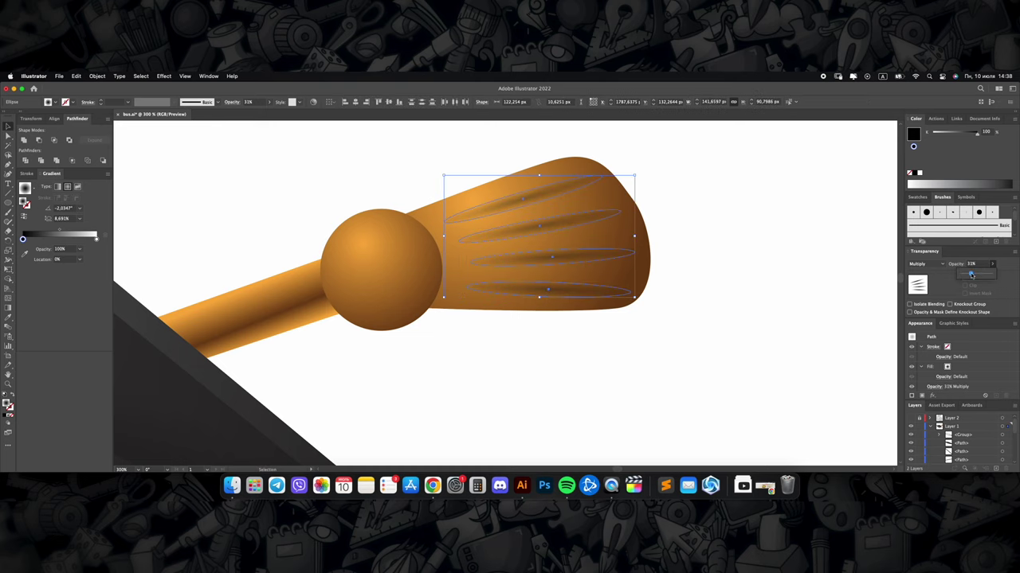
{"action": "scroll", "coordinate": [624, 254], "scroll_direction": "down", "scroll_amount": 5}
{"action": "scroll", "coordinate": [624, 254], "scroll_direction": "down", "scroll_amount": 2}
{"action": "left_click", "coordinate": [624, 254]}
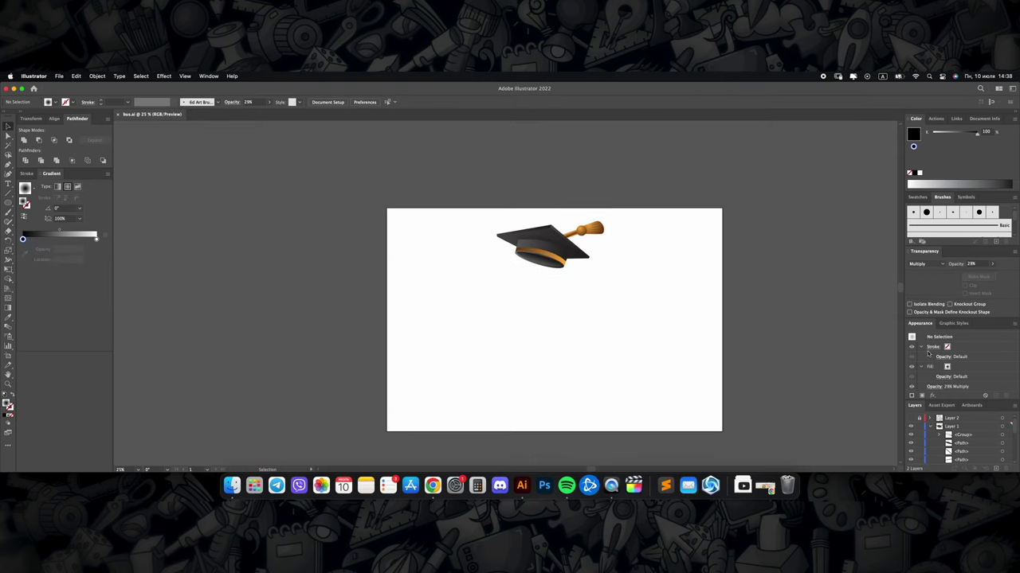
{"action": "scroll", "coordinate": [662, 321], "scroll_direction": "up", "scroll_amount": 1}
{"action": "scroll", "coordinate": [573, 342], "scroll_direction": "up", "scroll_amount": 1}
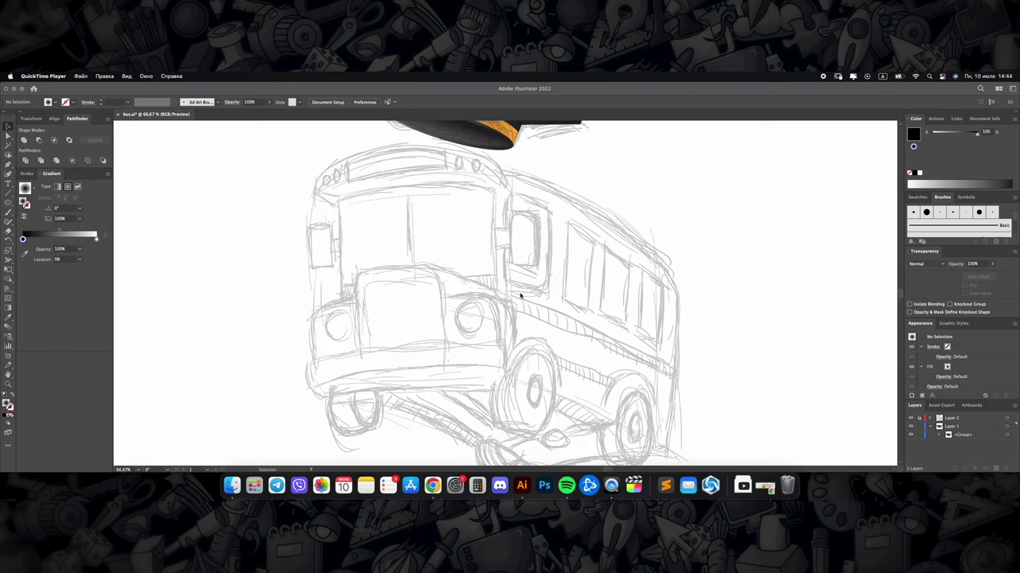
{"action": "left_click", "coordinate": [520, 296]}
Step: Draw a circle over the bus's left headlight
{"action": "scroll", "coordinate": [510, 295], "scroll_direction": "up", "scroll_amount": 2}
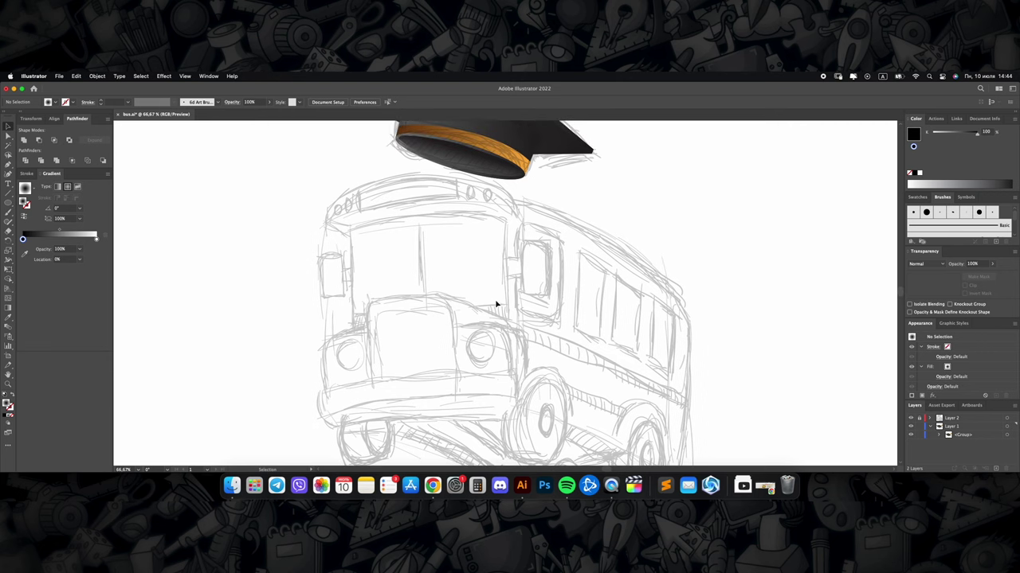
{"action": "scroll", "coordinate": [494, 299], "scroll_direction": "down", "scroll_amount": 1}
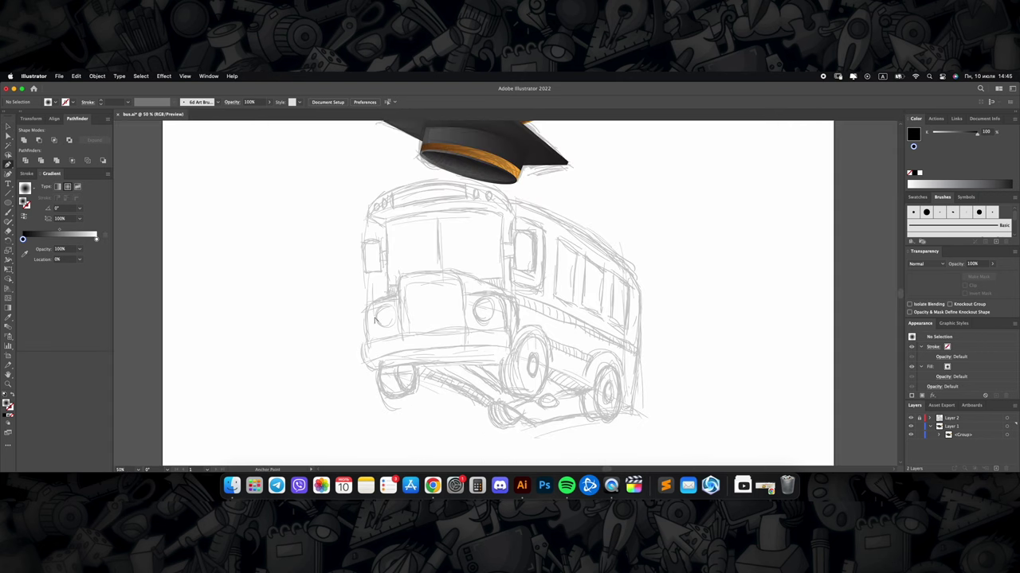
{"action": "scroll", "coordinate": [493, 295], "scroll_direction": "up", "scroll_amount": 1}
{"action": "key", "text": "l"}
{"action": "left_click_drag", "start_coordinate": [367, 304], "coordinate": [402, 339]}
{"action": "scroll", "coordinate": [428, 322], "scroll_direction": "up", "scroll_amount": 1}
{"action": "scroll", "coordinate": [374, 315], "scroll_direction": "up", "scroll_amount": 1}
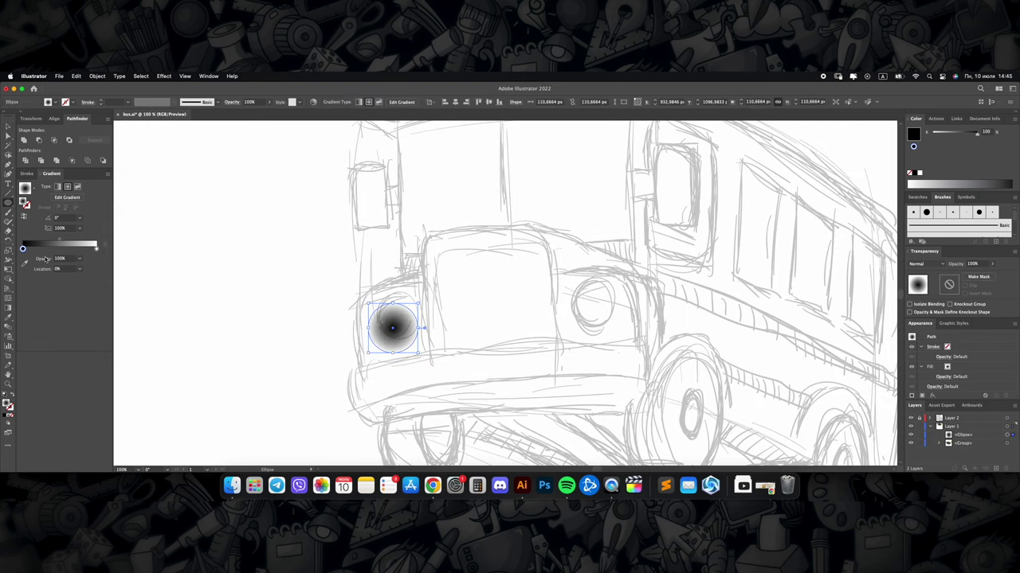
Step: Give the headlight circle a blue gradient angled across it
{"action": "left_click", "coordinate": [34, 191]}
{"action": "left_click", "coordinate": [48, 215]}
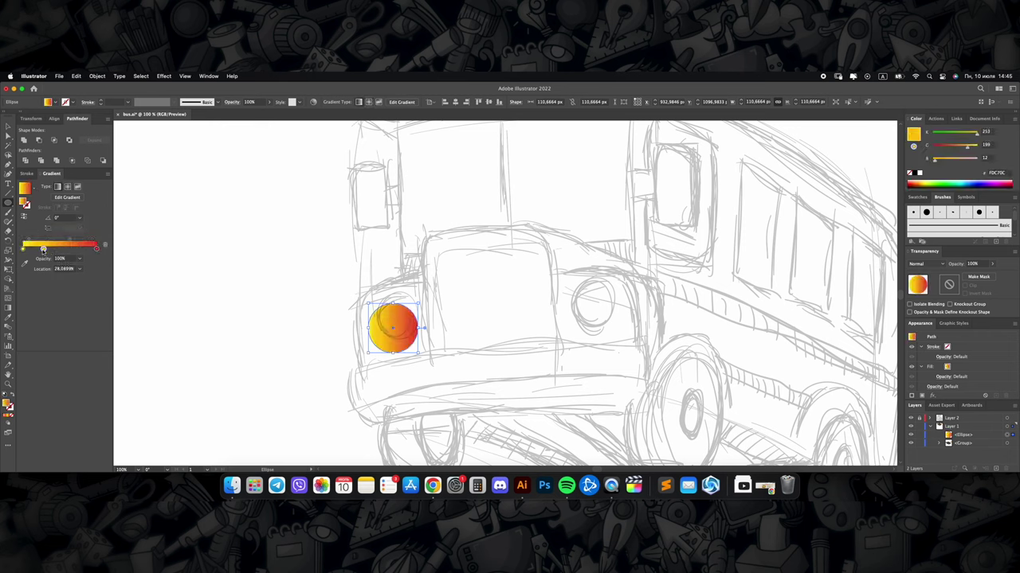
{"action": "left_click", "coordinate": [96, 249]}
{"action": "left_click_drag", "start_coordinate": [56, 249], "coordinate": [94, 248]}
{"action": "double_click", "coordinate": [97, 248]}
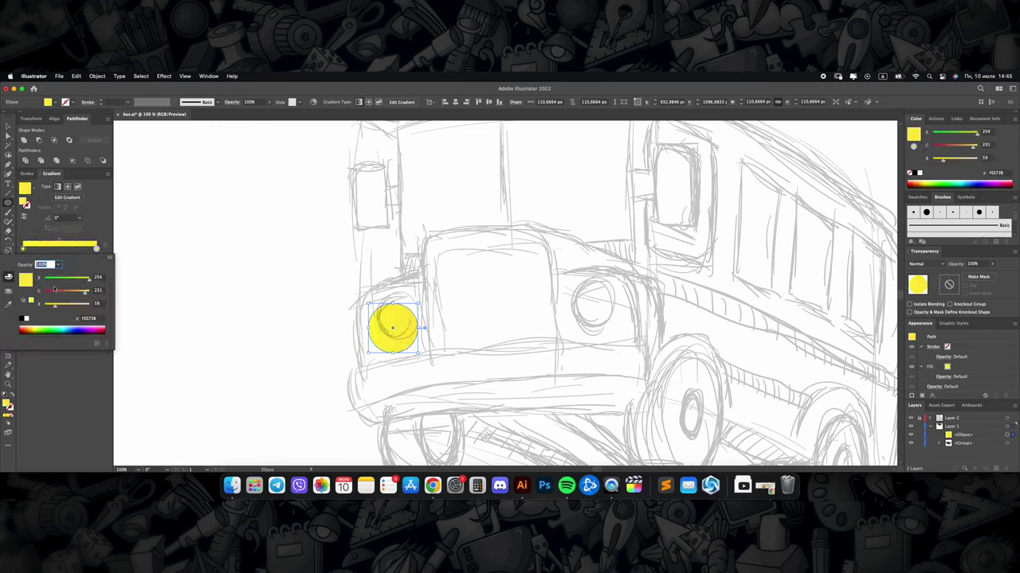
{"action": "left_click", "coordinate": [48, 282]}
{"action": "left_click", "coordinate": [47, 284]}
{"action": "key", "text": "Escape"}
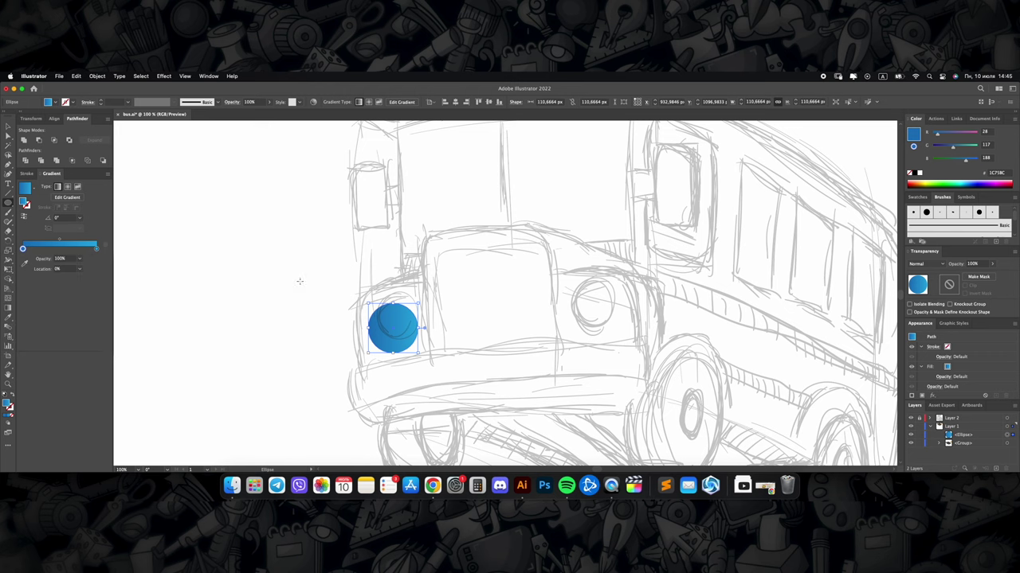
{"action": "key", "text": "g"}
{"action": "mouse_move", "coordinate": [370, 309]}
{"action": "left_mouse_down"}
{"action": "mouse_move", "coordinate": [406, 339]}
{"action": "mouse_move", "coordinate": [414, 318]}
{"action": "mouse_move", "coordinate": [592, 304]}
{"action": "left_mouse_up"}
Step: Duplicate the blue circle onto the right headlight position
{"action": "key", "text": "v"}
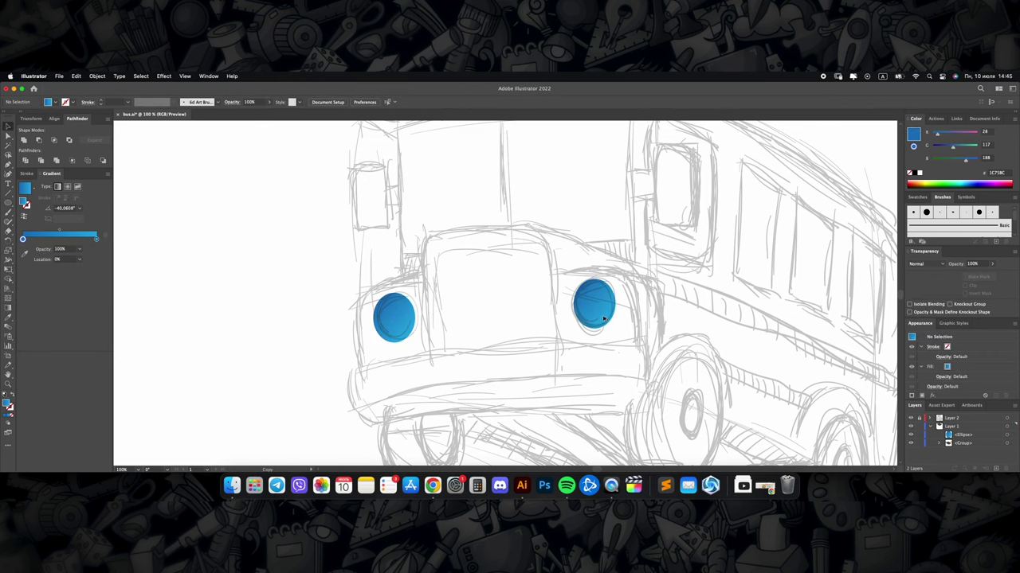
{"action": "key", "text": "super+minus"}
{"action": "key", "text": "super+minus"}
{"action": "left_click", "coordinate": [445, 328]}
{"action": "scroll", "coordinate": [423, 319], "scroll_direction": "up", "scroll_amount": 1}
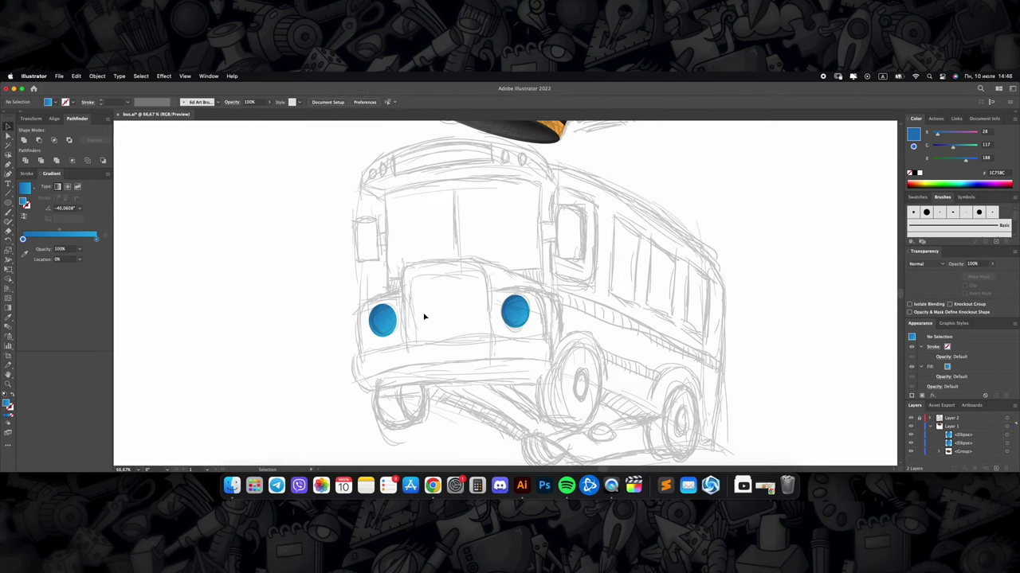
{"action": "scroll", "coordinate": [423, 319], "scroll_direction": "up", "scroll_amount": 1}
Step: Outline the grille panel between the headlights as a closed shape
{"action": "left_click", "coordinate": [409, 358]}
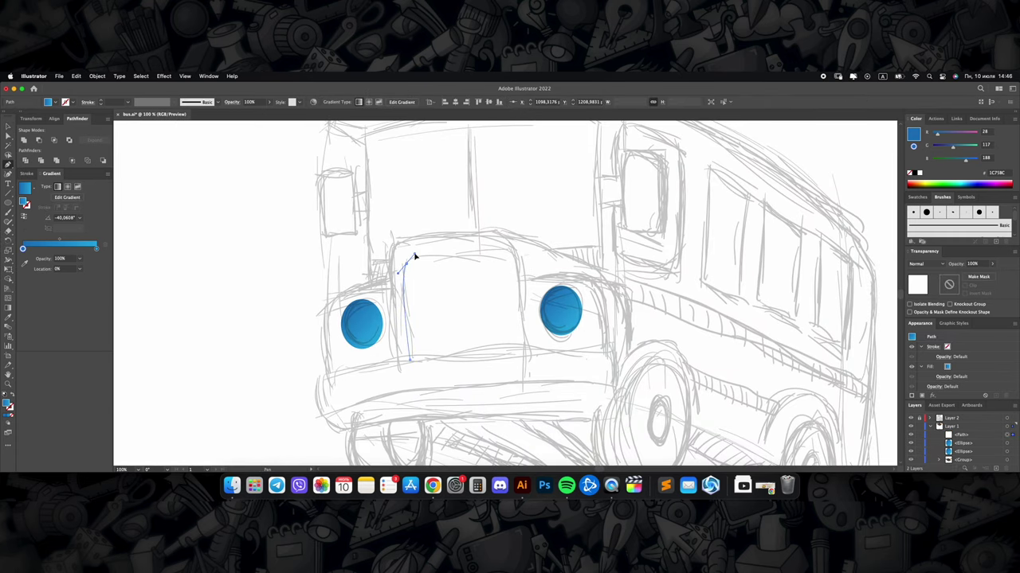
{"action": "left_click", "coordinate": [413, 255]}
{"action": "left_click", "coordinate": [516, 349]}
{"action": "left_click", "coordinate": [410, 359]}
{"action": "scroll", "coordinate": [442, 360], "scroll_direction": "down", "scroll_amount": 2}
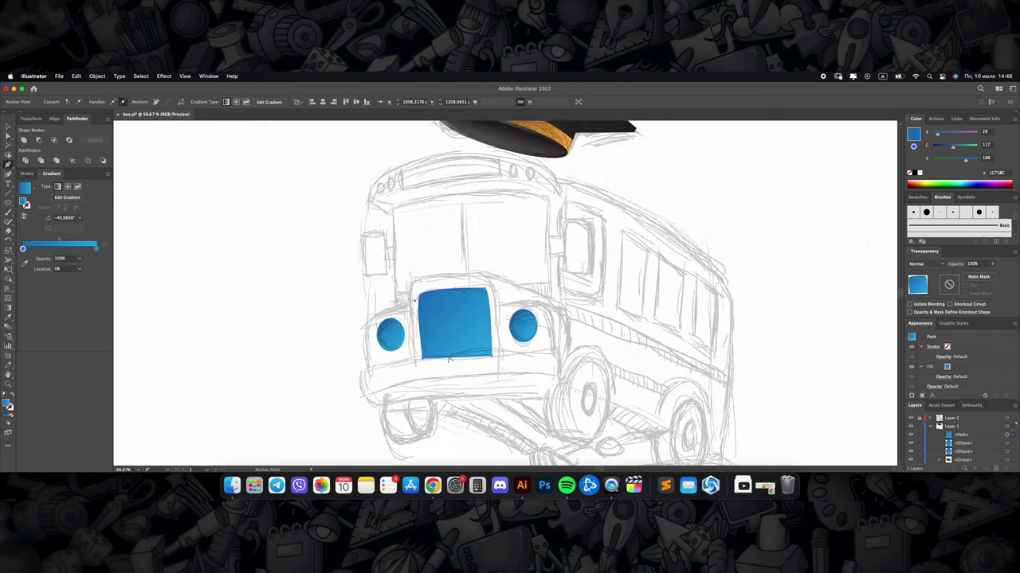
{"action": "scroll", "coordinate": [466, 359], "scroll_direction": "up", "scroll_amount": 2}
{"action": "key", "text": "v"}
Step: Recolour the panel orange and outline the curved bumper below the headlights
{"action": "left_click", "coordinate": [314, 102]}
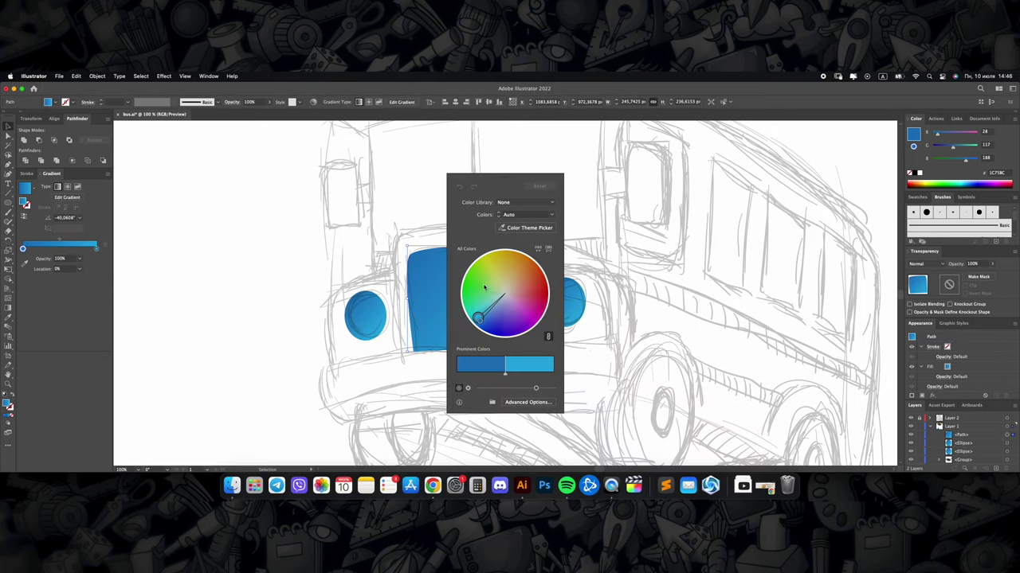
{"action": "left_click_drag", "start_coordinate": [486, 288], "coordinate": [522, 273]}
{"action": "scroll", "coordinate": [522, 274], "scroll_direction": "down", "scroll_amount": 3}
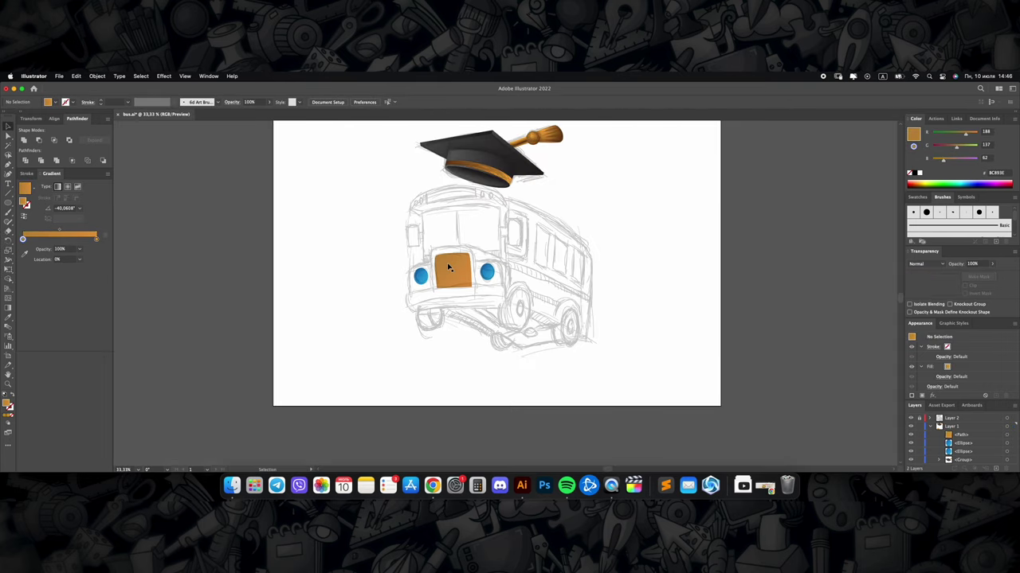
{"action": "scroll", "coordinate": [450, 279], "scroll_direction": "up", "scroll_amount": 2}
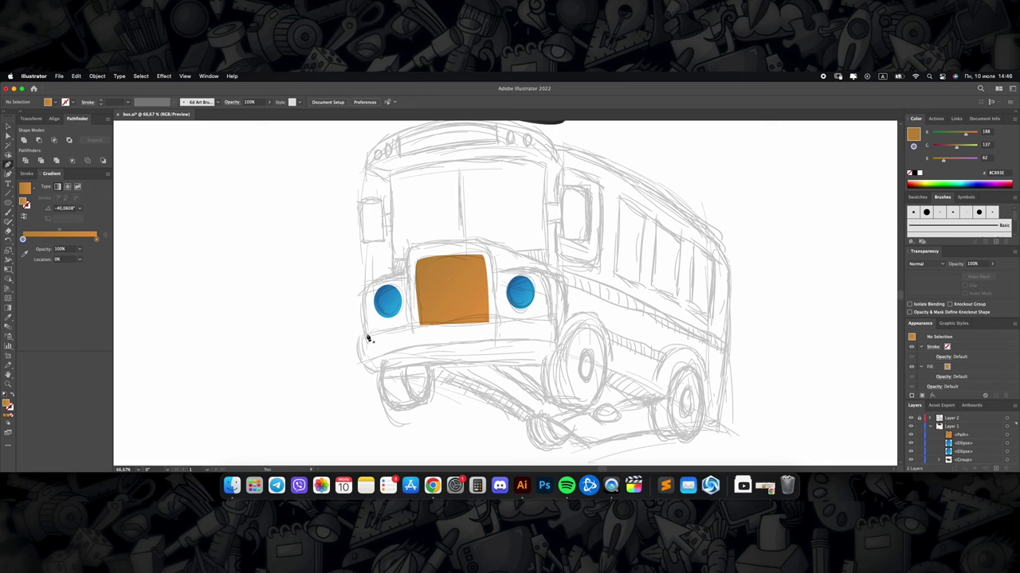
{"action": "left_click", "coordinate": [358, 359]}
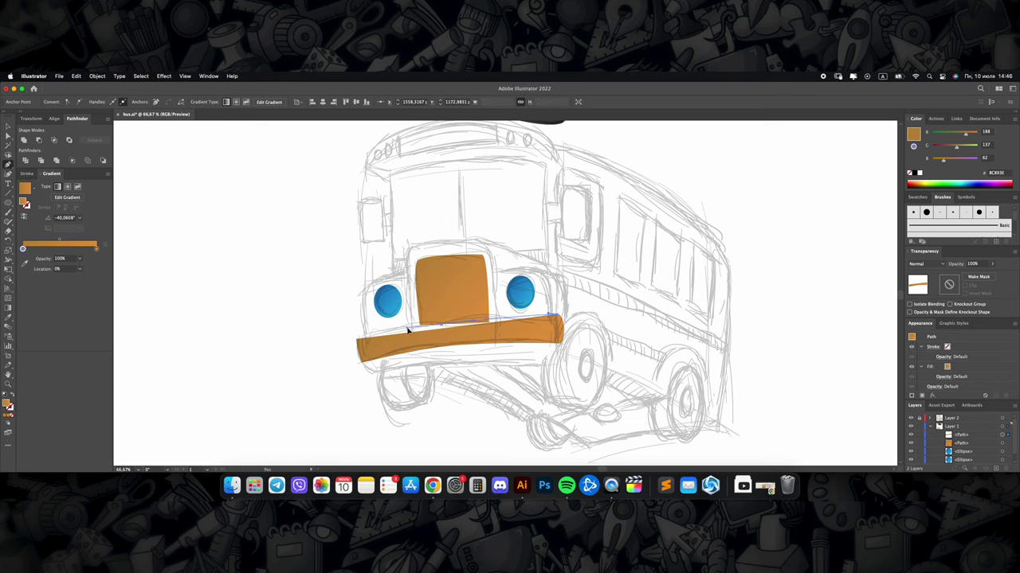
{"action": "left_click_drag", "start_coordinate": [354, 341], "coordinate": [446, 321]}
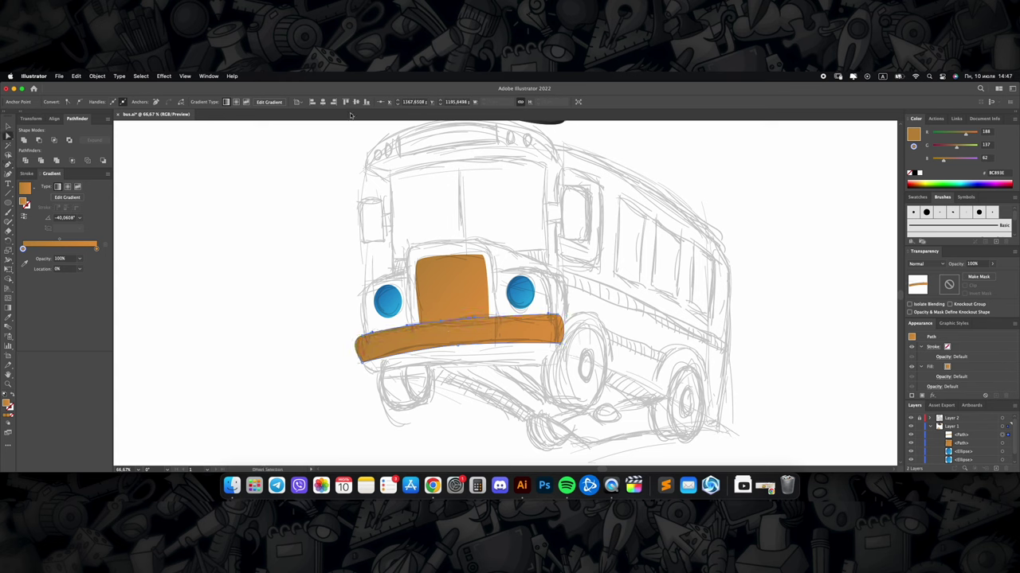
Step: Recolour the bumper to a dark purple
{"action": "key", "text": "v"}
{"action": "left_click", "coordinate": [312, 101]}
{"action": "left_click_drag", "start_coordinate": [550, 389], "coordinate": [486, 389]}
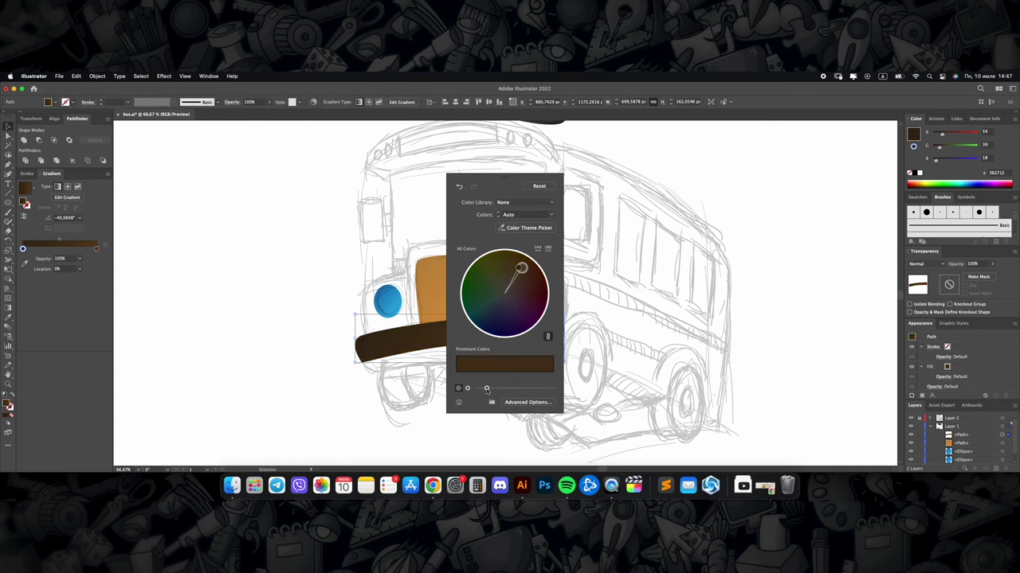
{"action": "left_click_drag", "start_coordinate": [516, 314], "coordinate": [513, 320]}
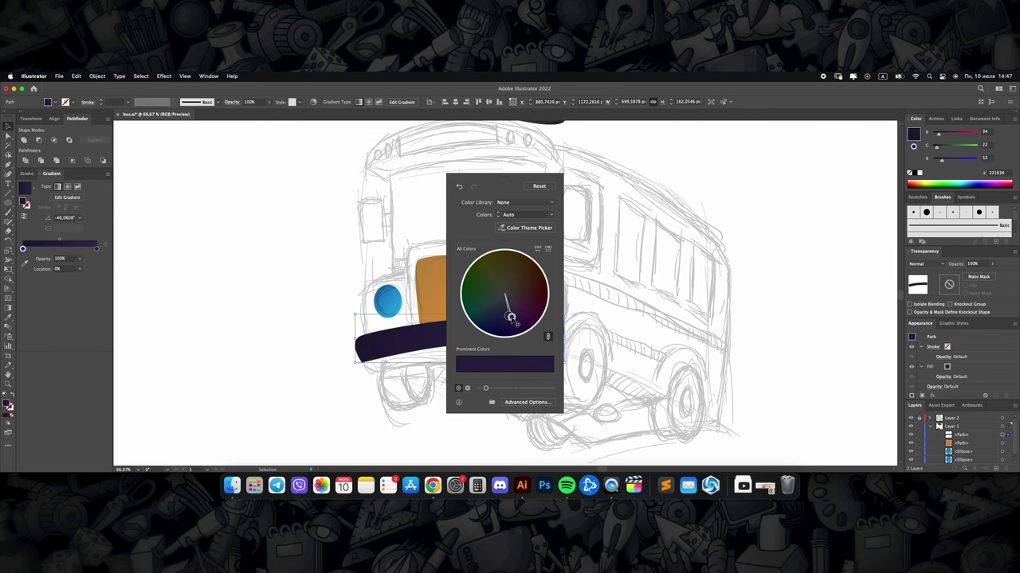
{"action": "left_click", "coordinate": [589, 302]}
Step: Pen-trace a curved underside shape along the bumper
{"action": "key", "text": "super+0"}
{"action": "key", "text": "super+1"}
{"action": "key", "text": "p"}
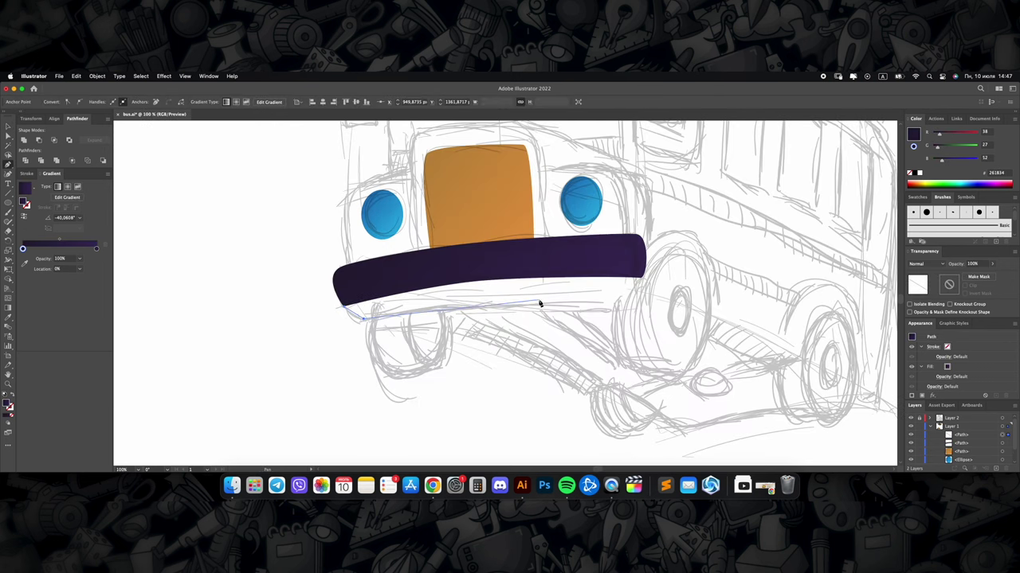
{"action": "left_click", "coordinate": [539, 304]}
{"action": "left_click", "coordinate": [637, 301]}
{"action": "left_click", "coordinate": [642, 277]}
{"action": "left_click_drag", "start_coordinate": [478, 276], "coordinate": [452, 280]}
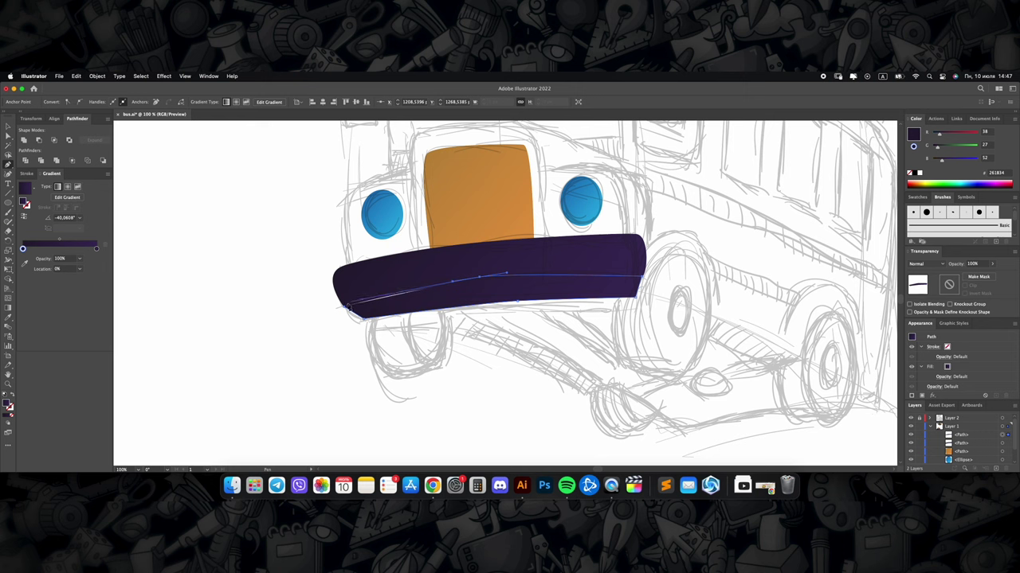
Step: Desaturate the underside to dark grey, then draw the curved left edge of the front wheel
{"action": "key", "text": "a"}
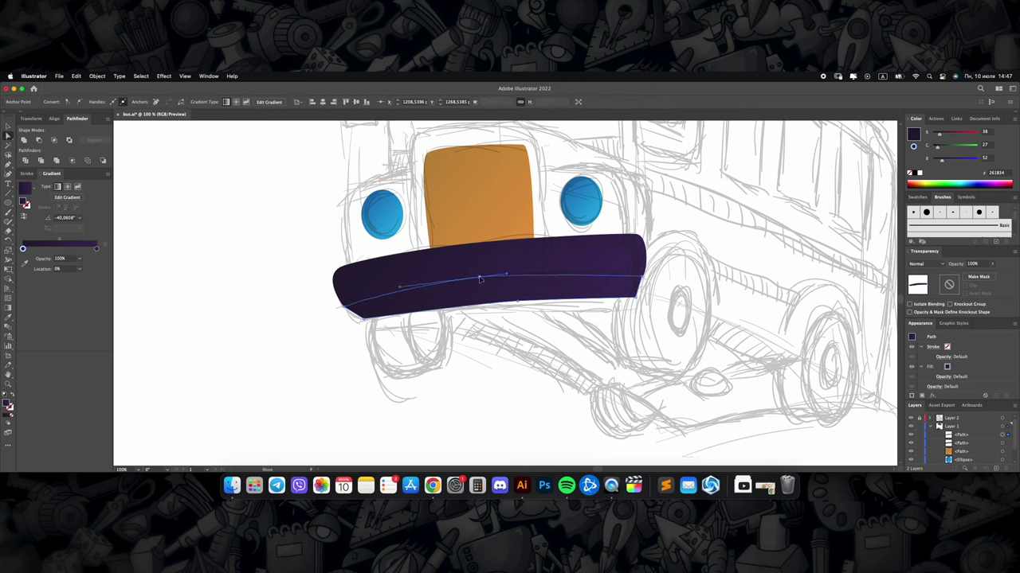
{"action": "left_click", "coordinate": [536, 260]}
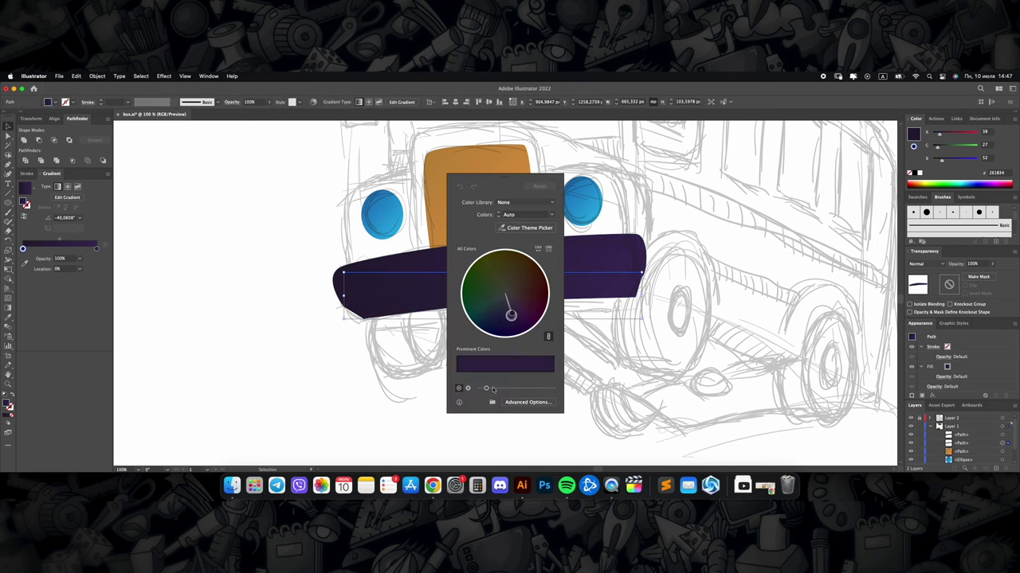
{"action": "left_click", "coordinate": [526, 402]}
{"action": "mouse_move", "coordinate": [729, 341]}
{"action": "left_mouse_down"}
{"action": "mouse_move", "coordinate": [704, 341]}
{"action": "mouse_move", "coordinate": [724, 354]}
{"action": "left_mouse_up"}
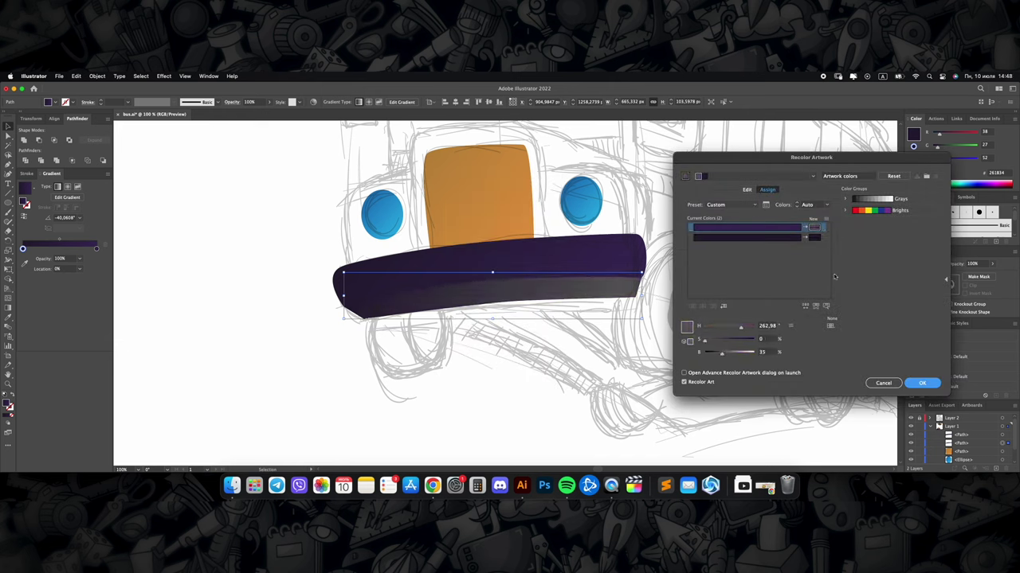
{"action": "left_click", "coordinate": [747, 237]}
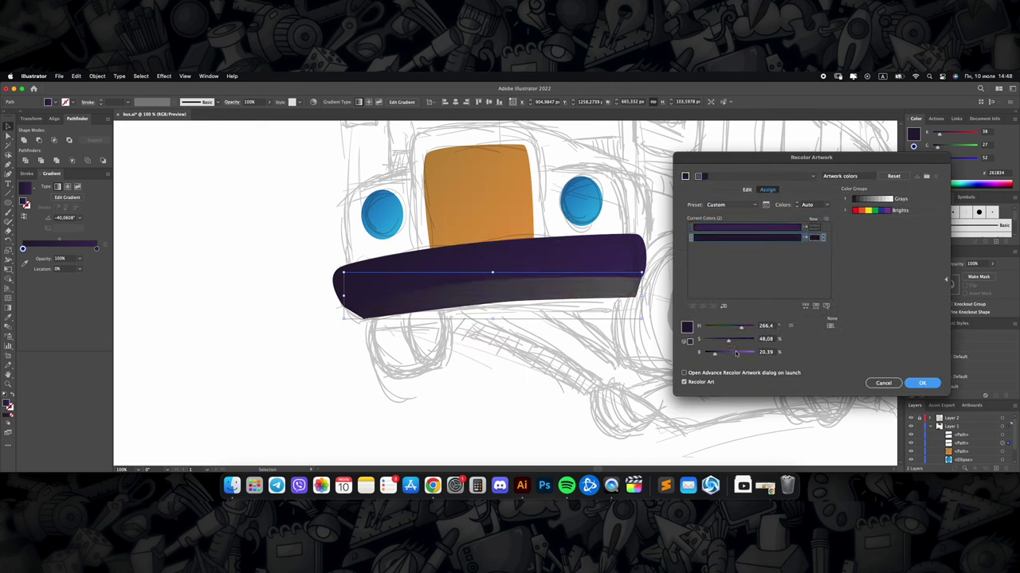
{"action": "left_click", "coordinate": [921, 383]}
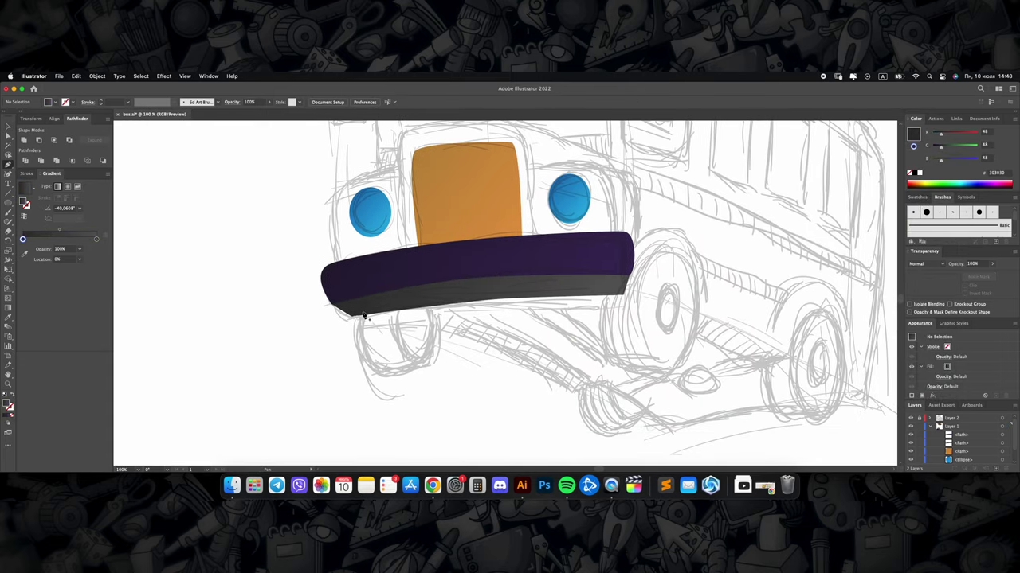
{"action": "left_click_drag", "start_coordinate": [363, 311], "coordinate": [352, 333]}
{"action": "left_click_drag", "start_coordinate": [380, 372], "coordinate": [403, 372]}
Step: Close the dark left front wheel outline and add a widened ellipse for its face
{"action": "left_click", "coordinate": [428, 367]}
{"action": "left_click", "coordinate": [411, 302]}
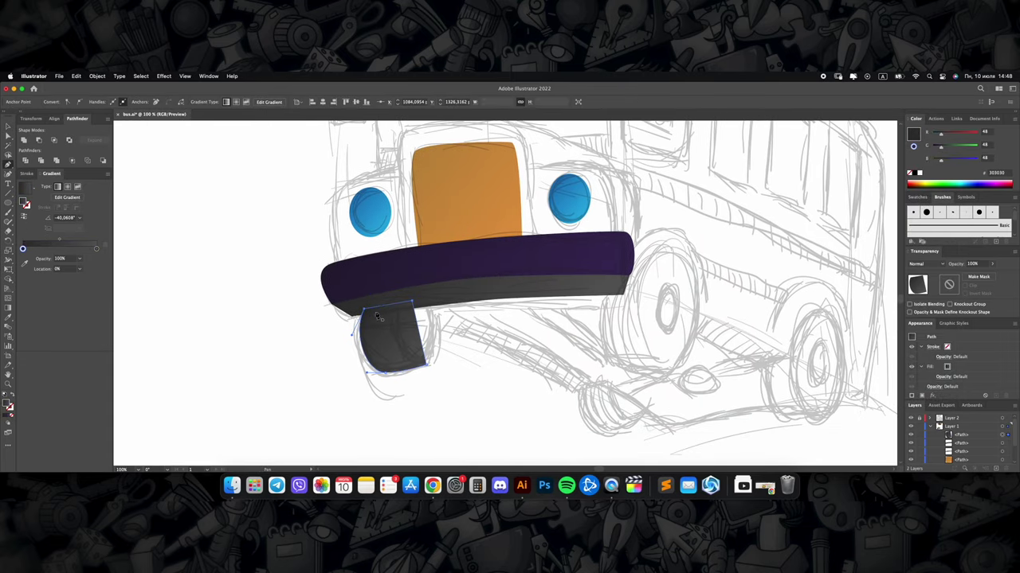
{"action": "key", "text": "l"}
{"action": "left_click_drag", "start_coordinate": [397, 291], "coordinate": [444, 366]}
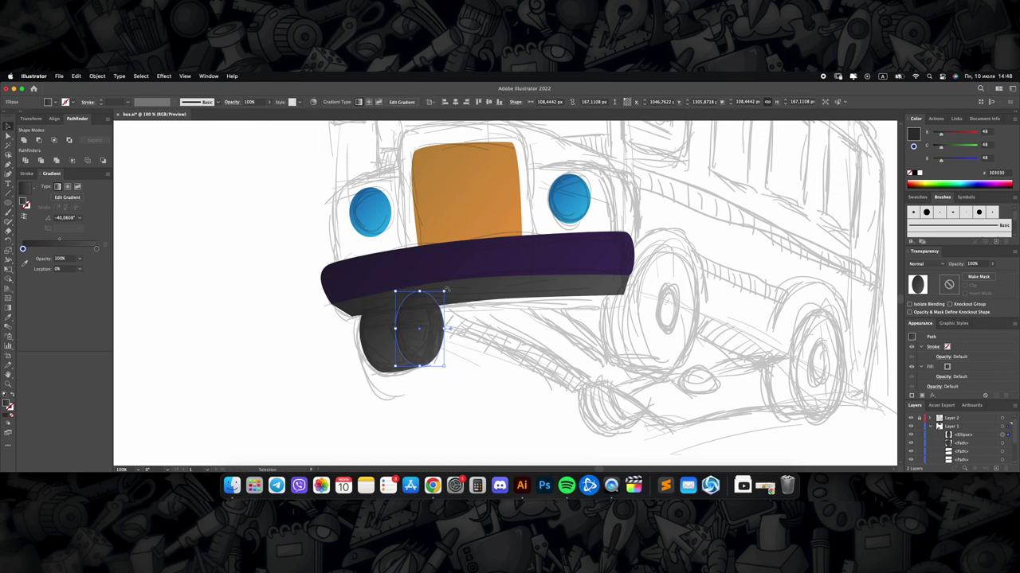
{"action": "left_click_drag", "start_coordinate": [436, 328], "coordinate": [593, 343]}
{"action": "key", "text": "v"}
{"action": "key", "text": "Delete"}
{"action": "scroll", "coordinate": [512, 337], "scroll_direction": "down", "scroll_amount": 3}
{"action": "scroll", "coordinate": [512, 336], "scroll_direction": "up", "scroll_amount": 2}
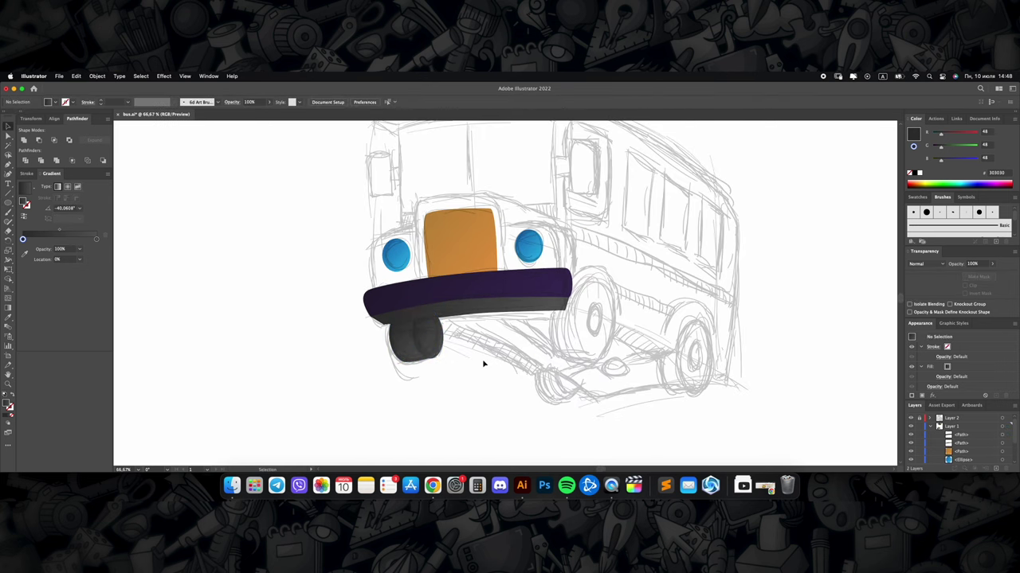
{"action": "scroll", "coordinate": [478, 357], "scroll_direction": "up", "scroll_amount": 2}
{"action": "scroll", "coordinate": [493, 346], "scroll_direction": "down", "scroll_amount": 2}
{"action": "scroll", "coordinate": [547, 353], "scroll_direction": "up", "scroll_amount": 2}
Step: Build the right front wheel from a slightly tilted dark ellipse and a Pen-drawn side shape
{"action": "left_click_drag", "start_coordinate": [510, 283], "coordinate": [567, 268]}
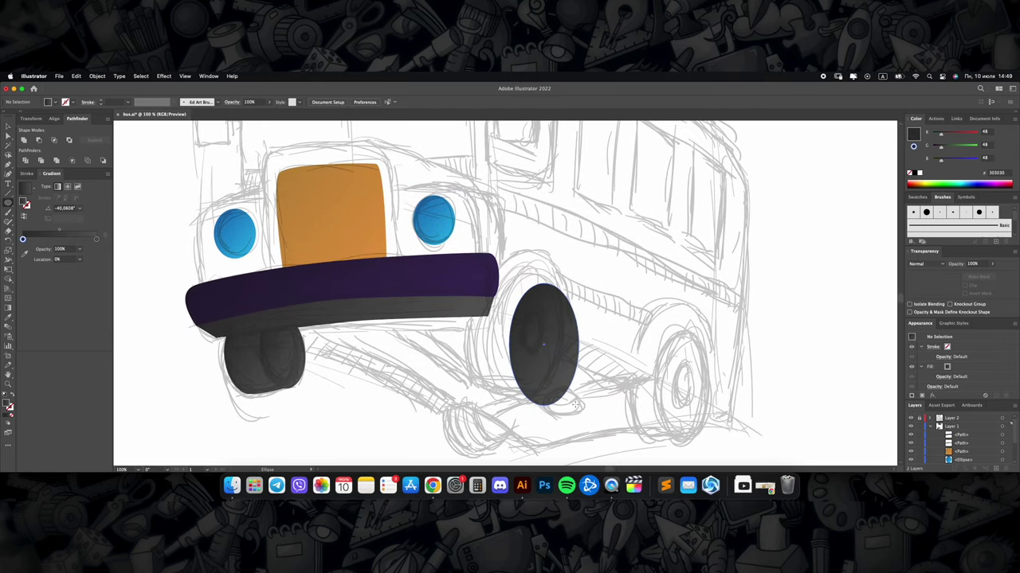
{"action": "key", "text": "v"}
{"action": "left_click_drag", "start_coordinate": [569, 342], "coordinate": [540, 351]}
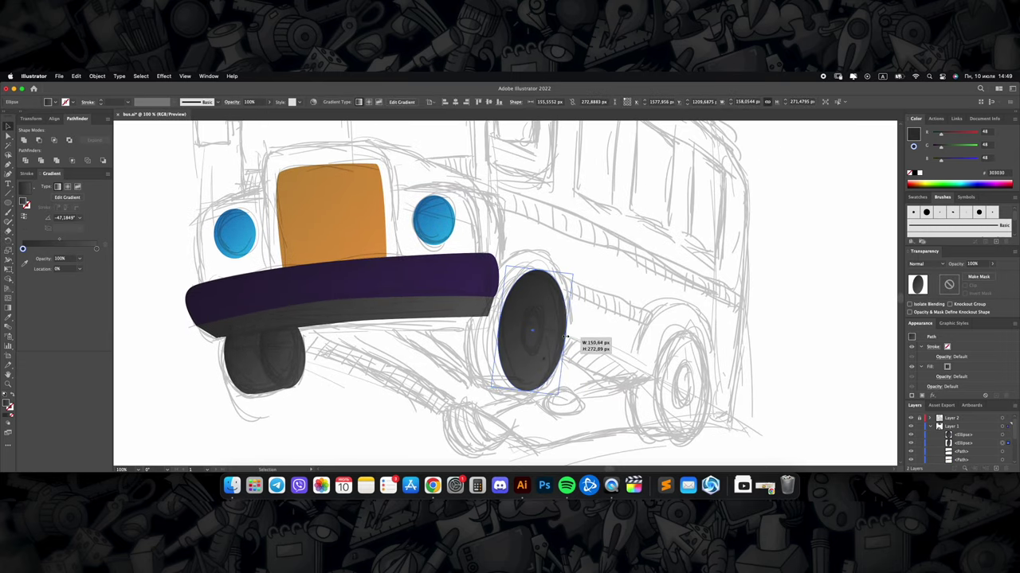
{"action": "left_click", "coordinate": [564, 417]}
{"action": "key", "text": "p"}
{"action": "left_click", "coordinate": [525, 390]}
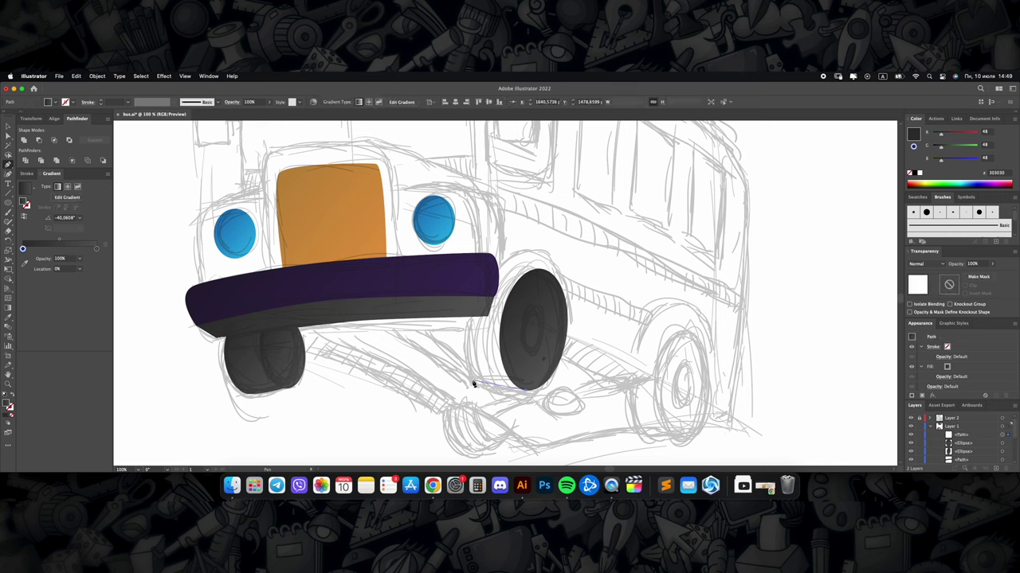
{"action": "left_click", "coordinate": [473, 384]}
{"action": "left_click", "coordinate": [468, 309]}
{"action": "left_click", "coordinate": [483, 270]}
{"action": "left_click", "coordinate": [540, 269]}
{"action": "left_click", "coordinate": [527, 391]}
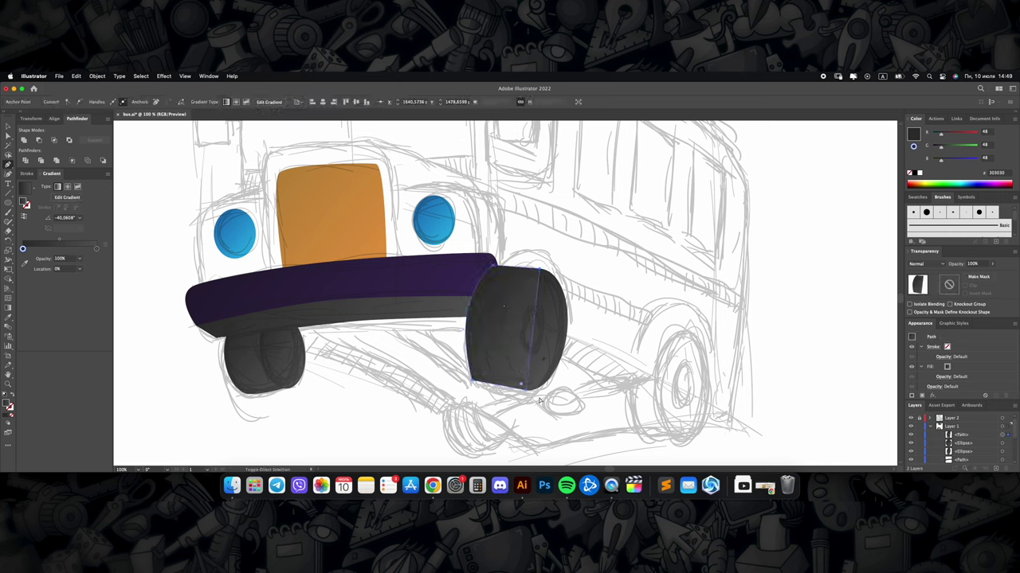
Step: Alt-drag a copy of the front wheel onto the sketched rear wheel
{"action": "key", "text": "v"}
{"action": "left_click", "coordinate": [524, 387]}
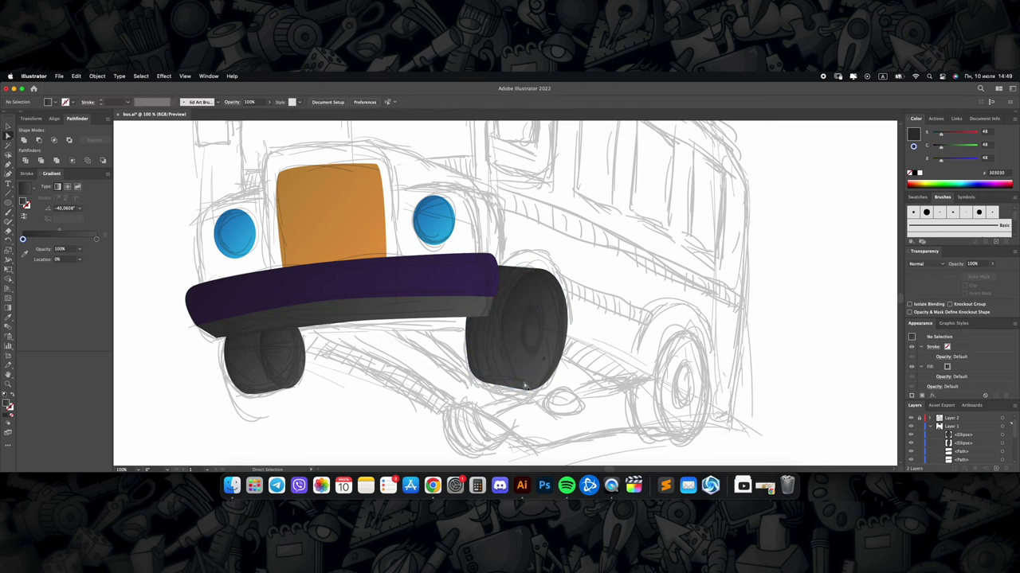
{"action": "left_click_drag", "start_coordinate": [524, 386], "coordinate": [690, 426]}
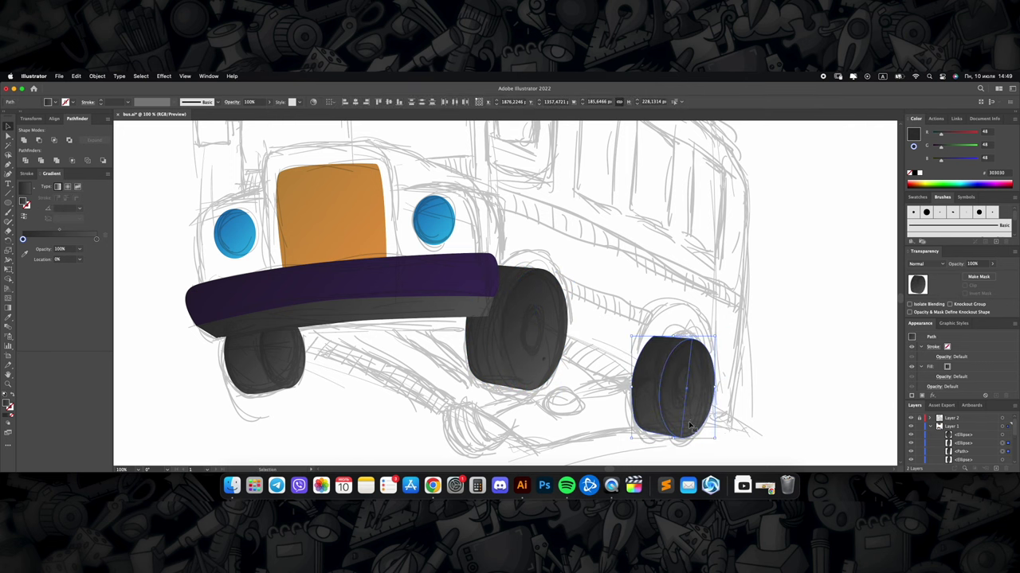
{"action": "scroll", "coordinate": [629, 388], "scroll_direction": "down", "scroll_amount": 3}
Step: Pen-draw a small dark shape below the bumper
{"action": "key", "text": "p"}
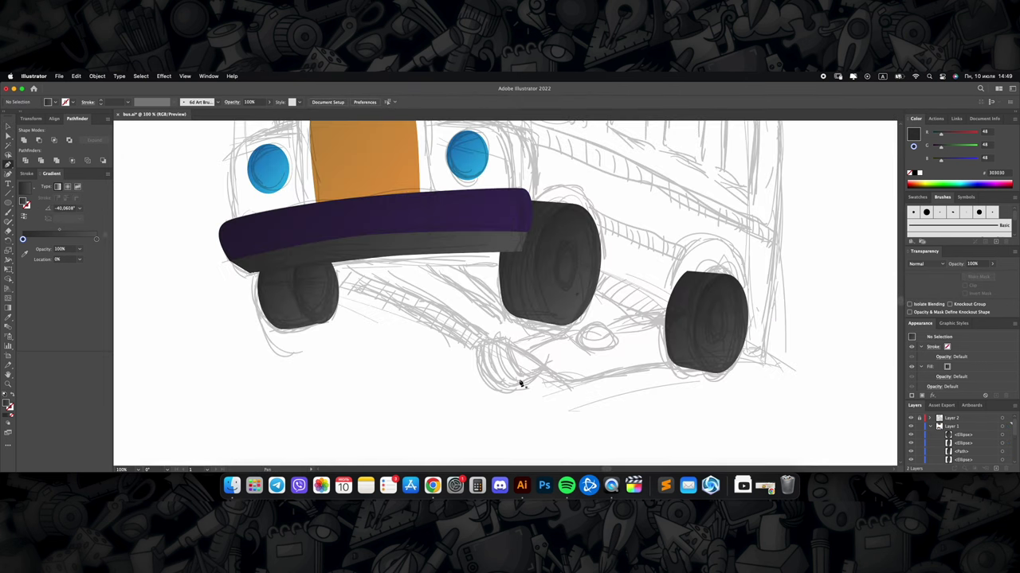
{"action": "left_click", "coordinate": [509, 391]}
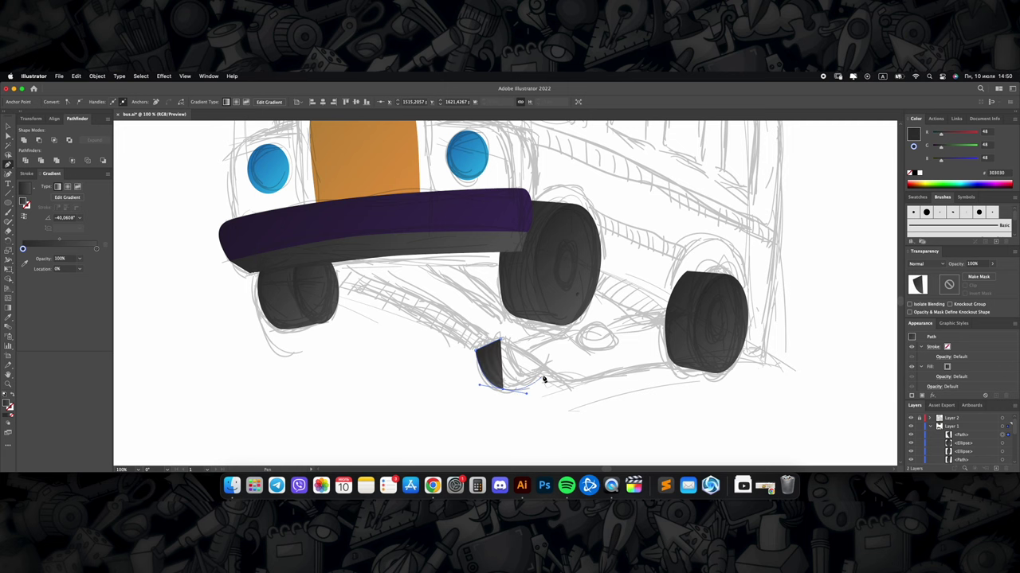
{"action": "left_click", "coordinate": [548, 363]}
{"action": "left_click", "coordinate": [500, 339]}
{"action": "scroll", "coordinate": [500, 372], "scroll_direction": "down", "scroll_amount": 3}
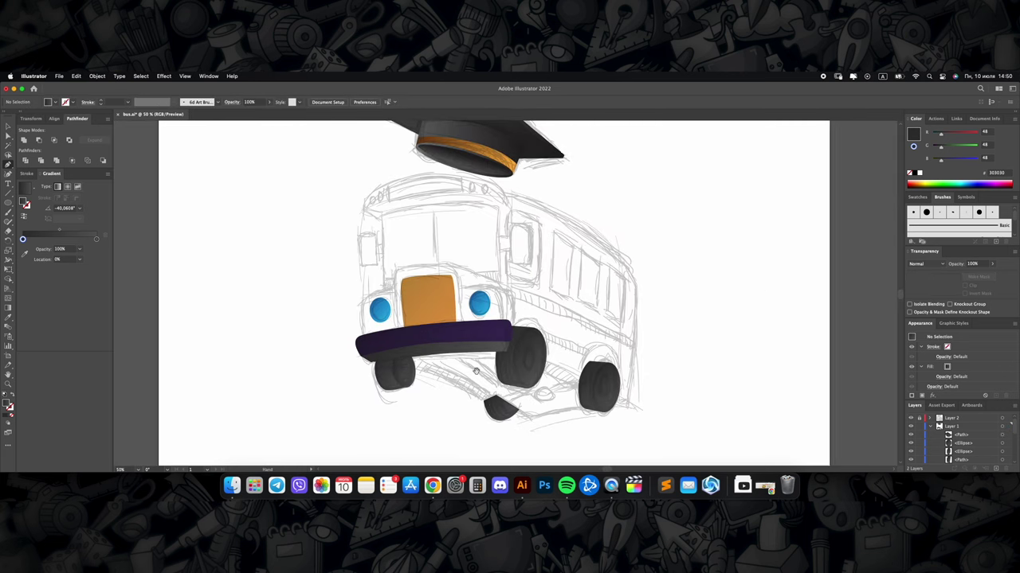
{"action": "scroll", "coordinate": [482, 351], "scroll_direction": "up", "scroll_amount": 2}
{"action": "scroll", "coordinate": [476, 339], "scroll_direction": "down", "scroll_amount": 2}
{"action": "scroll", "coordinate": [387, 242], "scroll_direction": "up", "scroll_amount": 2}
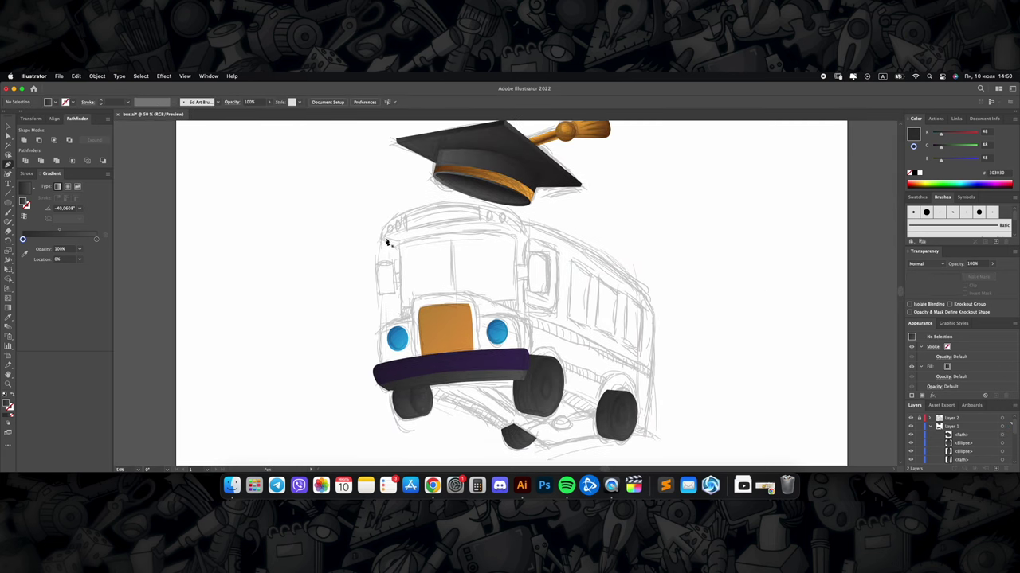
{"action": "scroll", "coordinate": [388, 241], "scroll_direction": "up", "scroll_amount": 1}
Step: Outline the bus body's curved roof from the front corner to the rear corner
{"action": "left_click", "coordinate": [403, 256]}
{"action": "left_click", "coordinate": [380, 236]}
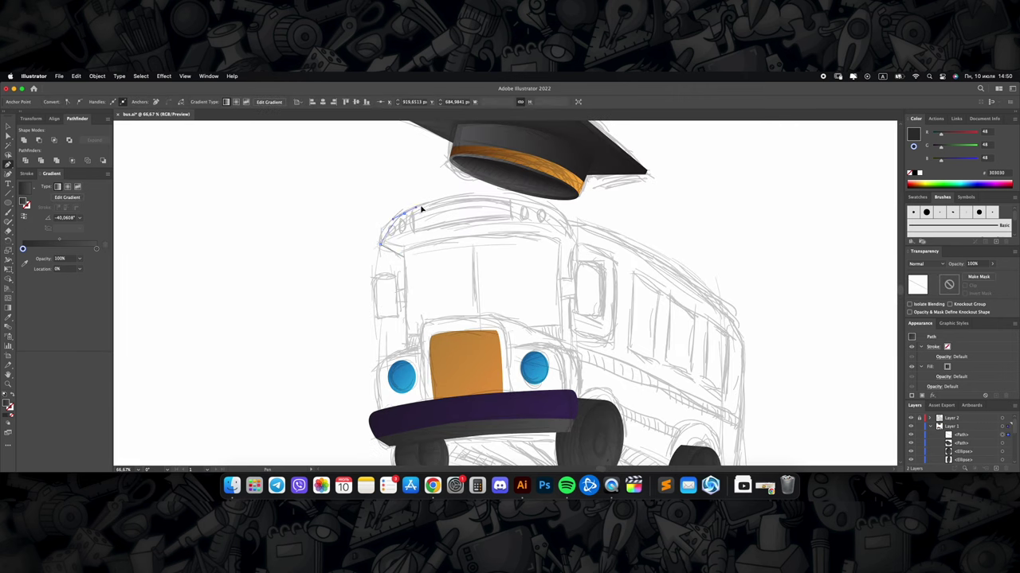
{"action": "left_click_drag", "start_coordinate": [407, 211], "coordinate": [482, 199]}
{"action": "left_click", "coordinate": [480, 199]}
{"action": "left_click_drag", "start_coordinate": [734, 311], "coordinate": [751, 337]}
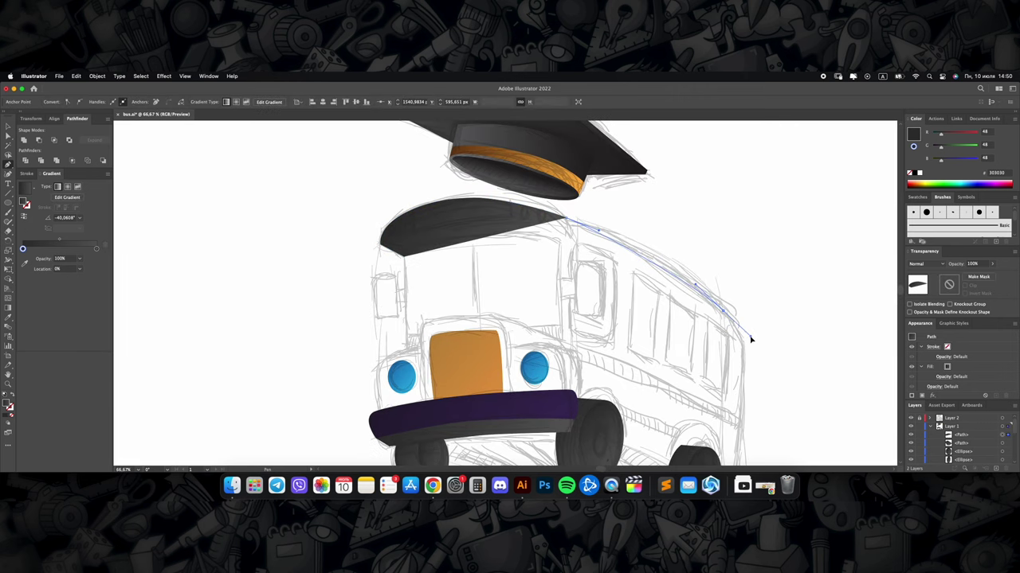
{"action": "scroll", "coordinate": [713, 310], "scroll_direction": "down", "scroll_amount": 3}
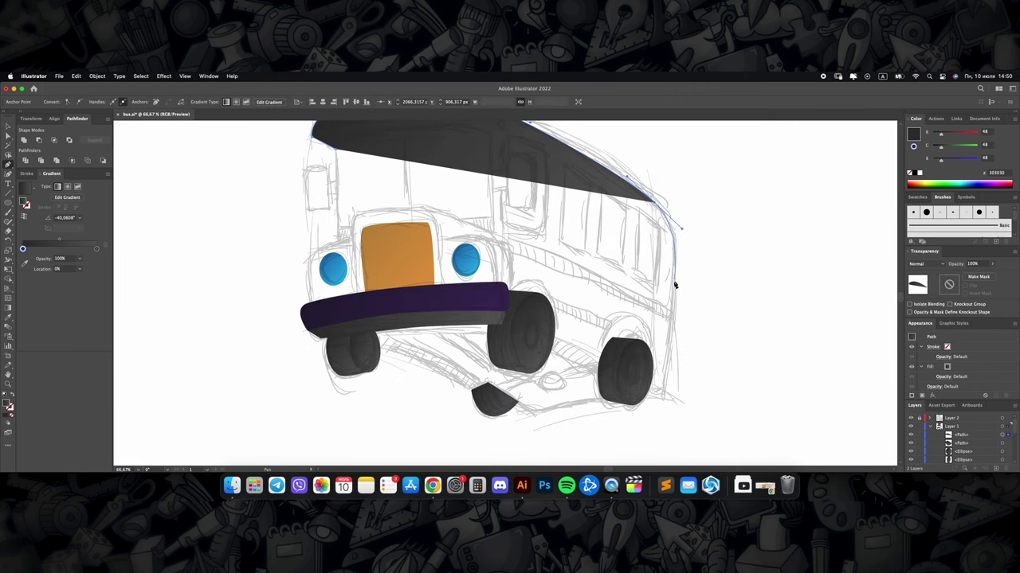
Step: Close the body outline along the lower edge and front bumper, then select it
{"action": "left_click", "coordinate": [540, 334]}
{"action": "left_click", "coordinate": [496, 303]}
{"action": "scroll", "coordinate": [446, 334], "scroll_direction": "up", "scroll_amount": 2}
{"action": "left_click", "coordinate": [328, 356]}
{"action": "left_click", "coordinate": [323, 310]}
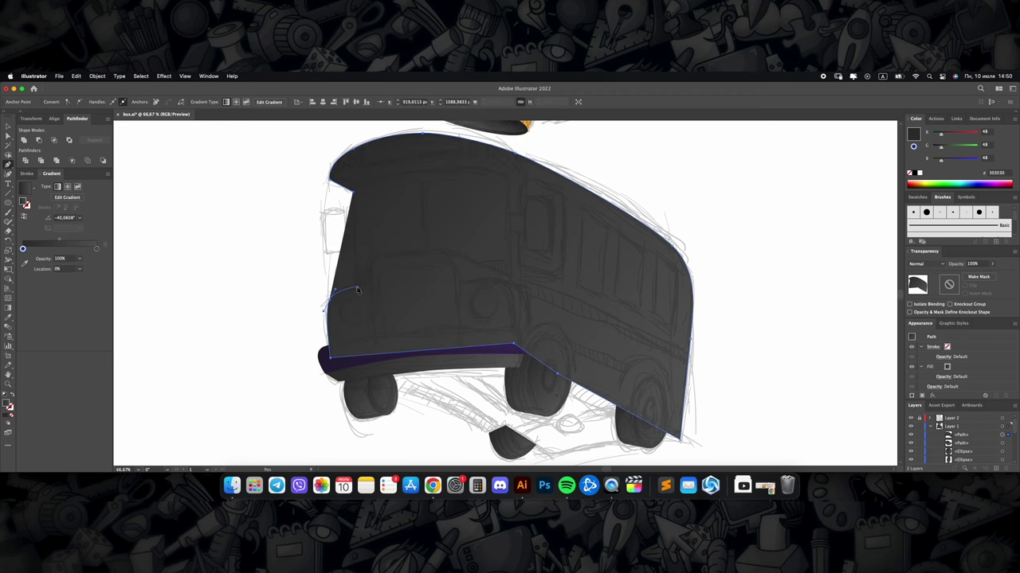
{"action": "scroll", "coordinate": [358, 290], "scroll_direction": "down", "scroll_amount": 2}
{"action": "scroll", "coordinate": [446, 303], "scroll_direction": "down", "scroll_amount": 3}
{"action": "key", "text": "v"}
{"action": "scroll", "coordinate": [560, 303], "scroll_direction": "up", "scroll_amount": 3}
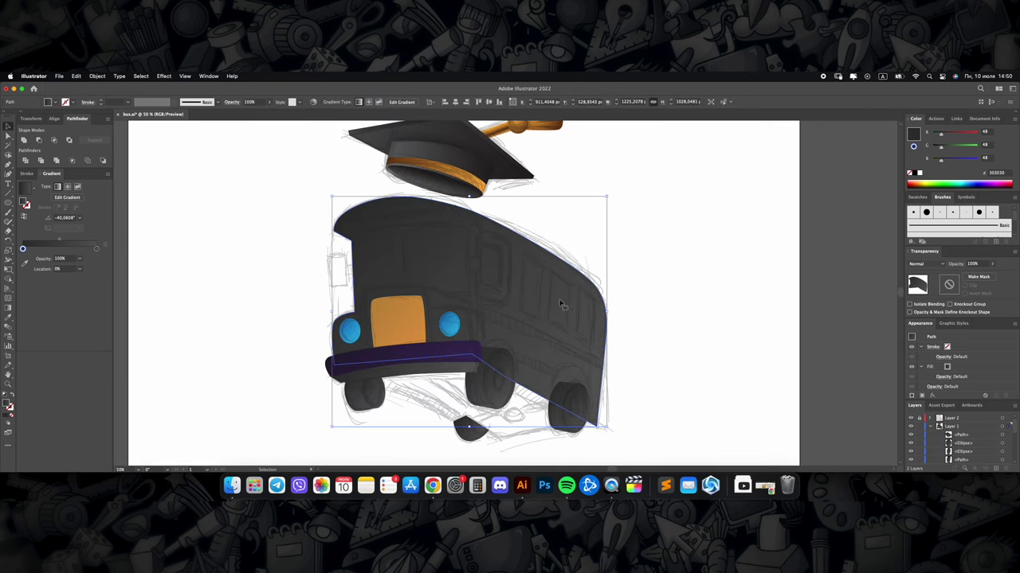
Step: Recolor the body shape from dark grey to lemon yellow and orange
{"action": "key", "text": "super+shift+r"}
{"action": "mouse_move", "coordinate": [737, 339]}
{"action": "left_mouse_down"}
{"action": "mouse_move", "coordinate": [749, 339]}
{"action": "mouse_move", "coordinate": [711, 326]}
{"action": "mouse_move", "coordinate": [758, 356]}
{"action": "left_mouse_up"}
{"action": "left_click_drag", "start_coordinate": [710, 329], "coordinate": [713, 330]}
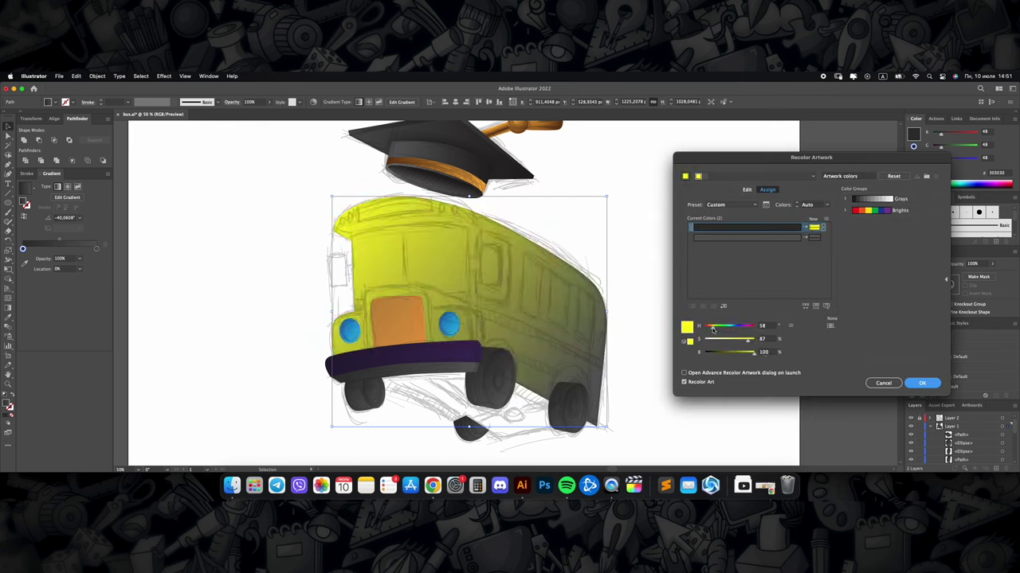
{"action": "left_click", "coordinate": [744, 237]}
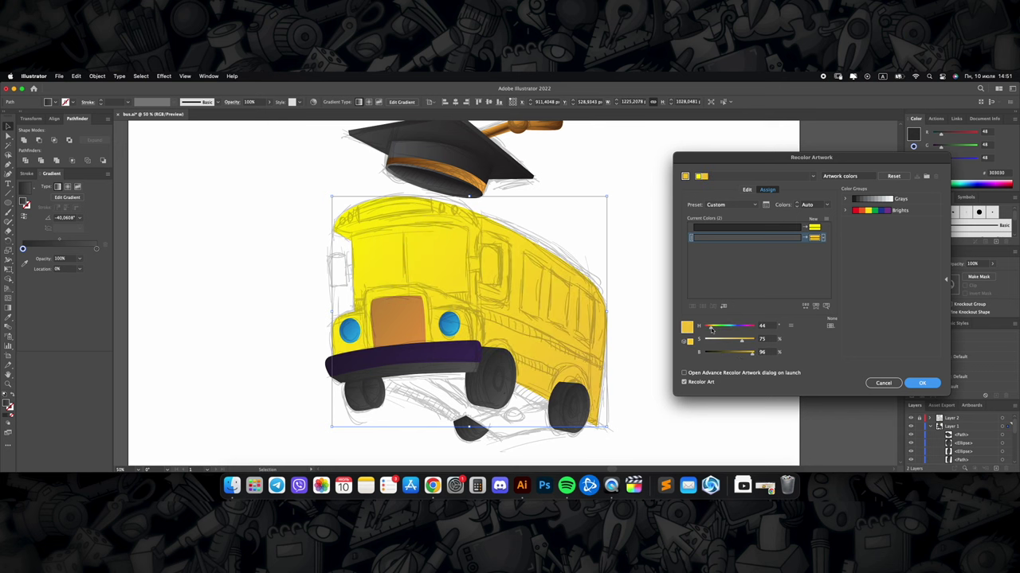
{"action": "left_click_drag", "start_coordinate": [721, 339], "coordinate": [752, 341]}
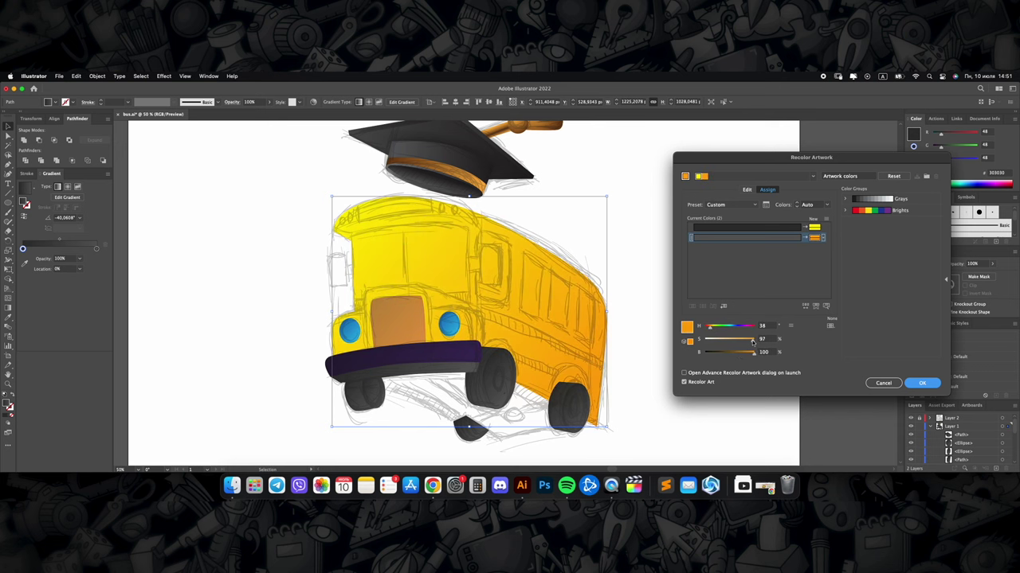
{"action": "left_click", "coordinate": [923, 384]}
{"action": "scroll", "coordinate": [503, 351], "scroll_direction": "down", "scroll_amount": 1}
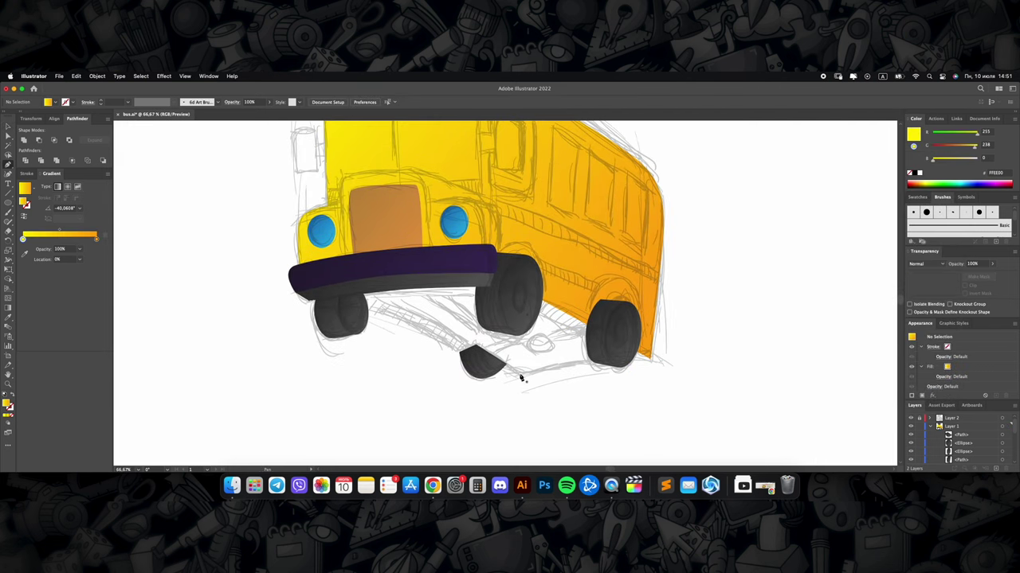
Step: Draw the bus underside, fill it with the wheels' dark grey, and send it backward
{"action": "left_click", "coordinate": [516, 377]}
{"action": "left_click", "coordinate": [352, 291]}
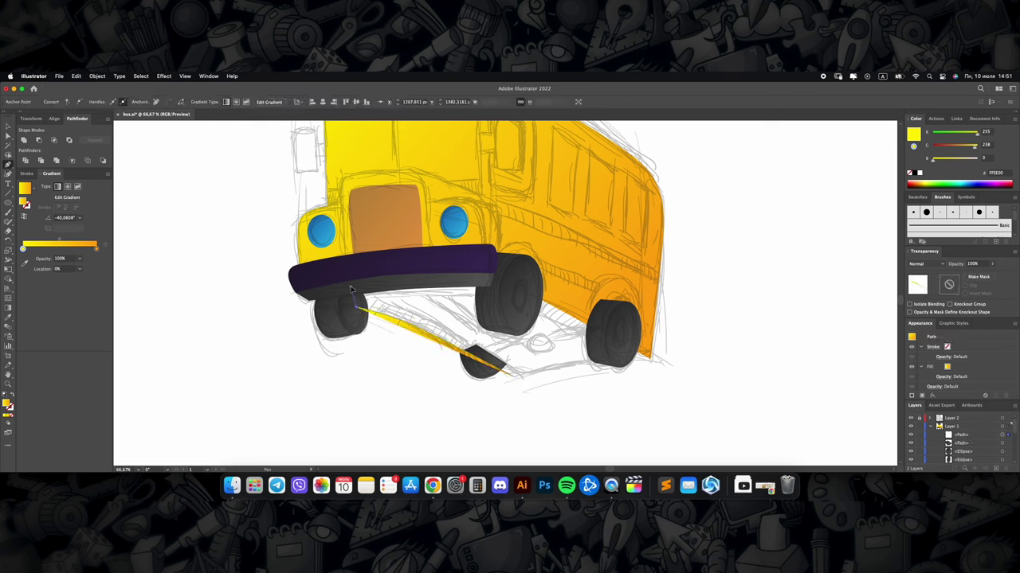
{"action": "left_click", "coordinate": [503, 281]}
{"action": "left_click", "coordinate": [649, 360]}
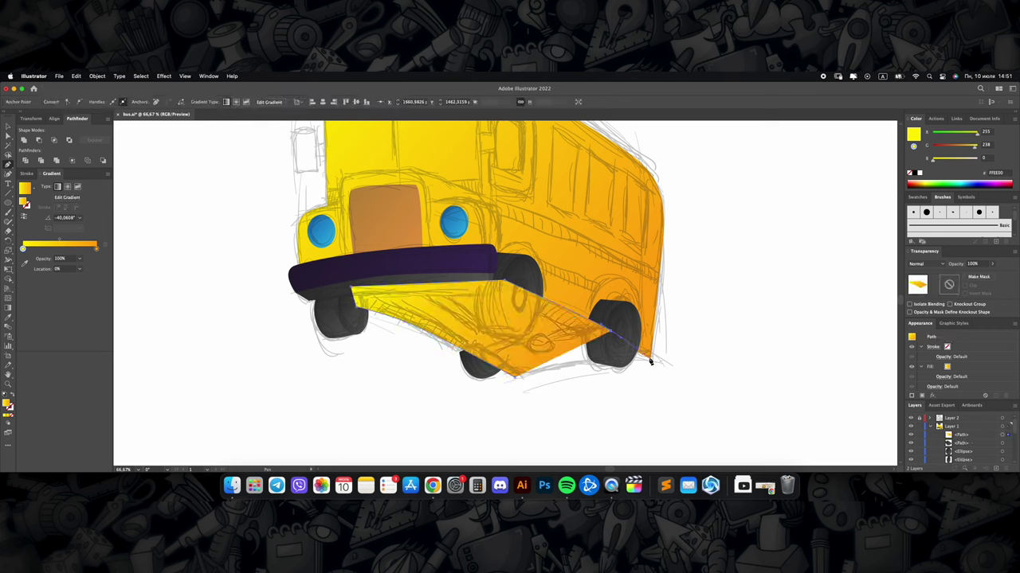
{"action": "left_click", "coordinate": [515, 381]}
{"action": "key", "text": "ctrl+["}
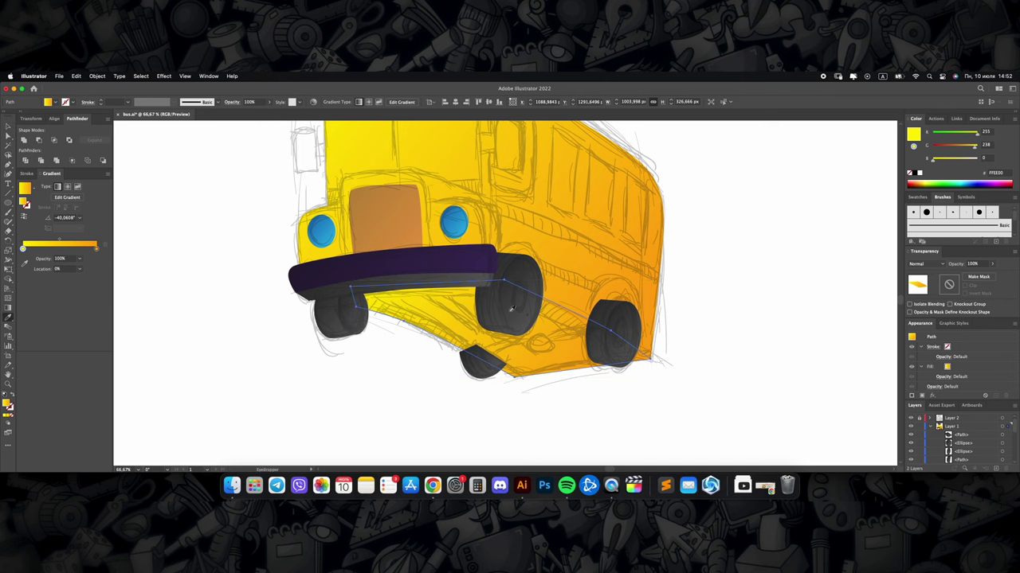
{"action": "key", "text": "i"}
{"action": "left_click", "coordinate": [528, 329]}
{"action": "key", "text": "ctrl+shift+a"}
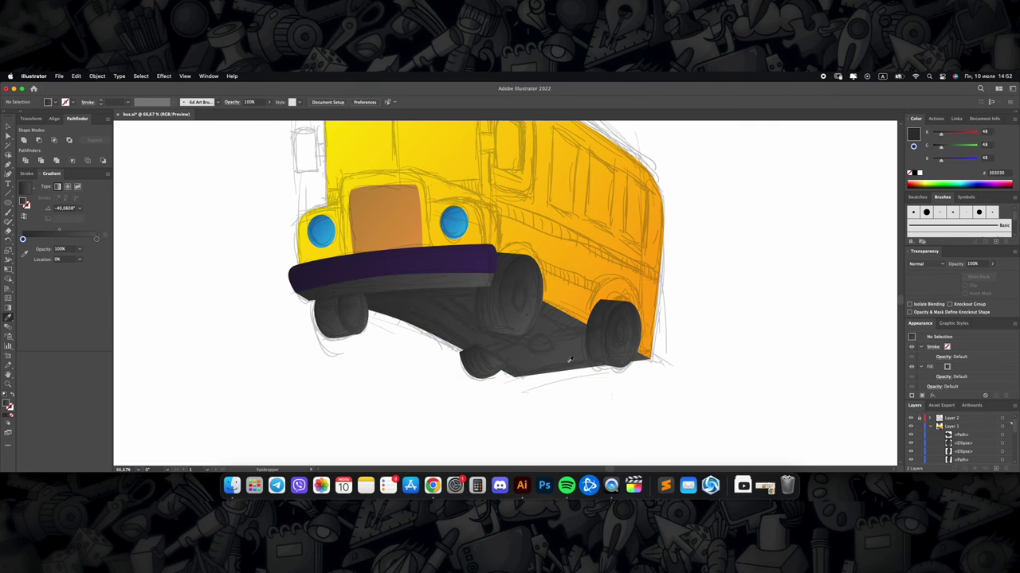
{"action": "key", "text": "ctrl+minus"}
{"action": "key", "text": "ctrl+minus"}
{"action": "scroll", "coordinate": [456, 248], "scroll_direction": "up", "scroll_amount": 2}
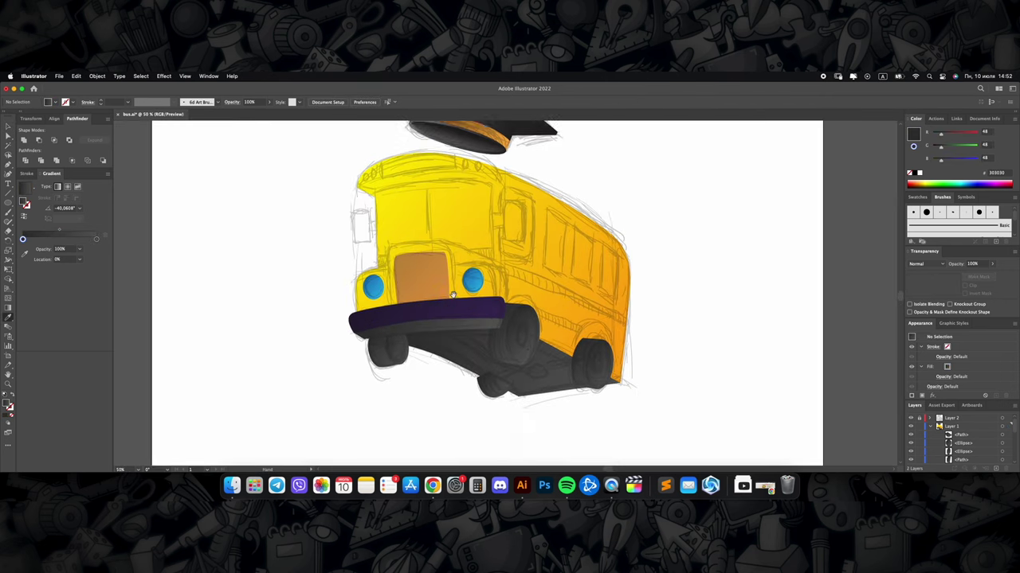
Step: Outline the brown front grille panel between the headlights
{"action": "key", "text": "g"}
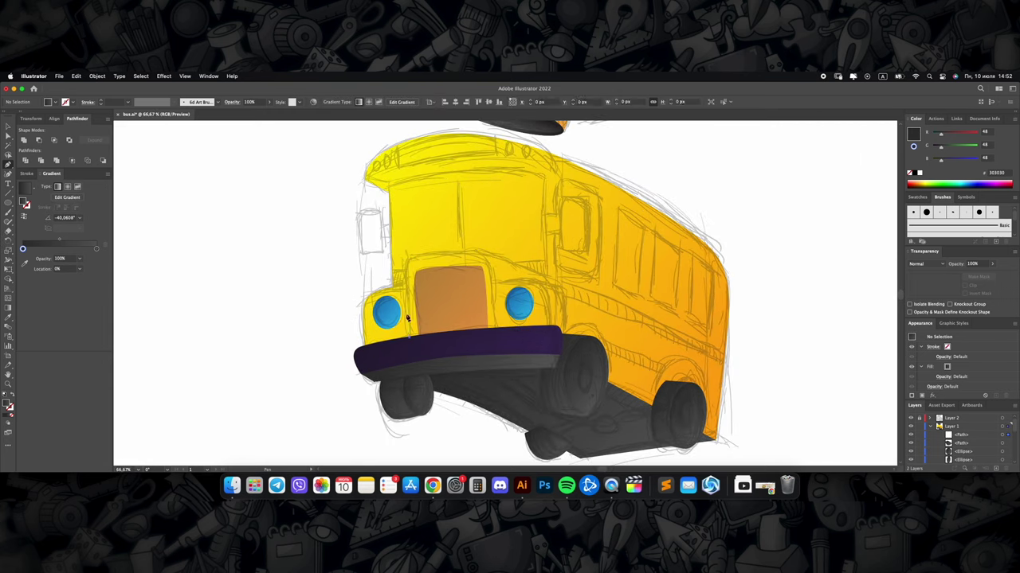
{"action": "left_click", "coordinate": [404, 262]}
{"action": "left_click", "coordinate": [492, 259]}
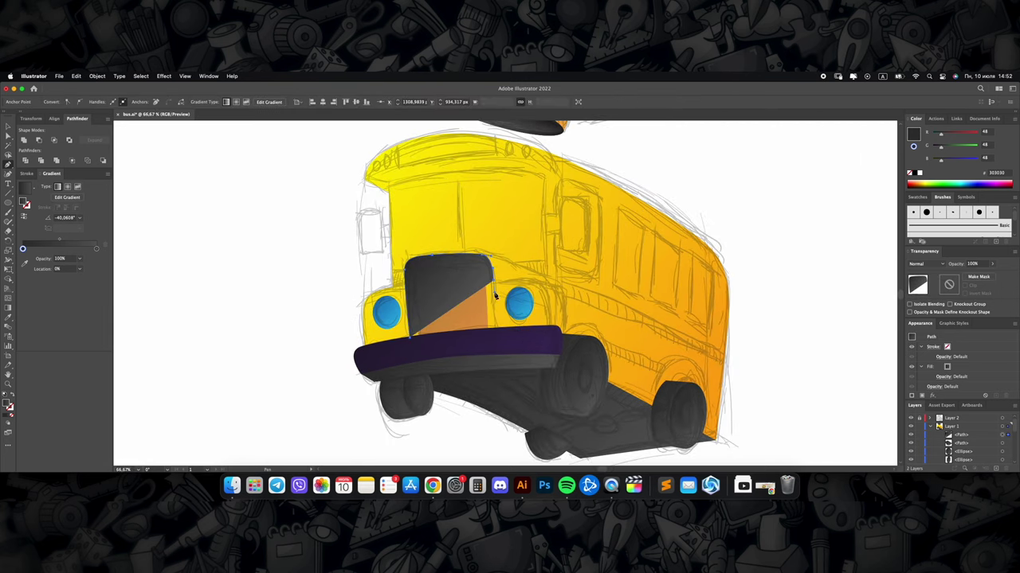
{"action": "left_click", "coordinate": [494, 330]}
{"action": "left_click", "coordinate": [452, 315]}
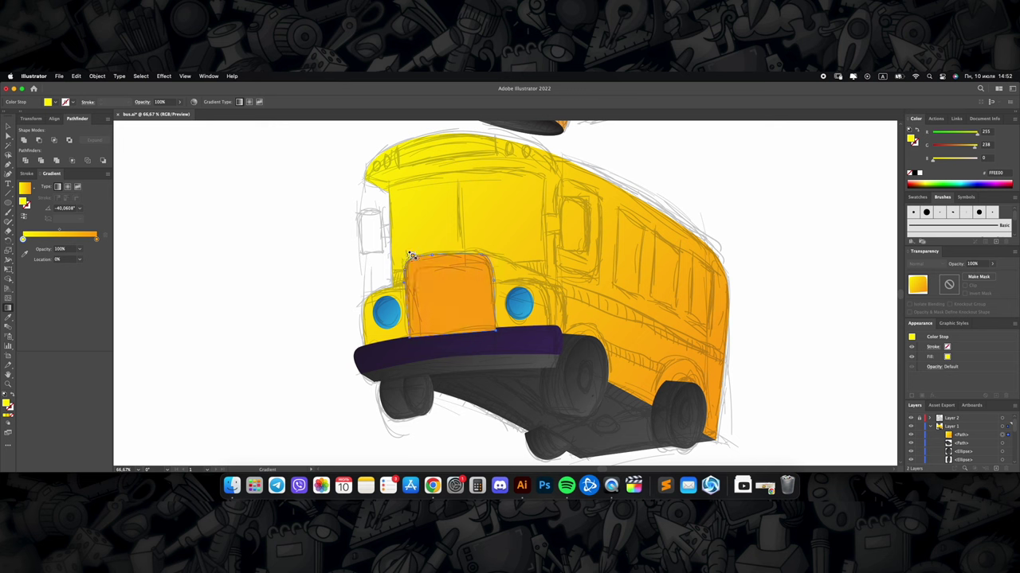
{"action": "key", "text": "v"}
{"action": "key", "text": "ctrl+z"}
{"action": "scroll", "coordinate": [458, 305], "scroll_direction": "up", "scroll_amount": 3}
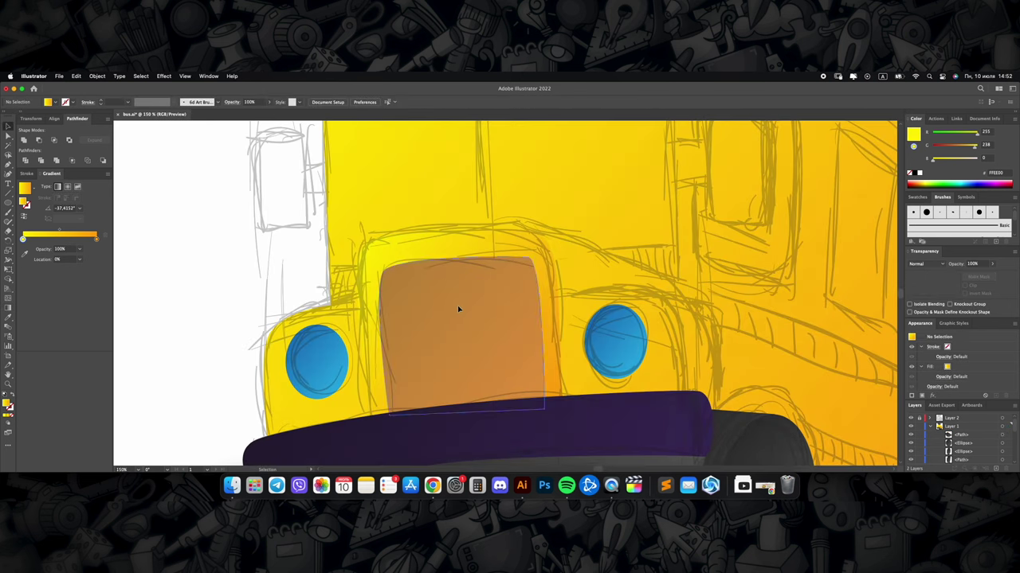
{"action": "scroll", "coordinate": [457, 305], "scroll_direction": "down", "scroll_amount": 4}
{"action": "scroll", "coordinate": [459, 268], "scroll_direction": "up", "scroll_amount": 2}
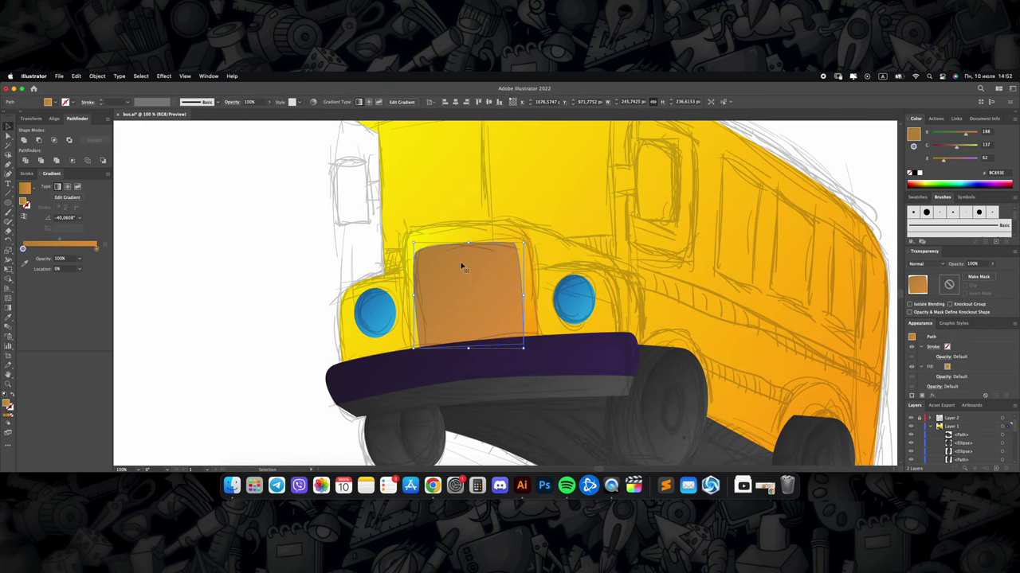
Step: Draw evenly spaced narrow bars with Ctrl+D and cut them from the panel using Minus Front
{"action": "key", "text": "m"}
{"action": "left_click_drag", "start_coordinate": [422, 232], "coordinate": [442, 304]}
{"action": "mouse_move", "coordinate": [434, 344]}
{"action": "left_mouse_down"}
{"action": "mouse_move", "coordinate": [434, 360]}
{"action": "mouse_move", "coordinate": [452, 319]}
{"action": "left_mouse_up"}
{"action": "key", "text": "ctrl+d"}
{"action": "key", "text": "ctrl+d"}
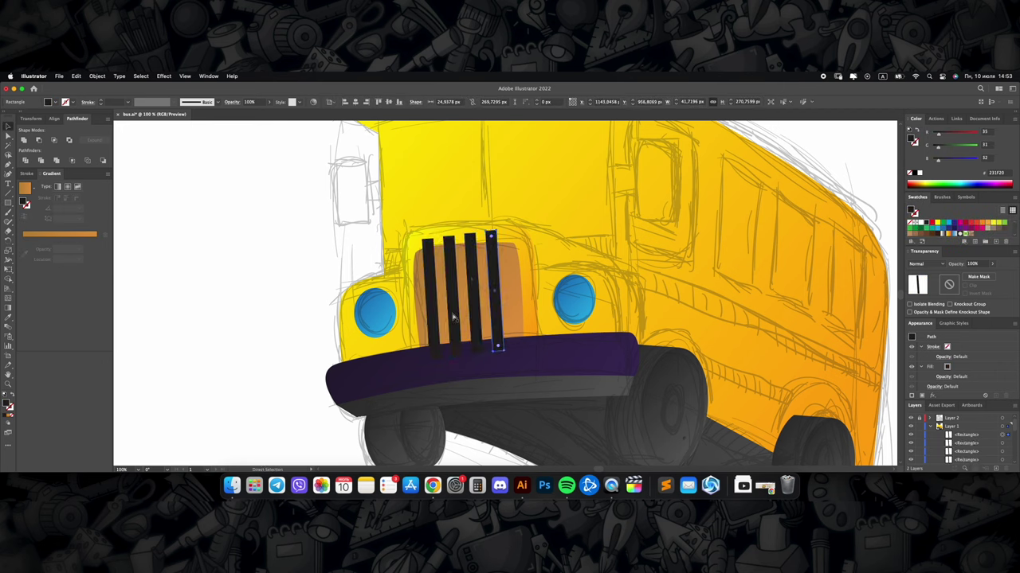
{"action": "key", "text": "ctrl+d"}
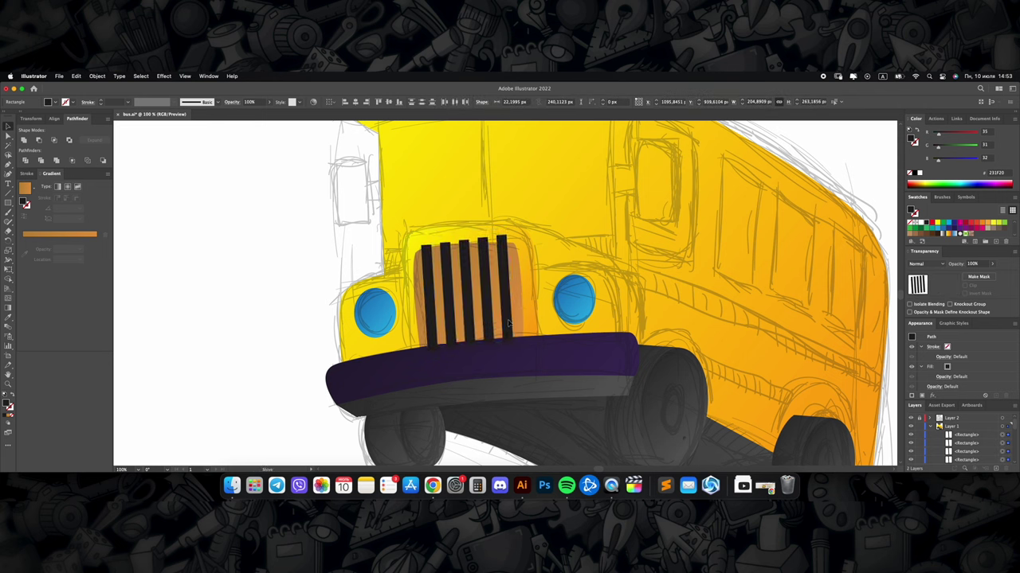
{"action": "left_click", "coordinate": [494, 311], "text": "shift"}
{"action": "left_click", "coordinate": [41, 140]}
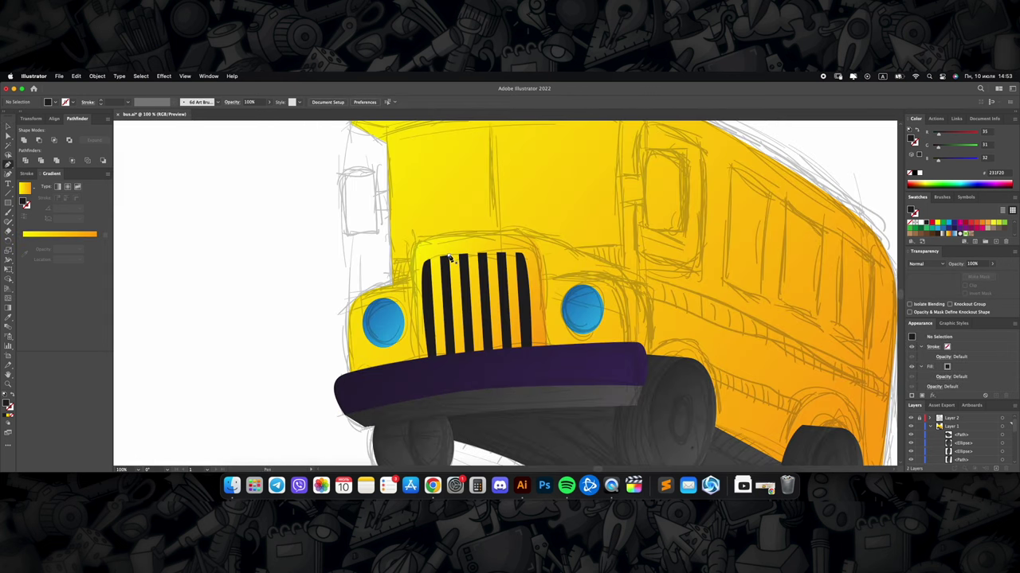
{"action": "scroll", "coordinate": [450, 259], "scroll_direction": "down", "scroll_amount": 3}
{"action": "scroll", "coordinate": [530, 271], "scroll_direction": "up", "scroll_amount": 3}
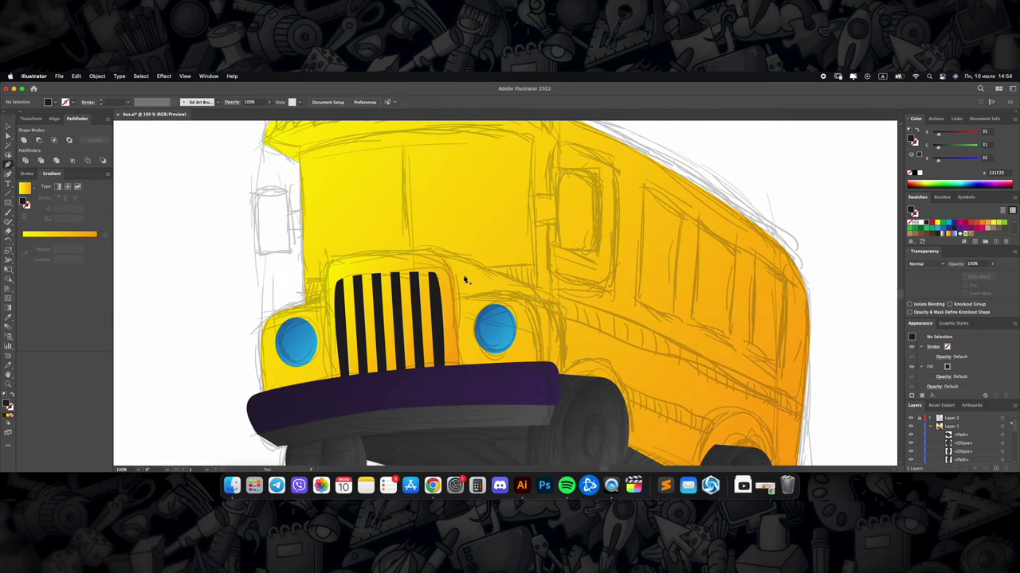
Step: Pen-draw a shape over the right headlight and eyedrop the body's yellow gradient into it
{"action": "left_click", "coordinate": [452, 301]}
{"action": "left_click_drag", "start_coordinate": [530, 296], "coordinate": [535, 318]}
{"action": "left_click", "coordinate": [540, 366]}
{"action": "left_click", "coordinate": [459, 370]}
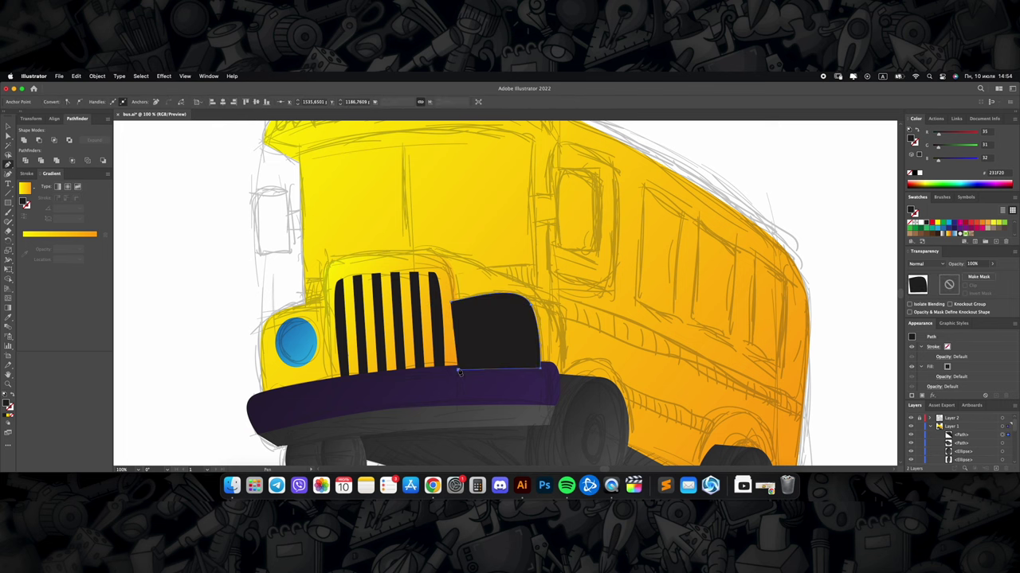
{"action": "key", "text": "i"}
{"action": "left_click", "coordinate": [423, 260]}
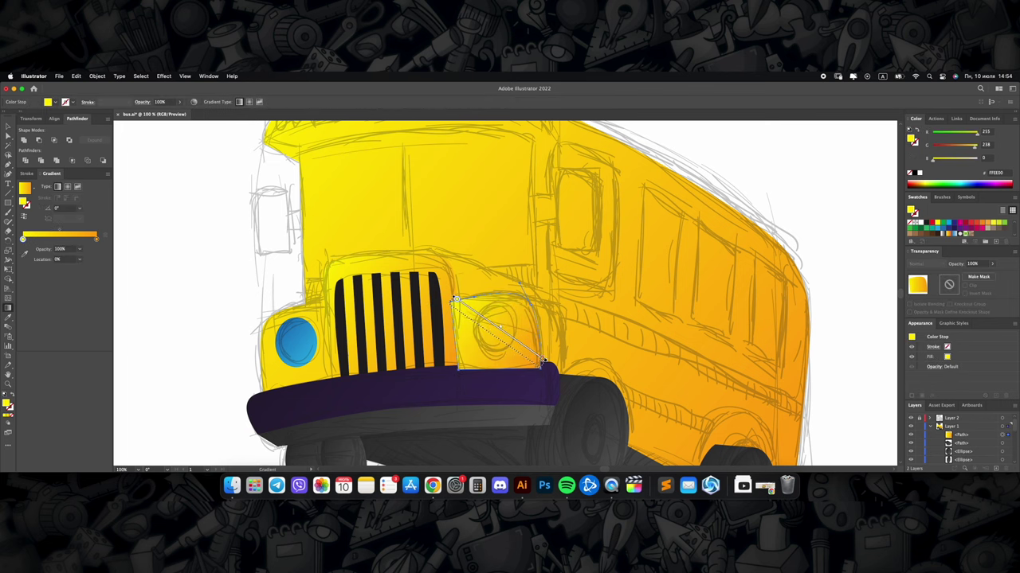
{"action": "scroll", "coordinate": [482, 292], "scroll_direction": "down", "scroll_amount": 2}
{"action": "key", "text": "v"}
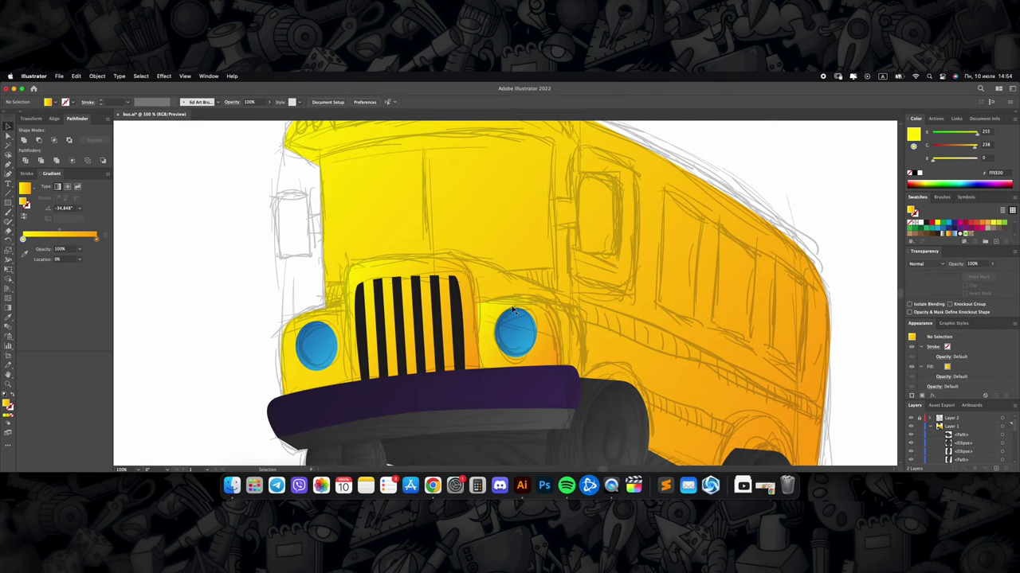
Step: Add a second gradient shape beside the right headlight and set its gradient direction
{"action": "left_click", "coordinate": [459, 259]}
{"action": "left_click", "coordinate": [558, 293]}
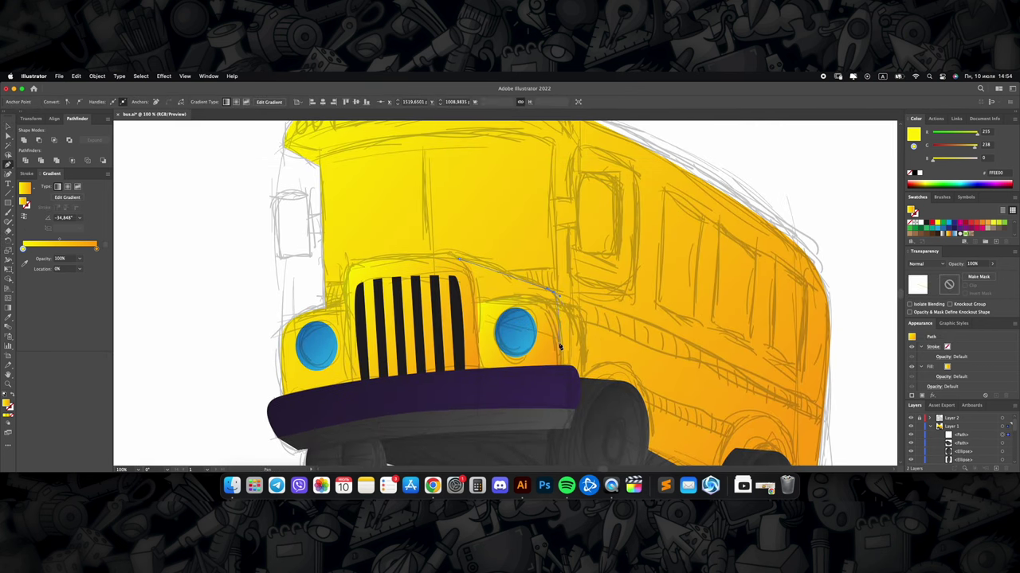
{"action": "left_click", "coordinate": [557, 339]}
{"action": "left_click", "coordinate": [470, 311]}
{"action": "left_click", "coordinate": [459, 260]}
{"action": "key", "text": "g"}
{"action": "left_click_drag", "start_coordinate": [508, 273], "coordinate": [503, 306]}
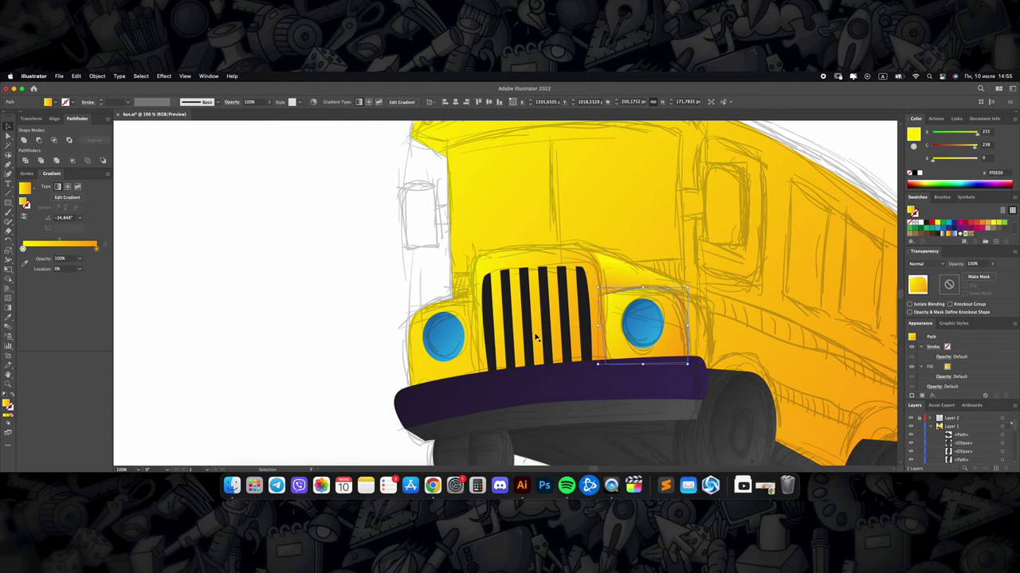
Step: Begin outlining a fender shape around the left headlight
{"action": "key", "text": "p"}
{"action": "left_click", "coordinate": [408, 323]}
{"action": "left_click", "coordinate": [476, 294]}
{"action": "left_click", "coordinate": [415, 391]}
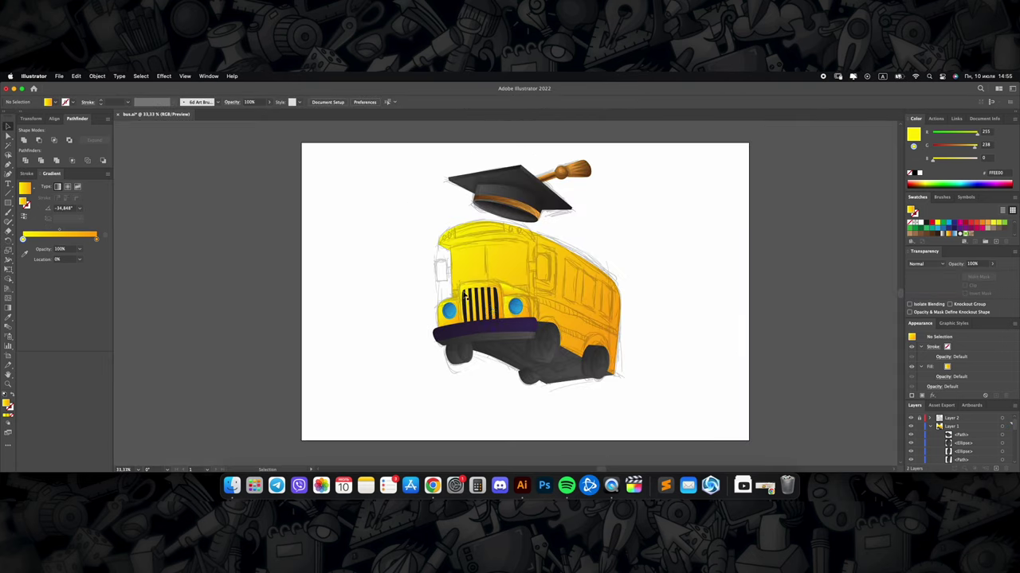
{"action": "scroll", "coordinate": [510, 315], "scroll_direction": "up", "scroll_amount": 4}
Step: Draw the left fender down to the bumper with its gradient running top to bottom
{"action": "left_click", "coordinate": [477, 273]}
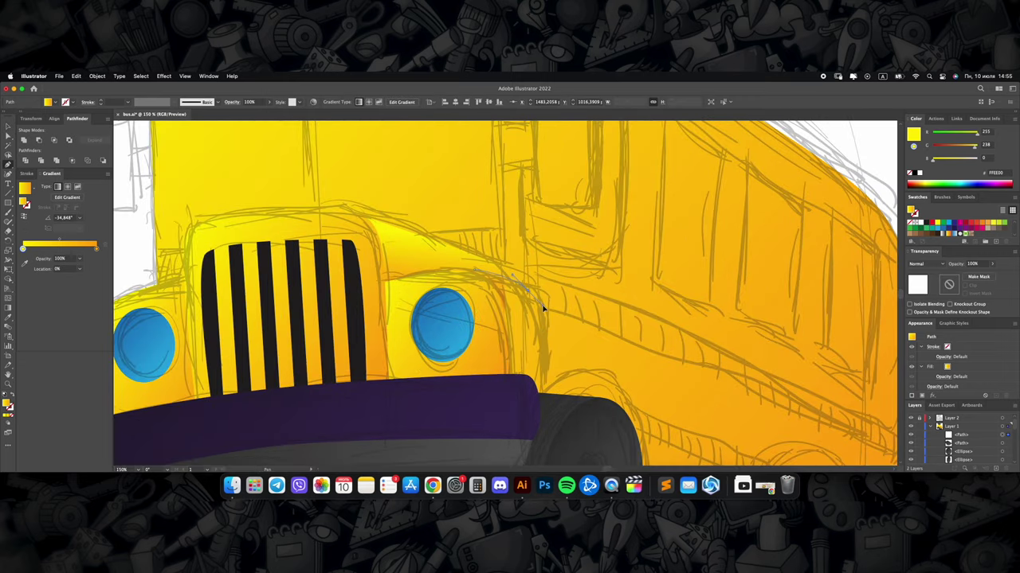
{"action": "left_click", "coordinate": [540, 396]}
{"action": "left_click", "coordinate": [502, 375]}
{"action": "left_click", "coordinate": [476, 273]}
{"action": "key", "text": "v"}
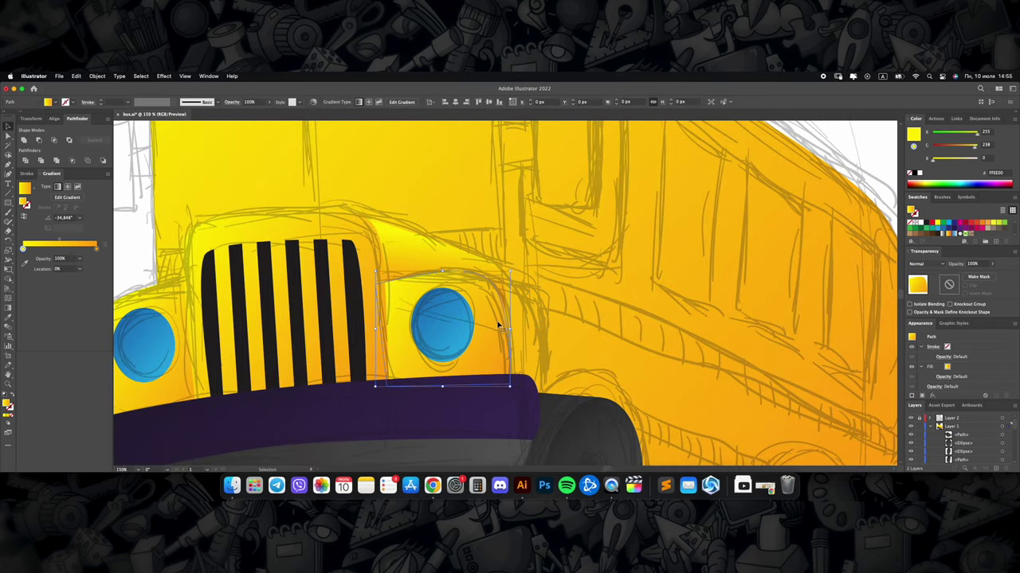
{"action": "key", "text": "g"}
{"action": "left_click_drag", "start_coordinate": [504, 279], "coordinate": [512, 382]}
{"action": "scroll", "coordinate": [512, 383], "scroll_direction": "down", "scroll_amount": 3}
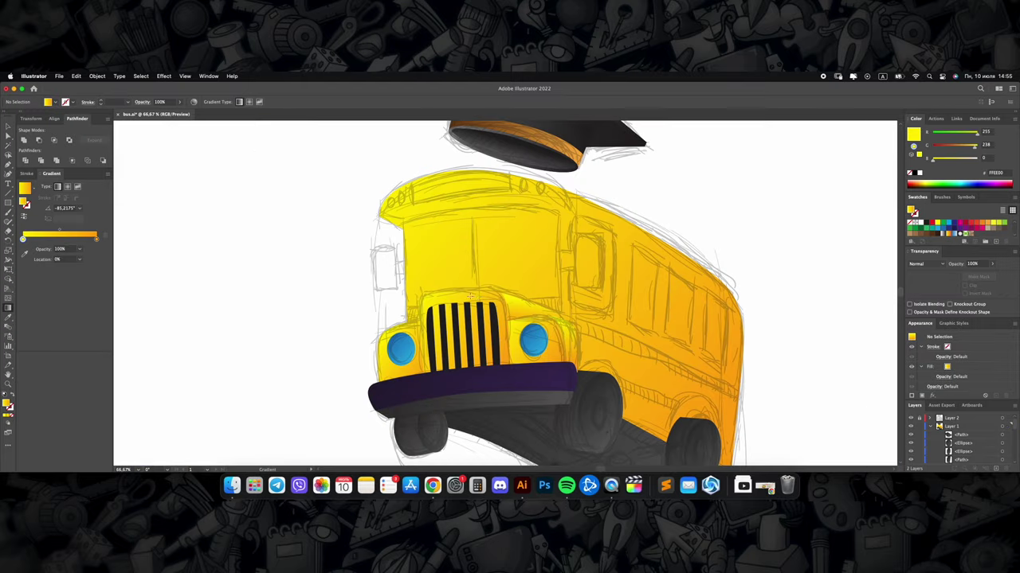
{"action": "scroll", "coordinate": [502, 350], "scroll_direction": "down", "scroll_amount": 1}
{"action": "scroll", "coordinate": [494, 326], "scroll_direction": "up", "scroll_amount": 2}
{"action": "scroll", "coordinate": [488, 312], "scroll_direction": "up", "scroll_amount": 1}
Step: Paint a long stripe along the bus's lower side and give it a dark gradient
{"action": "key", "text": "b"}
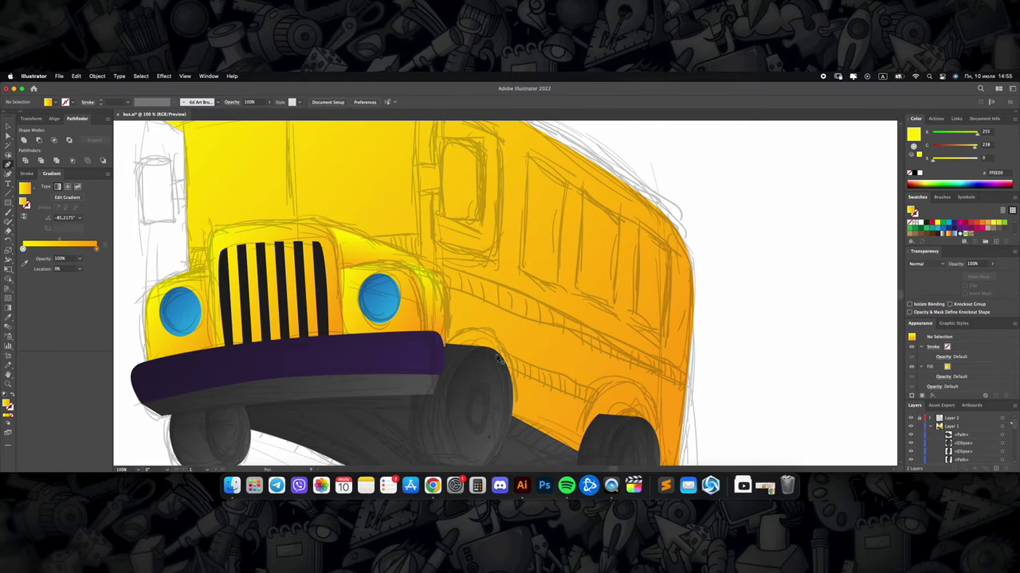
{"action": "scroll", "coordinate": [627, 316], "scroll_direction": "right", "scroll_amount": 2}
{"action": "left_click_drag", "start_coordinate": [397, 281], "coordinate": [633, 380]}
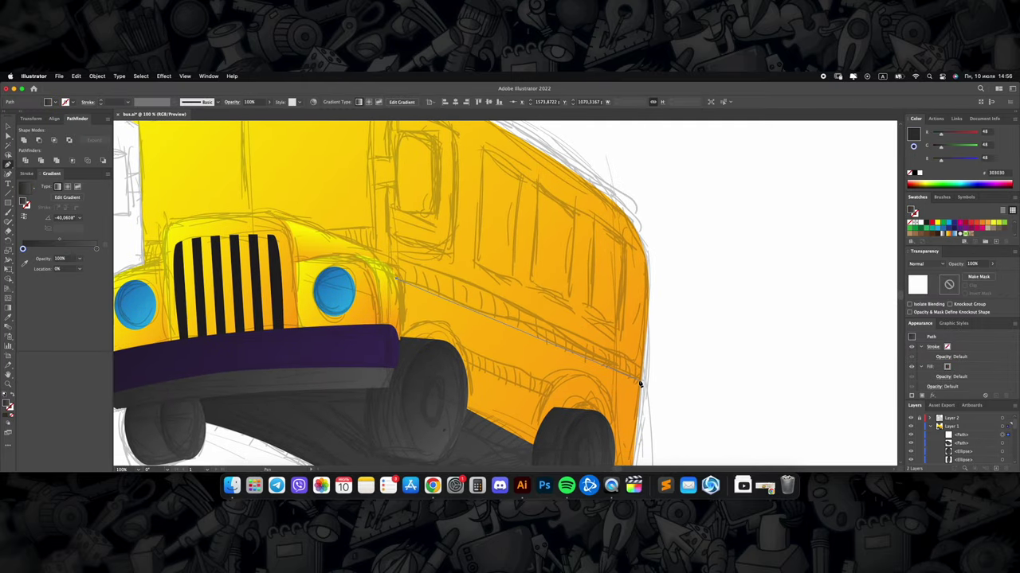
{"action": "key", "text": "g"}
{"action": "left_click", "coordinate": [399, 274]}
{"action": "left_click", "coordinate": [514, 317]}
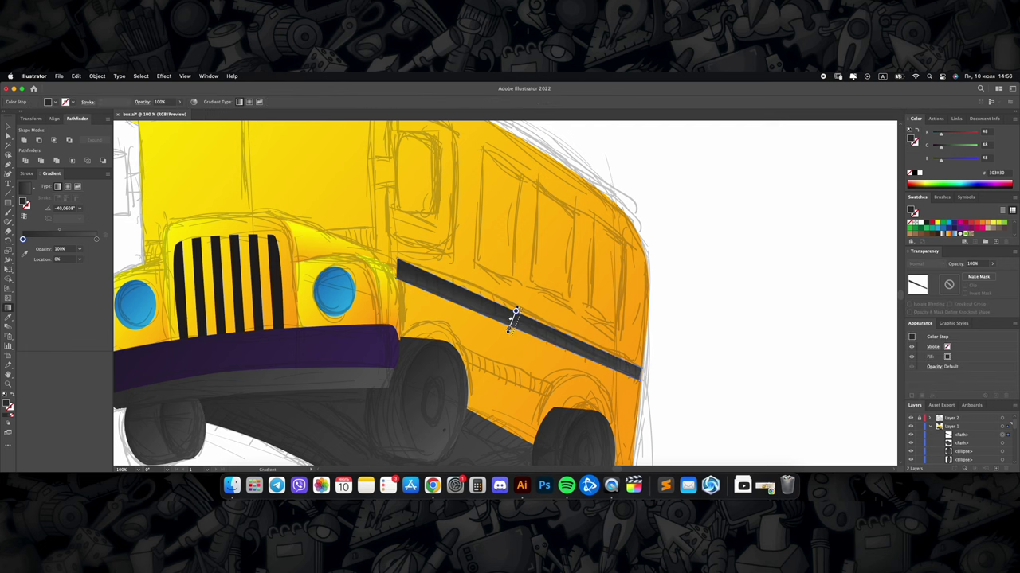
{"action": "key", "text": "ctrl+shift+a"}
{"action": "scroll", "coordinate": [526, 371], "scroll_direction": "down", "scroll_amount": 2}
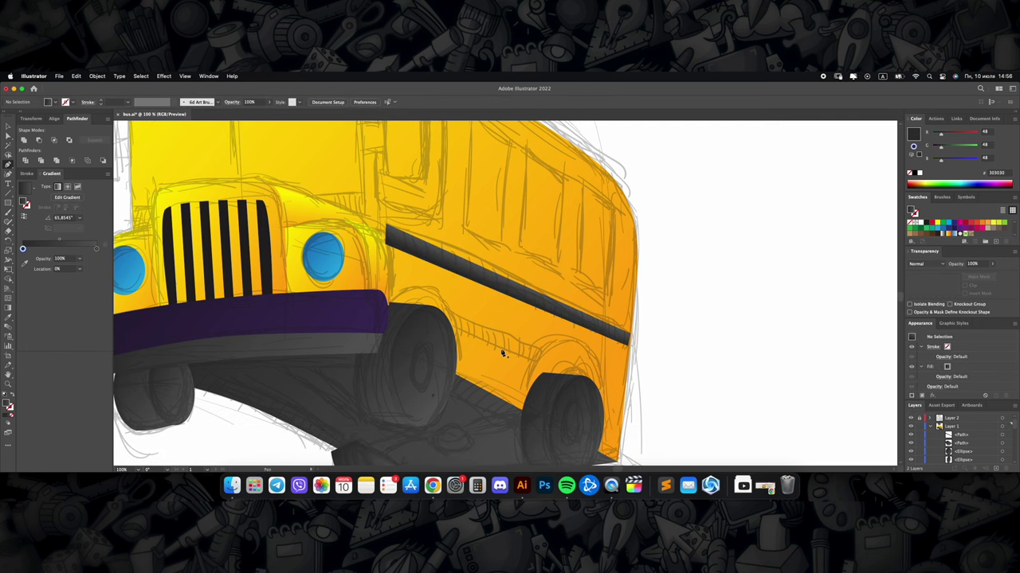
Step: Paint a second dark gradient stripe above the rear wheel
{"action": "left_click_drag", "start_coordinate": [459, 324], "coordinate": [528, 366]}
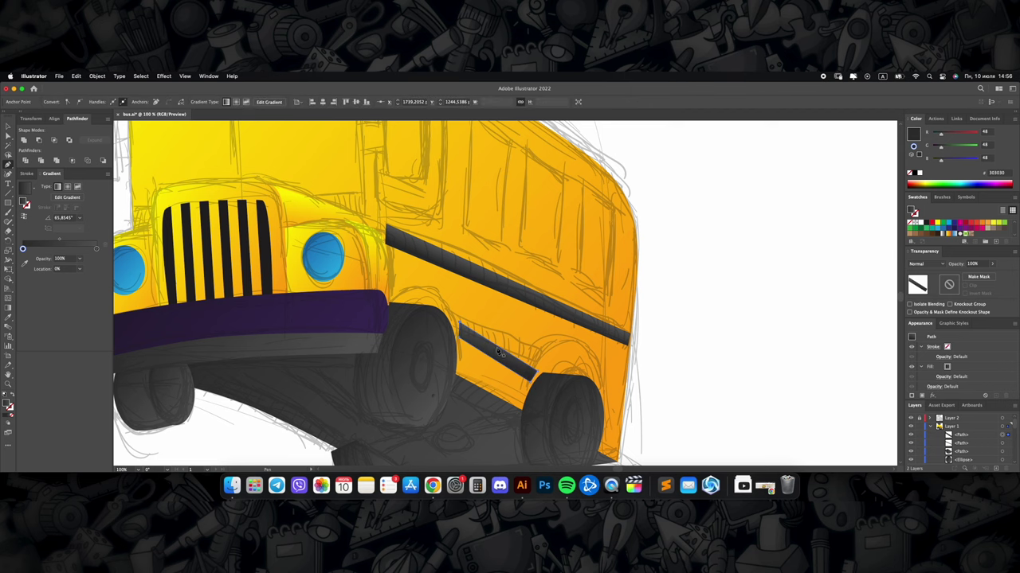
{"action": "key", "text": "g"}
{"action": "key", "text": "ctrl+0"}
{"action": "key", "text": "ctrl+plus"}
{"action": "key", "text": "ctrl+plus"}
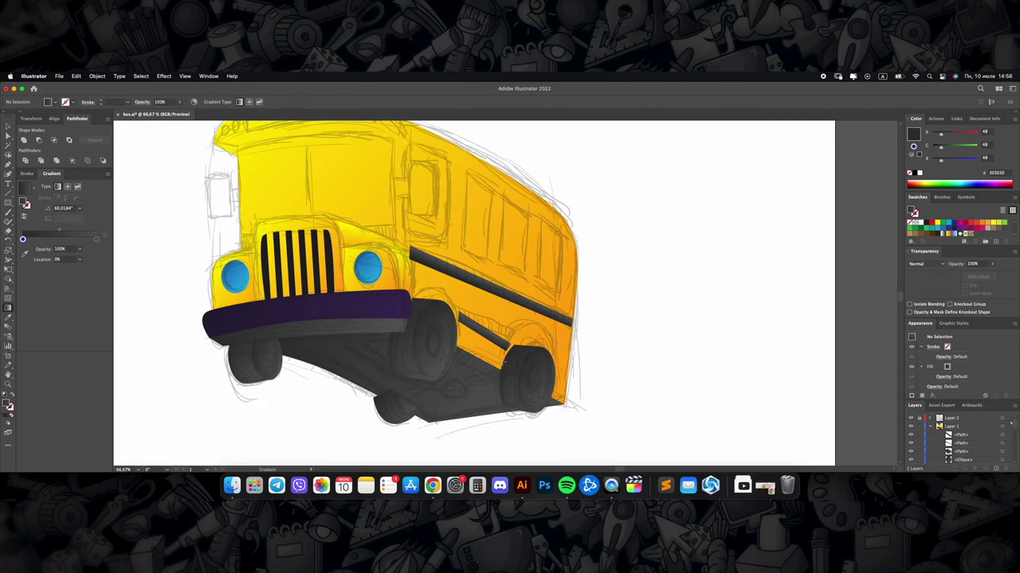
{"action": "key", "text": "v"}
{"action": "left_click", "coordinate": [532, 381]}
Step: Trace a curved arch over the rear wheel and fill it with the yellow gradient
{"action": "left_click", "coordinate": [619, 354]}
{"action": "scroll", "coordinate": [567, 363], "scroll_direction": "up", "scroll_amount": 2}
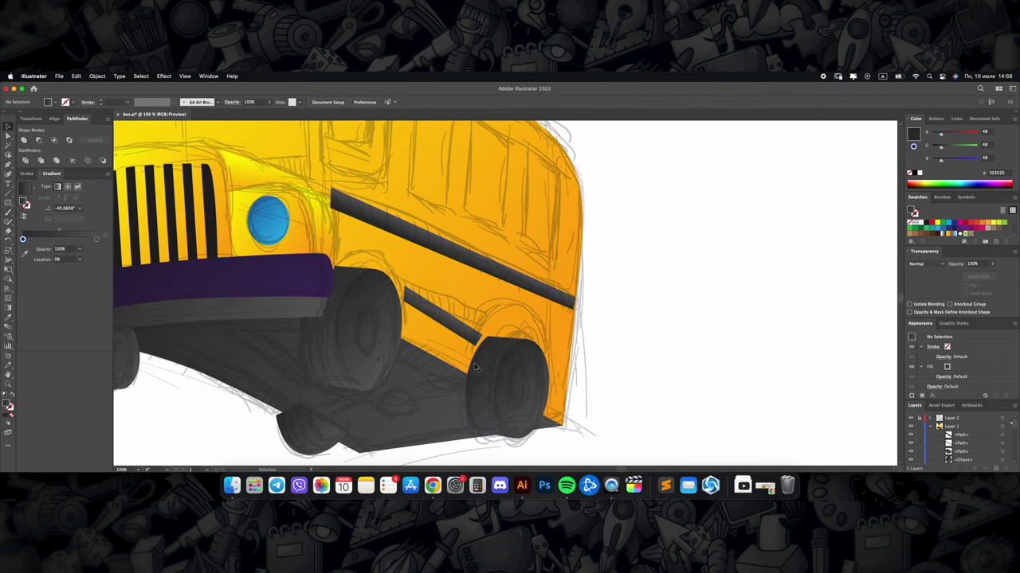
{"action": "left_click", "coordinate": [466, 374]}
{"action": "left_click", "coordinate": [486, 380]}
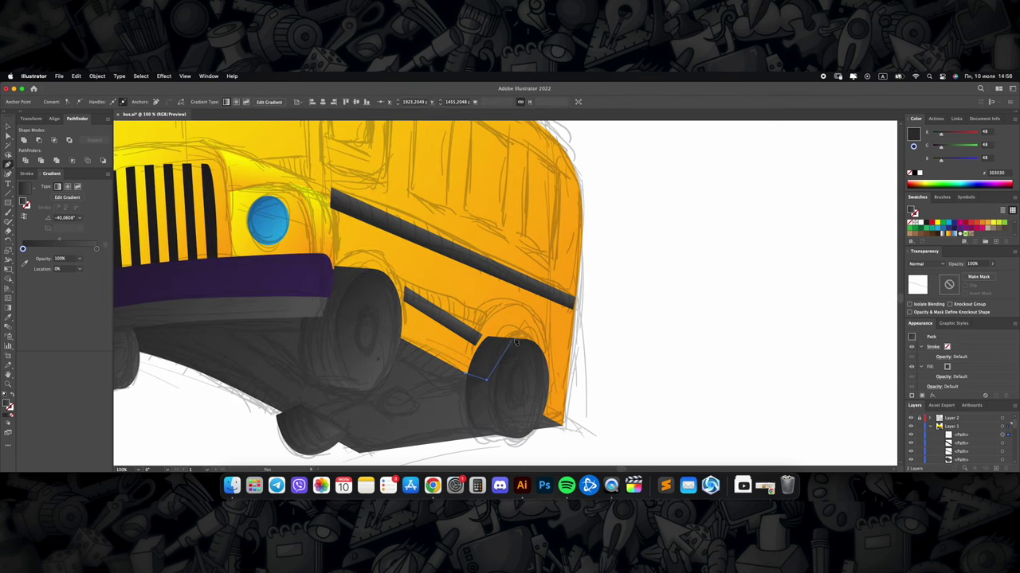
{"action": "left_click", "coordinate": [541, 327]}
{"action": "left_click", "coordinate": [507, 303]}
{"action": "left_click", "coordinate": [463, 377]}
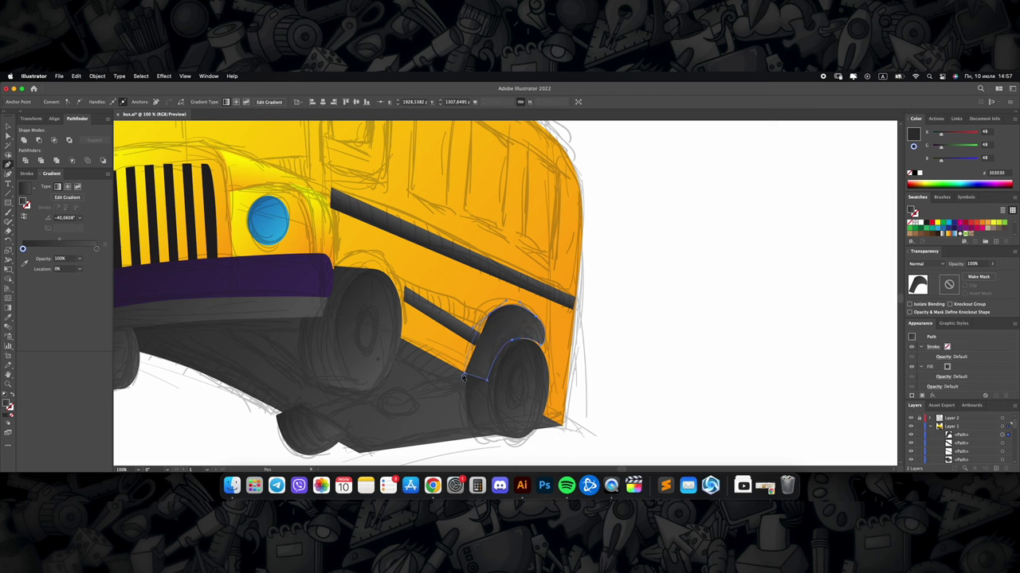
{"action": "key", "text": "period"}
{"action": "key", "text": "ctrl+shift+a"}
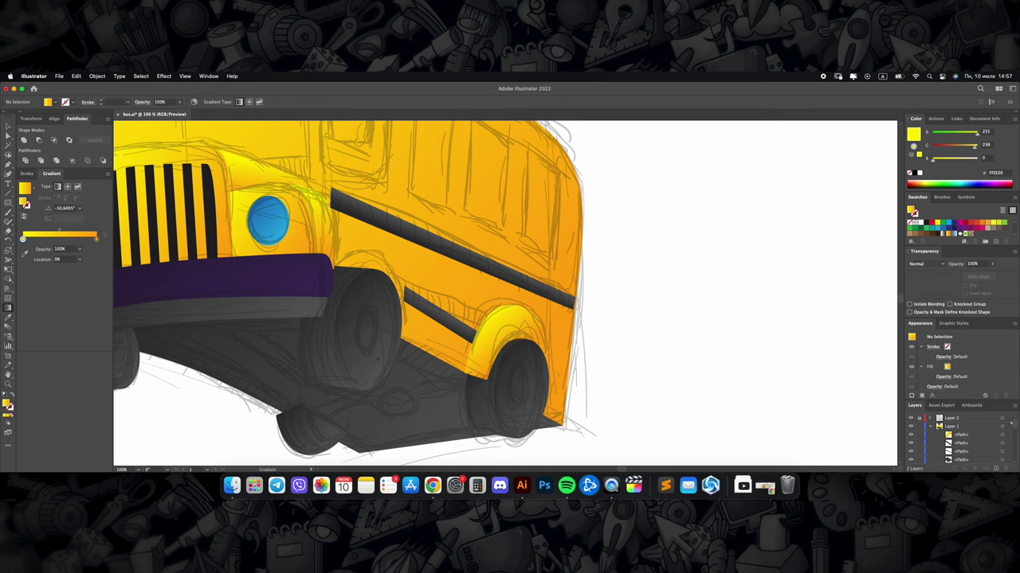
{"action": "key", "text": "ctrl+minus"}
Step: Pen-draw the front wheel arch over the front wheel and select it for anchor editing
{"action": "key", "text": "p"}
{"action": "left_click", "coordinate": [442, 347]}
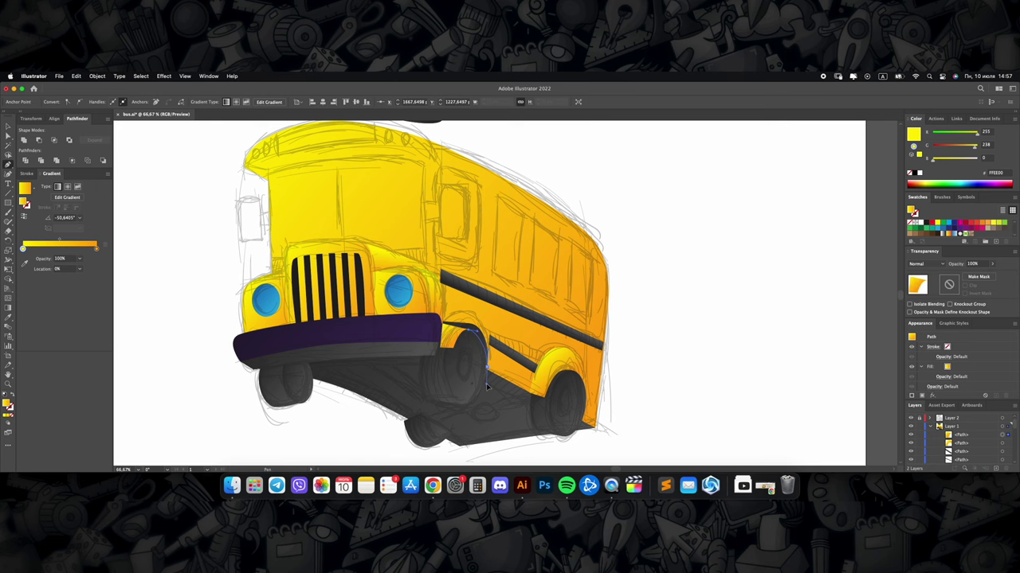
{"action": "left_click_drag", "start_coordinate": [488, 388], "coordinate": [488, 389]}
{"action": "key", "text": "a"}
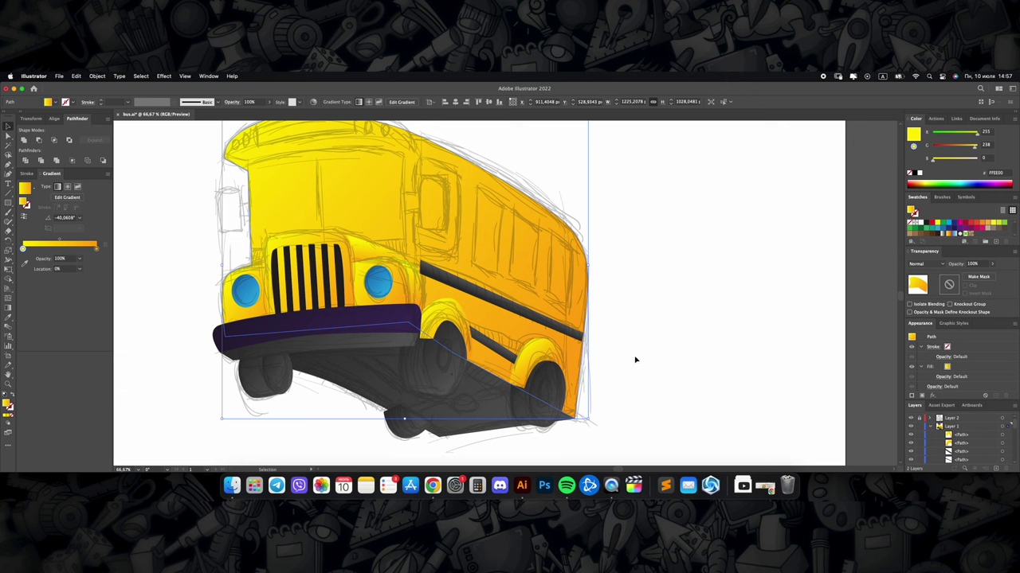
{"action": "left_click", "coordinate": [493, 344]}
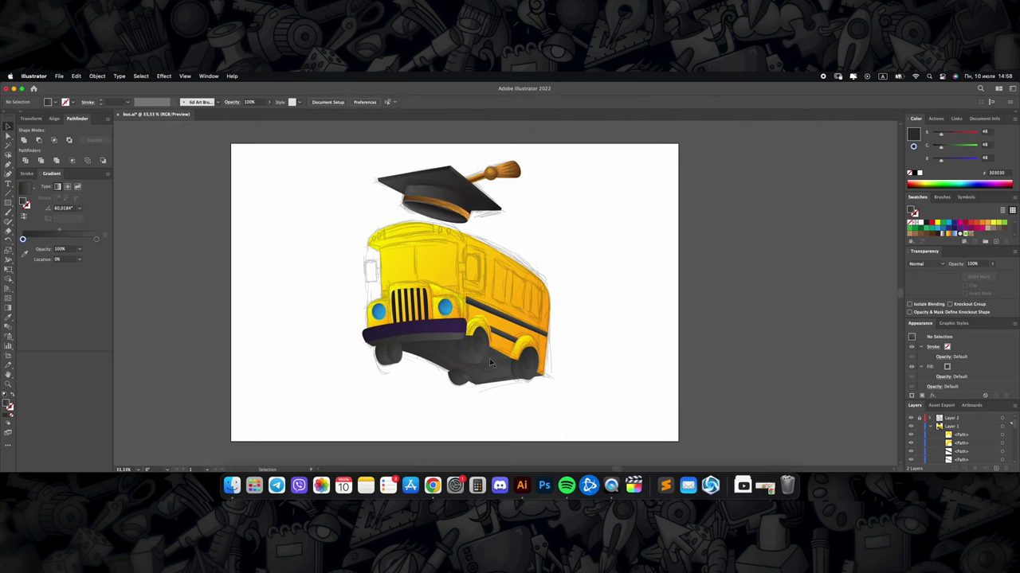
Step: Draw a dark rounded side mirror and Alt-drag a copy to the bus's left front corner
{"action": "left_click_drag", "start_coordinate": [485, 268], "coordinate": [521, 342]}
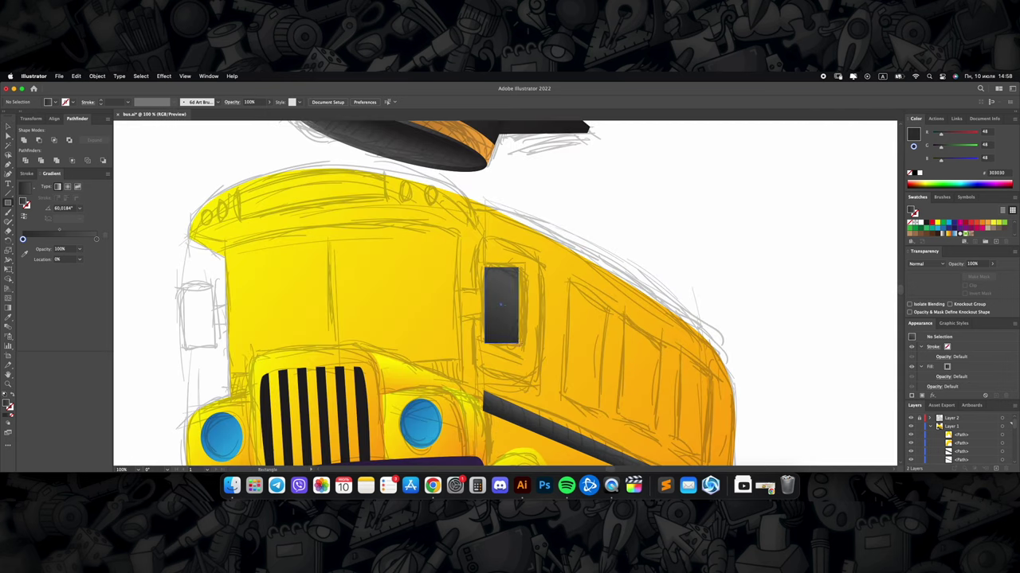
{"action": "key", "text": "ctrl+plus"}
{"action": "key", "text": "g"}
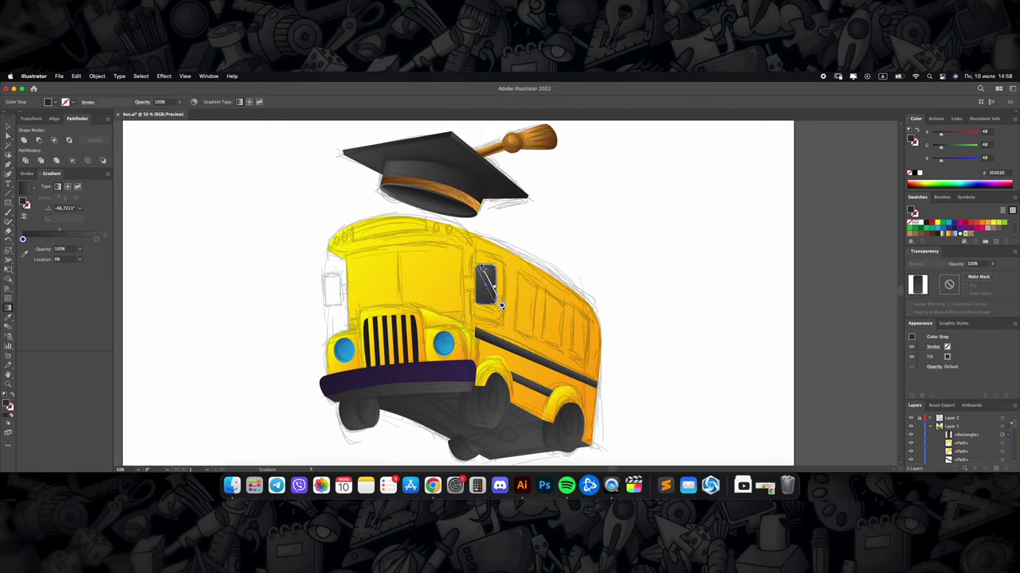
{"action": "key", "text": "v"}
{"action": "left_click_drag", "start_coordinate": [498, 263], "coordinate": [347, 267]}
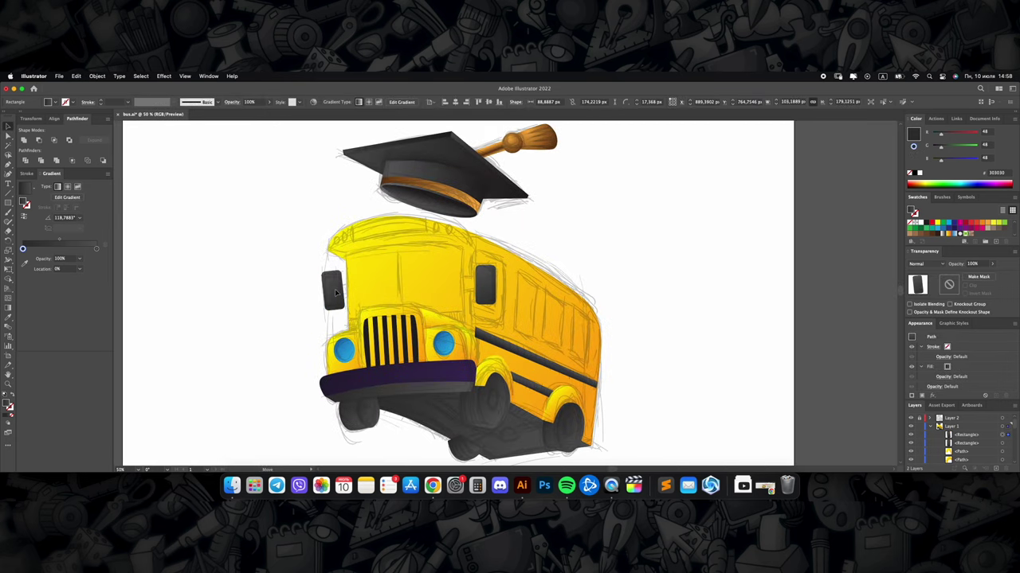
{"action": "key", "text": "ctrl+shift+a"}
{"action": "key", "text": "ctrl+minus"}
{"action": "key", "text": "ctrl+minus"}
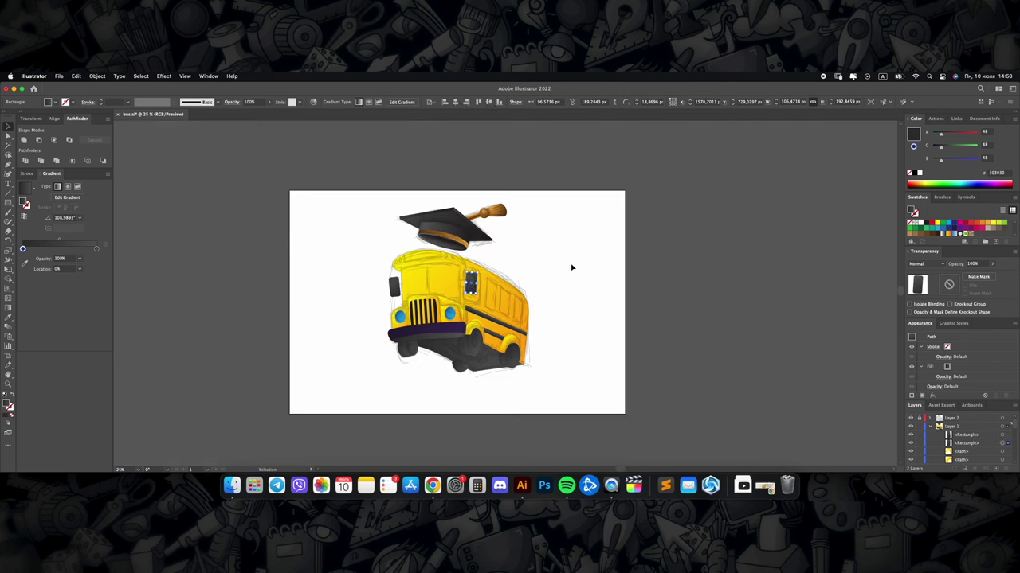
Step: Outline the four-cornered front windshield panel on the bus front
{"action": "key", "text": "ctrl+1"}
{"action": "left_click", "coordinate": [396, 255]}
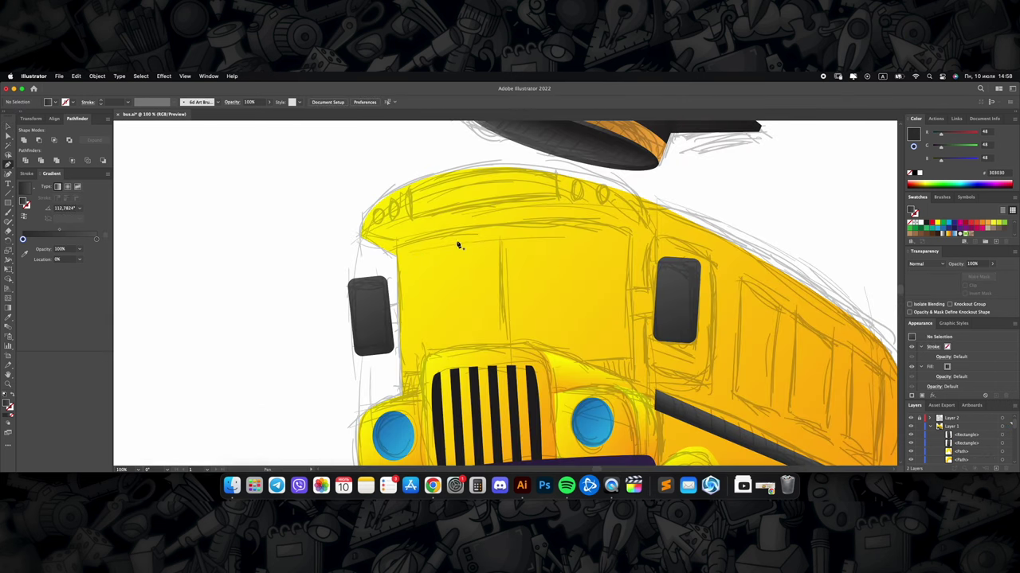
{"action": "left_click", "coordinate": [629, 236]}
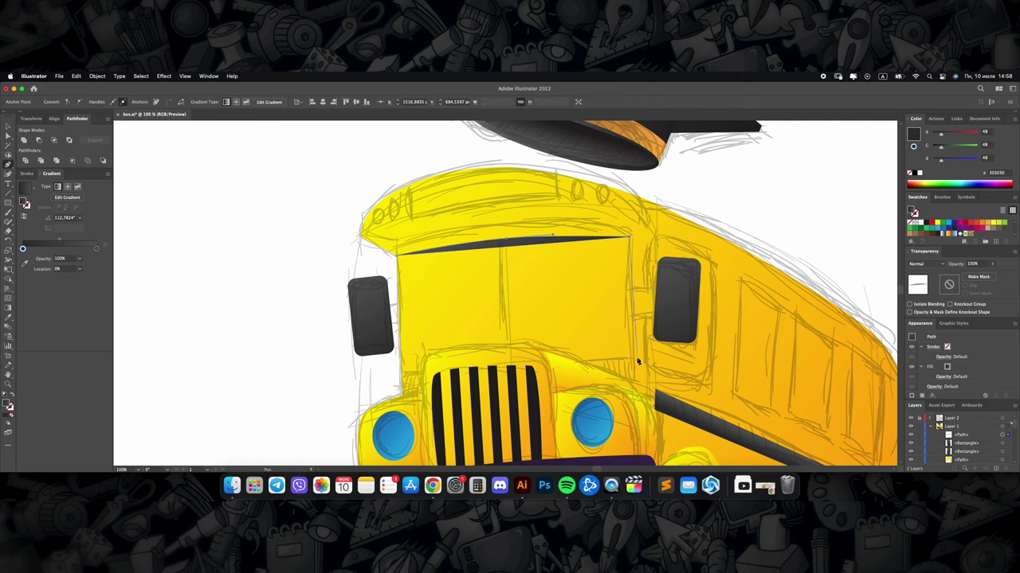
{"action": "left_click", "coordinate": [633, 360]}
{"action": "left_click", "coordinate": [400, 374]}
{"action": "left_click", "coordinate": [398, 259]}
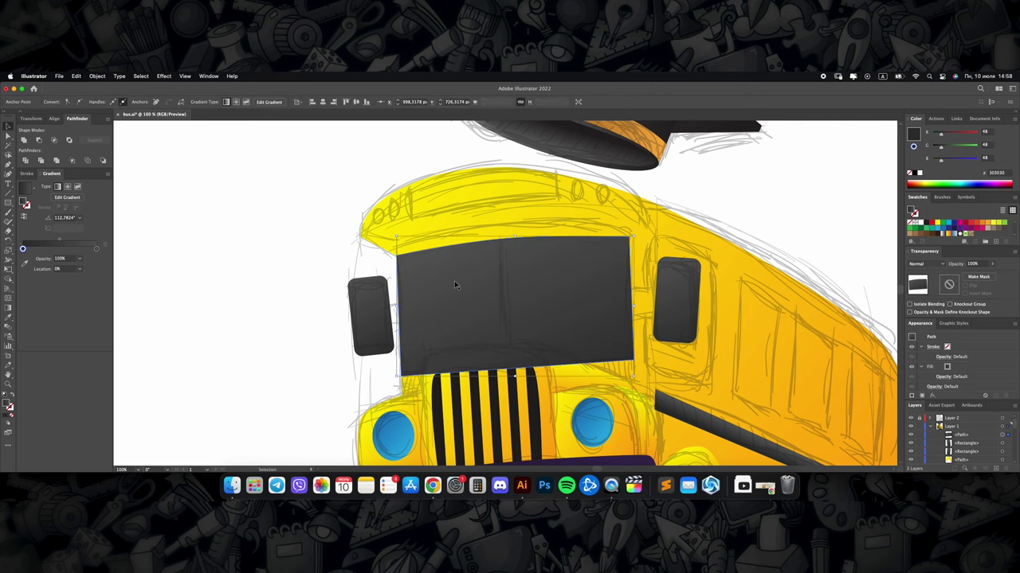
Step: Keep the windshield in front of the bus body and give it the blue window colour
{"action": "key", "text": "ctrl+shift+bracketleft"}
{"action": "left_click", "coordinate": [490, 302]}
{"action": "key", "text": "ctrl+z"}
{"action": "key", "text": "ctrl+minus"}
{"action": "key", "text": "ctrl+minus"}
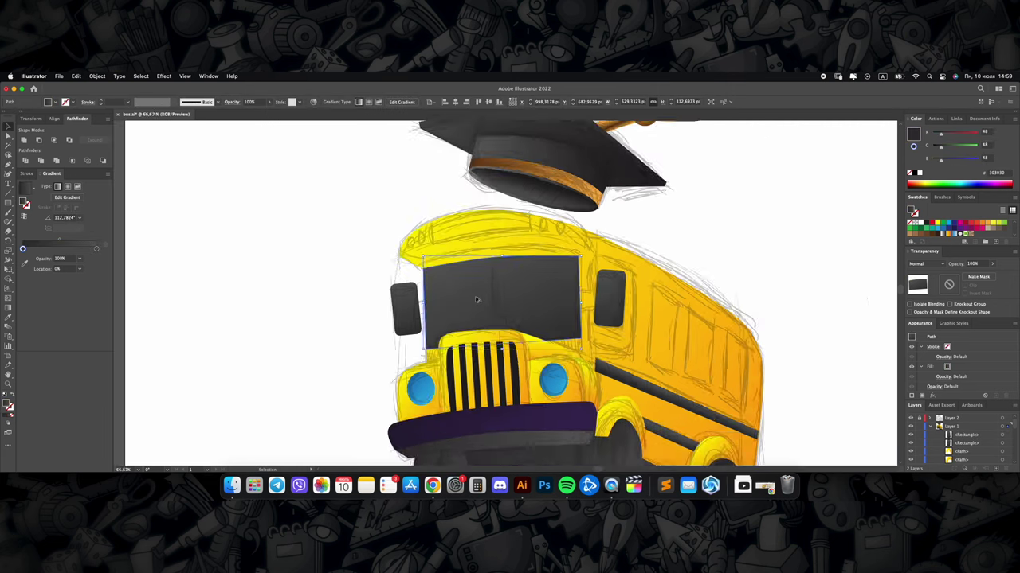
{"action": "left_click", "coordinate": [538, 356]}
{"action": "scroll", "coordinate": [538, 356], "scroll_direction": "down", "scroll_amount": 2}
Step: Make the door window blue and slant the side window's bottom edge
{"action": "scroll", "coordinate": [557, 303], "scroll_direction": "up", "scroll_amount": 4}
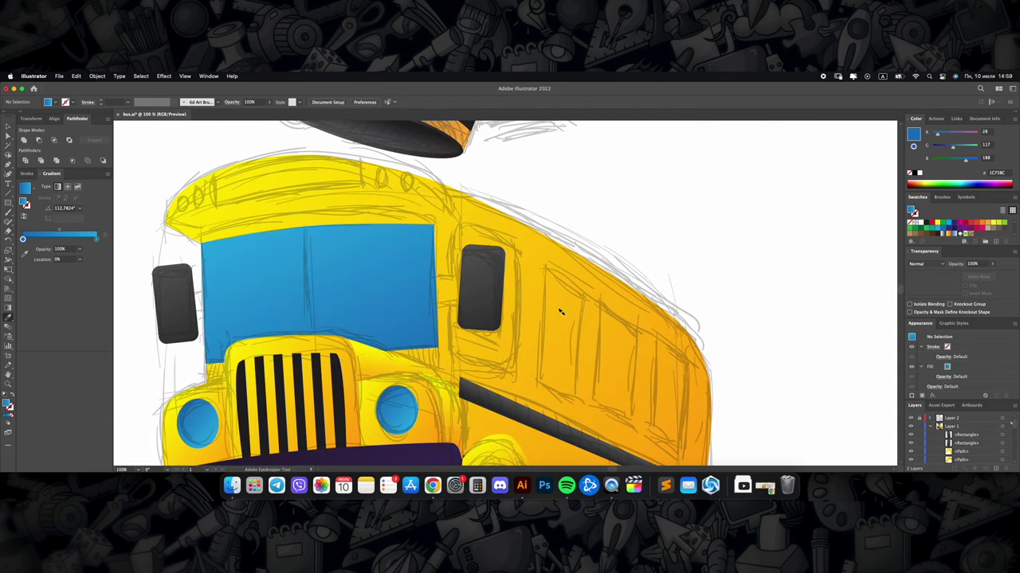
{"action": "scroll", "coordinate": [557, 303], "scroll_direction": "down", "scroll_amount": 2}
{"action": "left_click", "coordinate": [522, 328]}
{"action": "left_click", "coordinate": [532, 340]}
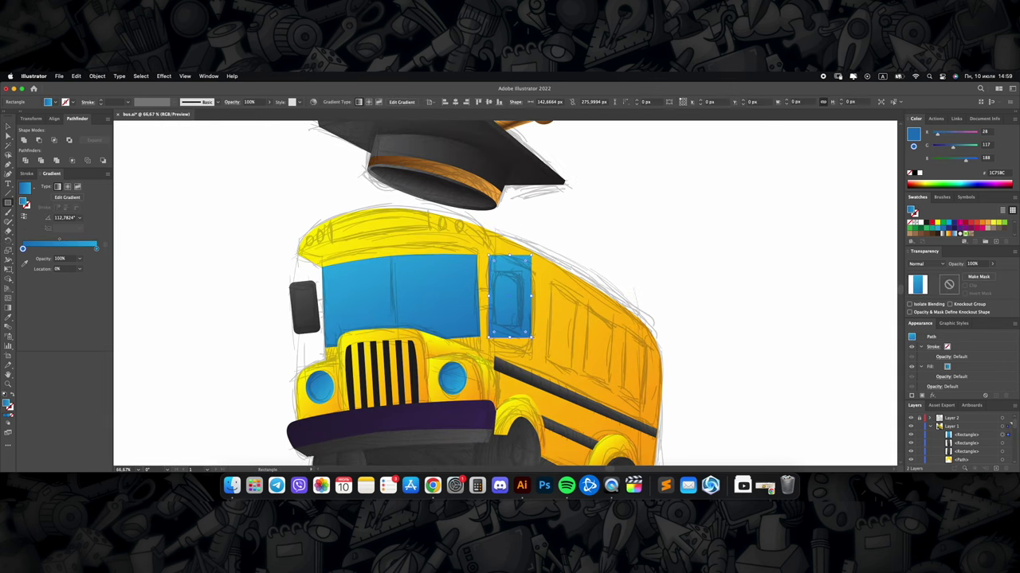
{"action": "key", "text": "a"}
{"action": "left_click_drag", "start_coordinate": [532, 339], "coordinate": [533, 359]}
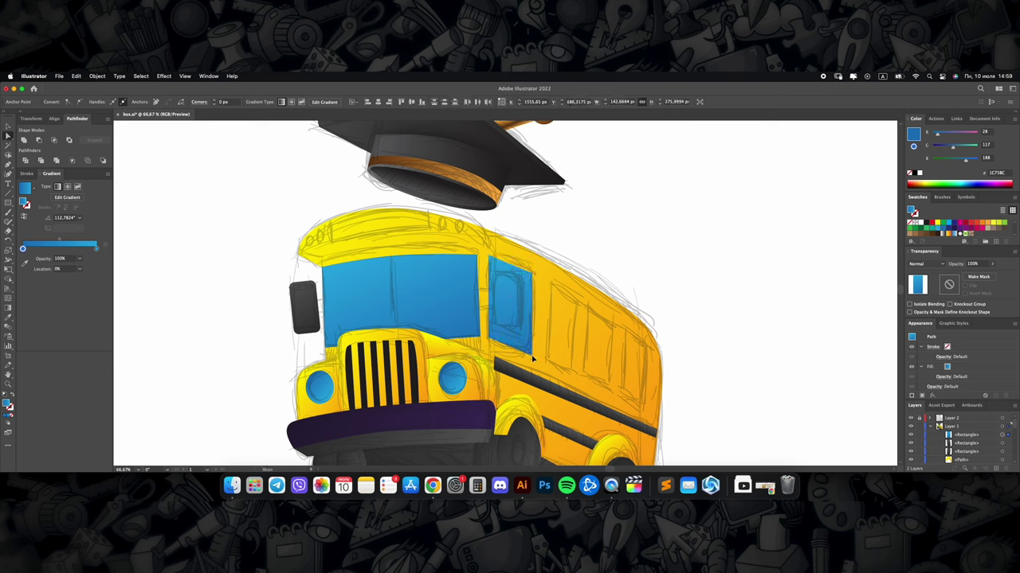
Step: Fill the next side window blue and narrow it by moving its anchors
{"action": "left_click", "coordinate": [580, 373]}
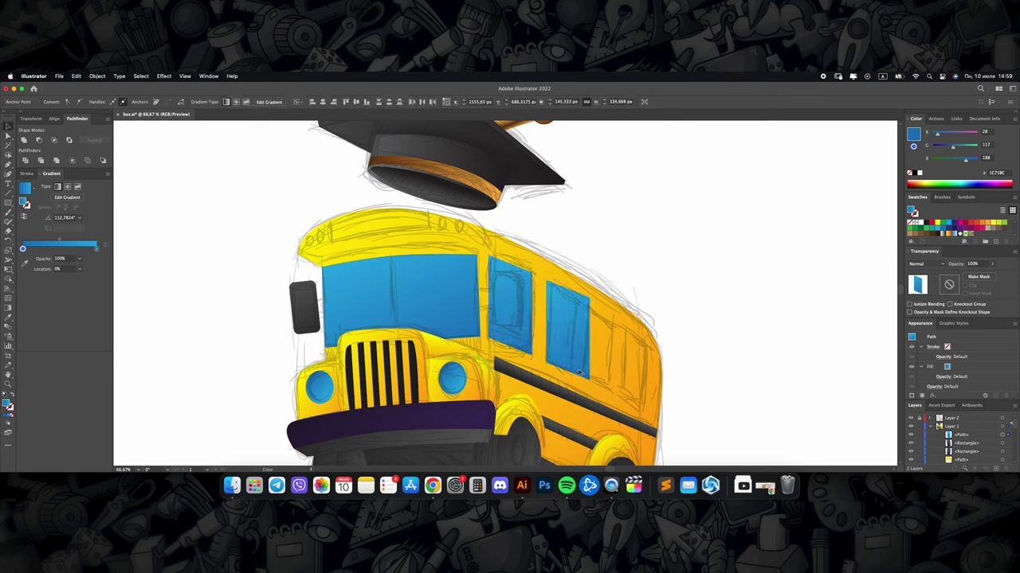
{"action": "key", "text": "a"}
{"action": "mouse_move", "coordinate": [591, 301]}
{"action": "left_mouse_down"}
{"action": "mouse_move", "coordinate": [578, 299]}
{"action": "mouse_move", "coordinate": [610, 297]}
{"action": "left_mouse_up"}
{"action": "key", "text": "super+d"}
{"action": "scroll", "coordinate": [591, 296], "scroll_direction": "down", "scroll_amount": 4}
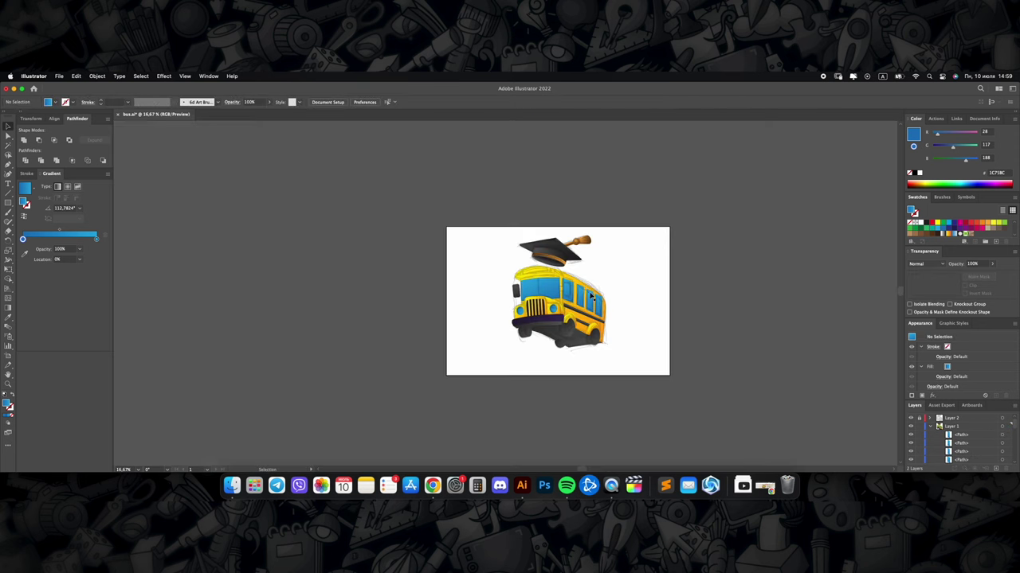
{"action": "scroll", "coordinate": [591, 297], "scroll_direction": "up", "scroll_amount": 5}
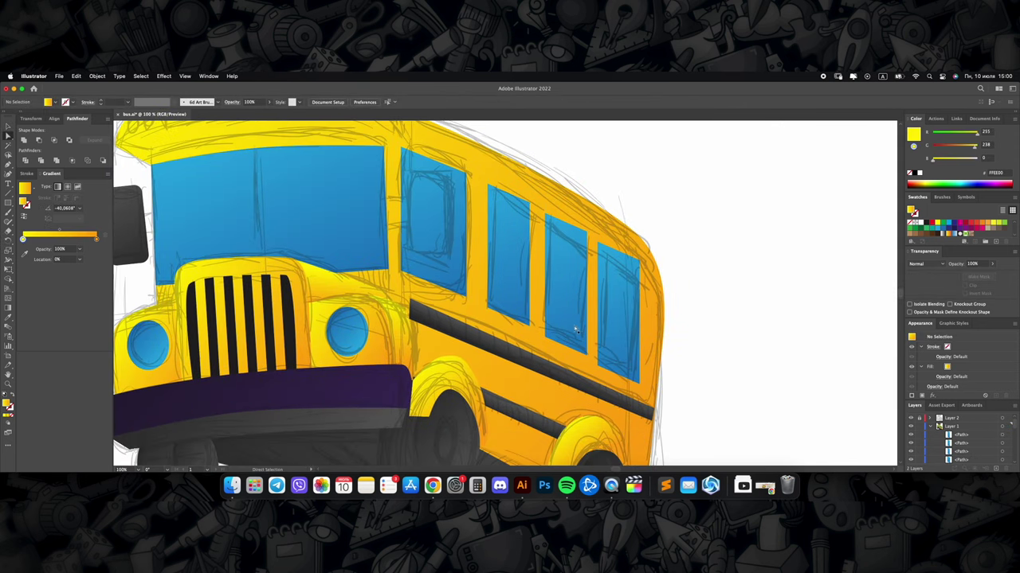
Step: Recolour the remaining side window shapes blue and draw a small dark mirror bracket
{"action": "left_click", "coordinate": [605, 319]}
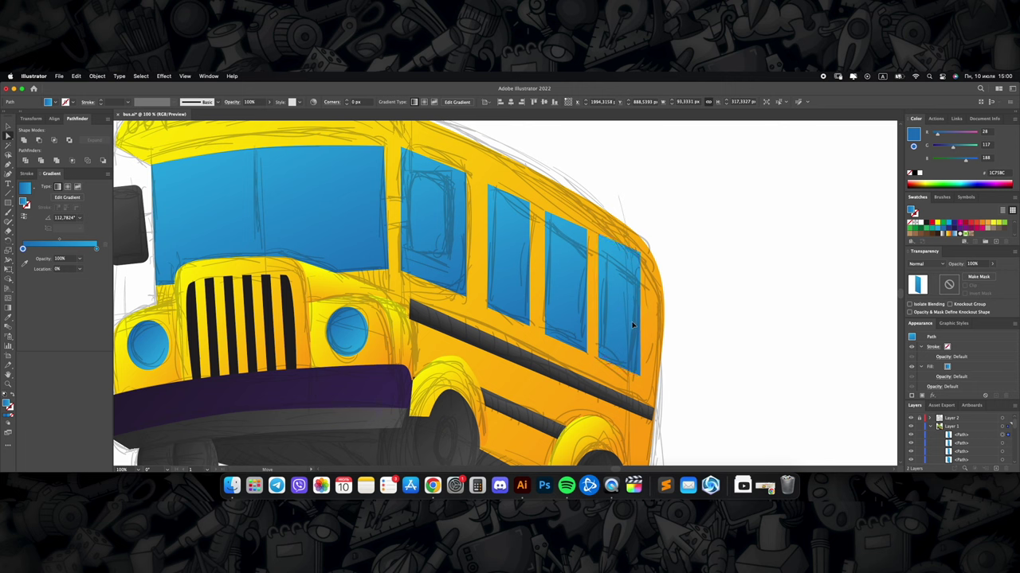
{"action": "scroll", "coordinate": [550, 293], "scroll_direction": "down", "scroll_amount": 5}
{"action": "scroll", "coordinate": [550, 294], "scroll_direction": "up", "scroll_amount": 3}
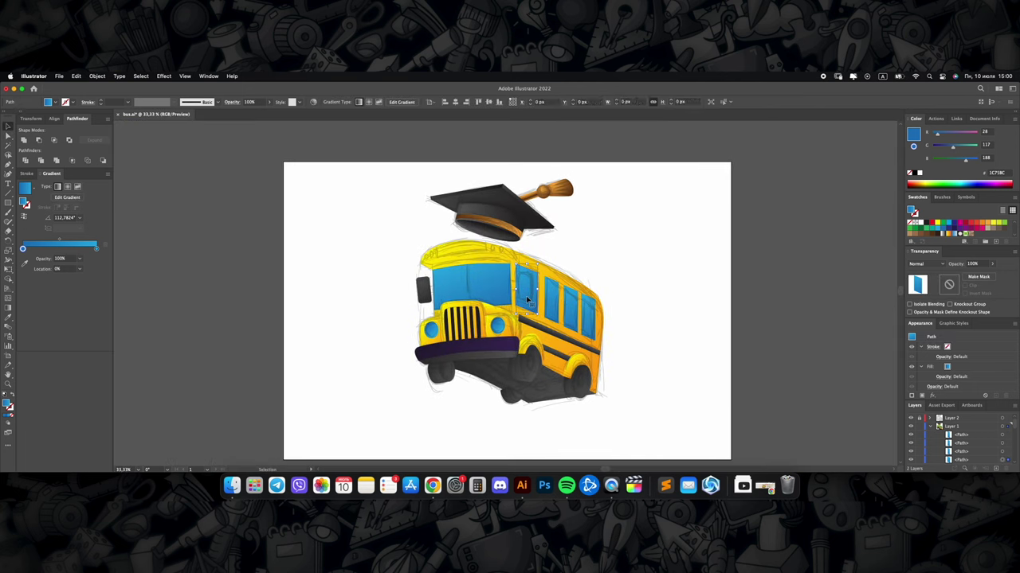
{"action": "left_click_drag", "start_coordinate": [516, 271], "coordinate": [534, 300]}
{"action": "scroll", "coordinate": [519, 289], "scroll_direction": "up", "scroll_amount": 2}
{"action": "scroll", "coordinate": [519, 289], "scroll_direction": "up", "scroll_amount": 2}
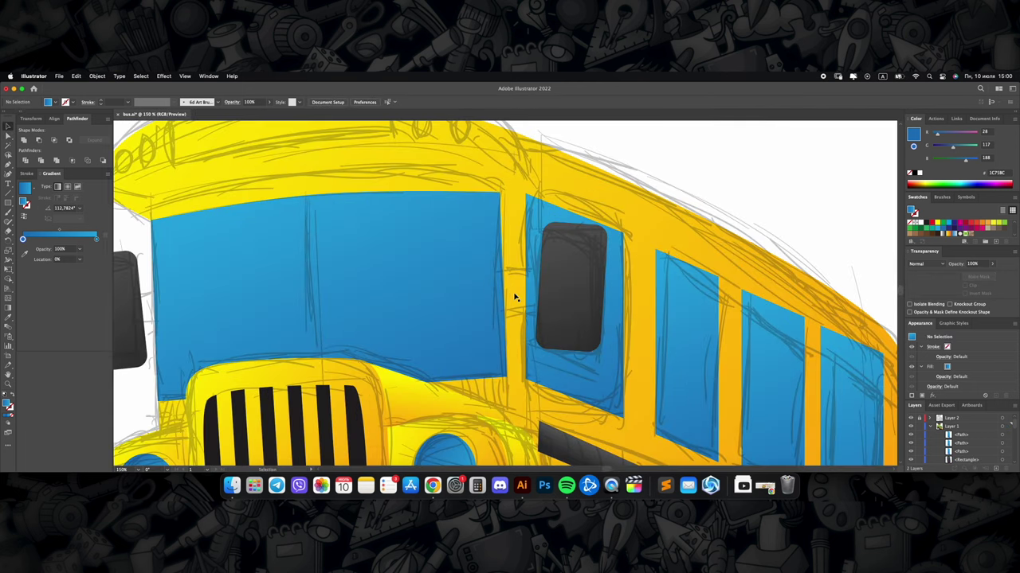
Step: Alt-drag a copy of the dark bracket rectangles over to the left side mirror
{"action": "left_click", "coordinate": [539, 272]}
{"action": "scroll", "coordinate": [534, 271], "scroll_direction": "down", "scroll_amount": 1}
{"action": "scroll", "coordinate": [550, 239], "scroll_direction": "down", "scroll_amount": 2}
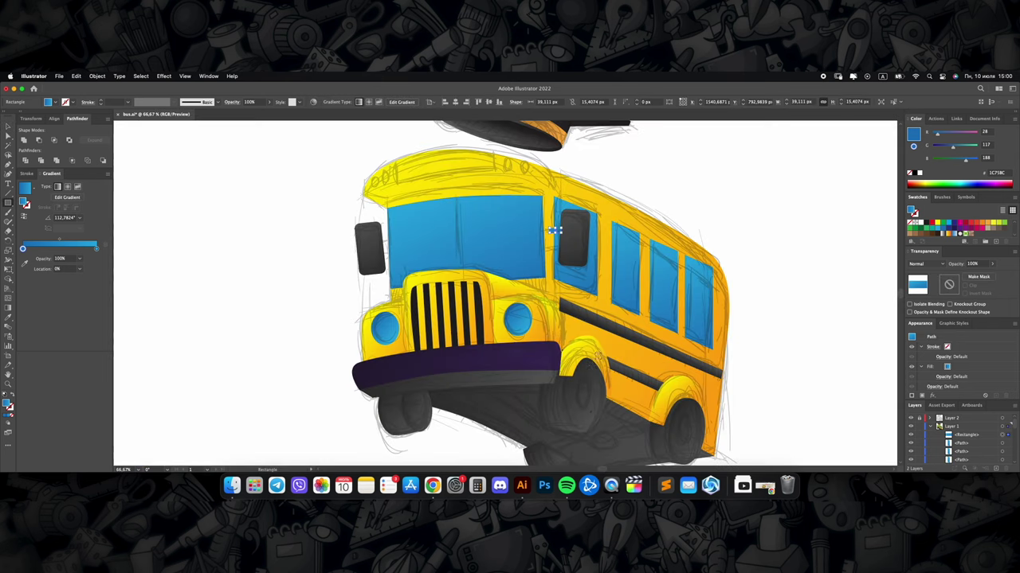
{"action": "scroll", "coordinate": [558, 232], "scroll_direction": "up", "scroll_amount": 2}
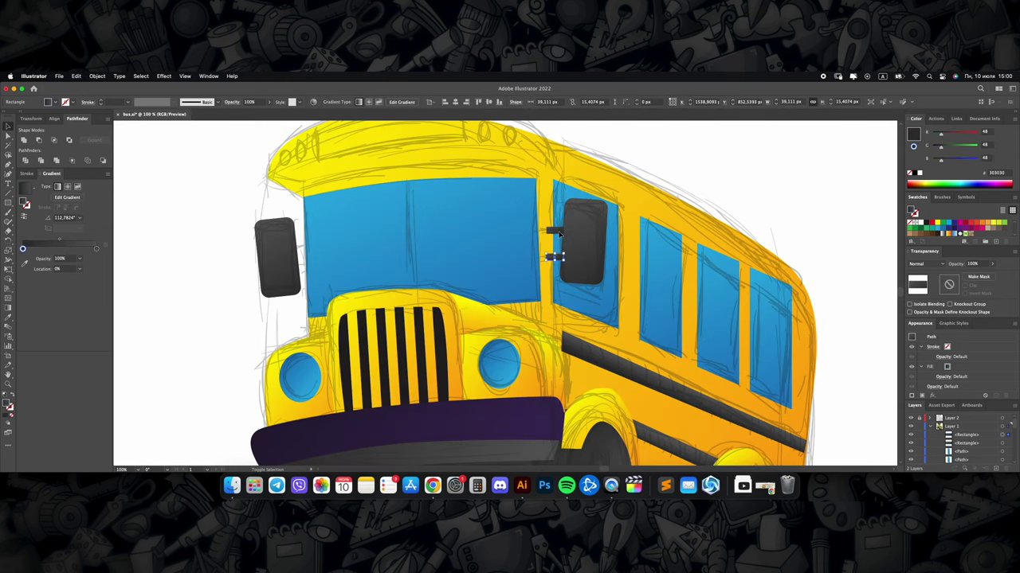
{"action": "left_click_drag", "start_coordinate": [558, 233], "coordinate": [301, 249]}
{"action": "scroll", "coordinate": [446, 243], "scroll_direction": "down", "scroll_amount": 1}
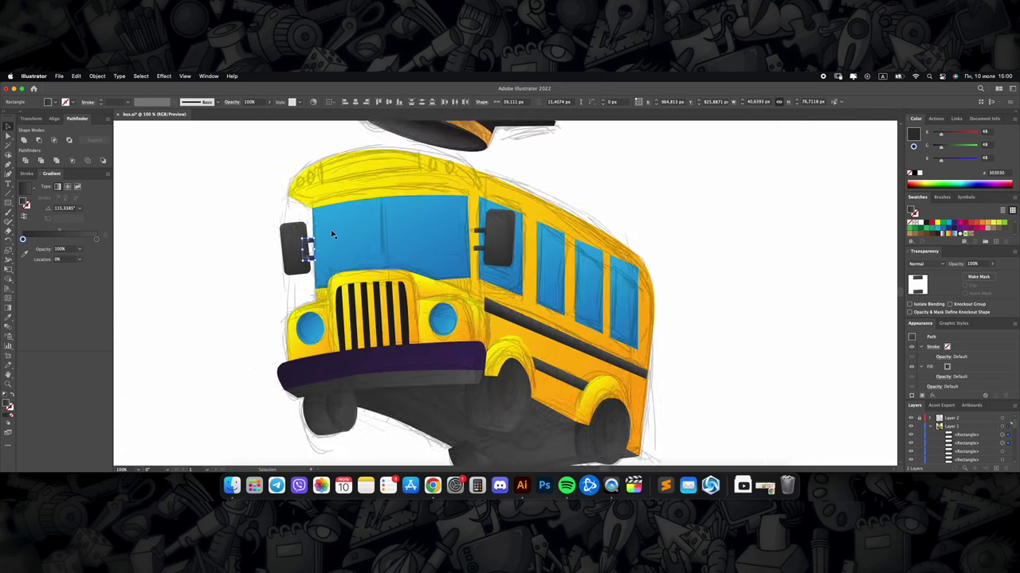
{"action": "scroll", "coordinate": [586, 235], "scroll_direction": "down", "scroll_amount": 1}
{"action": "left_click", "coordinate": [585, 235]}
{"action": "scroll", "coordinate": [462, 238], "scroll_direction": "up", "scroll_amount": 1}
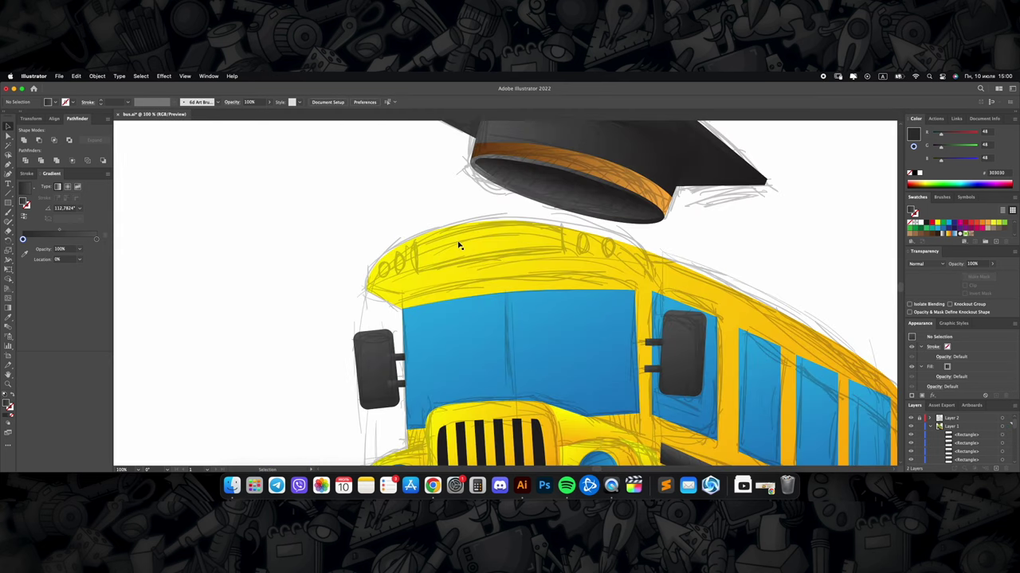
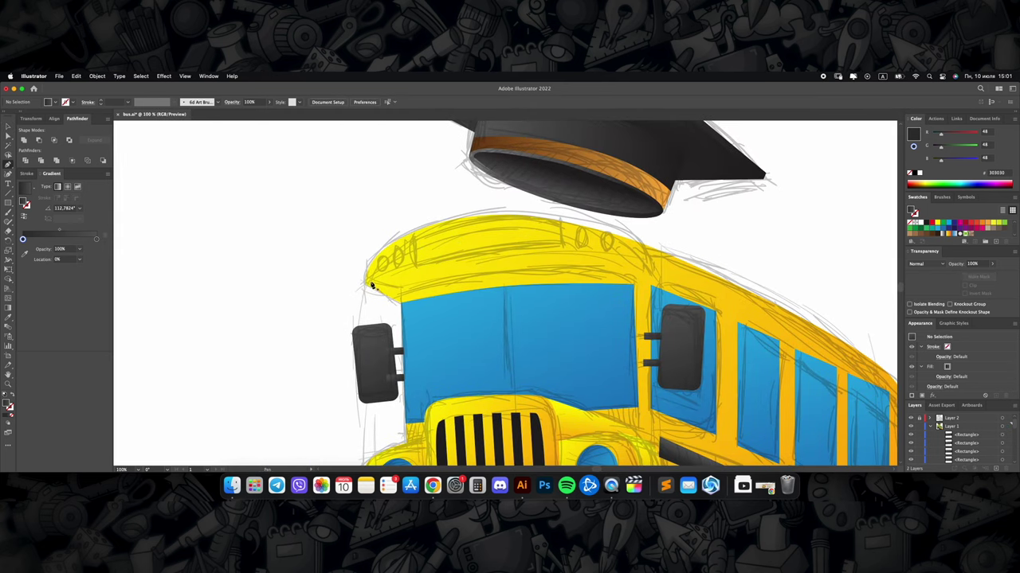
Step: Draw a closed visor outline along the front edge of the bus roof
{"action": "left_click", "coordinate": [371, 285]}
{"action": "left_click", "coordinate": [555, 253]}
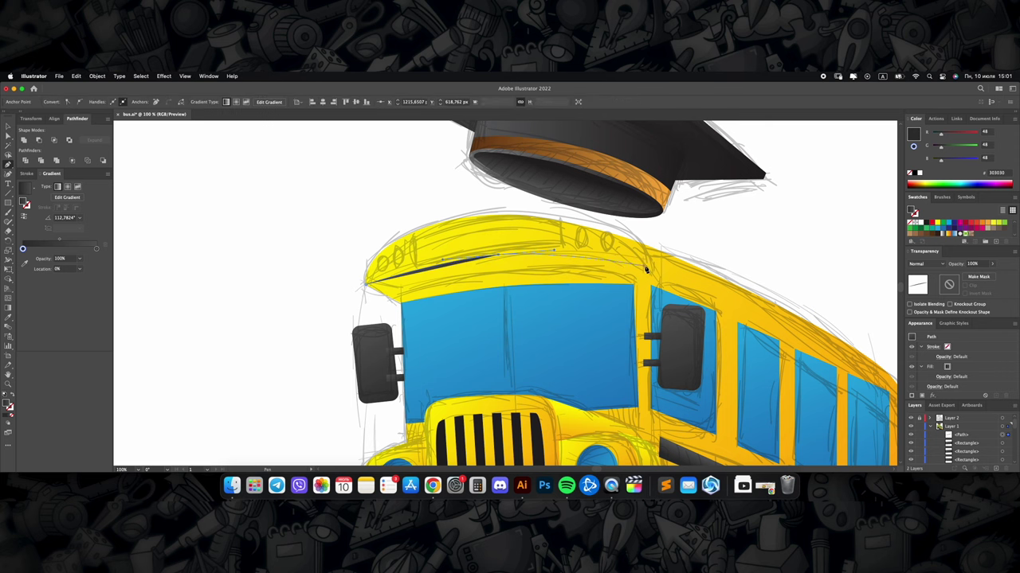
{"action": "left_click", "coordinate": [644, 268]}
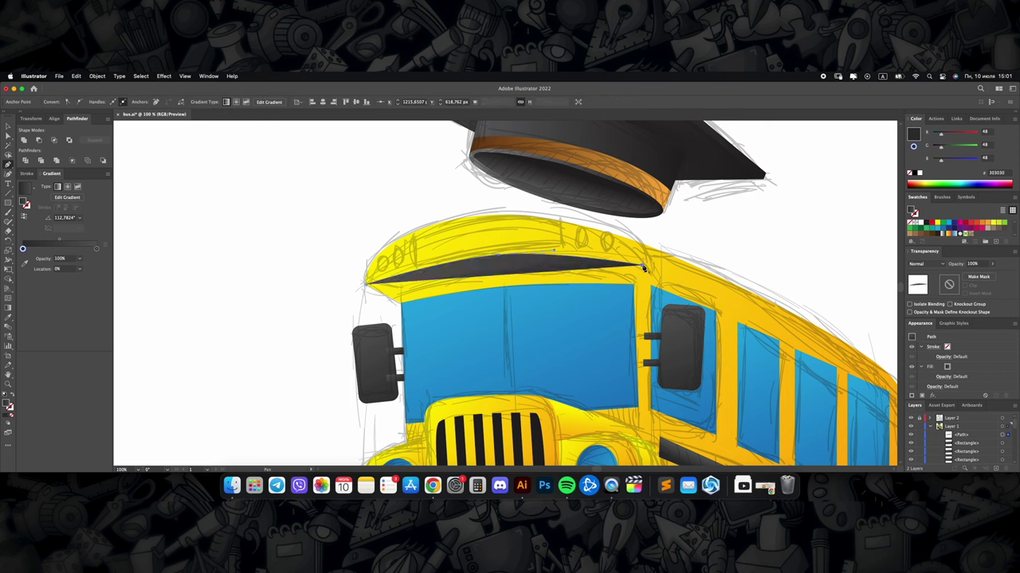
{"action": "left_click", "coordinate": [546, 215]}
{"action": "left_click", "coordinate": [446, 216]}
{"action": "left_click", "coordinate": [370, 263]}
{"action": "scroll", "coordinate": [505, 261], "scroll_direction": "down", "scroll_amount": 3}
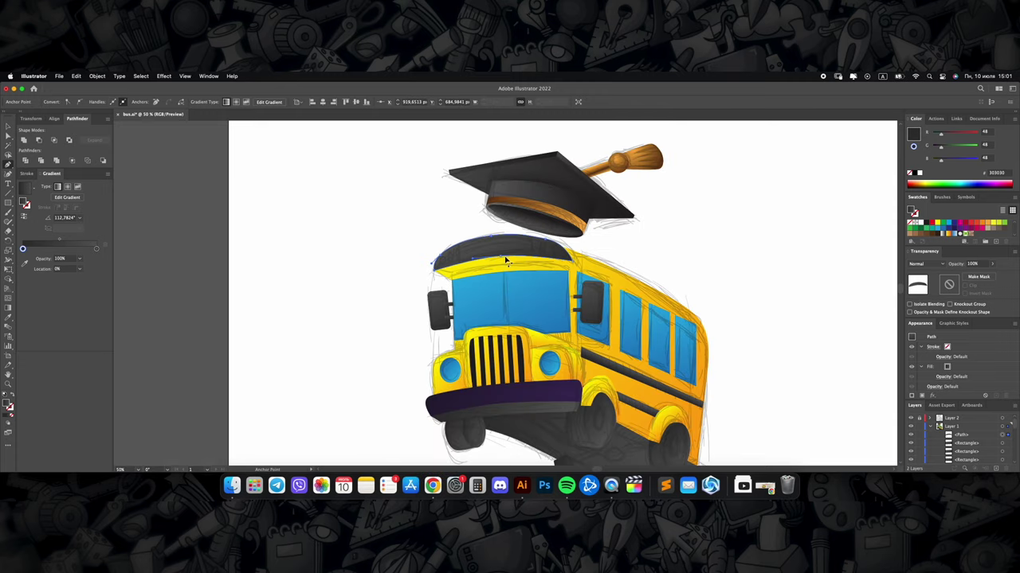
{"action": "scroll", "coordinate": [505, 261], "scroll_direction": "up", "scroll_amount": 5}
{"action": "scroll", "coordinate": [555, 228], "scroll_direction": "down", "scroll_amount": 3}
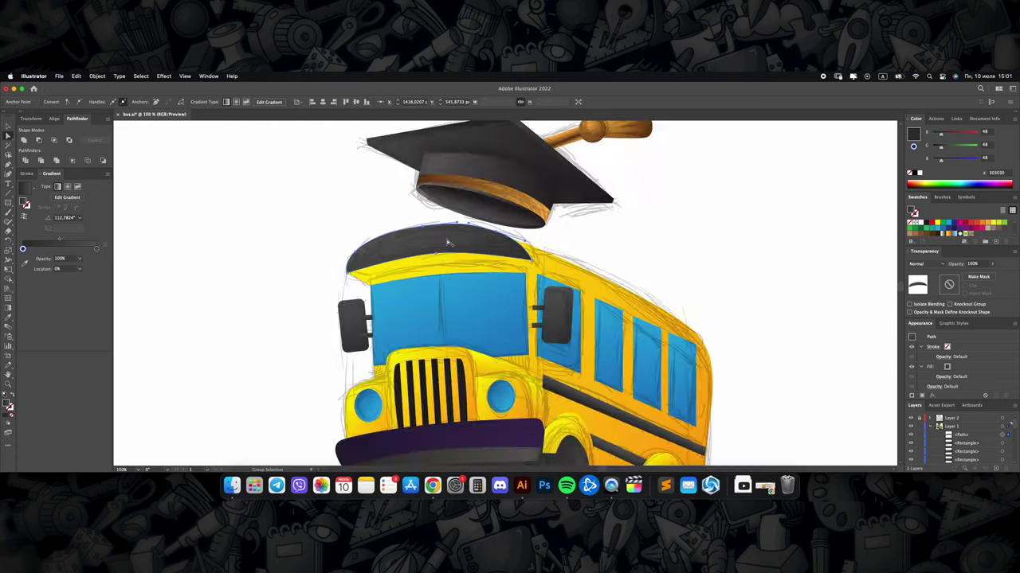
{"action": "scroll", "coordinate": [448, 242], "scroll_direction": "down", "scroll_amount": 1}
Step: Shade the bus roof with a yellow-to-orange gradient
{"action": "key", "text": "g"}
{"action": "left_click_drag", "start_coordinate": [430, 200], "coordinate": [567, 236]}
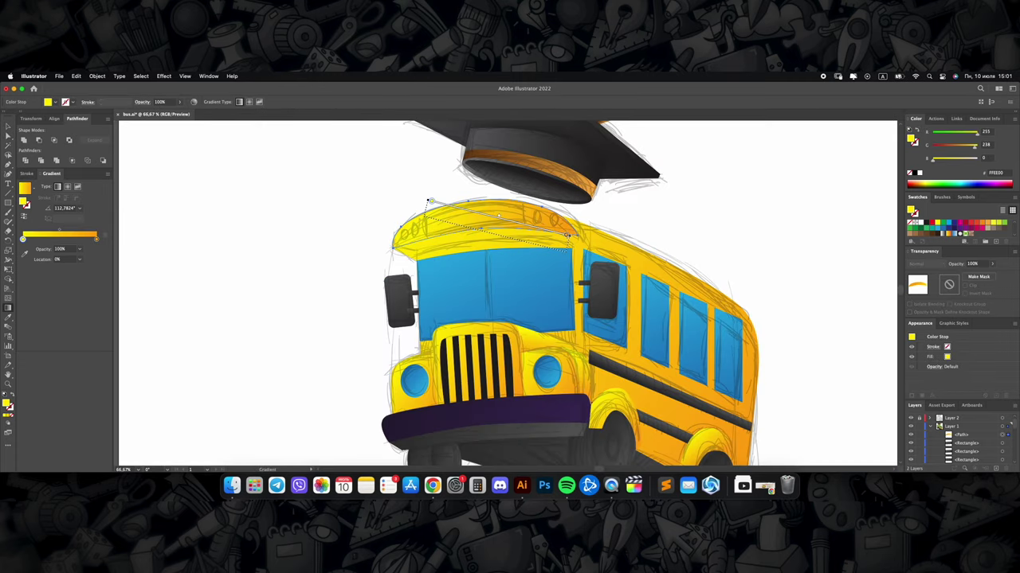
{"action": "scroll", "coordinate": [426, 255], "scroll_direction": "up", "scroll_amount": 1}
{"action": "key", "text": "v"}
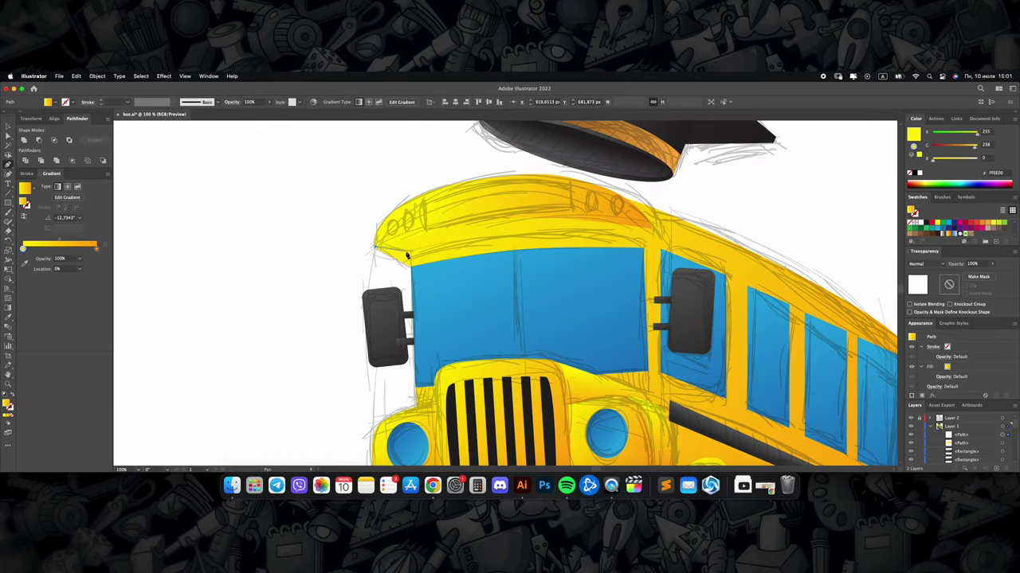
{"action": "left_click", "coordinate": [409, 260]}
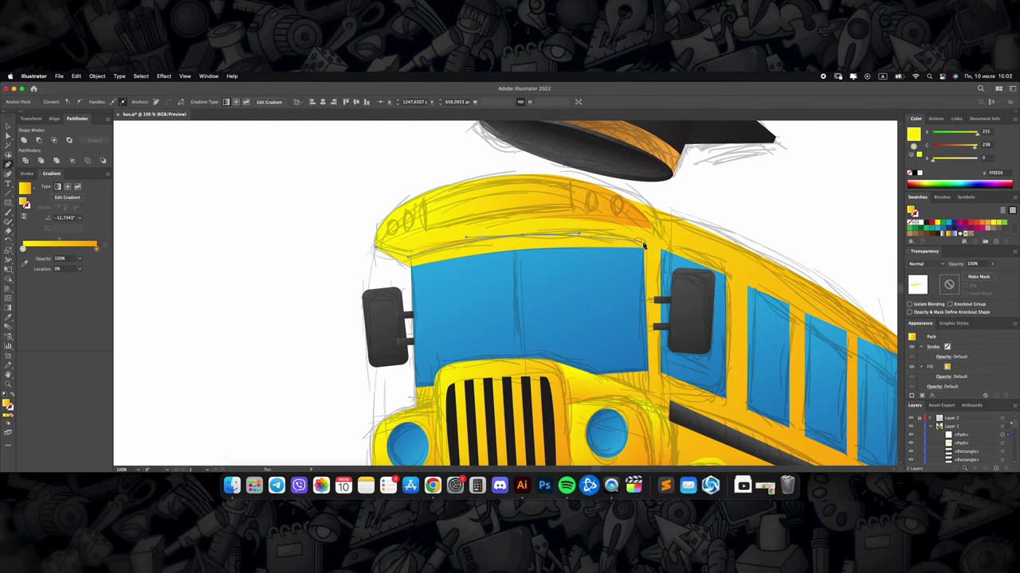
{"action": "key", "text": "g"}
{"action": "left_click_drag", "start_coordinate": [470, 204], "coordinate": [512, 231]}
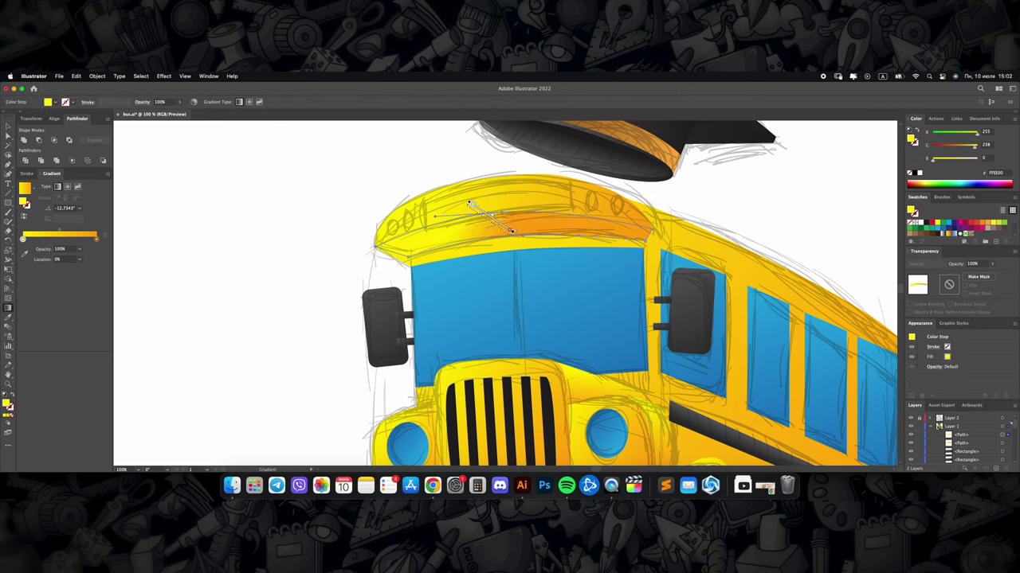
Step: Darken the visor to olive with Recolor Artwork, keeping the darker shade
{"action": "key", "text": "v"}
{"action": "left_click", "coordinate": [312, 101]}
{"action": "left_click_drag", "start_coordinate": [516, 388], "coordinate": [504, 388]}
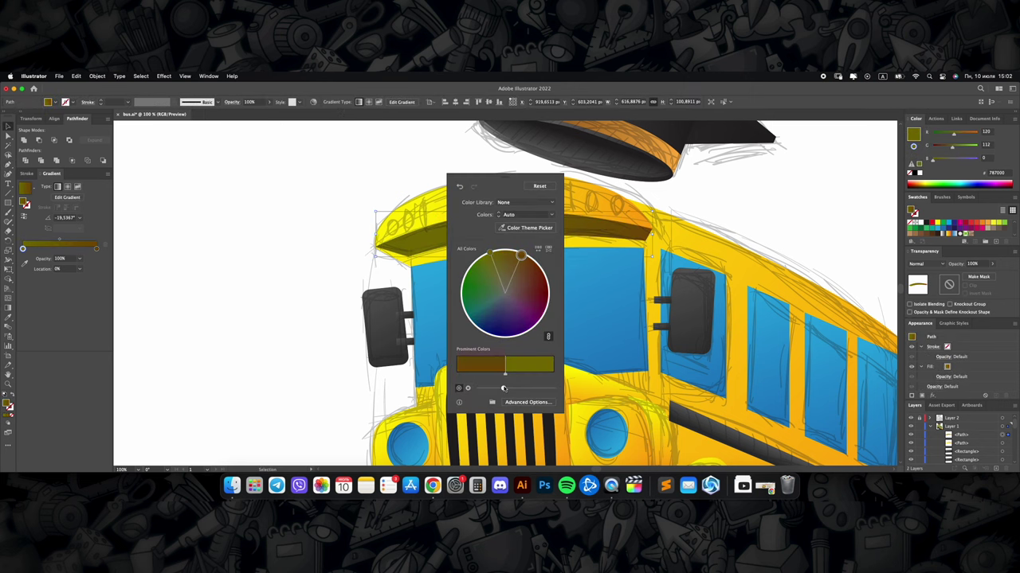
{"action": "key", "text": "Return"}
{"action": "scroll", "coordinate": [502, 237], "scroll_direction": "down", "scroll_amount": 5}
{"action": "scroll", "coordinate": [501, 237], "scroll_direction": "up", "scroll_amount": 3}
{"action": "scroll", "coordinate": [502, 238], "scroll_direction": "up", "scroll_amount": 3}
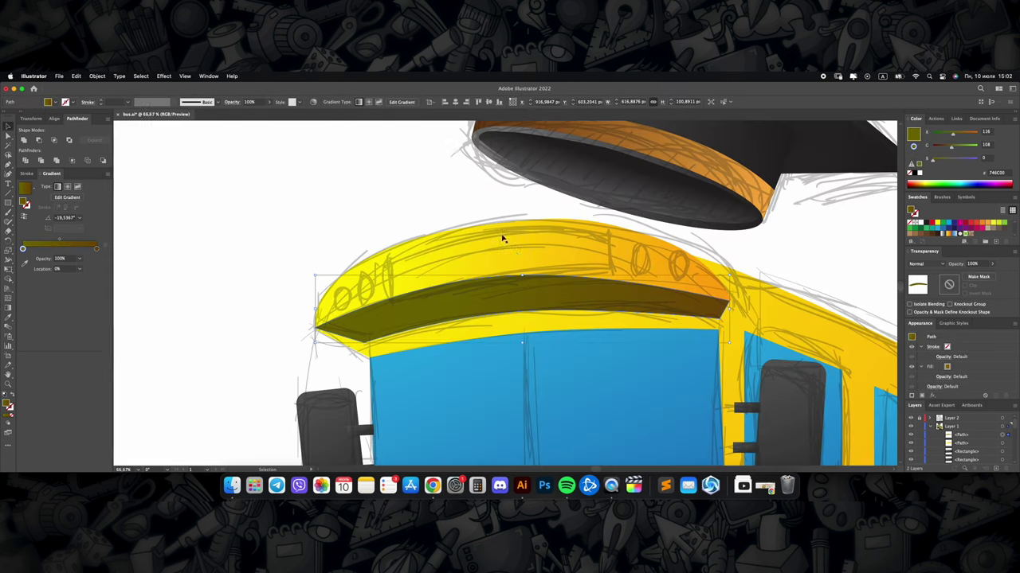
{"action": "key", "text": "ctrl+z"}
{"action": "key", "text": "ctrl+shift+z"}
{"action": "key", "text": "ctrl+0"}
{"action": "left_click", "coordinate": [563, 238]}
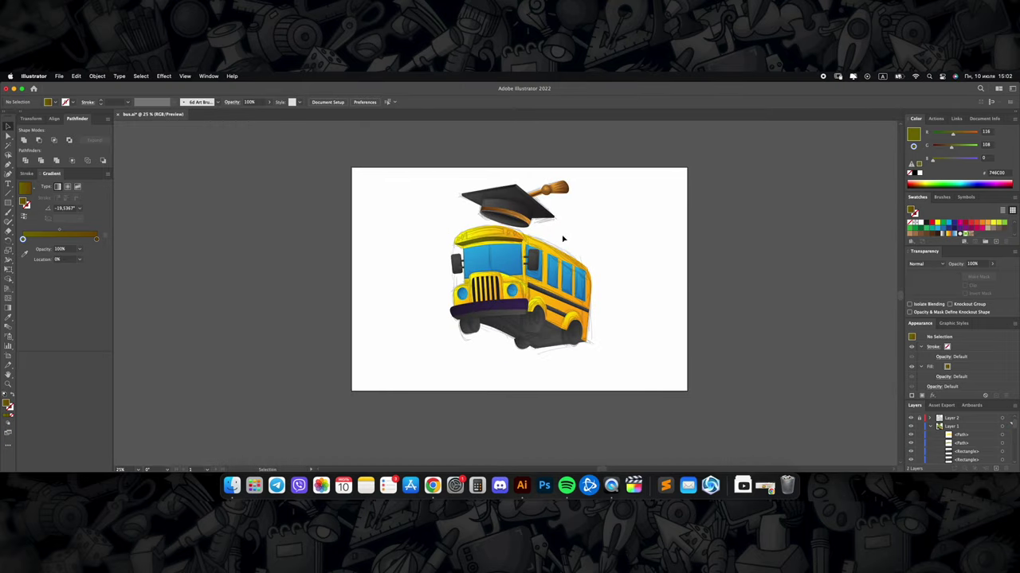
{"action": "scroll", "coordinate": [562, 238], "scroll_direction": "up", "scroll_amount": 3}
{"action": "scroll", "coordinate": [486, 259], "scroll_direction": "up", "scroll_amount": 2}
{"action": "key", "text": "p"}
{"action": "scroll", "coordinate": [407, 280], "scroll_direction": "up", "scroll_amount": 2}
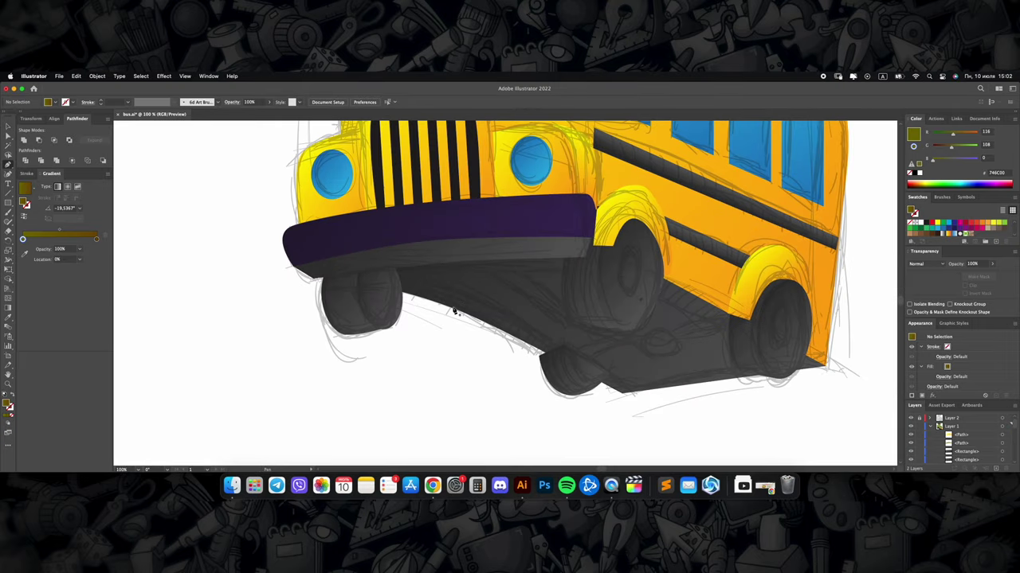
{"action": "scroll", "coordinate": [454, 311], "scroll_direction": "down", "scroll_amount": 3}
{"action": "scroll", "coordinate": [440, 311], "scroll_direction": "up", "scroll_amount": 2}
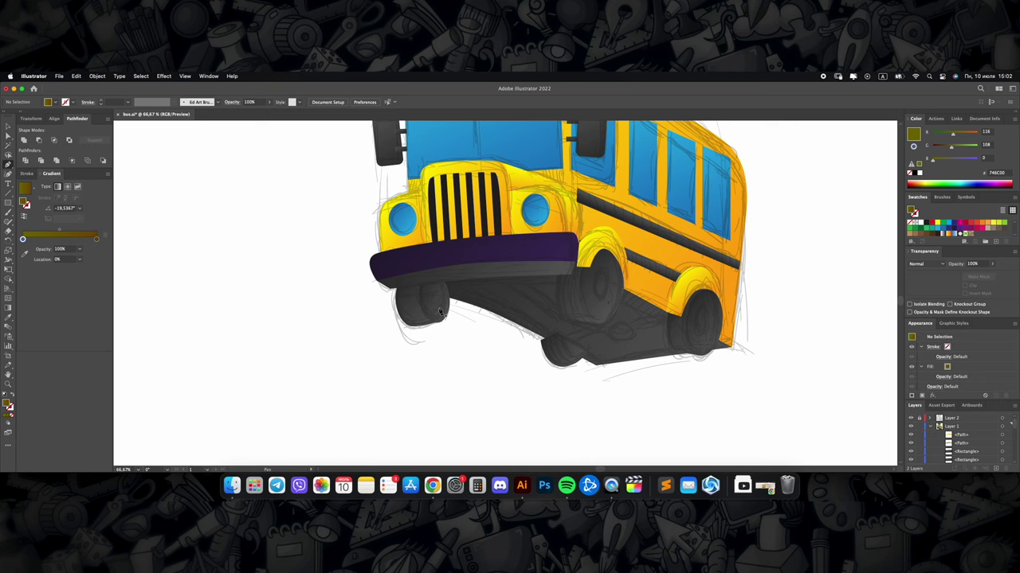
{"action": "scroll", "coordinate": [456, 304], "scroll_direction": "down", "scroll_amount": 2}
{"action": "scroll", "coordinate": [478, 315], "scroll_direction": "down", "scroll_amount": 2}
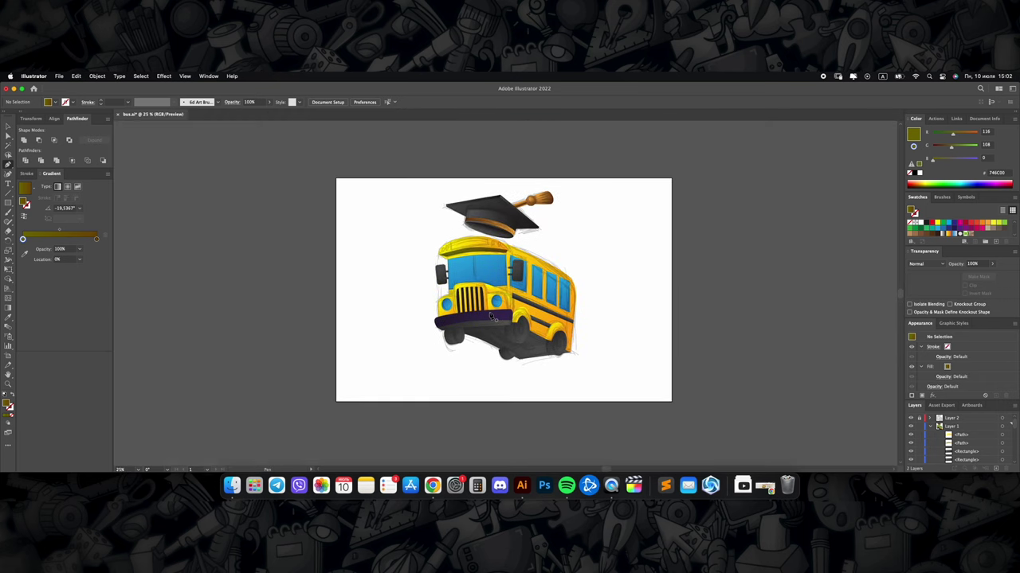
{"action": "scroll", "coordinate": [498, 319], "scroll_direction": "up", "scroll_amount": 2}
{"action": "scroll", "coordinate": [514, 325], "scroll_direction": "down", "scroll_amount": 1}
{"action": "left_click", "coordinate": [912, 422]}
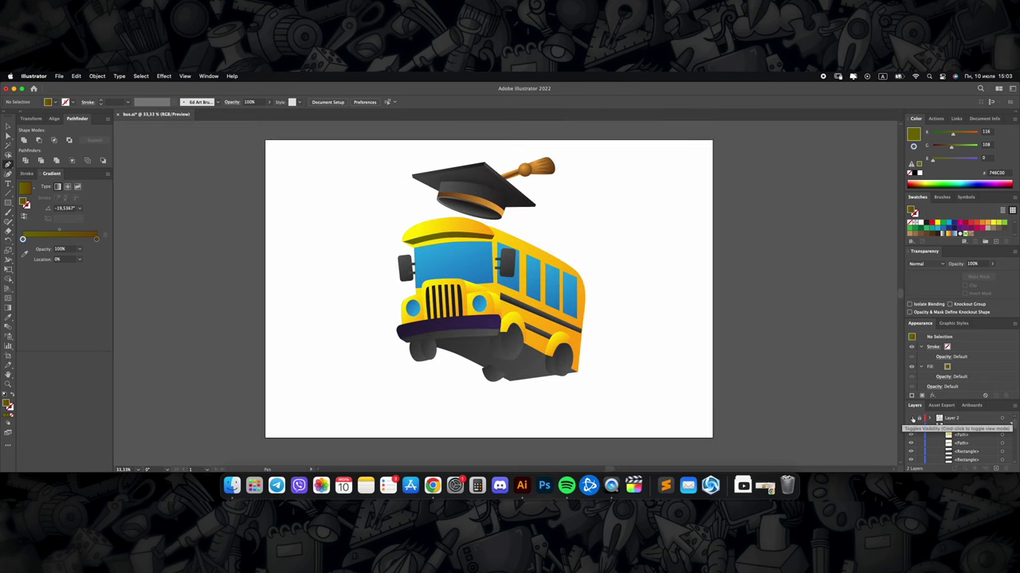
{"action": "left_click", "coordinate": [912, 421]}
{"action": "left_click", "coordinate": [912, 422]}
{"action": "left_click", "coordinate": [912, 421]}
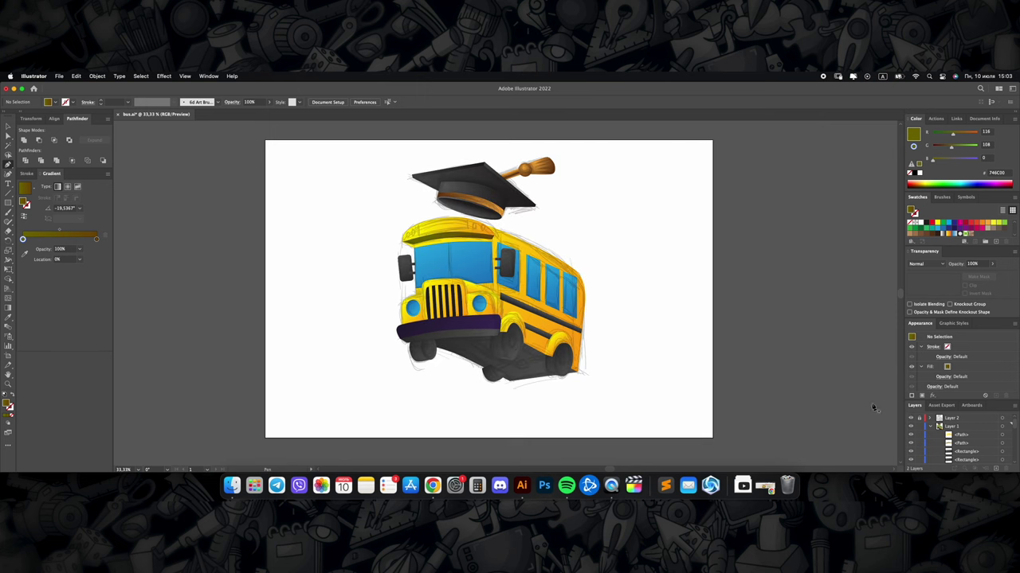
{"action": "scroll", "coordinate": [582, 297], "scroll_direction": "up", "scroll_amount": 3}
{"action": "left_click", "coordinate": [582, 297]}
Step: Adjust a corner anchor point of the rear window with Direct Selection
{"action": "key", "text": "a"}
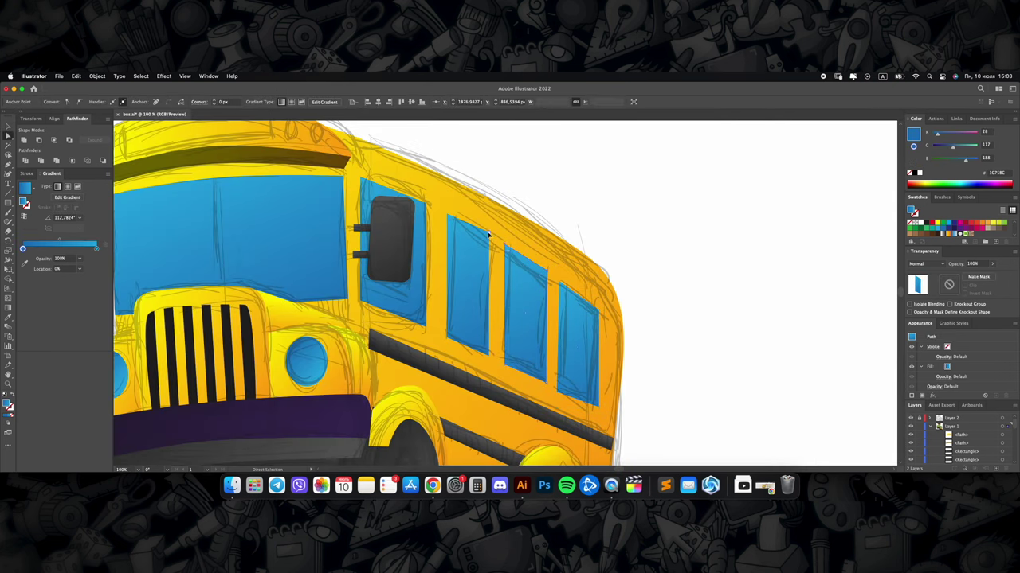
{"action": "left_click", "coordinate": [597, 268]}
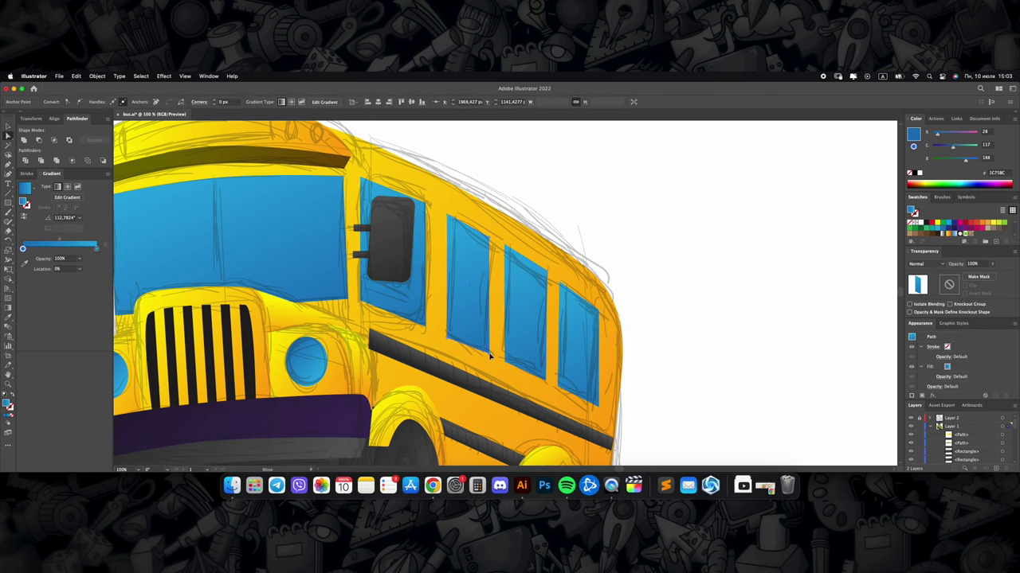
{"action": "key", "text": "super+0"}
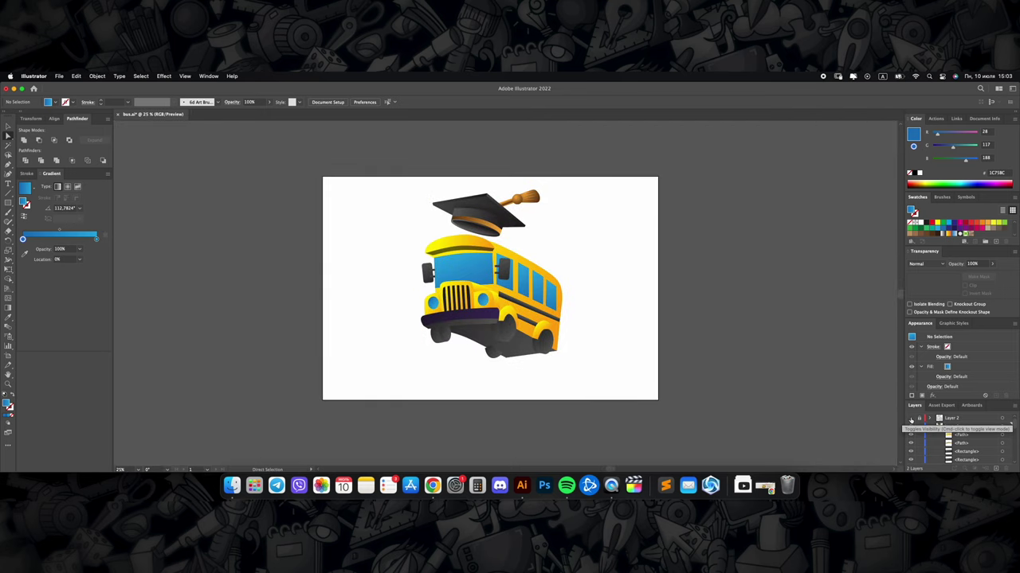
{"action": "scroll", "coordinate": [478, 319], "scroll_direction": "up", "scroll_amount": 5}
{"action": "left_click", "coordinate": [478, 374]}
{"action": "scroll", "coordinate": [478, 359], "scroll_direction": "down", "scroll_amount": 5}
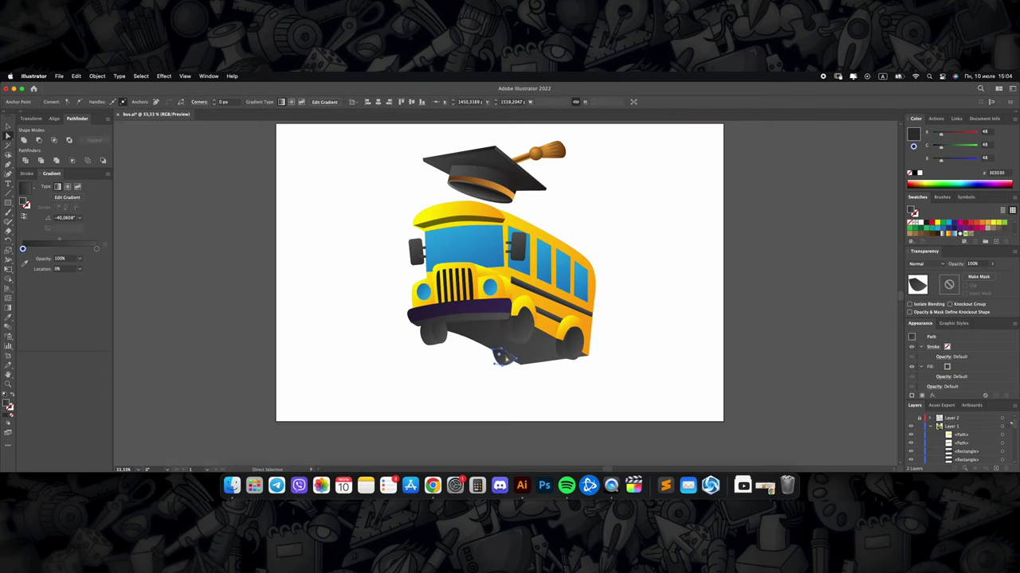
{"action": "scroll", "coordinate": [474, 319], "scroll_direction": "up", "scroll_amount": 3}
{"action": "scroll", "coordinate": [474, 318], "scroll_direction": "down", "scroll_amount": 2}
{"action": "key", "text": "shift+super+a"}
{"action": "scroll", "coordinate": [485, 295], "scroll_direction": "up", "scroll_amount": 2}
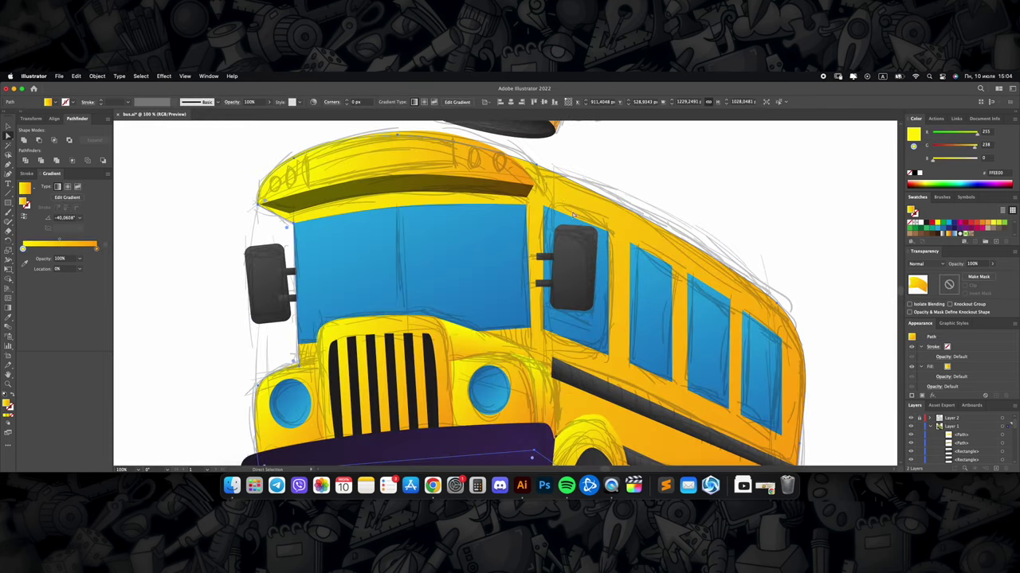
{"action": "scroll", "coordinate": [494, 282], "scroll_direction": "up", "scroll_amount": 2}
Step: Draw a thin rectangle between the windshield panes and give it the yellow gradient
{"action": "key", "text": "m"}
{"action": "left_click_drag", "start_coordinate": [417, 221], "coordinate": [430, 334]}
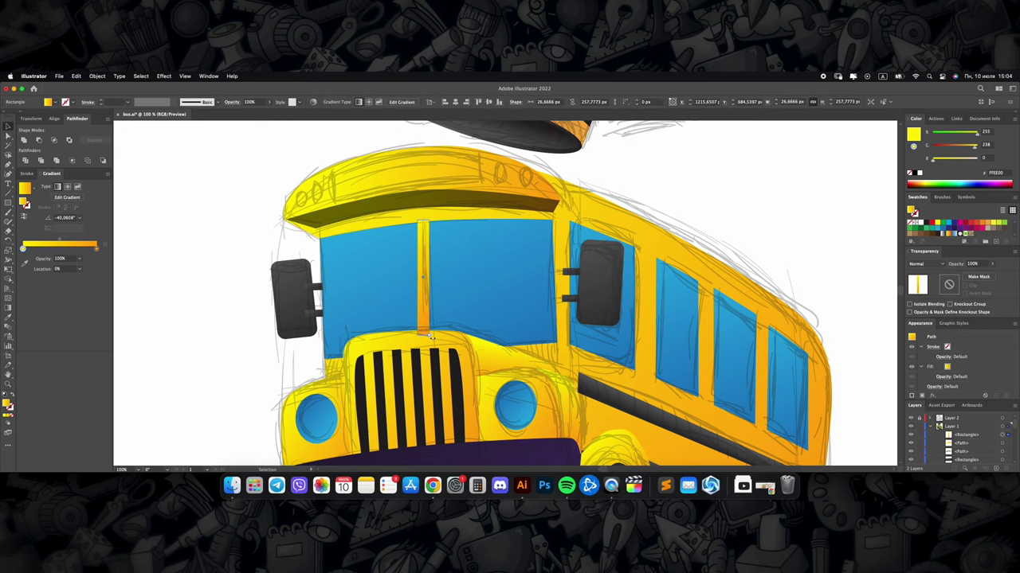
{"action": "key", "text": "g"}
{"action": "scroll", "coordinate": [427, 333], "scroll_direction": "down", "scroll_amount": 2}
{"action": "scroll", "coordinate": [405, 268], "scroll_direction": "down", "scroll_amount": 2}
{"action": "scroll", "coordinate": [404, 323], "scroll_direction": "up", "scroll_amount": 1}
Step: Shade the roof stripe with an orange gradient
{"action": "scroll", "coordinate": [403, 323], "scroll_direction": "up", "scroll_amount": 1}
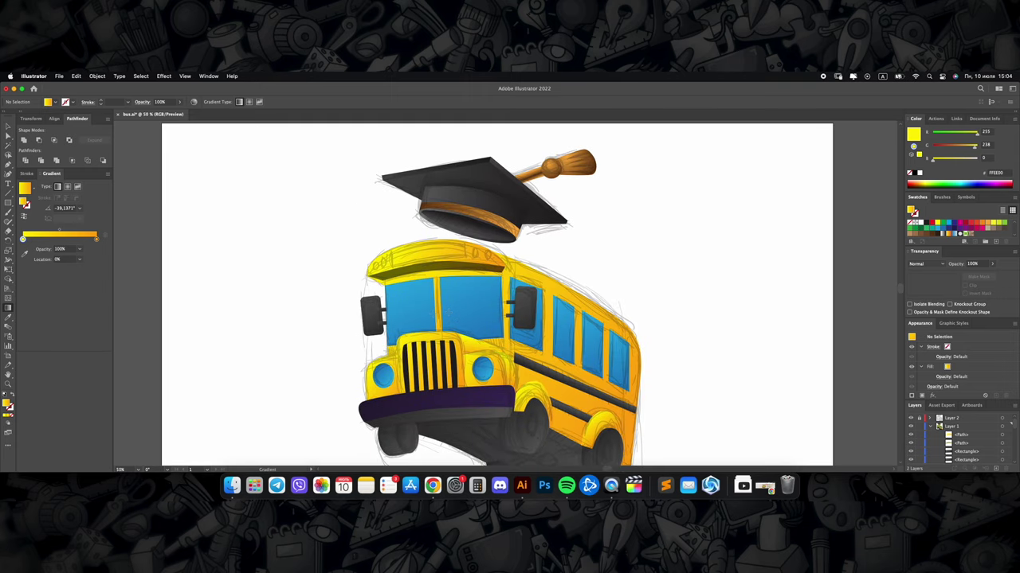
{"action": "key", "text": "v"}
{"action": "left_click", "coordinate": [383, 293]}
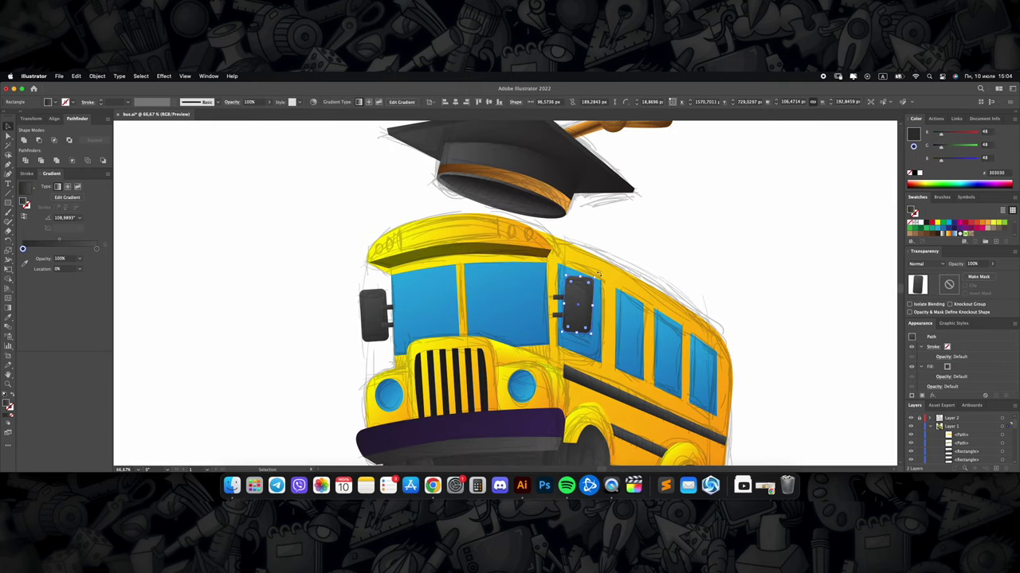
{"action": "scroll", "coordinate": [595, 274], "scroll_direction": "down", "scroll_amount": 1}
{"action": "scroll", "coordinate": [446, 319], "scroll_direction": "up", "scroll_amount": 2}
{"action": "left_click", "coordinate": [399, 313]}
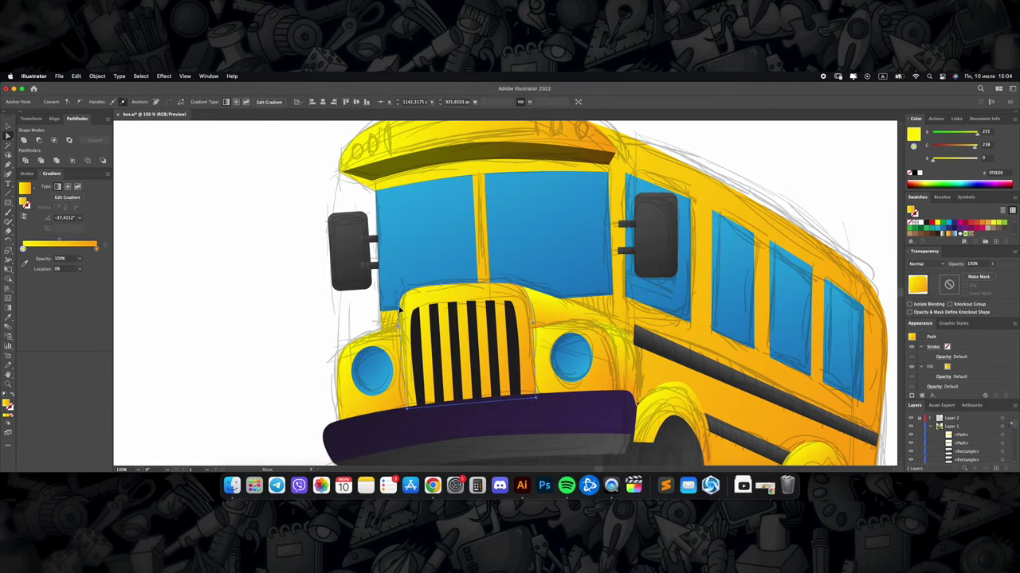
{"action": "scroll", "coordinate": [477, 299], "scroll_direction": "down", "scroll_amount": 2}
{"action": "scroll", "coordinate": [430, 297], "scroll_direction": "up", "scroll_amount": 1}
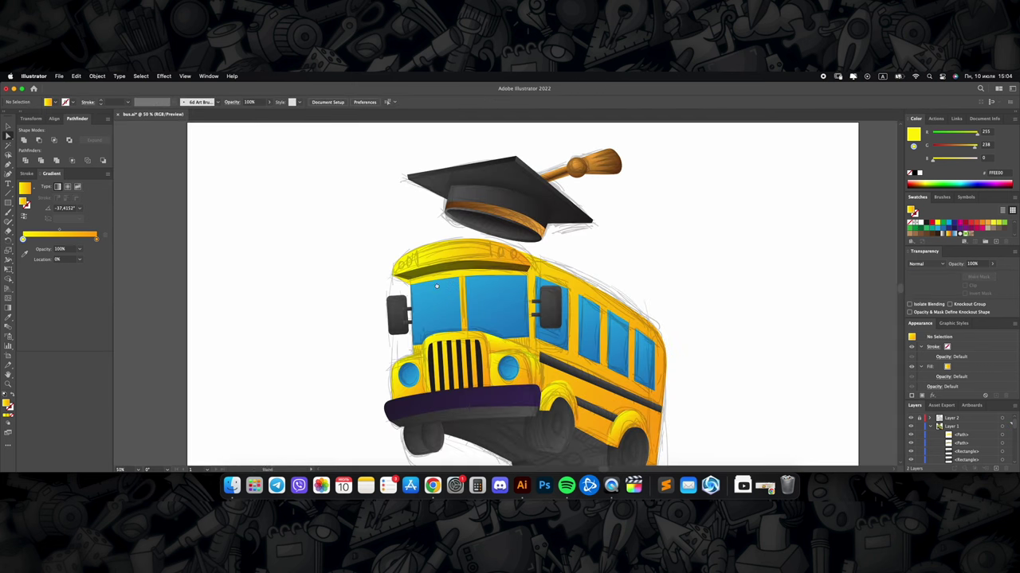
{"action": "scroll", "coordinate": [423, 297], "scroll_direction": "up", "scroll_amount": 1}
{"action": "left_click", "coordinate": [422, 293]}
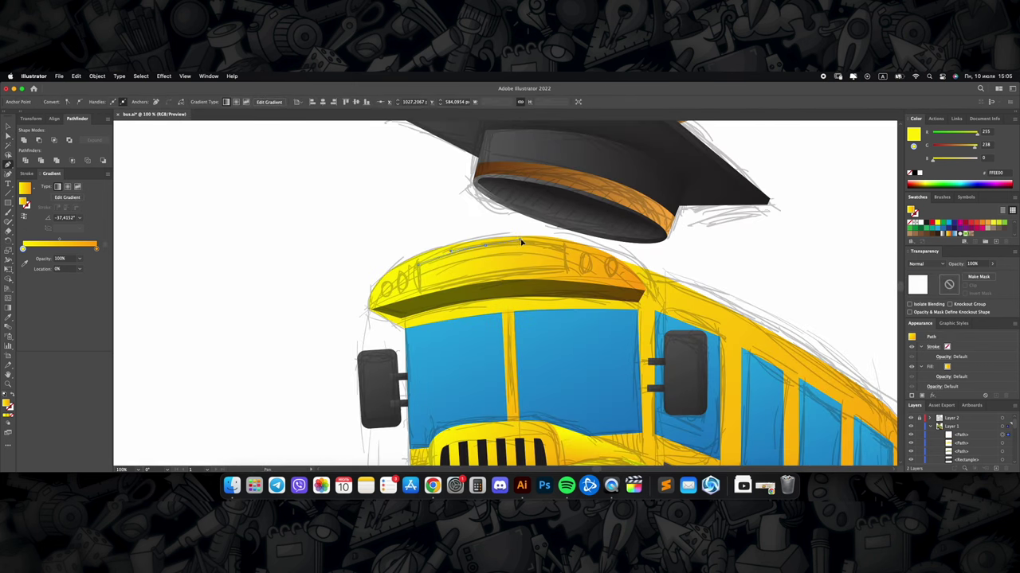
{"action": "left_click_drag", "start_coordinate": [422, 263], "coordinate": [564, 247]}
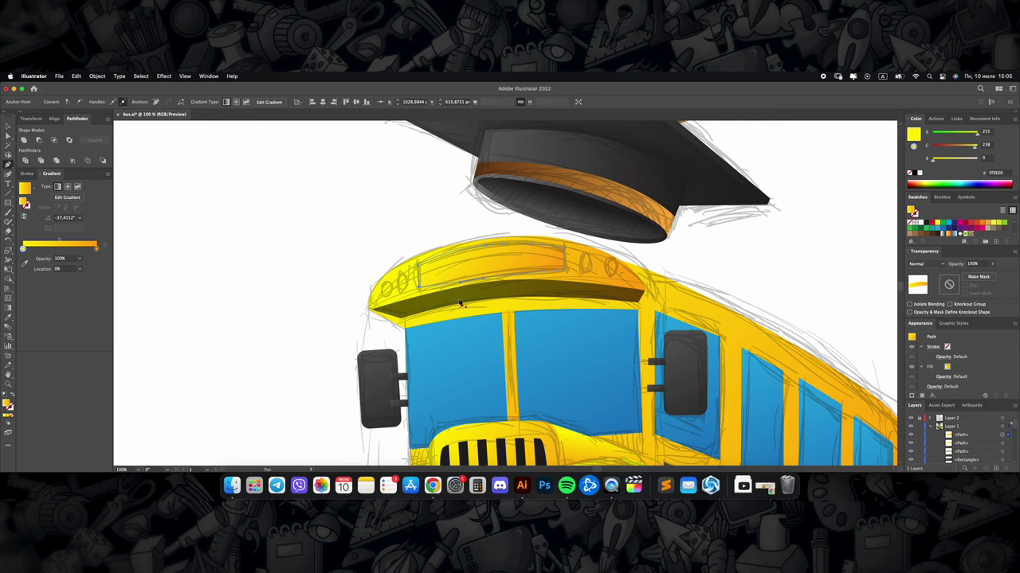
Step: Fill the roof panel dark grey with the Eyedropper and duplicate the roof light beside it
{"action": "scroll", "coordinate": [459, 304], "scroll_direction": "down", "scroll_amount": 2}
{"action": "key", "text": "i"}
{"action": "left_click", "coordinate": [404, 353]}
{"action": "scroll", "coordinate": [410, 333], "scroll_direction": "down", "scroll_amount": 1}
{"action": "scroll", "coordinate": [410, 332], "scroll_direction": "up", "scroll_amount": 3}
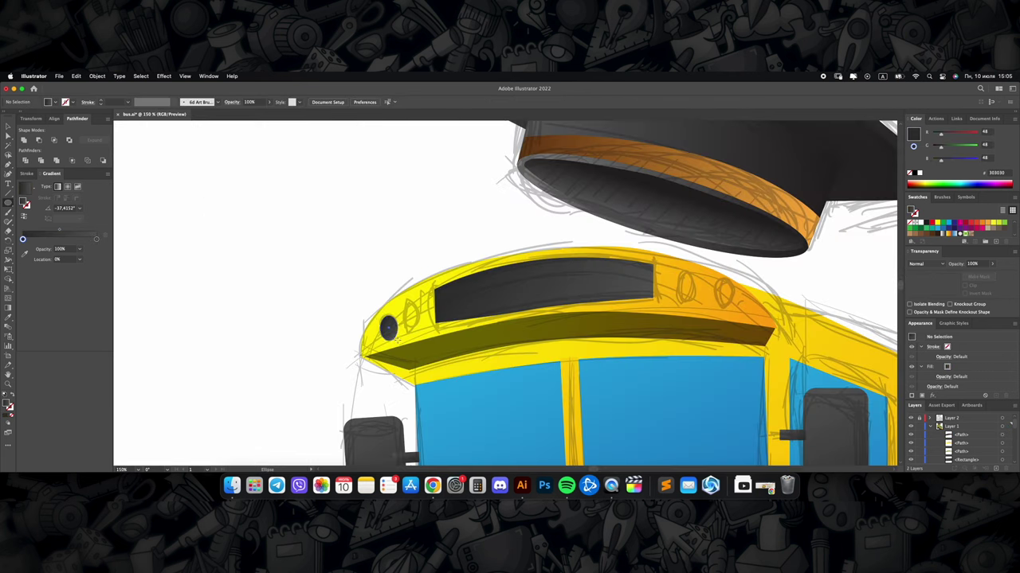
{"action": "left_click_drag", "start_coordinate": [390, 333], "coordinate": [679, 287]}
Step: Draw the axle hub ellipse and give it a grey gradient across it
{"action": "scroll", "coordinate": [714, 293], "scroll_direction": "down", "scroll_amount": 5}
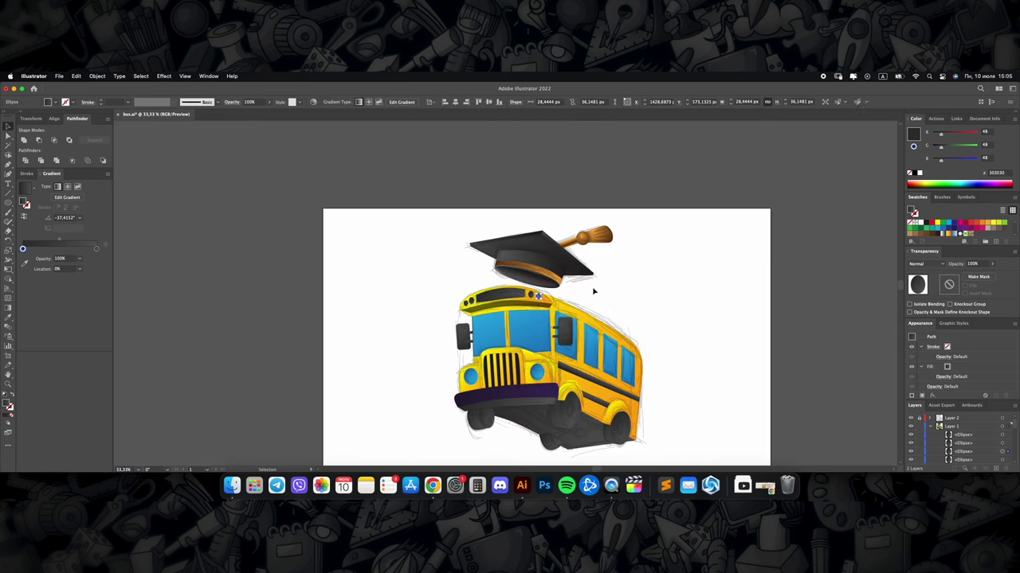
{"action": "scroll", "coordinate": [637, 318], "scroll_direction": "down", "scroll_amount": 3}
{"action": "scroll", "coordinate": [558, 334], "scroll_direction": "up", "scroll_amount": 5}
{"action": "scroll", "coordinate": [541, 348], "scroll_direction": "down", "scroll_amount": 3}
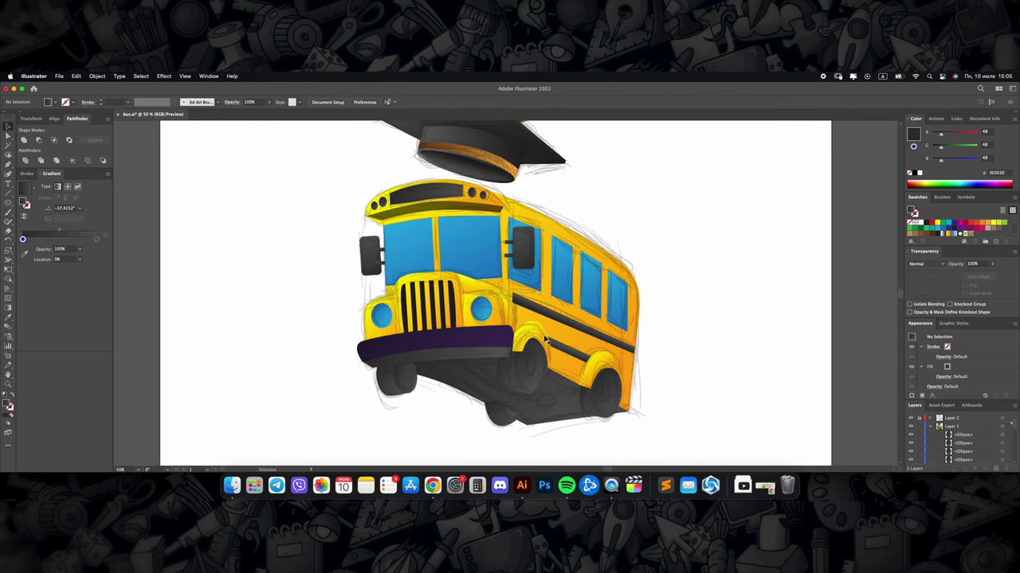
{"action": "scroll", "coordinate": [545, 340], "scroll_direction": "up", "scroll_amount": 2}
{"action": "scroll", "coordinate": [540, 366], "scroll_direction": "up", "scroll_amount": 2}
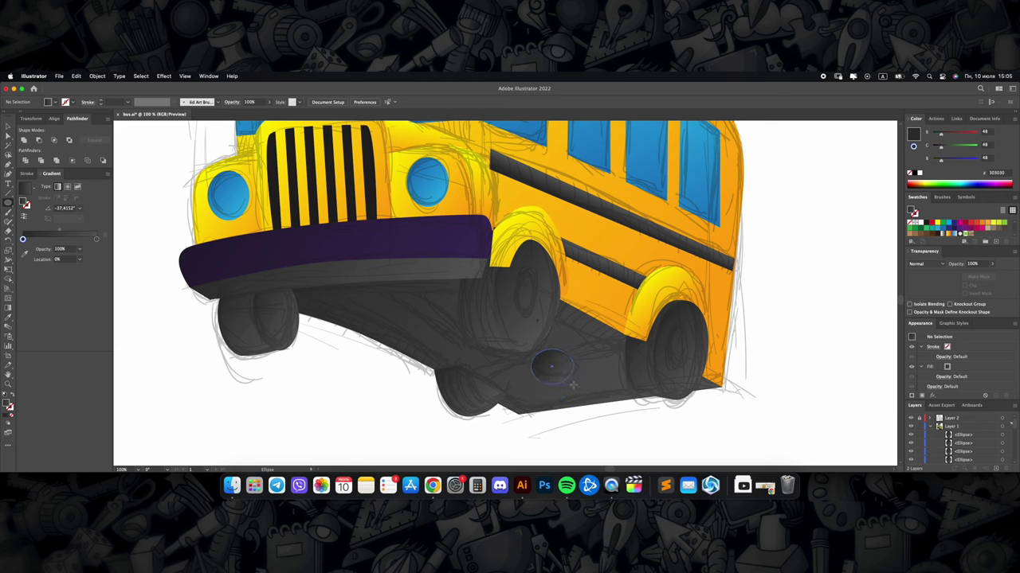
{"action": "left_click_drag", "start_coordinate": [572, 385], "coordinate": [575, 386]}
{"action": "double_click", "coordinate": [551, 366]}
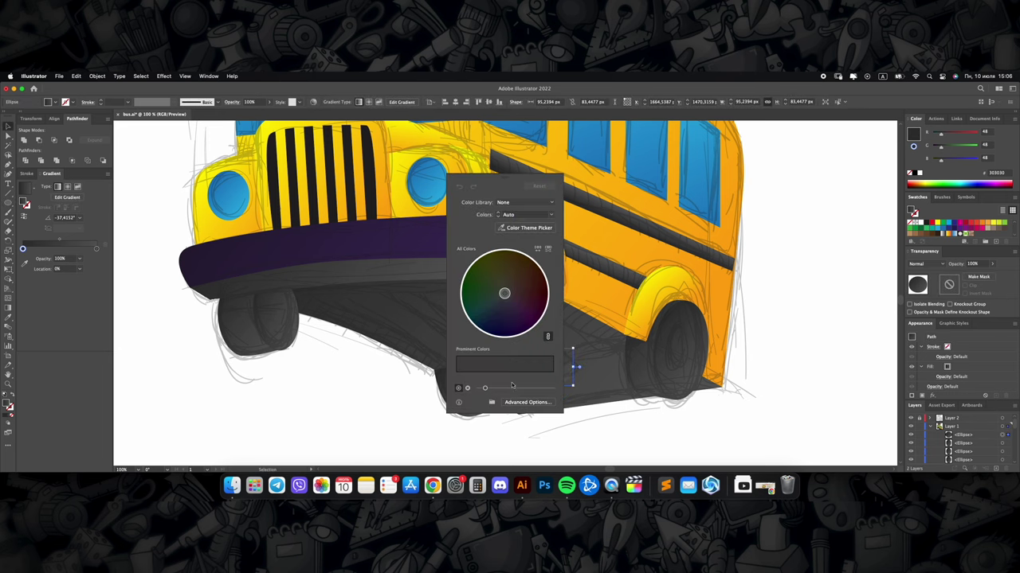
{"action": "left_click", "coordinate": [551, 381]}
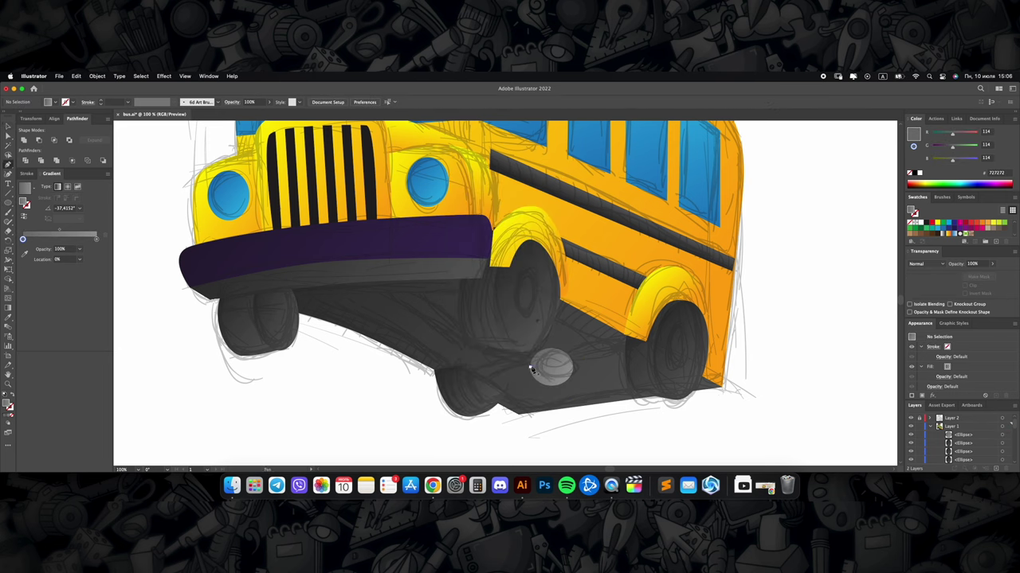
{"action": "key", "text": "g"}
{"action": "left_click_drag", "start_coordinate": [532, 368], "coordinate": [485, 377]}
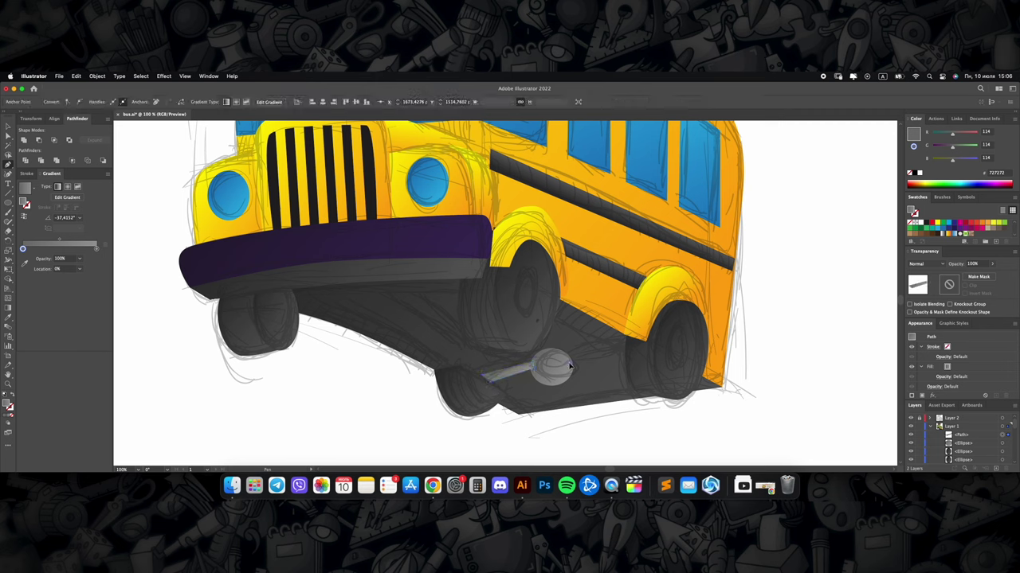
{"action": "left_click_drag", "start_coordinate": [570, 366], "coordinate": [629, 345]}
Step: Draw a straight axle line through the hub and send it behind the bus body
{"action": "left_click", "coordinate": [350, 283]}
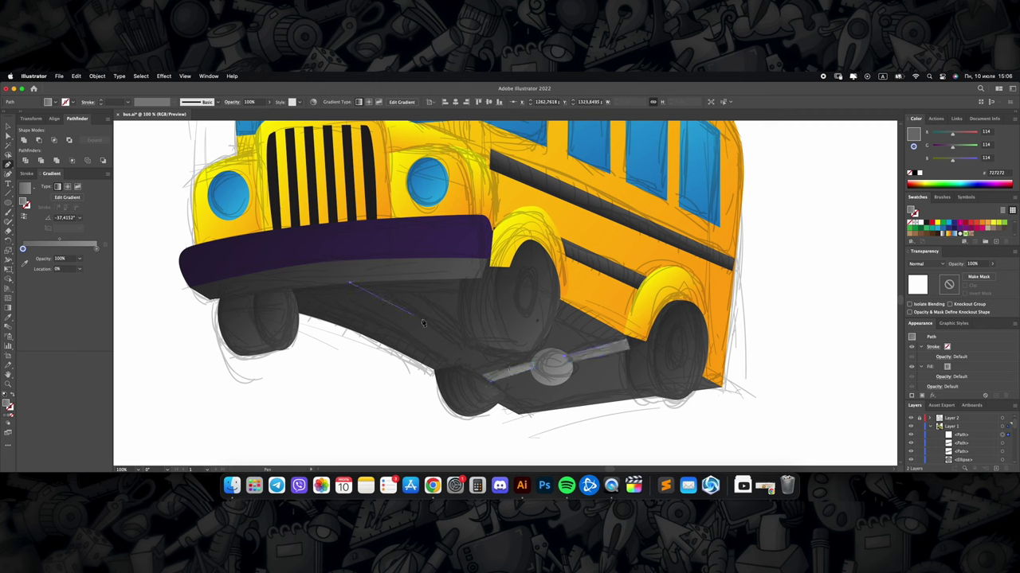
{"action": "left_click", "coordinate": [541, 357]}
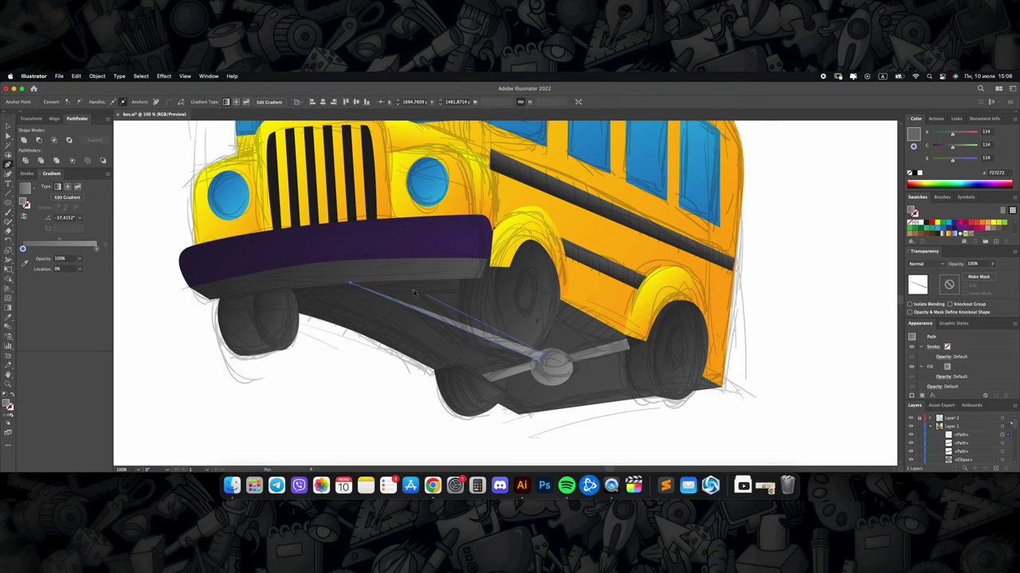
{"action": "scroll", "coordinate": [353, 286], "scroll_direction": "down", "scroll_amount": 5}
{"action": "scroll", "coordinate": [526, 334], "scroll_direction": "up", "scroll_amount": 5}
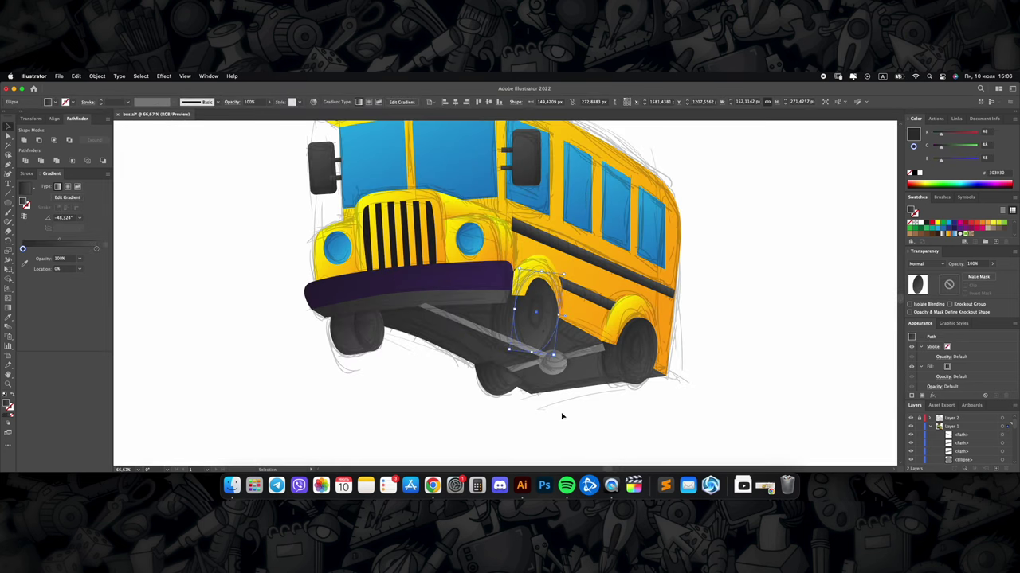
{"action": "key", "text": "v"}
{"action": "left_click", "coordinate": [500, 297]}
{"action": "key", "text": "ctrl+shift+bracketleft"}
{"action": "scroll", "coordinate": [495, 336], "scroll_direction": "down", "scroll_amount": 5}
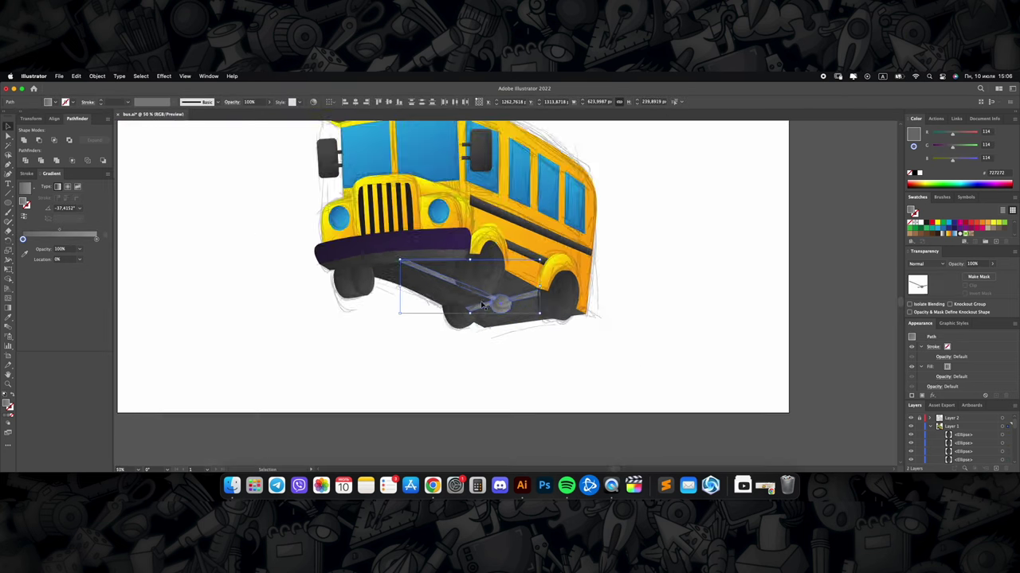
{"action": "left_click", "coordinate": [494, 336]}
{"action": "scroll", "coordinate": [495, 337], "scroll_direction": "up", "scroll_amount": 3}
{"action": "scroll", "coordinate": [462, 316], "scroll_direction": "up", "scroll_amount": 2}
{"action": "scroll", "coordinate": [467, 341], "scroll_direction": "down", "scroll_amount": 1}
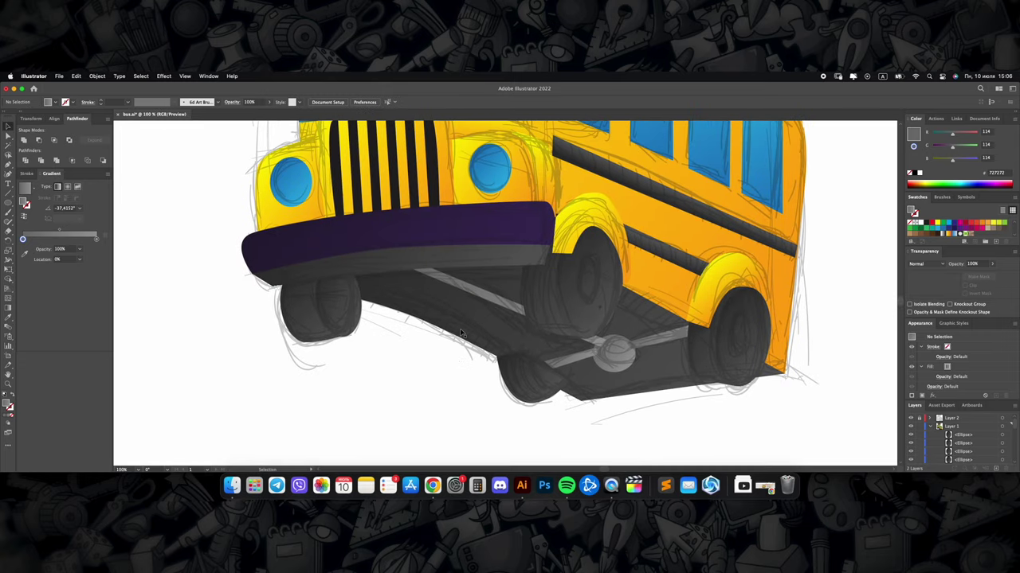
Step: Pen-draw a dark curved shadow shape under the bumper toward the wheel
{"action": "left_click", "coordinate": [360, 285]}
{"action": "left_click_drag", "start_coordinate": [513, 354], "coordinate": [423, 323]}
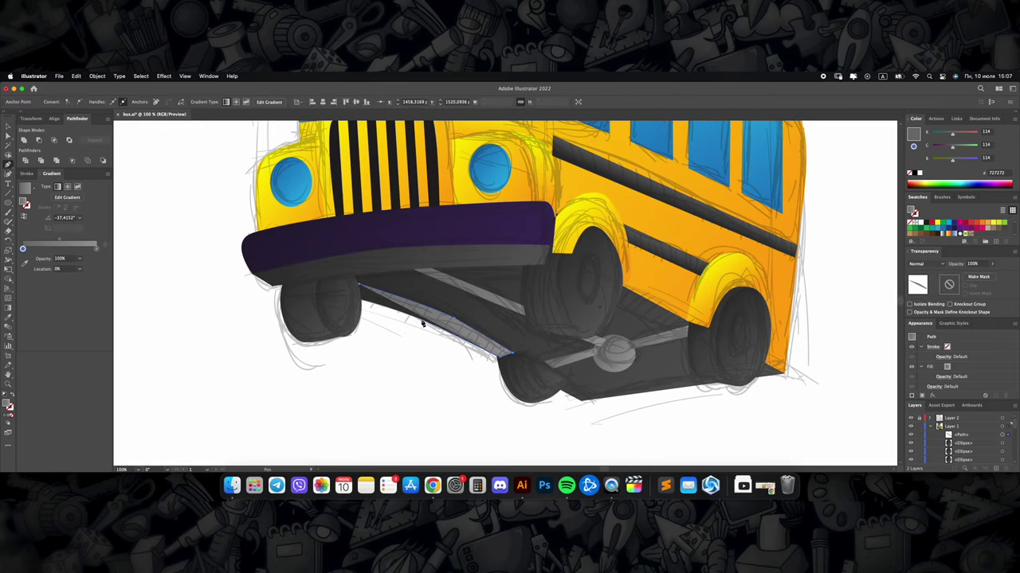
{"action": "scroll", "coordinate": [541, 363], "scroll_direction": "down", "scroll_amount": 2}
{"action": "scroll", "coordinate": [446, 359], "scroll_direction": "up", "scroll_amount": 4}
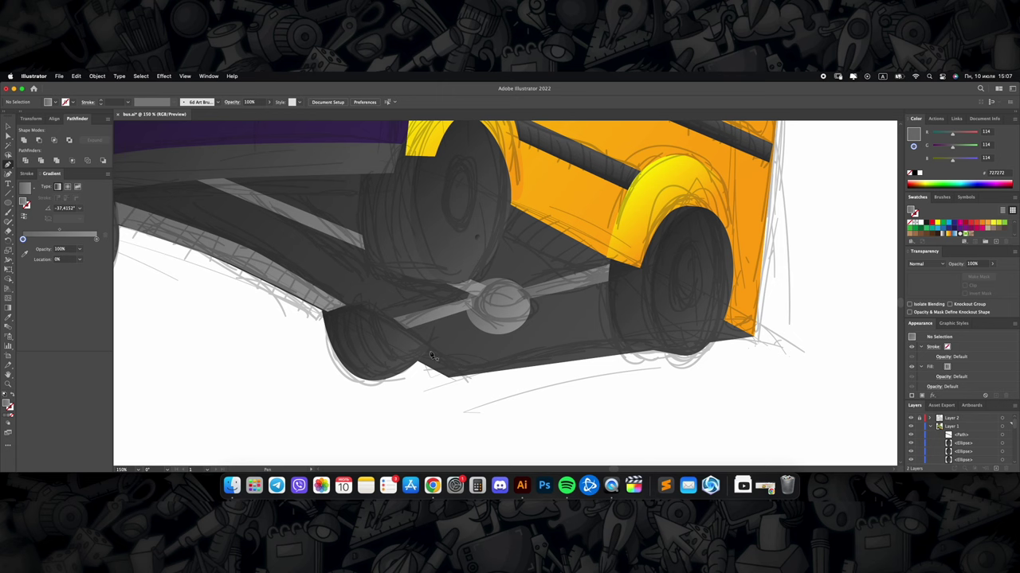
{"action": "left_click", "coordinate": [430, 353]}
{"action": "left_click", "coordinate": [618, 360]}
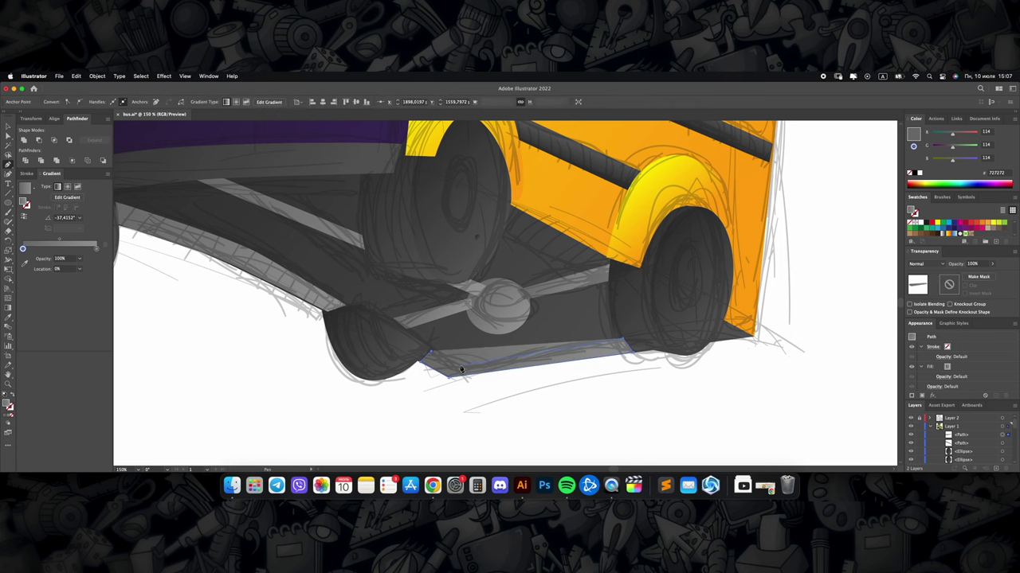
{"action": "scroll", "coordinate": [517, 319], "scroll_direction": "up", "scroll_amount": 2}
Step: Pen-draw a dark shadow shape beneath the rear wheel
{"action": "left_click", "coordinate": [477, 262]}
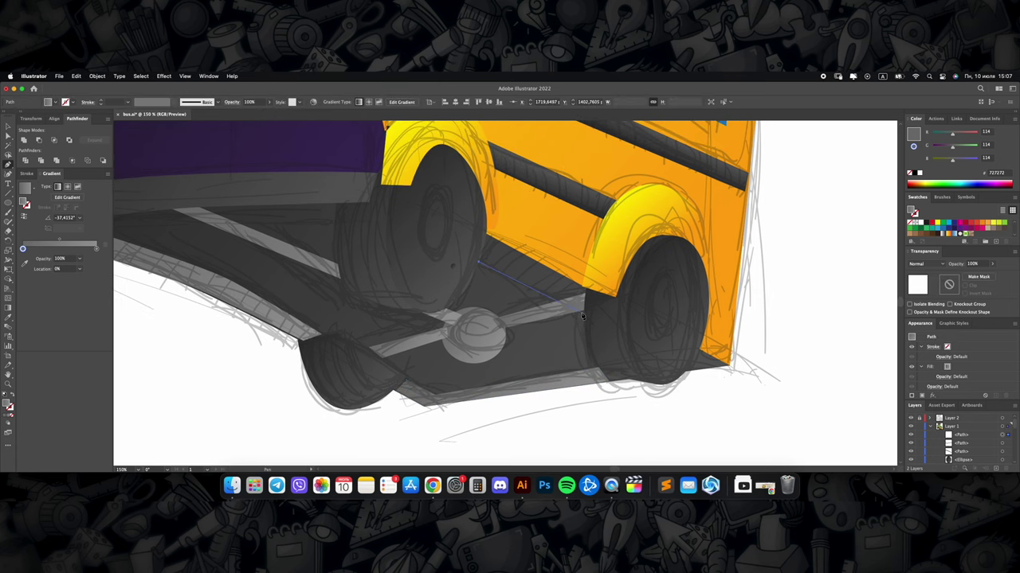
{"action": "left_click", "coordinate": [613, 297]}
{"action": "left_click", "coordinate": [586, 313]}
{"action": "left_click", "coordinate": [478, 261]}
{"action": "scroll", "coordinate": [518, 302], "scroll_direction": "right", "scroll_amount": 4}
{"action": "scroll", "coordinate": [518, 303], "scroll_direction": "down", "scroll_amount": 1}
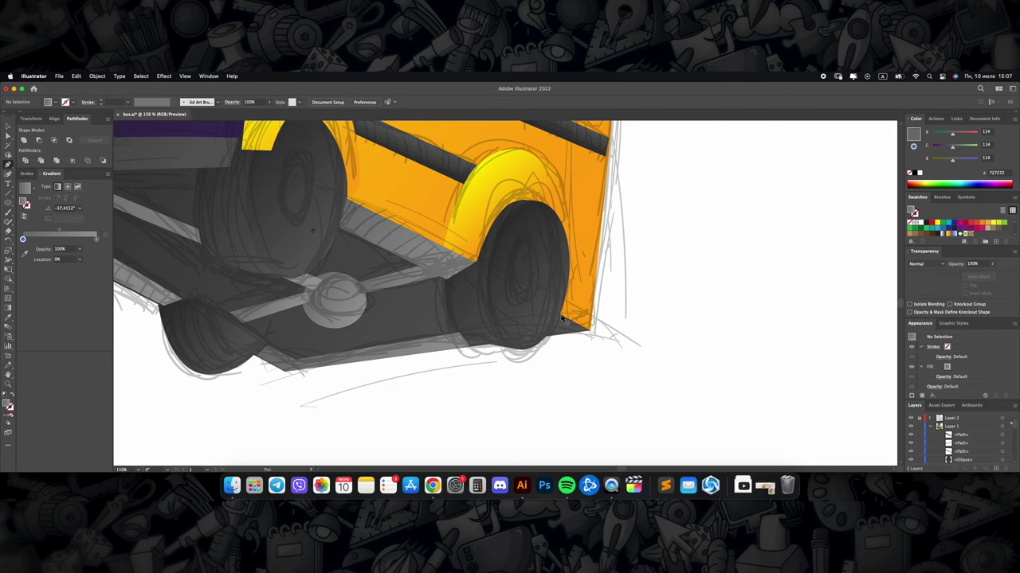
{"action": "scroll", "coordinate": [563, 319], "scroll_direction": "down", "scroll_amount": 3}
Step: Hide the pencil sketch layer using its eye icon in the Layers panel
{"action": "scroll", "coordinate": [526, 315], "scroll_direction": "down", "scroll_amount": 2}
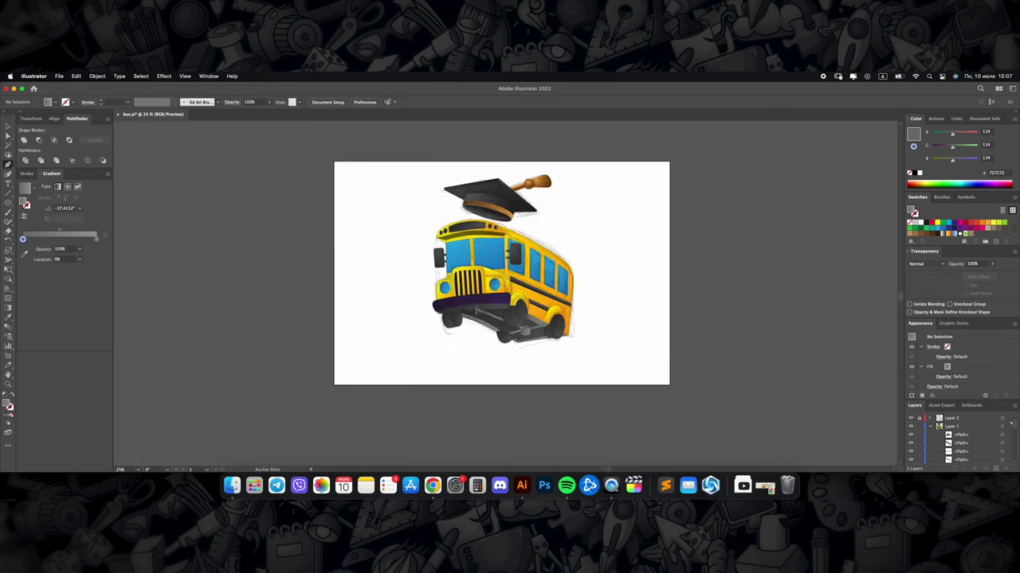
{"action": "scroll", "coordinate": [537, 305], "scroll_direction": "up", "scroll_amount": 1}
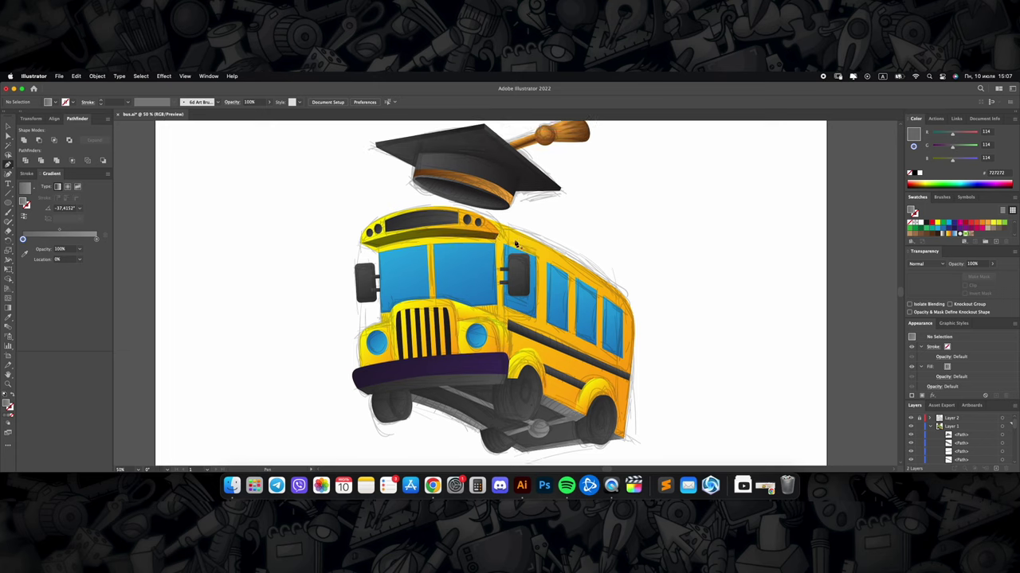
{"action": "scroll", "coordinate": [532, 258], "scroll_direction": "down", "scroll_amount": 1}
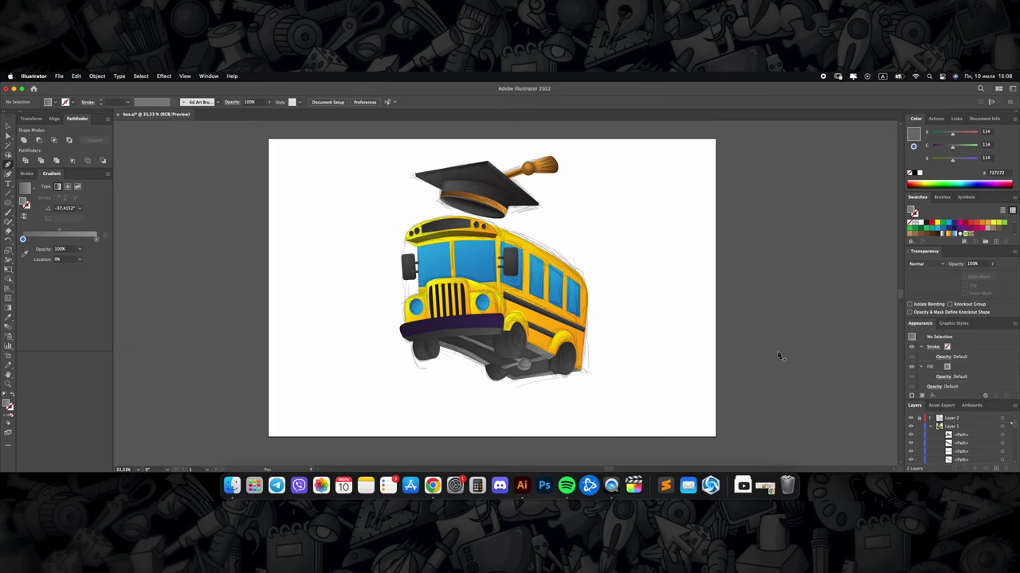
{"action": "left_click", "coordinate": [910, 417]}
{"action": "scroll", "coordinate": [576, 376], "scroll_direction": "up", "scroll_amount": 5}
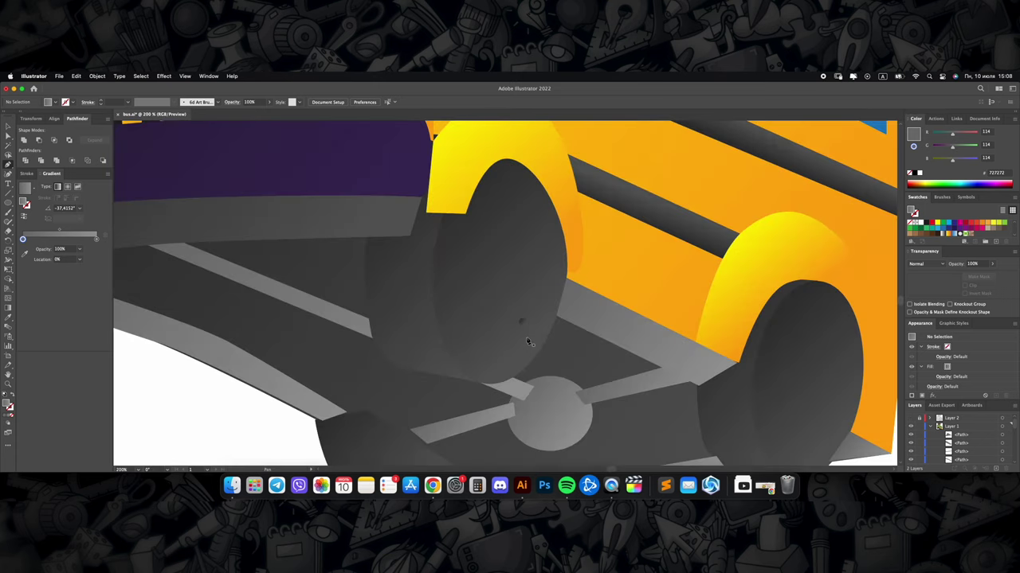
Step: Inspect the yellow fender path with Direct Selection, then deselect it
{"action": "key", "text": "a"}
{"action": "scroll", "coordinate": [535, 296], "scroll_direction": "down", "scroll_amount": 2}
{"action": "left_click", "coordinate": [515, 294]}
{"action": "scroll", "coordinate": [557, 318], "scroll_direction": "down", "scroll_amount": 4}
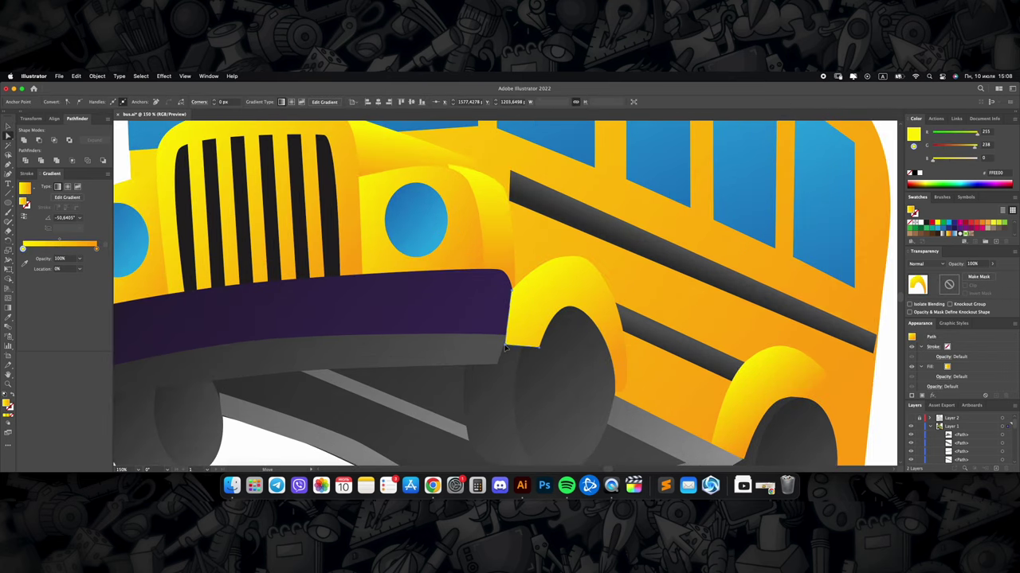
{"action": "left_click", "coordinate": [639, 331]}
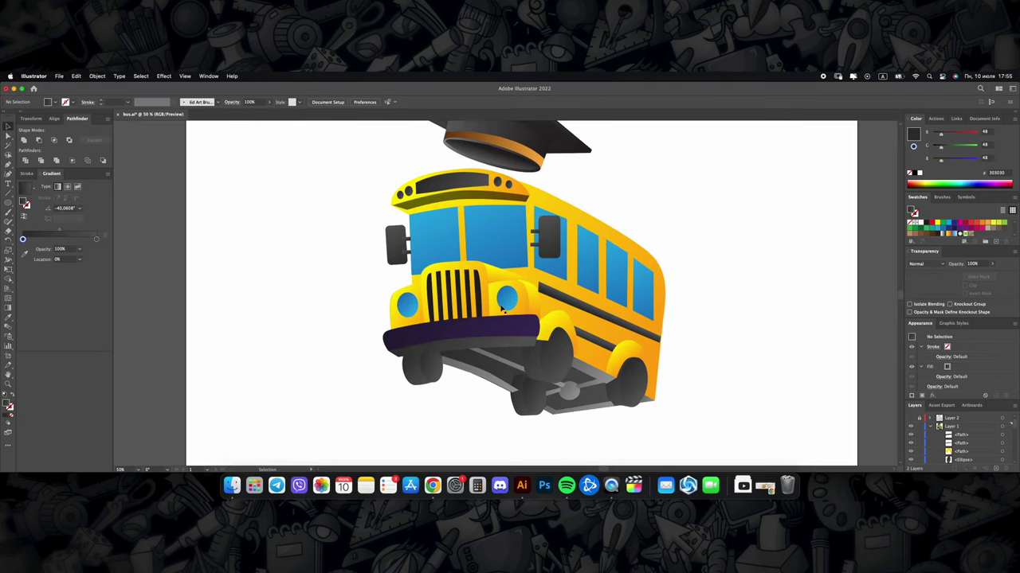
Step: Select the blue headlight and make its first gradient stop a darker grey swatch
{"action": "scroll", "coordinate": [503, 309], "scroll_direction": "up", "scroll_amount": 5}
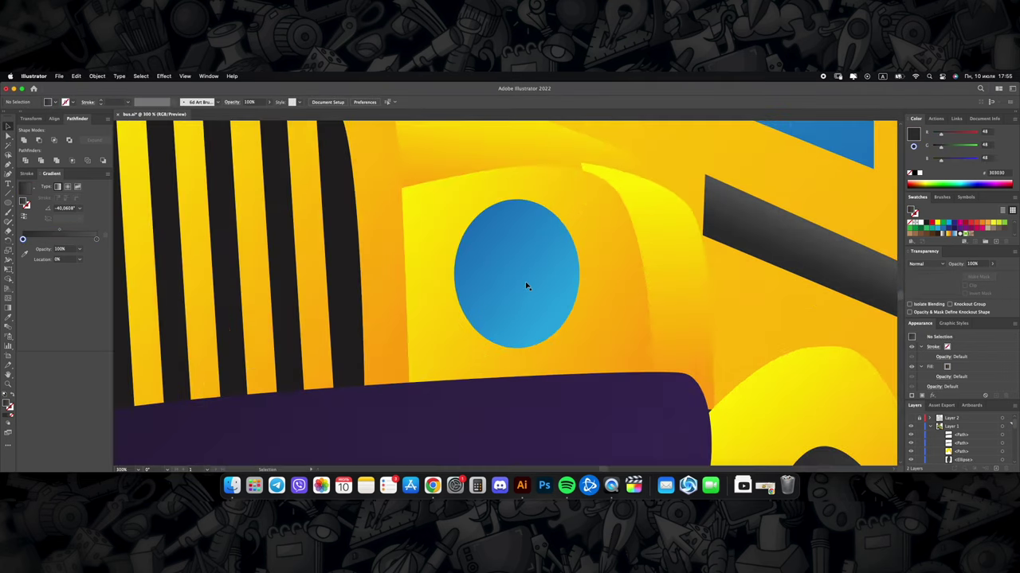
{"action": "left_click", "coordinate": [503, 300]}
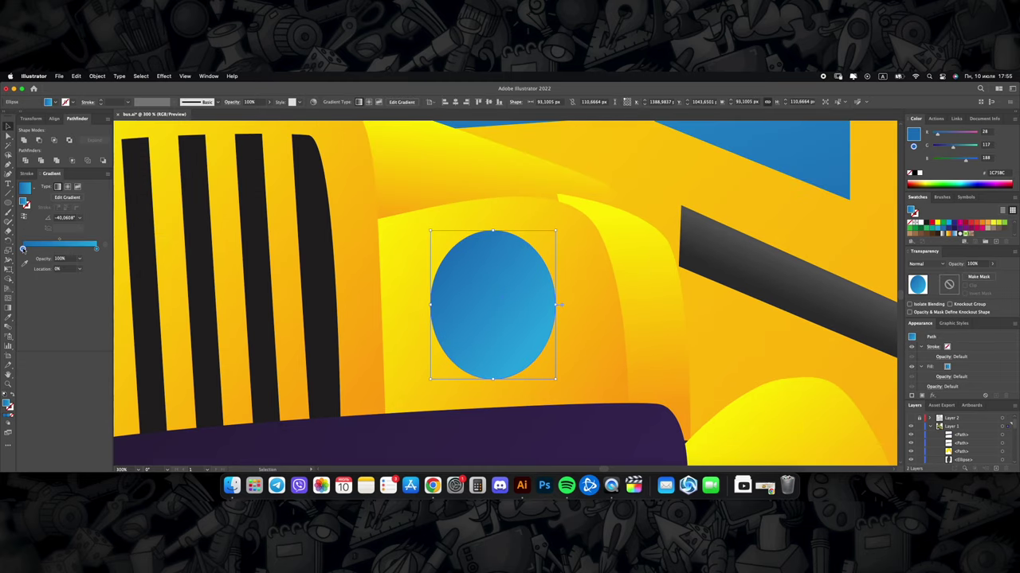
{"action": "double_click", "coordinate": [22, 249]}
{"action": "left_click", "coordinate": [77, 292]}
{"action": "left_click", "coordinate": [74, 292]}
{"action": "left_click", "coordinate": [69, 292]}
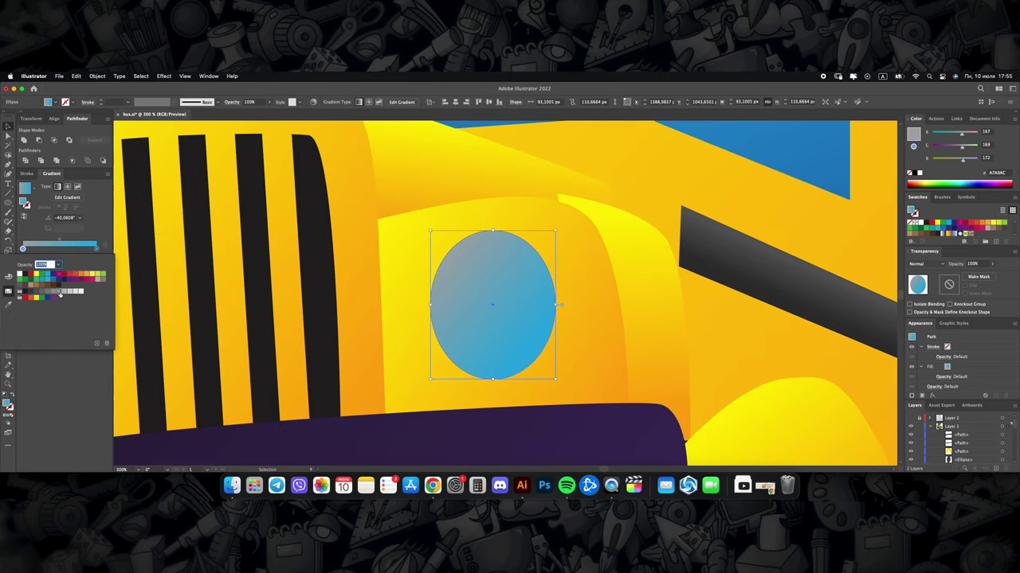
{"action": "left_click", "coordinate": [61, 292]}
{"action": "left_click", "coordinate": [64, 292]}
Step: Change the headlight gradient's second stop from blue to a lighter grey swatch
{"action": "left_click", "coordinate": [96, 250]}
{"action": "left_click", "coordinate": [74, 292]}
{"action": "left_click", "coordinate": [63, 292]}
{"action": "left_click", "coordinate": [58, 293]}
{"action": "left_click", "coordinate": [77, 293]}
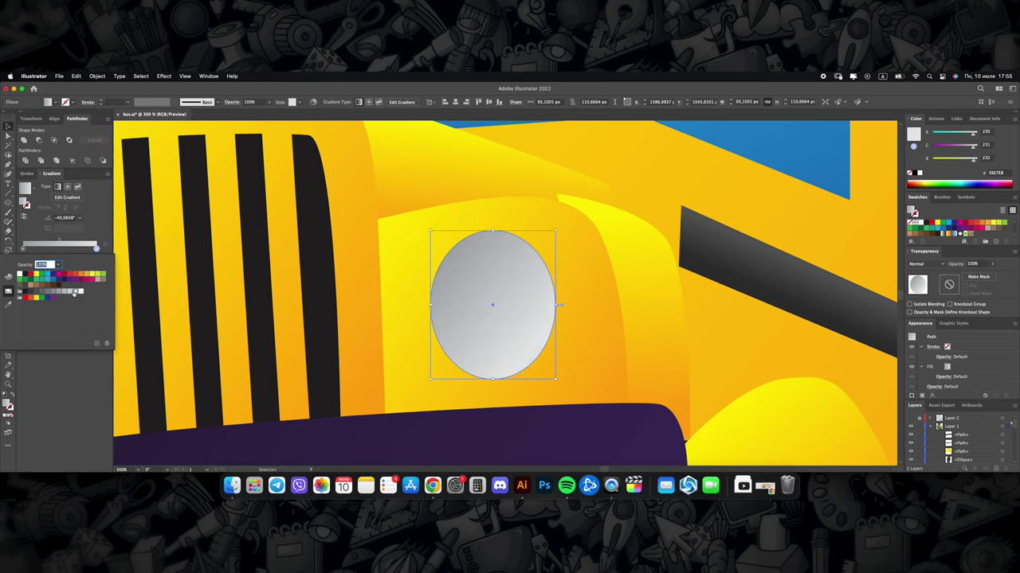
{"action": "left_click", "coordinate": [80, 293]}
{"action": "left_click", "coordinate": [71, 292]}
{"action": "left_click", "coordinate": [80, 293]}
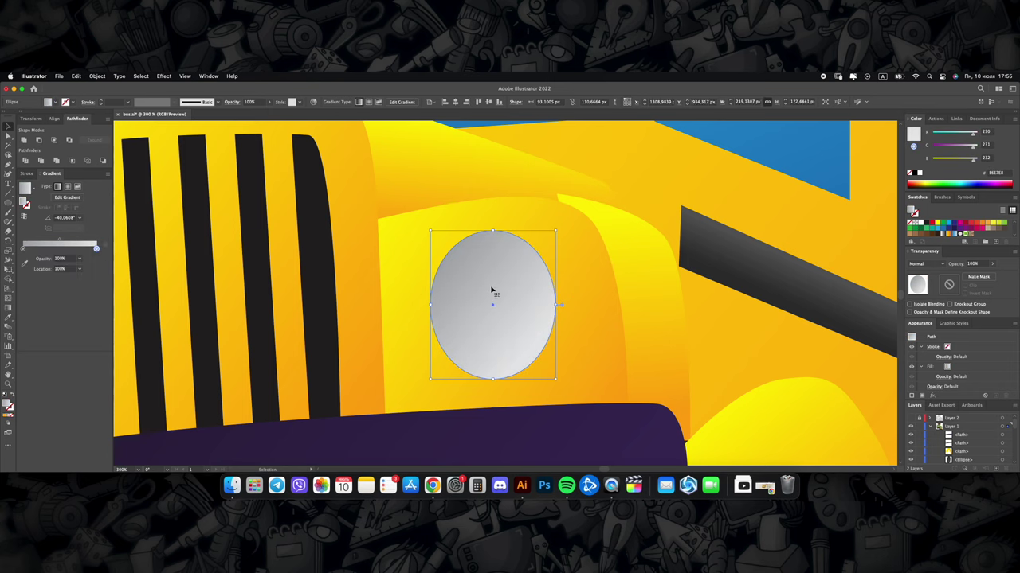
Step: Zoom in and pencil a small inner shading loop inside the headlight
{"action": "key", "text": "super+equal"}
{"action": "key", "text": "n"}
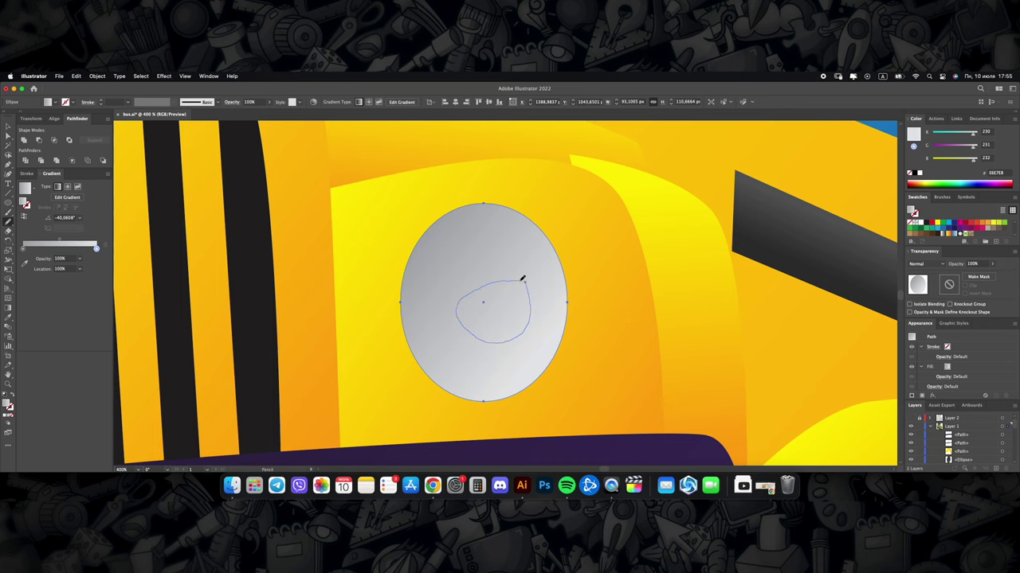
{"action": "left_click_drag", "start_coordinate": [522, 279], "coordinate": [523, 281]}
{"action": "scroll", "coordinate": [510, 303], "scroll_direction": "left", "scroll_amount": 1}
{"action": "left_click_drag", "start_coordinate": [560, 359], "coordinate": [541, 348]}
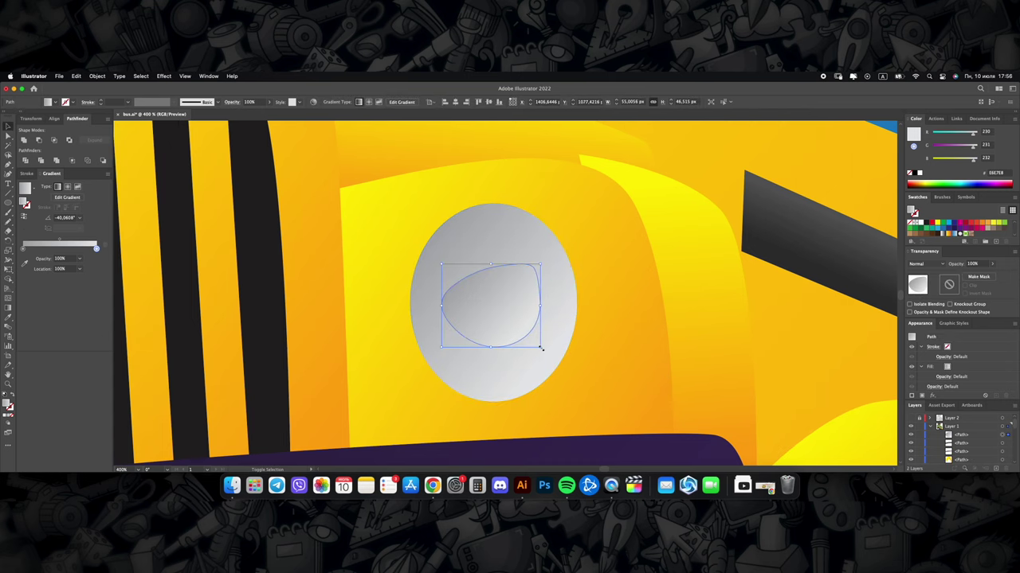
{"action": "key", "text": "super+minus"}
{"action": "key", "text": "super+equal"}
{"action": "key", "text": "super+shift+a"}
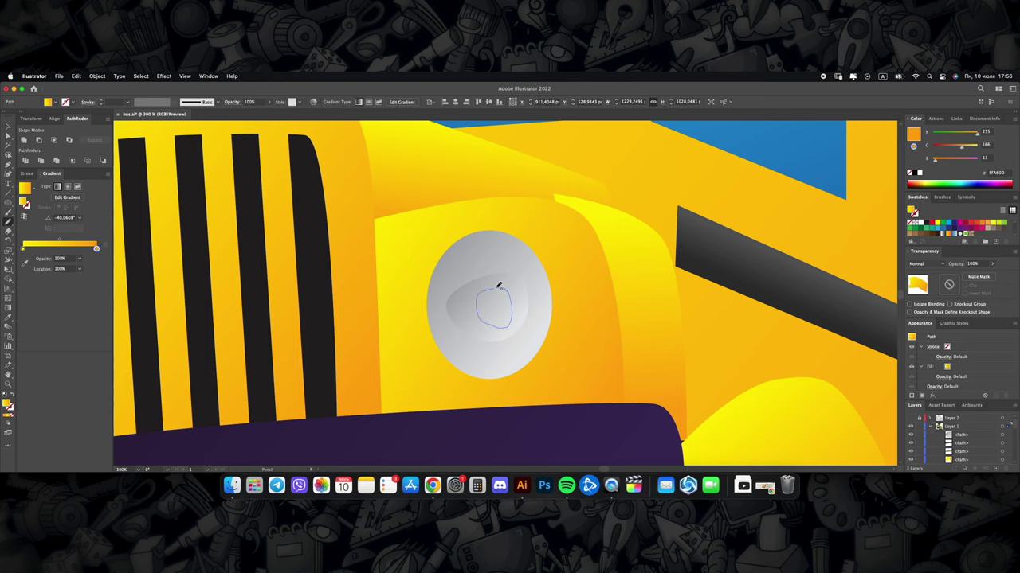
{"action": "left_click_drag", "start_coordinate": [499, 285], "coordinate": [499, 285]}
Step: Eyedrop the headlight's grey gradient onto the inner shape and soften it with Gaussian Blur
{"action": "key", "text": "super+minus"}
{"action": "key", "text": "super+equal"}
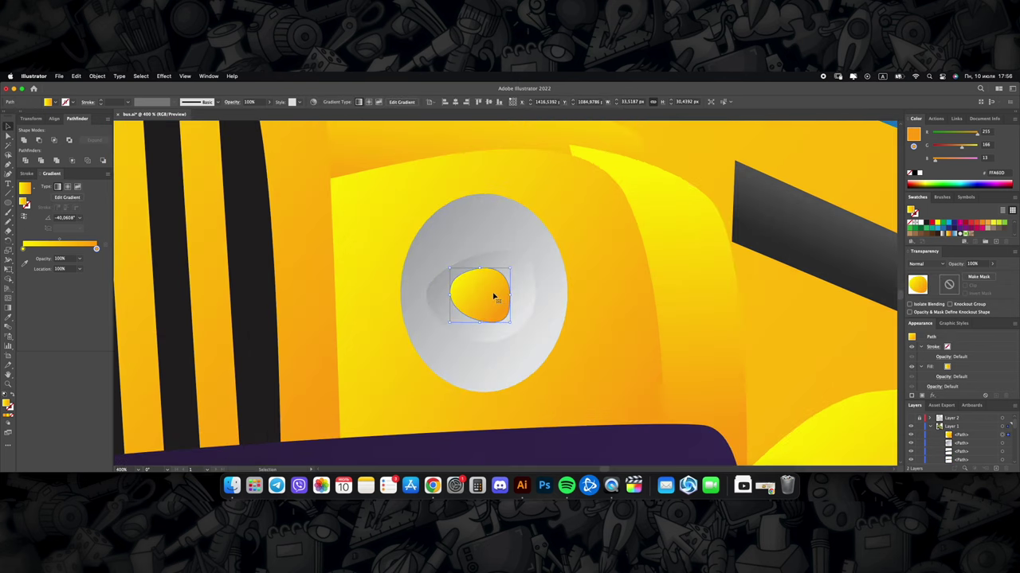
{"action": "key", "text": "i"}
{"action": "left_click", "coordinate": [430, 287]}
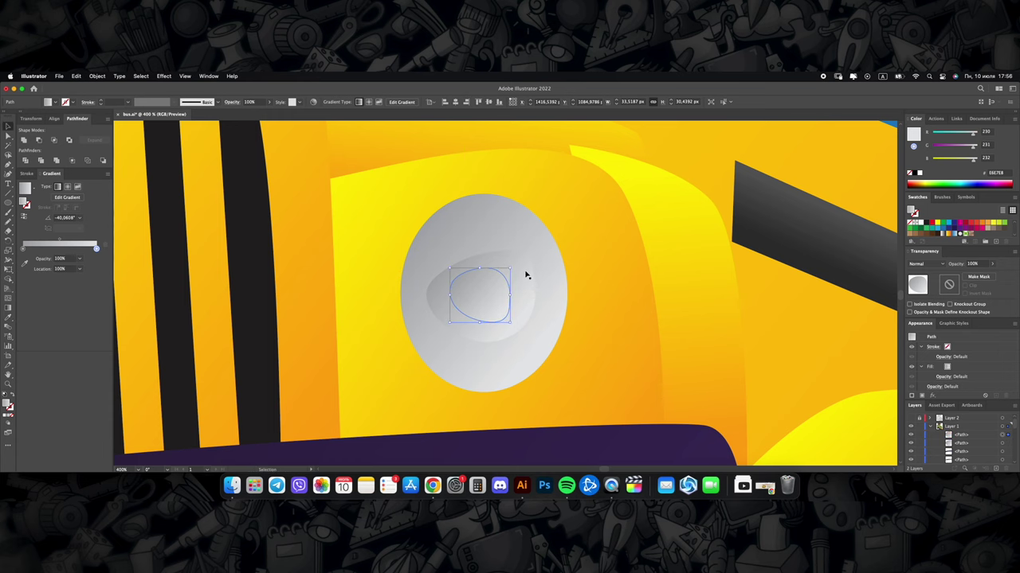
{"action": "key", "text": "super+shift+e"}
{"action": "key", "text": "super+h"}
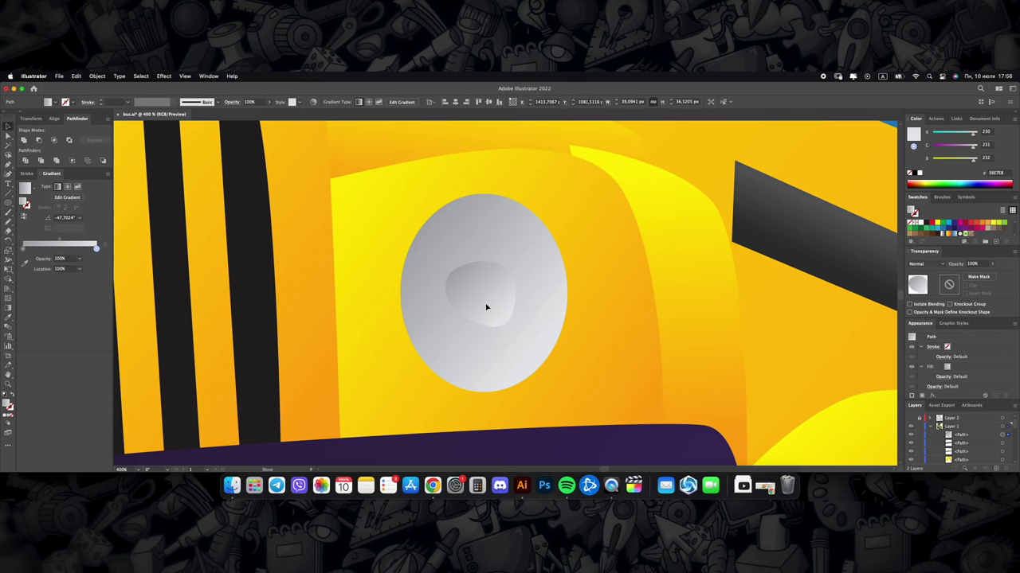
{"action": "key", "text": "super+minus"}
{"action": "left_click", "coordinate": [522, 263]}
Step: Pencil a highlight across the headlight and set it to Screen blending at 49% opacity
{"action": "key", "text": "n"}
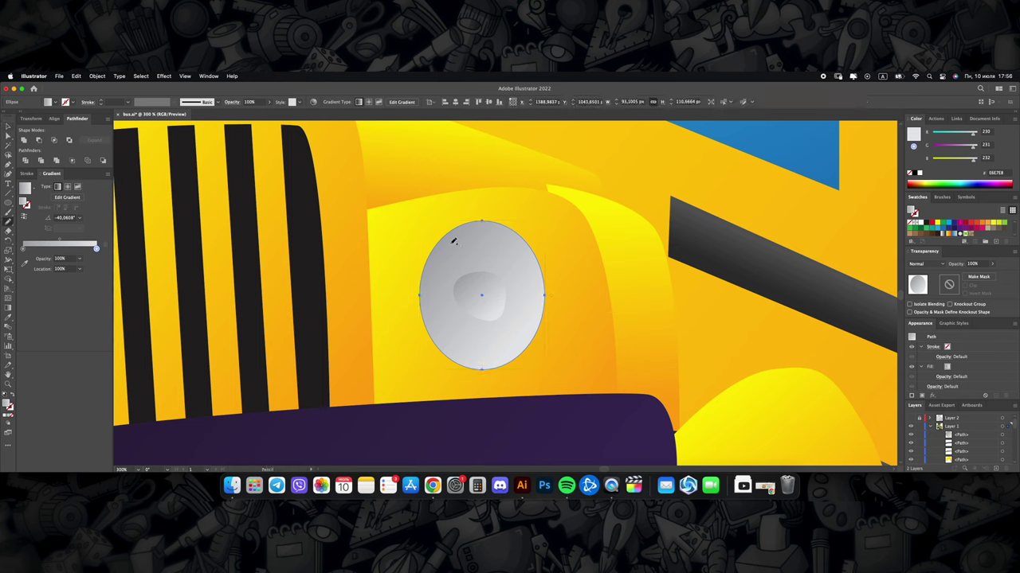
{"action": "left_click_drag", "start_coordinate": [502, 259], "coordinate": [446, 239]}
{"action": "key", "text": "v"}
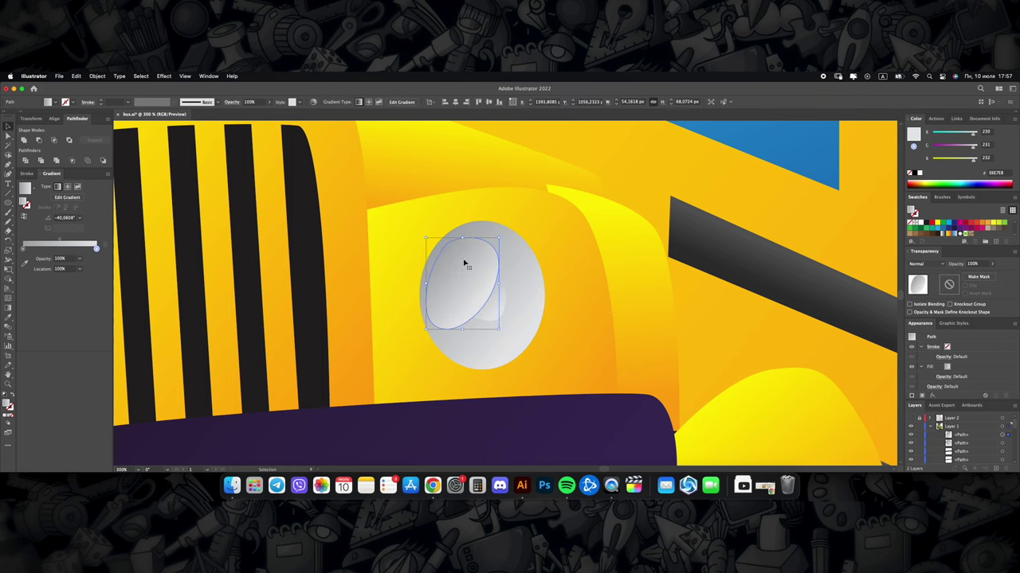
{"action": "left_click", "coordinate": [928, 264]}
{"action": "left_click", "coordinate": [923, 339]}
{"action": "left_click", "coordinate": [992, 264]}
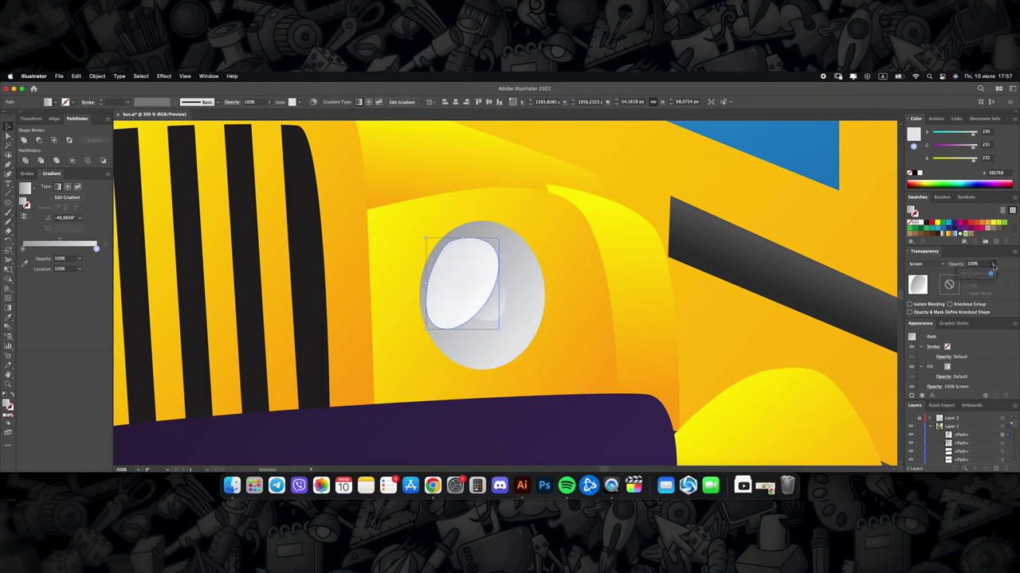
{"action": "left_click_drag", "start_coordinate": [994, 273], "coordinate": [975, 274]}
Step: Pencil a second small highlight streak on the headlight
{"action": "scroll", "coordinate": [610, 298], "scroll_direction": "down", "scroll_amount": 5}
{"action": "scroll", "coordinate": [467, 266], "scroll_direction": "up", "scroll_amount": 5}
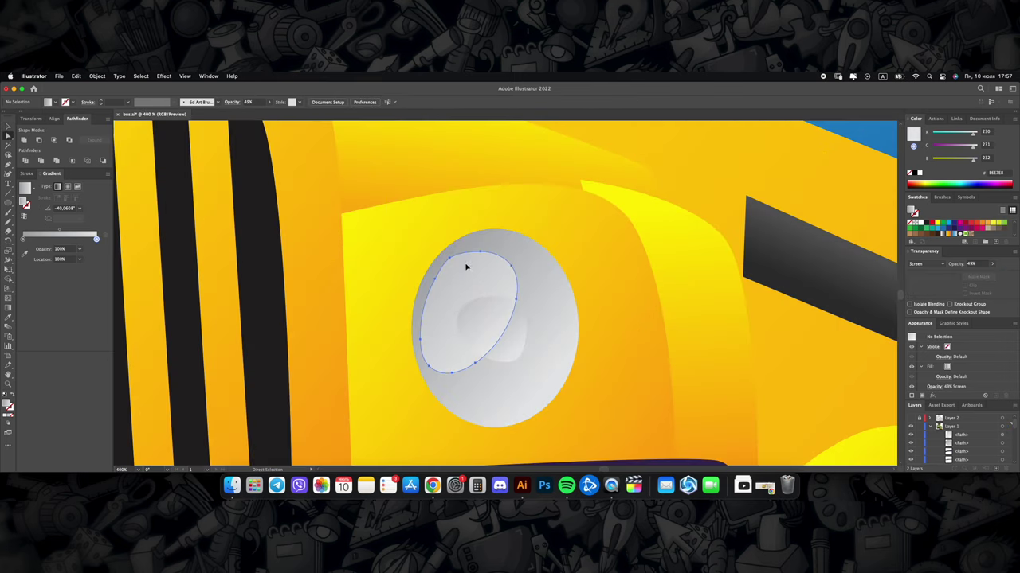
{"action": "key", "text": "a"}
{"action": "scroll", "coordinate": [481, 289], "scroll_direction": "down", "scroll_amount": 3}
{"action": "scroll", "coordinate": [481, 289], "scroll_direction": "up", "scroll_amount": 3}
{"action": "key", "text": "n"}
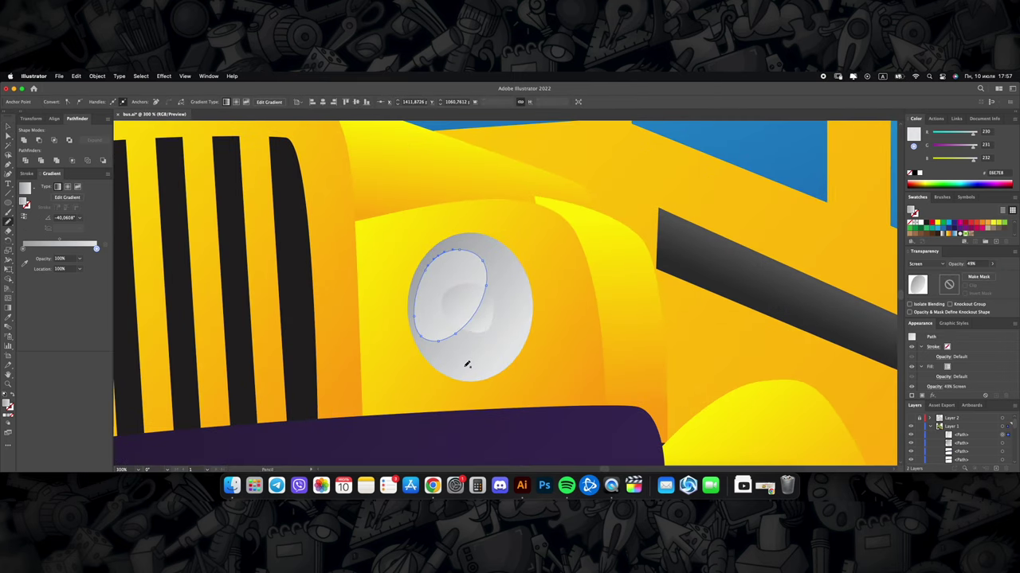
{"action": "left_click_drag", "start_coordinate": [474, 374], "coordinate": [472, 372]}
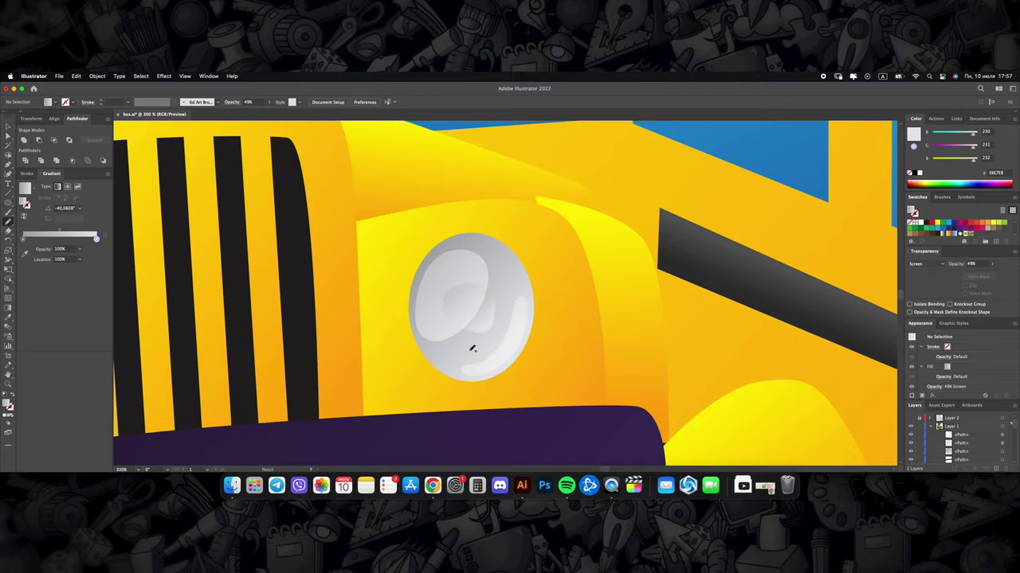
Step: Give the headlight ellipse a dark grey outline stroke
{"action": "key", "text": "v"}
{"action": "left_click", "coordinate": [502, 320]}
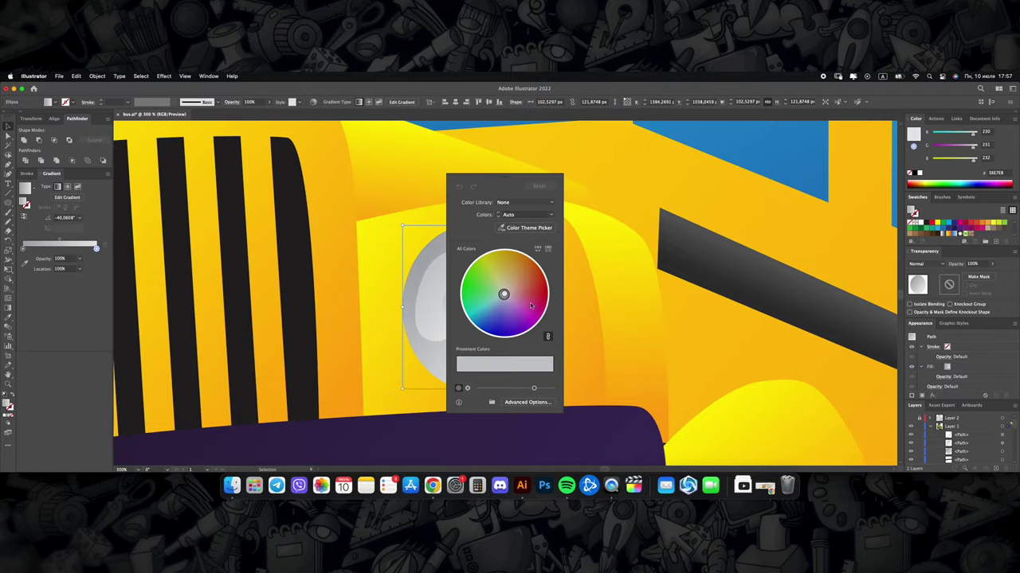
{"action": "left_click", "coordinate": [584, 331]}
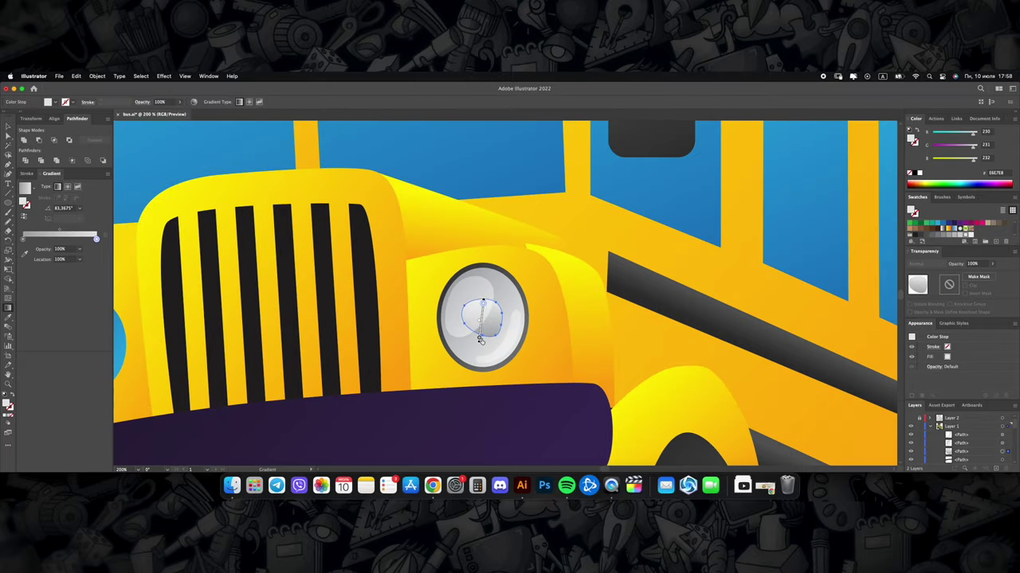
Step: Add a new grey stop to the headlight gradient for a bulb centre, then select the headlight group
{"action": "left_click", "coordinate": [480, 341]}
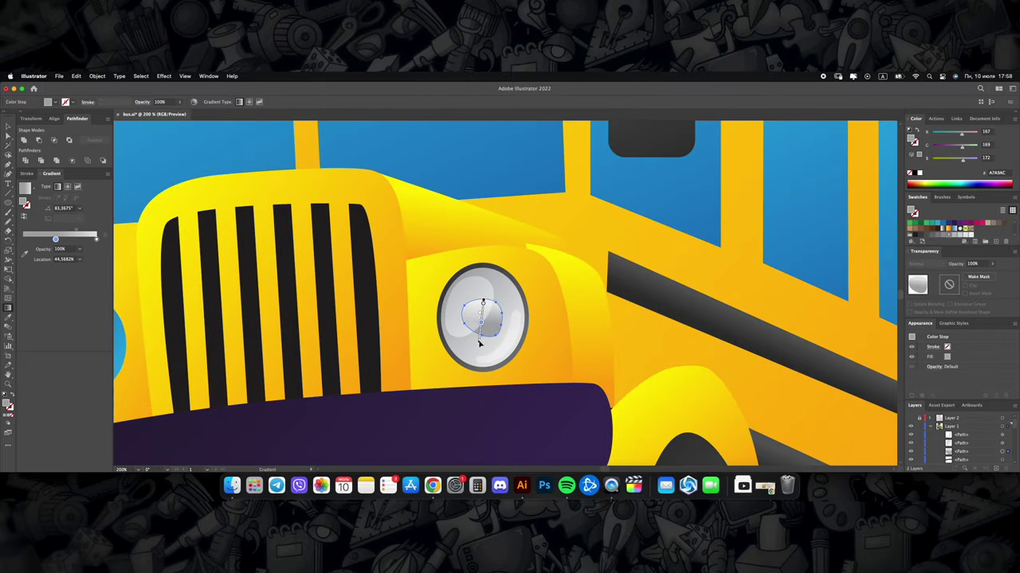
{"action": "double_click", "coordinate": [26, 238]}
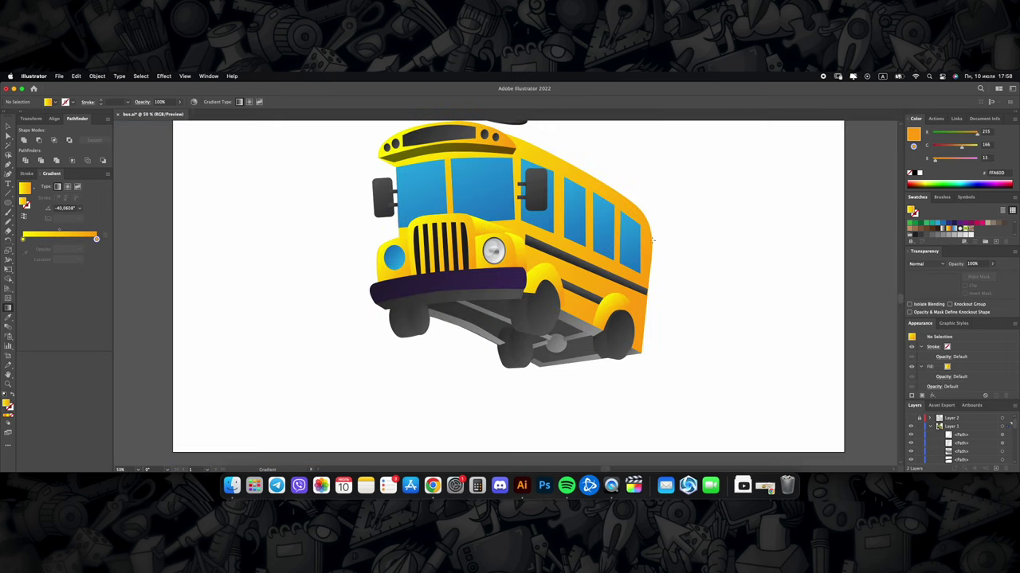
{"action": "scroll", "coordinate": [491, 251], "scroll_direction": "up", "scroll_amount": 5}
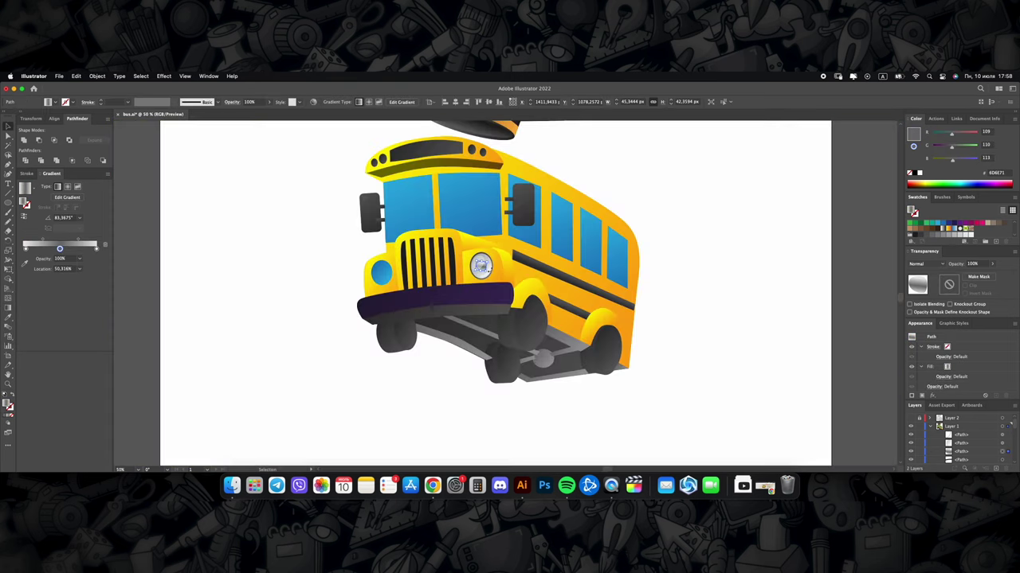
{"action": "scroll", "coordinate": [495, 273], "scroll_direction": "up", "scroll_amount": 2}
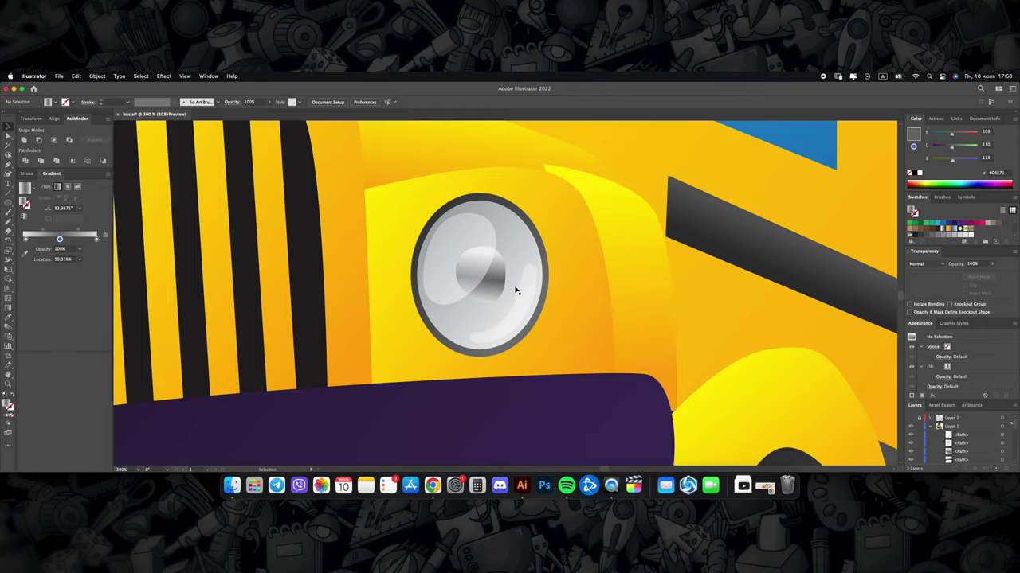
{"action": "scroll", "coordinate": [516, 291], "scroll_direction": "down", "scroll_amount": 1}
{"action": "left_click", "coordinate": [499, 273]}
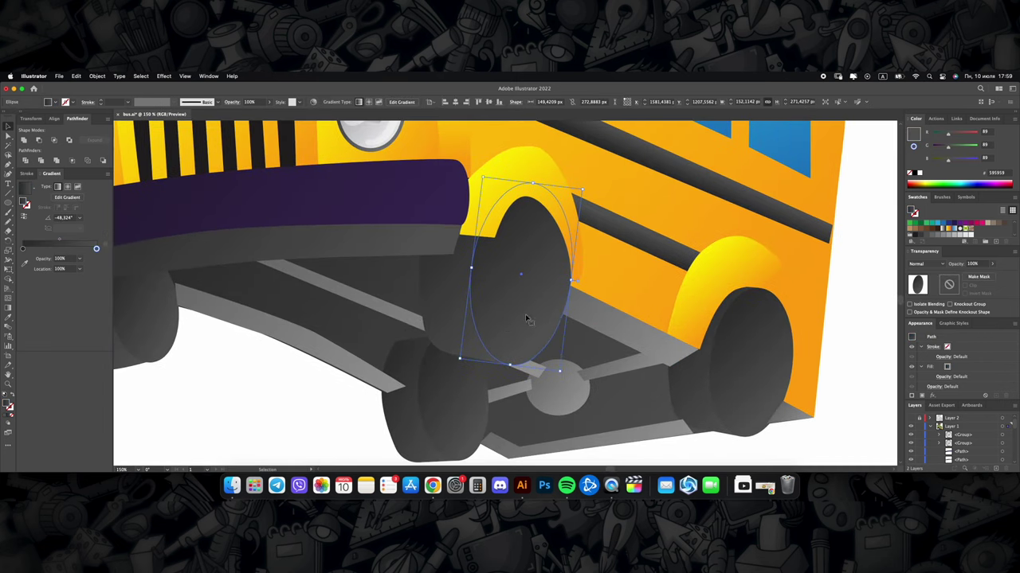
Step: Shrink the wheel hub to half size and give it a gradient, lighter on top, darker below
{"action": "left_click_drag", "start_coordinate": [560, 370], "coordinate": [517, 301]}
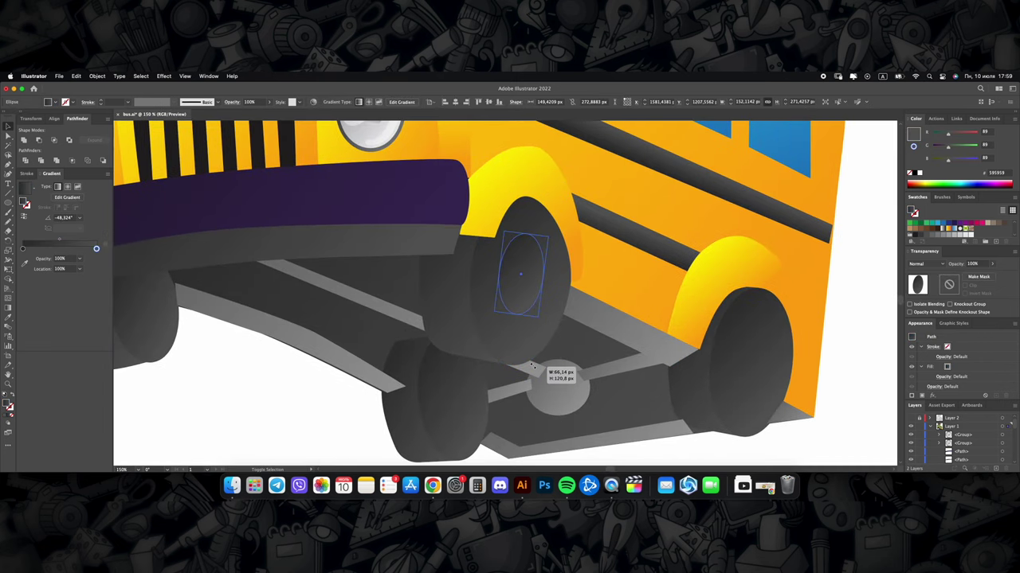
{"action": "left_click", "coordinate": [25, 188]}
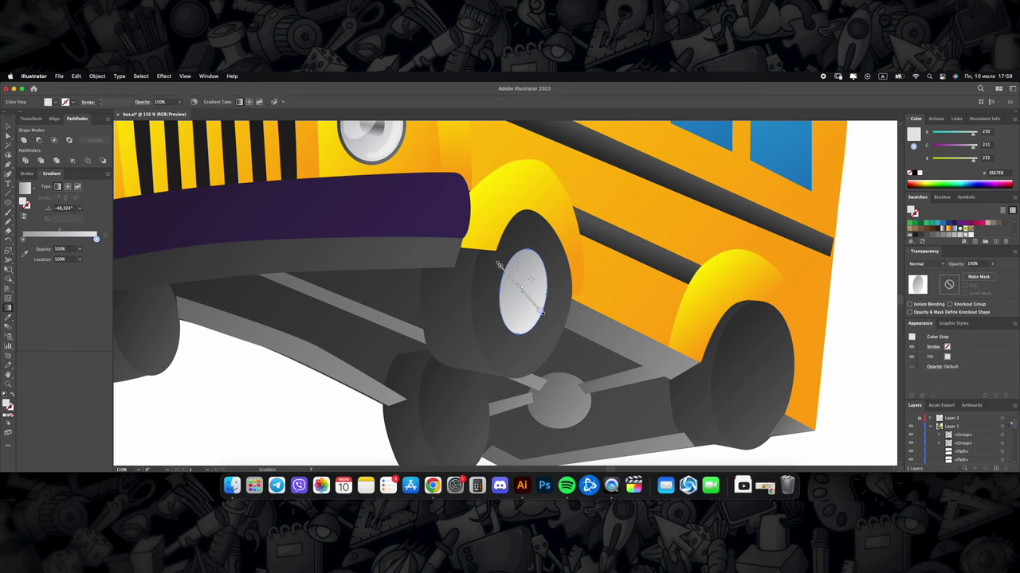
{"action": "left_click_drag", "start_coordinate": [514, 257], "coordinate": [532, 328]}
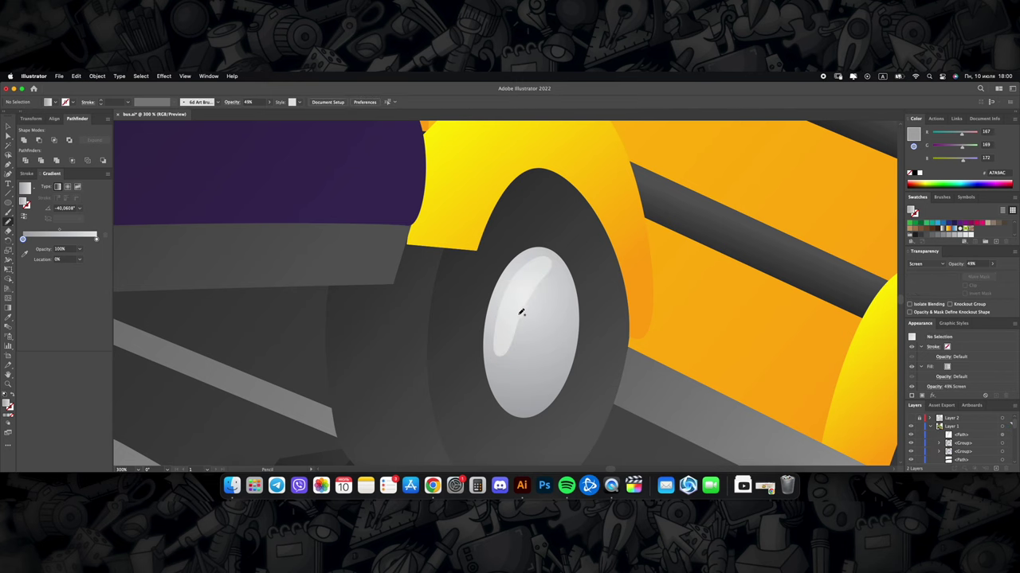
{"action": "scroll", "coordinate": [516, 317], "scroll_direction": "up", "scroll_amount": 2}
Step: Pen a small slanted tread bar below the bus and fill it dark
{"action": "scroll", "coordinate": [505, 353], "scroll_direction": "down", "scroll_amount": 1}
{"action": "key", "text": "p"}
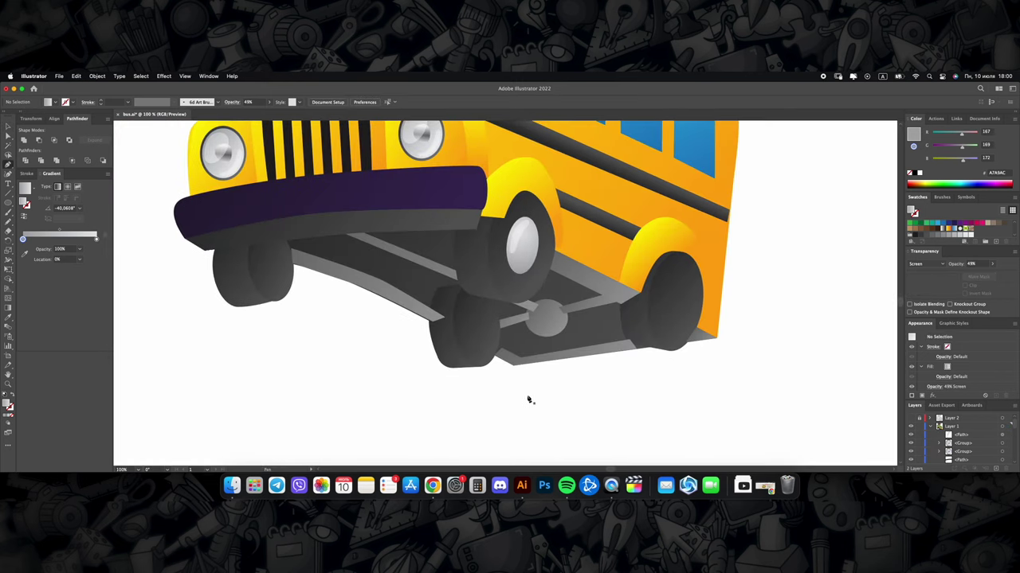
{"action": "scroll", "coordinate": [528, 401], "scroll_direction": "up", "scroll_amount": 1}
{"action": "left_click", "coordinate": [467, 399]}
{"action": "left_click", "coordinate": [505, 398]}
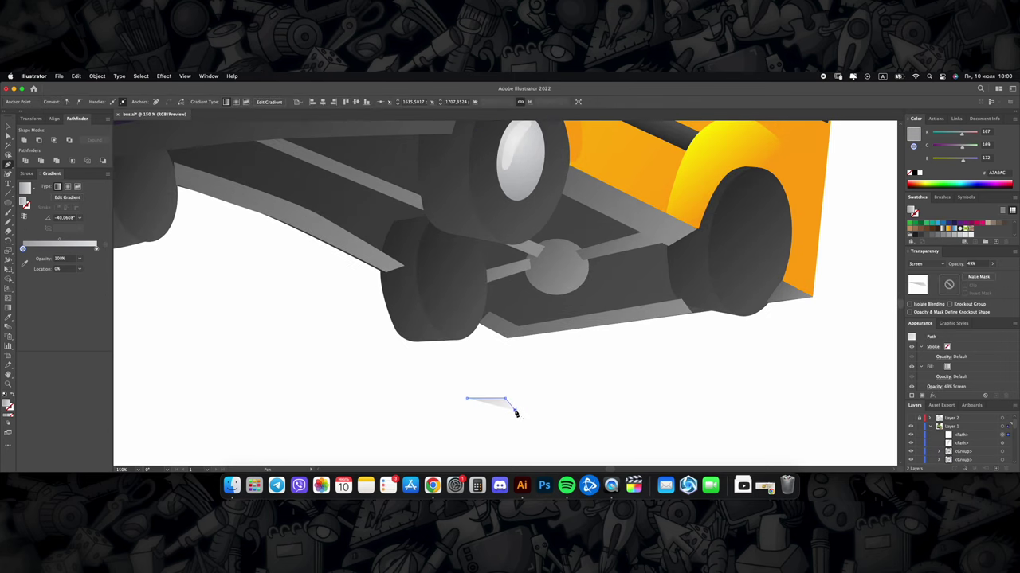
{"action": "left_click", "coordinate": [916, 237]}
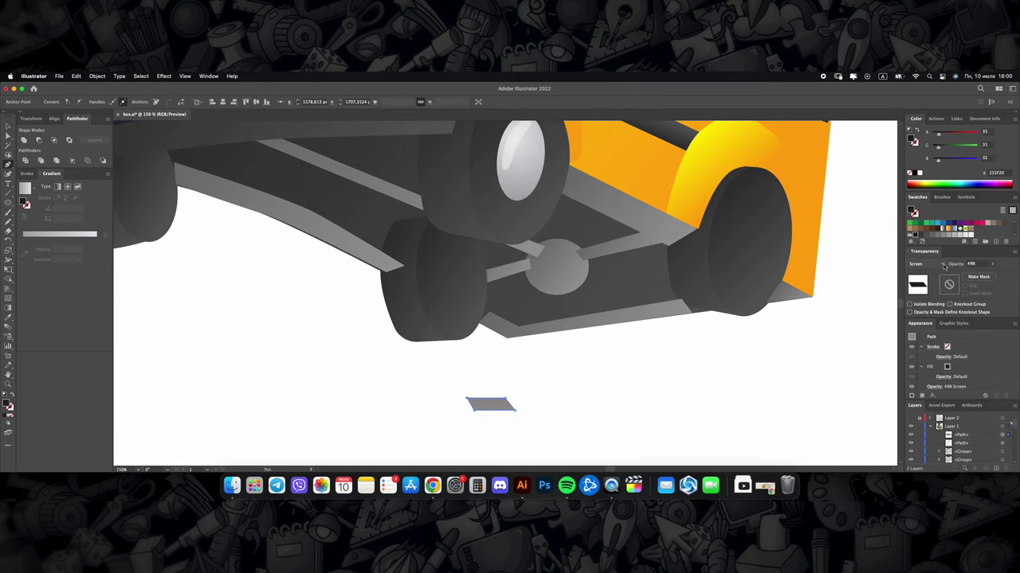
{"action": "left_click", "coordinate": [578, 347]}
Step: Copy the dark bars to the right and mirror them horizontally into a chevron
{"action": "scroll", "coordinate": [577, 347], "scroll_direction": "down", "scroll_amount": 2}
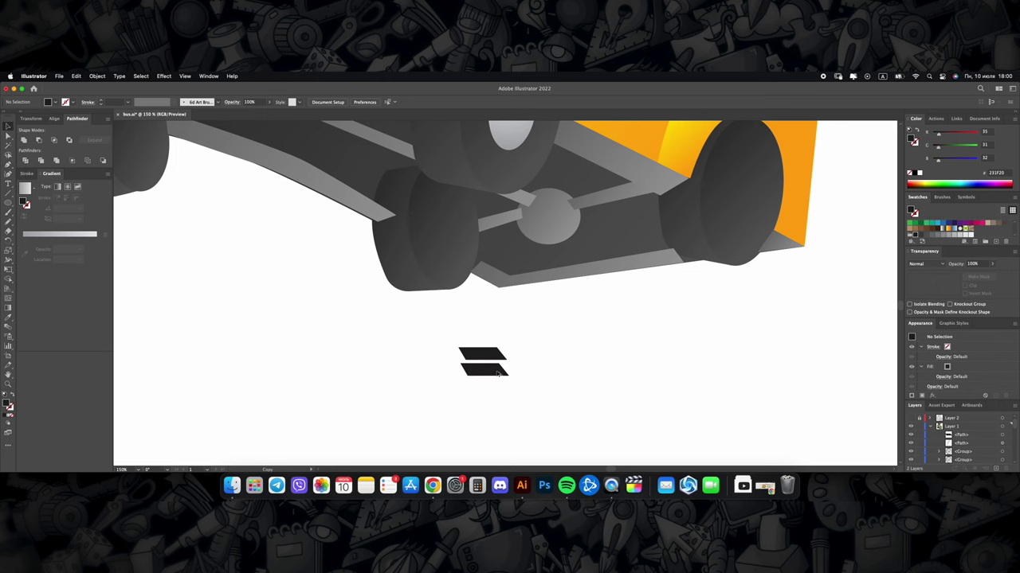
{"action": "left_click", "coordinate": [497, 372]}
{"action": "left_click_drag", "start_coordinate": [497, 371], "coordinate": [573, 356]}
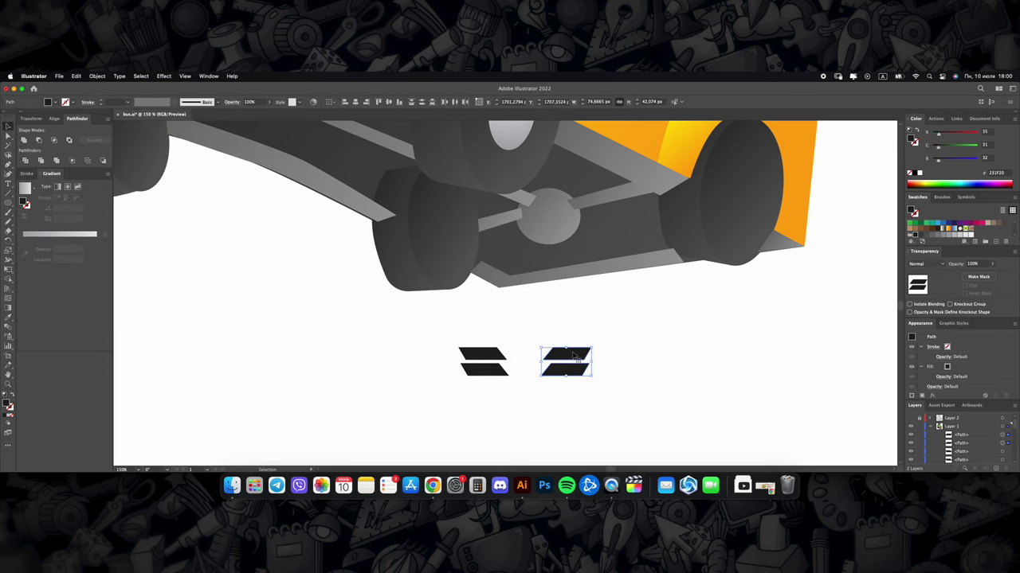
{"action": "left_click", "coordinate": [557, 367]}
{"action": "scroll", "coordinate": [558, 366], "scroll_direction": "up", "scroll_amount": 1}
Step: Add a centre connecting piece, then copy the chevron rows downward and repeat into a tall stack
{"action": "left_click", "coordinate": [488, 343]}
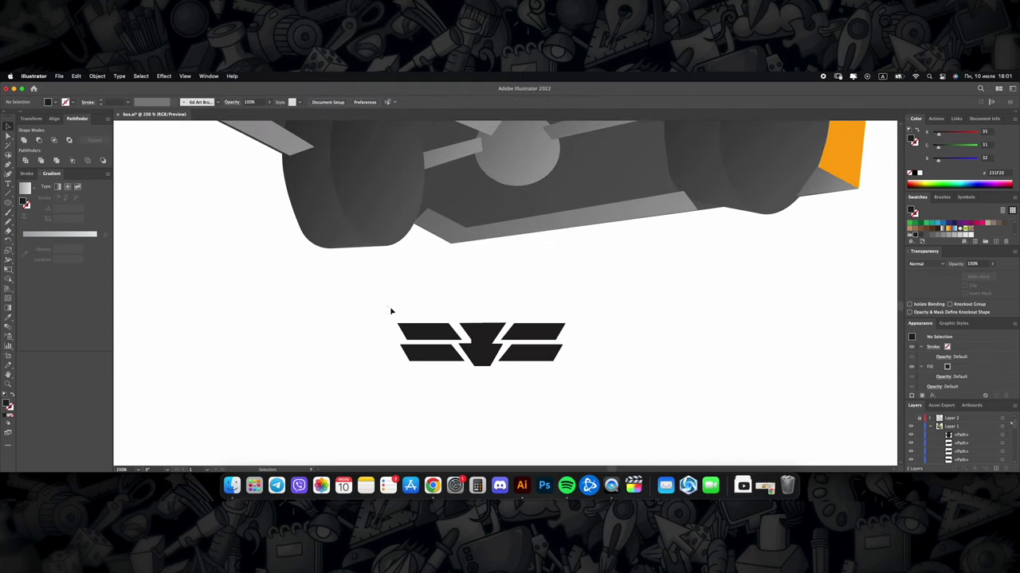
{"action": "left_click_drag", "start_coordinate": [552, 358], "coordinate": [552, 400]}
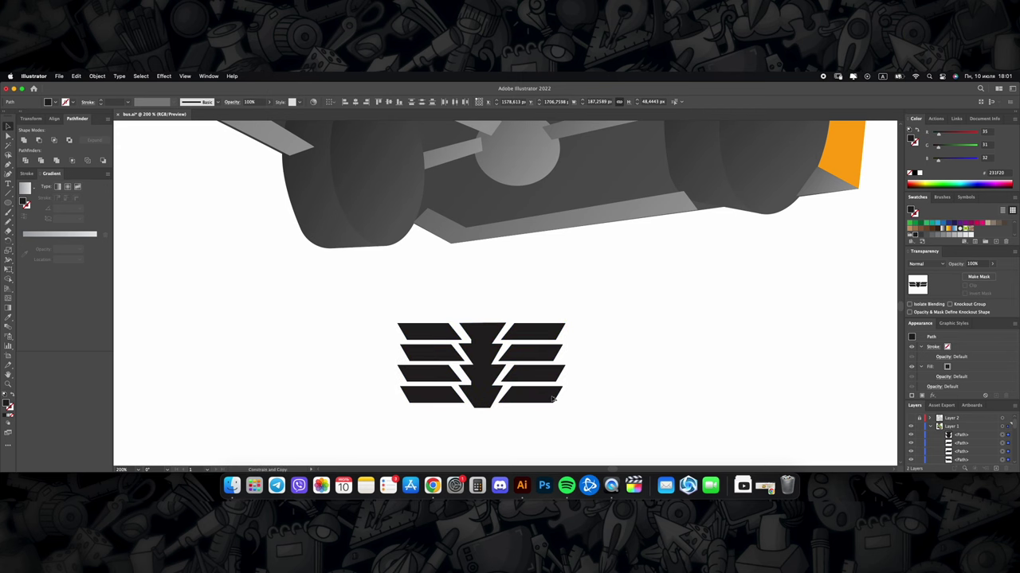
{"action": "scroll", "coordinate": [526, 376], "scroll_direction": "down", "scroll_amount": 4}
{"action": "key", "text": "ctrl+d"}
{"action": "key", "text": "ctrl+d"}
{"action": "key", "text": "ctrl+d"}
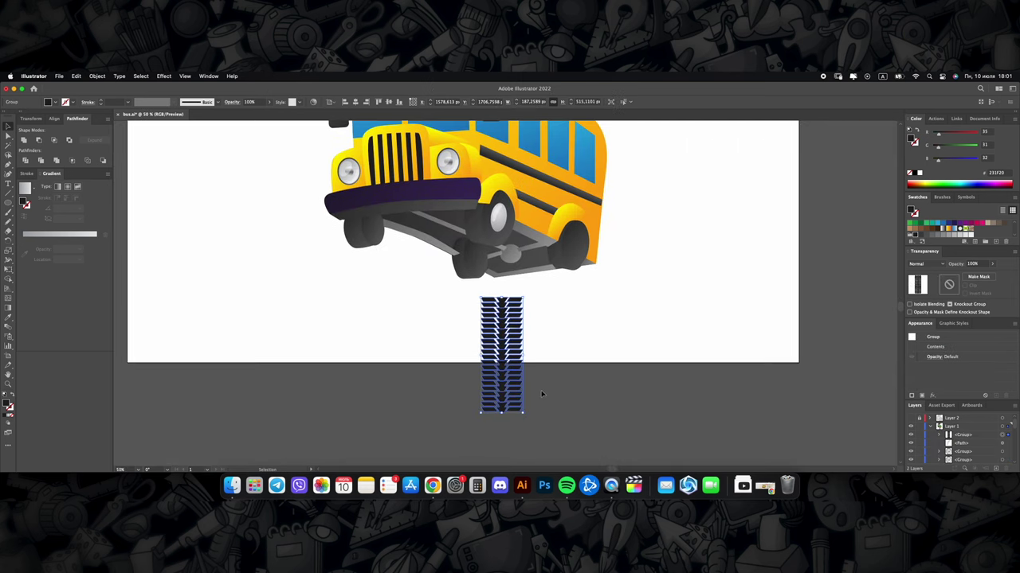
Step: Move the tread stack onto the front tire and wrap it in an Envelope Distort mesh
{"action": "left_click_drag", "start_coordinate": [516, 358], "coordinate": [494, 312]}
{"action": "scroll", "coordinate": [502, 316], "scroll_direction": "up", "scroll_amount": 2}
{"action": "scroll", "coordinate": [502, 316], "scroll_direction": "up", "scroll_amount": 2}
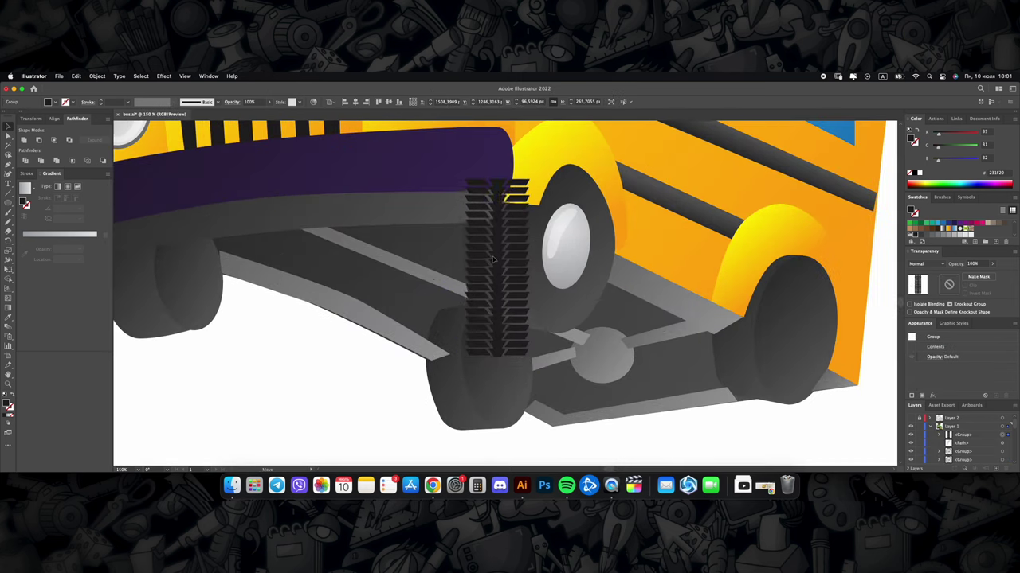
{"action": "scroll", "coordinate": [502, 317], "scroll_direction": "up", "scroll_amount": 1}
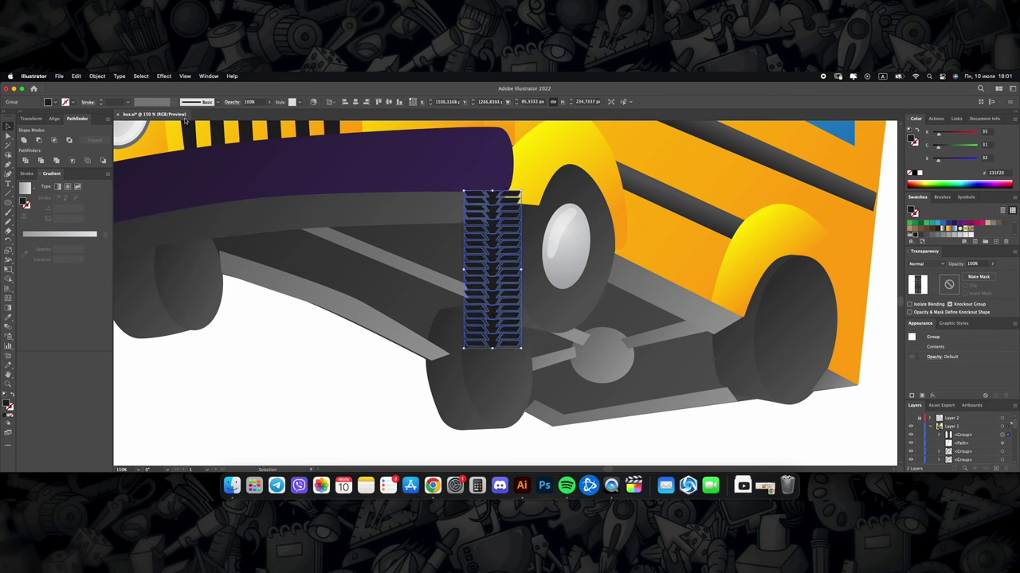
{"action": "left_click", "coordinate": [98, 76]}
{"action": "left_click", "coordinate": [216, 323]}
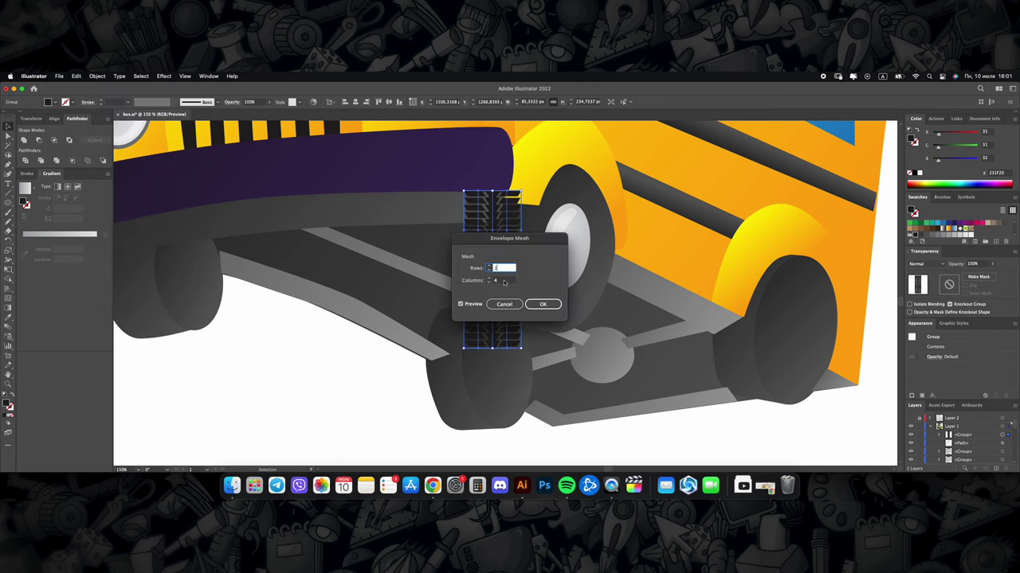
{"action": "left_click", "coordinate": [542, 305]}
Step: Drag the mesh's bottom and top corners so the tread curves around the tire
{"action": "key", "text": "a"}
{"action": "left_click_drag", "start_coordinate": [521, 347], "coordinate": [545, 335]}
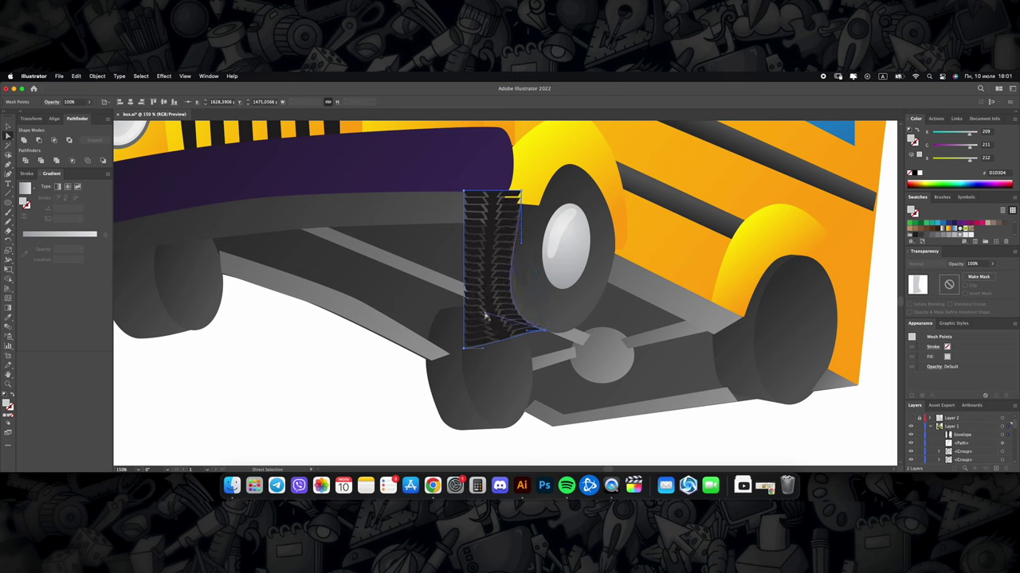
{"action": "left_click_drag", "start_coordinate": [519, 193], "coordinate": [540, 170]}
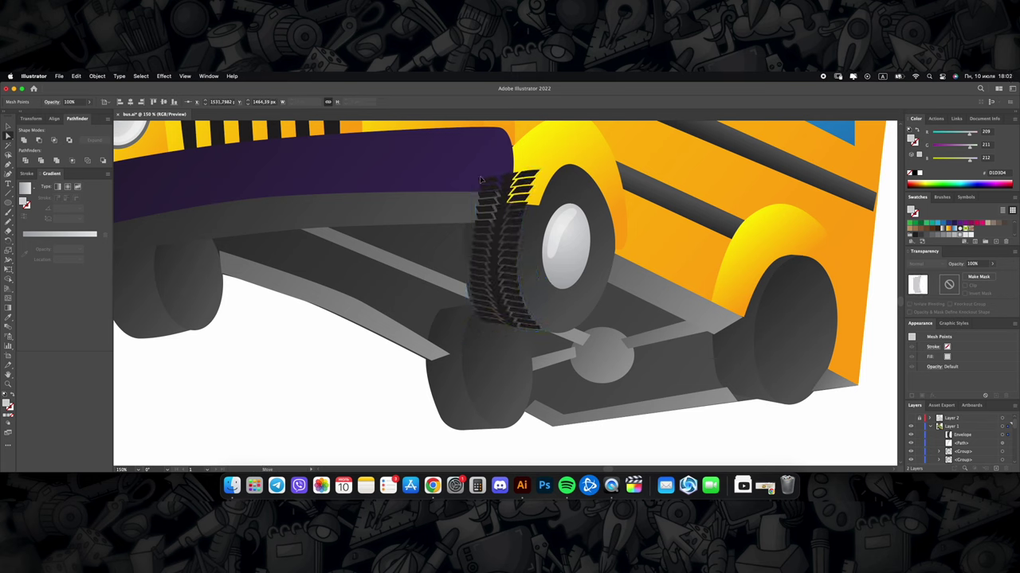
{"action": "scroll", "coordinate": [459, 230], "scroll_direction": "down", "scroll_amount": 3}
{"action": "scroll", "coordinate": [459, 230], "scroll_direction": "down", "scroll_amount": 2}
Step: Try a dark gradient on the tire tread, then undo it to restore the original shade
{"action": "scroll", "coordinate": [501, 285], "scroll_direction": "up", "scroll_amount": 3}
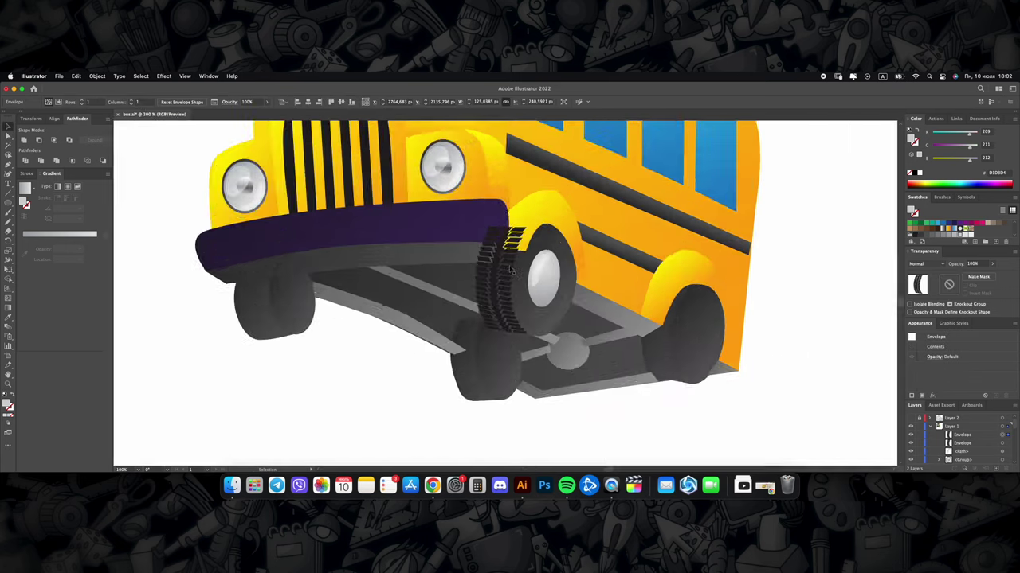
{"action": "scroll", "coordinate": [500, 285], "scroll_direction": "up", "scroll_amount": 3}
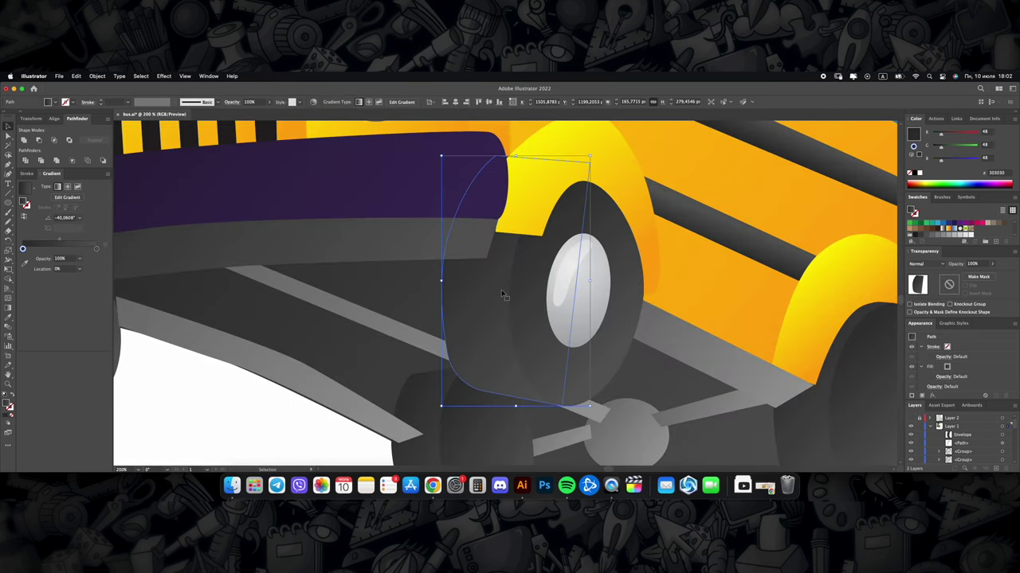
{"action": "scroll", "coordinate": [502, 296], "scroll_direction": "down", "scroll_amount": 3}
{"action": "scroll", "coordinate": [510, 316], "scroll_direction": "up", "scroll_amount": 5}
{"action": "left_click", "coordinate": [511, 317]}
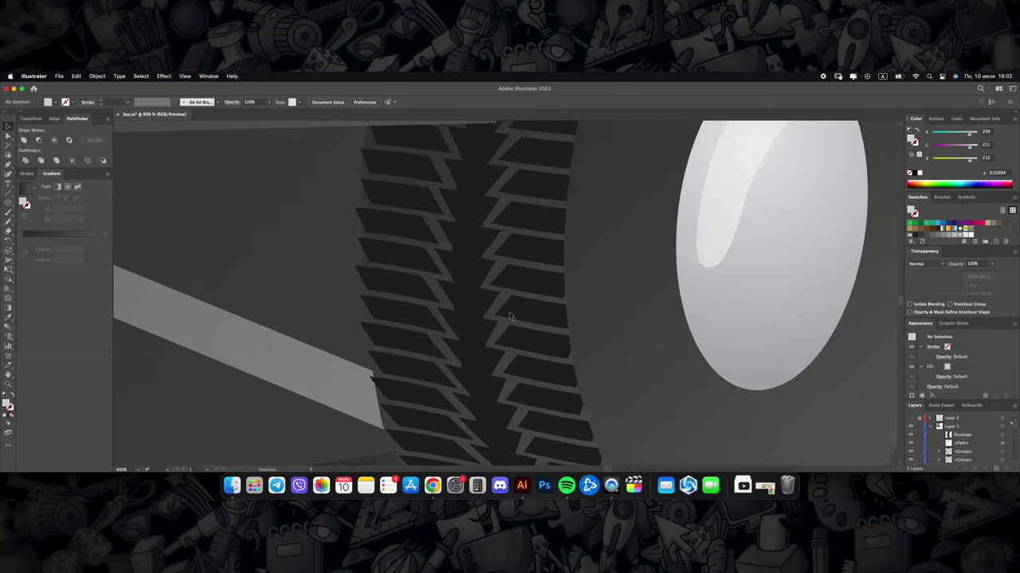
{"action": "scroll", "coordinate": [512, 317], "scroll_direction": "down", "scroll_amount": 2}
{"action": "key", "text": "g"}
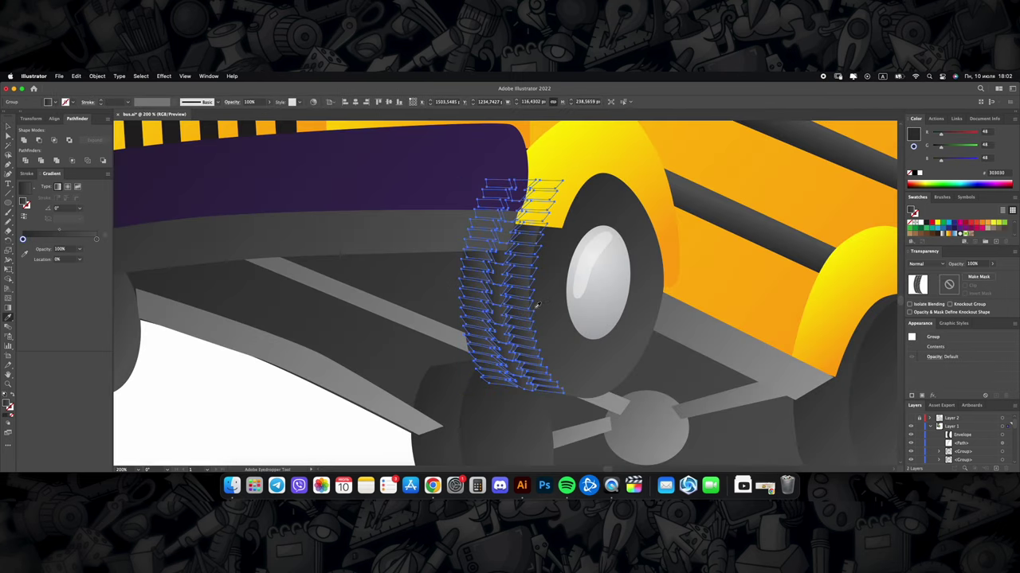
{"action": "left_click_drag", "start_coordinate": [455, 201], "coordinate": [546, 390]}
{"action": "scroll", "coordinate": [523, 319], "scroll_direction": "up", "scroll_amount": 3}
{"action": "key", "text": "ctrl+z"}
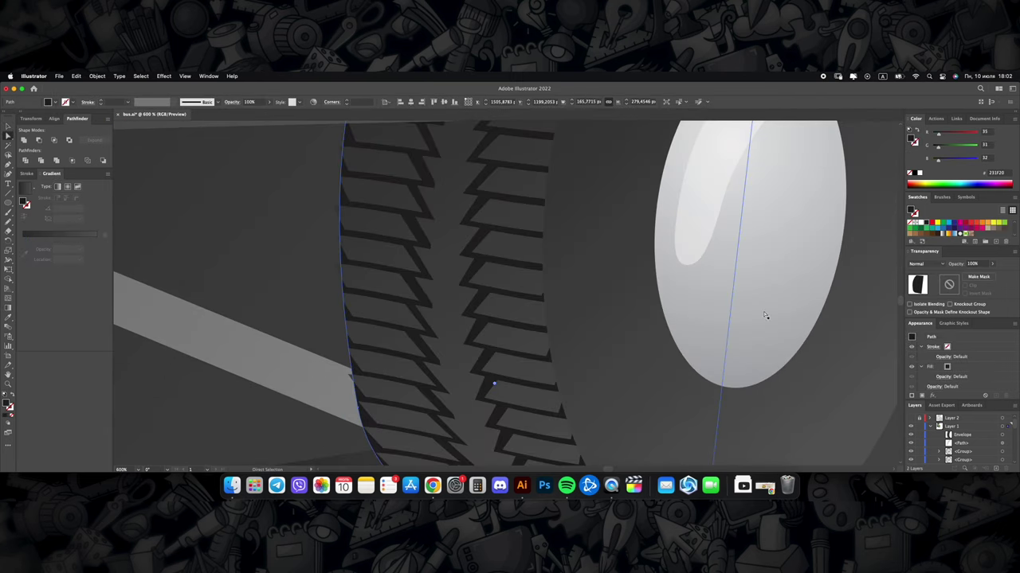
Step: Reselect the tread path and inspect individual tread pieces and the wheel face with Direct Selection
{"action": "scroll", "coordinate": [587, 303], "scroll_direction": "down", "scroll_amount": 2}
{"action": "scroll", "coordinate": [597, 327], "scroll_direction": "down", "scroll_amount": 3}
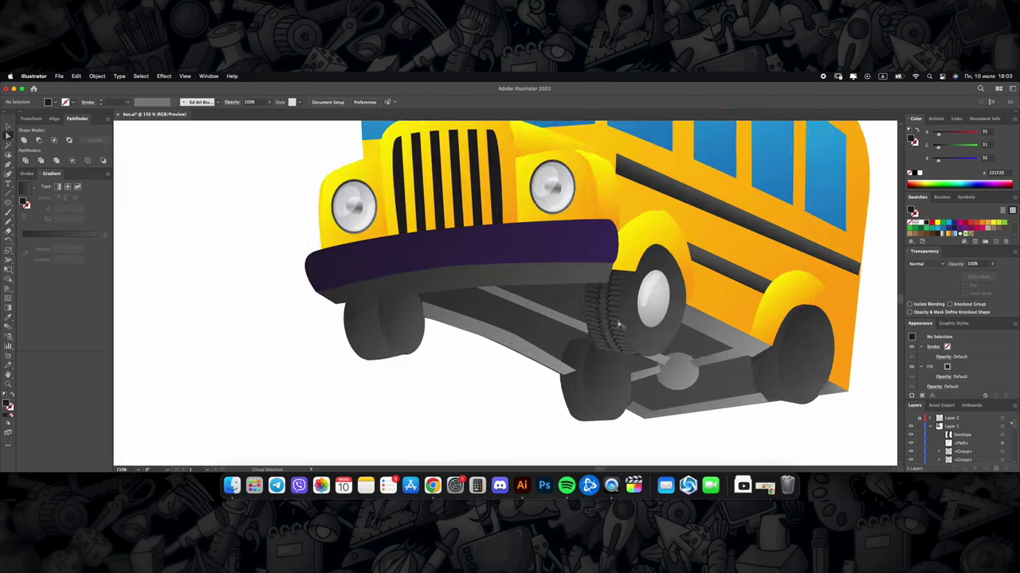
{"action": "scroll", "coordinate": [539, 337], "scroll_direction": "up", "scroll_amount": 4}
{"action": "scroll", "coordinate": [531, 335], "scroll_direction": "down", "scroll_amount": 3}
{"action": "scroll", "coordinate": [526, 326], "scroll_direction": "up", "scroll_amount": 1}
{"action": "key", "text": "ctrl+shift+a"}
{"action": "scroll", "coordinate": [526, 326], "scroll_direction": "up", "scroll_amount": 2}
{"action": "left_click", "coordinate": [533, 317]}
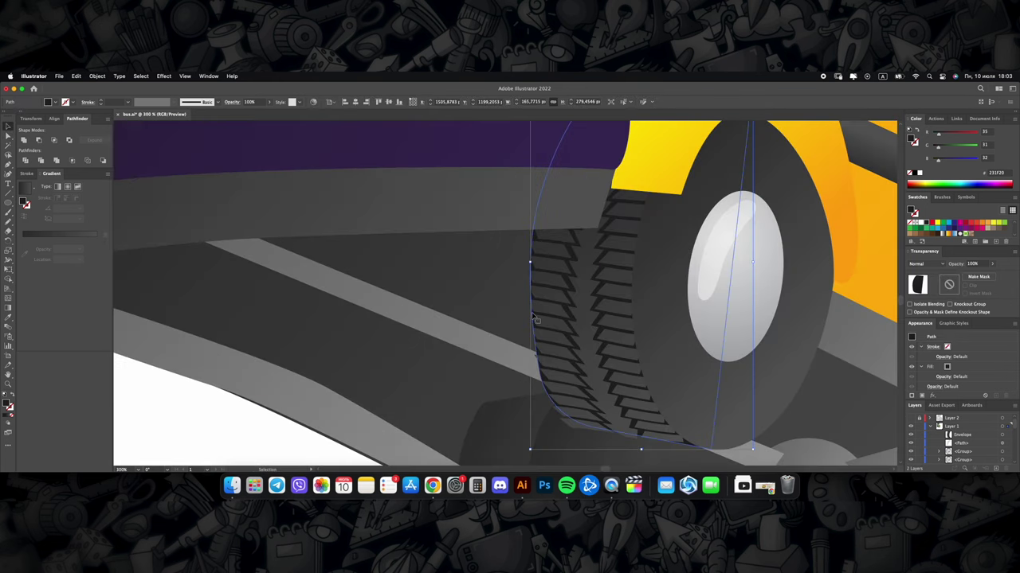
{"action": "scroll", "coordinate": [568, 429], "scroll_direction": "up", "scroll_amount": 1}
{"action": "key", "text": "a"}
{"action": "left_click", "coordinate": [560, 423]}
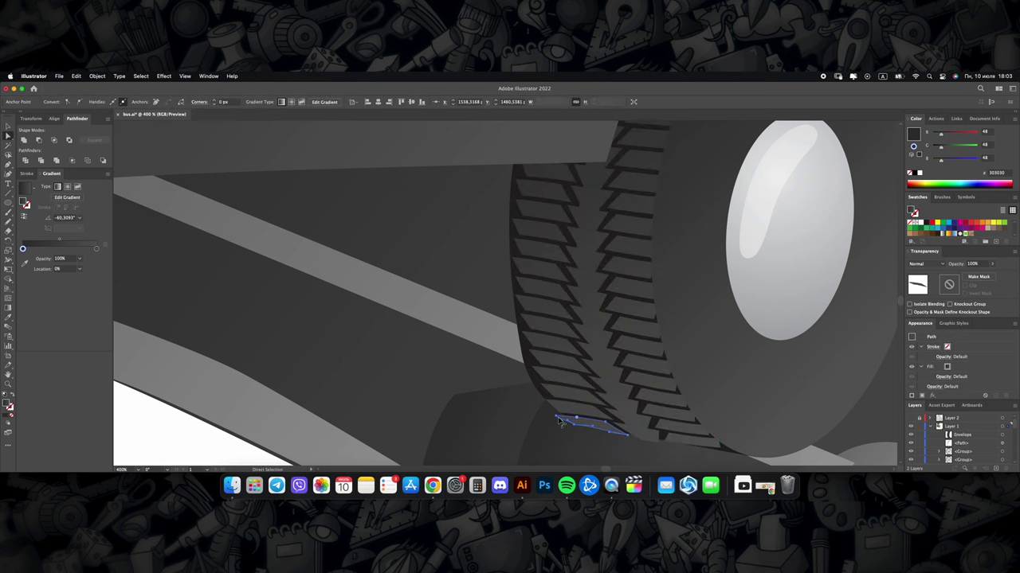
{"action": "scroll", "coordinate": [500, 391], "scroll_direction": "down", "scroll_amount": 5}
{"action": "scroll", "coordinate": [506, 363], "scroll_direction": "up", "scroll_amount": 3}
{"action": "left_click", "coordinate": [507, 362]}
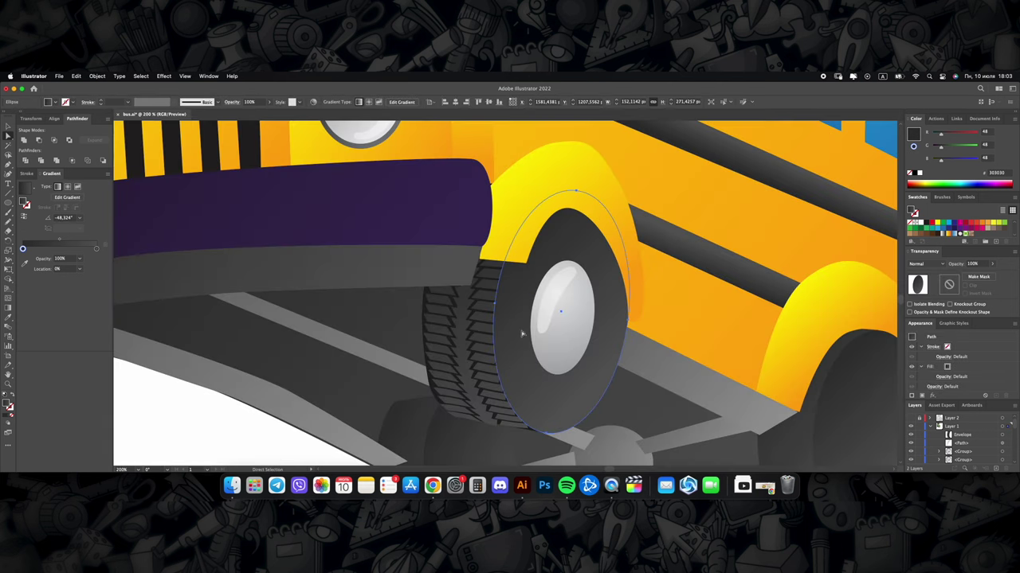
Step: Darken the wheel face's first gradient stop and drag the gradient upward from hub to rim
{"action": "double_click", "coordinate": [23, 249]}
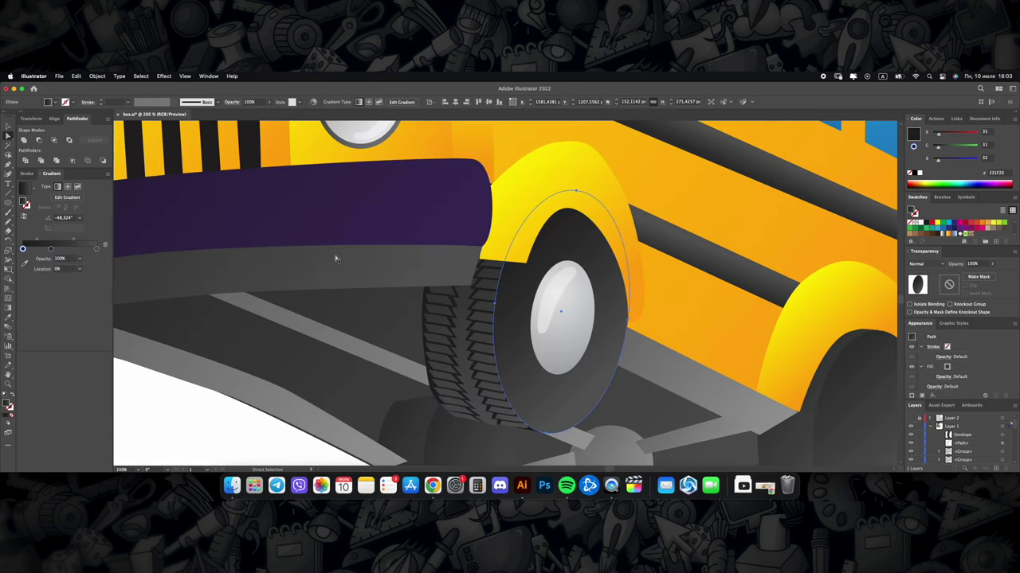
{"action": "key", "text": "g"}
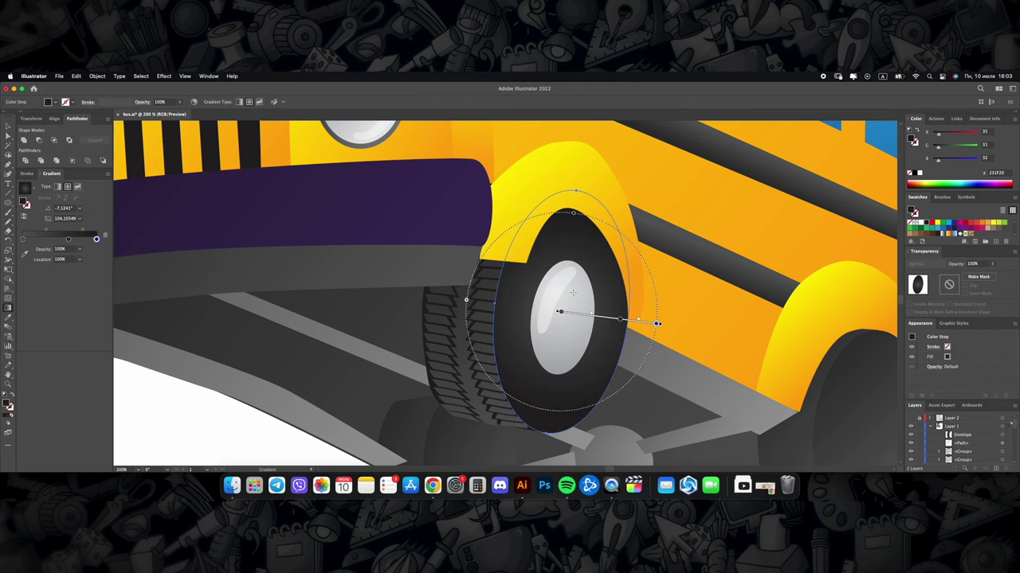
{"action": "left_click_drag", "start_coordinate": [564, 317], "coordinate": [578, 257]}
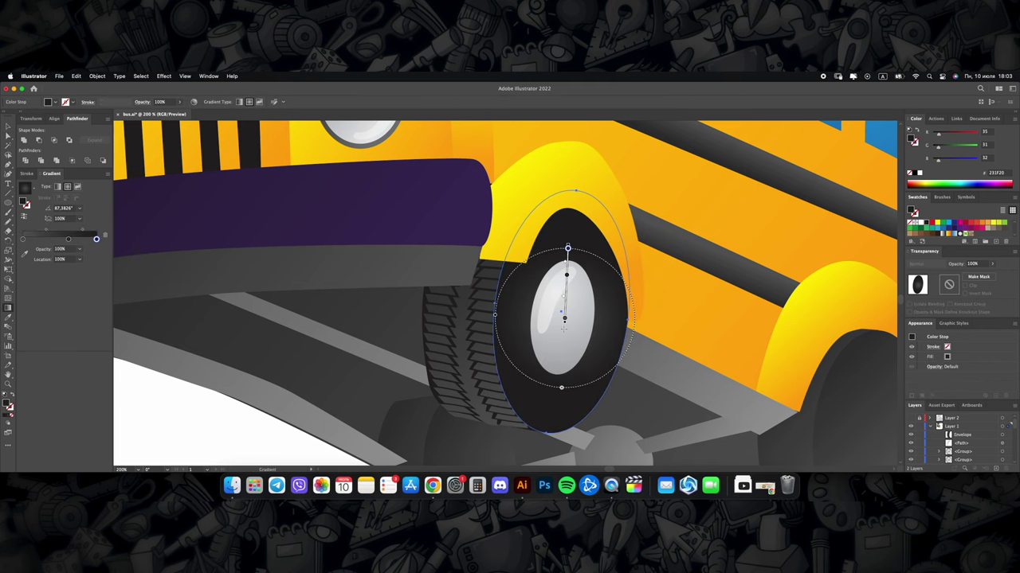
{"action": "left_click_drag", "start_coordinate": [563, 321], "coordinate": [564, 199]}
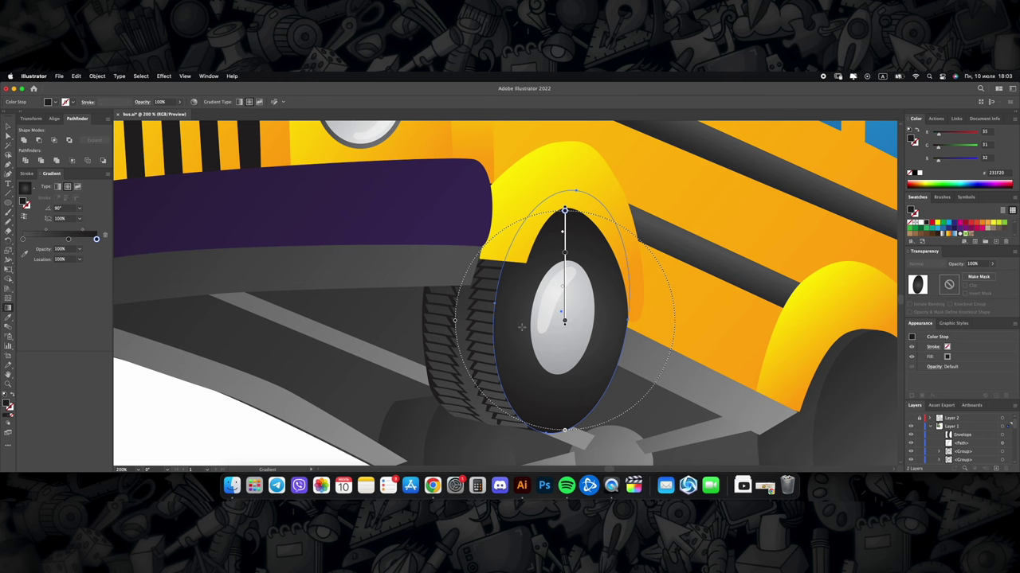
{"action": "key", "text": "super+shift+a"}
{"action": "scroll", "coordinate": [478, 318], "scroll_direction": "down", "scroll_amount": 5}
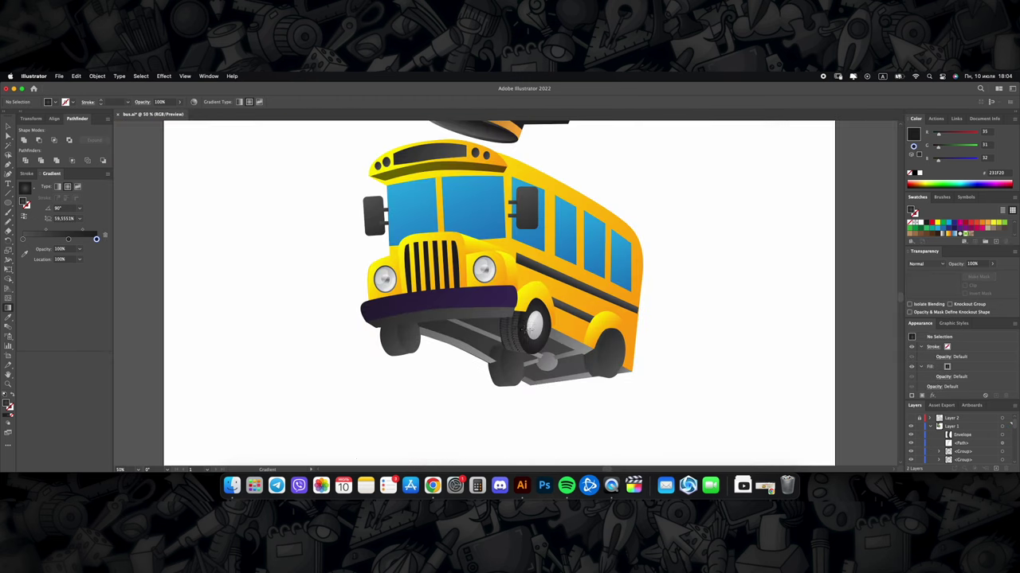
{"action": "scroll", "coordinate": [516, 319], "scroll_direction": "up", "scroll_amount": 5}
{"action": "scroll", "coordinate": [516, 319], "scroll_direction": "up", "scroll_amount": 2}
Step: Redraw the wheel-face gradient horizontally across the wheel from its left edge
{"action": "left_click", "coordinate": [521, 303]}
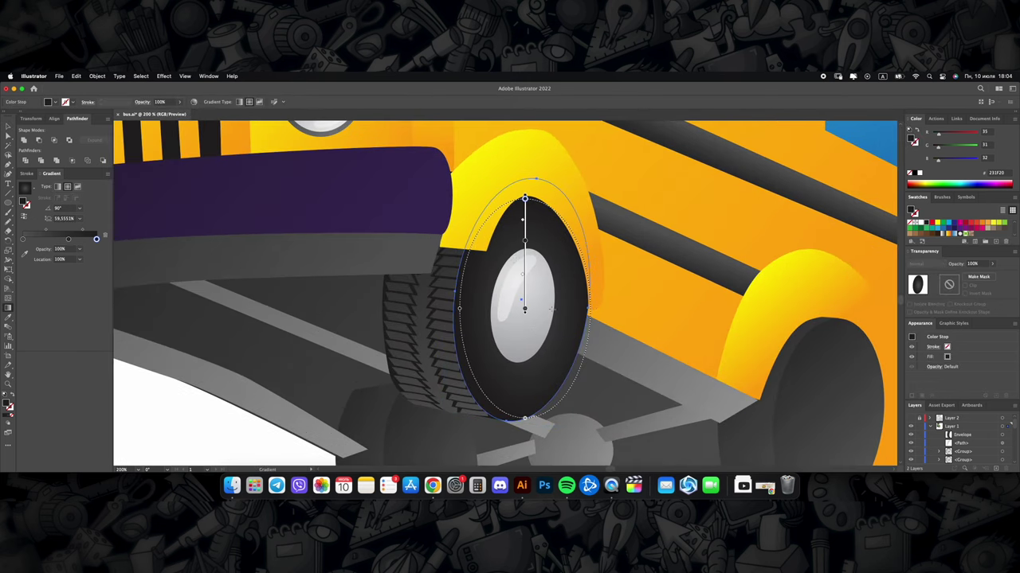
{"action": "left_click_drag", "start_coordinate": [508, 245], "coordinate": [558, 434]}
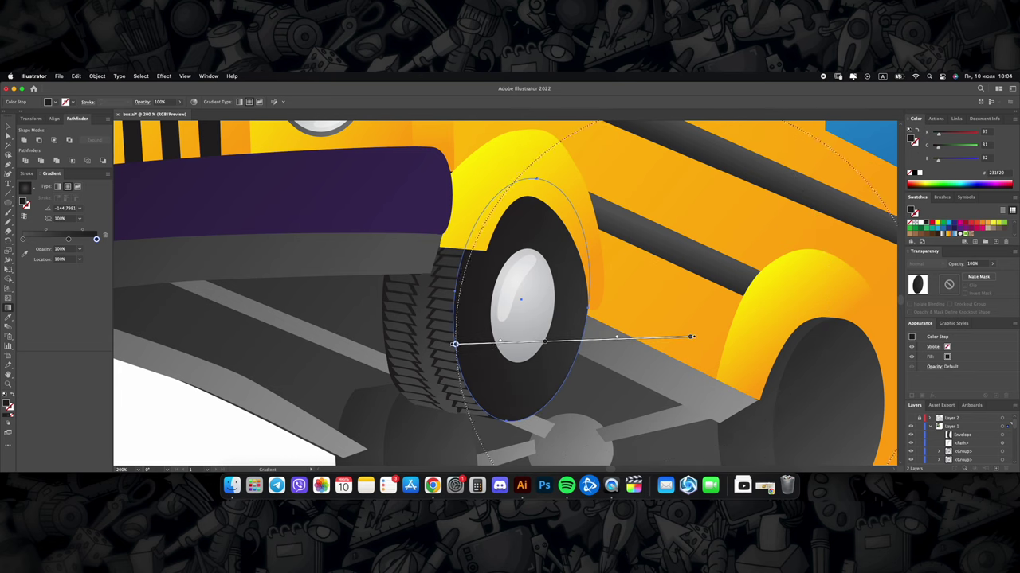
{"action": "left_click_drag", "start_coordinate": [458, 311], "coordinate": [593, 317]}
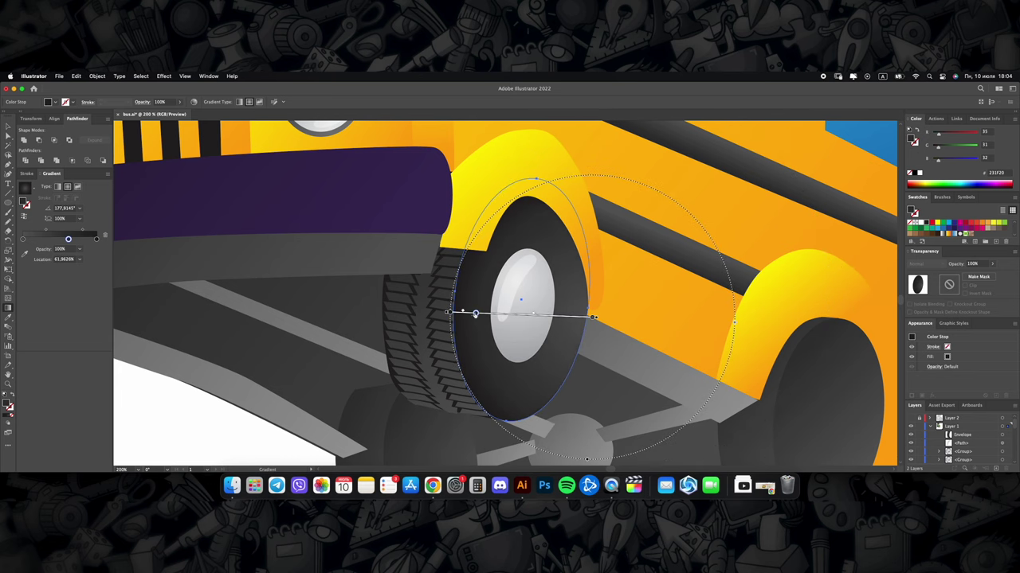
{"action": "key", "text": "super+shift+a"}
{"action": "scroll", "coordinate": [546, 329], "scroll_direction": "down", "scroll_amount": 3}
{"action": "scroll", "coordinate": [546, 329], "scroll_direction": "down", "scroll_amount": 2}
{"action": "scroll", "coordinate": [547, 329], "scroll_direction": "up", "scroll_amount": 3}
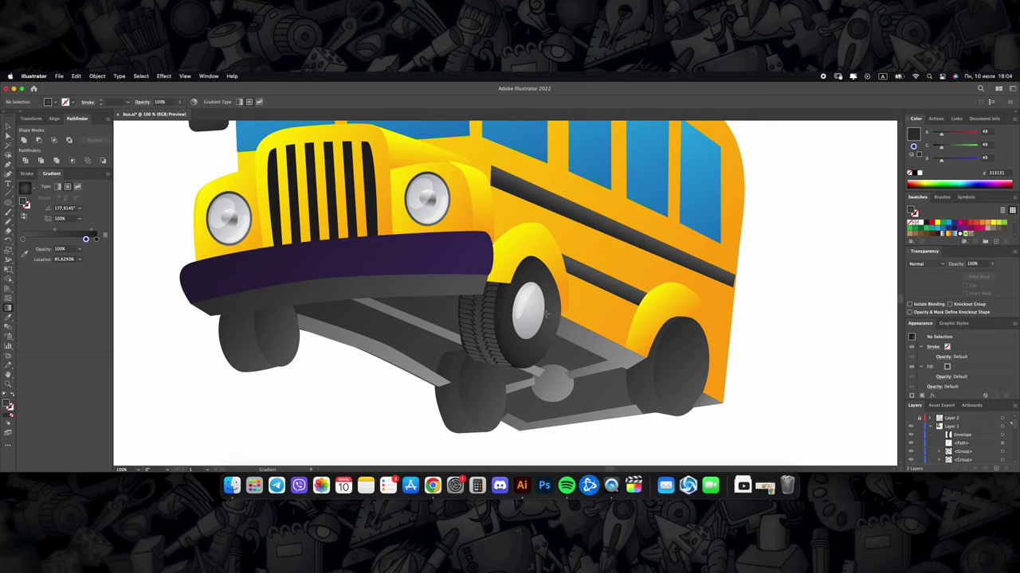
{"action": "scroll", "coordinate": [546, 329], "scroll_direction": "up", "scroll_amount": 3}
Step: Sketch a crescent shadow inside the hubcap and set it to Multiply at about 34%
{"action": "key", "text": "n"}
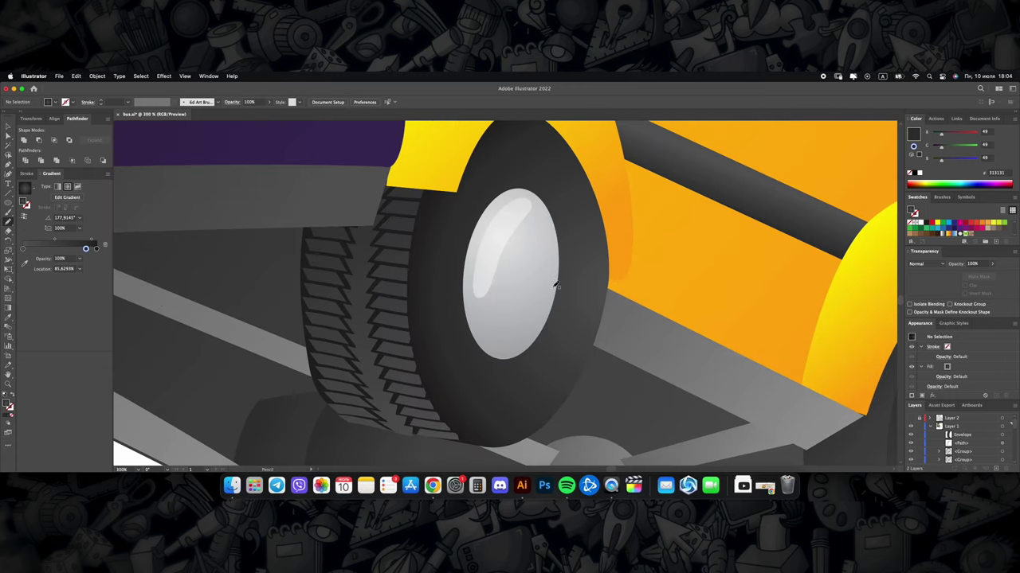
{"action": "left_click_drag", "start_coordinate": [554, 275], "coordinate": [556, 278]}
{"action": "key", "text": "v"}
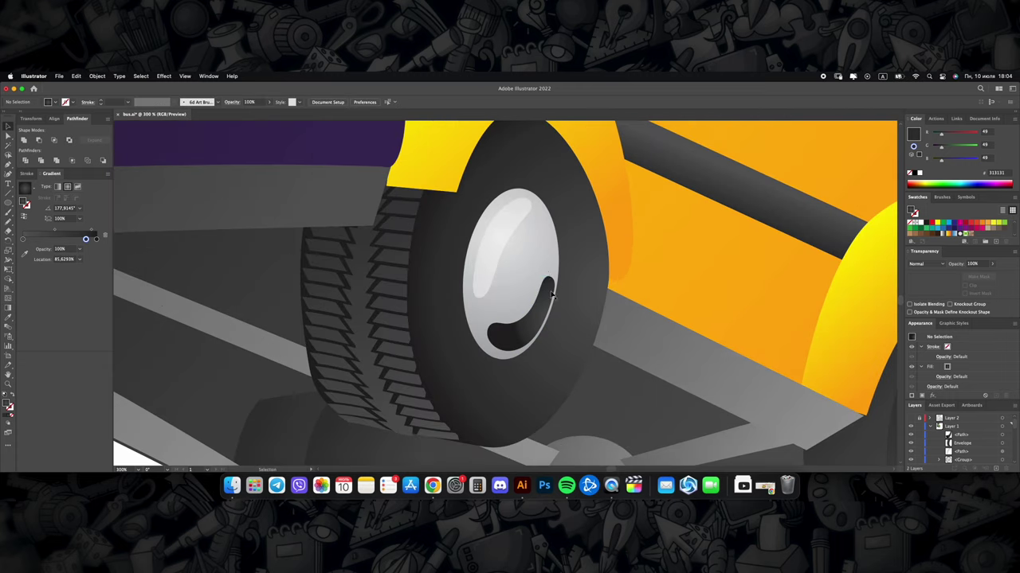
{"action": "left_click", "coordinate": [926, 264]}
{"action": "left_click", "coordinate": [924, 285]}
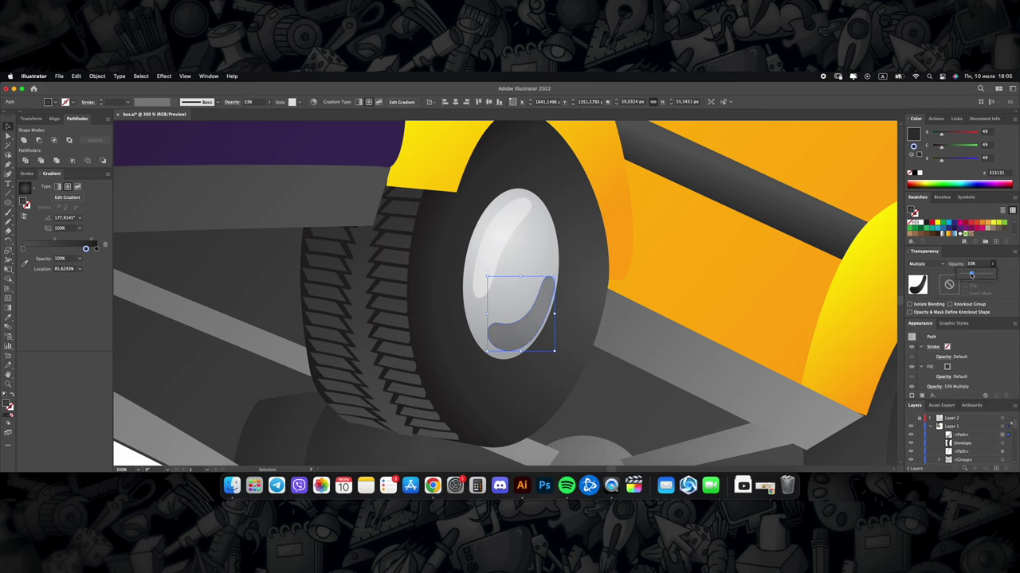
{"action": "key", "text": "super+shift+a"}
{"action": "scroll", "coordinate": [537, 314], "scroll_direction": "down", "scroll_amount": 2}
{"action": "scroll", "coordinate": [537, 313], "scroll_direction": "down", "scroll_amount": 3}
{"action": "scroll", "coordinate": [547, 298], "scroll_direction": "up", "scroll_amount": 4}
{"action": "scroll", "coordinate": [532, 329], "scroll_direction": "down", "scroll_amount": 2}
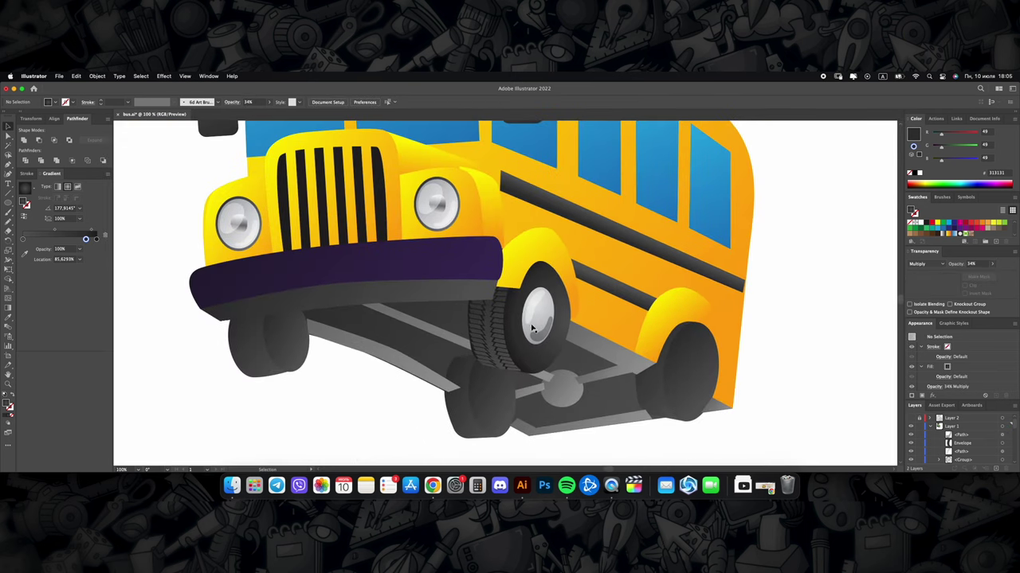
{"action": "scroll", "coordinate": [532, 329], "scroll_direction": "down", "scroll_amount": 1}
{"action": "left_click", "coordinate": [532, 329]}
{"action": "scroll", "coordinate": [532, 329], "scroll_direction": "up", "scroll_amount": 1}
Step: Place a copy of the treaded front wheel group at the rear of the bus
{"action": "scroll", "coordinate": [455, 348], "scroll_direction": "down", "scroll_amount": 4}
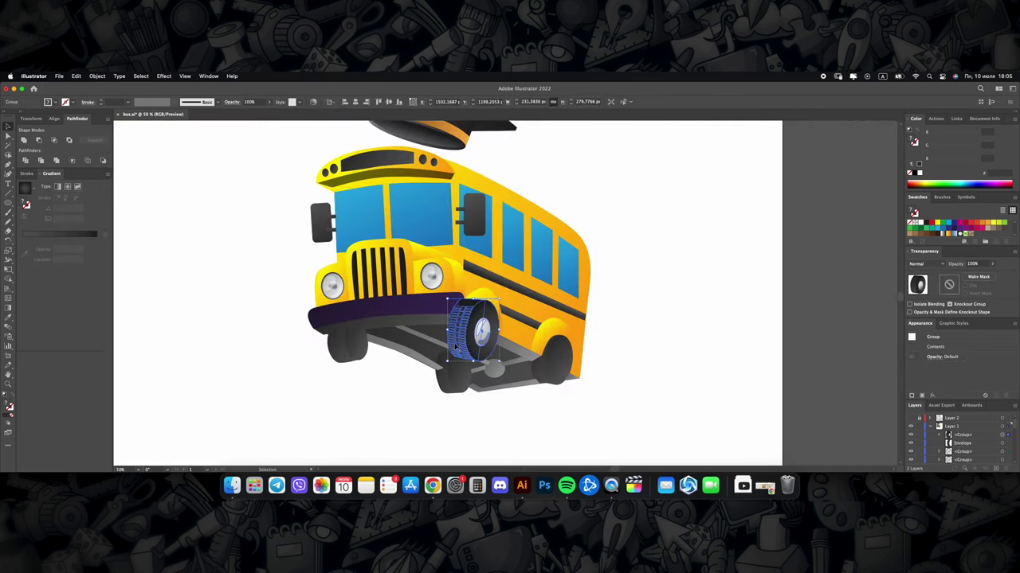
{"action": "scroll", "coordinate": [456, 347], "scroll_direction": "up", "scroll_amount": 2}
{"action": "left_click", "coordinate": [489, 284]}
{"action": "scroll", "coordinate": [489, 284], "scroll_direction": "down", "scroll_amount": 2}
{"action": "scroll", "coordinate": [569, 375], "scroll_direction": "up", "scroll_amount": 2}
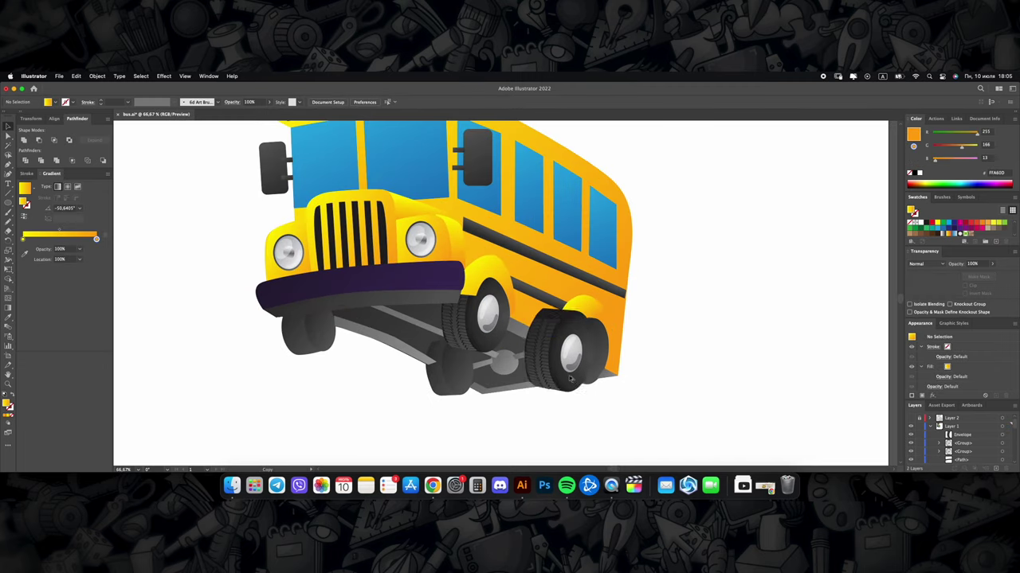
{"action": "scroll", "coordinate": [569, 375], "scroll_direction": "up", "scroll_amount": 2}
Step: Seat the copied wheel under the rear arch, undoing and redoing its position changes
{"action": "left_click", "coordinate": [595, 373]}
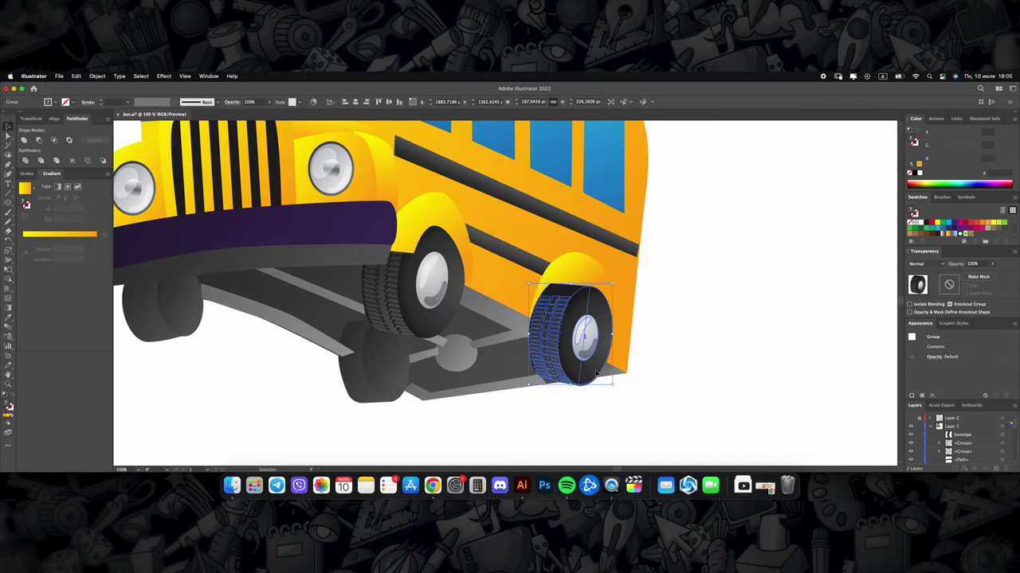
{"action": "key", "text": "super+z"}
{"action": "key", "text": "super+z"}
{"action": "key", "text": "super+z"}
{"action": "key", "text": "super+z"}
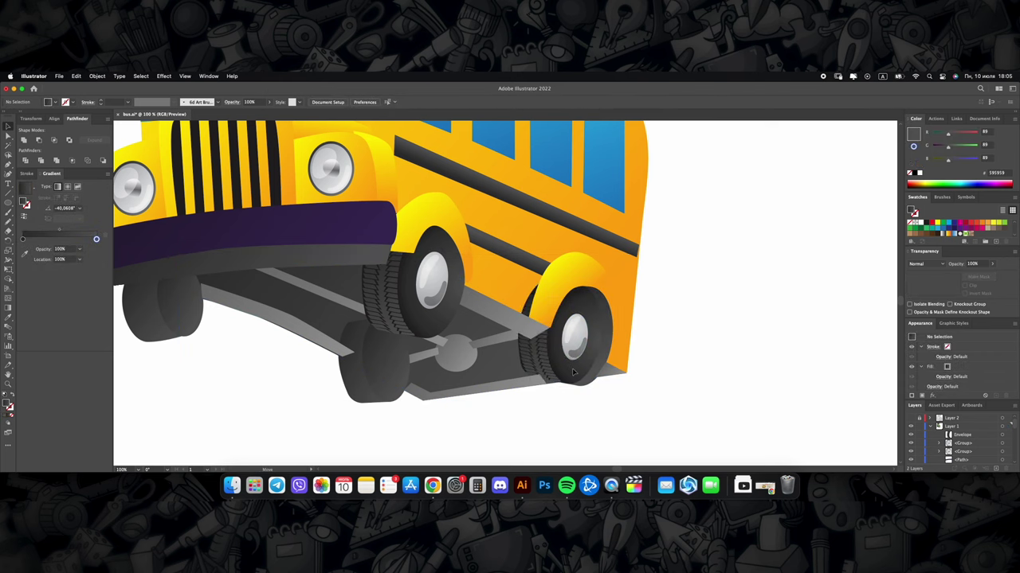
{"action": "key", "text": "super+z"}
{"action": "key", "text": "super+z"}
{"action": "key", "text": "super+z"}
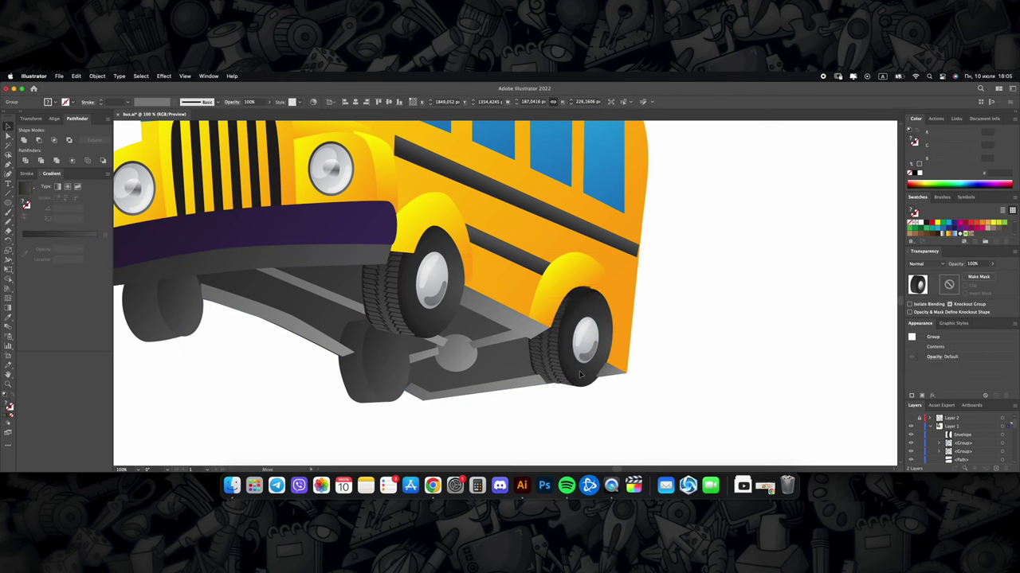
{"action": "key", "text": "super+z"}
{"action": "key", "text": "super+z"}
{"action": "key", "text": "super+z"}
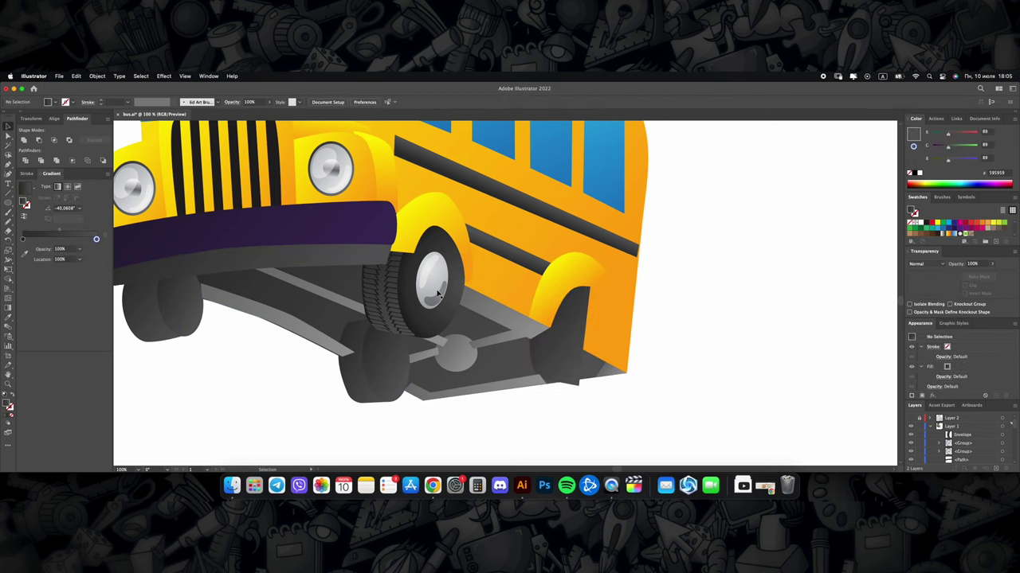
{"action": "key", "text": "super+z"}
{"action": "key", "text": "super+z"}
{"action": "key", "text": "super+z"}
{"action": "key", "text": "super+z"}
{"action": "key", "text": "super+z"}
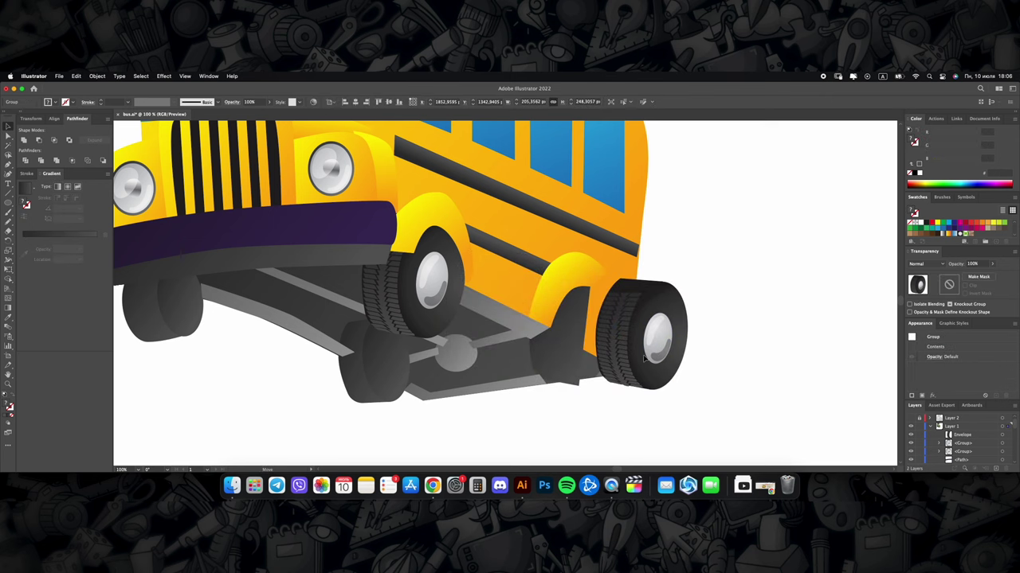
{"action": "key", "text": "super+z"}
{"action": "key", "text": "super+z"}
{"action": "key", "text": "super+z"}
{"action": "key", "text": "super+z"}
{"action": "key", "text": "super+z"}
{"action": "key", "text": "super+z"}
{"action": "key", "text": "super+shift+z"}
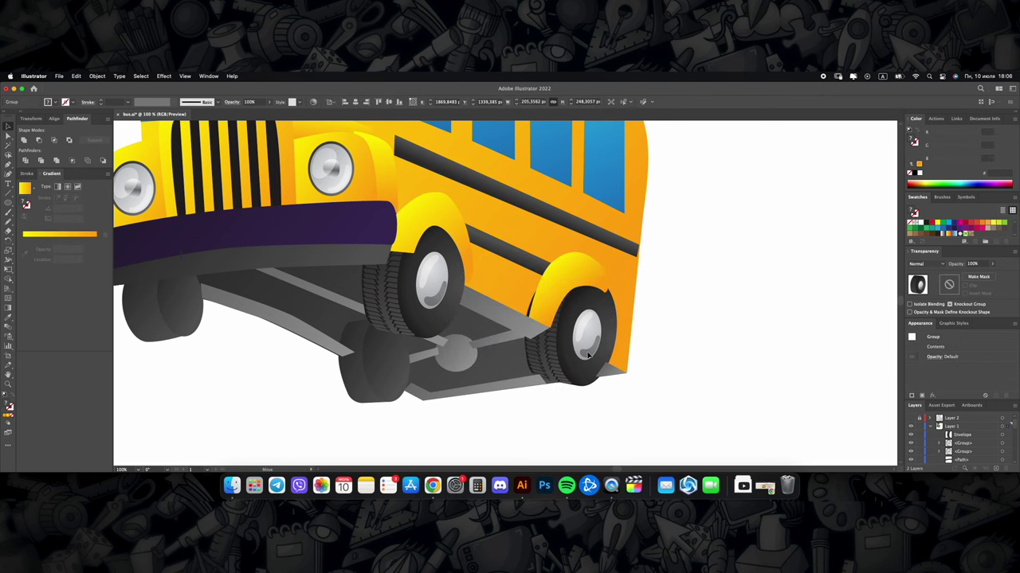
{"action": "key", "text": "super+shift+z"}
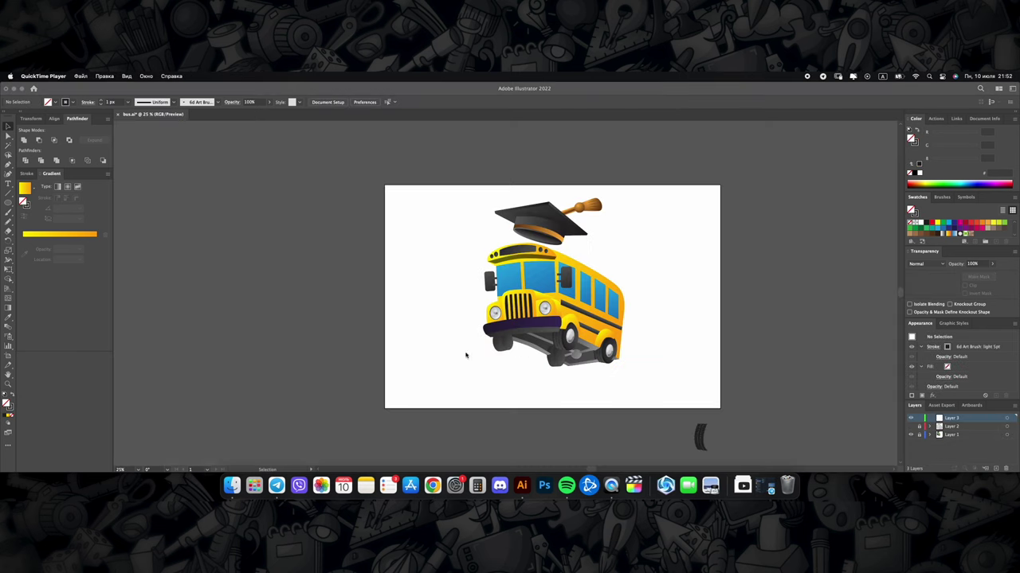
Step: Sample the dark grey tire fill onto the front bumper with the Eyedropper
{"action": "scroll", "coordinate": [491, 301], "scroll_direction": "down", "scroll_amount": 3}
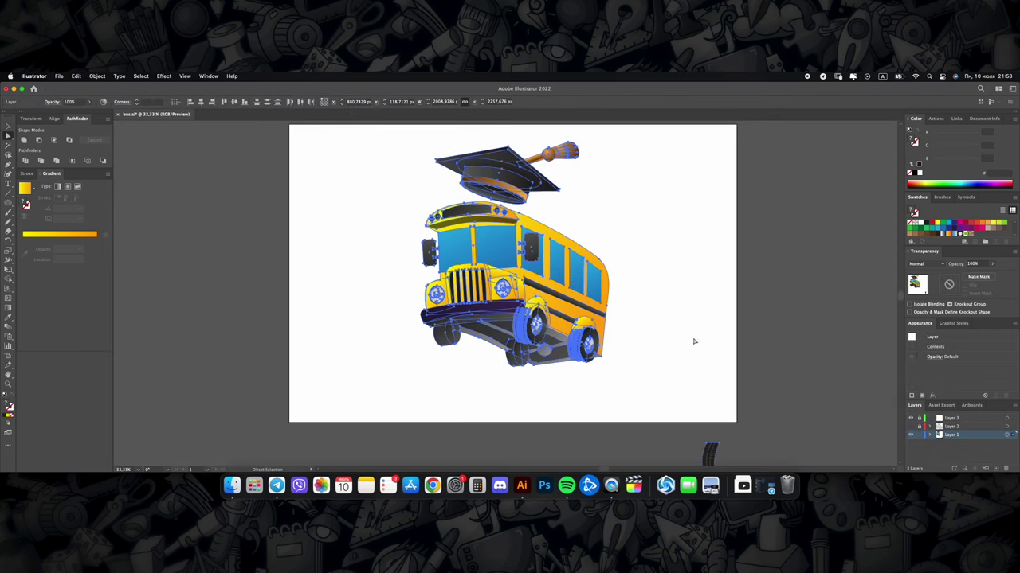
{"action": "scroll", "coordinate": [493, 317], "scroll_direction": "up", "scroll_amount": 1}
{"action": "key", "text": "i"}
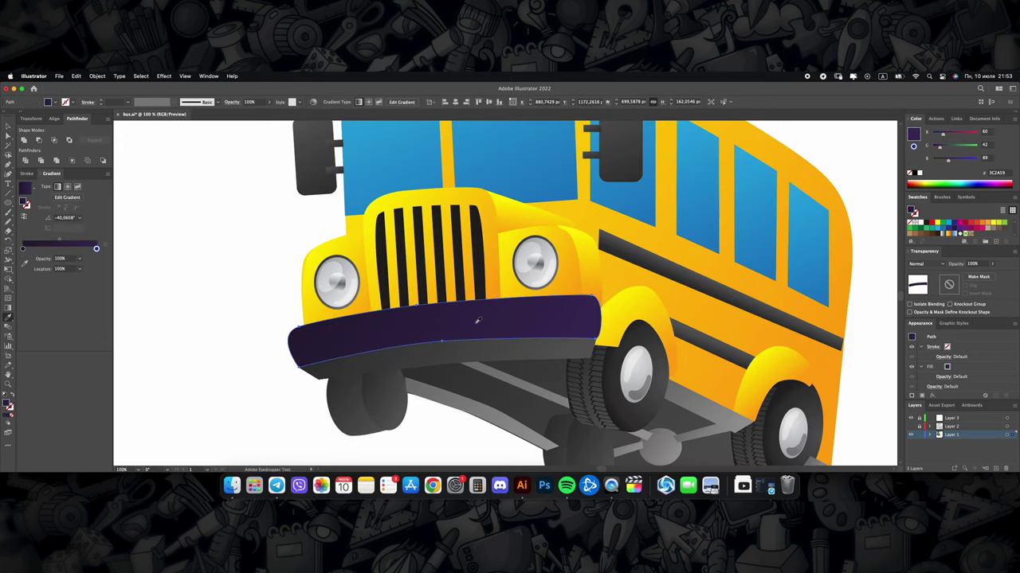
{"action": "left_click", "coordinate": [465, 328]}
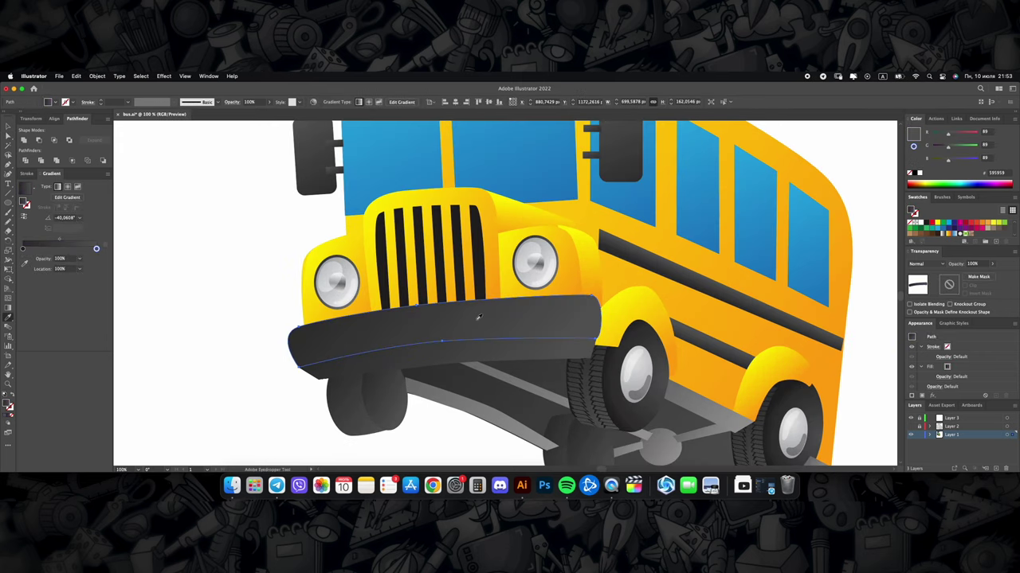
{"action": "scroll", "coordinate": [478, 317], "scroll_direction": "down", "scroll_amount": 1}
Step: Drag a vertical dark grey gradient across the front bumper
{"action": "key", "text": "g"}
{"action": "left_click_drag", "start_coordinate": [445, 341], "coordinate": [449, 352]}
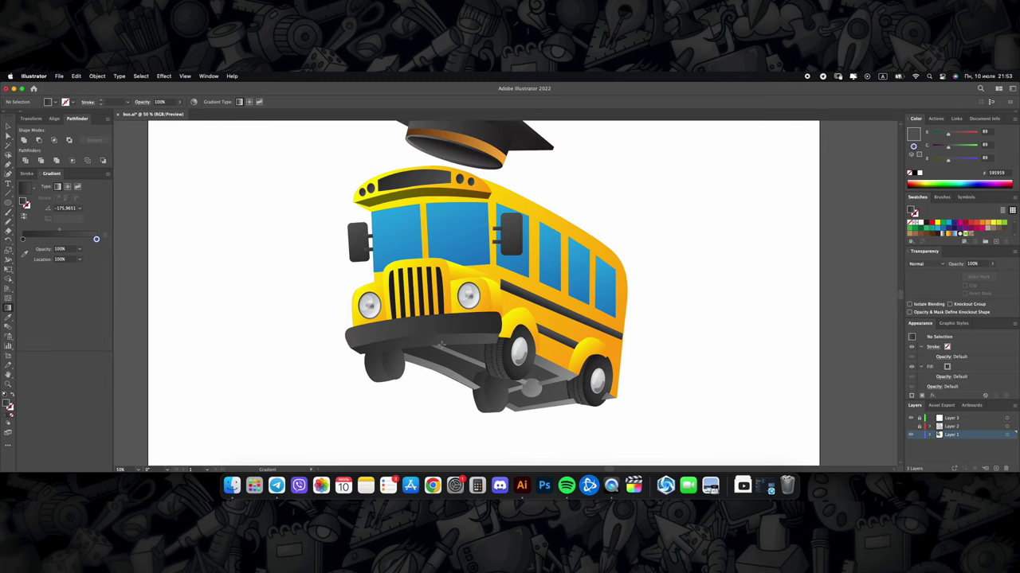
{"action": "scroll", "coordinate": [427, 338], "scroll_direction": "up", "scroll_amount": 3}
{"action": "left_click_drag", "start_coordinate": [423, 304], "coordinate": [431, 364]}
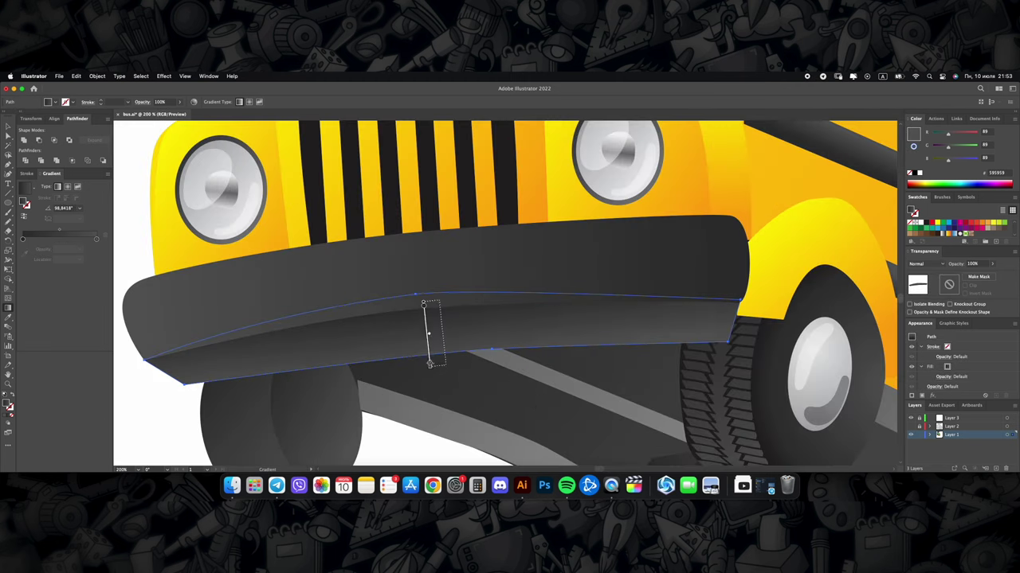
{"action": "scroll", "coordinate": [431, 393], "scroll_direction": "down", "scroll_amount": 5}
{"action": "scroll", "coordinate": [356, 344], "scroll_direction": "up", "scroll_amount": 5}
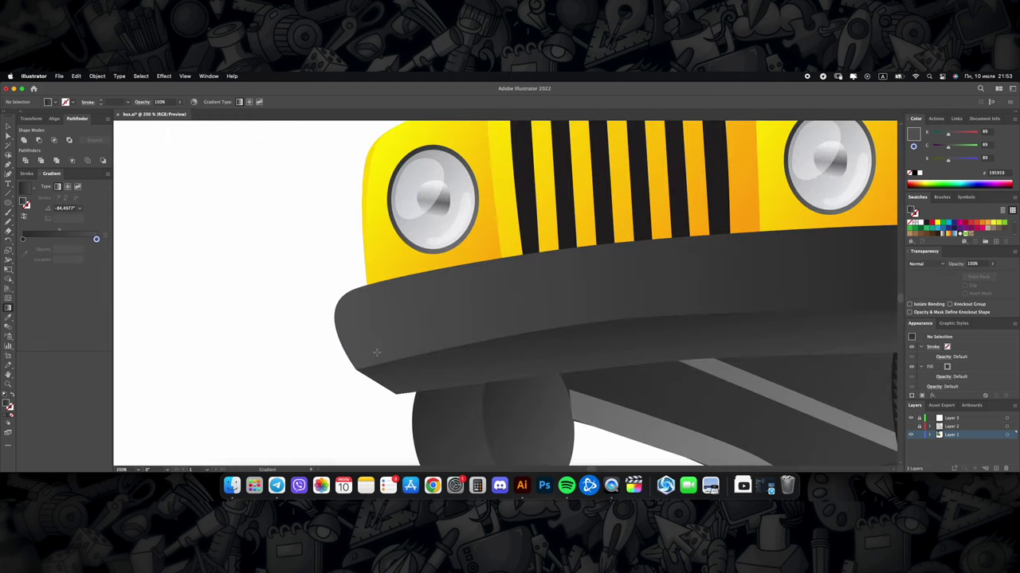
Step: Pen-draw a curved light highlight streak along the bumper's top edge
{"action": "left_click", "coordinate": [356, 344]}
{"action": "left_click_drag", "start_coordinate": [370, 296], "coordinate": [406, 285]}
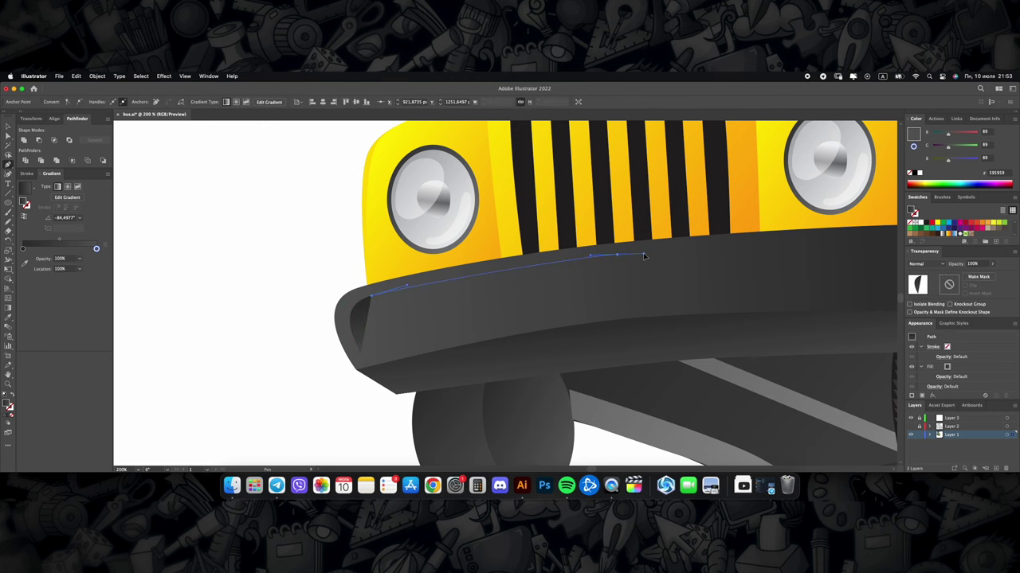
{"action": "left_click_drag", "start_coordinate": [644, 256], "coordinate": [644, 256]}
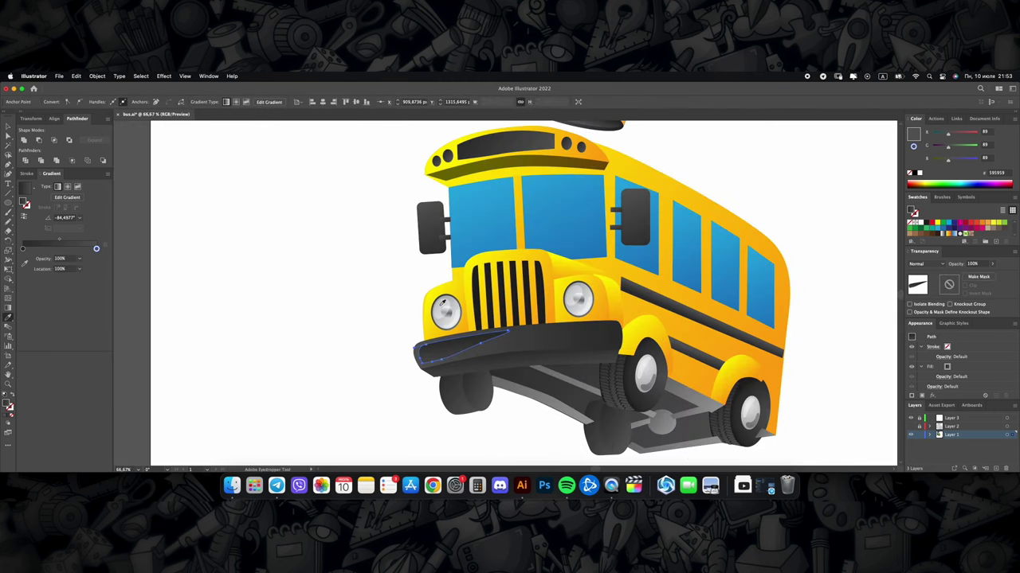
{"action": "scroll", "coordinate": [559, 345], "scroll_direction": "up", "scroll_amount": 3}
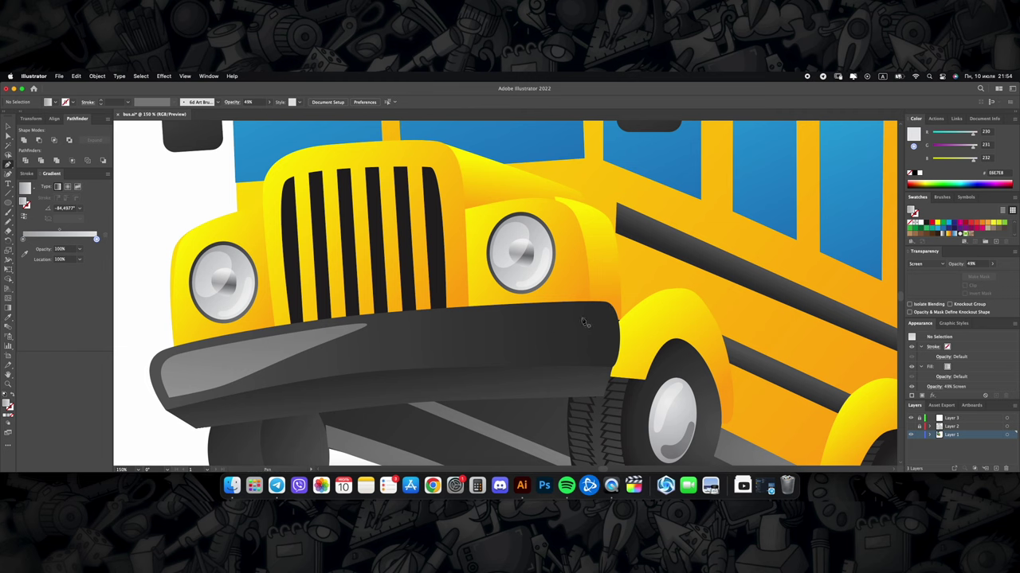
{"action": "left_click", "coordinate": [590, 311]}
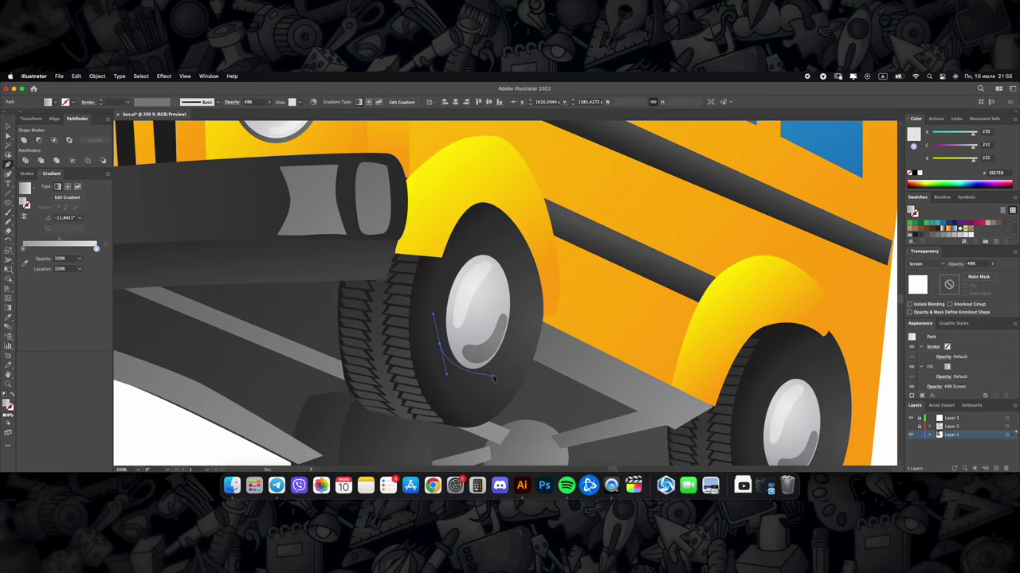
Step: Pen-draw a closed grey reflection crescent along the front hubcap's lower rim
{"action": "left_click", "coordinate": [440, 344]}
{"action": "left_click", "coordinate": [481, 394]}
{"action": "left_click", "coordinate": [512, 341]}
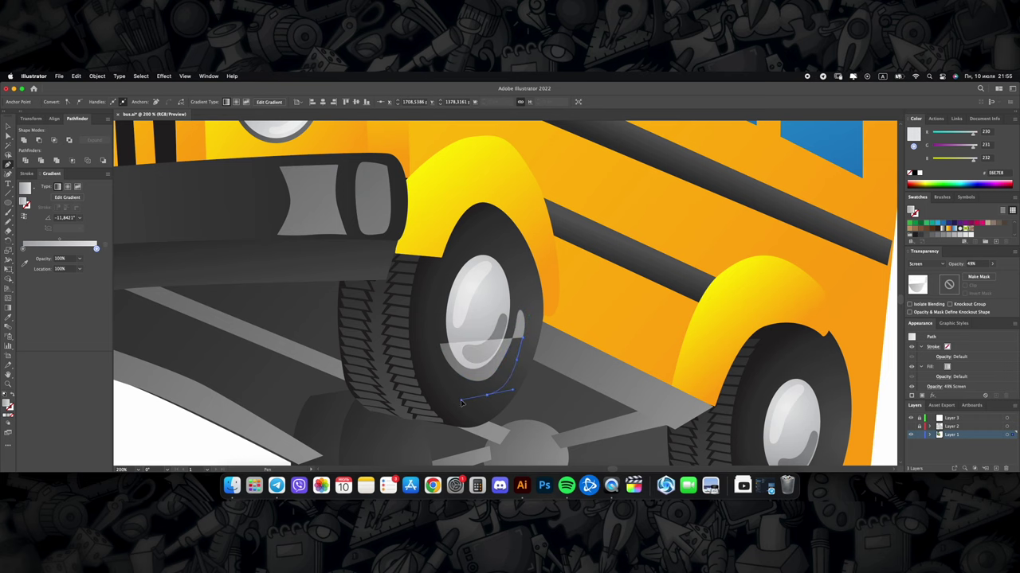
{"action": "left_click", "coordinate": [438, 341]}
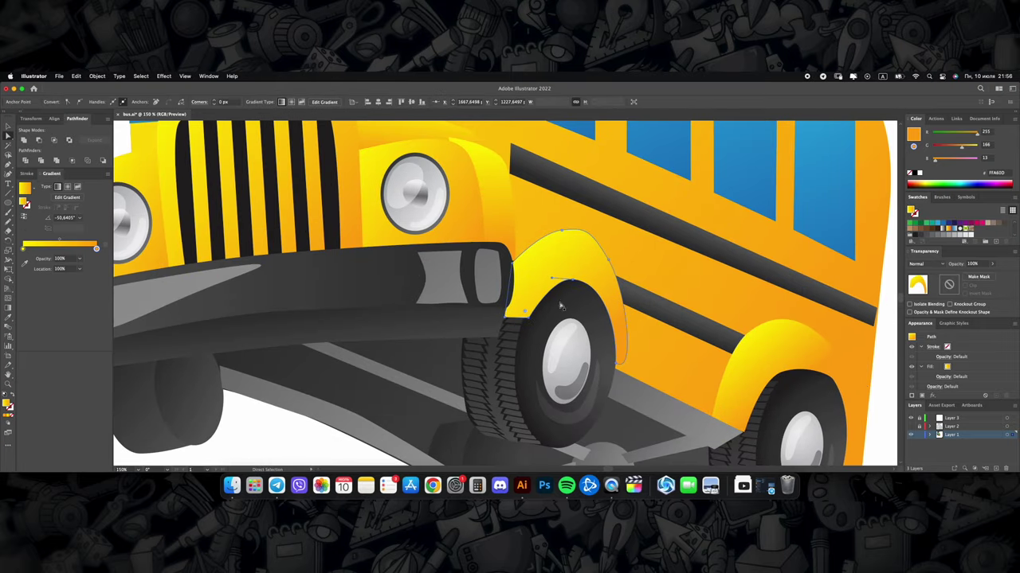
Step: Tweak the fender arch curve and copy the detailed wheel to the front-left, behind the bumper
{"action": "left_click_drag", "start_coordinate": [548, 319], "coordinate": [558, 306]}
{"action": "left_click", "coordinate": [566, 230]}
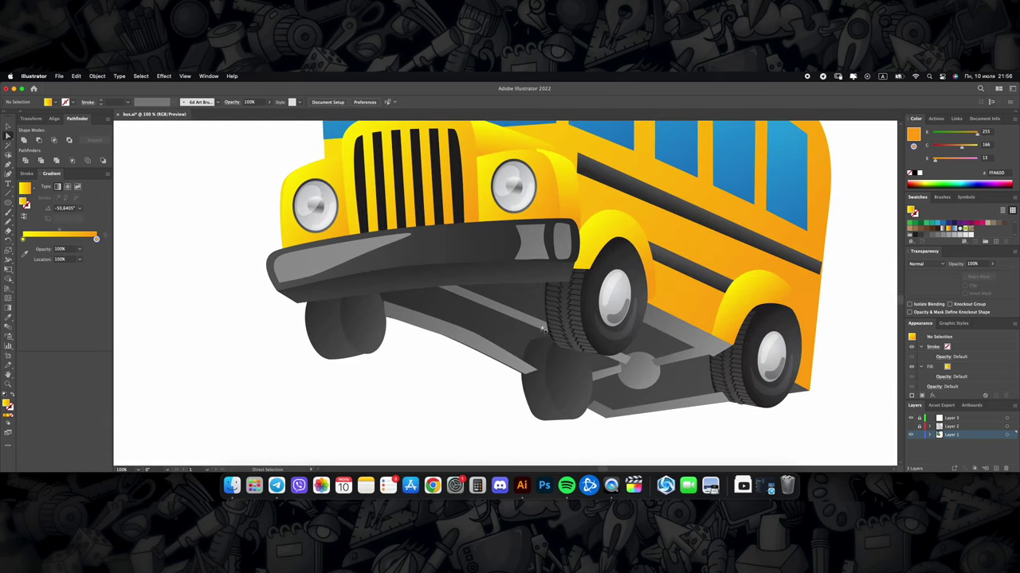
{"action": "left_click", "coordinate": [578, 331]}
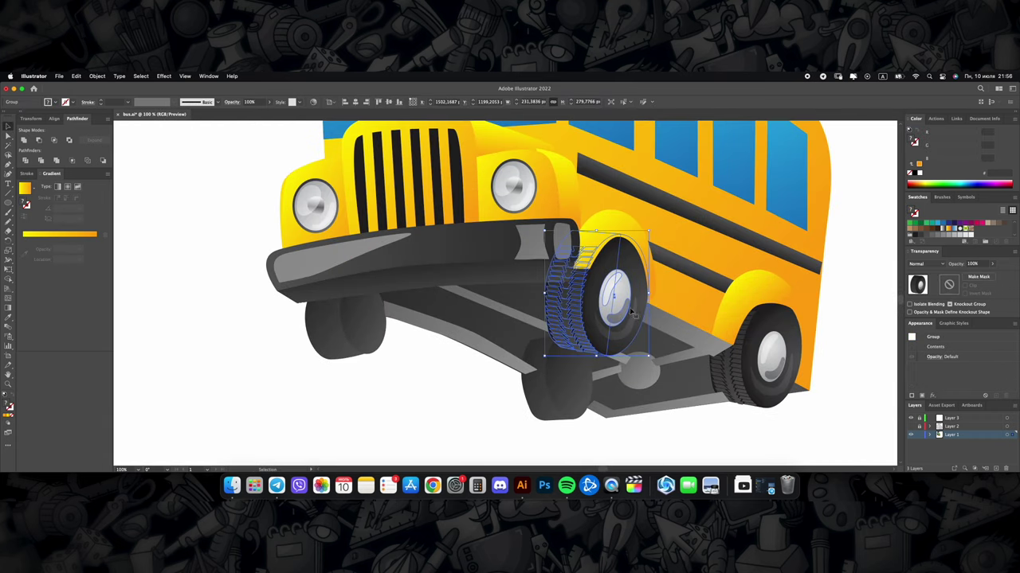
{"action": "mouse_move", "coordinate": [635, 315]}
{"action": "left_mouse_down", "text": "alt"}
{"action": "mouse_move", "coordinate": [363, 291]}
{"action": "mouse_move", "coordinate": [359, 302]}
{"action": "left_mouse_up", "text": "alt"}
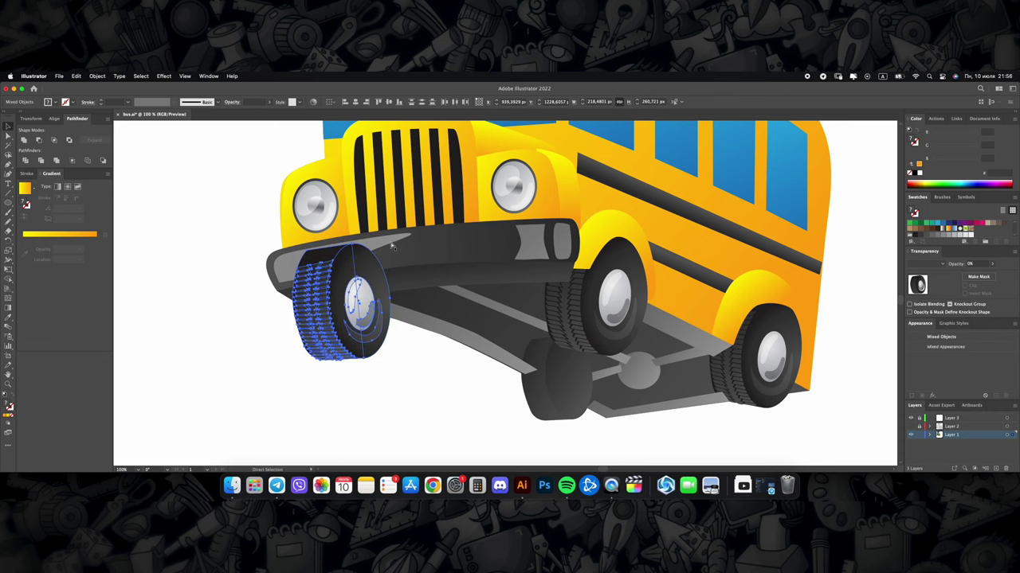
{"action": "key", "text": "super+g"}
{"action": "left_click", "coordinate": [415, 384]}
Step: Copy the wheel to the rear-left position and remove the old plain rear wheel
{"action": "key", "text": "super+minus"}
{"action": "key", "text": "super+minus"}
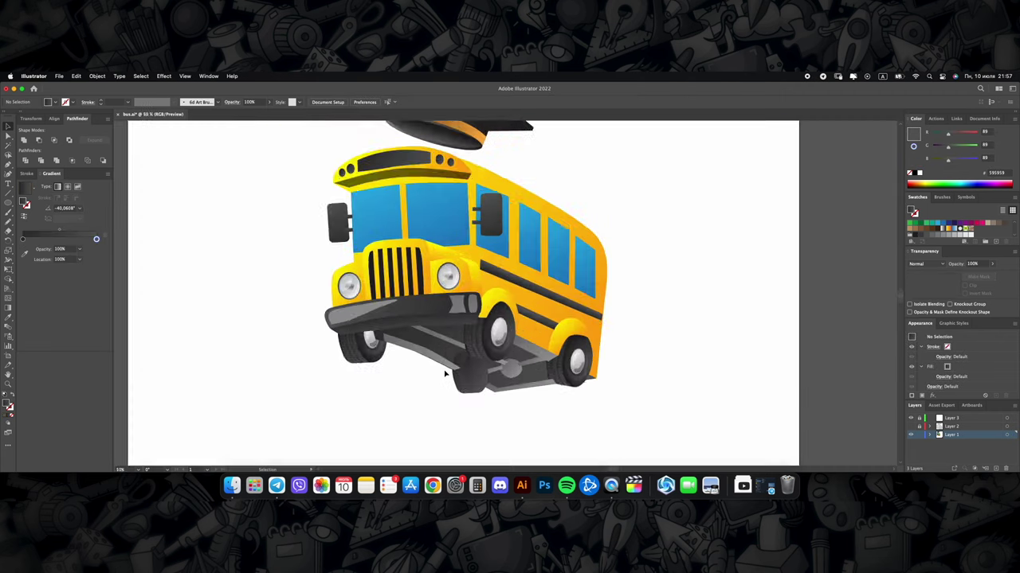
{"action": "key", "text": "super+plus"}
{"action": "key", "text": "super+plus"}
{"action": "left_click_drag", "start_coordinate": [605, 358], "coordinate": [400, 381]}
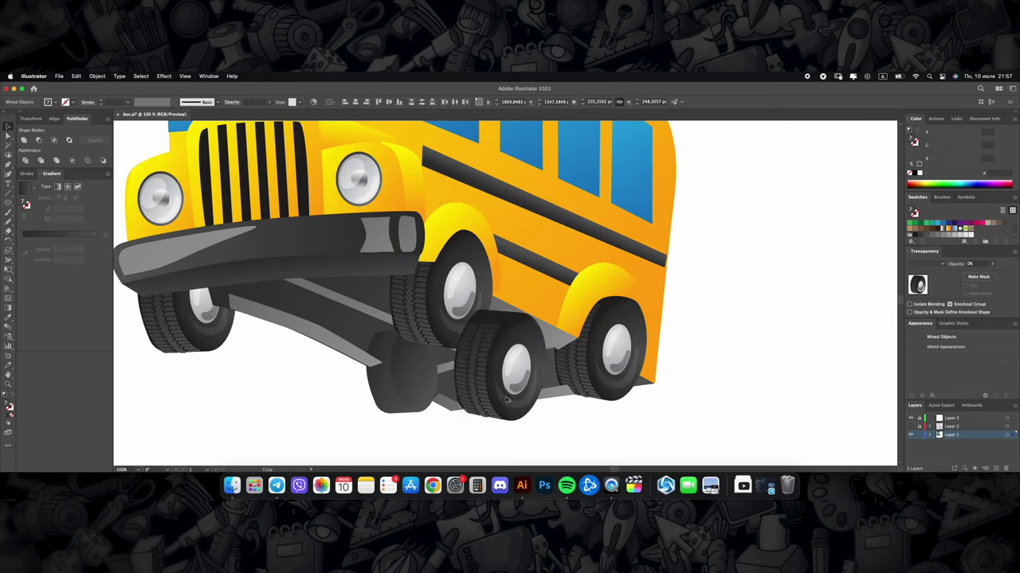
{"action": "key", "text": "l"}
{"action": "left_click_drag", "start_coordinate": [436, 326], "coordinate": [398, 403]}
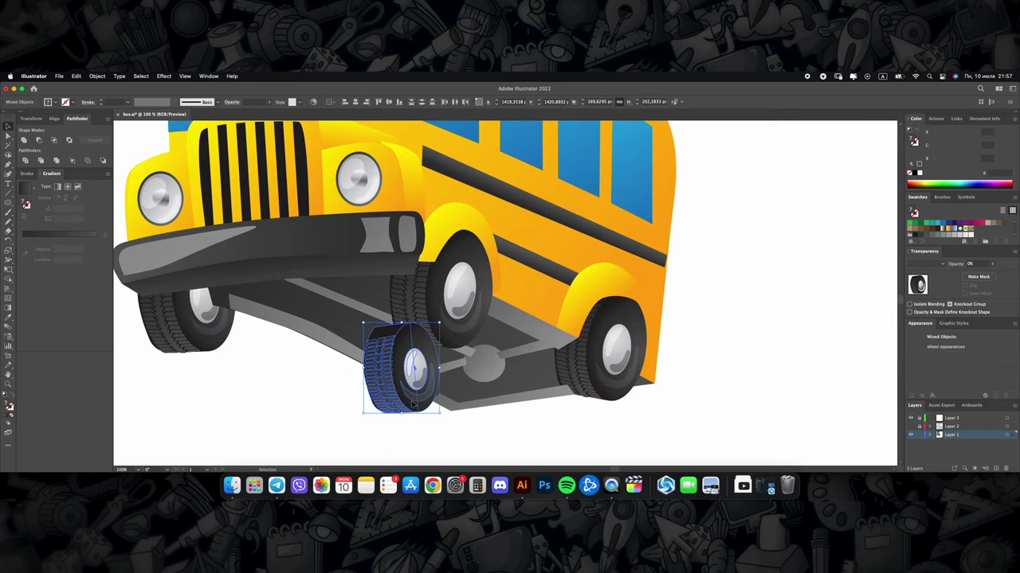
{"action": "key", "text": "super+z"}
Step: Zoom in on the bottom of the copied rear-left tire and select its small bottom path
{"action": "key", "text": "super+plus"}
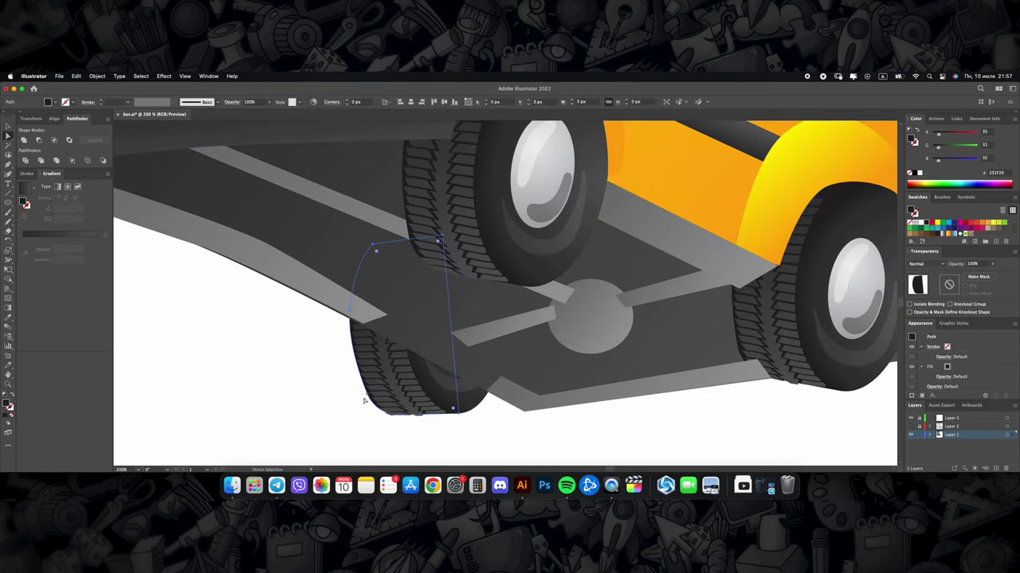
{"action": "key", "text": "super+plus"}
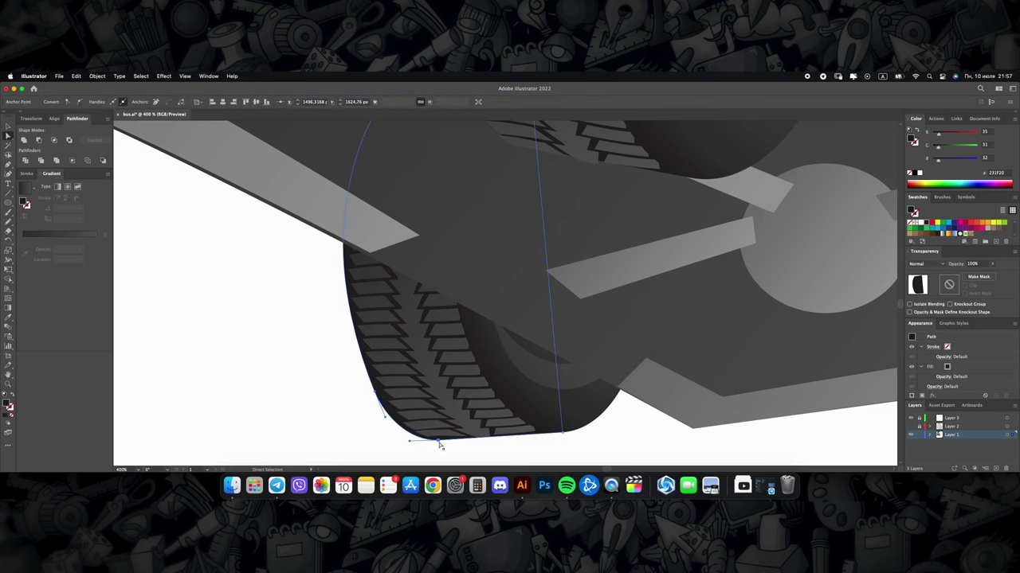
{"action": "key", "text": "super+0"}
{"action": "key", "text": "super+plus"}
{"action": "key", "text": "super+plus"}
{"action": "key", "text": "super+plus"}
{"action": "left_click", "coordinate": [412, 380]}
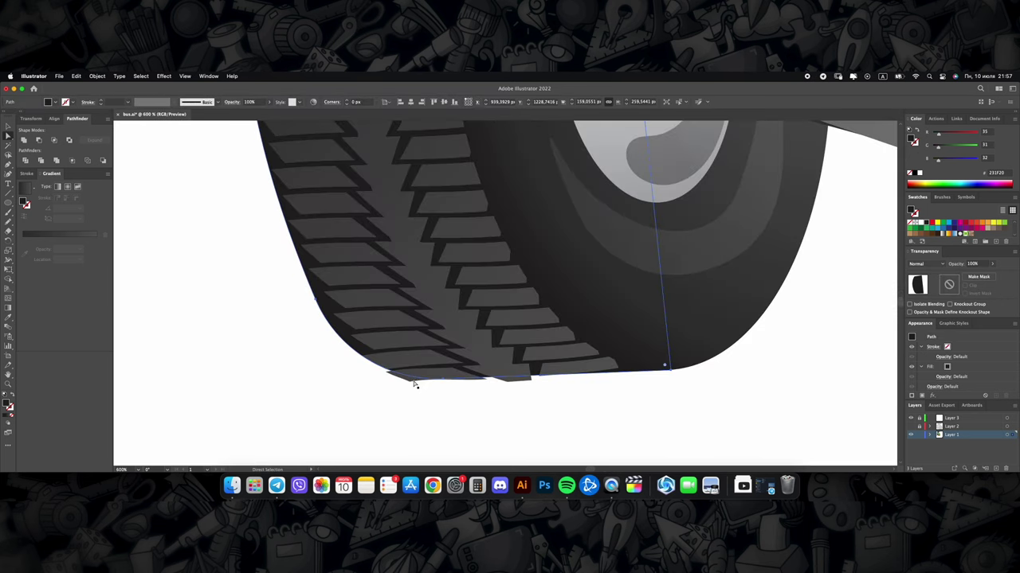
{"action": "left_click", "coordinate": [530, 383]}
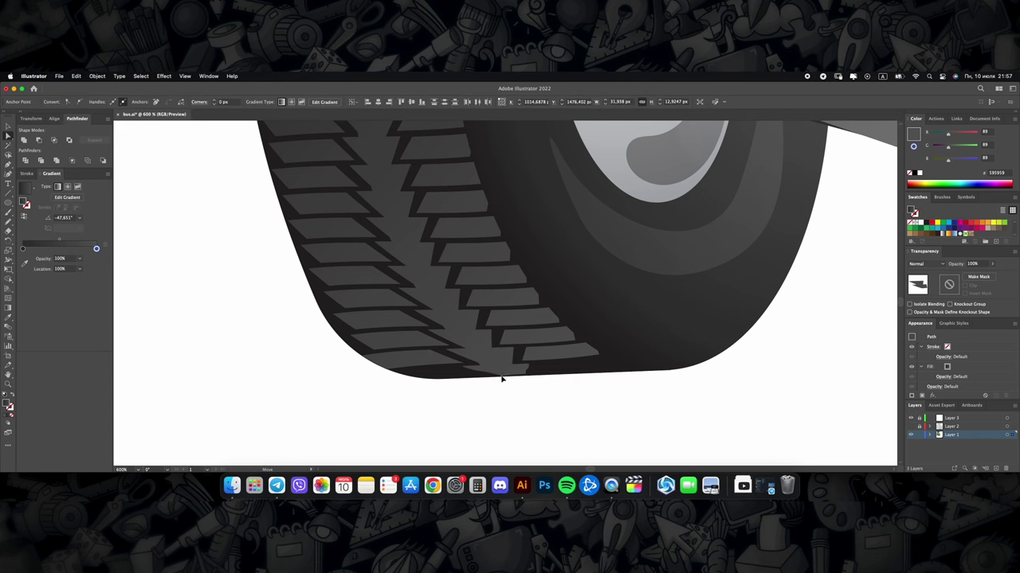
{"action": "scroll", "coordinate": [500, 376], "scroll_direction": "down", "scroll_amount": 5}
{"action": "scroll", "coordinate": [405, 383], "scroll_direction": "up", "scroll_amount": 6}
Step: Move stray tread-block anchors back inside the tire outline, then deselect to review
{"action": "left_click", "coordinate": [376, 360]}
{"action": "scroll", "coordinate": [424, 378], "scroll_direction": "down", "scroll_amount": 5}
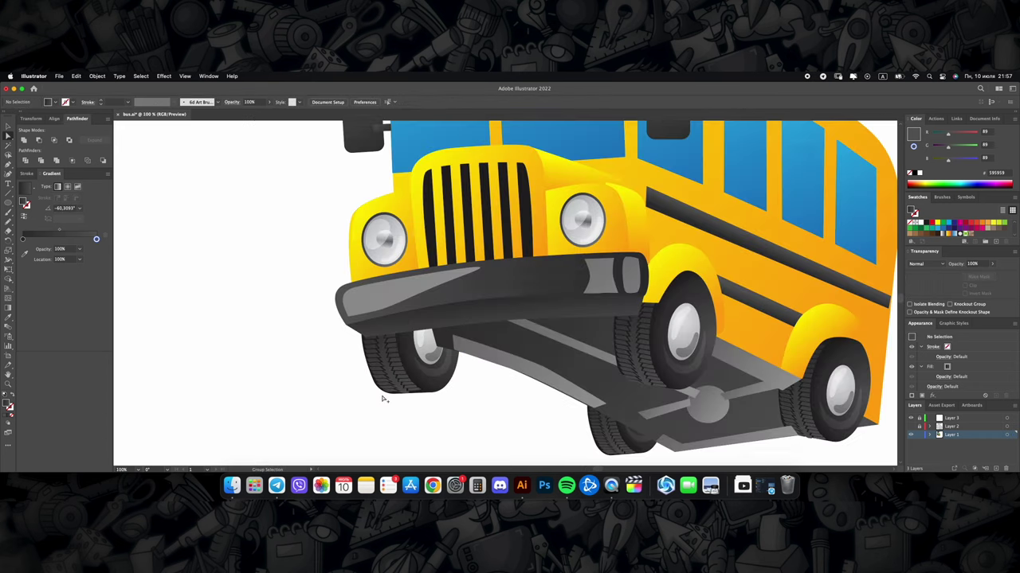
{"action": "scroll", "coordinate": [573, 387], "scroll_direction": "up", "scroll_amount": 5}
{"action": "scroll", "coordinate": [630, 366], "scroll_direction": "up", "scroll_amount": 2}
{"action": "left_click", "coordinate": [580, 376]}
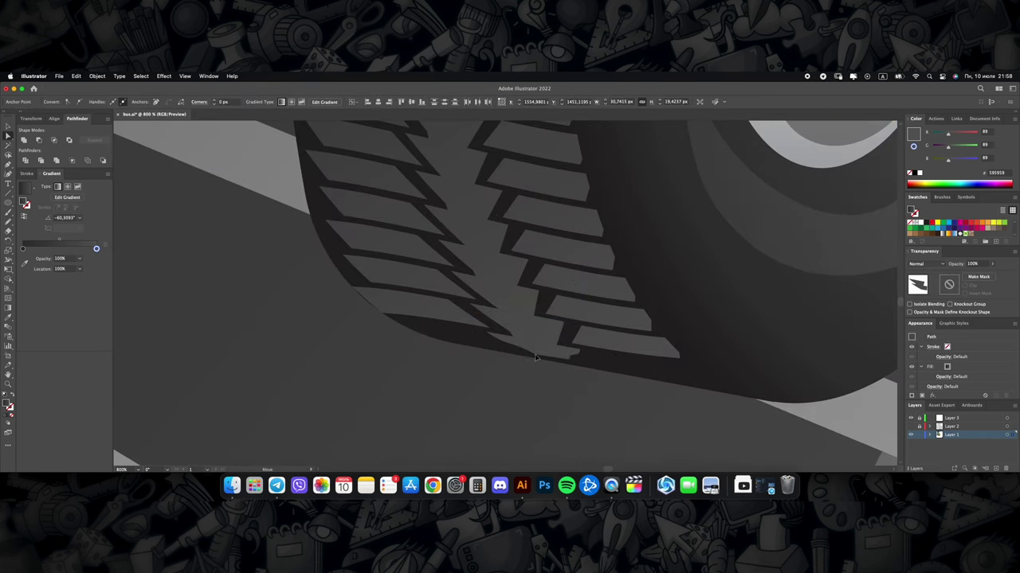
{"action": "left_click", "coordinate": [357, 316]}
{"action": "scroll", "coordinate": [357, 316], "scroll_direction": "down", "scroll_amount": 5}
{"action": "scroll", "coordinate": [357, 316], "scroll_direction": "down", "scroll_amount": 5}
{"action": "left_click", "coordinate": [357, 316]}
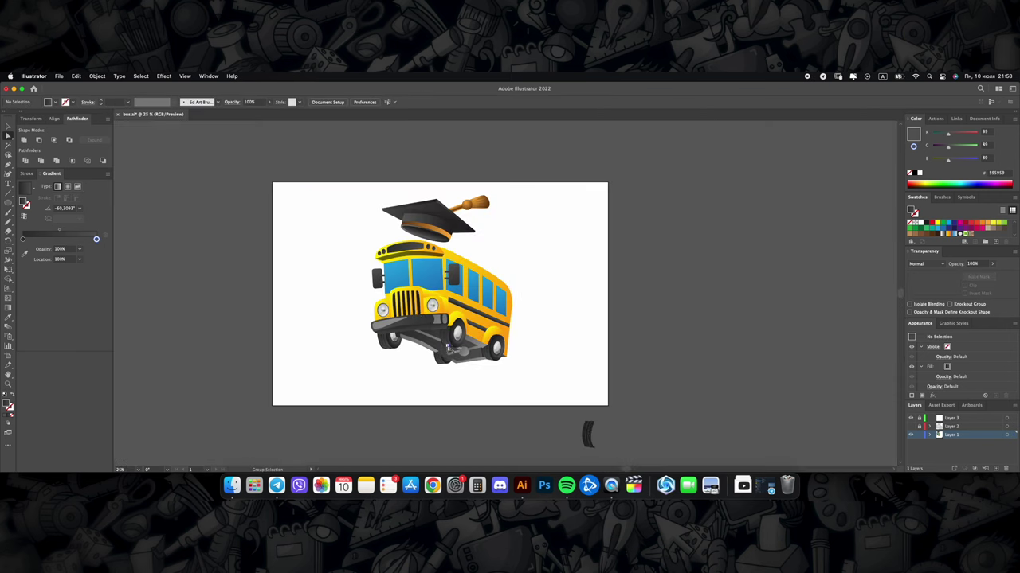
{"action": "scroll", "coordinate": [445, 316], "scroll_direction": "up", "scroll_amount": 1}
{"action": "scroll", "coordinate": [441, 303], "scroll_direction": "up", "scroll_amount": 1}
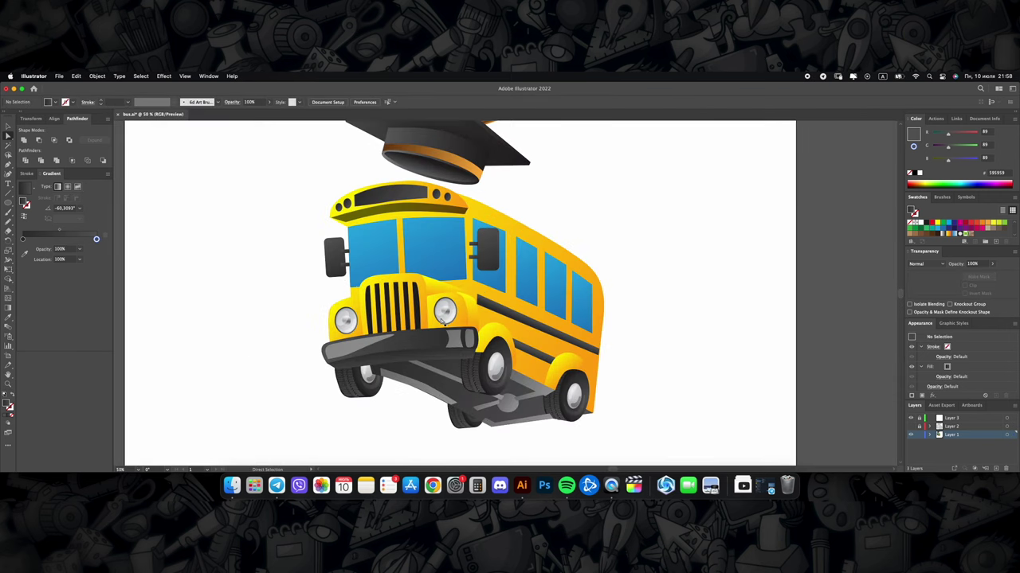
Step: Draw a thin glare strip along the hood edge with the Pen tool
{"action": "scroll", "coordinate": [442, 319], "scroll_direction": "up", "scroll_amount": 3}
{"action": "scroll", "coordinate": [443, 319], "scroll_direction": "up", "scroll_amount": 1}
{"action": "left_click", "coordinate": [467, 268]}
{"action": "scroll", "coordinate": [477, 287], "scroll_direction": "down", "scroll_amount": 2}
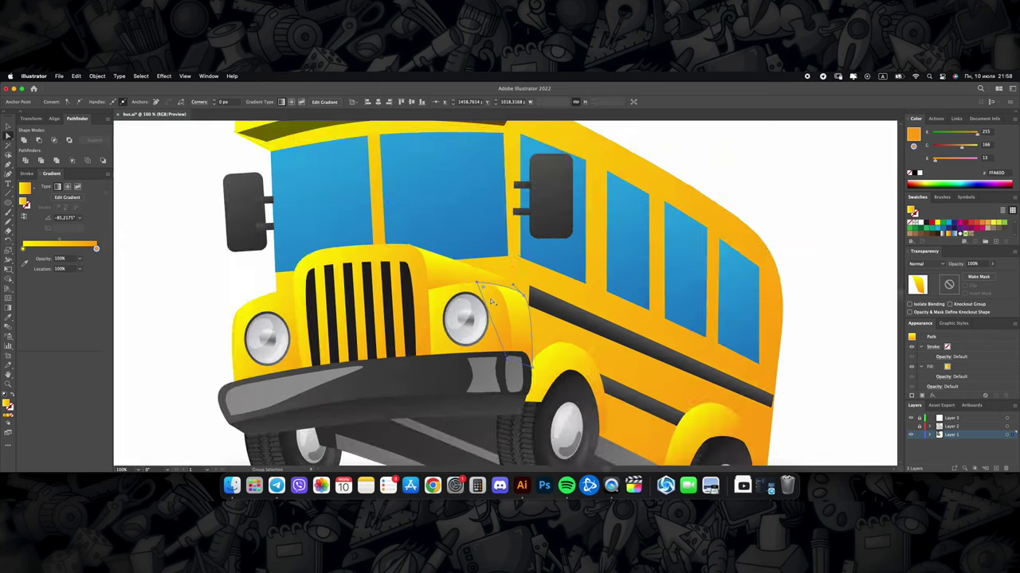
{"action": "scroll", "coordinate": [494, 298], "scroll_direction": "down", "scroll_amount": 3}
{"action": "left_click", "coordinate": [494, 298]}
{"action": "scroll", "coordinate": [495, 297], "scroll_direction": "up", "scroll_amount": 3}
{"action": "scroll", "coordinate": [497, 296], "scroll_direction": "up", "scroll_amount": 1}
{"action": "scroll", "coordinate": [502, 296], "scroll_direction": "down", "scroll_amount": 3}
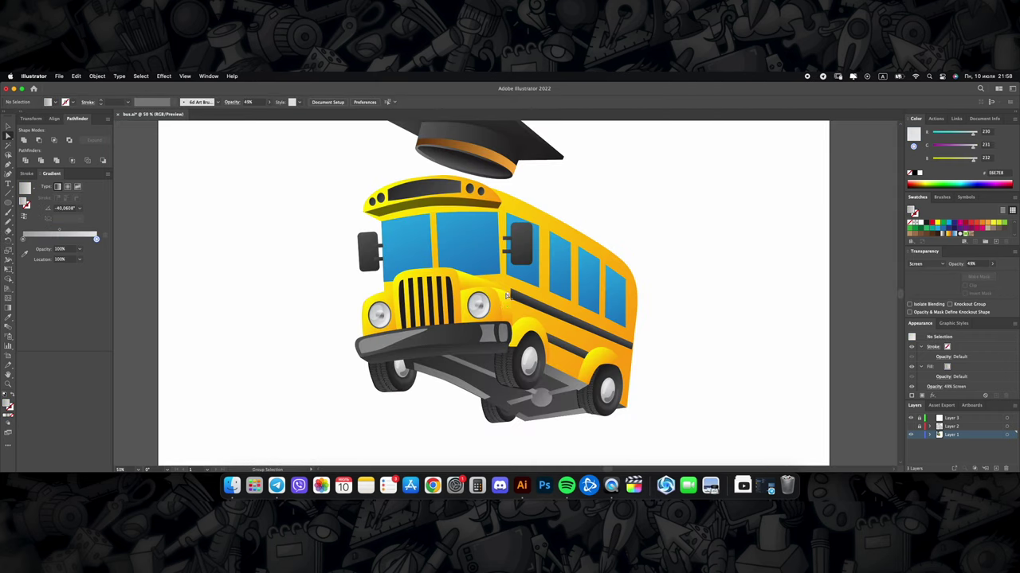
{"action": "scroll", "coordinate": [506, 295], "scroll_direction": "up", "scroll_amount": 4}
{"action": "key", "text": "p"}
{"action": "left_click_drag", "start_coordinate": [475, 291], "coordinate": [517, 297]}
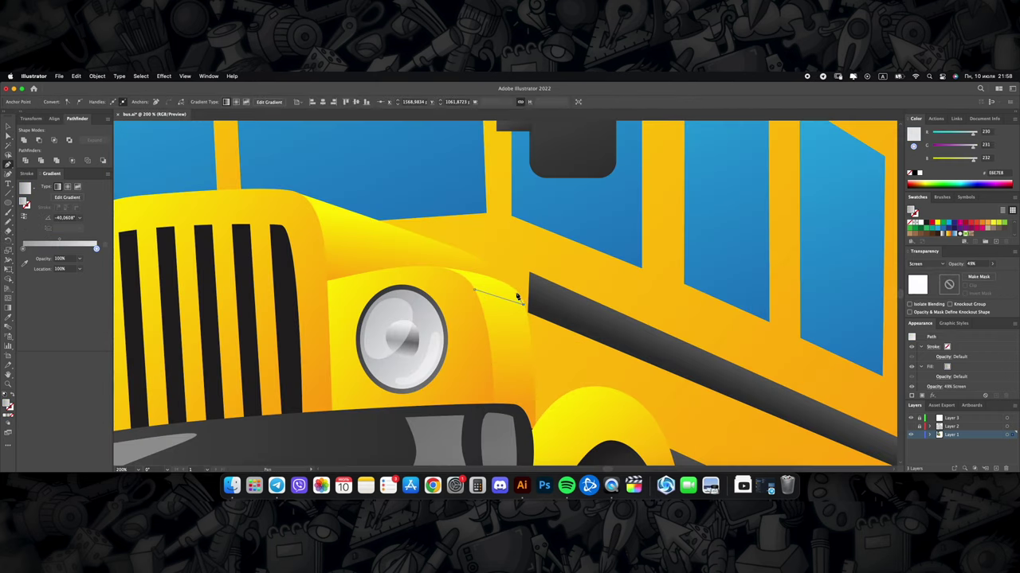
{"action": "scroll", "coordinate": [475, 292], "scroll_direction": "down", "scroll_amount": 3}
{"action": "scroll", "coordinate": [446, 303], "scroll_direction": "up", "scroll_amount": 2}
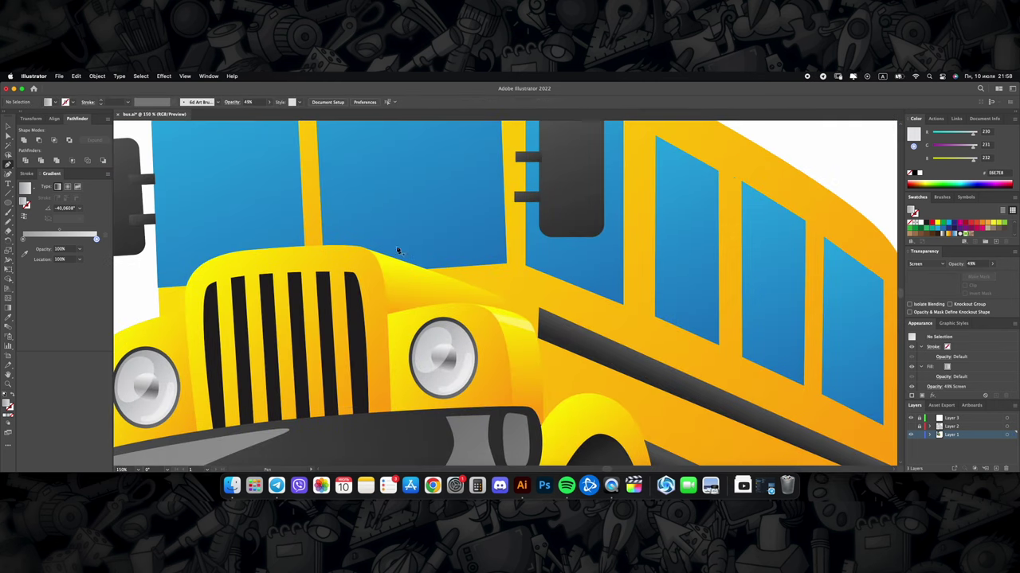
{"action": "left_click_drag", "start_coordinate": [377, 298], "coordinate": [504, 340]}
{"action": "left_click", "coordinate": [503, 340]}
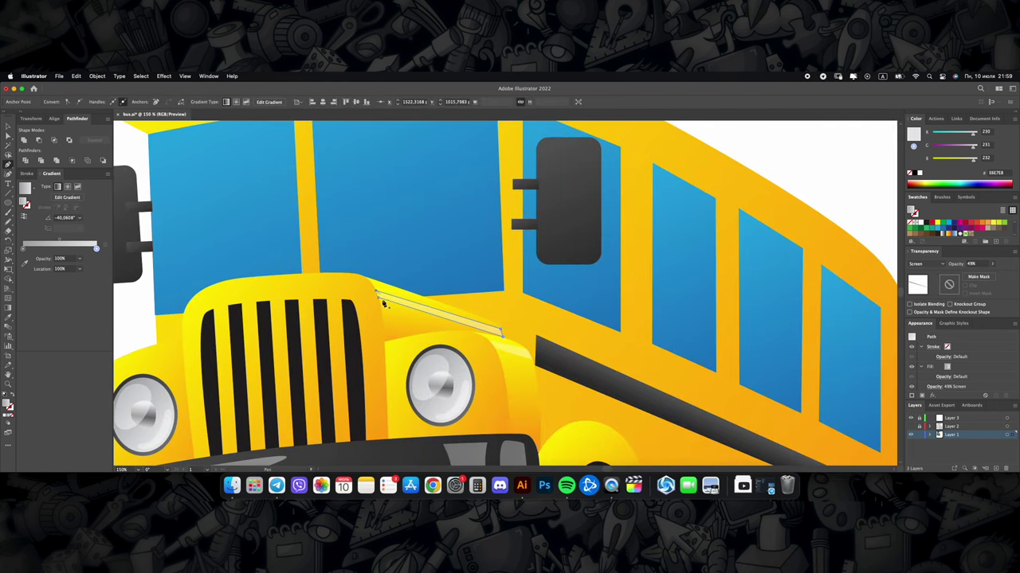
Step: Draw a glare curve beside the left headlight
{"action": "scroll", "coordinate": [383, 304], "scroll_direction": "down", "scroll_amount": 3}
{"action": "scroll", "coordinate": [580, 289], "scroll_direction": "up", "scroll_amount": 2}
{"action": "scroll", "coordinate": [363, 322], "scroll_direction": "down", "scroll_amount": 1}
{"action": "scroll", "coordinate": [328, 325], "scroll_direction": "up", "scroll_amount": 3}
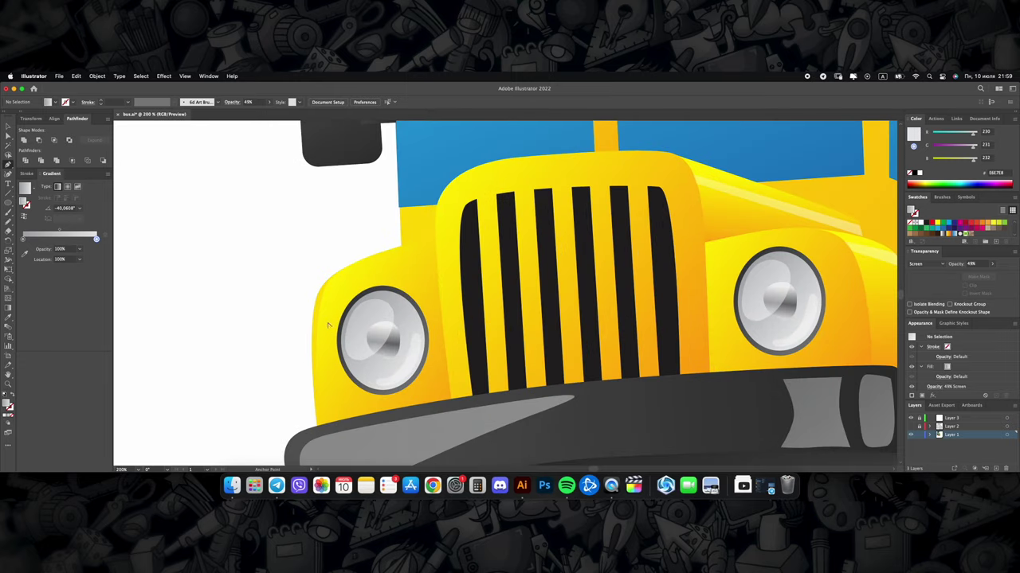
{"action": "scroll", "coordinate": [327, 325], "scroll_direction": "up", "scroll_amount": 2}
{"action": "left_click_drag", "start_coordinate": [329, 296], "coordinate": [359, 294]}
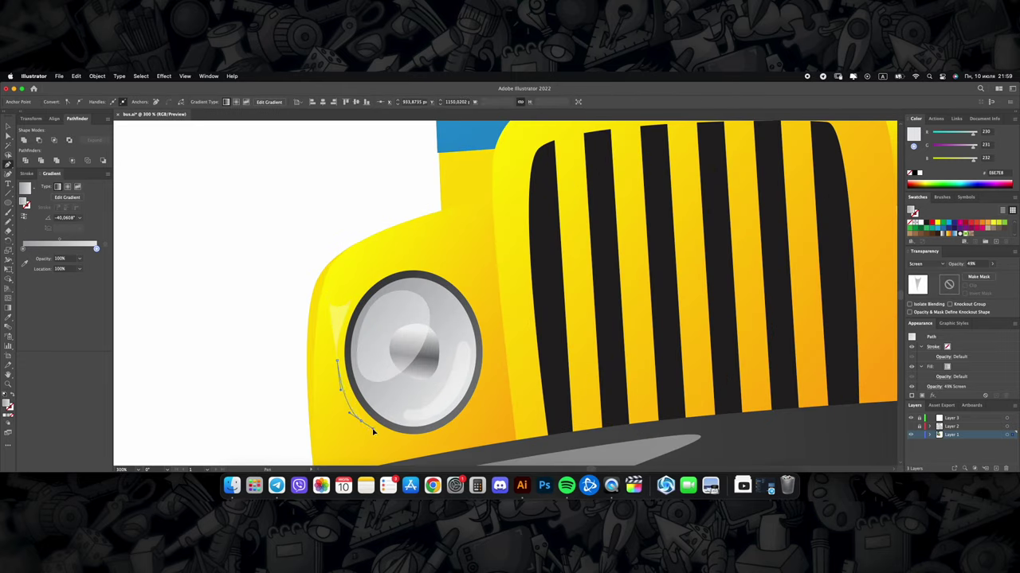
{"action": "scroll", "coordinate": [328, 296], "scroll_direction": "down", "scroll_amount": 3}
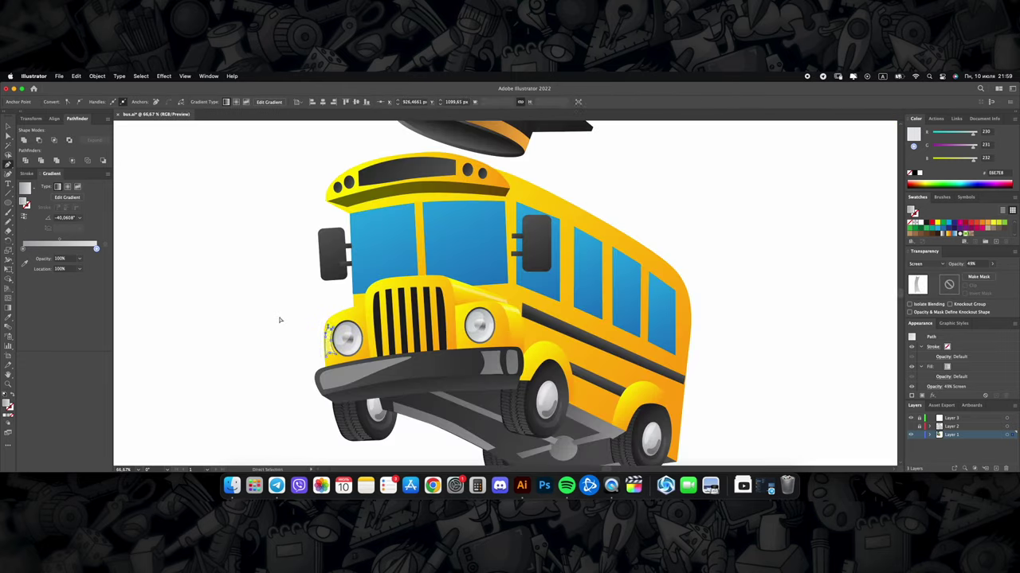
{"action": "scroll", "coordinate": [280, 319], "scroll_direction": "down", "scroll_amount": 1}
{"action": "scroll", "coordinate": [334, 319], "scroll_direction": "up", "scroll_amount": 2}
{"action": "scroll", "coordinate": [418, 319], "scroll_direction": "up", "scroll_amount": 2}
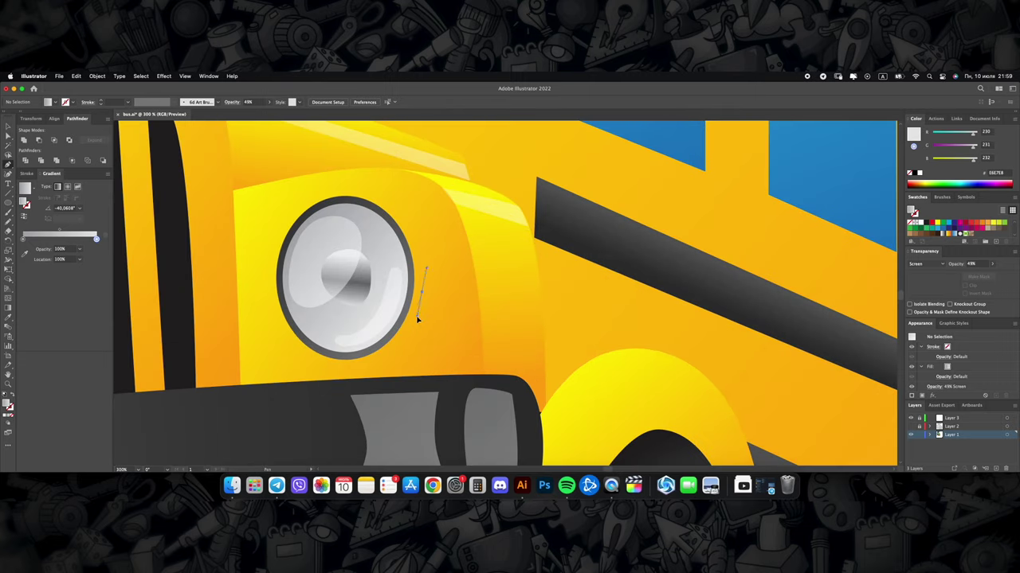
Step: Draw a small closed glare shape beside the right headlight
{"action": "left_click", "coordinate": [382, 357]}
{"action": "left_click", "coordinate": [478, 355]}
{"action": "left_click", "coordinate": [426, 269]}
{"action": "scroll", "coordinate": [446, 303], "scroll_direction": "down", "scroll_amount": 4}
{"action": "scroll", "coordinate": [414, 326], "scroll_direction": "down", "scroll_amount": 1}
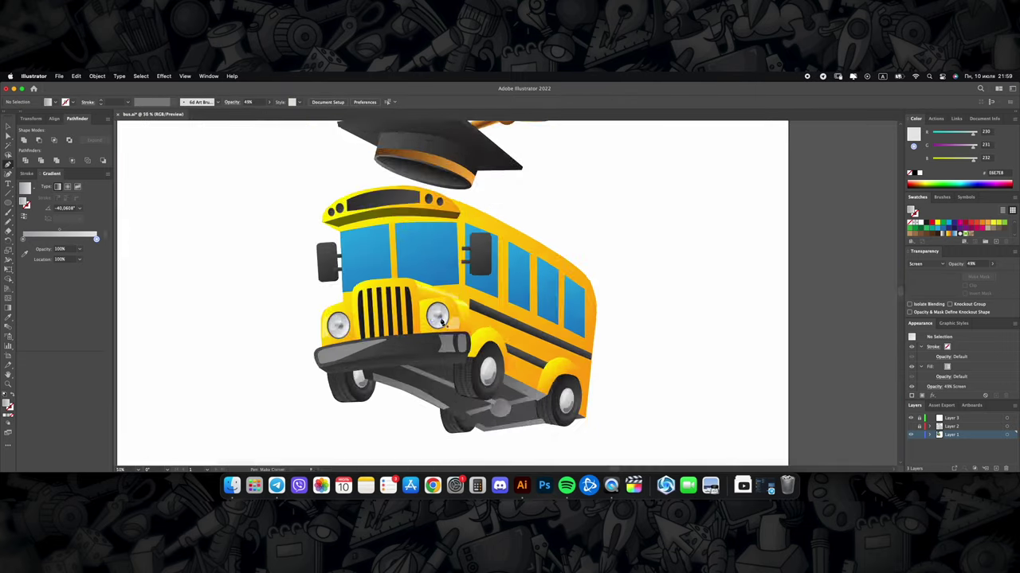
{"action": "scroll", "coordinate": [446, 334], "scroll_direction": "up", "scroll_amount": 2}
{"action": "scroll", "coordinate": [483, 342], "scroll_direction": "up", "scroll_amount": 1}
{"action": "scroll", "coordinate": [457, 381], "scroll_direction": "up", "scroll_amount": 2}
Step: Draw a light crescent glare curving along the front wheel arch
{"action": "left_click", "coordinate": [447, 383]}
{"action": "left_click_drag", "start_coordinate": [499, 313], "coordinate": [525, 320]}
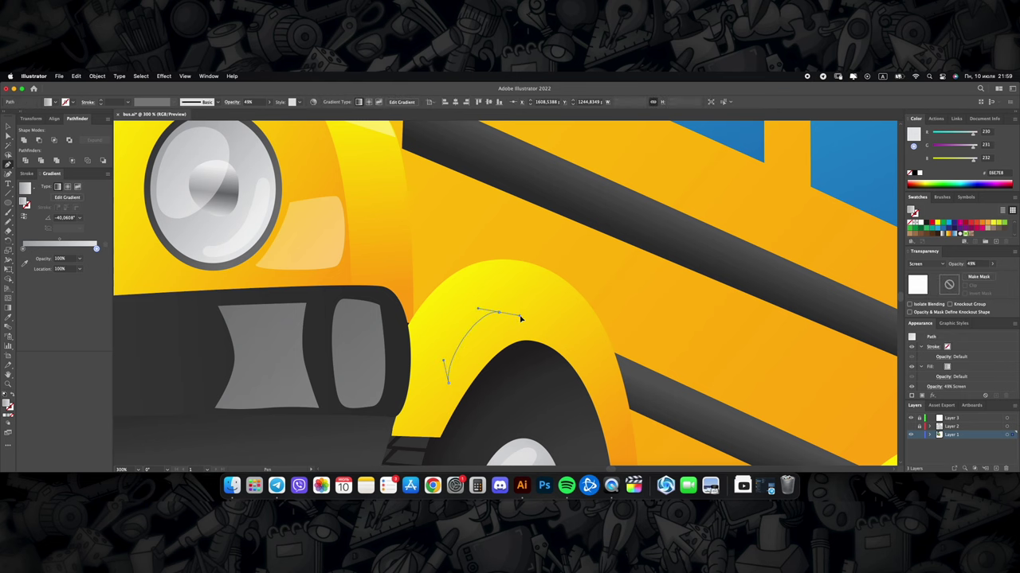
{"action": "left_click", "coordinate": [478, 356]}
{"action": "left_click", "coordinate": [448, 383]}
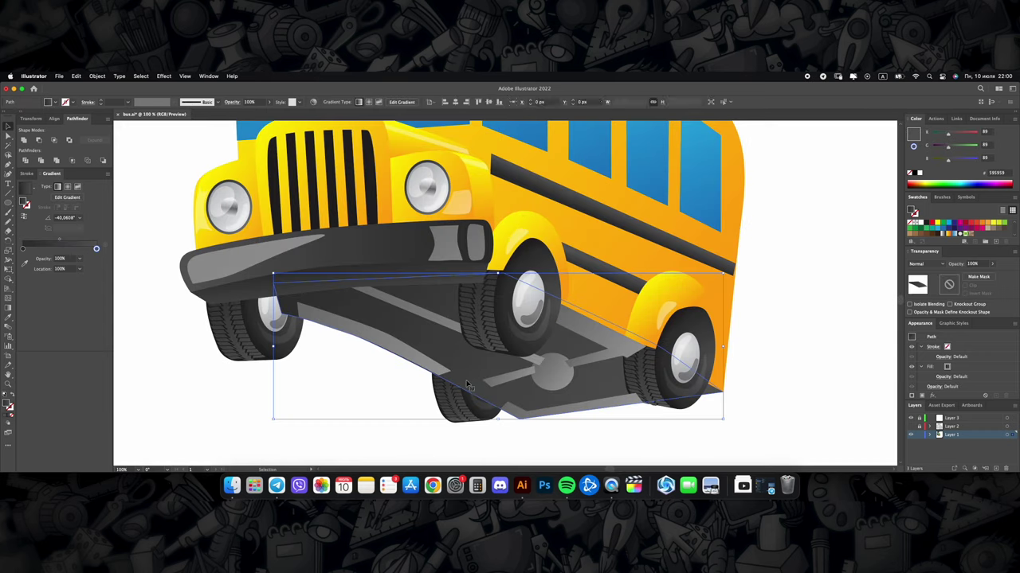
Step: Add an anchor to the undercarriage's lower edge and pull it up over the far-side hubcap
{"action": "scroll", "coordinate": [469, 386], "scroll_direction": "up", "scroll_amount": 3}
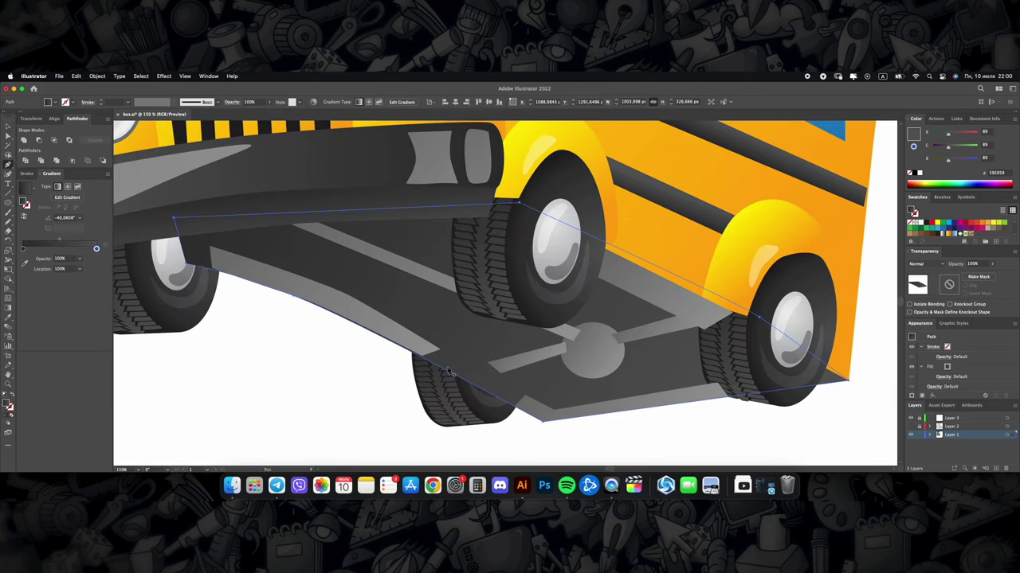
{"action": "left_click", "coordinate": [443, 372]}
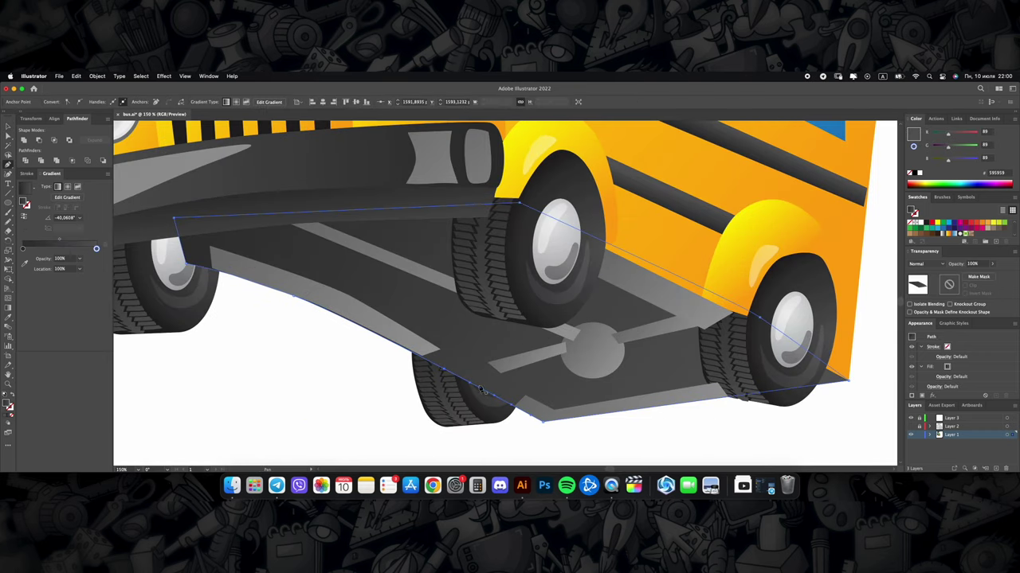
{"action": "left_click_drag", "start_coordinate": [476, 388], "coordinate": [508, 350]}
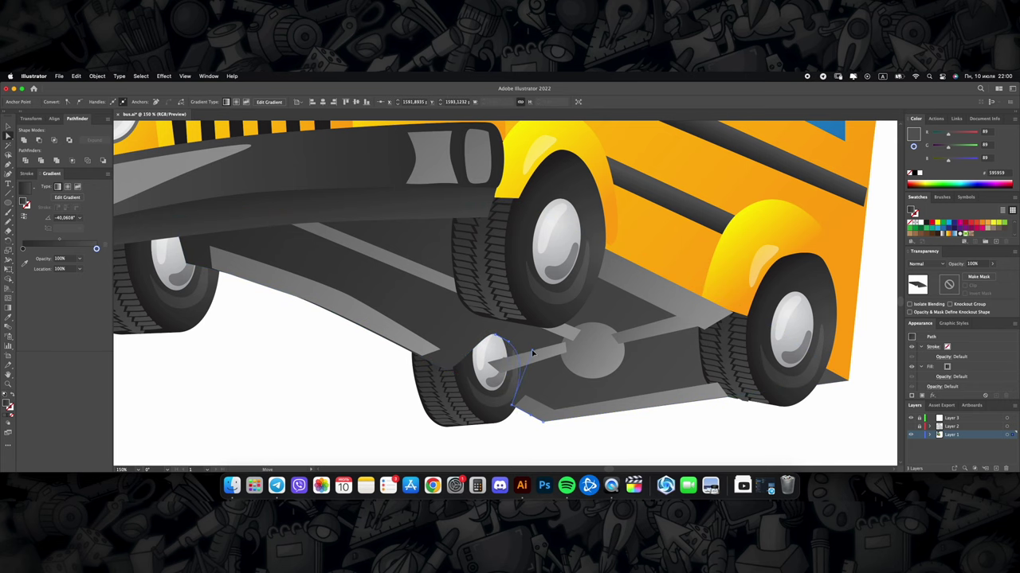
{"action": "left_click", "coordinate": [440, 368]}
{"action": "key", "text": "super+shift+a"}
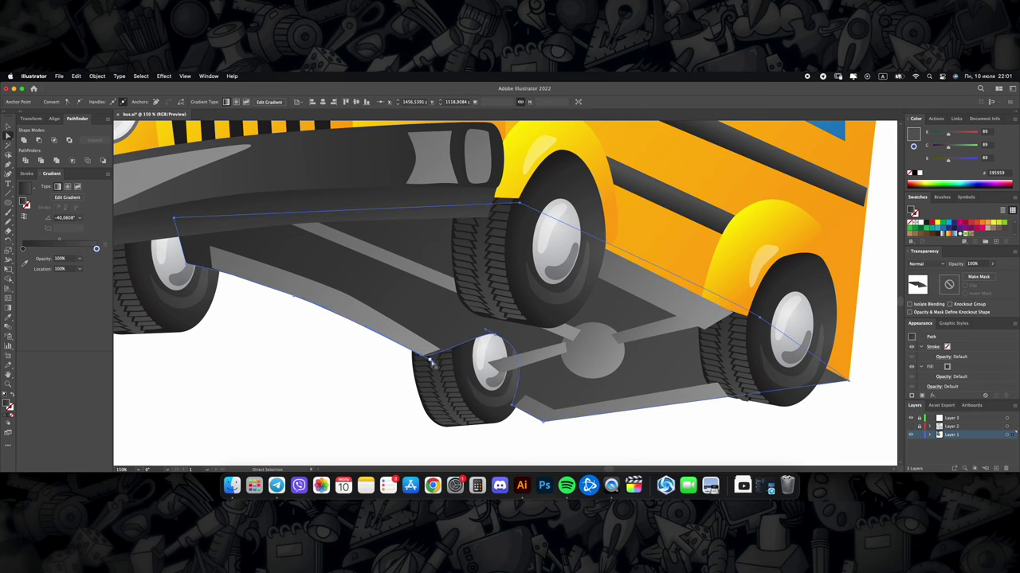
{"action": "key", "text": "super+0"}
Step: Move the top-left corner of the yellow panel around the right headlight inward
{"action": "scroll", "coordinate": [467, 387], "scroll_direction": "up", "scroll_amount": 5, "text": "alt"}
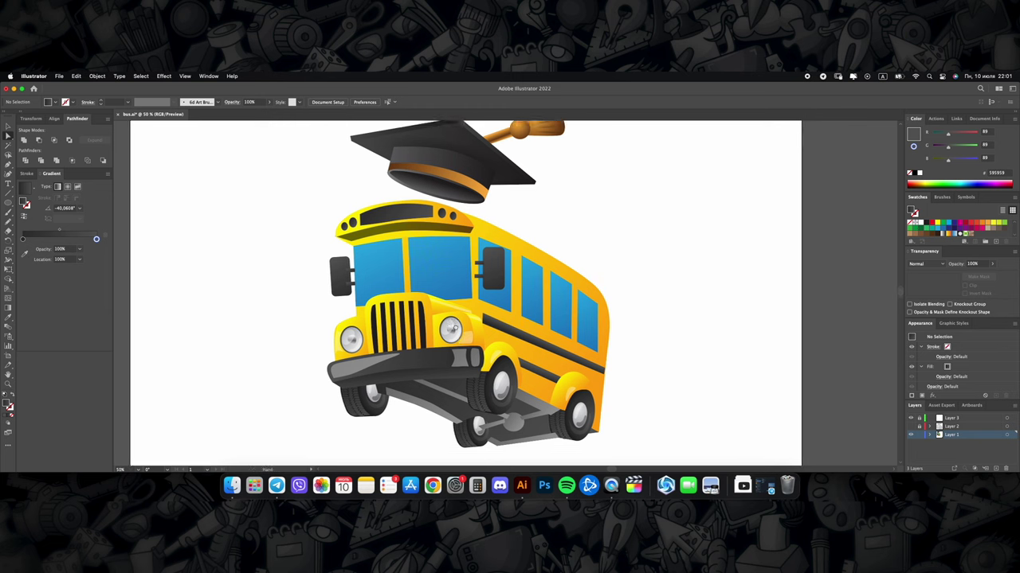
{"action": "scroll", "coordinate": [446, 351], "scroll_direction": "down", "scroll_amount": 3, "text": "alt"}
{"action": "scroll", "coordinate": [423, 316], "scroll_direction": "up", "scroll_amount": 5, "text": "alt"}
{"action": "scroll", "coordinate": [560, 316], "scroll_direction": "up", "scroll_amount": 2, "text": "alt"}
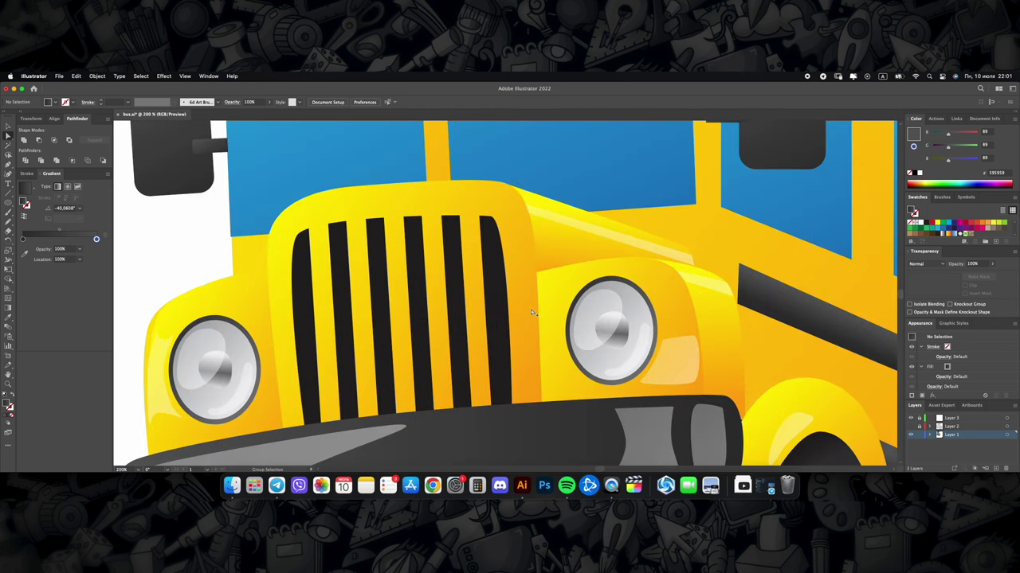
{"action": "left_click", "coordinate": [523, 296]}
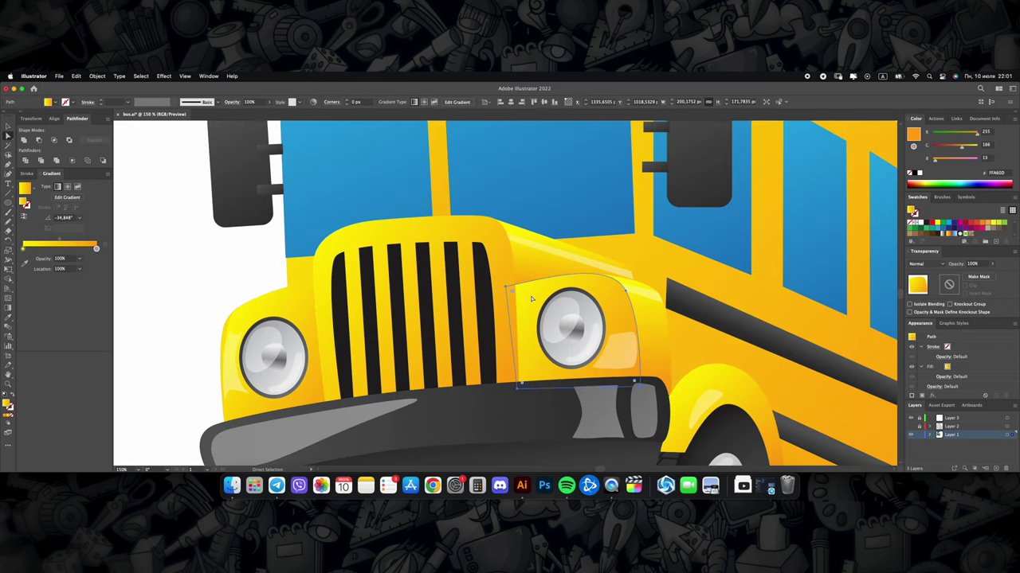
{"action": "left_click_drag", "start_coordinate": [507, 287], "coordinate": [526, 289]}
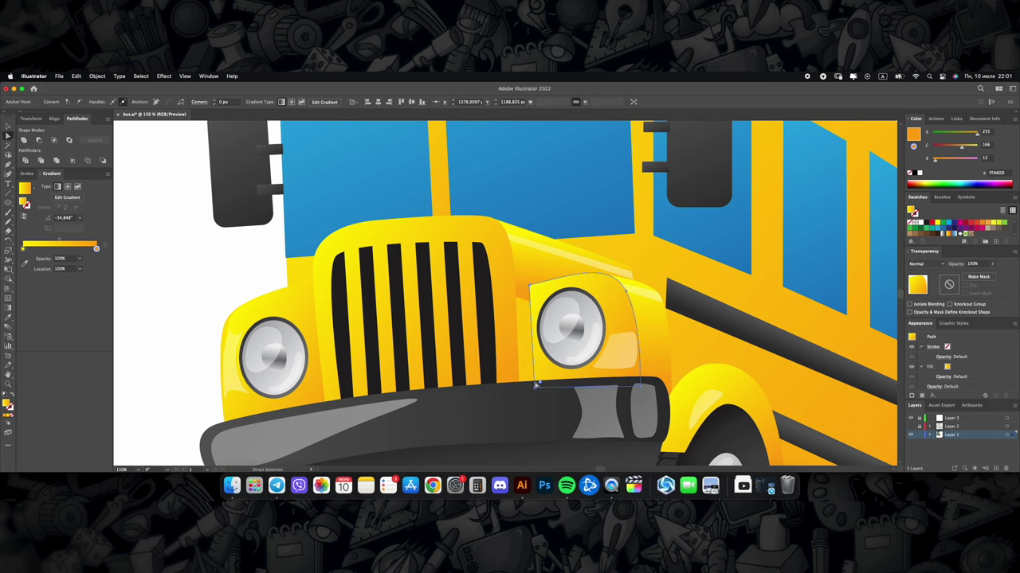
Step: Run the panel's gradient vertically from top to bumper
{"action": "key", "text": "g"}
{"action": "left_click_drag", "start_coordinate": [525, 303], "coordinate": [528, 373]}
{"action": "scroll", "coordinate": [526, 302], "scroll_direction": "down", "scroll_amount": 3}
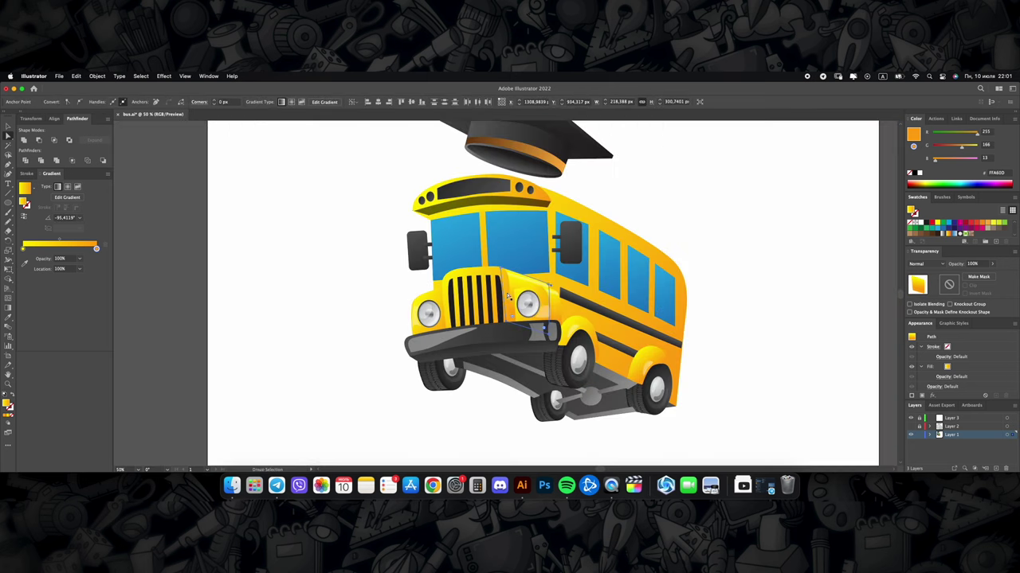
{"action": "scroll", "coordinate": [534, 280], "scroll_direction": "up", "scroll_amount": 2}
{"action": "left_click_drag", "start_coordinate": [521, 268], "coordinate": [520, 380]}
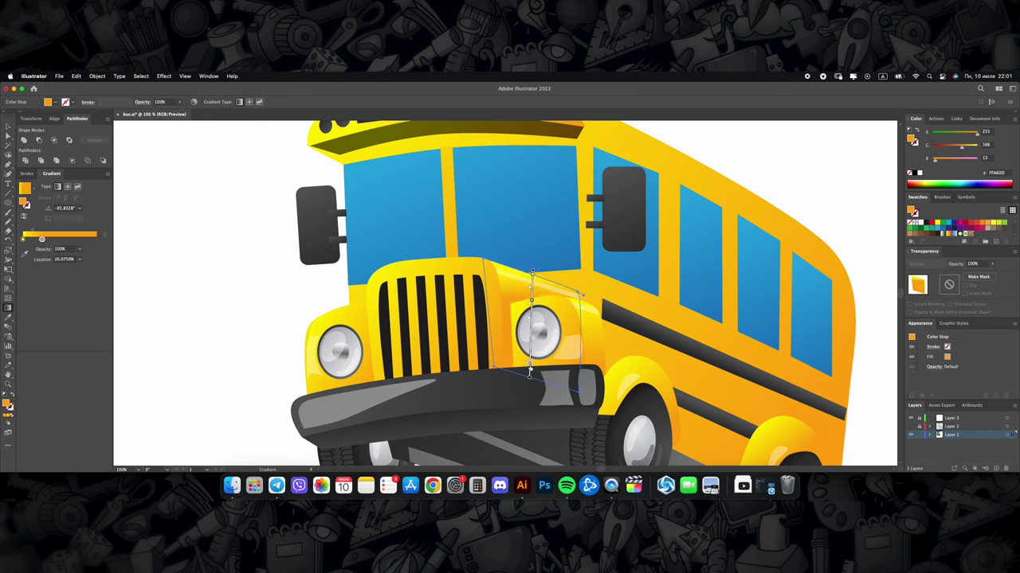
Step: Darken the gradient's end stop to a deeper orange-brown and fit the artboard in view
{"action": "double_click", "coordinate": [530, 371]}
{"action": "left_click", "coordinate": [426, 400]}
{"action": "left_click_drag", "start_coordinate": [518, 427], "coordinate": [498, 427]}
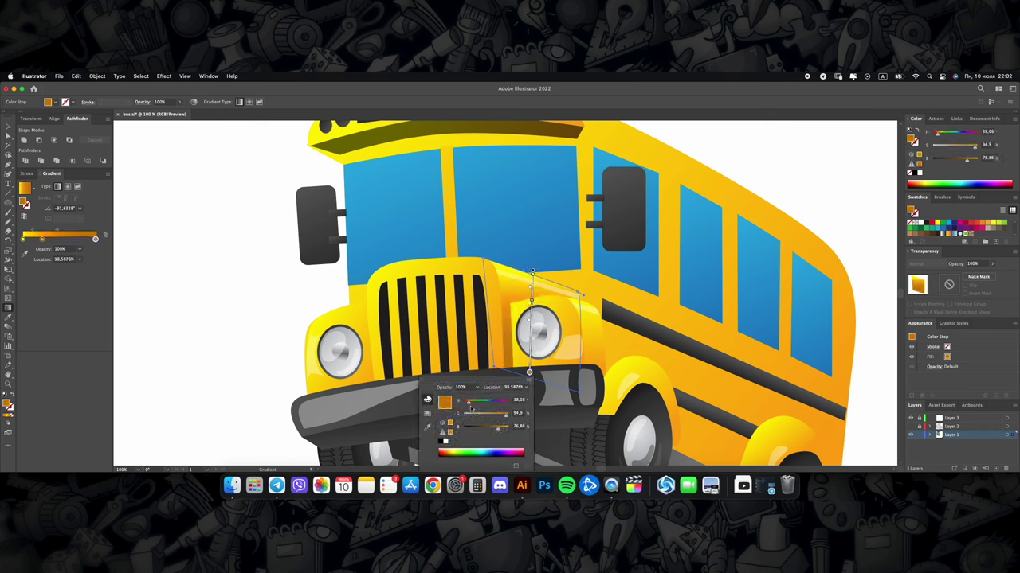
{"action": "key", "text": "Escape"}
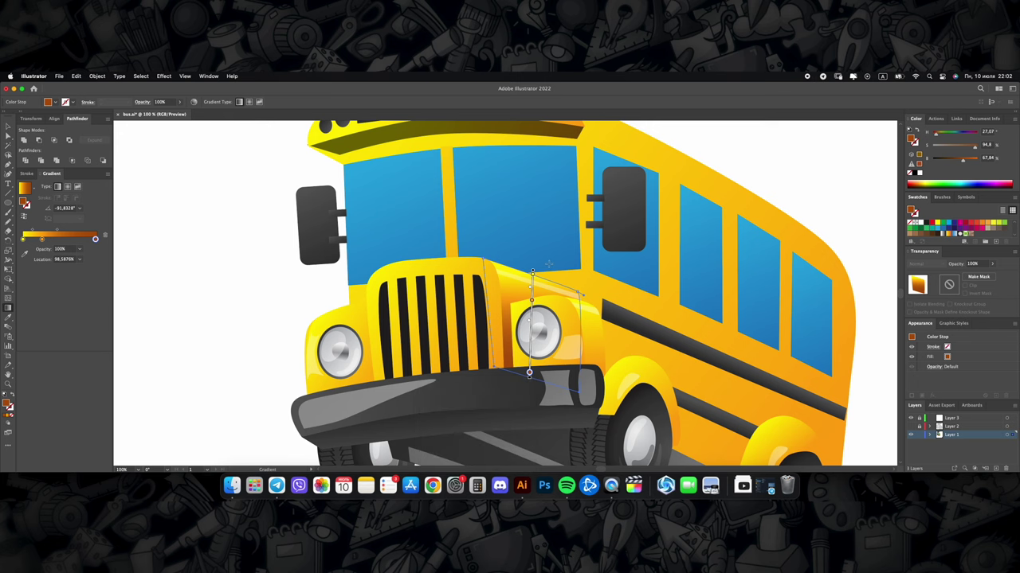
{"action": "key", "text": "super+0"}
{"action": "key", "text": "super+1"}
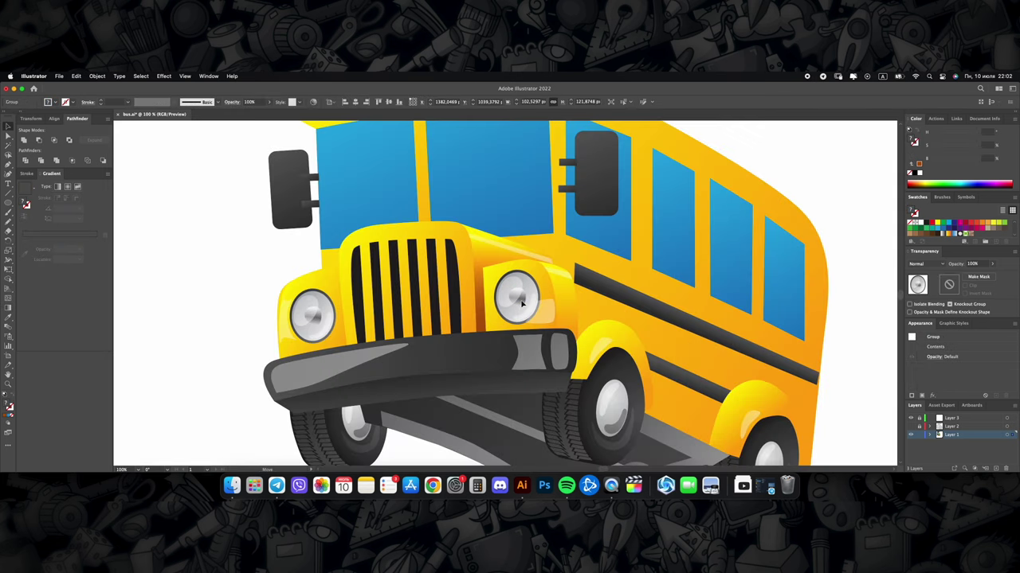
{"action": "key", "text": "super+0"}
{"action": "scroll", "coordinate": [527, 307], "scroll_direction": "up", "scroll_amount": 5}
{"action": "left_click", "coordinate": [528, 307]}
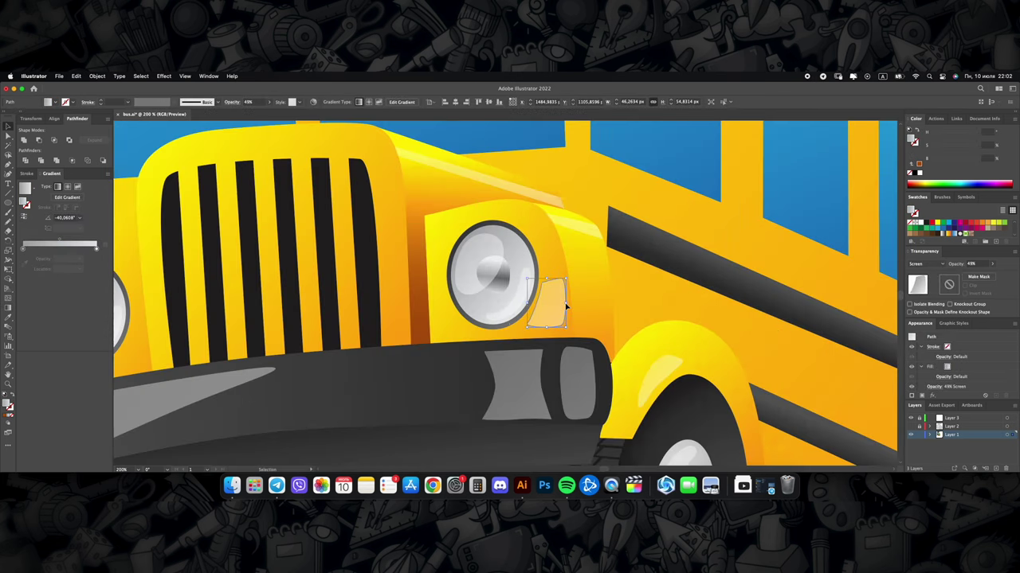
{"action": "key", "text": "super+shift+a"}
{"action": "key", "text": "super+0"}
{"action": "scroll", "coordinate": [560, 291], "scroll_direction": "up", "scroll_amount": 3}
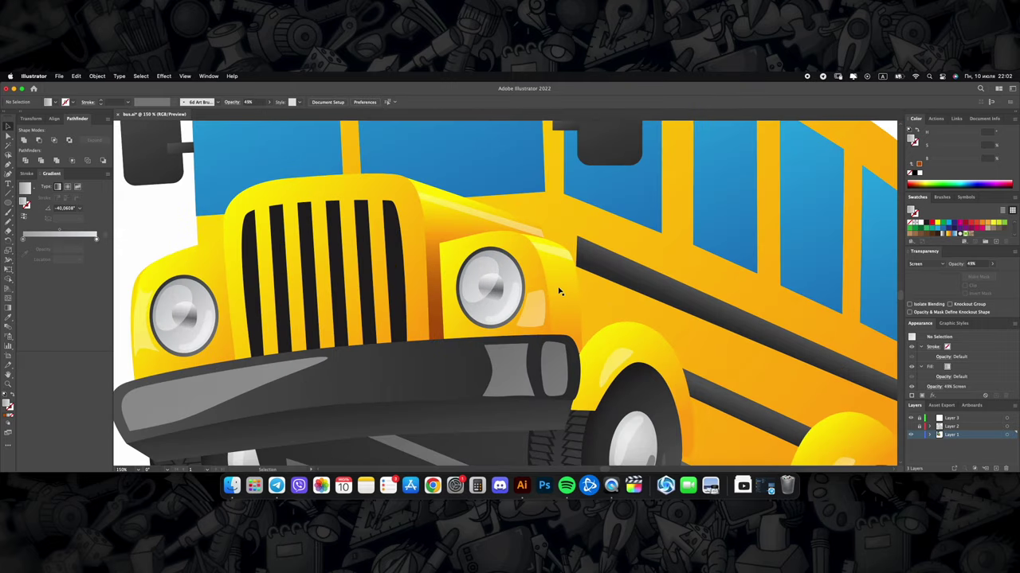
{"action": "key", "text": "super+0"}
{"action": "scroll", "coordinate": [597, 307], "scroll_direction": "up", "scroll_amount": 3}
{"action": "scroll", "coordinate": [564, 289], "scroll_direction": "up", "scroll_amount": 1}
{"action": "key", "text": "super+0"}
{"action": "scroll", "coordinate": [506, 247], "scroll_direction": "down", "scroll_amount": 1}
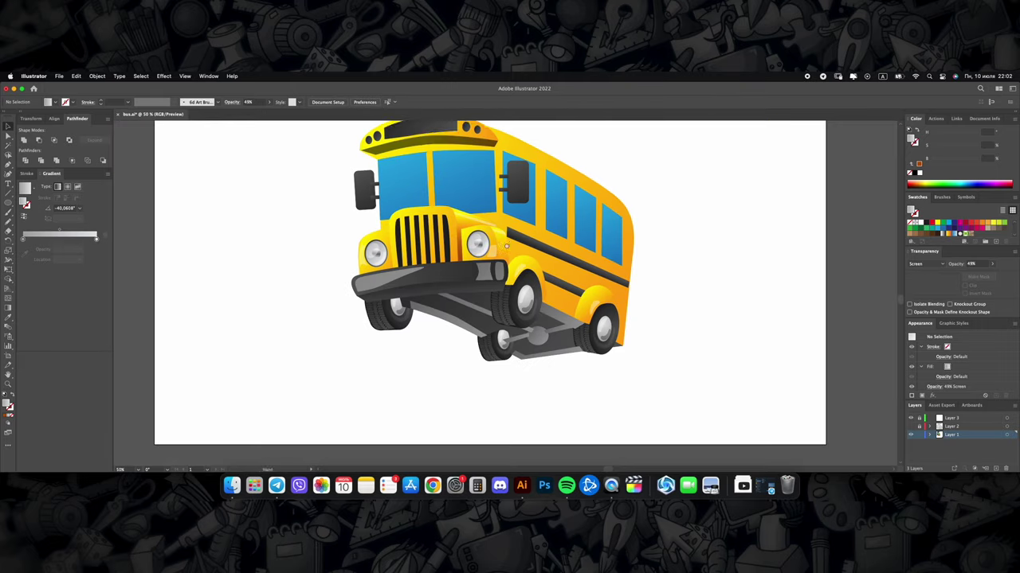
{"action": "scroll", "coordinate": [507, 247], "scroll_direction": "up", "scroll_amount": 3}
{"action": "scroll", "coordinate": [518, 303], "scroll_direction": "down", "scroll_amount": 2}
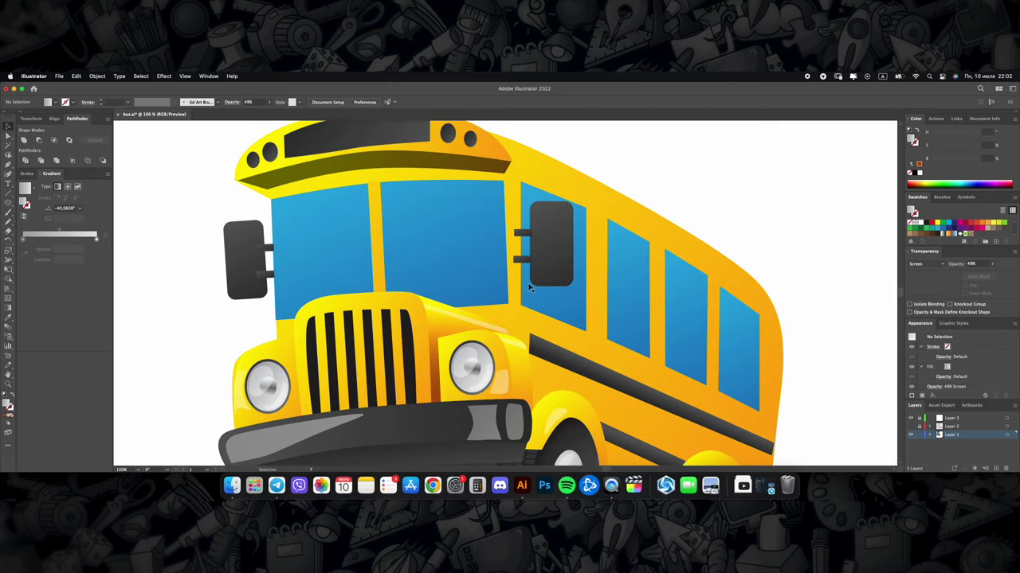
{"action": "scroll", "coordinate": [530, 288], "scroll_direction": "up", "scroll_amount": 2}
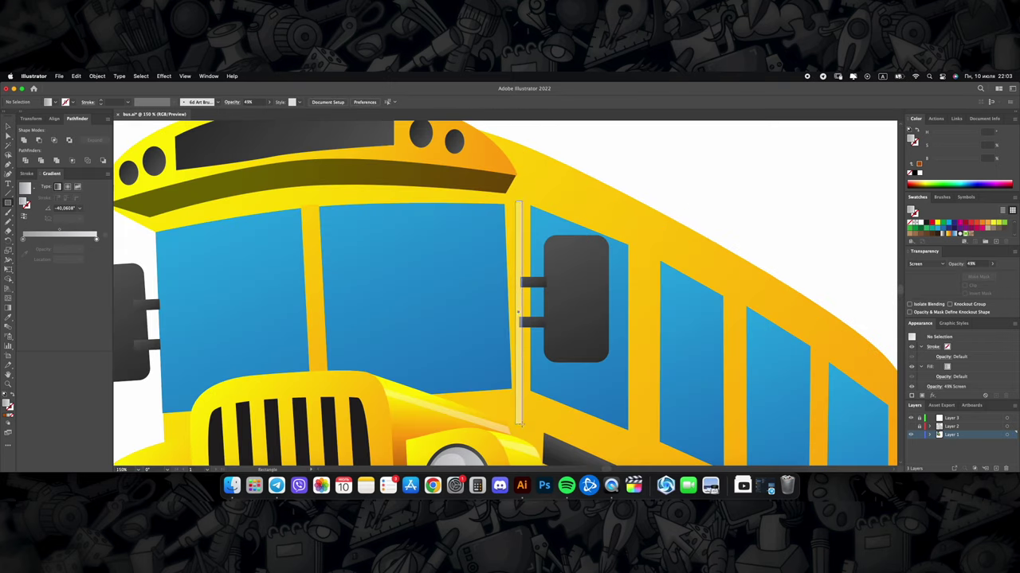
{"action": "left_click", "coordinate": [519, 317]}
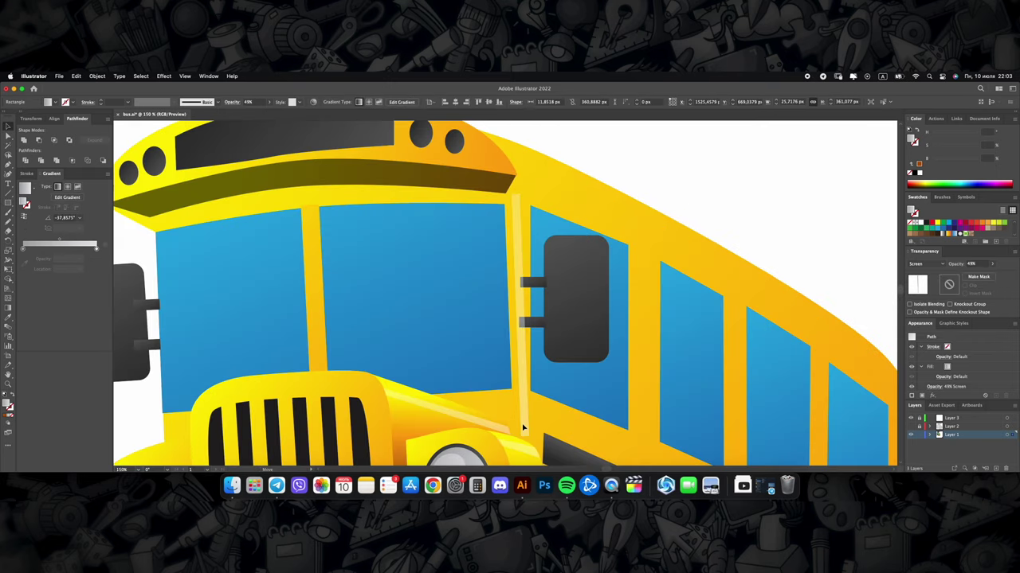
{"action": "scroll", "coordinate": [524, 379], "scroll_direction": "down", "scroll_amount": 4}
{"action": "left_click", "coordinate": [612, 261]}
{"action": "scroll", "coordinate": [518, 285], "scroll_direction": "up", "scroll_amount": 3}
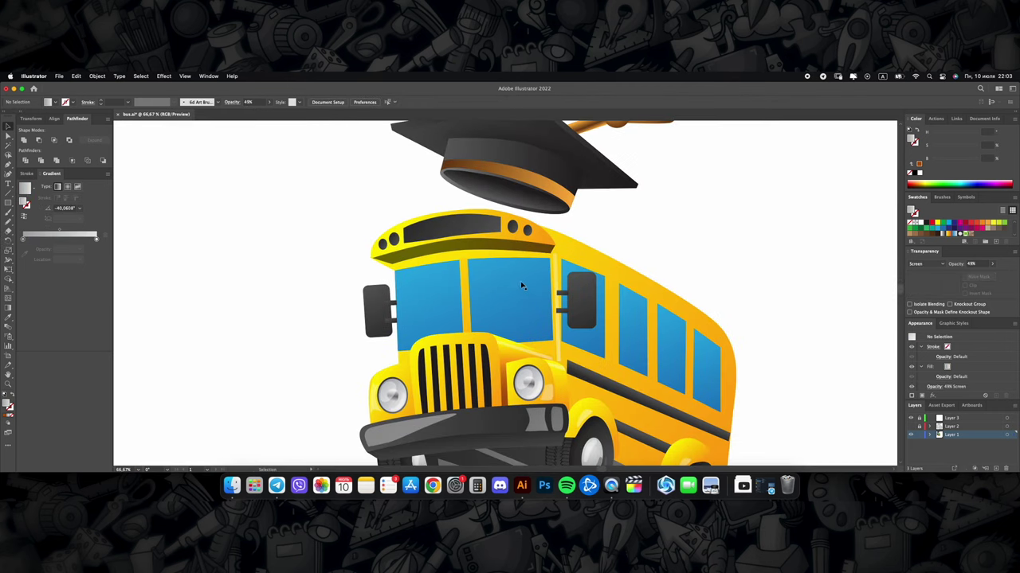
{"action": "scroll", "coordinate": [518, 284], "scroll_direction": "down", "scroll_amount": 2}
Step: Recolour the small dark oval roof light to a yellow-orange gradient
{"action": "scroll", "coordinate": [448, 300], "scroll_direction": "up", "scroll_amount": 4}
{"action": "left_click", "coordinate": [451, 303]}
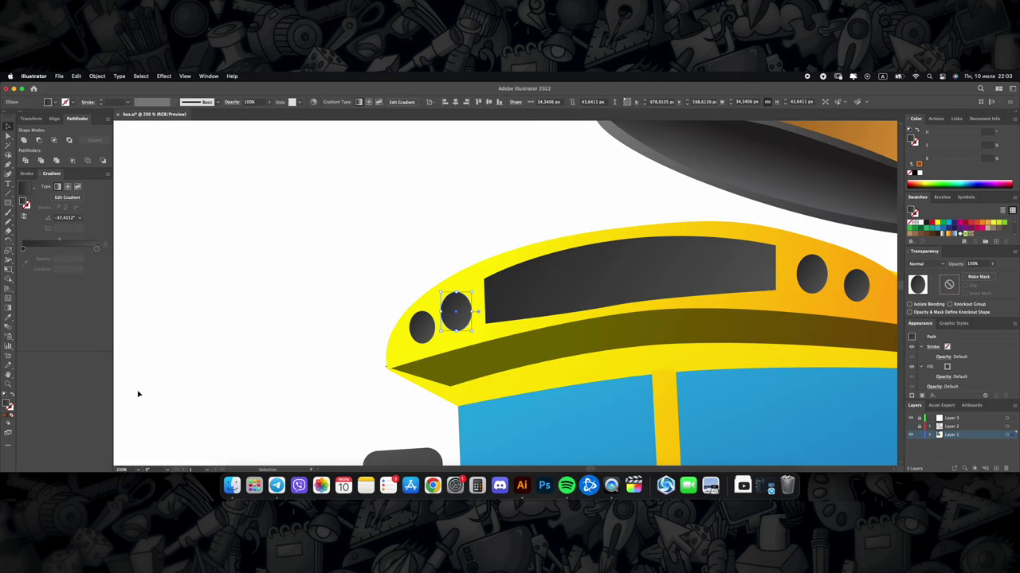
{"action": "double_click", "coordinate": [22, 248]}
{"action": "left_click_drag", "start_coordinate": [56, 294], "coordinate": [53, 283]}
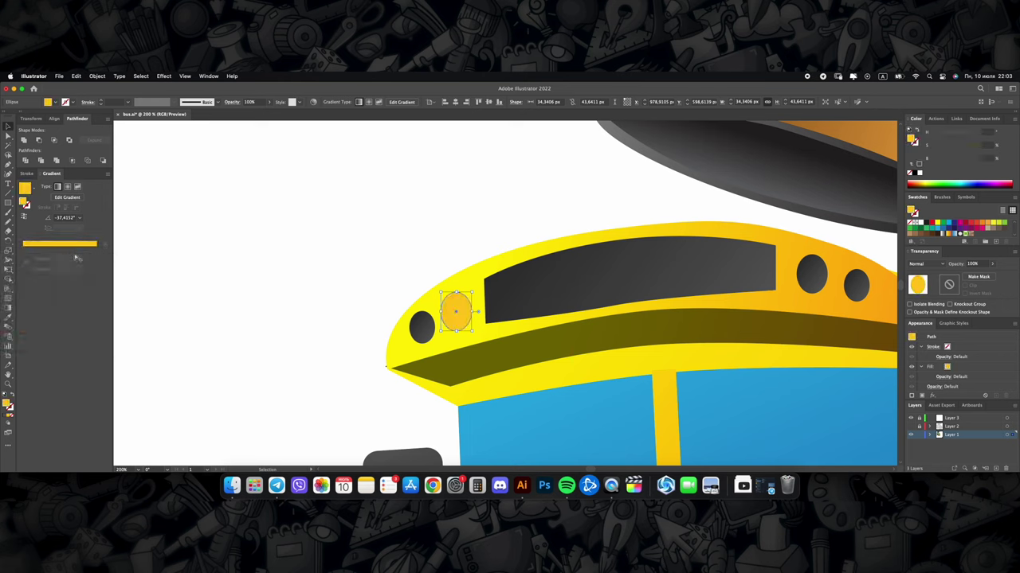
{"action": "left_click_drag", "start_coordinate": [96, 248], "coordinate": [81, 250]}
{"action": "double_click", "coordinate": [22, 249]}
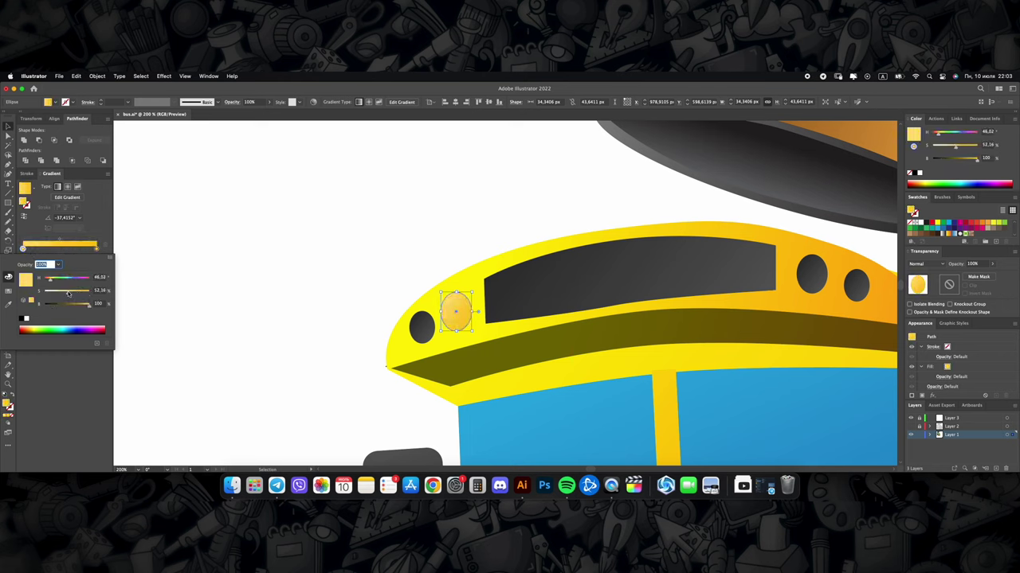
{"action": "key", "text": "Return"}
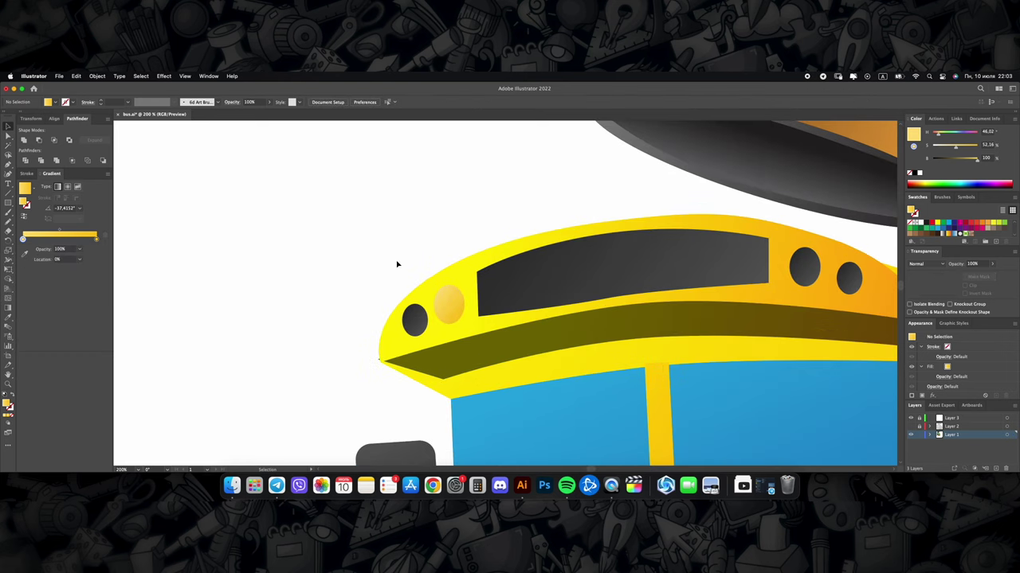
Step: Give the dark circle the yellow light's gradient and turn it into a red roof light
{"action": "scroll", "coordinate": [398, 263], "scroll_direction": "up", "scroll_amount": 5}
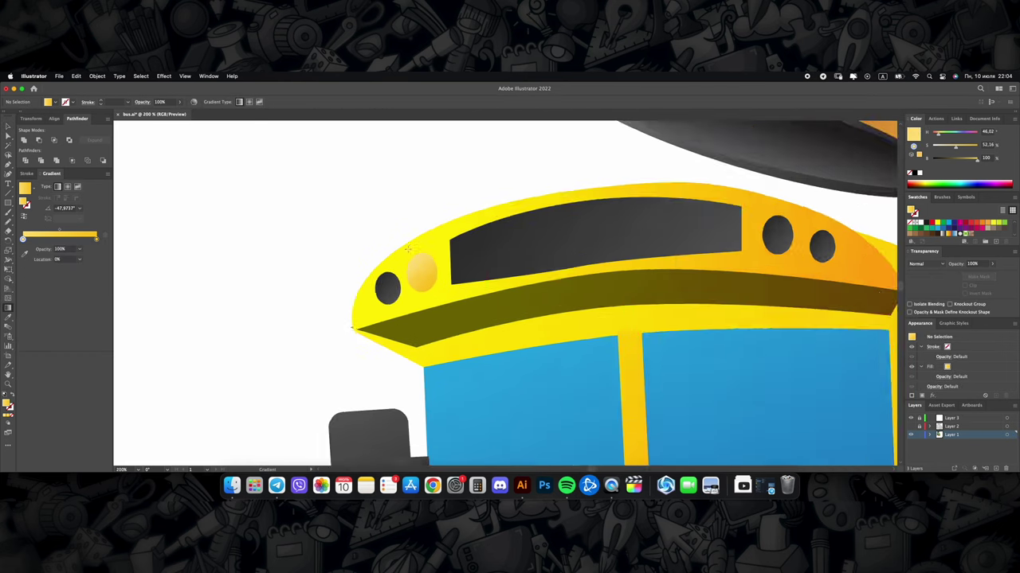
{"action": "scroll", "coordinate": [430, 287], "scroll_direction": "down", "scroll_amount": 3}
{"action": "scroll", "coordinate": [411, 246], "scroll_direction": "up", "scroll_amount": 3}
{"action": "key", "text": "i"}
{"action": "left_click", "coordinate": [424, 280]}
{"action": "double_click", "coordinate": [96, 249]}
{"action": "left_click", "coordinate": [46, 278]}
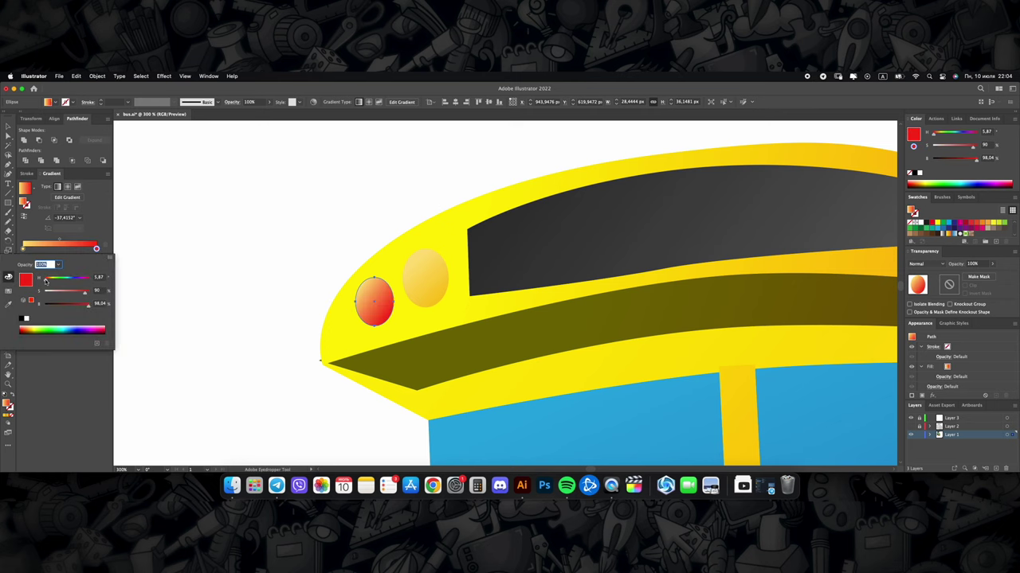
{"action": "left_click_drag", "start_coordinate": [50, 280], "coordinate": [39, 279]}
{"action": "key", "text": "Escape"}
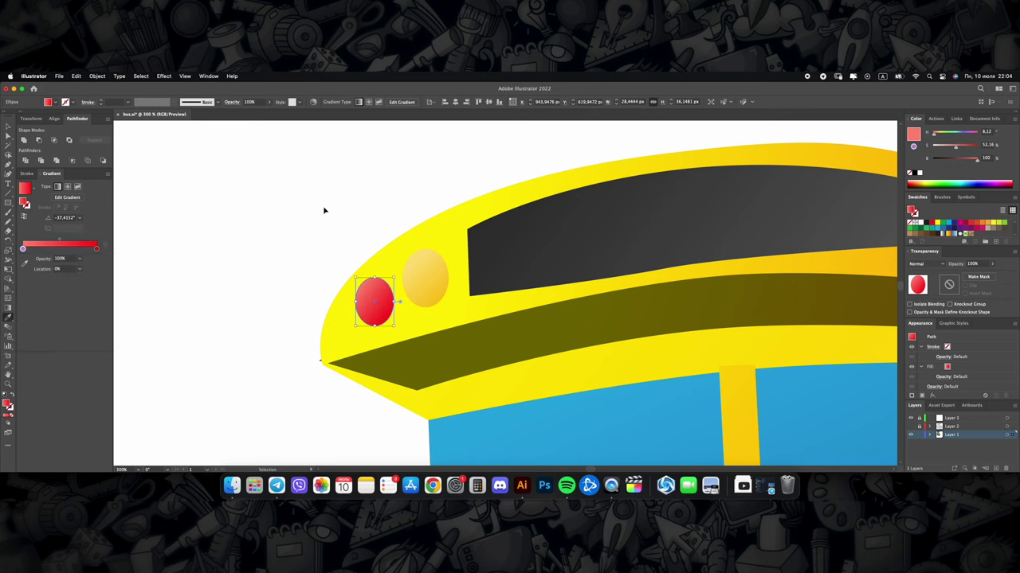
{"action": "key", "text": "super+shift+a"}
Step: Draw an oval highlight and a lower-right crescent highlight on the orange roof light
{"action": "scroll", "coordinate": [356, 238], "scroll_direction": "down", "scroll_amount": 2}
{"action": "scroll", "coordinate": [356, 237], "scroll_direction": "up", "scroll_amount": 1}
{"action": "scroll", "coordinate": [335, 263], "scroll_direction": "down", "scroll_amount": 3}
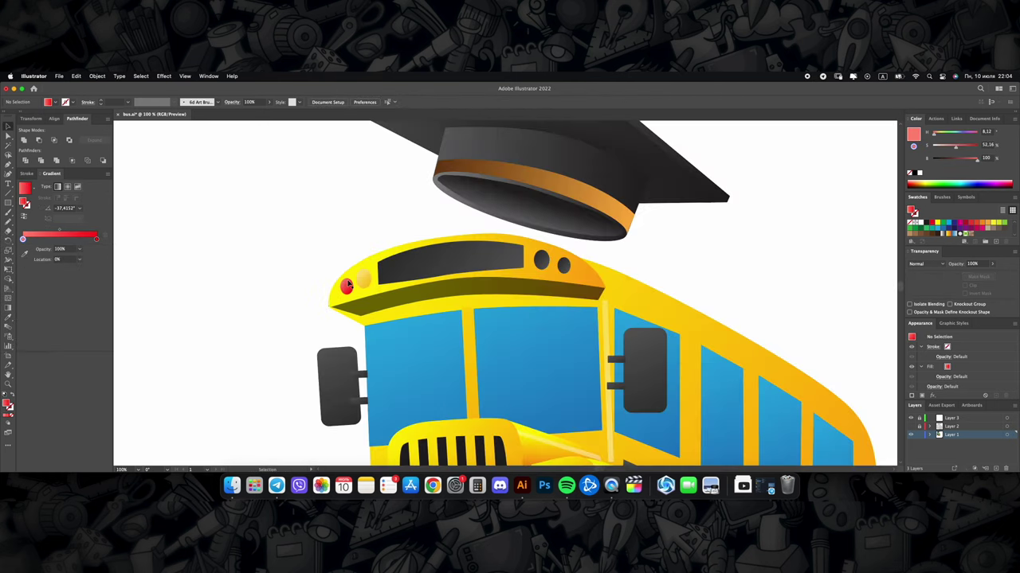
{"action": "scroll", "coordinate": [332, 266], "scroll_direction": "down", "scroll_amount": 1}
{"action": "left_click", "coordinate": [332, 266]}
{"action": "scroll", "coordinate": [367, 254], "scroll_direction": "up", "scroll_amount": 5}
{"action": "left_click", "coordinate": [364, 254]}
{"action": "left_click_drag", "start_coordinate": [389, 236], "coordinate": [399, 253]}
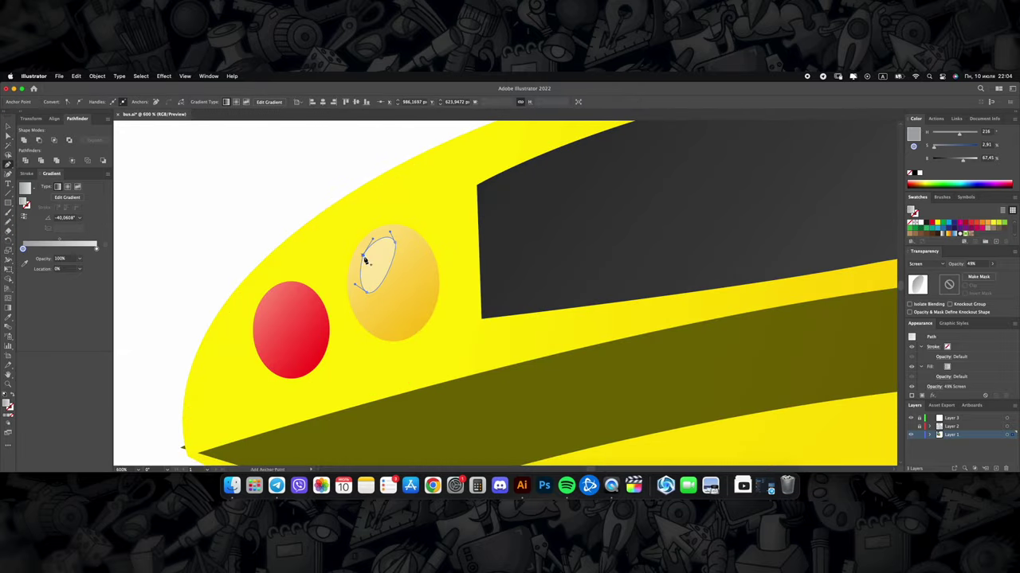
{"action": "left_click", "coordinate": [364, 260]}
{"action": "left_click", "coordinate": [392, 325]}
{"action": "left_click_drag", "start_coordinate": [432, 293], "coordinate": [419, 269]}
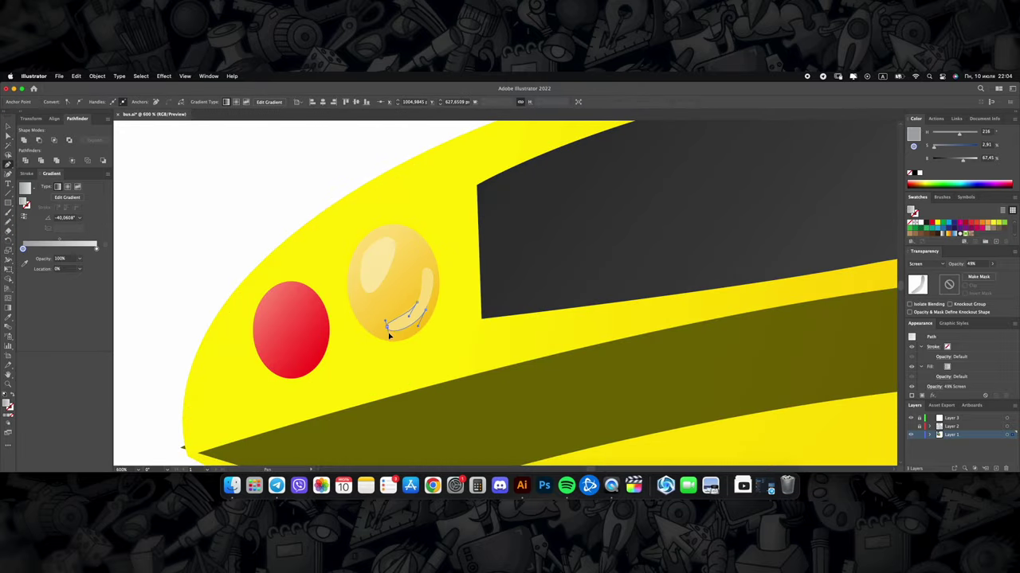
{"action": "left_click", "coordinate": [386, 325]}
Step: Darken a copy of the yellow roof light to dark brown with colour adjustments
{"action": "scroll", "coordinate": [390, 336], "scroll_direction": "down", "scroll_amount": 3}
{"action": "scroll", "coordinate": [389, 336], "scroll_direction": "up", "scroll_amount": 2}
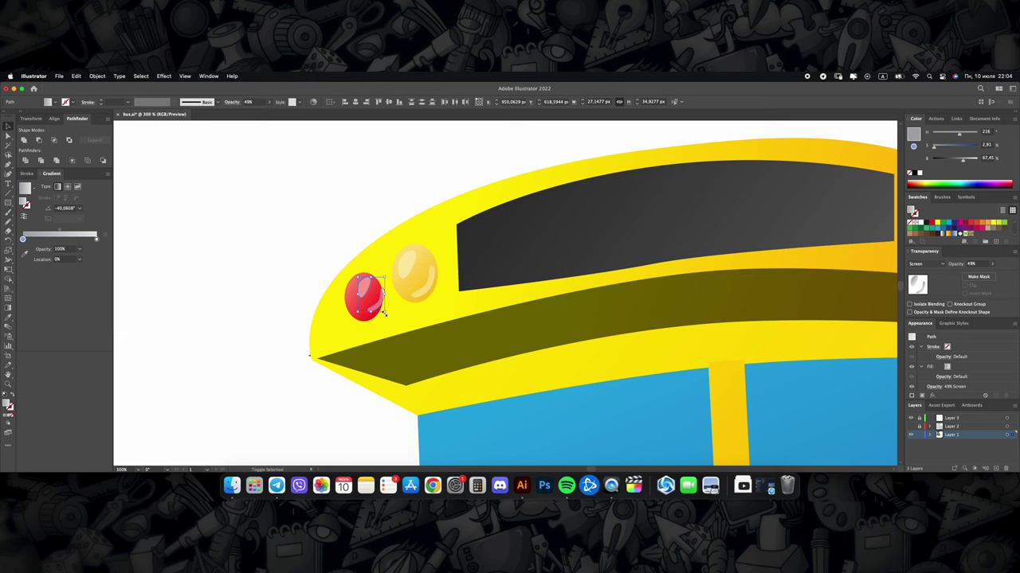
{"action": "scroll", "coordinate": [375, 312], "scroll_direction": "down", "scroll_amount": 3}
{"action": "scroll", "coordinate": [375, 312], "scroll_direction": "up", "scroll_amount": 4}
{"action": "left_click", "coordinate": [398, 272]}
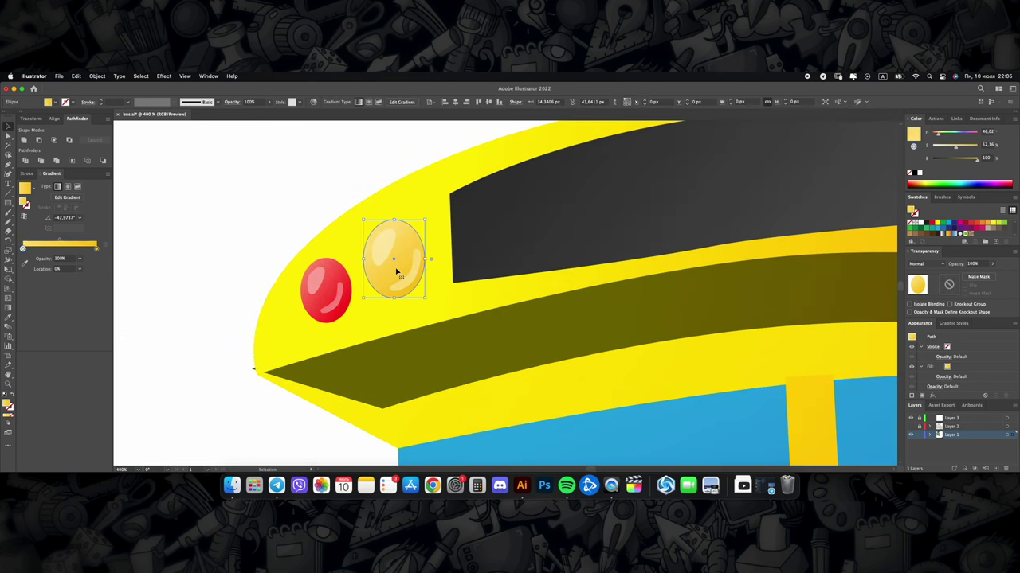
{"action": "left_click", "coordinate": [313, 102]}
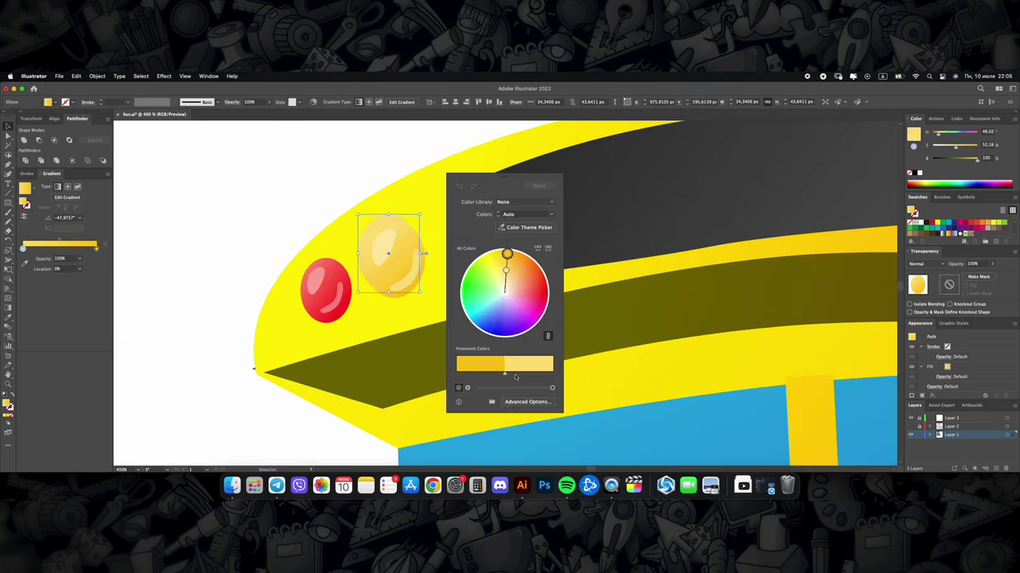
{"action": "left_click_drag", "start_coordinate": [514, 387], "coordinate": [486, 389]}
{"action": "left_click", "coordinate": [430, 326]}
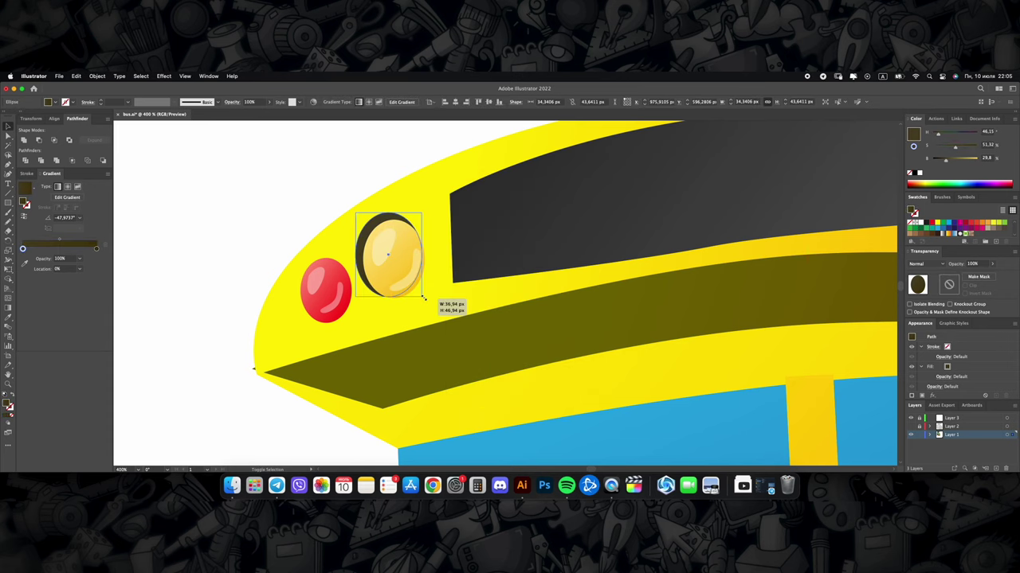
Step: Place the dark copy behind the red light as a rim, then copy both roof lights
{"action": "mouse_move", "coordinate": [381, 229]}
{"action": "left_mouse_down"}
{"action": "mouse_move", "coordinate": [315, 256]}
{"action": "mouse_move", "coordinate": [292, 251]}
{"action": "left_mouse_up"}
{"action": "key", "text": "ctrl+bracketleft"}
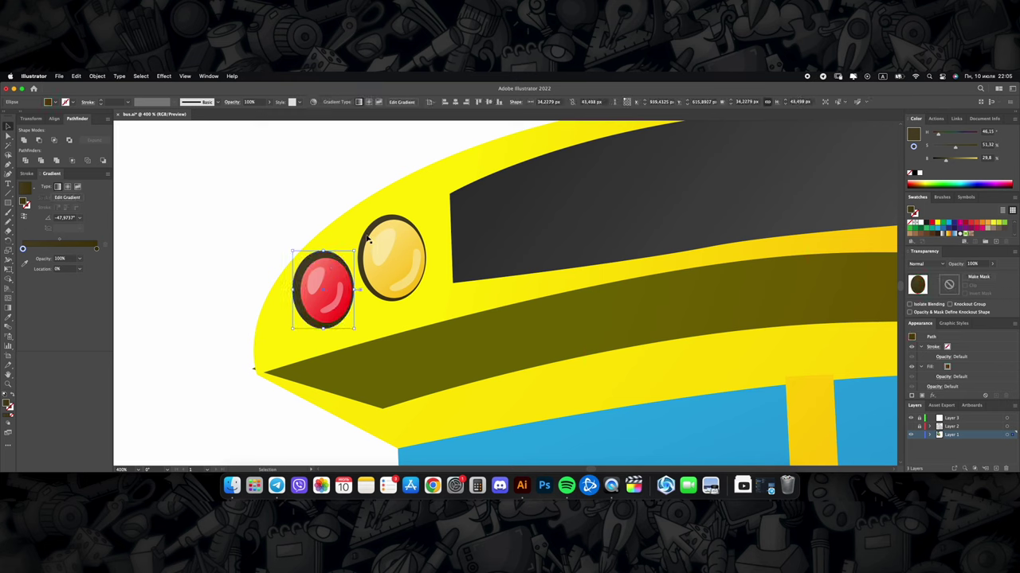
{"action": "left_click", "coordinate": [335, 291]}
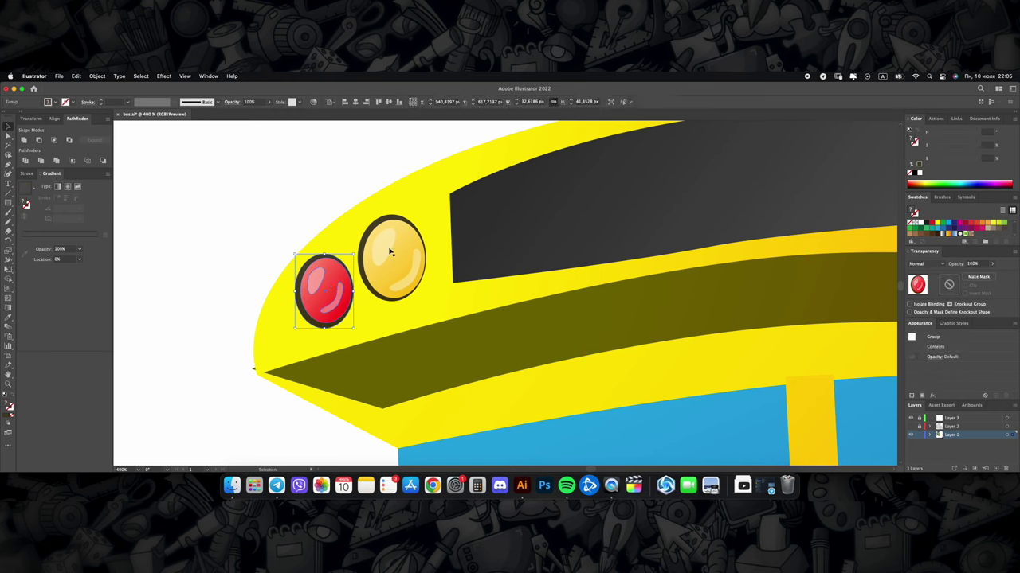
{"action": "left_click", "coordinate": [398, 226]}
{"action": "key", "text": "ctrl+minus"}
{"action": "key", "text": "ctrl+minus"}
{"action": "key", "text": "ctrl+minus"}
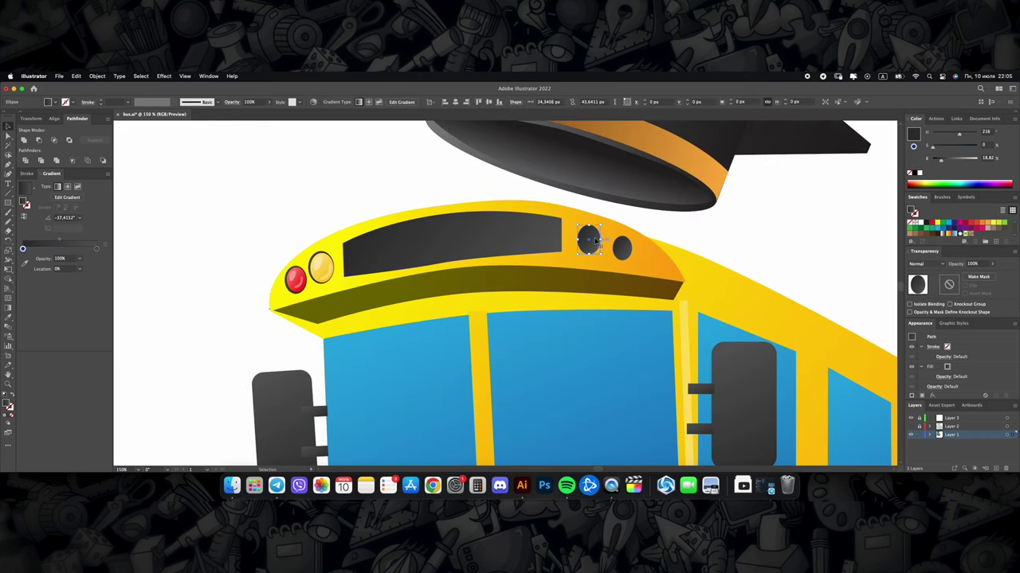
Step: Paste the roof light pair and check the roof window and bus body anchors
{"action": "key", "text": "ctrl+v"}
{"action": "key", "text": "a"}
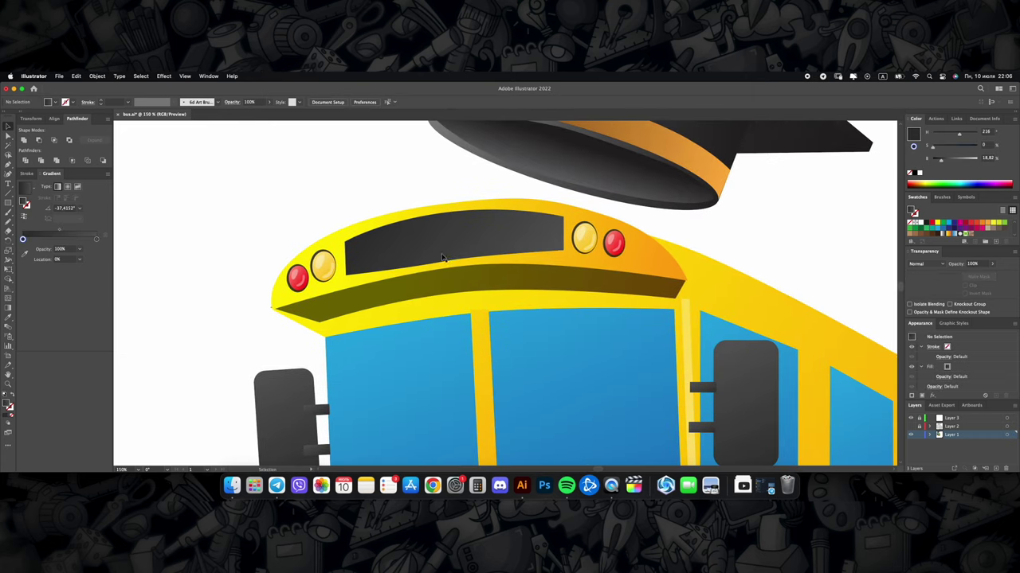
{"action": "left_click", "coordinate": [445, 262]}
{"action": "left_click", "coordinate": [564, 256]}
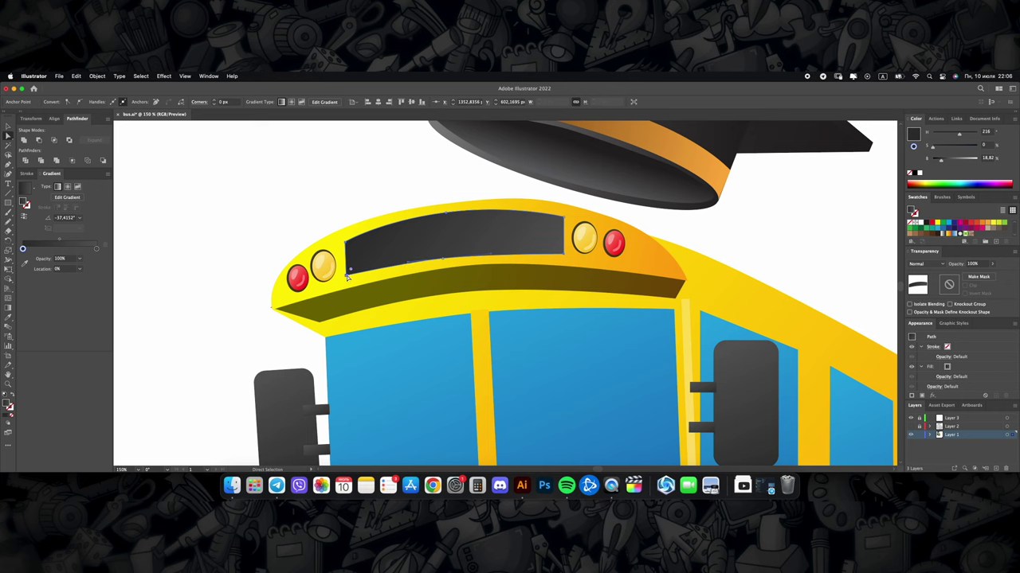
{"action": "key", "text": "ctrl+shift+a"}
{"action": "scroll", "coordinate": [347, 275], "scroll_direction": "down", "scroll_amount": 3}
{"action": "scroll", "coordinate": [398, 263], "scroll_direction": "up", "scroll_amount": 3}
{"action": "scroll", "coordinate": [478, 259], "scroll_direction": "down", "scroll_amount": 3}
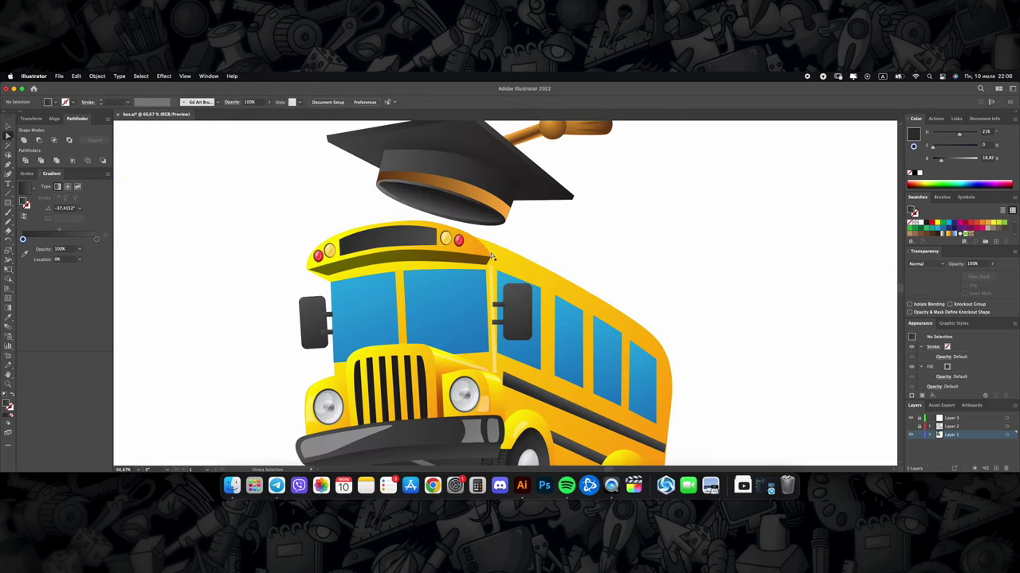
{"action": "scroll", "coordinate": [492, 256], "scroll_direction": "up", "scroll_amount": 2}
{"action": "left_click", "coordinate": [496, 241]}
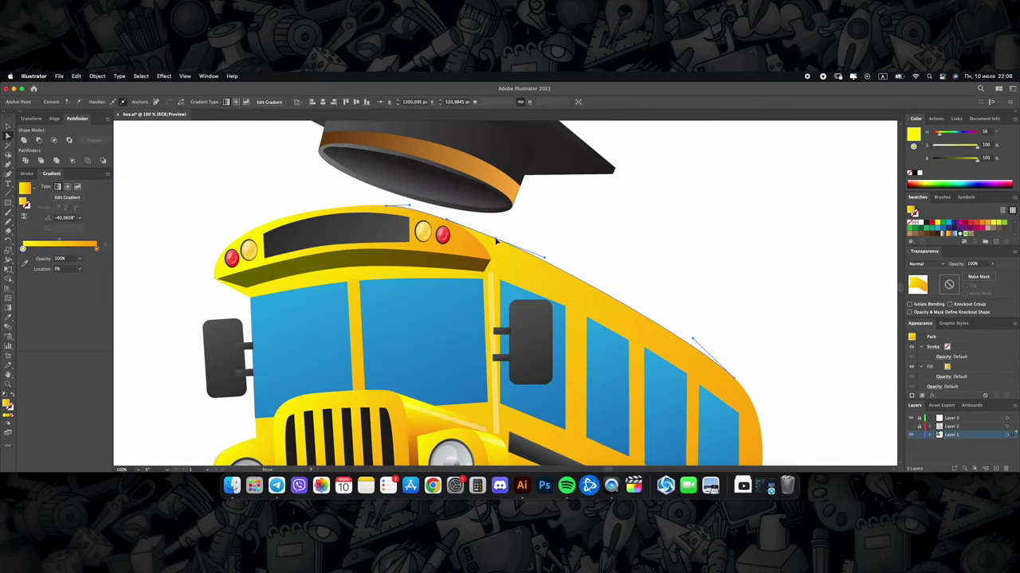
{"action": "key", "text": "ctrl+shift+a"}
Step: Draw a closed highlight path along the bus's upper roof edge
{"action": "scroll", "coordinate": [509, 247], "scroll_direction": "down", "scroll_amount": 3}
{"action": "scroll", "coordinate": [525, 249], "scroll_direction": "up", "scroll_amount": 3}
{"action": "scroll", "coordinate": [545, 251], "scroll_direction": "up", "scroll_amount": 2}
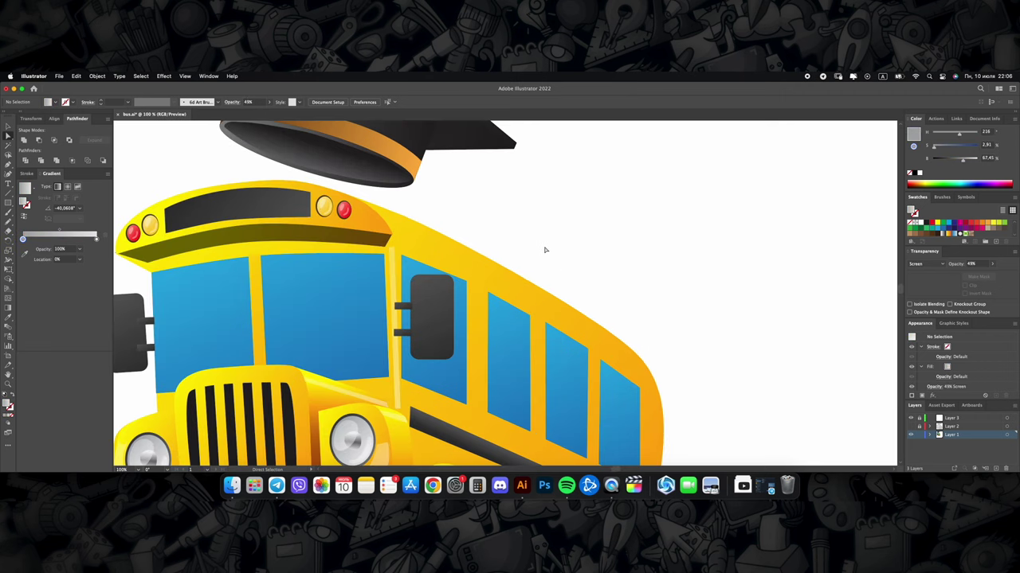
{"action": "scroll", "coordinate": [345, 225], "scroll_direction": "right", "scroll_amount": 2}
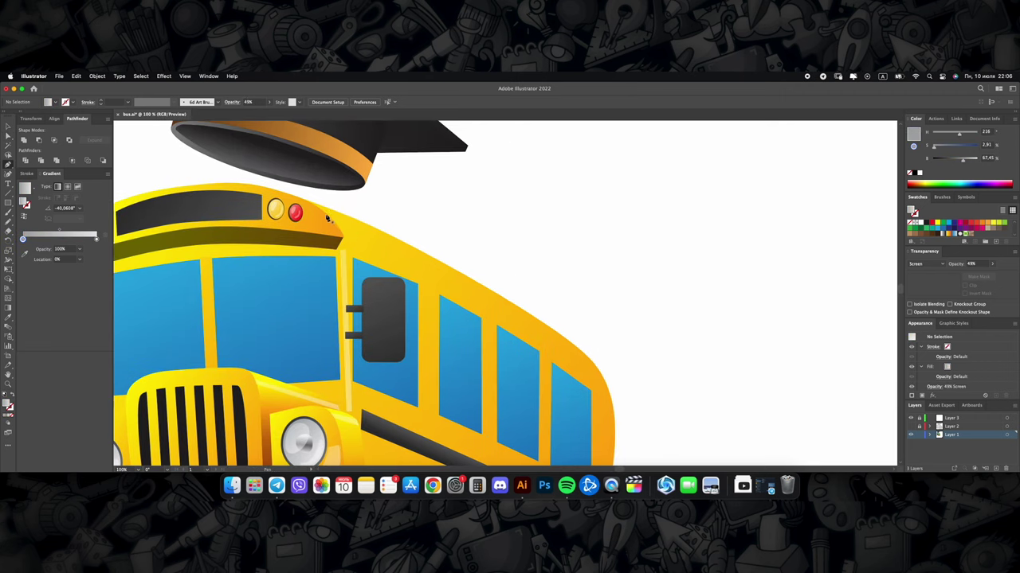
{"action": "left_click", "coordinate": [327, 217]}
{"action": "left_click", "coordinate": [504, 307]}
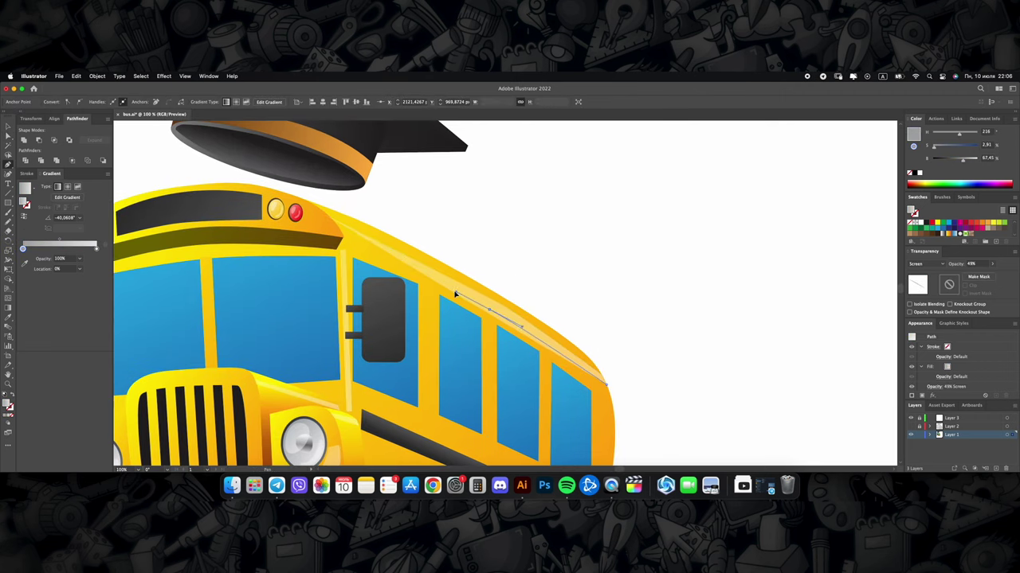
{"action": "left_click", "coordinate": [327, 217]}
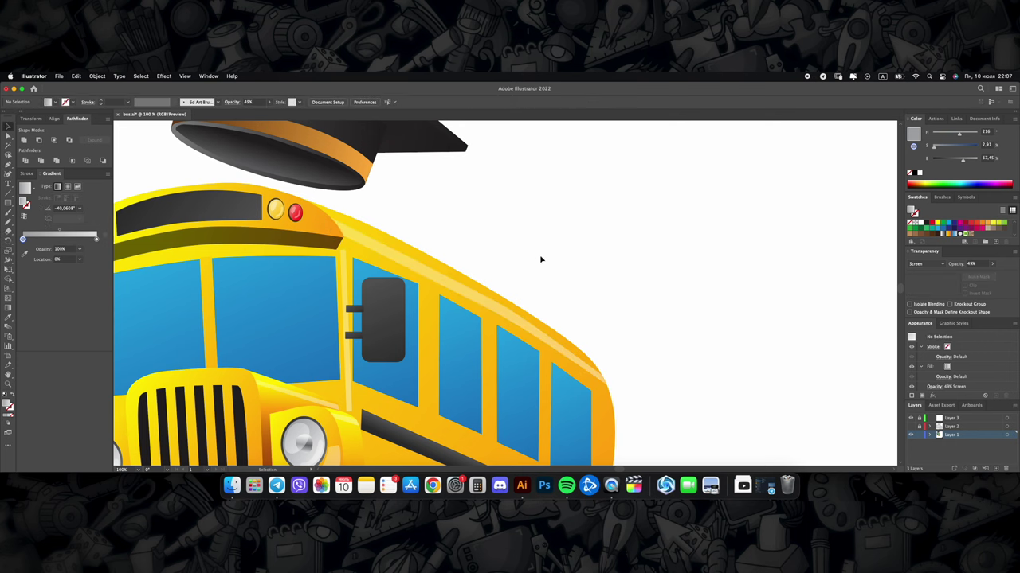
{"action": "key", "text": "super+0"}
{"action": "scroll", "coordinate": [467, 263], "scroll_direction": "up", "scroll_amount": 5}
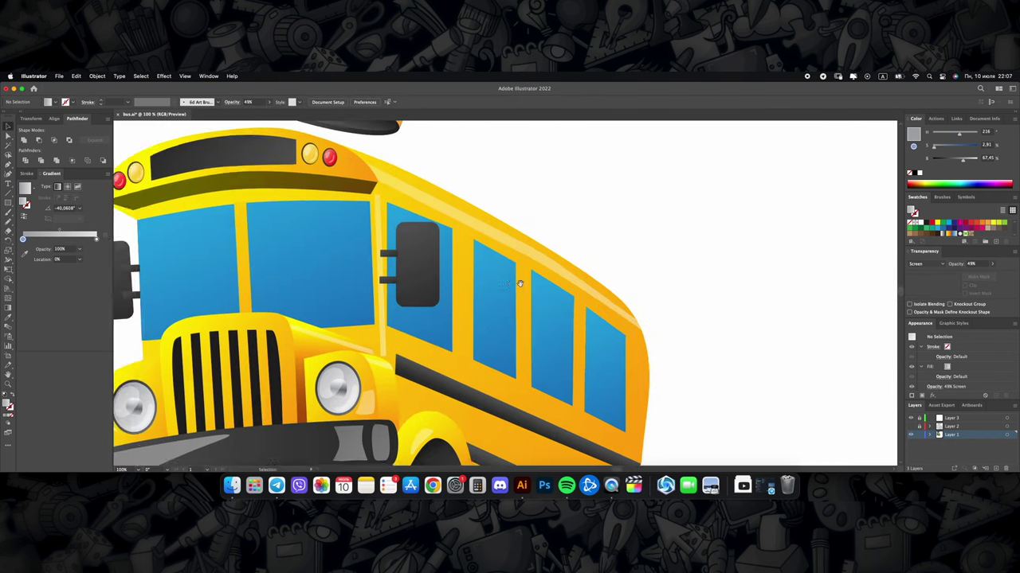
Step: Try a diagonal gradient across the three side windows
{"action": "left_click", "coordinate": [414, 300]}
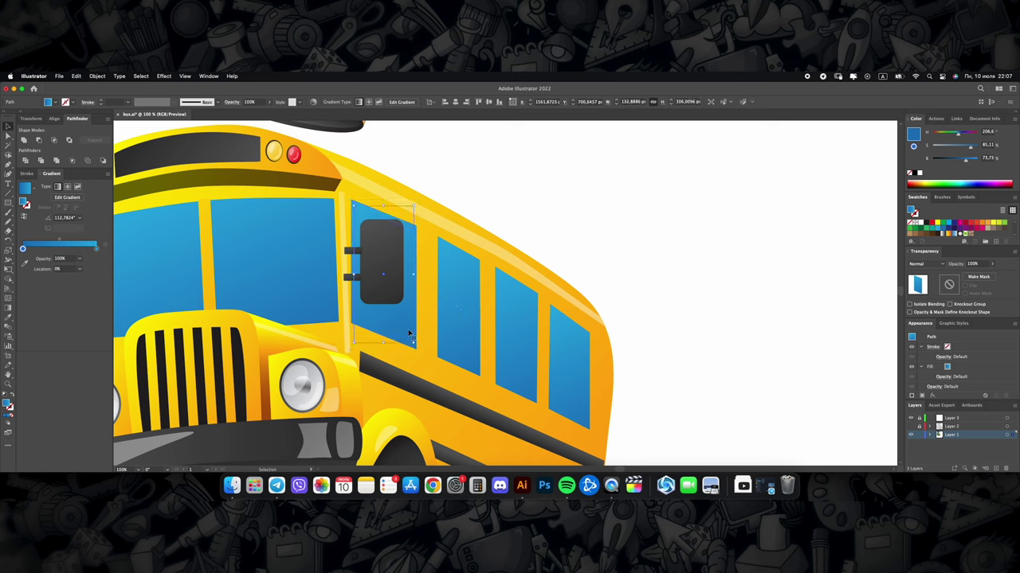
{"action": "key", "text": "g"}
{"action": "left_click_drag", "start_coordinate": [357, 197], "coordinate": [447, 341]}
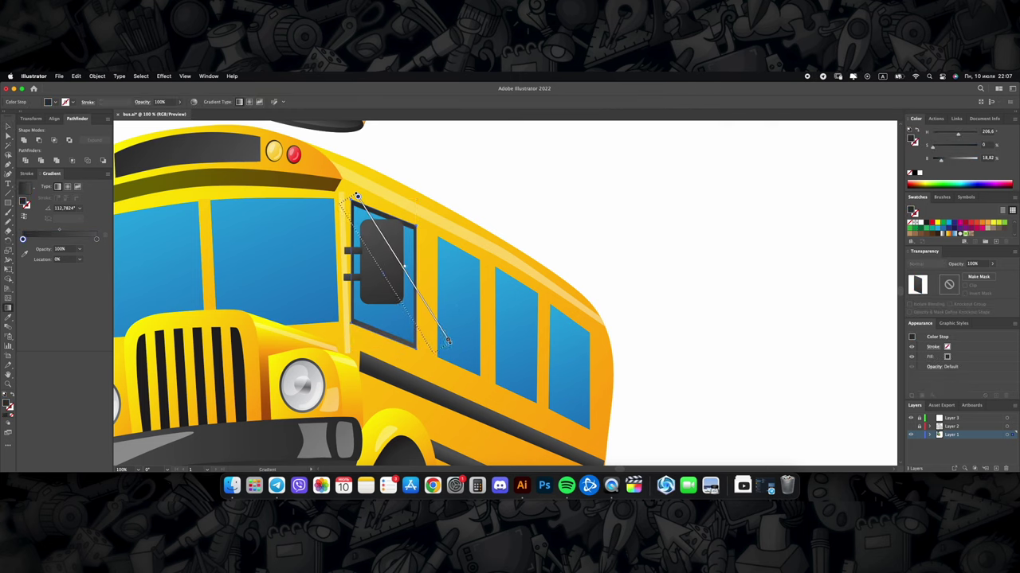
{"action": "left_click_drag", "start_coordinate": [468, 269], "coordinate": [560, 350]}
{"action": "left_click", "coordinate": [483, 346]}
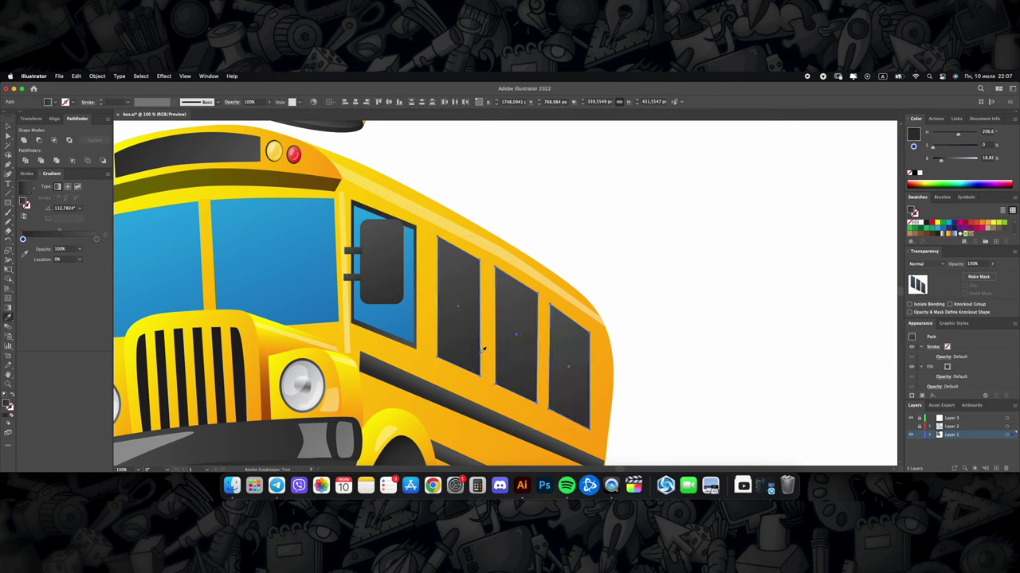
{"action": "left_click_drag", "start_coordinate": [435, 236], "coordinate": [579, 419]}
Step: Undo the test gradient so each side window returns to its blue fill
{"action": "key", "text": "v"}
{"action": "left_click", "coordinate": [470, 329]}
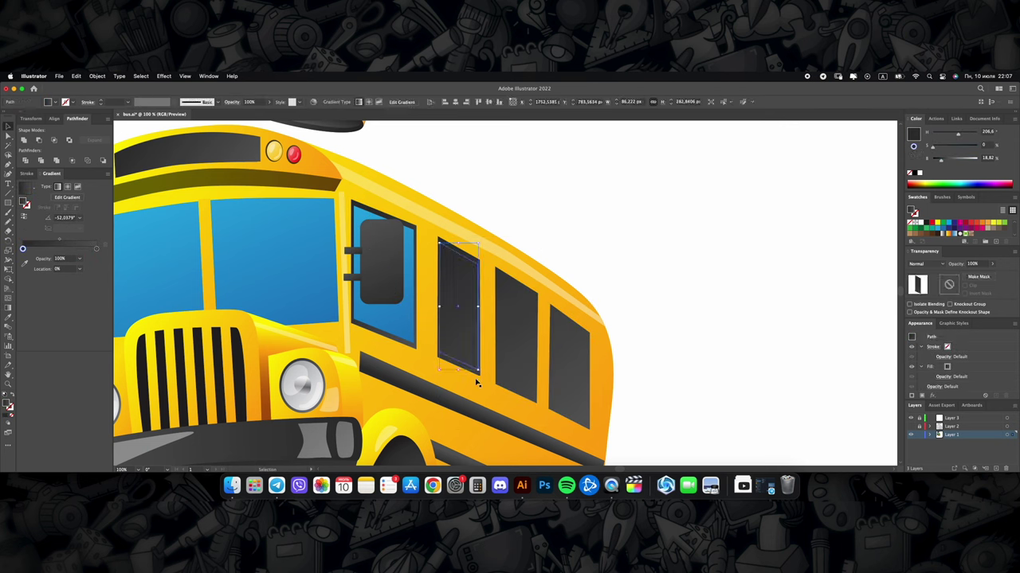
{"action": "key", "text": "ctrl+z"}
{"action": "left_click", "coordinate": [521, 344]}
{"action": "key", "text": "ctrl+z"}
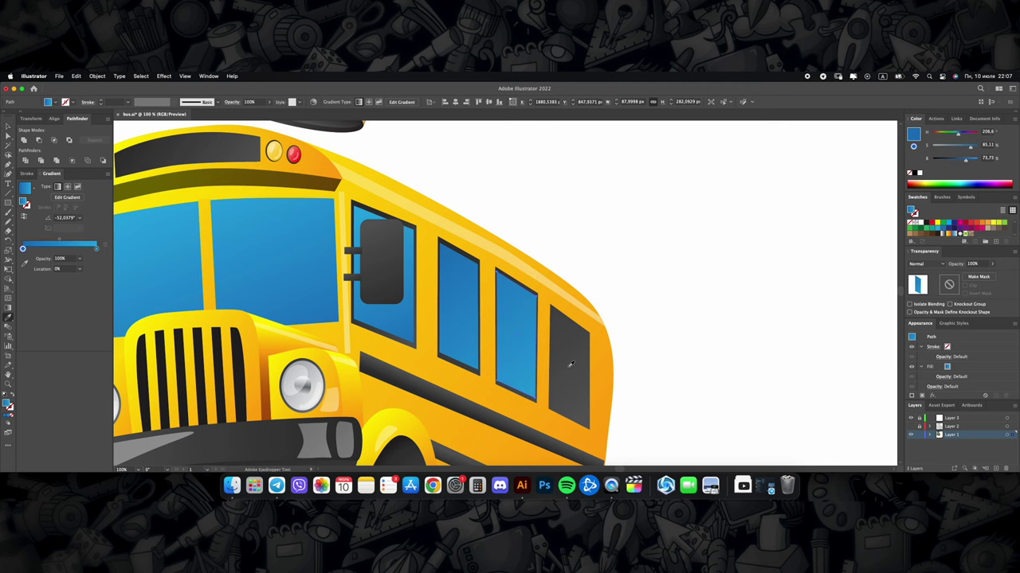
{"action": "left_click", "coordinate": [568, 370]}
{"action": "key", "text": "i"}
{"action": "key", "text": "ctrl+z"}
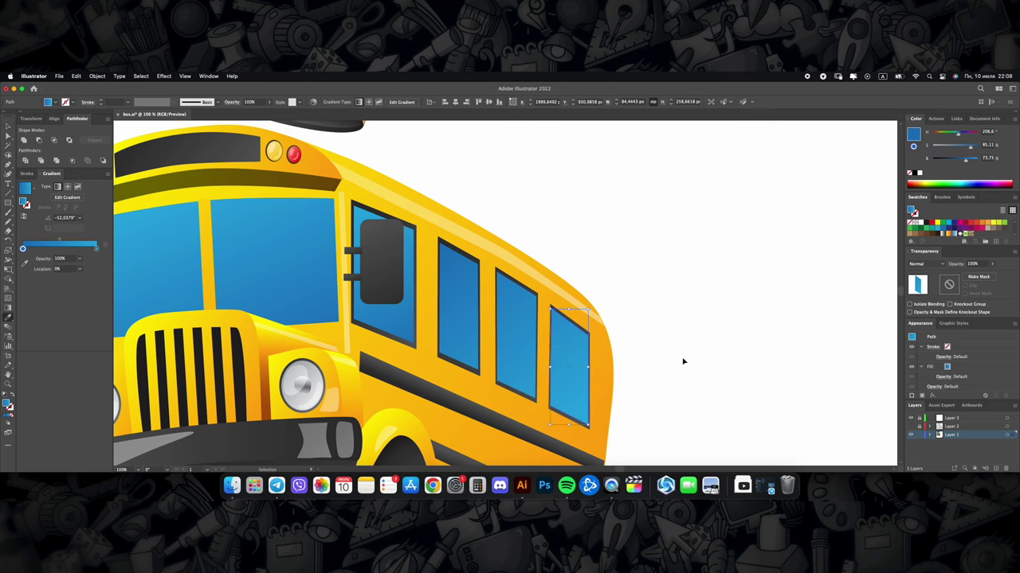
{"action": "scroll", "coordinate": [682, 358], "scroll_direction": "down", "scroll_amount": 2}
{"action": "scroll", "coordinate": [574, 340], "scroll_direction": "up", "scroll_amount": 1}
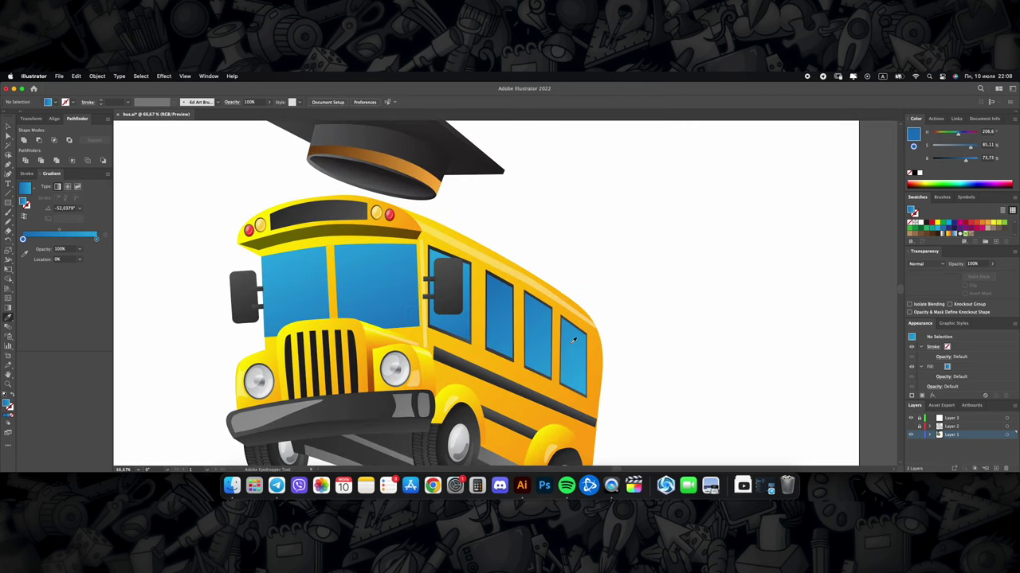
Step: Sample a side window's blue gradient onto the front windshield with the Eyedropper
{"action": "left_click", "coordinate": [345, 280]}
{"action": "left_click", "coordinate": [473, 358]}
{"action": "key", "text": "v"}
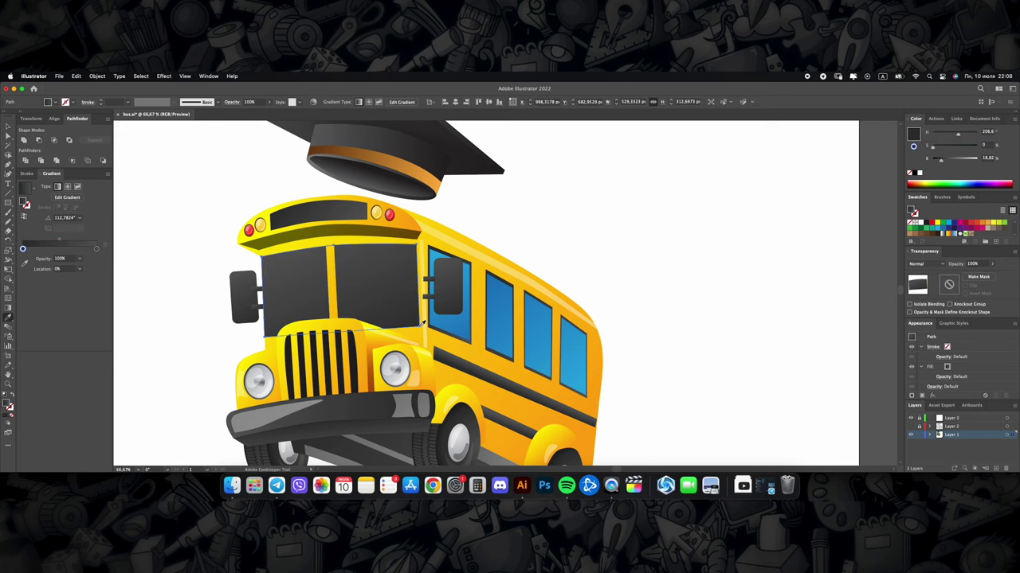
{"action": "key", "text": "v"}
{"action": "left_click", "coordinate": [503, 323]}
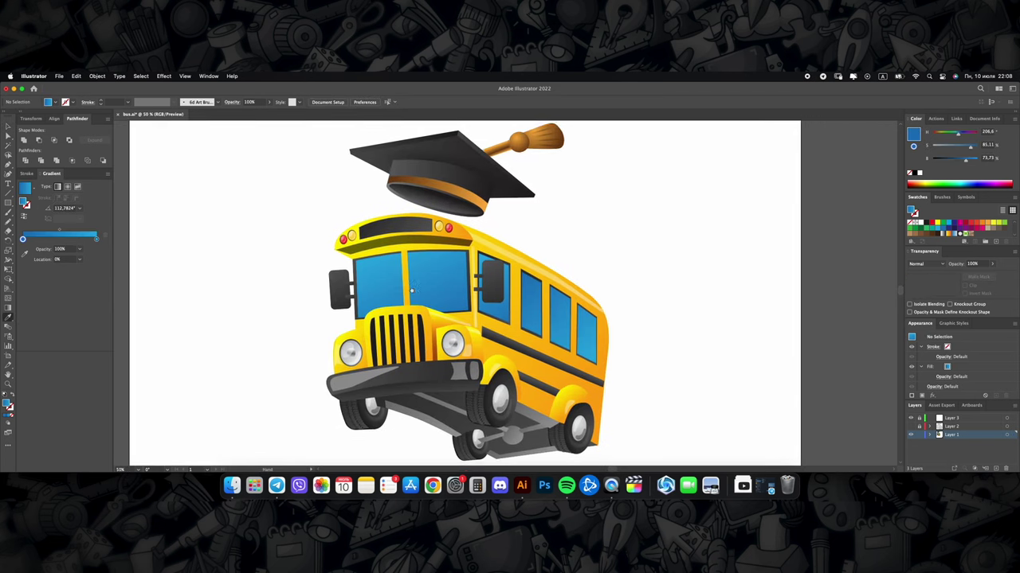
Step: Give the windshield glare shape the translucent highlight style using the eyedropper
{"action": "key", "text": "a"}
{"action": "scroll", "coordinate": [371, 271], "scroll_direction": "up", "scroll_amount": 2}
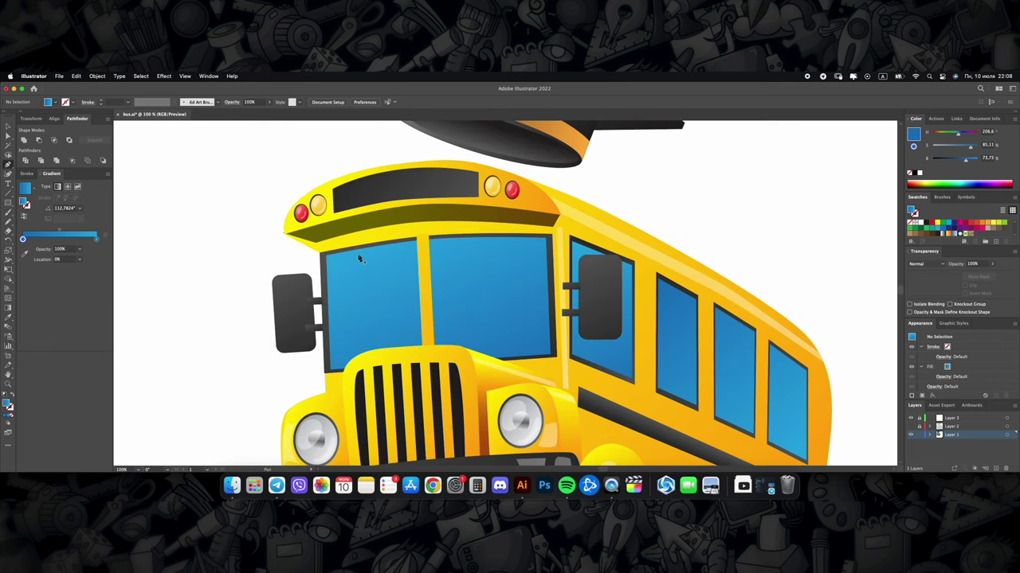
{"action": "left_click", "coordinate": [360, 253]}
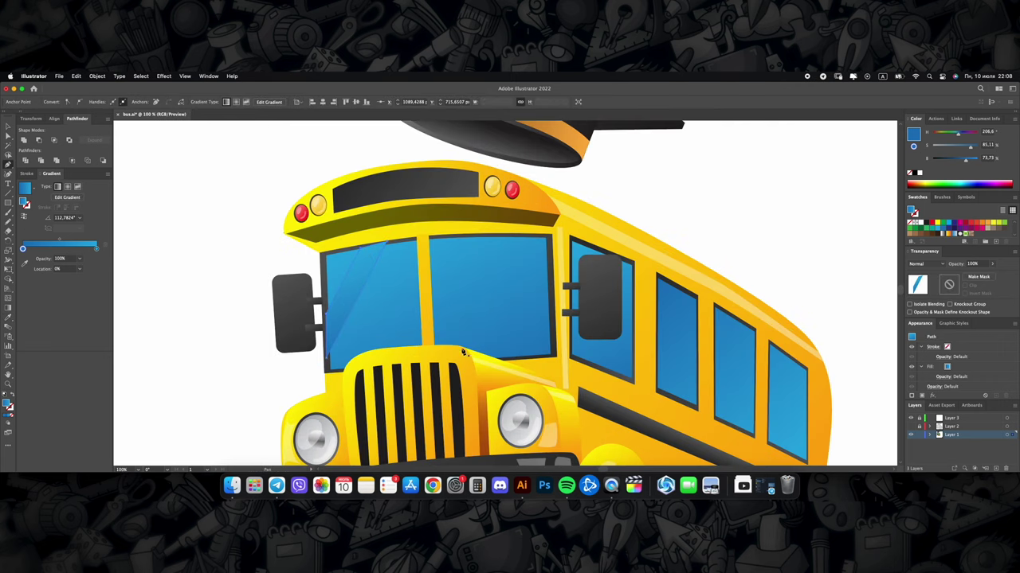
{"action": "key", "text": "i"}
{"action": "key", "text": "a"}
{"action": "left_click", "coordinate": [356, 425]}
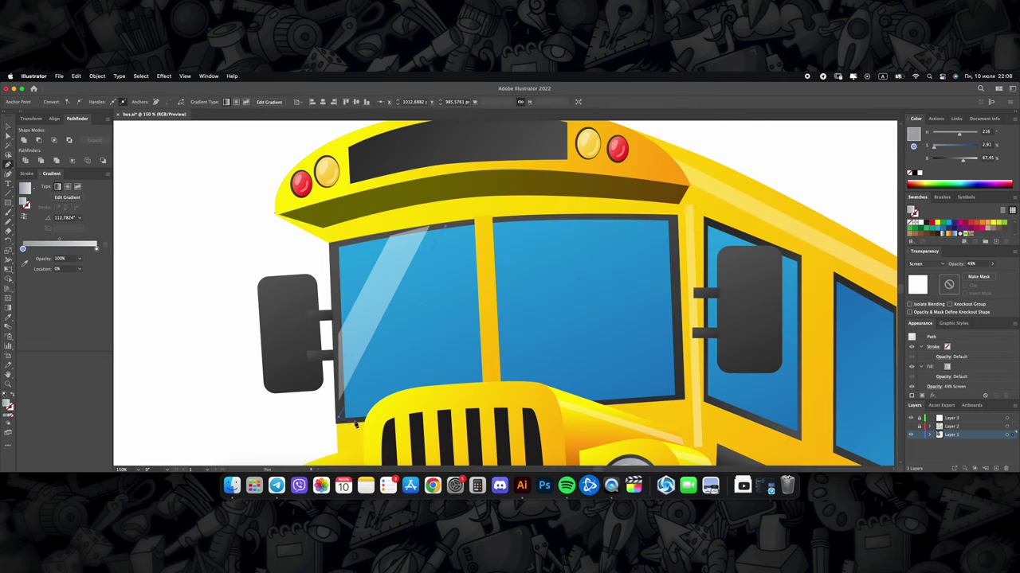
{"action": "key", "text": "ctrl+shift+a"}
Step: Duplicate the glare onto the right windshield pane and the remaining side windows
{"action": "key", "text": "ctrl+0"}
{"action": "scroll", "coordinate": [415, 279], "scroll_direction": "up", "scroll_amount": 3}
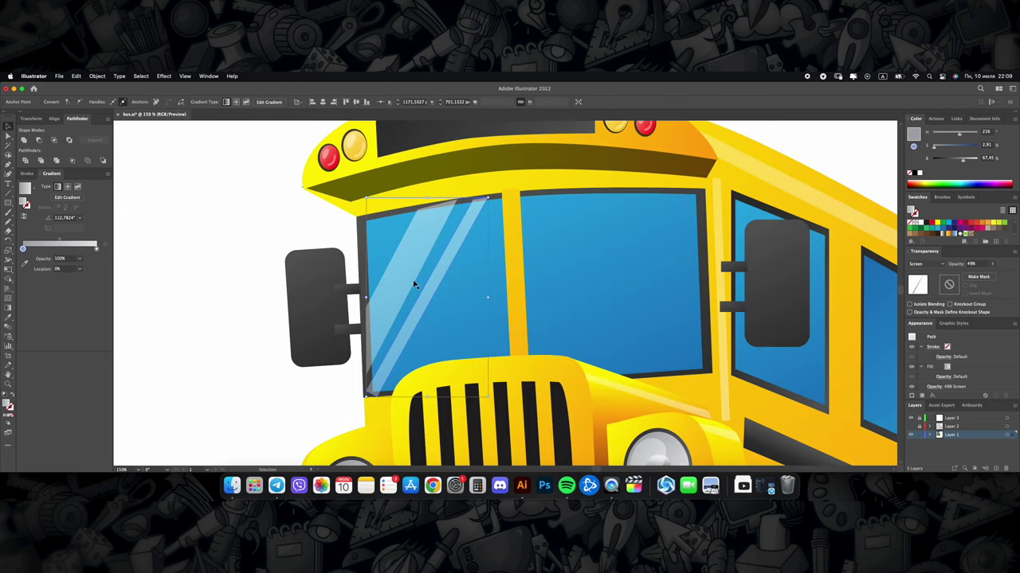
{"action": "scroll", "coordinate": [415, 267], "scroll_direction": "down", "scroll_amount": 3}
{"action": "mouse_move", "coordinate": [478, 271]}
{"action": "left_mouse_down"}
{"action": "mouse_move", "coordinate": [582, 266]}
{"action": "mouse_move", "coordinate": [644, 299]}
{"action": "left_mouse_up"}
{"action": "scroll", "coordinate": [535, 286], "scroll_direction": "right", "scroll_amount": 3}
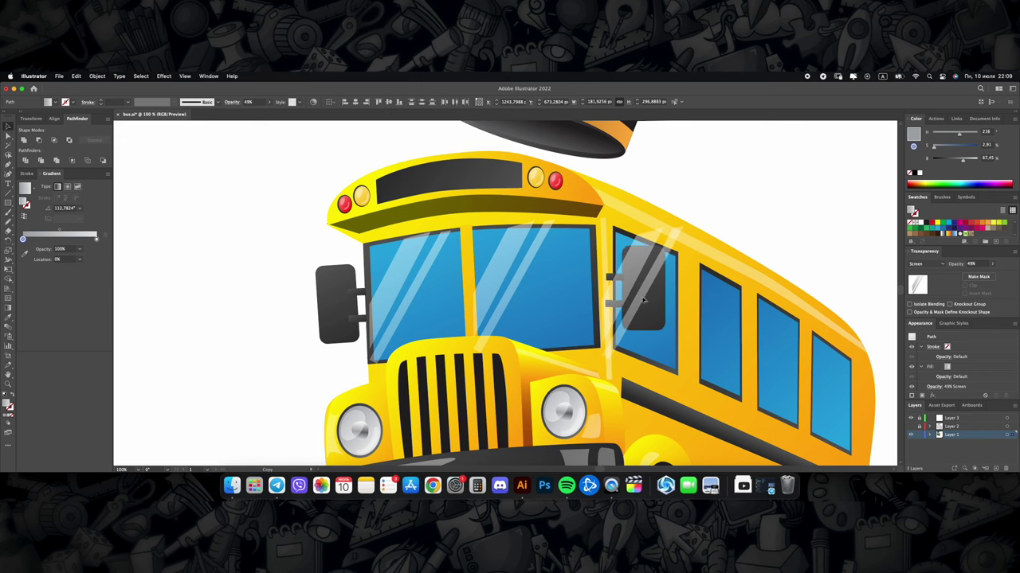
{"action": "left_click_drag", "start_coordinate": [682, 257], "coordinate": [876, 361]}
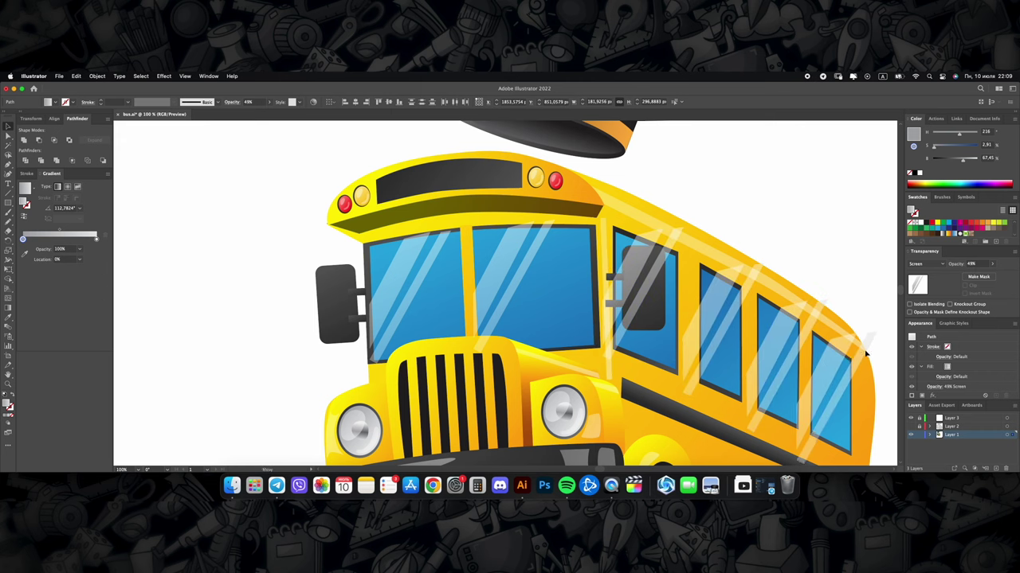
Step: Trim the glare to the windshield panes with the Shape Builder
{"action": "scroll", "coordinate": [671, 313], "scroll_direction": "down", "scroll_amount": 4}
{"action": "scroll", "coordinate": [656, 299], "scroll_direction": "up", "scroll_amount": 4}
{"action": "scroll", "coordinate": [568, 312], "scroll_direction": "up", "scroll_amount": 1}
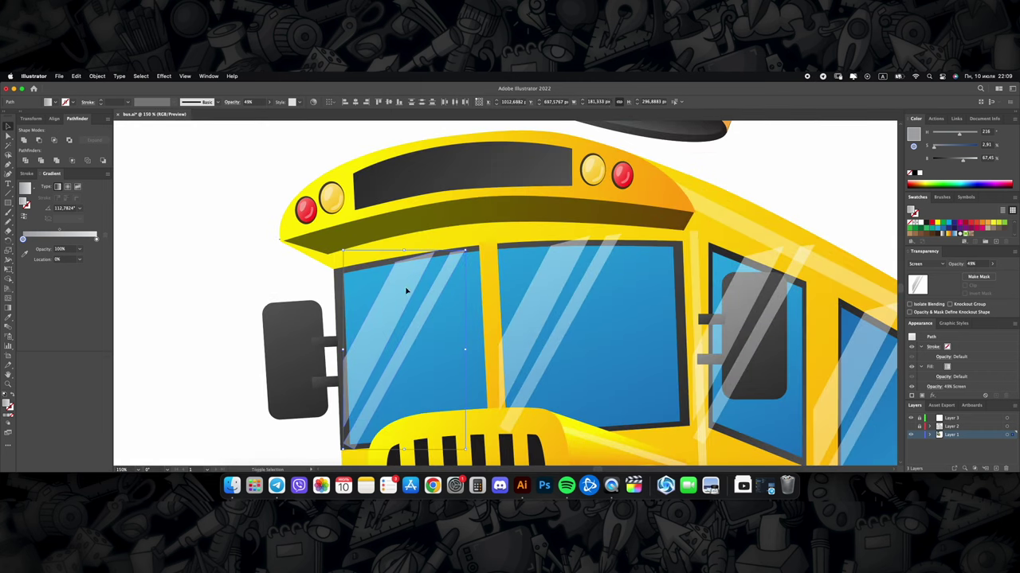
{"action": "left_click", "coordinate": [455, 314], "text": "shift"}
{"action": "key", "text": "shift+m"}
{"action": "left_click", "coordinate": [505, 294]}
{"action": "key", "text": "v"}
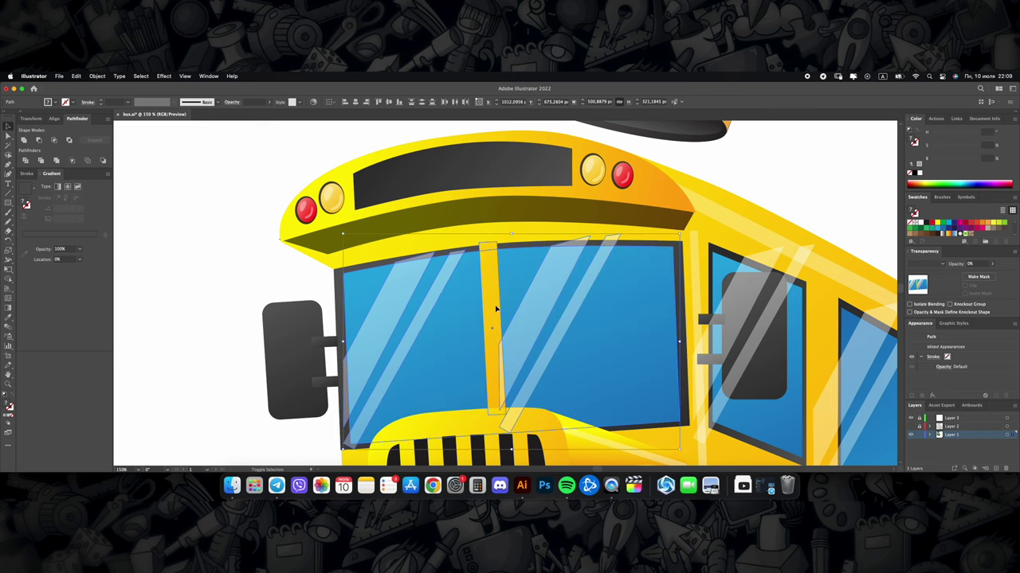
Step: Remove a stray windshield glare piece, then undo the mistaken removal
{"action": "scroll", "coordinate": [584, 243], "scroll_direction": "up", "scroll_amount": 2}
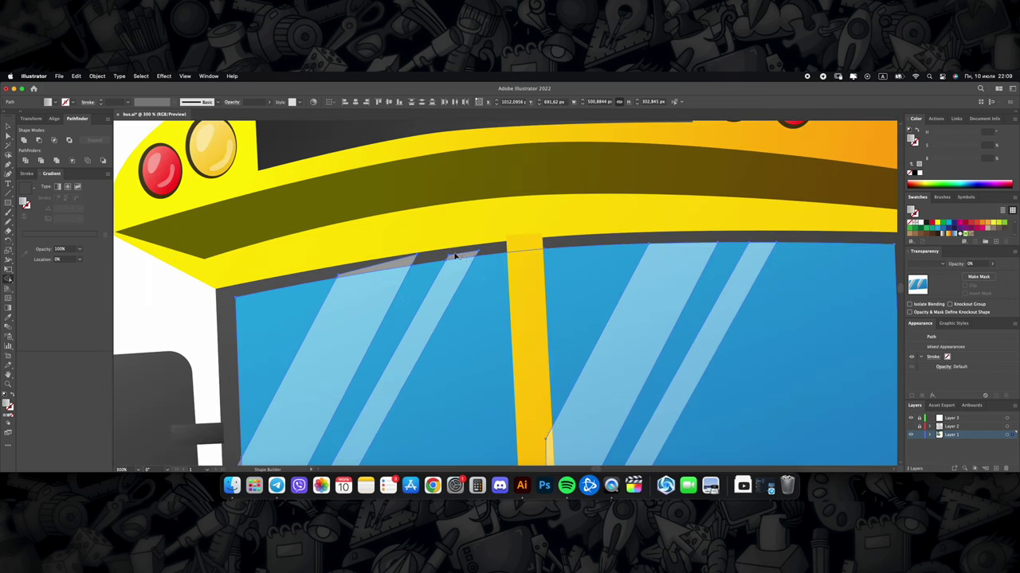
{"action": "scroll", "coordinate": [433, 266], "scroll_direction": "down", "scroll_amount": 1}
{"action": "scroll", "coordinate": [458, 303], "scroll_direction": "down", "scroll_amount": 2}
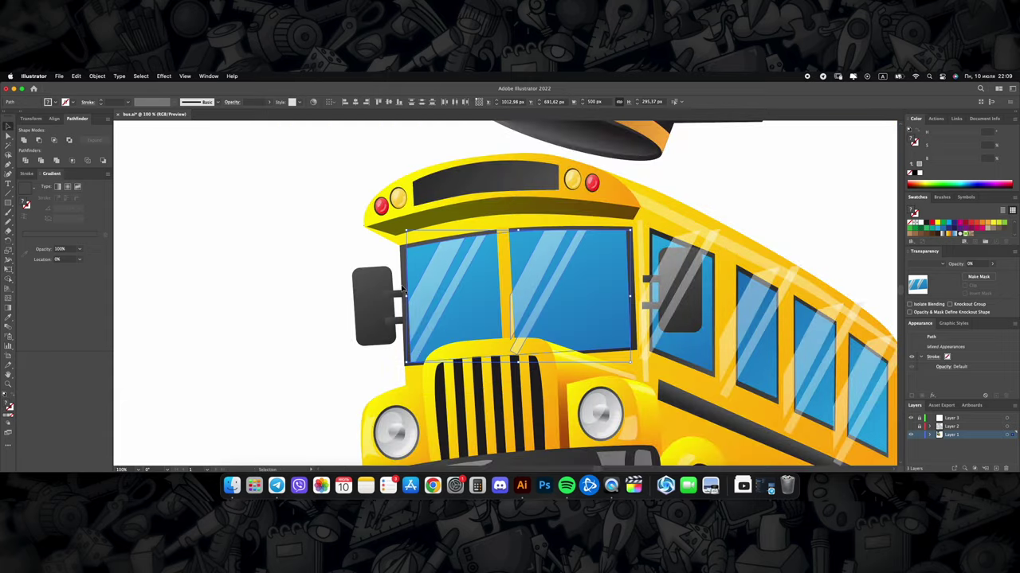
{"action": "left_click", "coordinate": [550, 294]}
{"action": "key", "text": "cmd+z"}
{"action": "scroll", "coordinate": [509, 295], "scroll_direction": "down", "scroll_amount": 2}
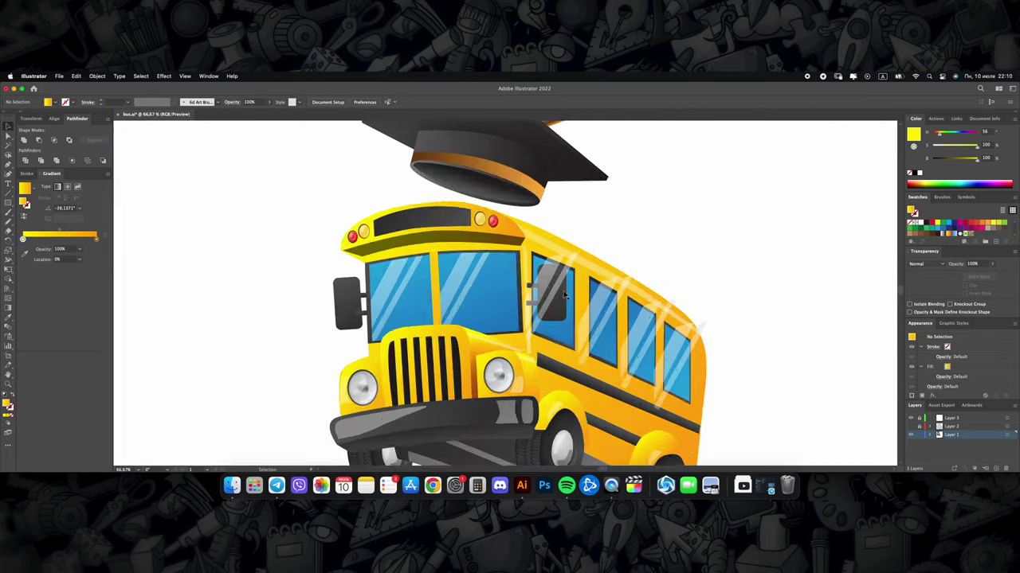
{"action": "scroll", "coordinate": [558, 318], "scroll_direction": "up", "scroll_amount": 3}
Step: Delete the glare shape sitting over the mirror window
{"action": "key", "text": "a"}
{"action": "scroll", "coordinate": [557, 350], "scroll_direction": "right", "scroll_amount": 3}
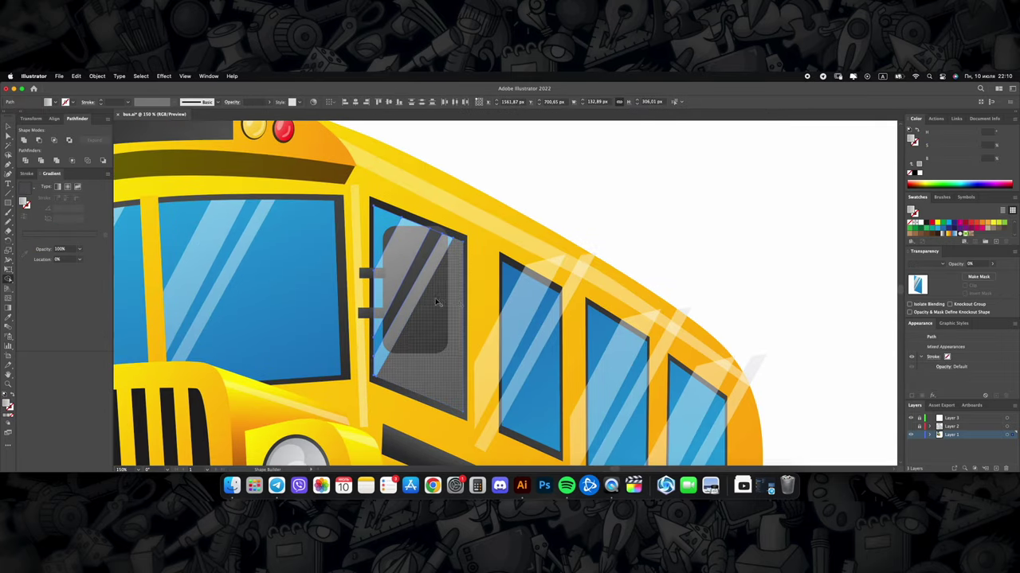
{"action": "left_click", "coordinate": [443, 316]}
{"action": "key", "text": "Delete"}
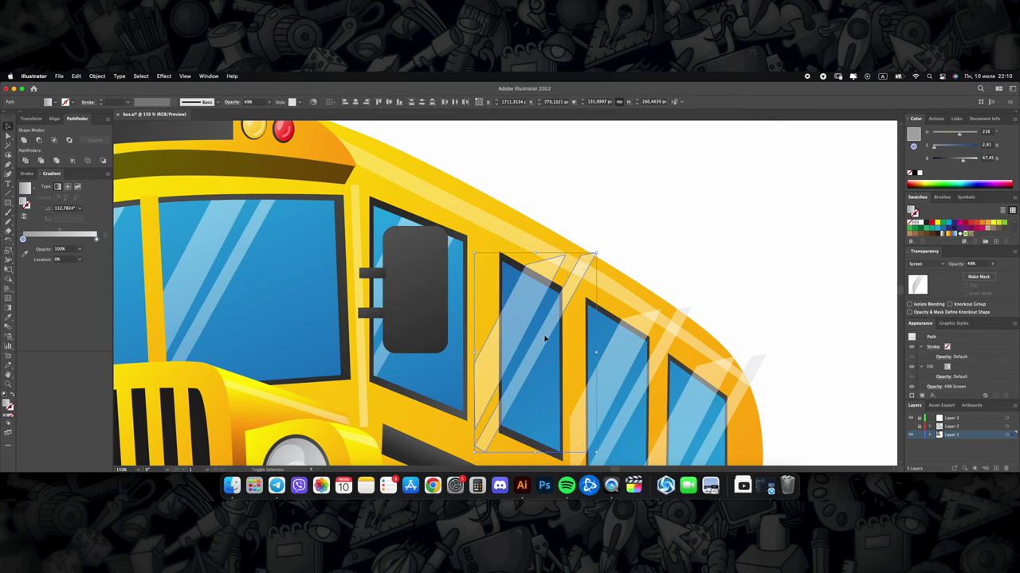
Step: Remove the glare pieces over the last window and past the bus edge with Shape Builder
{"action": "key", "text": "shift+m"}
{"action": "scroll", "coordinate": [637, 242], "scroll_direction": "right", "scroll_amount": 2}
{"action": "scroll", "coordinate": [636, 242], "scroll_direction": "down", "scroll_amount": 1}
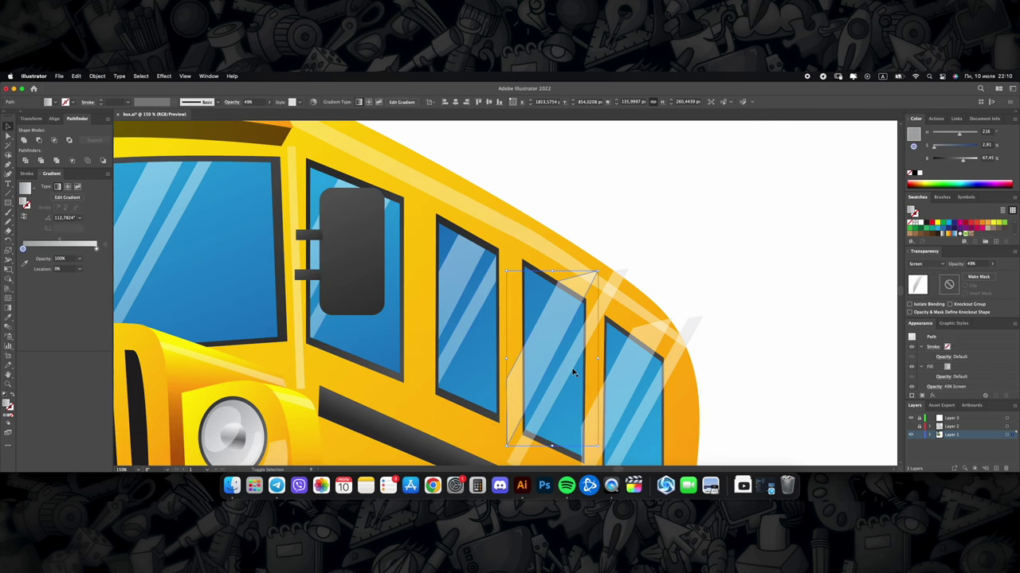
{"action": "scroll", "coordinate": [535, 243], "scroll_direction": "right", "scroll_amount": 2}
{"action": "scroll", "coordinate": [535, 244], "scroll_direction": "down", "scroll_amount": 2}
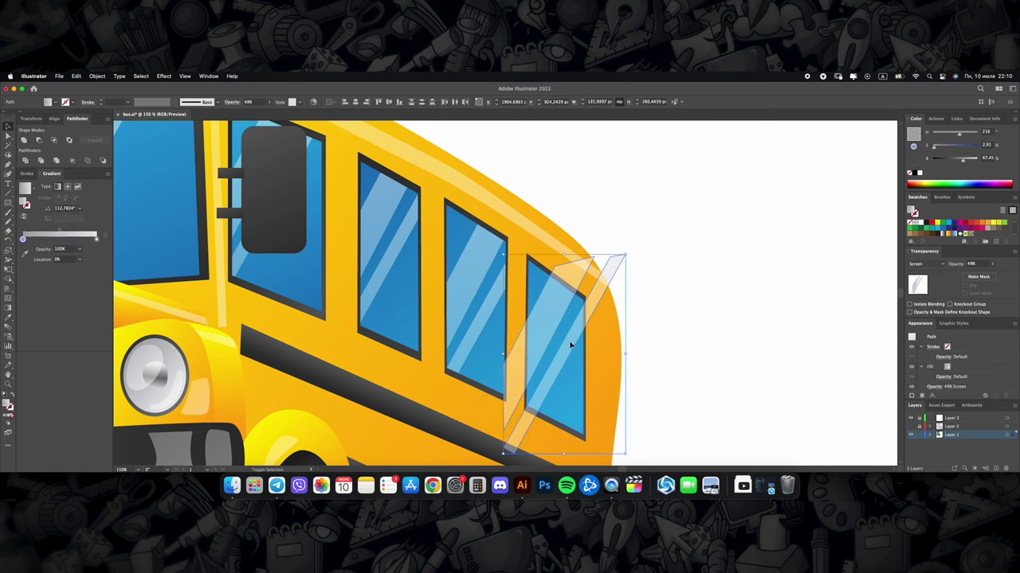
{"action": "left_click", "coordinate": [618, 275], "text": "alt"}
{"action": "left_click", "coordinate": [514, 375], "text": "alt"}
{"action": "left_click", "coordinate": [603, 269], "text": "alt"}
Step: Select the gradient bus body, then deselect it and fit the whole artboard in view
{"action": "key", "text": "a"}
{"action": "left_click", "coordinate": [572, 272]}
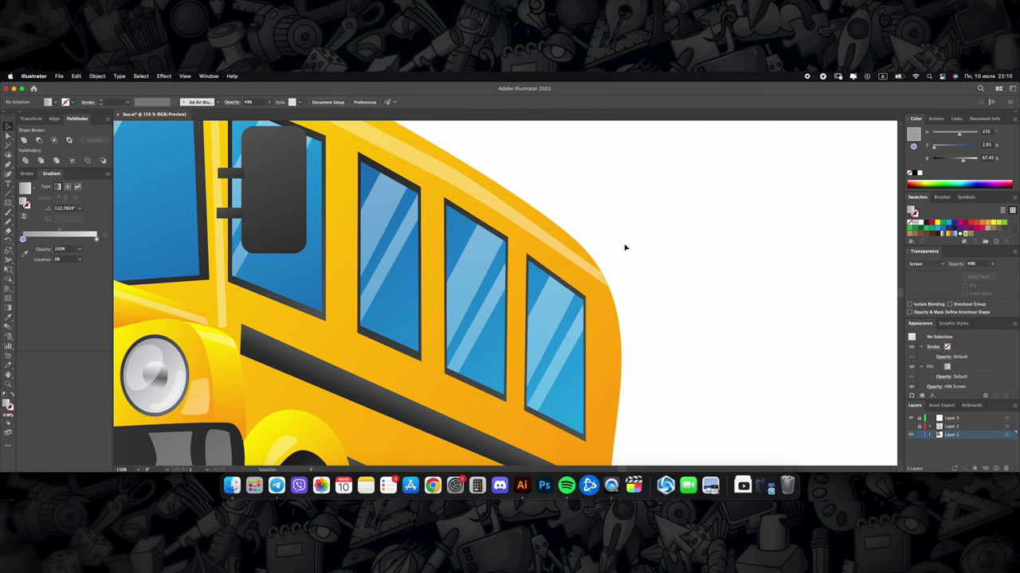
{"action": "scroll", "coordinate": [626, 246], "scroll_direction": "down", "scroll_amount": 3}
{"action": "scroll", "coordinate": [622, 282], "scroll_direction": "up", "scroll_amount": 2}
{"action": "key", "text": "p"}
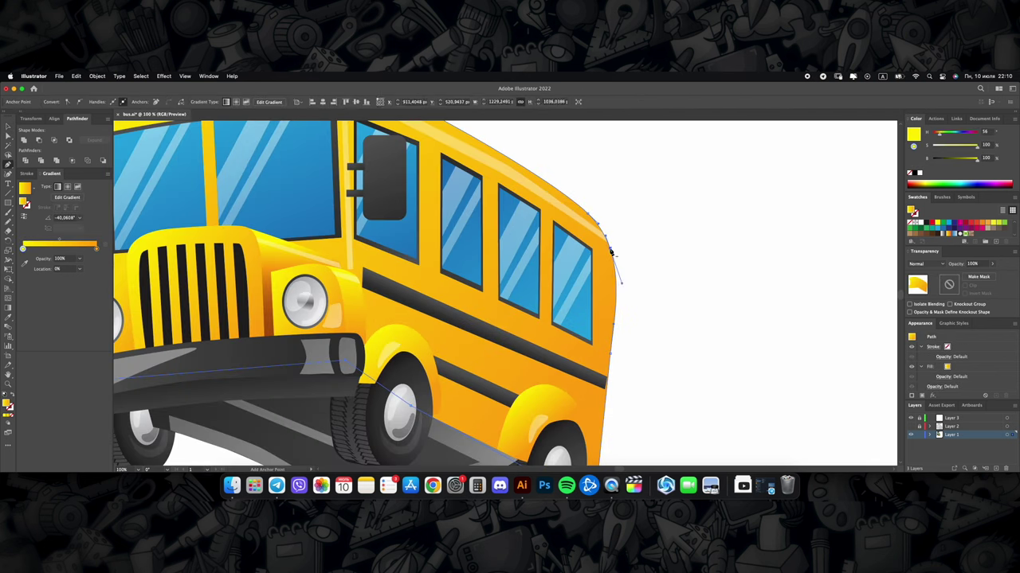
{"action": "key", "text": "super+shift+a"}
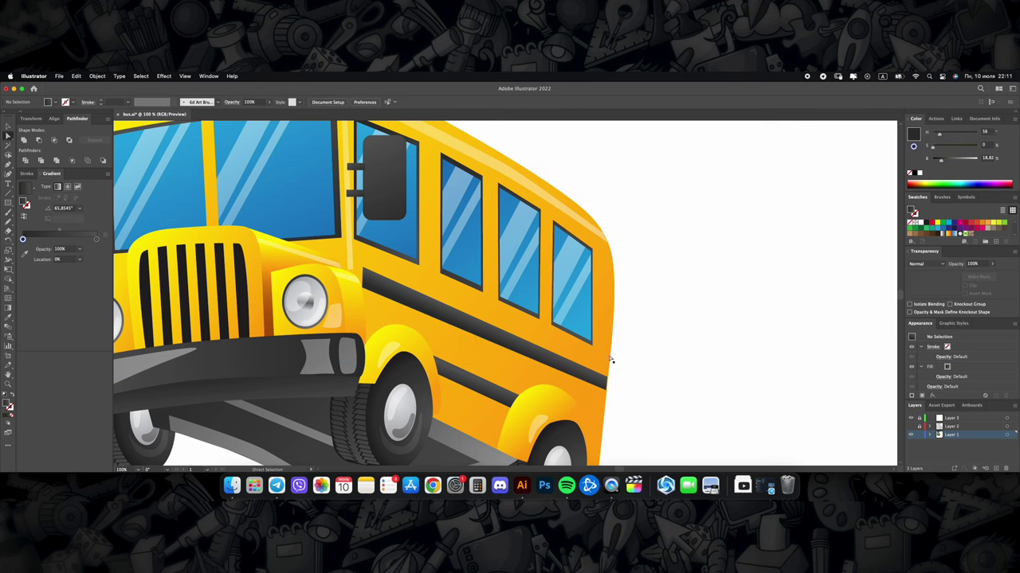
{"action": "key", "text": "super+0"}
{"action": "scroll", "coordinate": [411, 305], "scroll_direction": "down", "scroll_amount": 2}
Step: Draw a closed wavy reflection shape across the windshield with the Pen tool
{"action": "scroll", "coordinate": [410, 301], "scroll_direction": "up", "scroll_amount": 5}
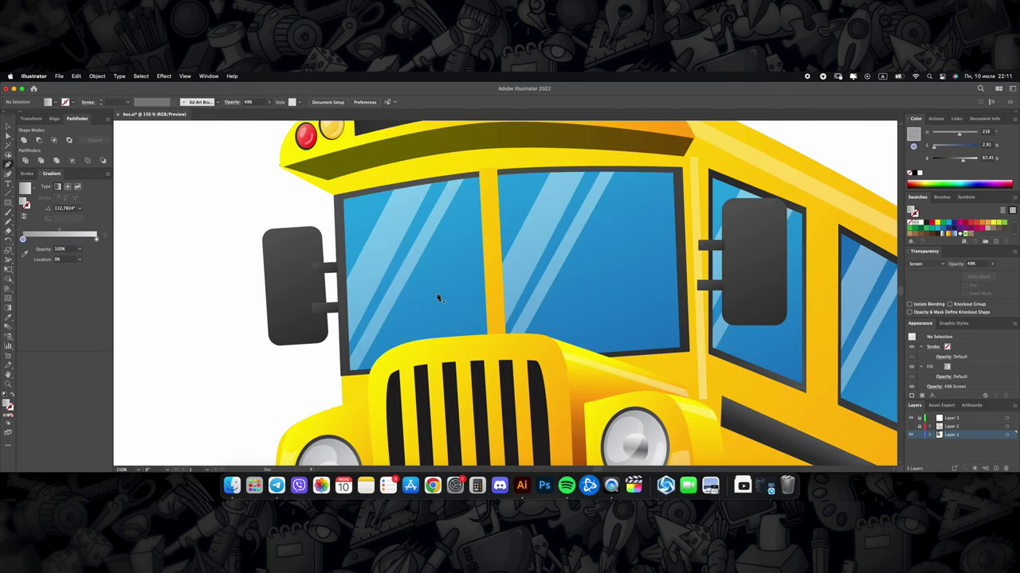
{"action": "left_click", "coordinate": [440, 296]}
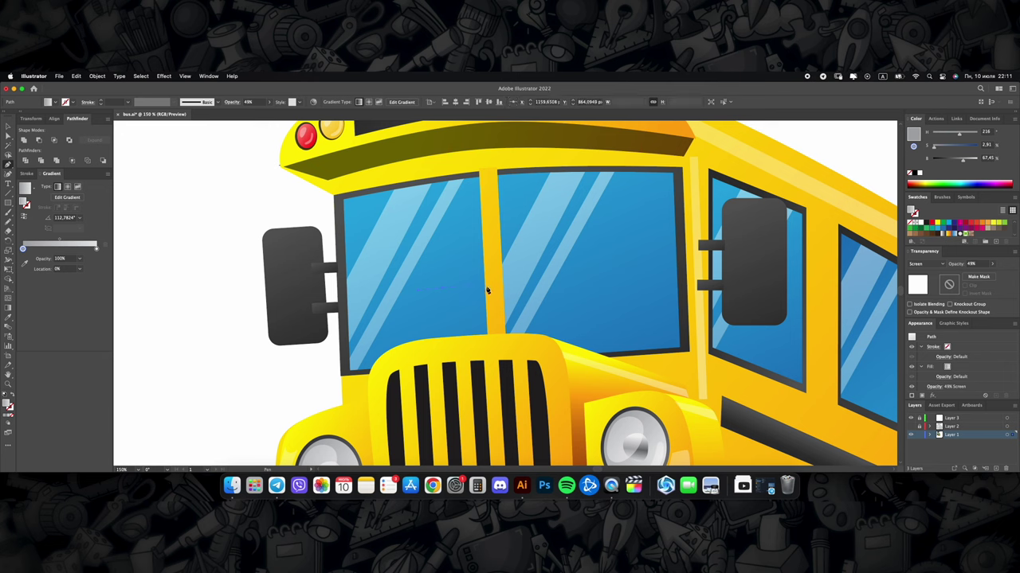
{"action": "left_click_drag", "start_coordinate": [488, 289], "coordinate": [494, 319]}
{"action": "left_click", "coordinate": [477, 344]}
{"action": "left_click", "coordinate": [407, 355]}
{"action": "left_click", "coordinate": [442, 296]}
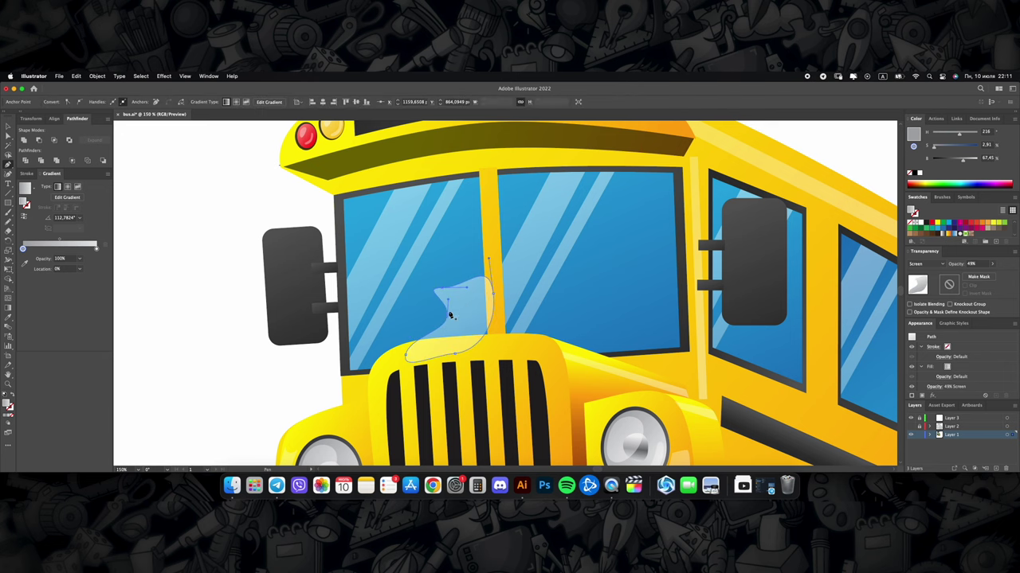
{"action": "key", "text": "super+shift+a"}
{"action": "key", "text": "super+0"}
Step: Copy the windshield reflection onto the next side window
{"action": "scroll", "coordinate": [437, 320], "scroll_direction": "up", "scroll_amount": 3}
{"action": "scroll", "coordinate": [437, 320], "scroll_direction": "down", "scroll_amount": 1}
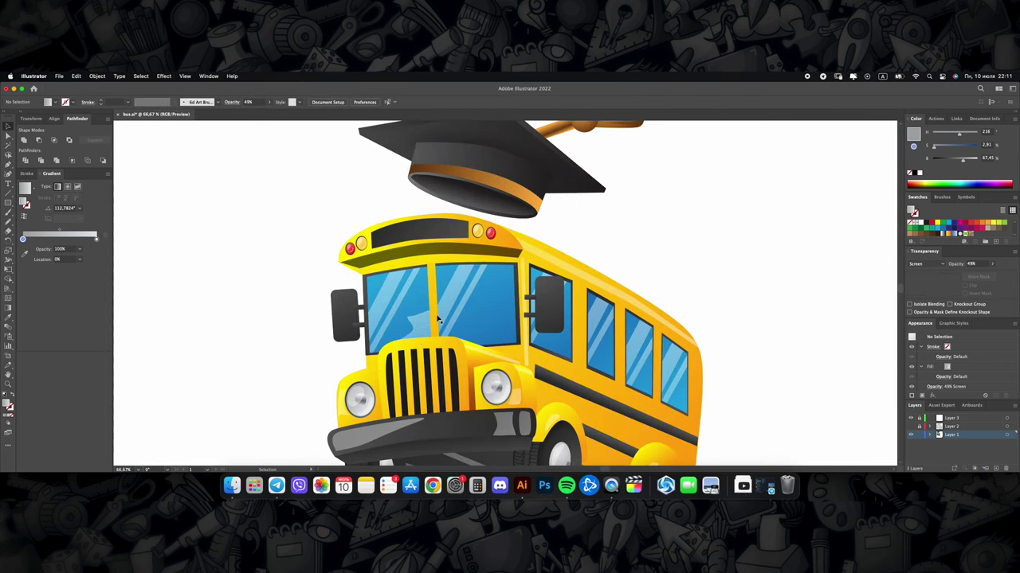
{"action": "left_click", "coordinate": [500, 324]}
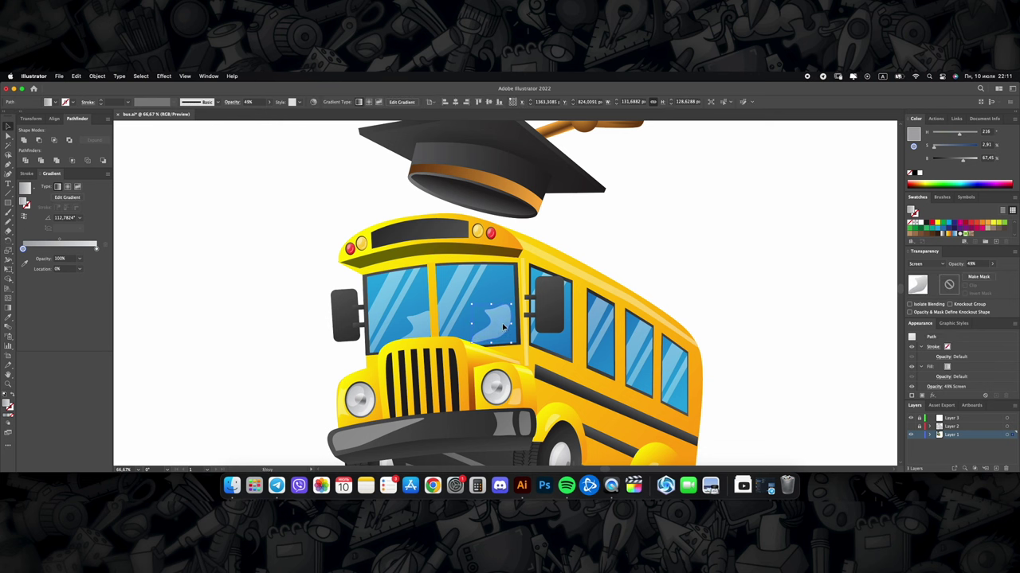
{"action": "key", "text": "super+1"}
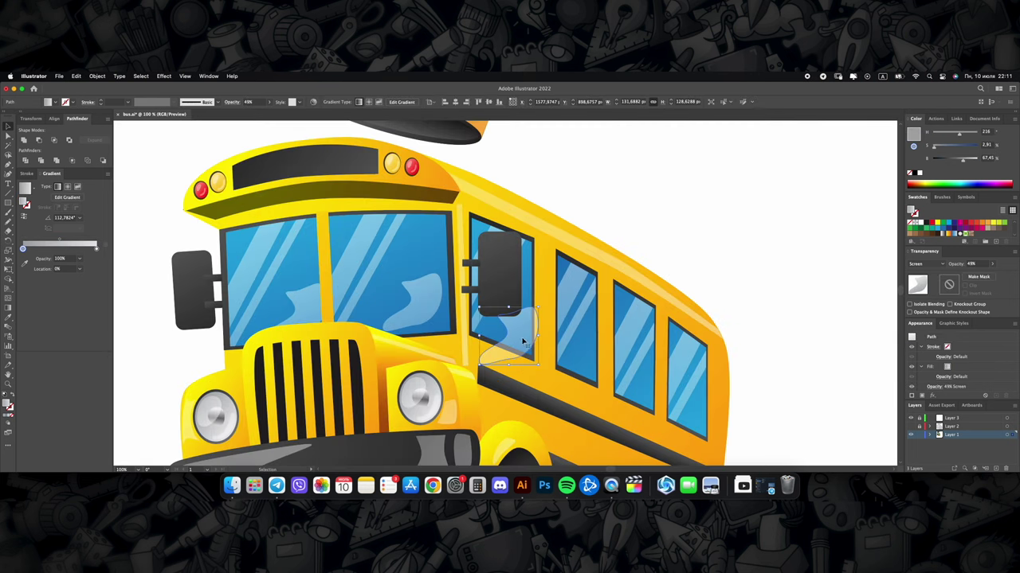
{"action": "left_click_drag", "start_coordinate": [568, 362], "coordinate": [625, 386]}
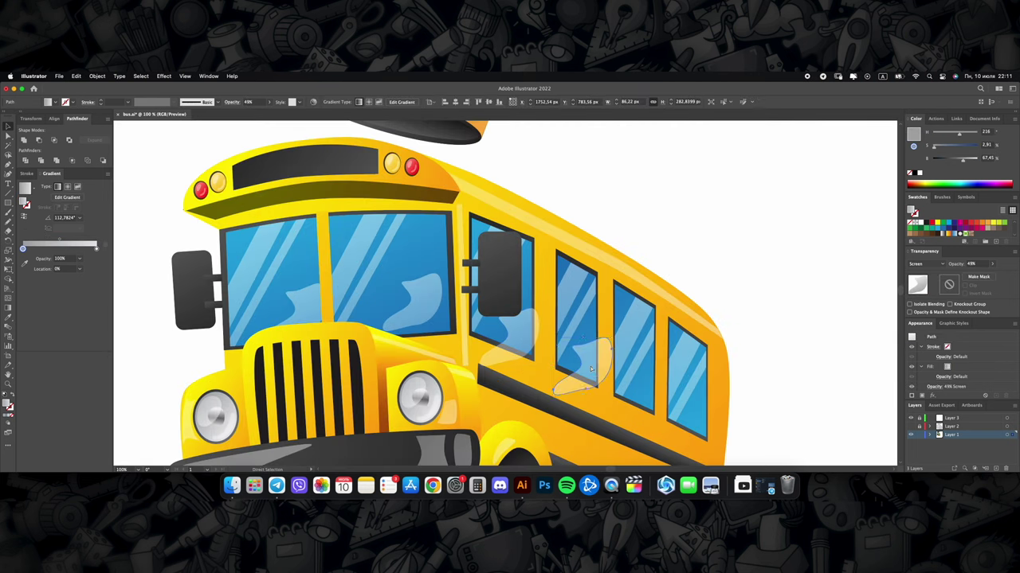
{"action": "left_click", "coordinate": [648, 395]}
{"action": "left_click", "coordinate": [656, 397]}
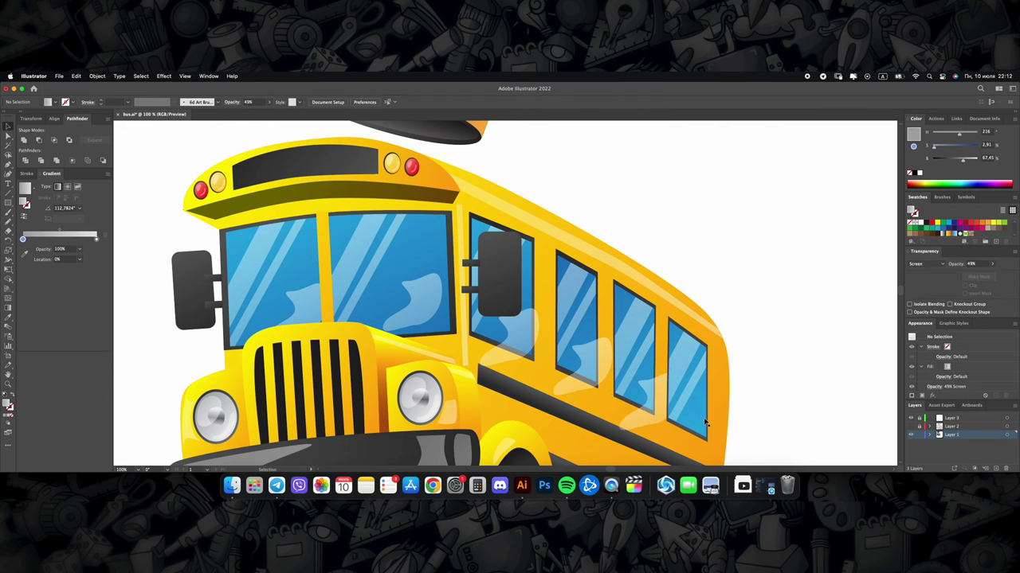
{"action": "key", "text": "super+shift+a"}
Step: Place a reflection copy onto the last side window
{"action": "scroll", "coordinate": [526, 360], "scroll_direction": "down", "scroll_amount": 3}
{"action": "scroll", "coordinate": [525, 360], "scroll_direction": "up", "scroll_amount": 5}
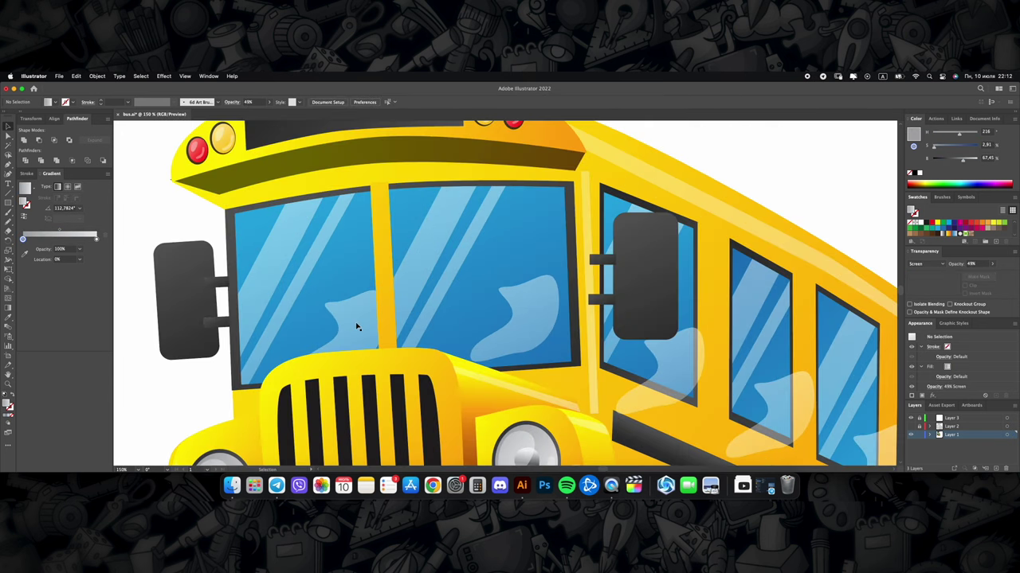
{"action": "scroll", "coordinate": [489, 319], "scroll_direction": "down", "scroll_amount": 3}
{"action": "scroll", "coordinate": [489, 328], "scroll_direction": "up", "scroll_amount": 5}
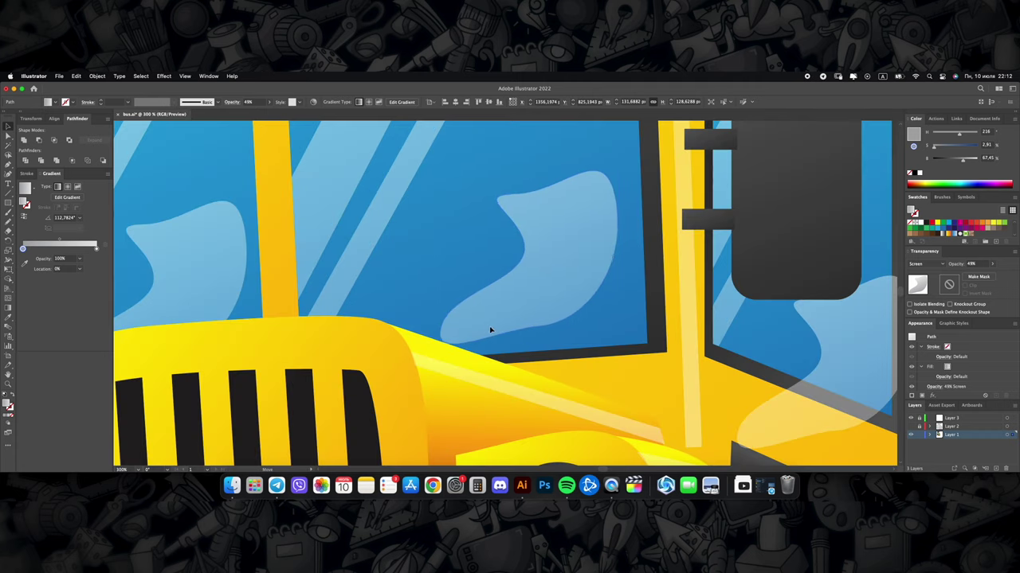
{"action": "scroll", "coordinate": [518, 335], "scroll_direction": "down", "scroll_amount": 6}
{"action": "scroll", "coordinate": [550, 340], "scroll_direction": "up", "scroll_amount": 5}
{"action": "mouse_move", "coordinate": [410, 311]}
{"action": "left_mouse_down"}
{"action": "mouse_move", "coordinate": [510, 328]}
{"action": "mouse_move", "coordinate": [660, 415]}
{"action": "left_mouse_up"}
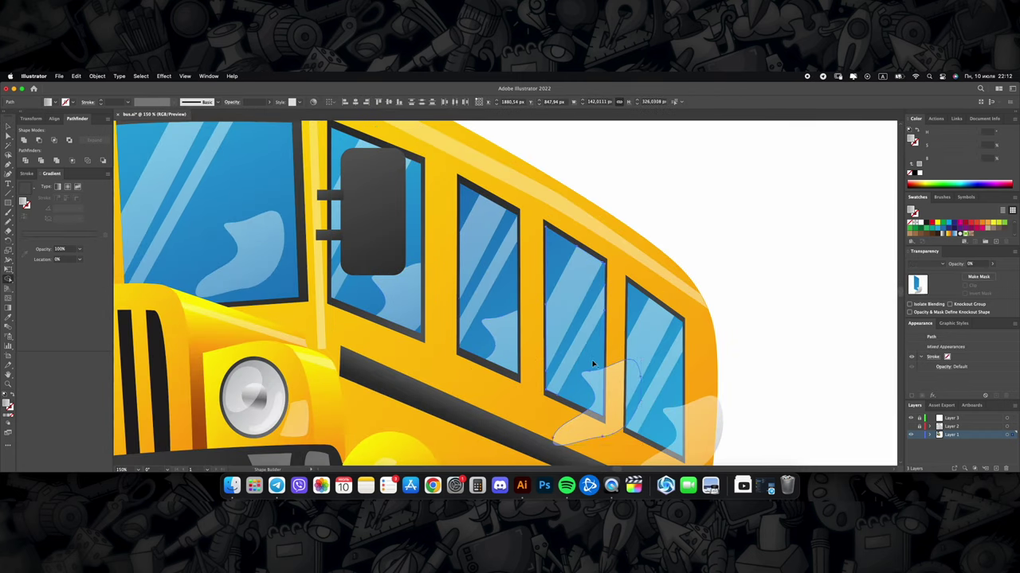
{"action": "scroll", "coordinate": [660, 415], "scroll_direction": "right", "scroll_amount": 3}
{"action": "scroll", "coordinate": [659, 415], "scroll_direction": "down", "scroll_amount": 2}
{"action": "scroll", "coordinate": [555, 357], "scroll_direction": "down", "scroll_amount": 5}
{"action": "left_click", "coordinate": [555, 330]}
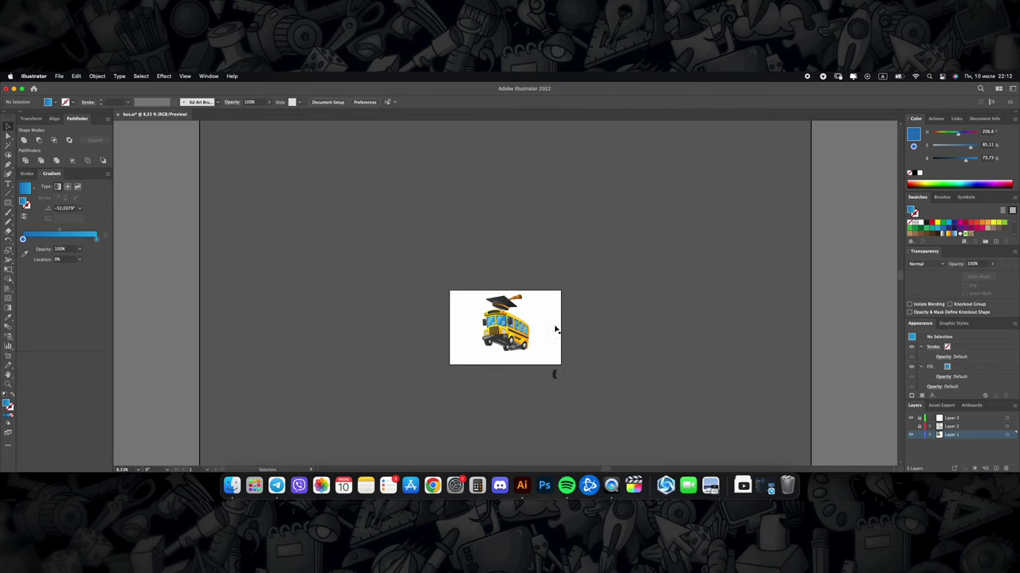
{"action": "scroll", "coordinate": [556, 330], "scroll_direction": "up", "scroll_amount": 4}
{"action": "scroll", "coordinate": [494, 317], "scroll_direction": "down", "scroll_amount": 5}
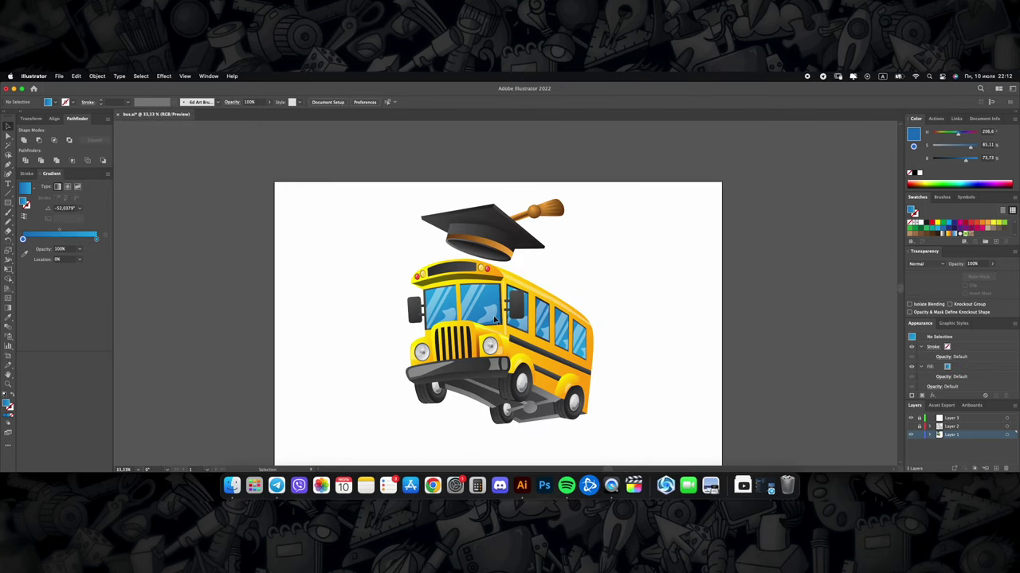
{"action": "scroll", "coordinate": [558, 342], "scroll_direction": "up", "scroll_amount": 4}
{"action": "left_click", "coordinate": [587, 352]}
{"action": "scroll", "coordinate": [605, 430], "scroll_direction": "up", "scroll_amount": 5}
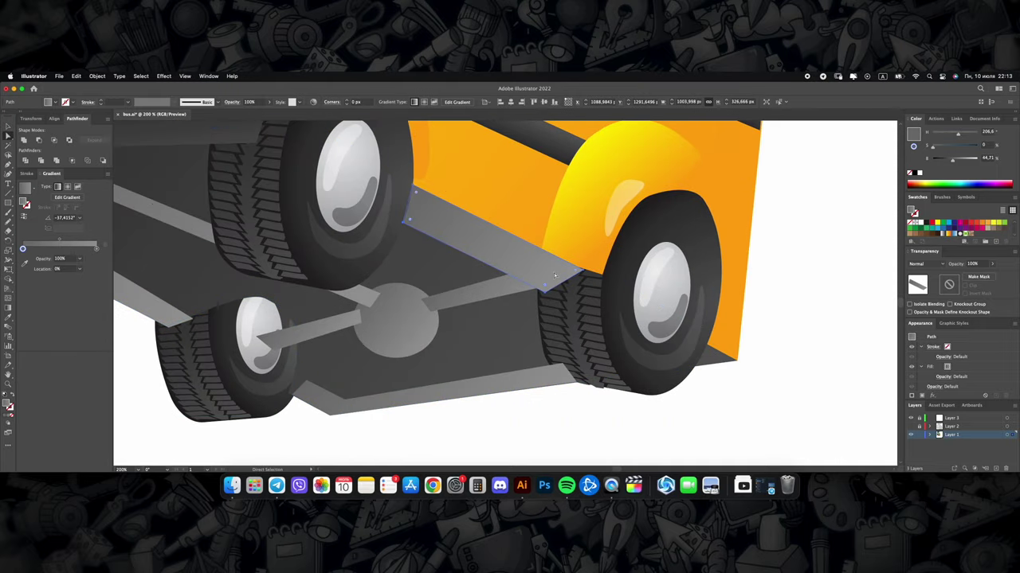
{"action": "left_click", "coordinate": [537, 288]}
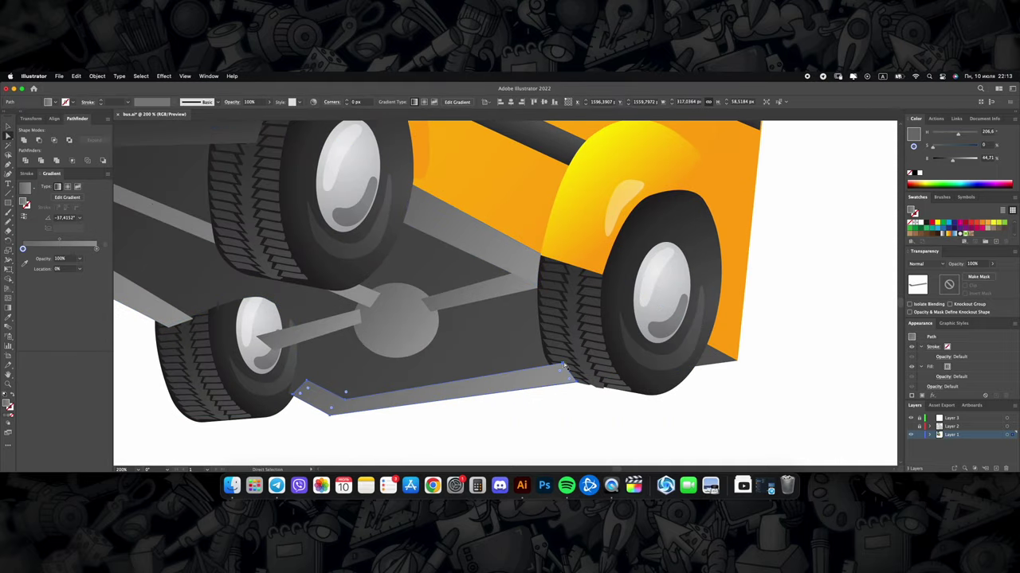
{"action": "left_click", "coordinate": [550, 369]}
{"action": "scroll", "coordinate": [569, 386], "scroll_direction": "left", "scroll_amount": 5}
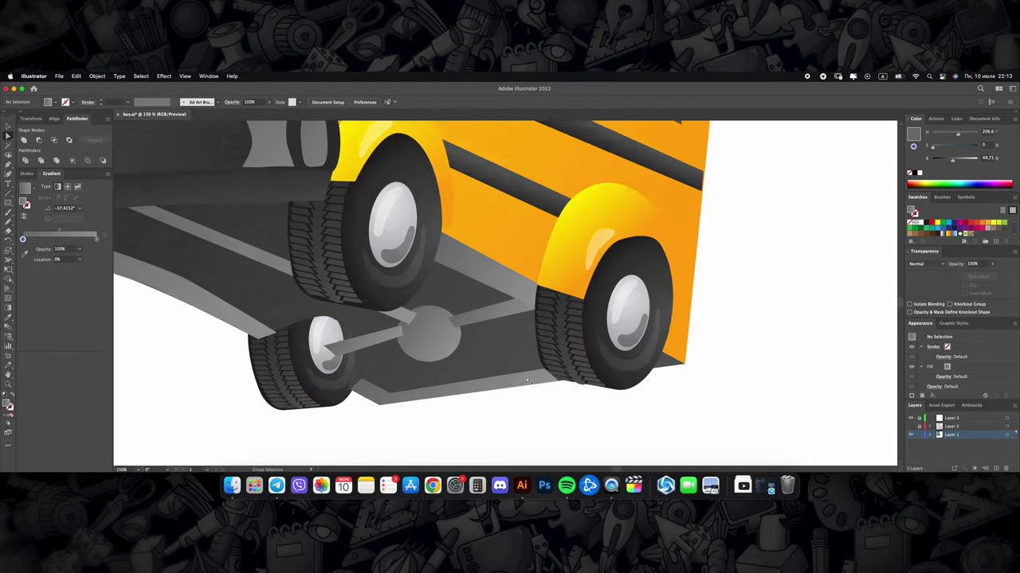
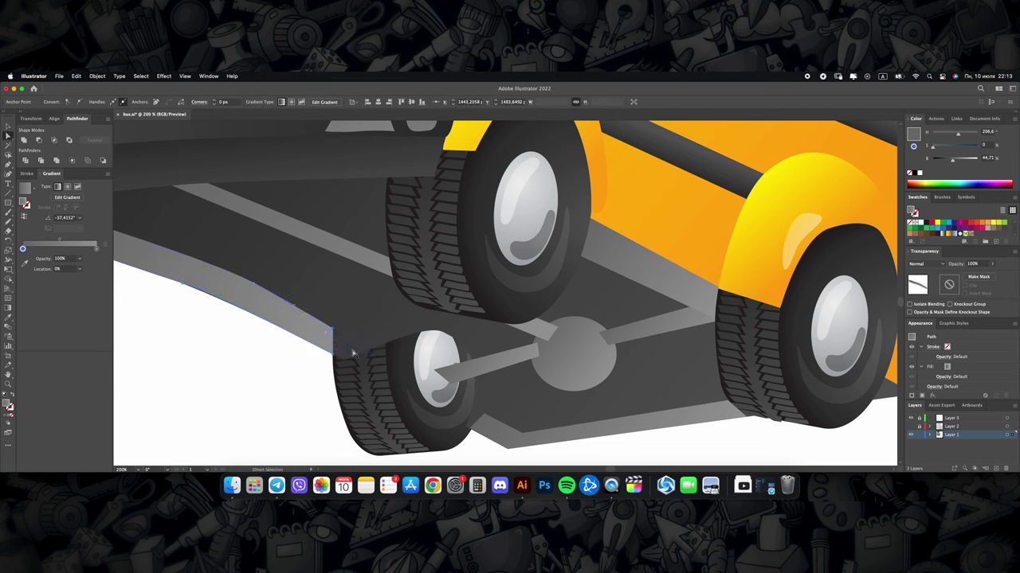
Step: Curve the underside path's edge over the front tyre by moving two anchors
{"action": "left_click_drag", "start_coordinate": [354, 353], "coordinate": [337, 256]}
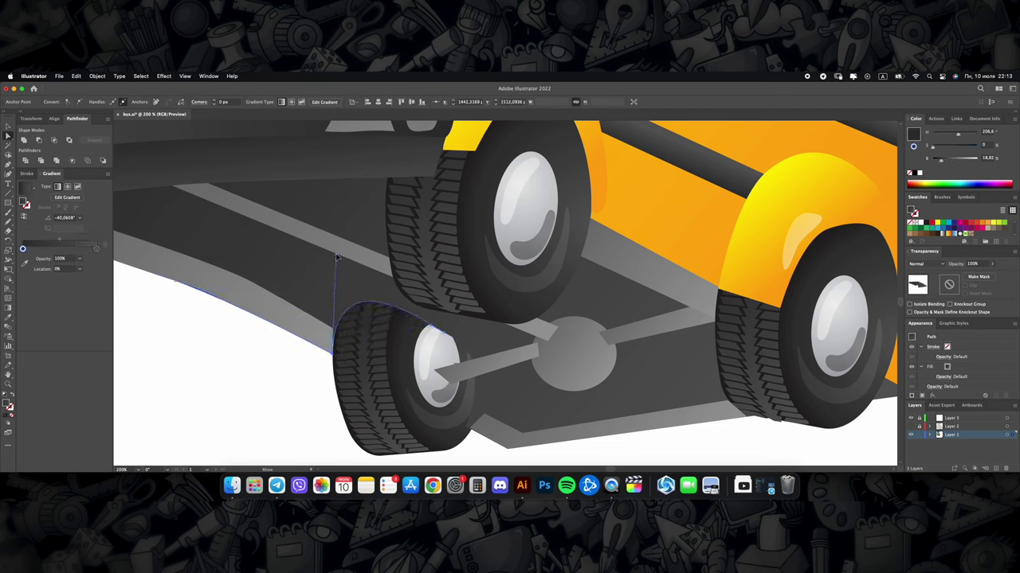
{"action": "left_click_drag", "start_coordinate": [446, 335], "coordinate": [452, 309]}
{"action": "key", "text": "ctrl+0"}
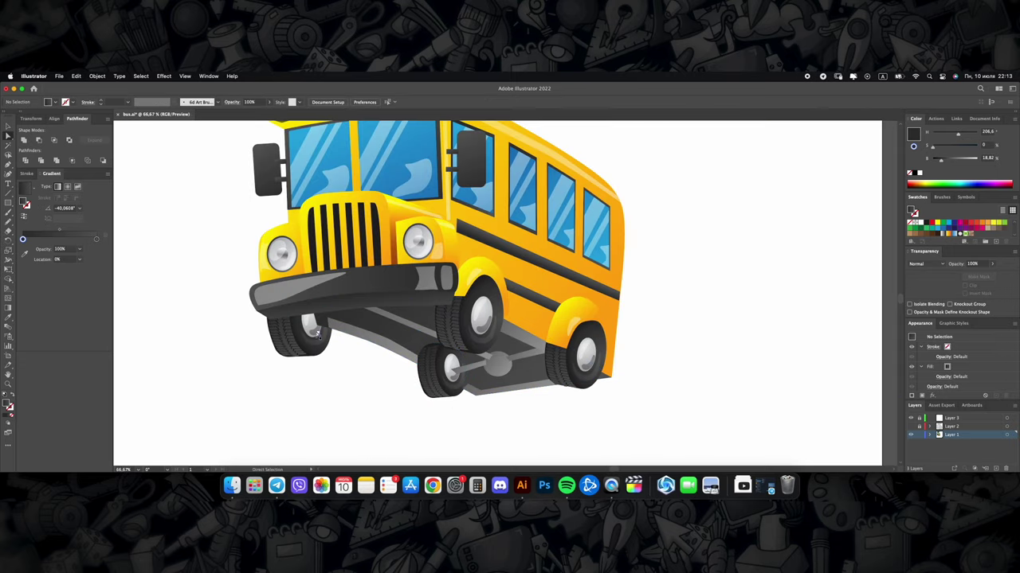
{"action": "scroll", "coordinate": [354, 299], "scroll_direction": "up", "scroll_amount": 5}
Step: Darken the gradient stop colour of the grey strip under the bus
{"action": "left_click", "coordinate": [376, 338]}
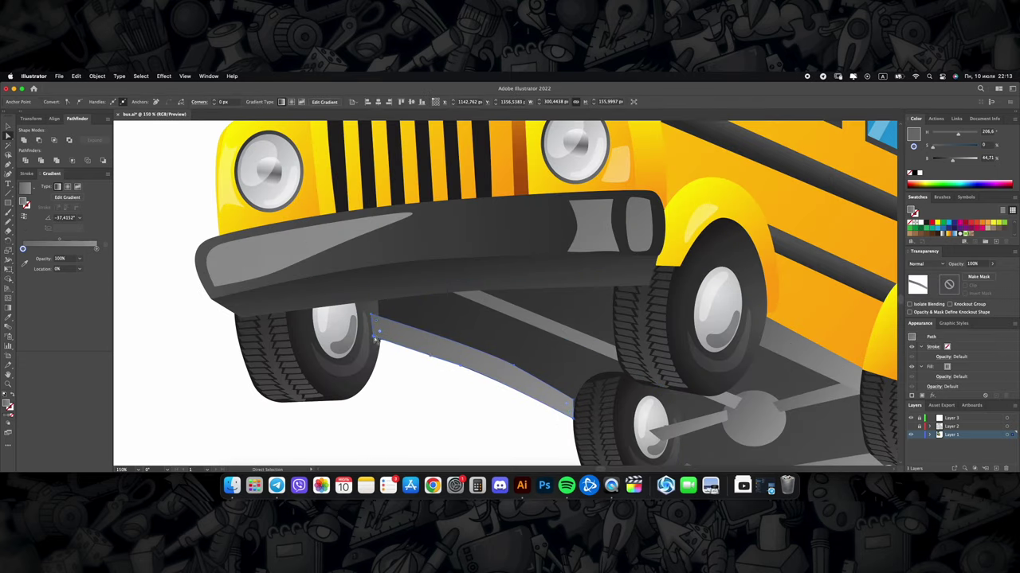
{"action": "key", "text": "ctrl+0"}
{"action": "scroll", "coordinate": [587, 438], "scroll_direction": "down", "scroll_amount": 2}
{"action": "scroll", "coordinate": [368, 195], "scroll_direction": "up", "scroll_amount": 3}
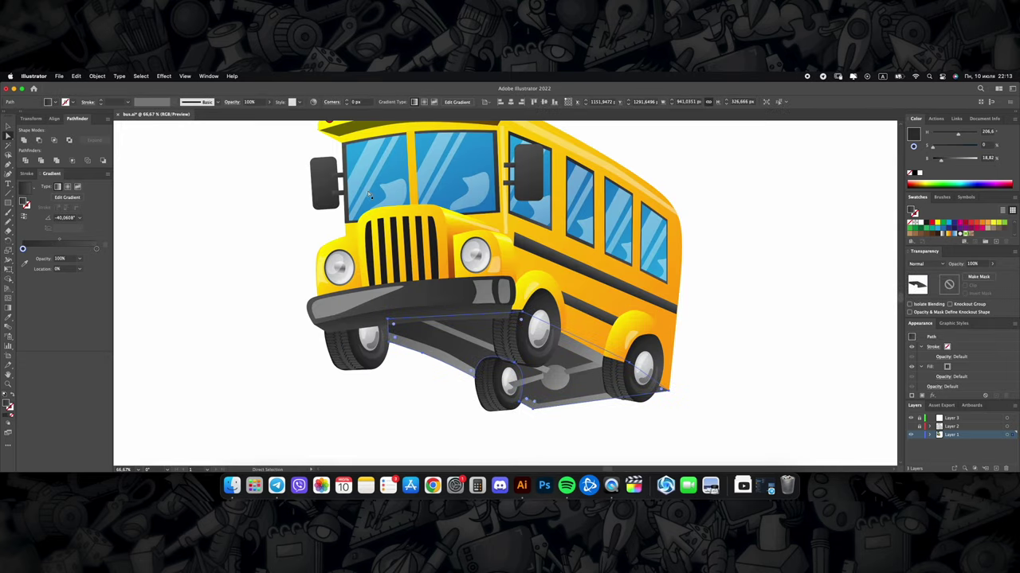
{"action": "double_click", "coordinate": [95, 249]}
{"action": "left_click_drag", "start_coordinate": [53, 305], "coordinate": [50, 309]}
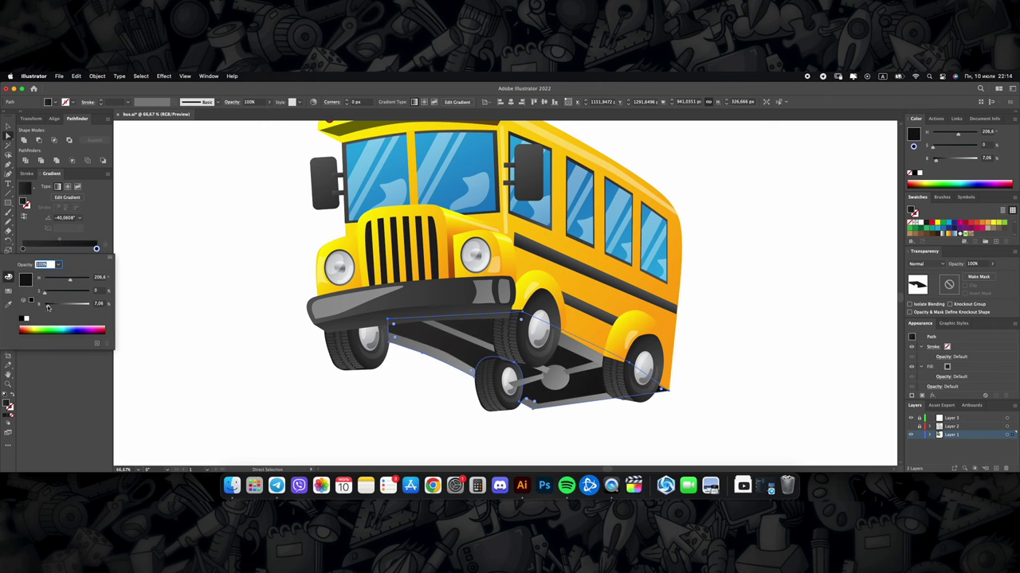
{"action": "left_click", "coordinate": [416, 389]}
Step: Select the thin diagonal highlight line beneath the bus
{"action": "scroll", "coordinate": [416, 389], "scroll_direction": "down", "scroll_amount": 3}
{"action": "scroll", "coordinate": [421, 349], "scroll_direction": "up", "scroll_amount": 1}
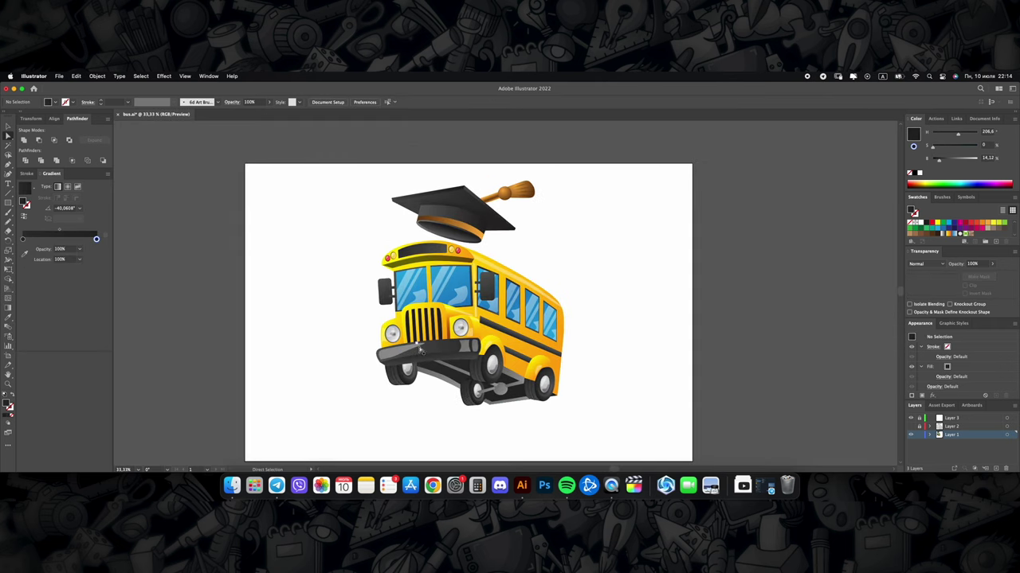
{"action": "scroll", "coordinate": [458, 387], "scroll_direction": "up", "scroll_amount": 2}
{"action": "scroll", "coordinate": [459, 383], "scroll_direction": "up", "scroll_amount": 3}
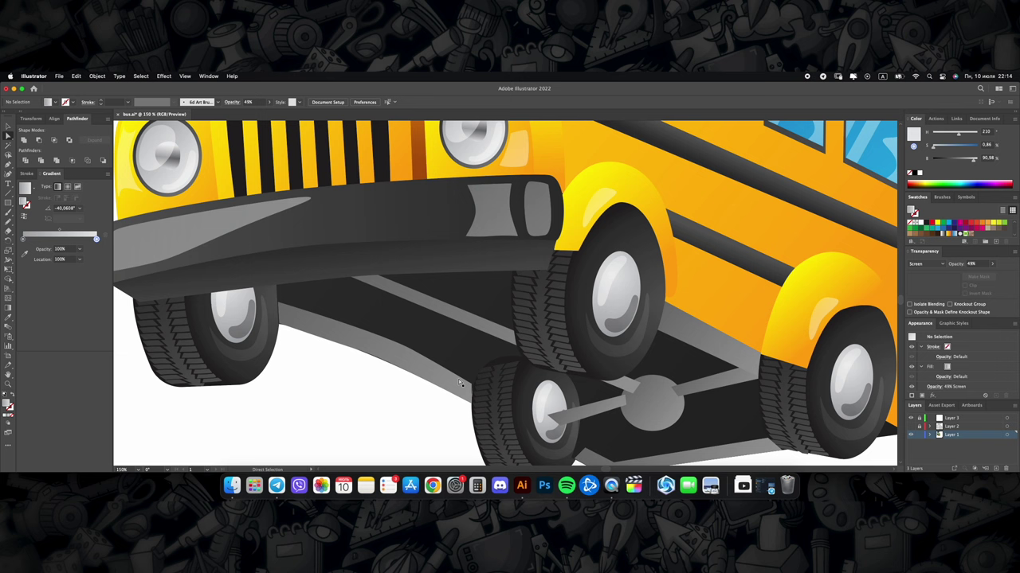
{"action": "left_click", "coordinate": [365, 283]}
{"action": "scroll", "coordinate": [370, 281], "scroll_direction": "down", "scroll_amount": 2}
Step: Draw a crescent-shaped highlight inside the grey axle hub
{"action": "scroll", "coordinate": [493, 342], "scroll_direction": "up", "scroll_amount": 2}
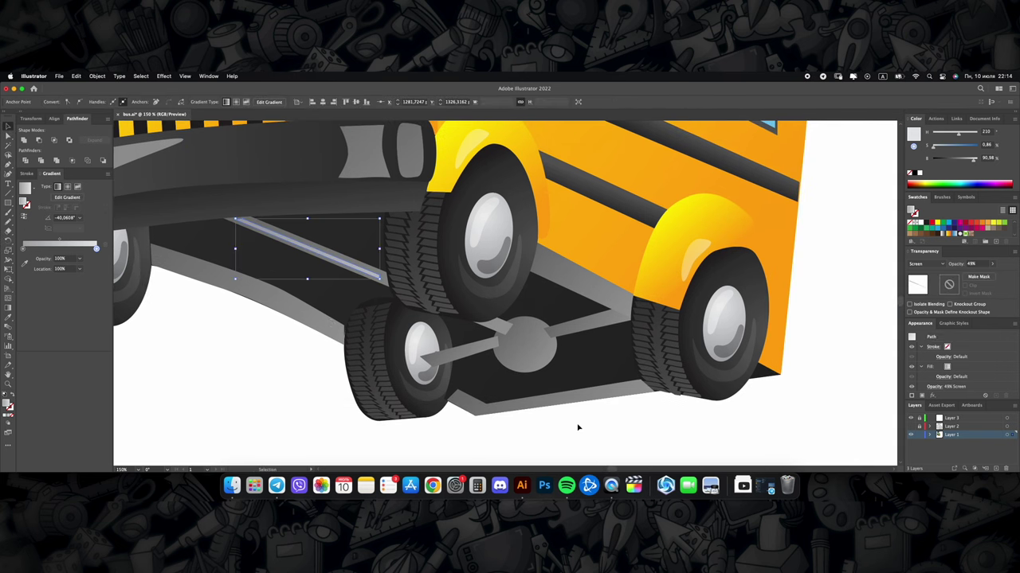
{"action": "left_click", "coordinate": [525, 351]}
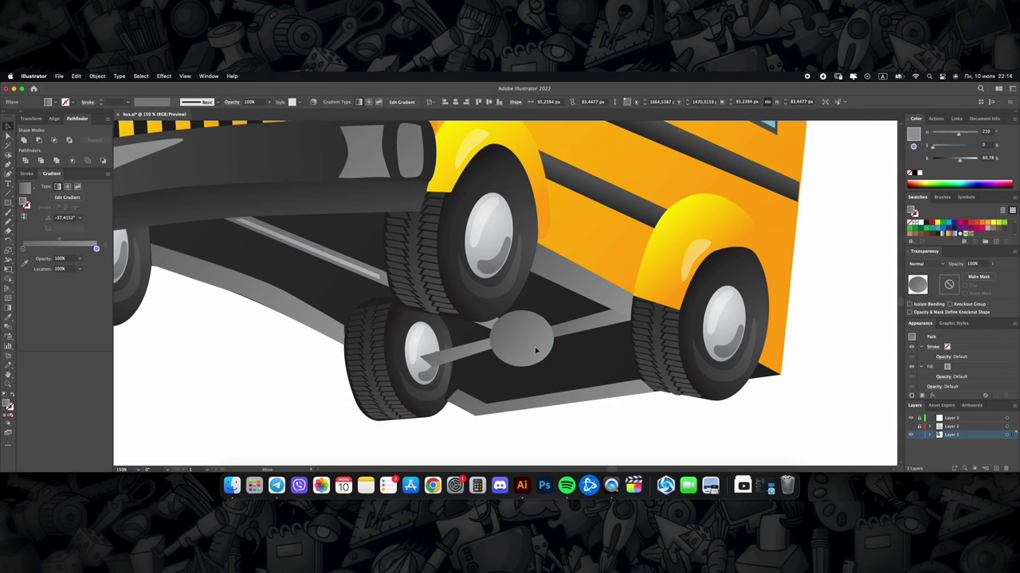
{"action": "scroll", "coordinate": [536, 350], "scroll_direction": "up", "scroll_amount": 2}
{"action": "scroll", "coordinate": [494, 318], "scroll_direction": "down", "scroll_amount": 2}
{"action": "scroll", "coordinate": [430, 327], "scroll_direction": "up", "scroll_amount": 2}
{"action": "left_click", "coordinate": [482, 282]}
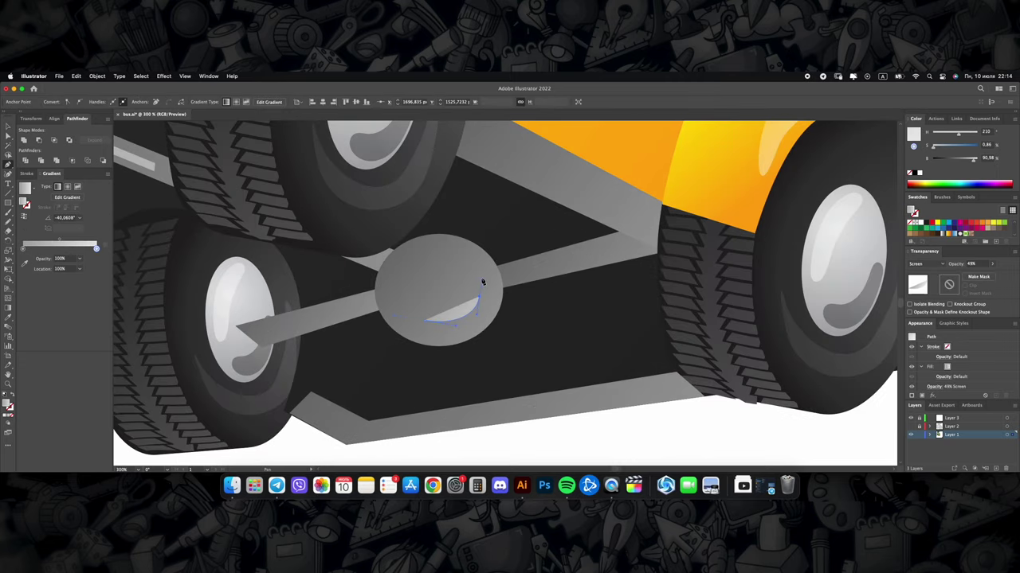
{"action": "left_click_drag", "start_coordinate": [492, 310], "coordinate": [449, 341]}
{"action": "left_click", "coordinate": [414, 322]}
{"action": "scroll", "coordinate": [533, 421], "scroll_direction": "down", "scroll_amount": 2}
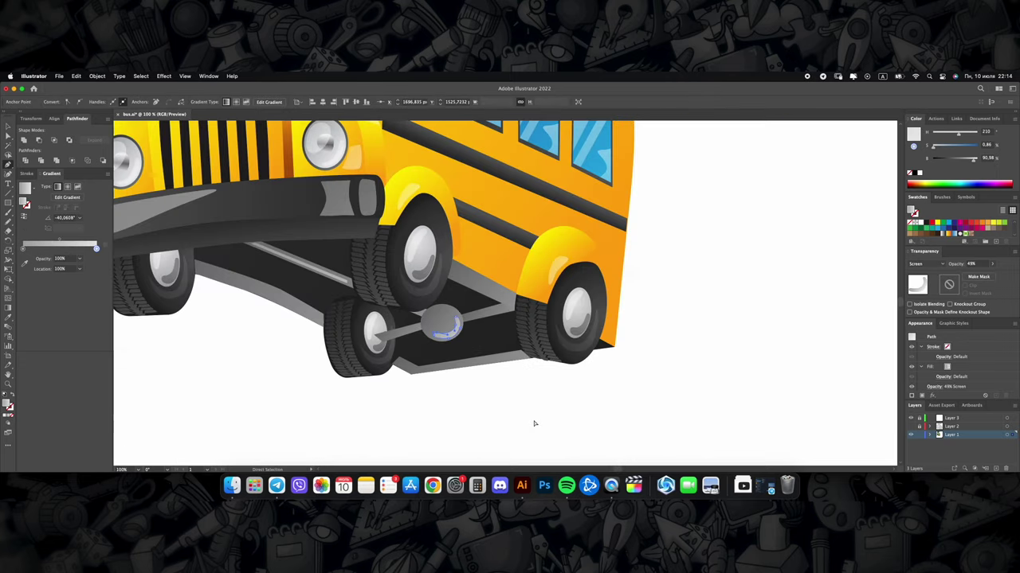
{"action": "scroll", "coordinate": [478, 383], "scroll_direction": "down", "scroll_amount": 2}
{"action": "scroll", "coordinate": [470, 358], "scroll_direction": "up", "scroll_amount": 2}
{"action": "scroll", "coordinate": [461, 318], "scroll_direction": "up", "scroll_amount": 2}
Step: Draw the axle bars from the hub toward the rear and front wheels
{"action": "left_click", "coordinate": [461, 311]}
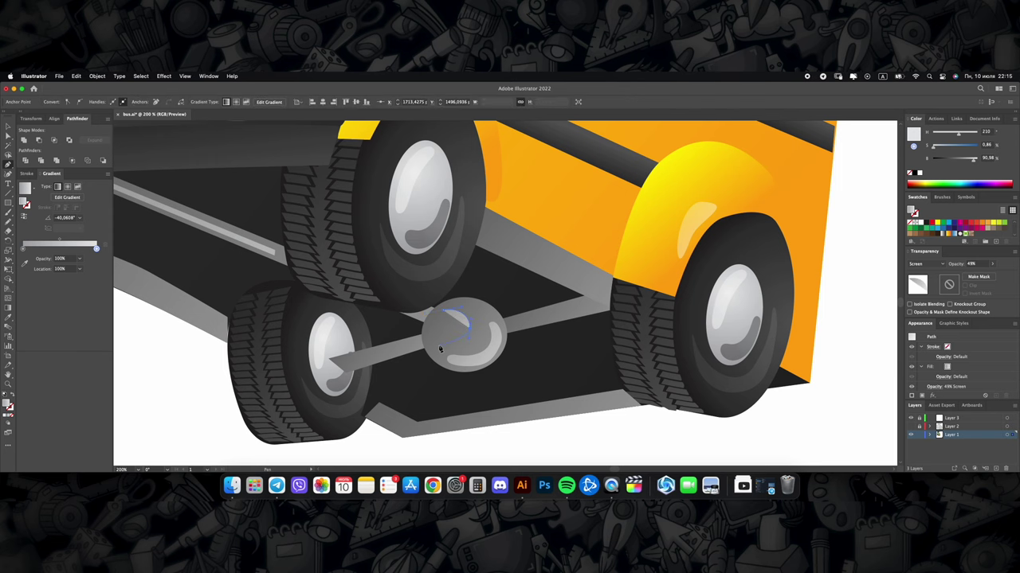
{"action": "scroll", "coordinate": [465, 357], "scroll_direction": "down", "scroll_amount": 3}
{"action": "scroll", "coordinate": [465, 358], "scroll_direction": "up", "scroll_amount": 3}
{"action": "scroll", "coordinate": [423, 325], "scroll_direction": "up", "scroll_amount": 2}
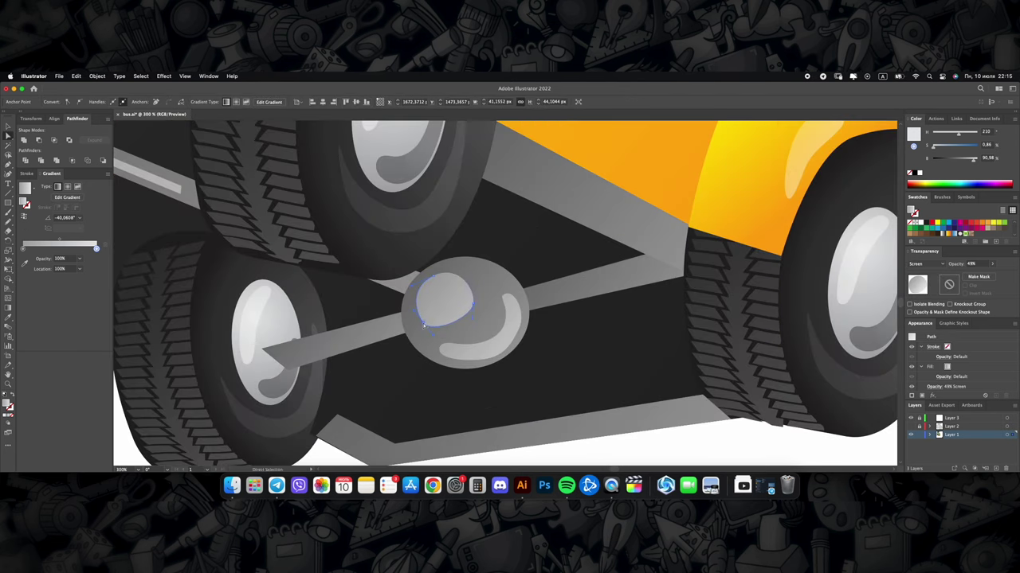
{"action": "scroll", "coordinate": [478, 302], "scroll_direction": "down", "scroll_amount": 3}
{"action": "scroll", "coordinate": [418, 327], "scroll_direction": "up", "scroll_amount": 3}
{"action": "left_click", "coordinate": [416, 331]}
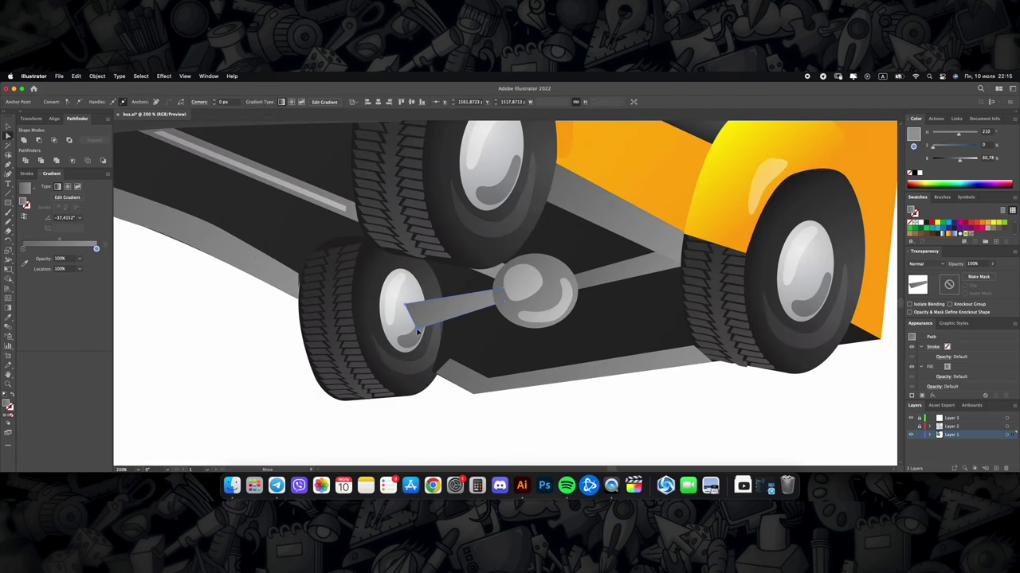
{"action": "scroll", "coordinate": [410, 309], "scroll_direction": "down", "scroll_amount": 3}
{"action": "scroll", "coordinate": [478, 335], "scroll_direction": "up", "scroll_amount": 2}
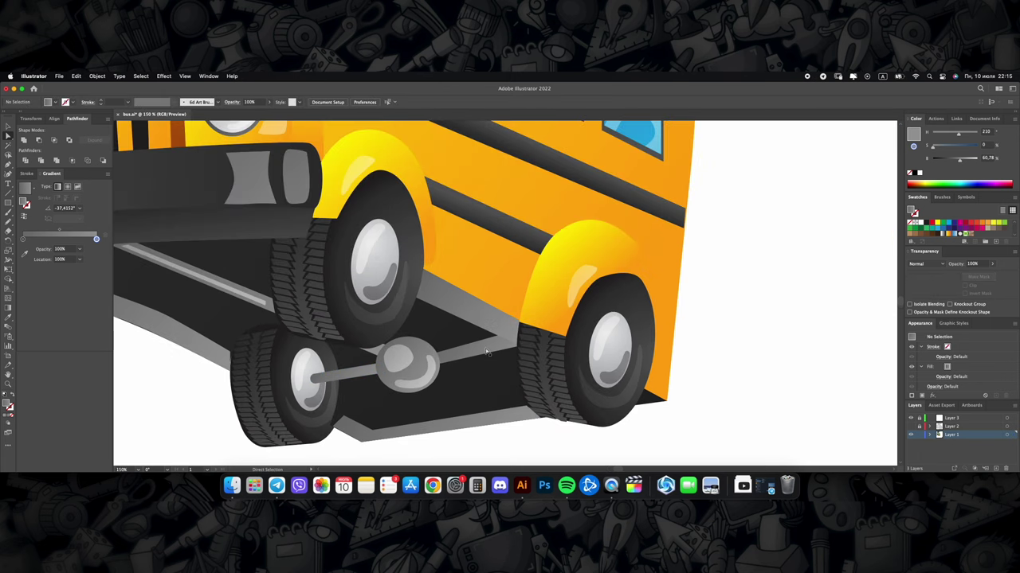
{"action": "left_click", "coordinate": [521, 326]}
{"action": "scroll", "coordinate": [593, 349], "scroll_direction": "down", "scroll_amount": 3}
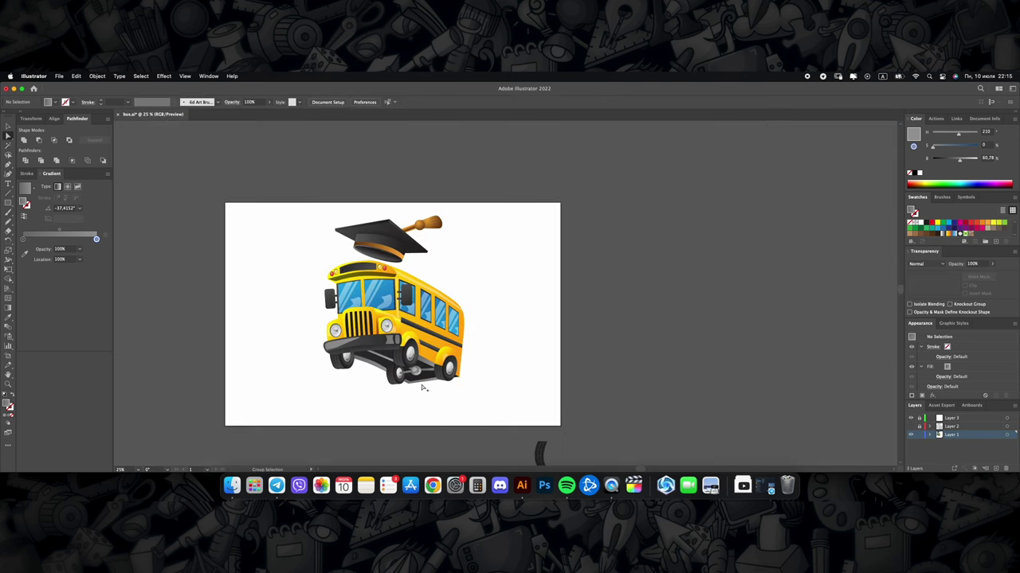
{"action": "scroll", "coordinate": [422, 388], "scroll_direction": "down", "scroll_amount": 2}
{"action": "scroll", "coordinate": [422, 388], "scroll_direction": "up", "scroll_amount": 2}
{"action": "scroll", "coordinate": [465, 360], "scroll_direction": "up", "scroll_amount": 2}
{"action": "scroll", "coordinate": [464, 360], "scroll_direction": "up", "scroll_amount": 4}
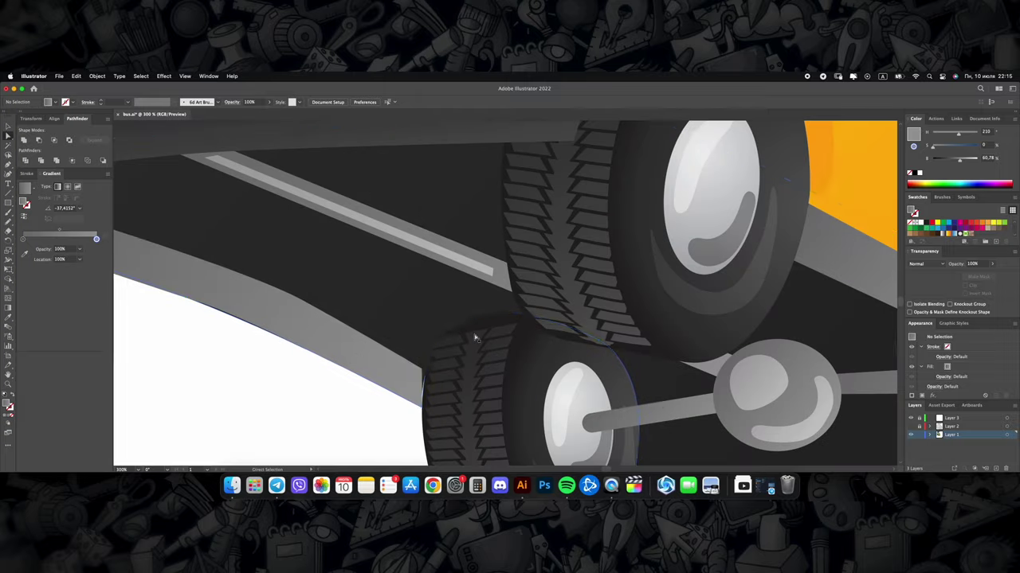
Step: Select the rear wheel outline, then place a new text line beside the bus
{"action": "left_click", "coordinate": [610, 374]}
{"action": "scroll", "coordinate": [611, 374], "scroll_direction": "down", "scroll_amount": 2}
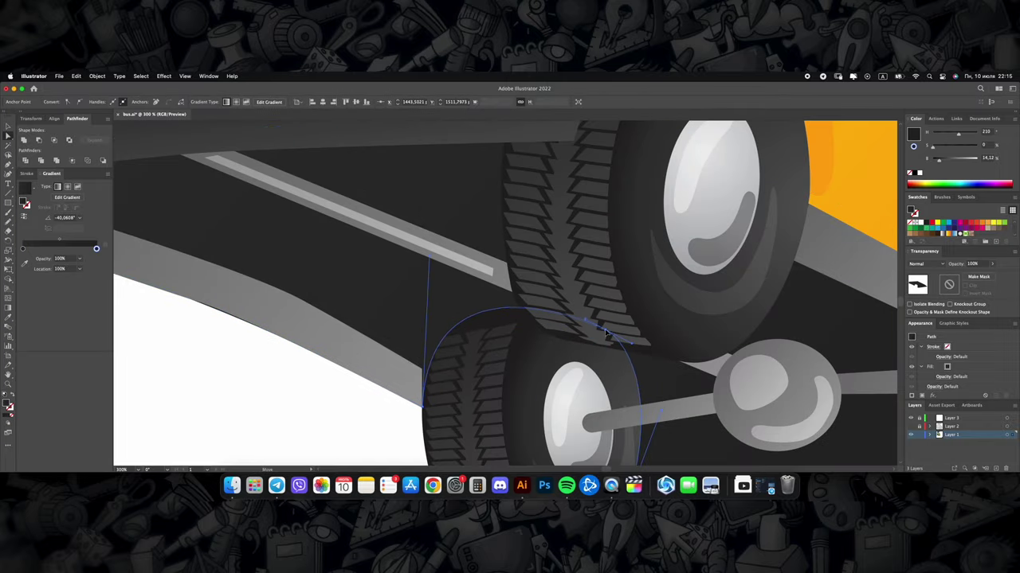
{"action": "scroll", "coordinate": [478, 363], "scroll_direction": "down", "scroll_amount": 4}
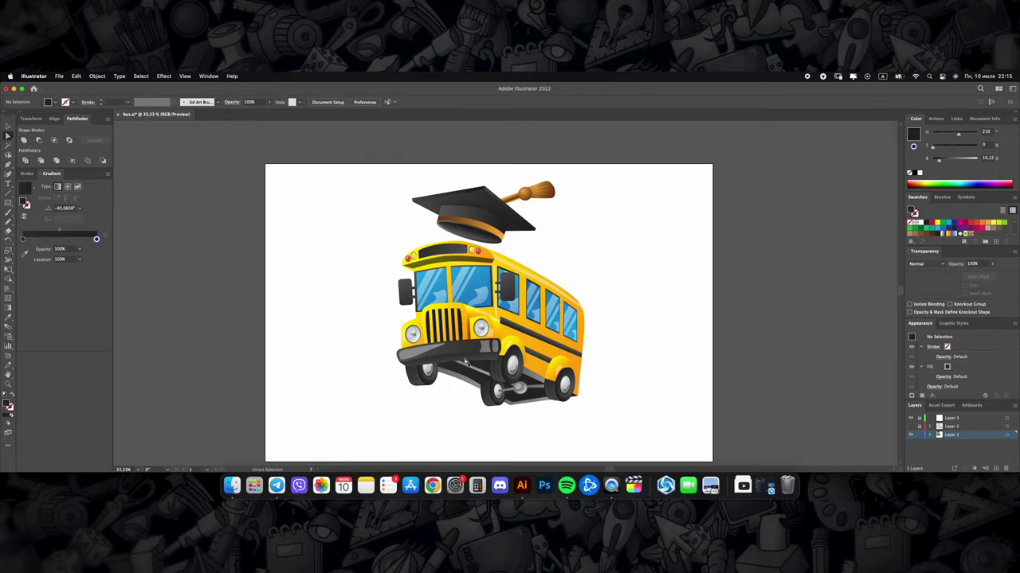
{"action": "key", "text": "t"}
{"action": "left_click", "coordinate": [638, 325]}
{"action": "scroll", "coordinate": [675, 325], "scroll_direction": "up", "scroll_amount": 4}
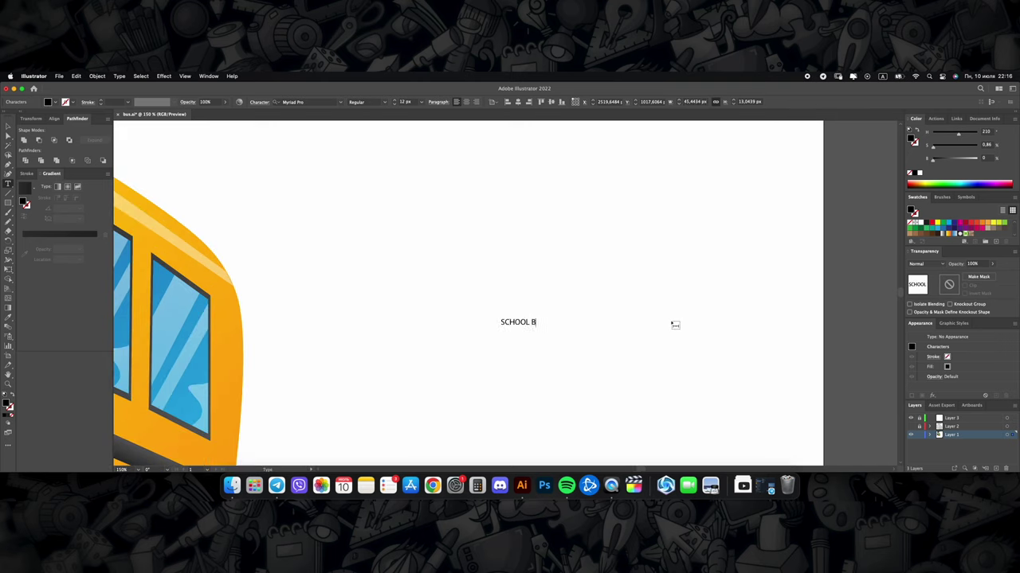
Step: Enlarge the SCHOOL BUS text and set it in Helvetica Bold
{"action": "key", "text": "Escape"}
{"action": "left_click_drag", "start_coordinate": [545, 327], "coordinate": [666, 351]}
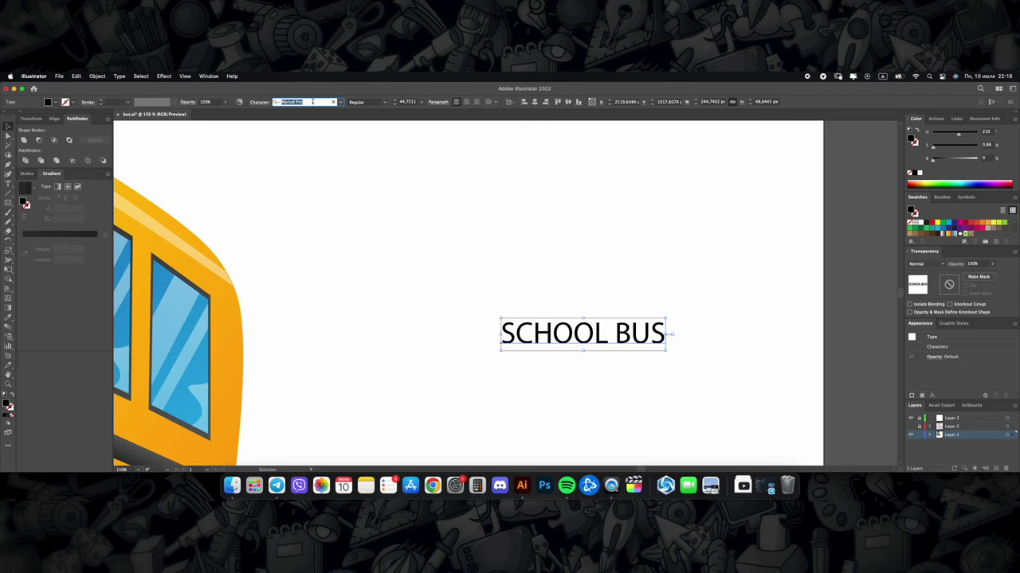
{"action": "type", "text": "Helvetica"}
{"action": "left_click", "coordinate": [329, 192]}
{"action": "left_click", "coordinate": [535, 250]}
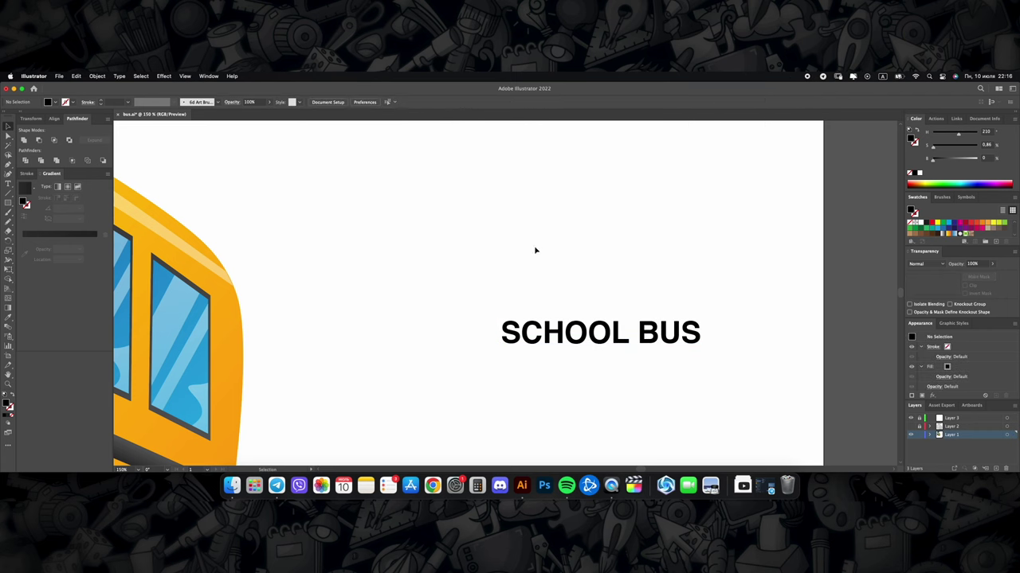
{"action": "scroll", "coordinate": [536, 250], "scroll_direction": "down", "scroll_amount": 3}
Step: Position the SCHOOL BUS text on the roof sign and fill it white
{"action": "right_click", "coordinate": [289, 200]}
{"action": "left_click", "coordinate": [318, 310]}
{"action": "scroll", "coordinate": [392, 266], "scroll_direction": "up", "scroll_amount": 2}
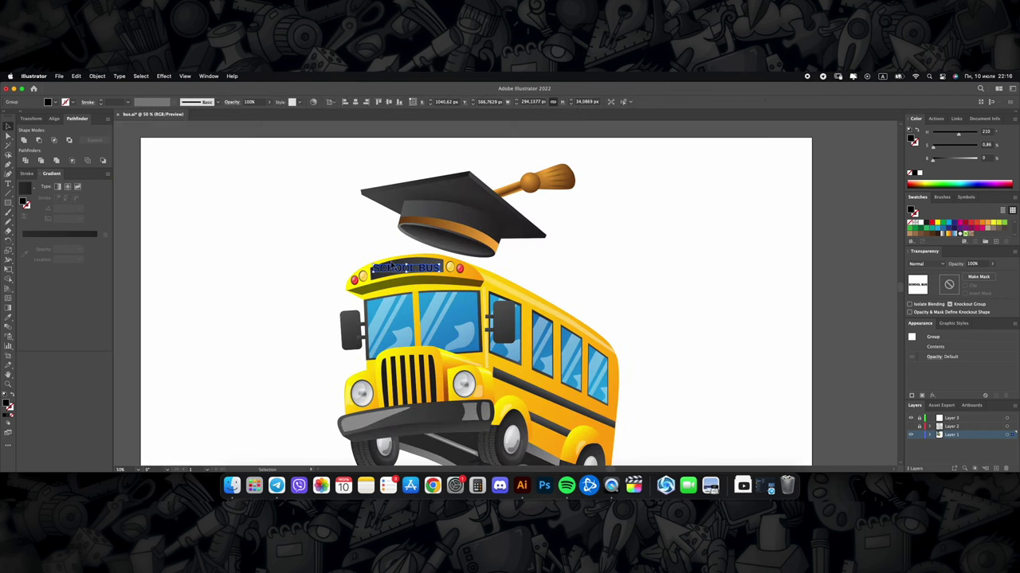
{"action": "scroll", "coordinate": [392, 266], "scroll_direction": "up", "scroll_amount": 3}
{"action": "scroll", "coordinate": [391, 266], "scroll_direction": "up", "scroll_amount": 2}
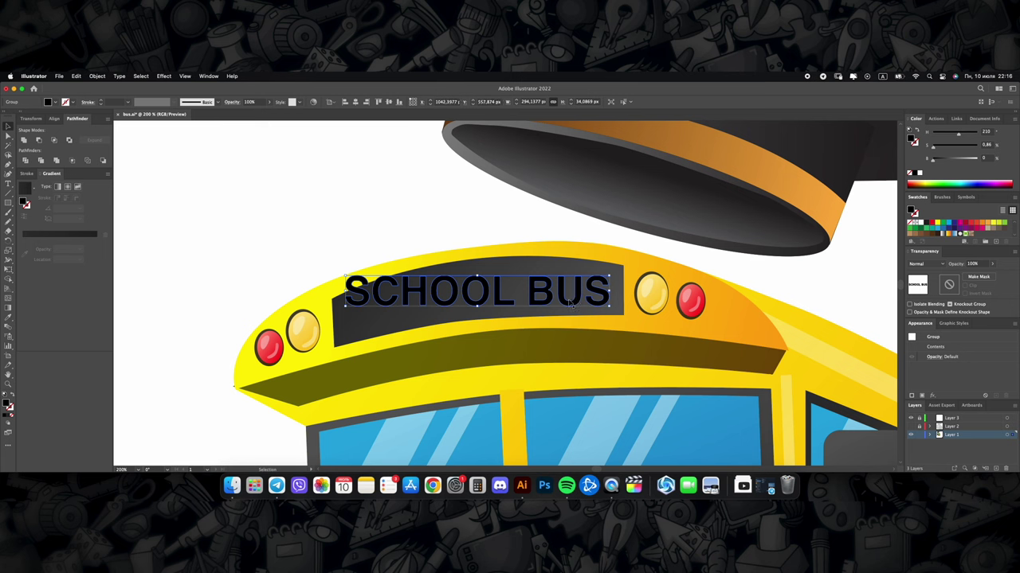
{"action": "left_click", "coordinate": [919, 226]}
Step: Eyedropper the roof's yellow-orange gradient onto the dark roof sign
{"action": "scroll", "coordinate": [487, 252], "scroll_direction": "down", "scroll_amount": 3}
{"action": "scroll", "coordinate": [488, 251], "scroll_direction": "up", "scroll_amount": 3}
{"action": "left_click", "coordinate": [512, 236]}
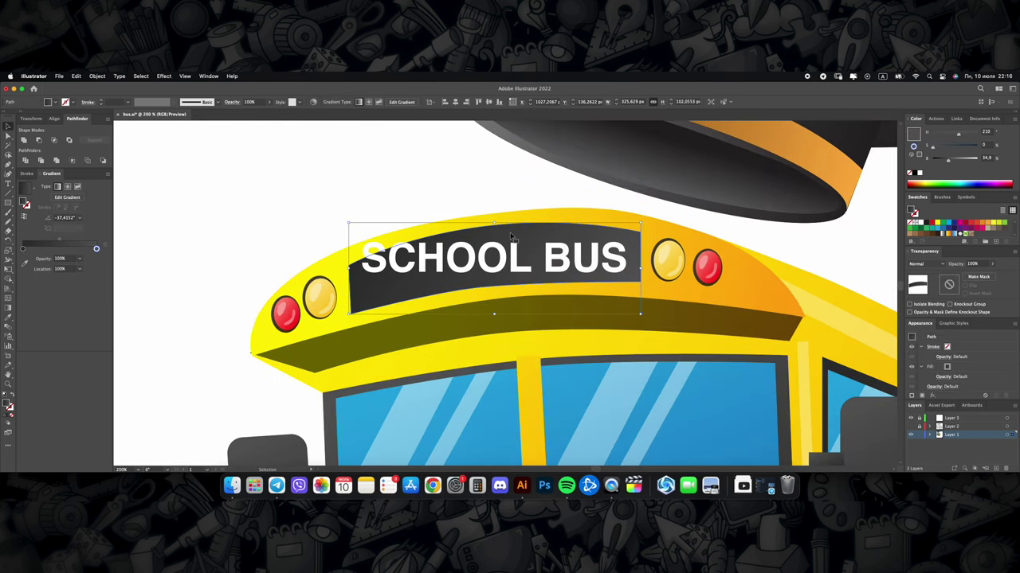
{"action": "left_click", "coordinate": [345, 267]}
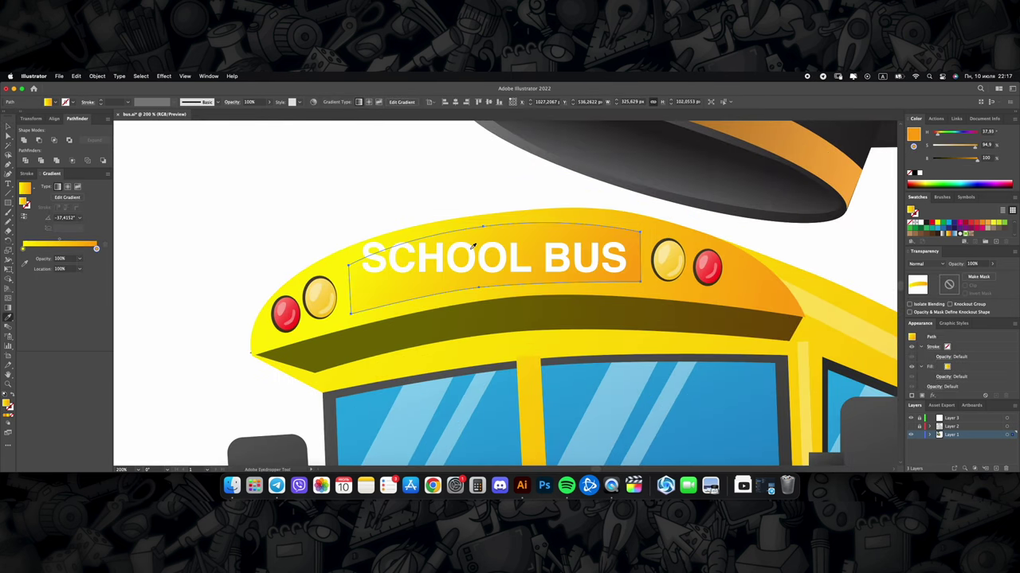
Step: Recolor the roof sign to pale mint green by desaturating and shifting its hue
{"action": "left_click", "coordinate": [314, 102]}
{"action": "left_click", "coordinate": [529, 403]}
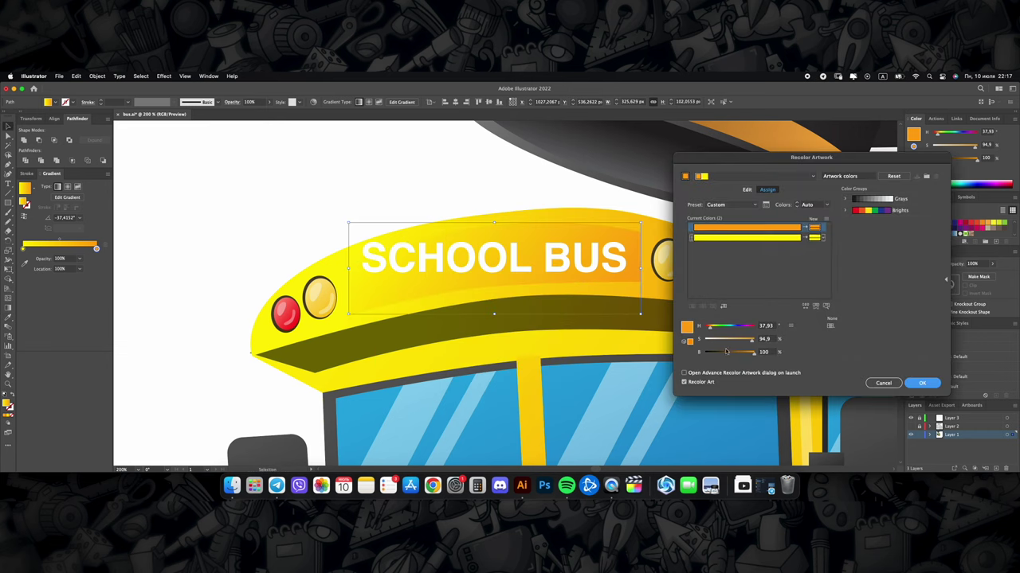
{"action": "mouse_move", "coordinate": [751, 341]}
{"action": "left_mouse_down"}
{"action": "mouse_move", "coordinate": [707, 340]}
{"action": "mouse_move", "coordinate": [723, 327]}
{"action": "mouse_move", "coordinate": [739, 356]}
{"action": "left_mouse_up"}
{"action": "left_click", "coordinate": [751, 353]}
{"action": "left_click", "coordinate": [711, 341]}
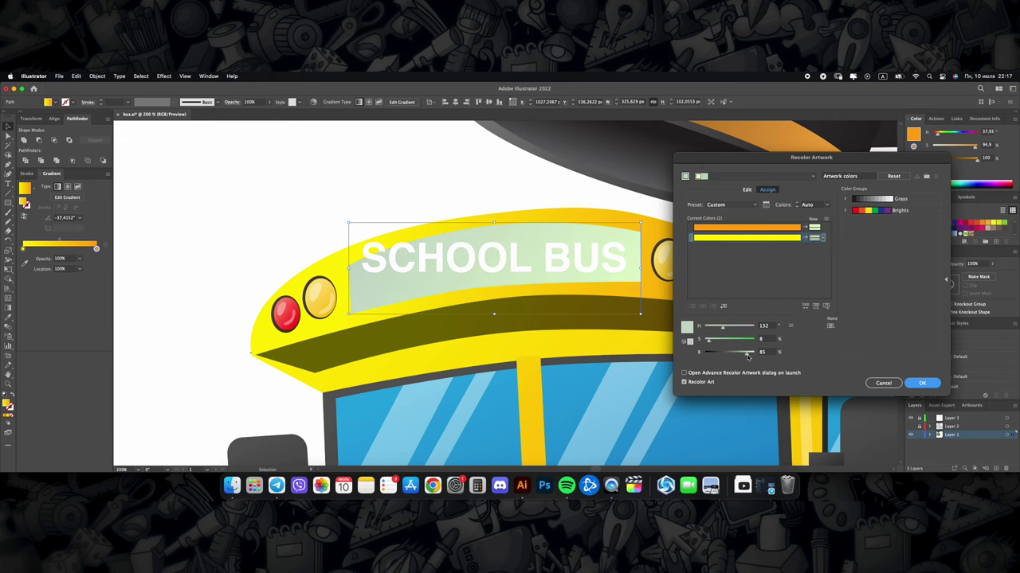
{"action": "left_click", "coordinate": [922, 383]}
{"action": "left_click", "coordinate": [457, 255]}
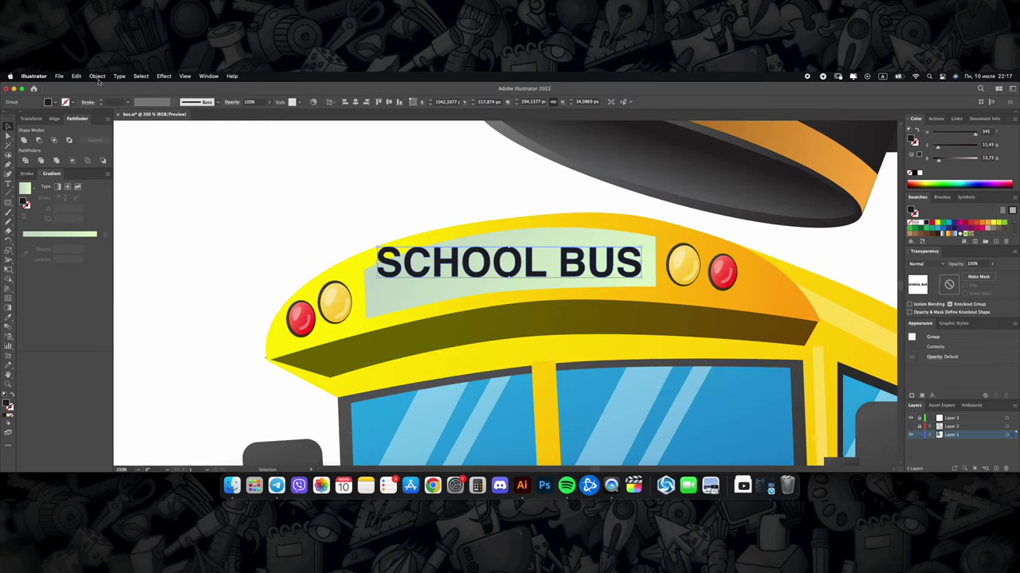
Step: Apply a warp to the SCHOOL BUS text from the Object menu
{"action": "left_click", "coordinate": [97, 76]}
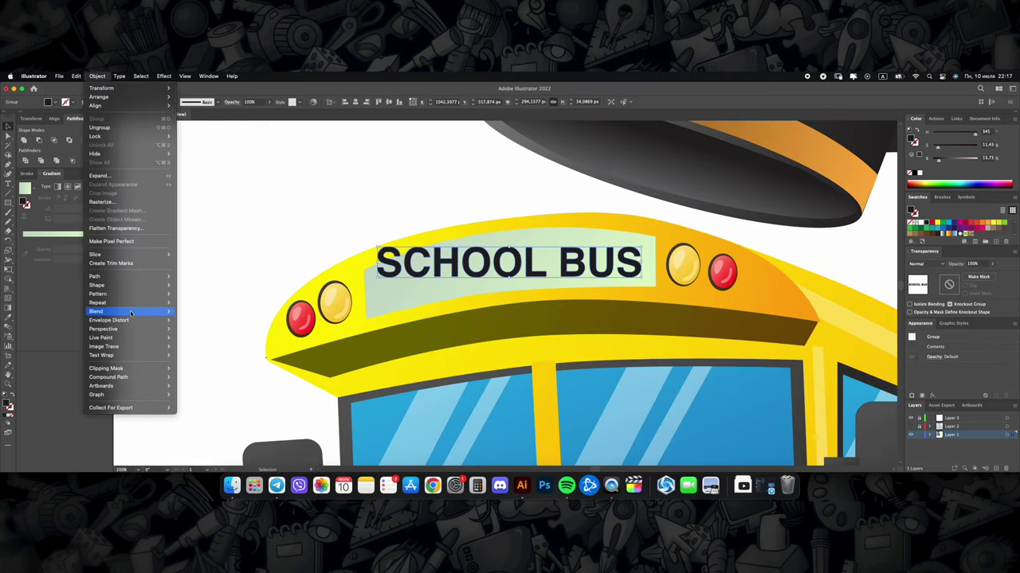
{"action": "left_click", "coordinate": [211, 322]}
{"action": "key", "text": "Return"}
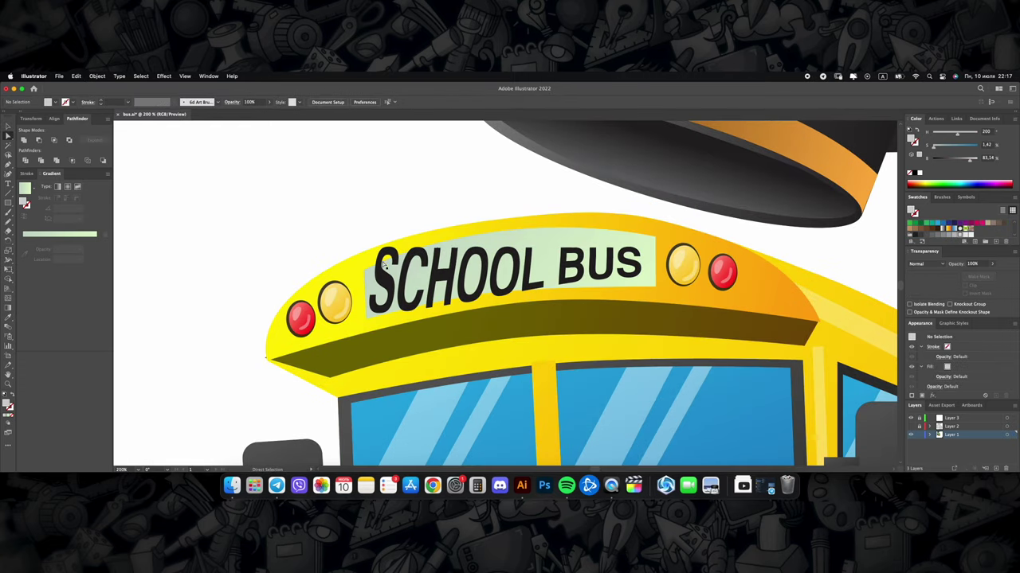
{"action": "key", "text": "super+z"}
Step: Undo back through the sign's recent warp edits
{"action": "left_click", "coordinate": [366, 275]}
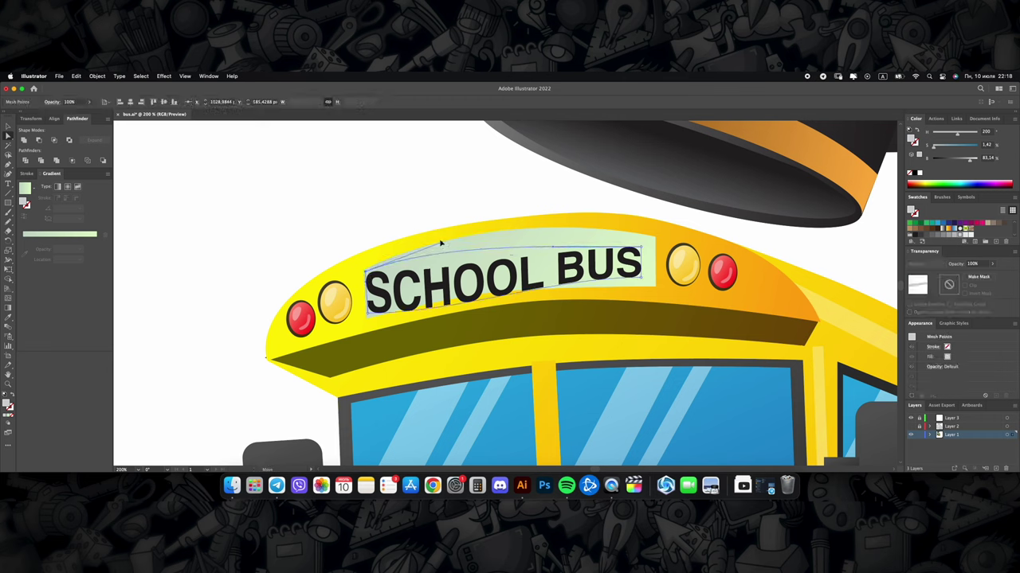
{"action": "key", "text": "super+z"}
{"action": "key", "text": "super+z"}
{"action": "key", "text": "super+z"}
{"action": "key", "text": "super+z"}
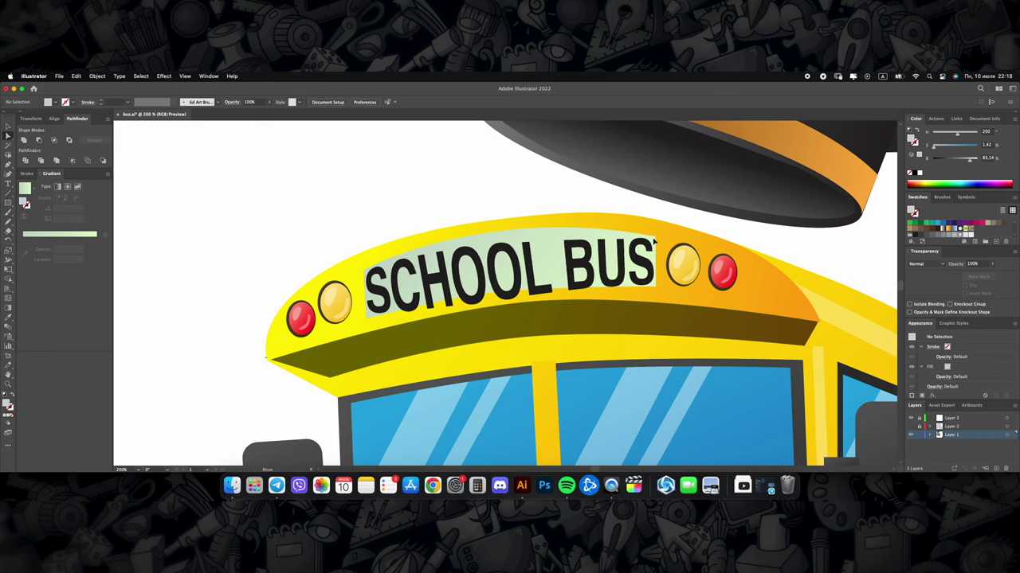
{"action": "key", "text": "super+z"}
{"action": "key", "text": "super+z"}
{"action": "key", "text": "super+z"}
{"action": "key", "text": "super+z"}
{"action": "key", "text": "super+z"}
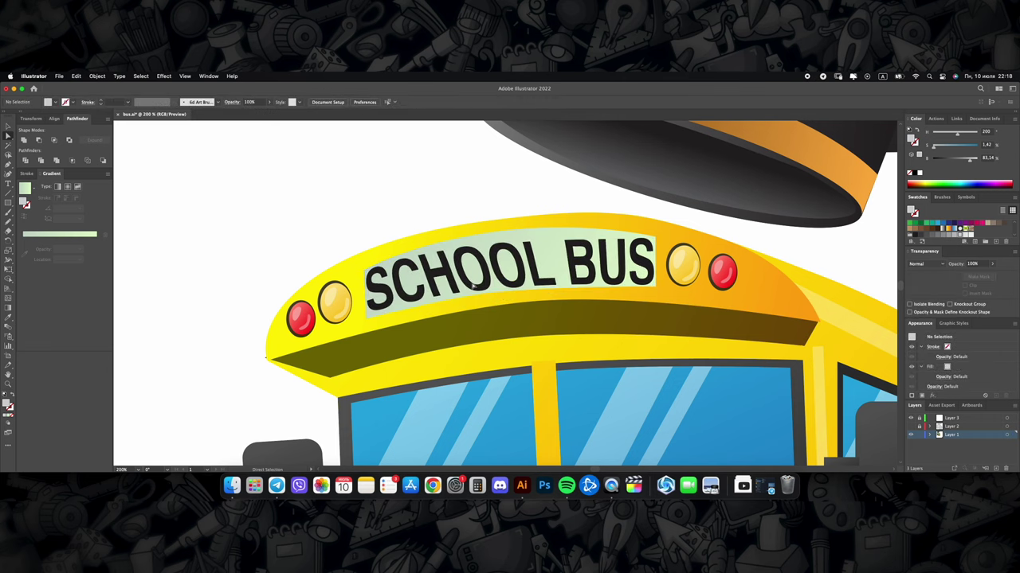
{"action": "key", "text": "super+z"}
{"action": "key", "text": "super+z"}
{"action": "key", "text": "super+z"}
{"action": "key", "text": "super+z"}
{"action": "key", "text": "super+z"}
{"action": "key", "text": "super+z"}
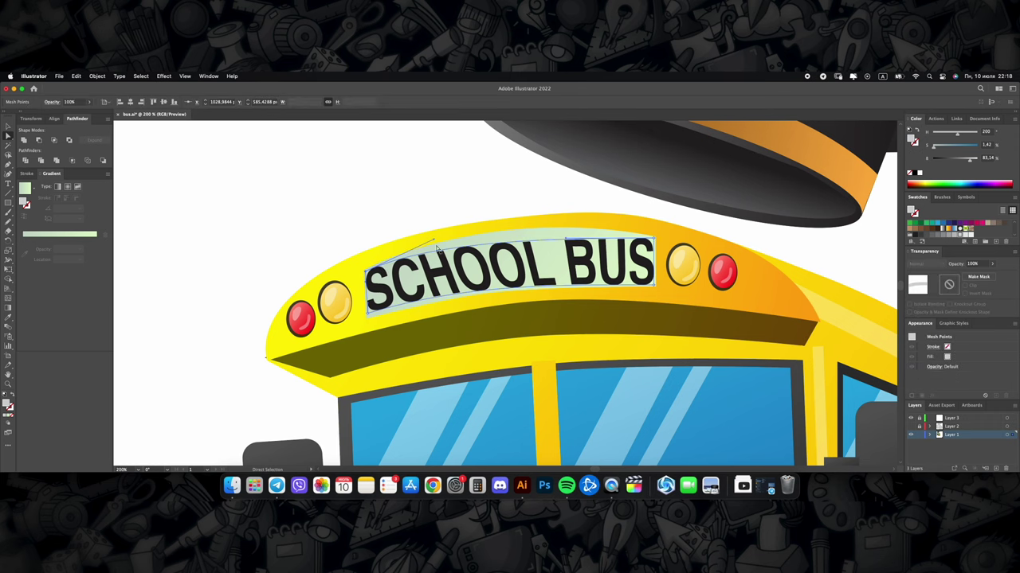
{"action": "key", "text": "super+z"}
{"action": "key", "text": "super+z"}
{"action": "key", "text": "super+z"}
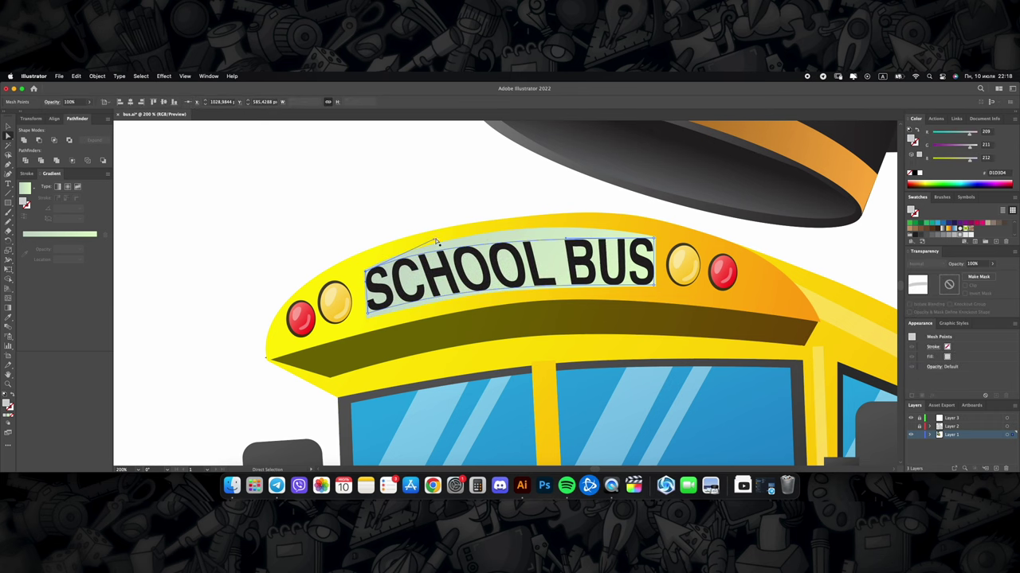
{"action": "key", "text": "super+z"}
{"action": "key", "text": "super+z"}
{"action": "key", "text": "super+z"}
{"action": "key", "text": "super+z"}
{"action": "key", "text": "super+z"}
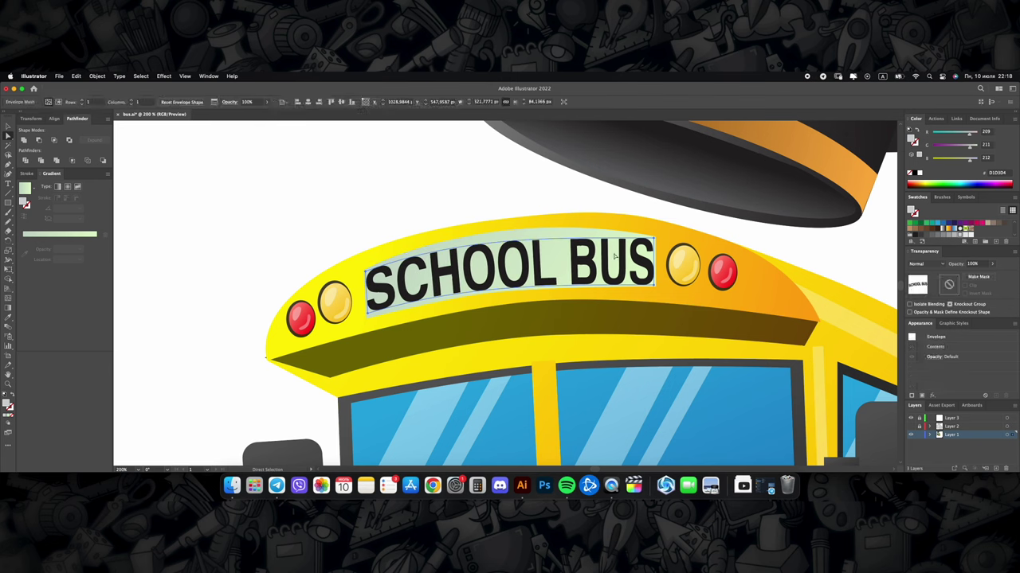
{"action": "key", "text": "super+z"}
{"action": "key", "text": "super+z"}
{"action": "key", "text": "super+z"}
{"action": "key", "text": "super+z"}
{"action": "key", "text": "super+z"}
{"action": "key", "text": "super+z"}
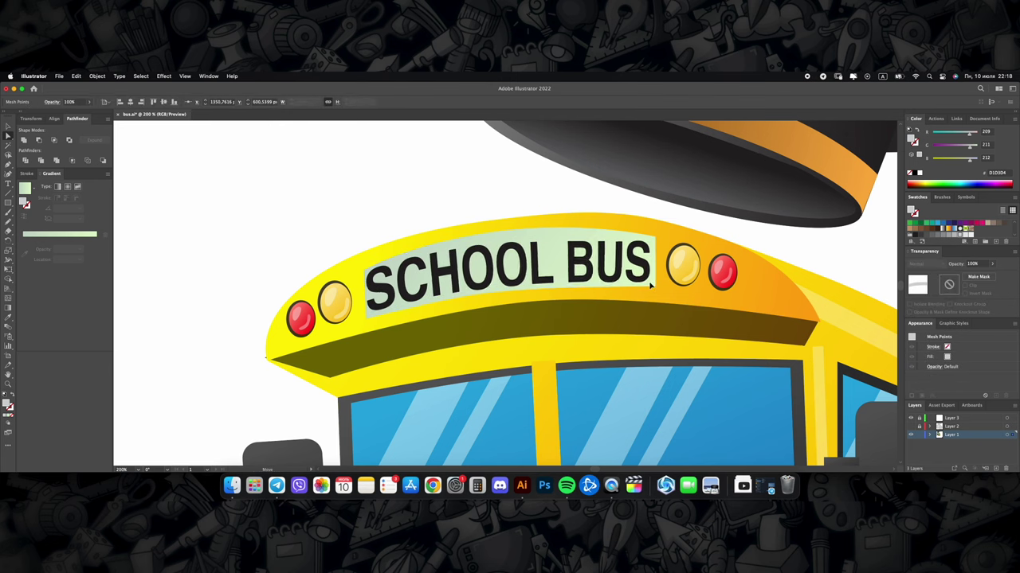
{"action": "key", "text": "super+z"}
{"action": "key", "text": "super+z"}
{"action": "key", "text": "super+z"}
{"action": "key", "text": "super+z"}
{"action": "key", "text": "super+z"}
{"action": "key", "text": "super+z"}
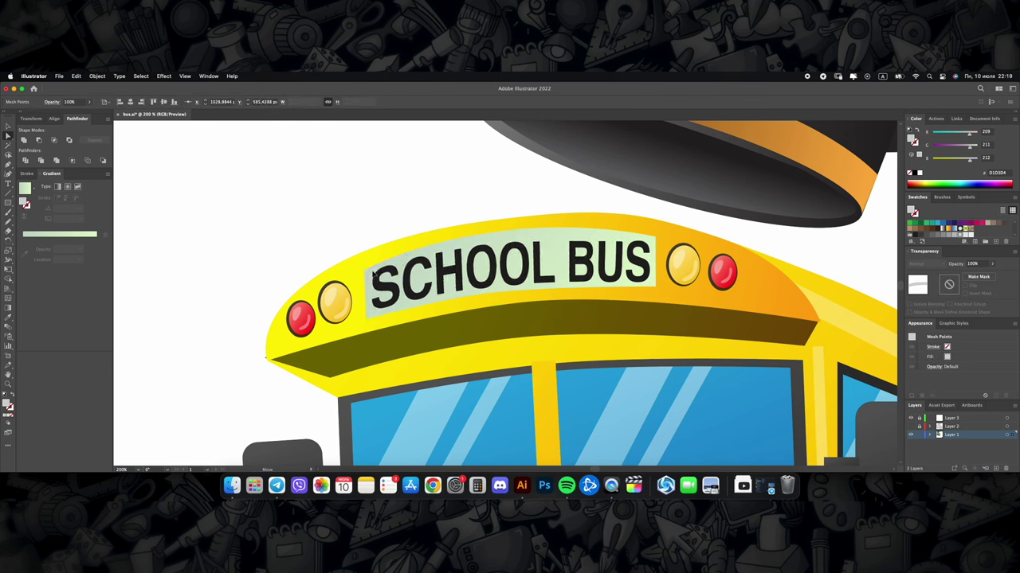
{"action": "key", "text": "super+z"}
{"action": "key", "text": "super+z"}
{"action": "key", "text": "super+z"}
{"action": "key", "text": "super+z"}
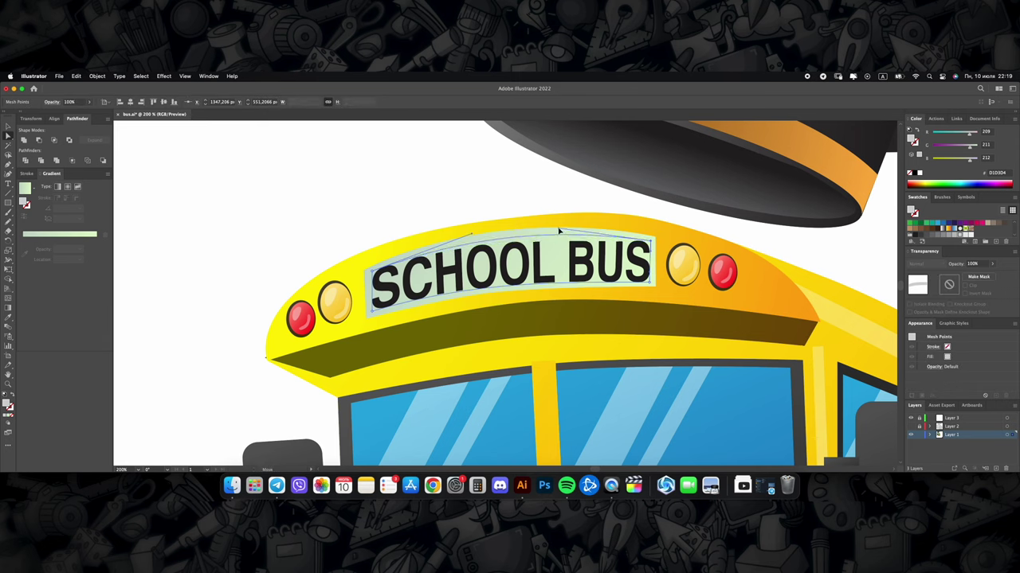
{"action": "key", "text": "super+z"}
{"action": "key", "text": "super+z"}
{"action": "key", "text": "super+z"}
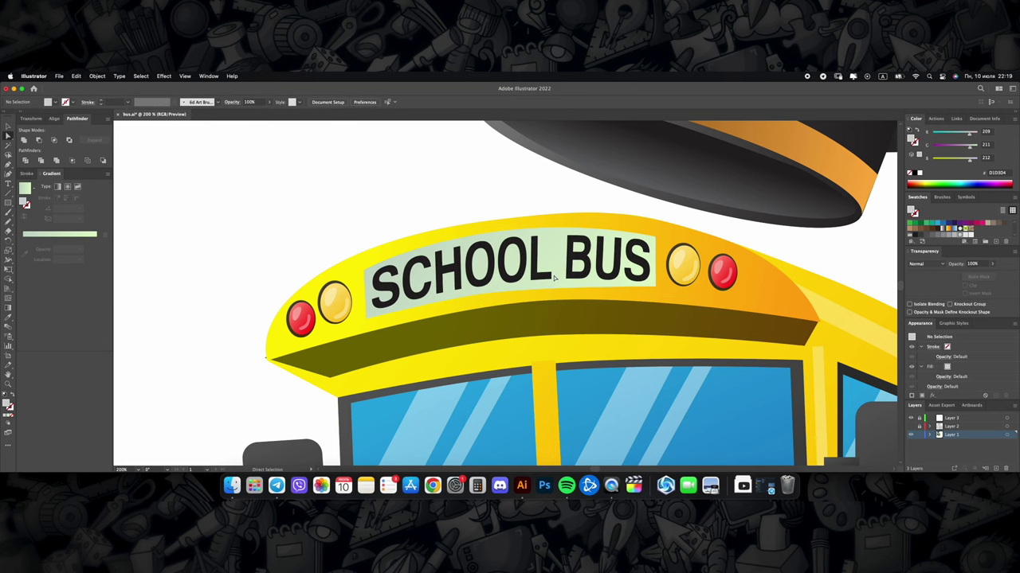
{"action": "key", "text": "super+z"}
{"action": "key", "text": "super+z"}
{"action": "key", "text": "super+z"}
{"action": "key", "text": "super+z"}
Step: Expand the SCHOOL BUS envelope into plain artwork with Object and Fill
{"action": "key", "text": "super+0"}
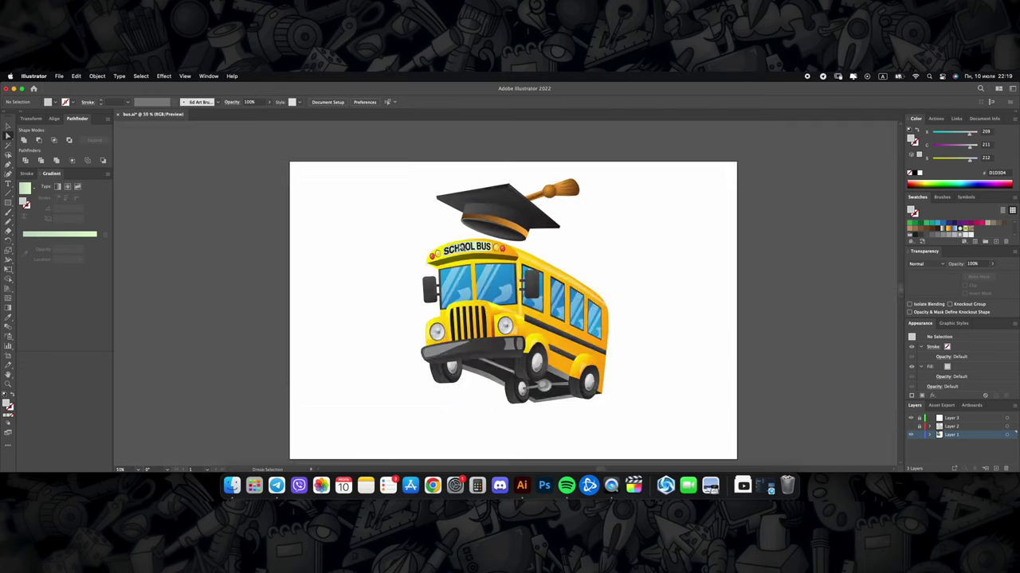
{"action": "scroll", "coordinate": [598, 371], "scroll_direction": "down", "scroll_amount": 3, "text": "alt"}
{"action": "scroll", "coordinate": [478, 318], "scroll_direction": "up", "scroll_amount": 5, "text": "alt"}
{"action": "left_click", "coordinate": [420, 285]}
{"action": "left_click", "coordinate": [492, 270]}
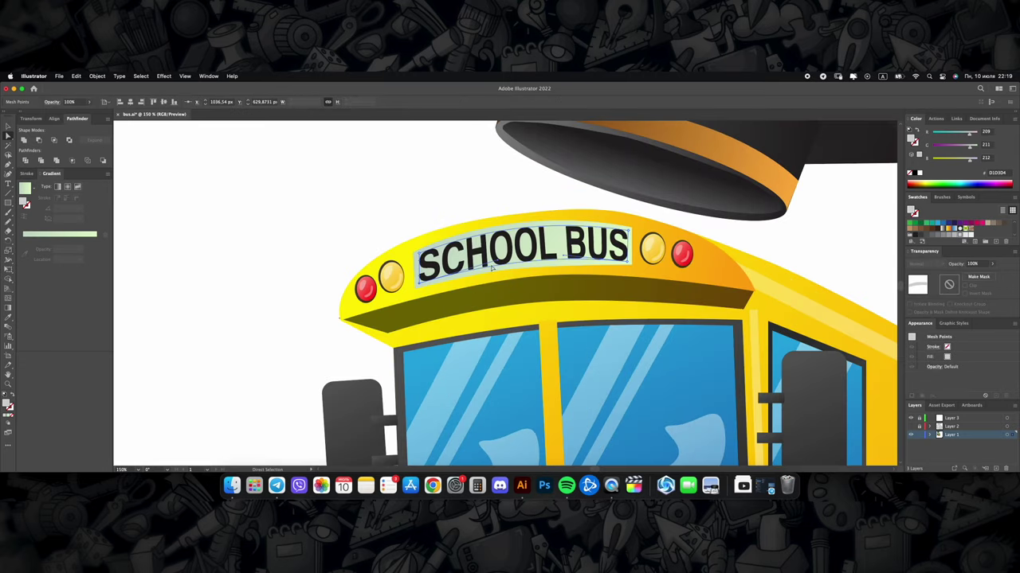
{"action": "left_click", "coordinate": [420, 262]}
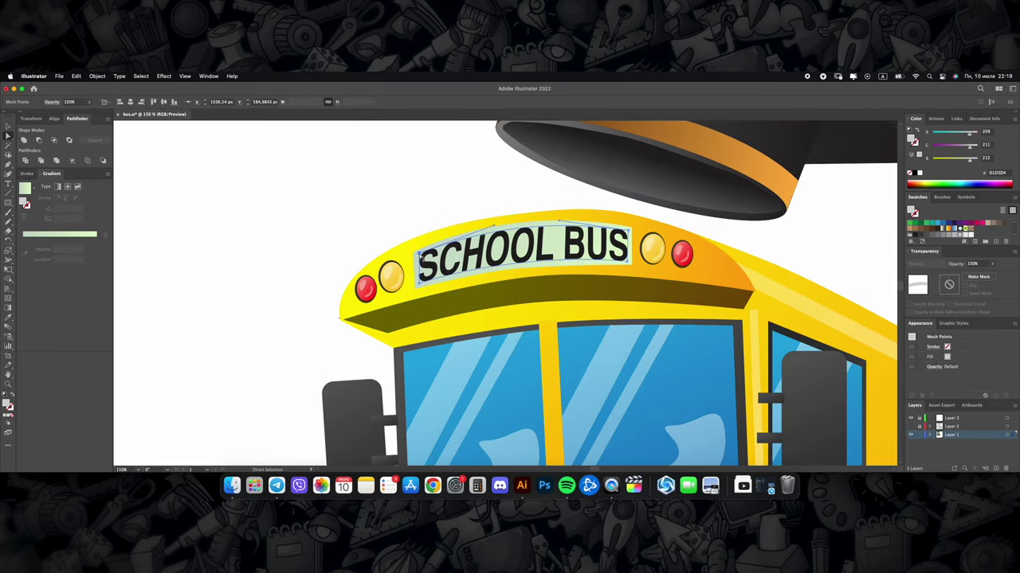
{"action": "left_click", "coordinate": [555, 223]}
{"action": "left_click", "coordinate": [585, 259]}
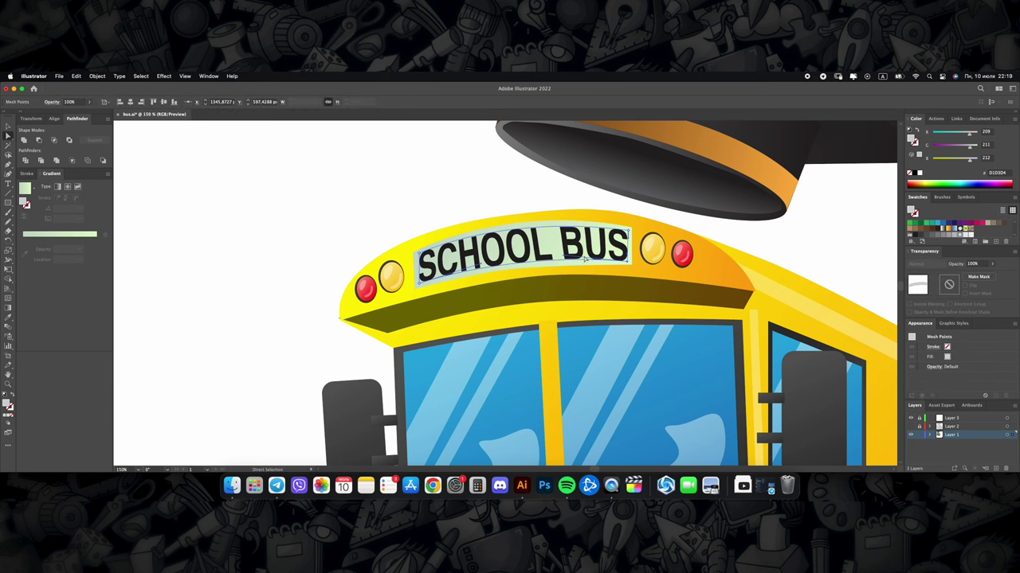
{"action": "key", "text": "ctrl+minus"}
{"action": "key", "text": "ctrl+minus"}
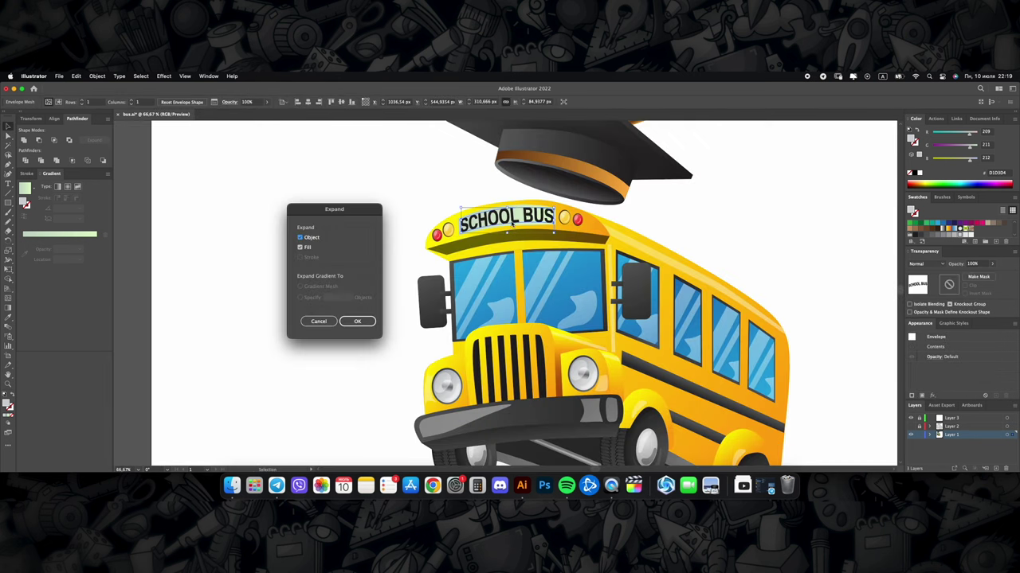
{"action": "left_click", "coordinate": [360, 322]}
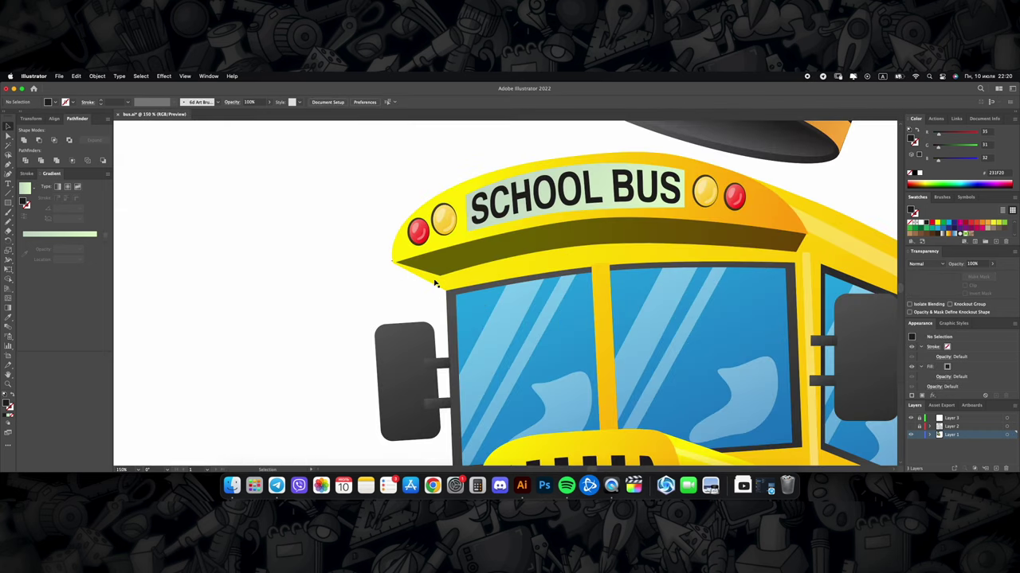
Step: Add an anchor point at the bottom of the side mirror path
{"action": "left_click", "coordinate": [436, 283]}
{"action": "scroll", "coordinate": [438, 284], "scroll_direction": "up", "scroll_amount": 2}
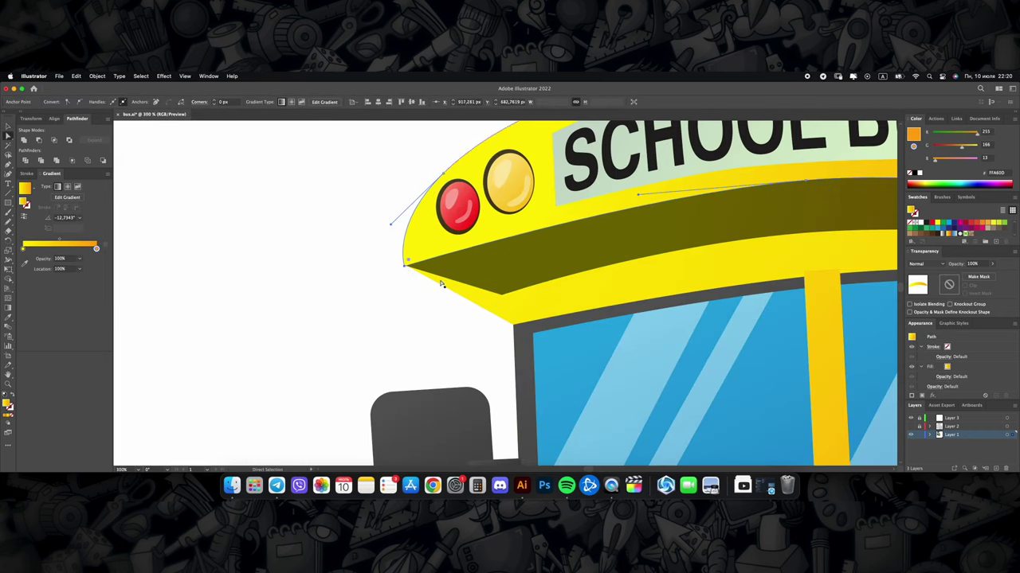
{"action": "left_click", "coordinate": [441, 284]}
{"action": "left_click", "coordinate": [513, 300]}
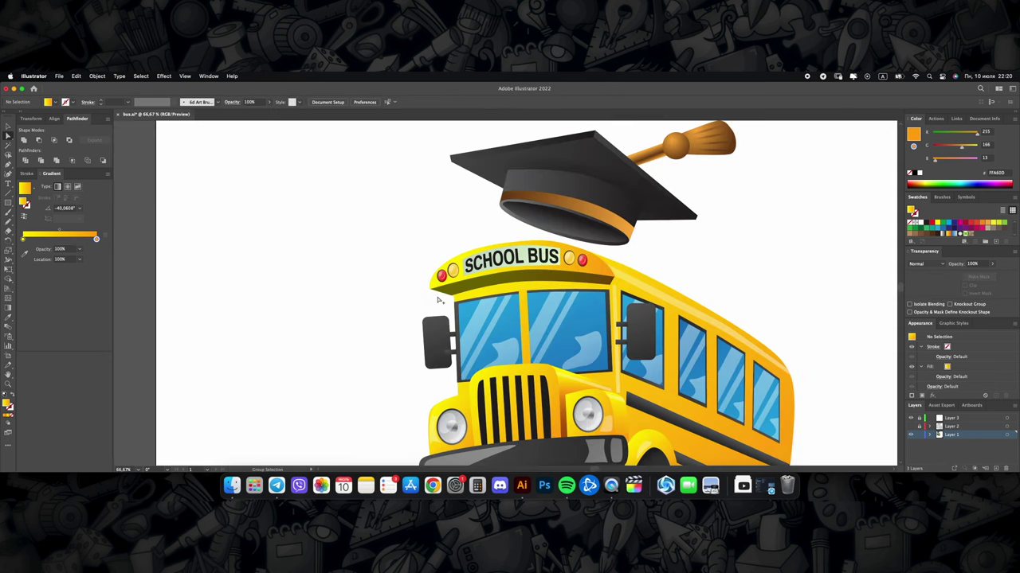
{"action": "scroll", "coordinate": [522, 381], "scroll_direction": "up", "scroll_amount": 5}
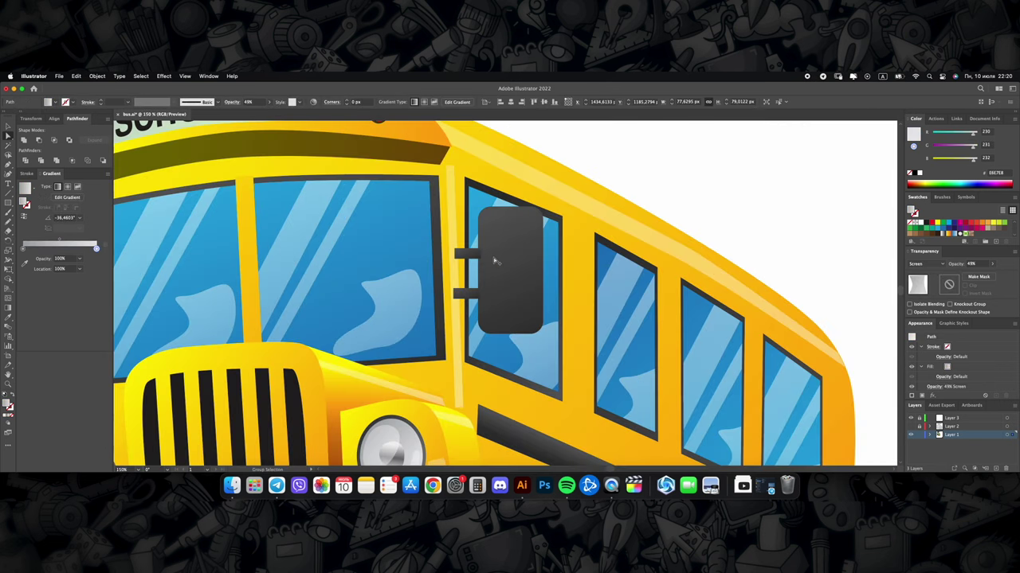
{"action": "left_click", "coordinate": [530, 226]}
{"action": "left_click", "coordinate": [524, 233]}
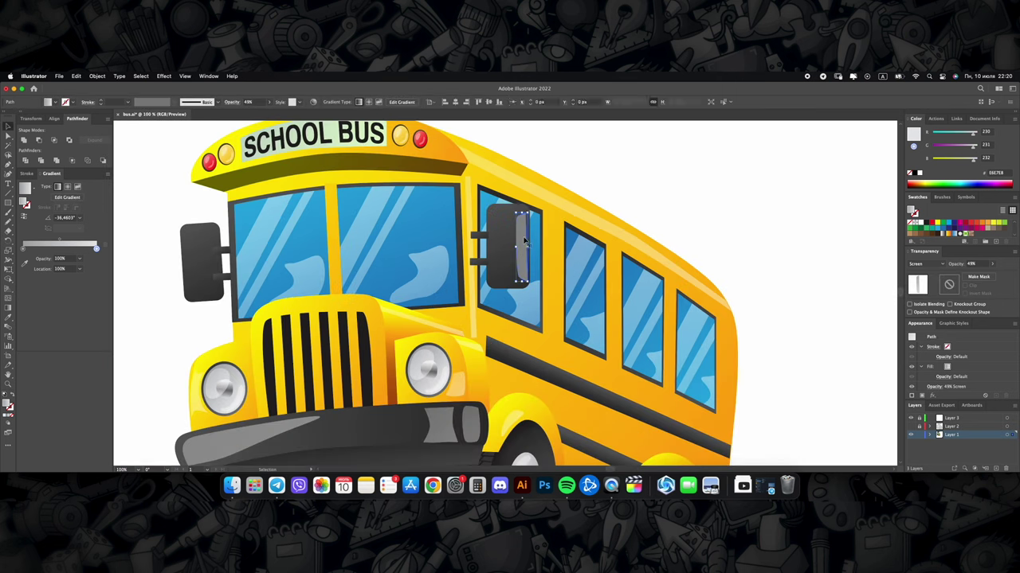
{"action": "left_click", "coordinate": [494, 284]}
Step: Change the mirror highlight's blending mode from Screen to Multiply
{"action": "key", "text": "ctrl+0"}
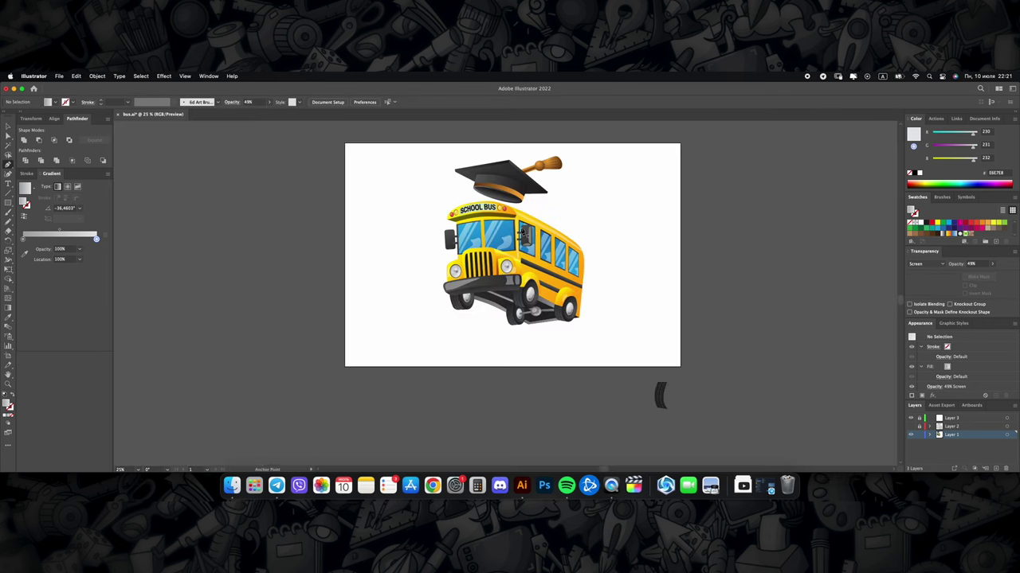
{"action": "scroll", "coordinate": [516, 265], "scroll_direction": "up", "scroll_amount": 5}
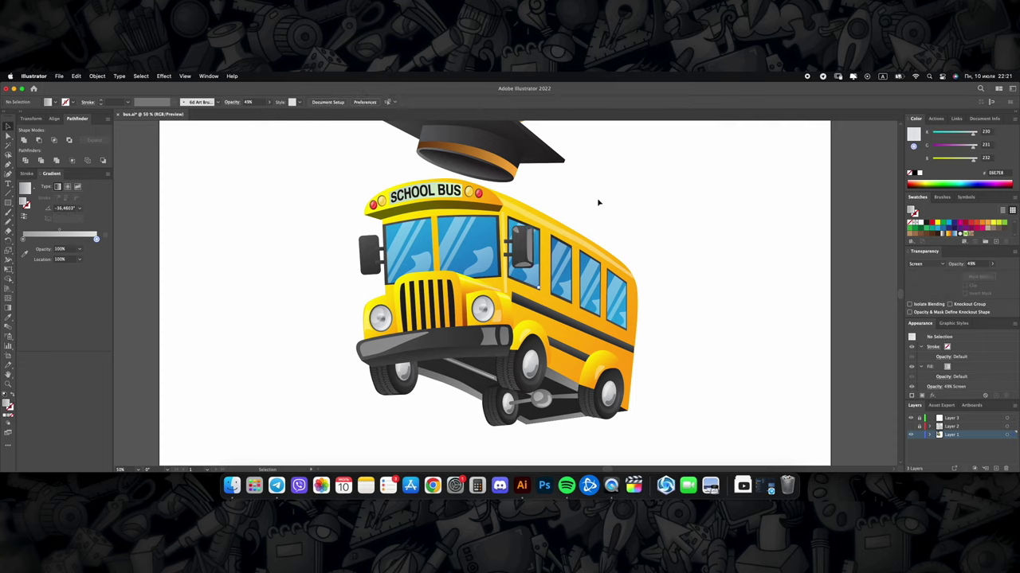
{"action": "scroll", "coordinate": [512, 246], "scroll_direction": "up", "scroll_amount": 5}
{"action": "key", "text": "ctrl+0"}
{"action": "scroll", "coordinate": [492, 252], "scroll_direction": "up", "scroll_amount": 5}
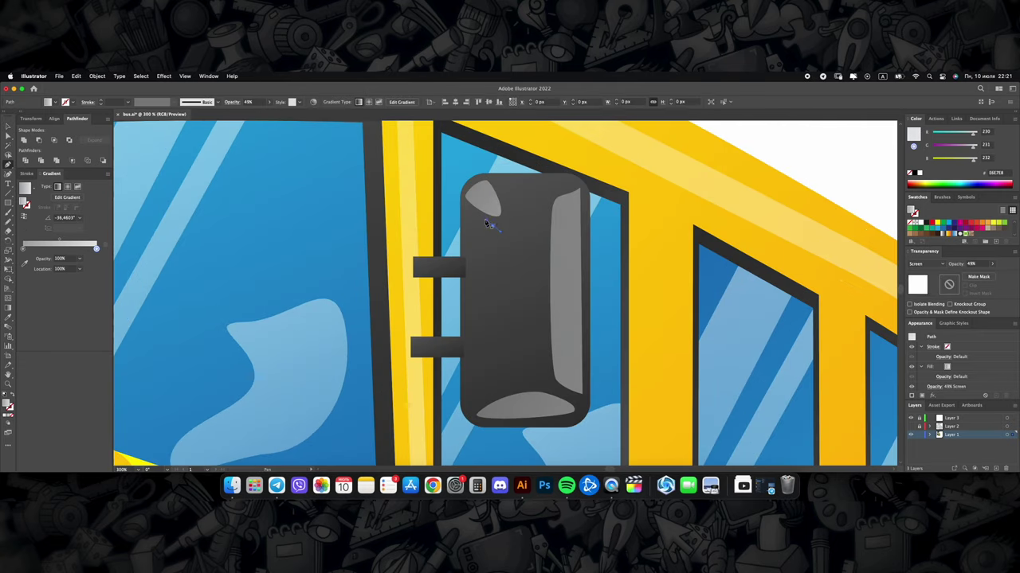
{"action": "left_click", "coordinate": [486, 219]}
{"action": "key", "text": "ctrl+1"}
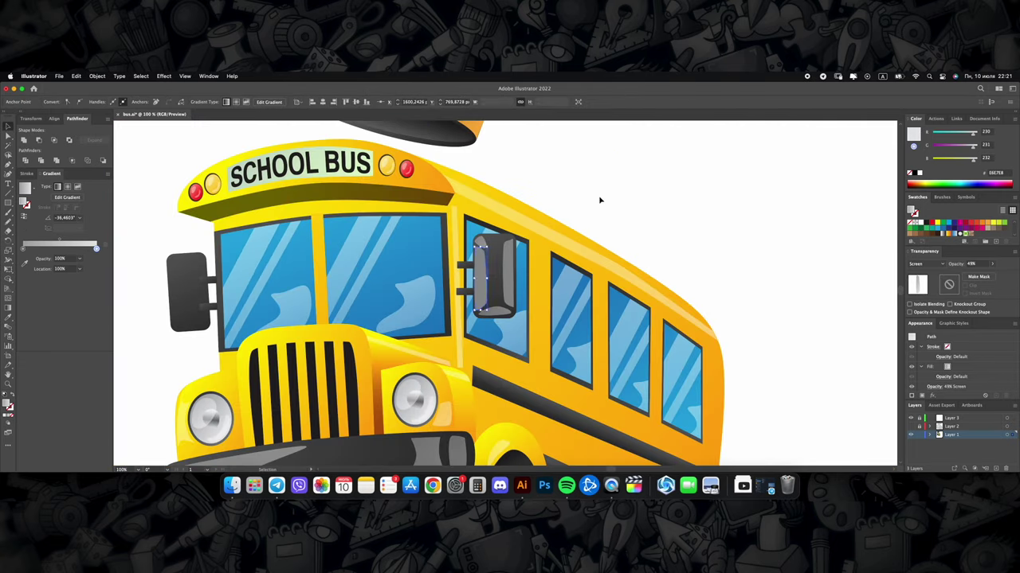
{"action": "left_click", "coordinate": [926, 263]}
{"action": "left_click", "coordinate": [928, 283]}
{"action": "key", "text": "ctrl+0"}
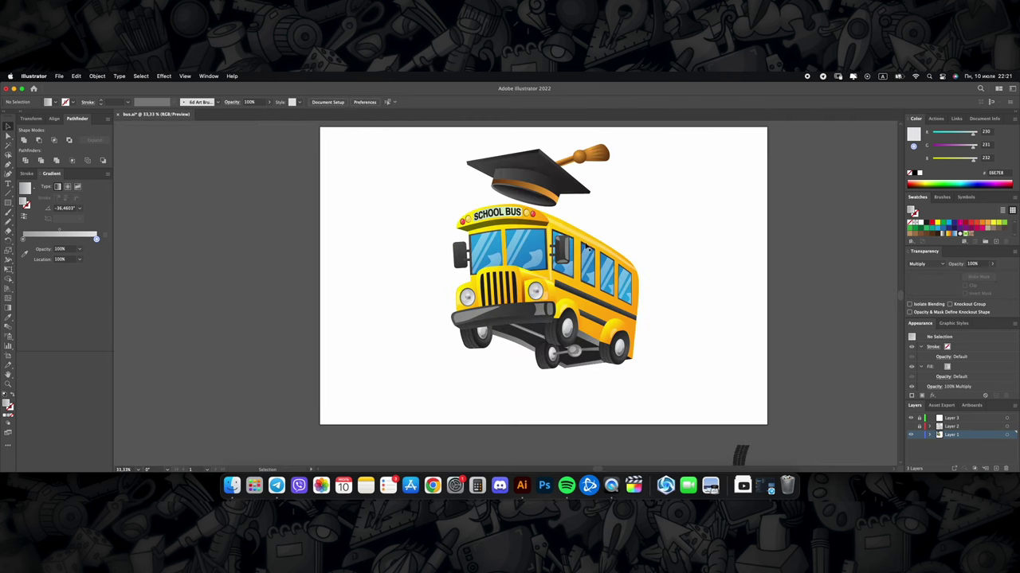
{"action": "scroll", "coordinate": [526, 319], "scroll_direction": "up", "scroll_amount": 5}
Step: Adjust the left side mirror's shading, then deselect
{"action": "left_click", "coordinate": [478, 278]}
{"action": "key", "text": "ctrl+1"}
{"action": "scroll", "coordinate": [526, 302], "scroll_direction": "up", "scroll_amount": 1}
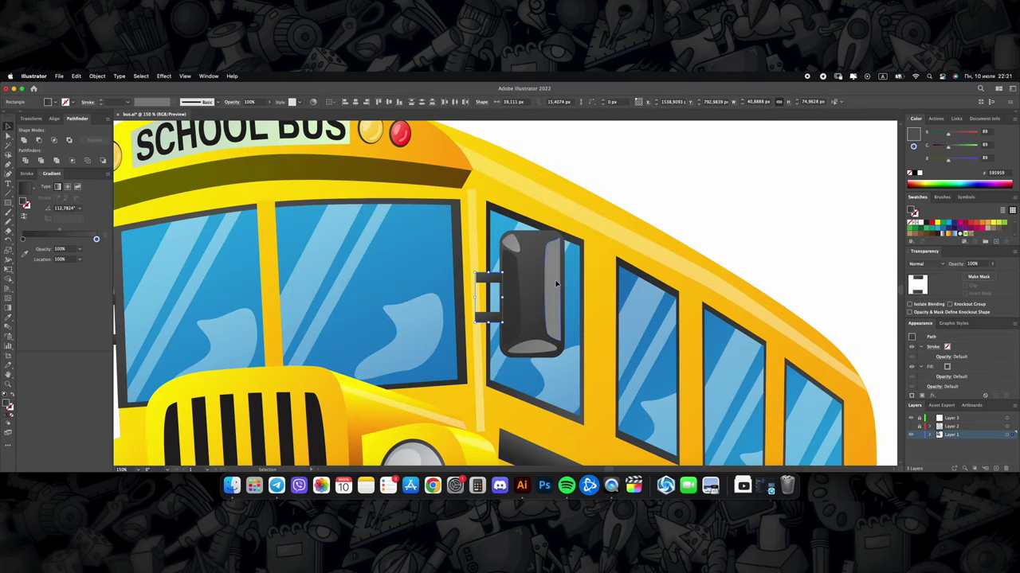
{"action": "key", "text": "ctrl+0"}
{"action": "left_click", "coordinate": [338, 339]}
{"action": "scroll", "coordinate": [338, 339], "scroll_direction": "up", "scroll_amount": 3}
{"action": "left_click", "coordinate": [373, 327]}
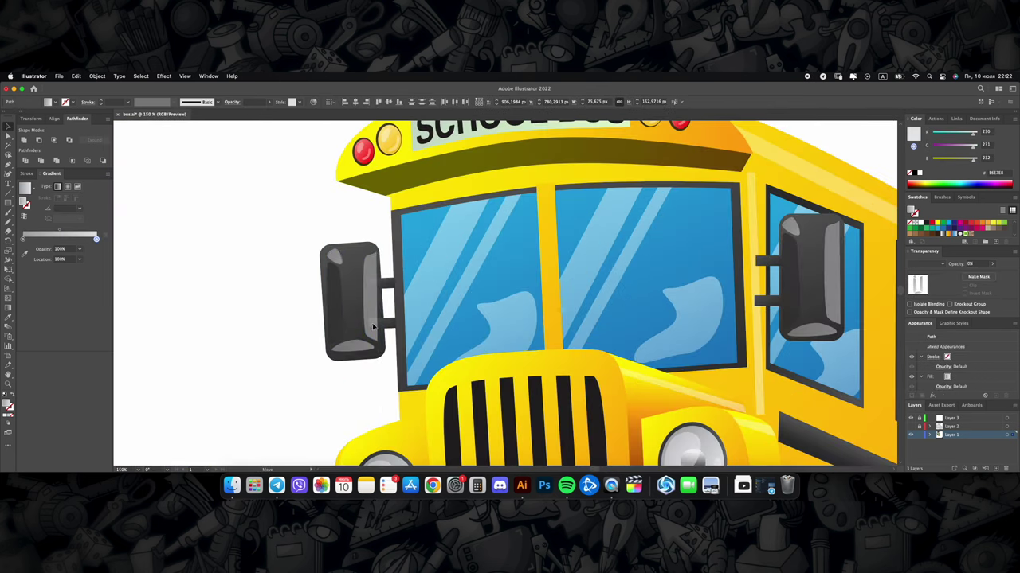
{"action": "key", "text": "ctrl+0"}
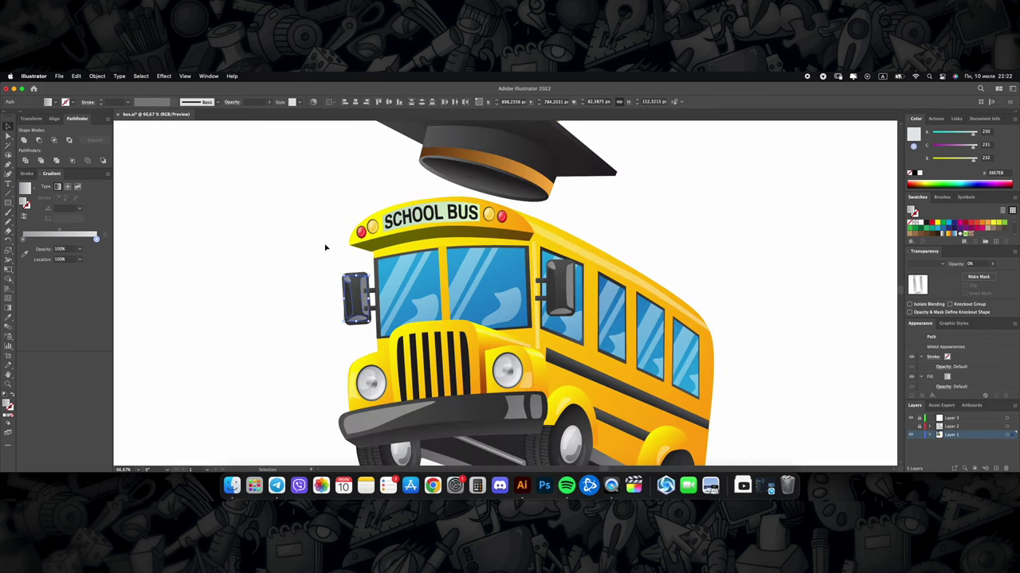
{"action": "scroll", "coordinate": [409, 303], "scroll_direction": "down", "scroll_amount": 2}
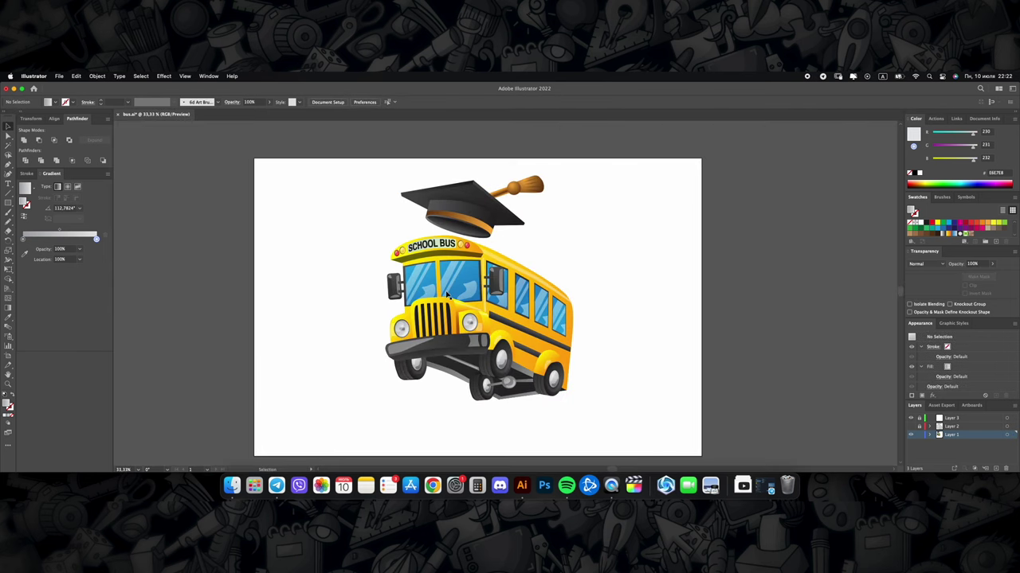
{"action": "scroll", "coordinate": [462, 307], "scroll_direction": "up", "scroll_amount": 3}
{"action": "scroll", "coordinate": [494, 309], "scroll_direction": "up", "scroll_amount": 2}
{"action": "scroll", "coordinate": [522, 312], "scroll_direction": "down", "scroll_amount": 3}
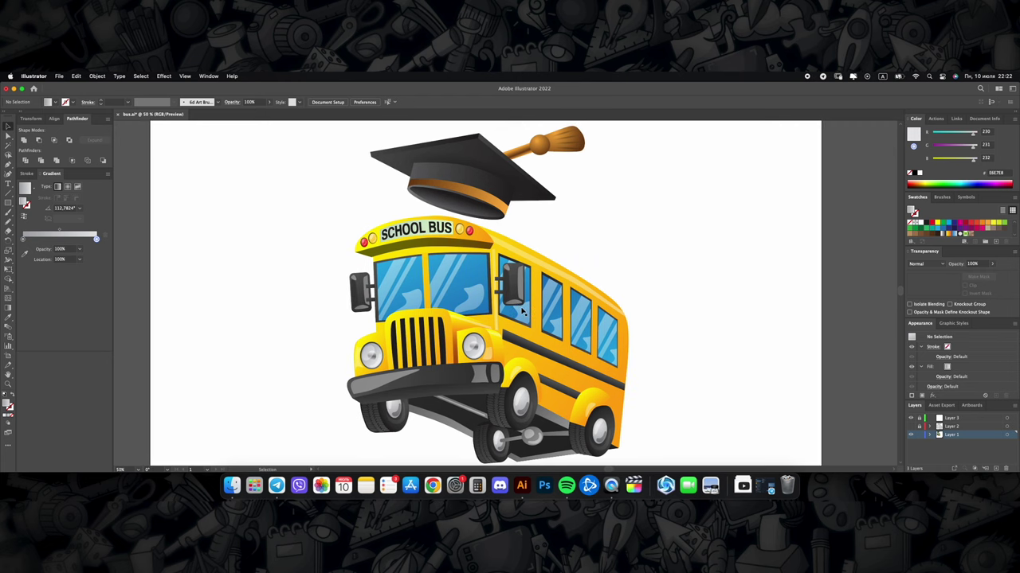
{"action": "scroll", "coordinate": [470, 280], "scroll_direction": "down", "scroll_amount": 2}
{"action": "scroll", "coordinate": [492, 281], "scroll_direction": "up", "scroll_amount": 1}
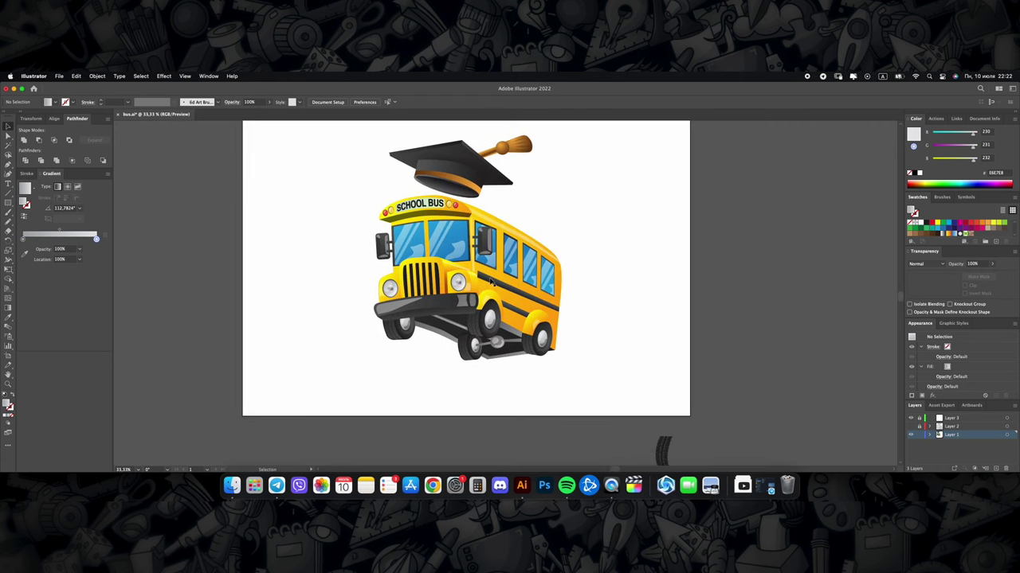
{"action": "scroll", "coordinate": [480, 289], "scroll_direction": "up", "scroll_amount": 3}
{"action": "scroll", "coordinate": [454, 279], "scroll_direction": "down", "scroll_amount": 2}
{"action": "scroll", "coordinate": [424, 269], "scroll_direction": "up", "scroll_amount": 1}
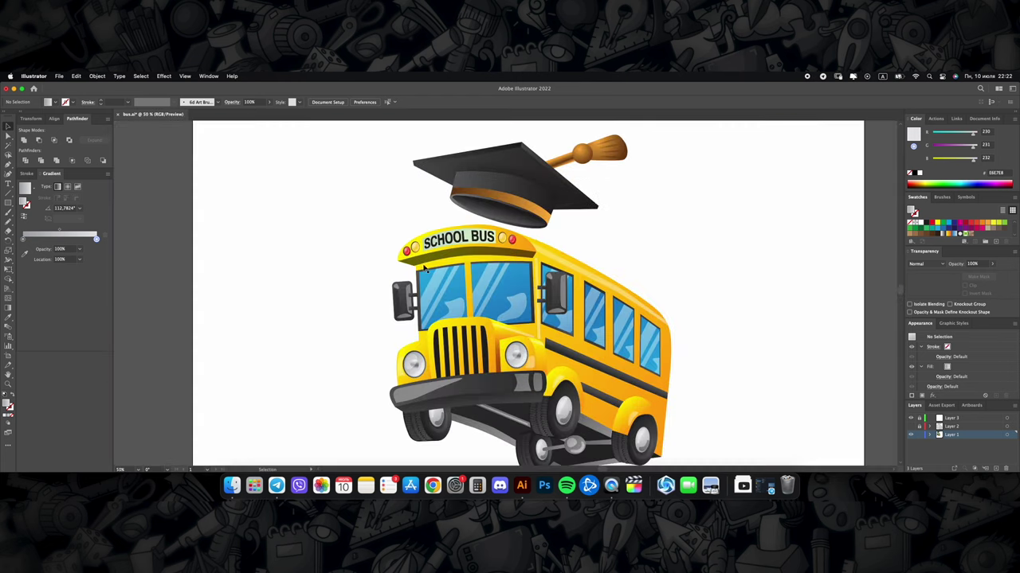
{"action": "scroll", "coordinate": [438, 269], "scroll_direction": "down", "scroll_amount": 1}
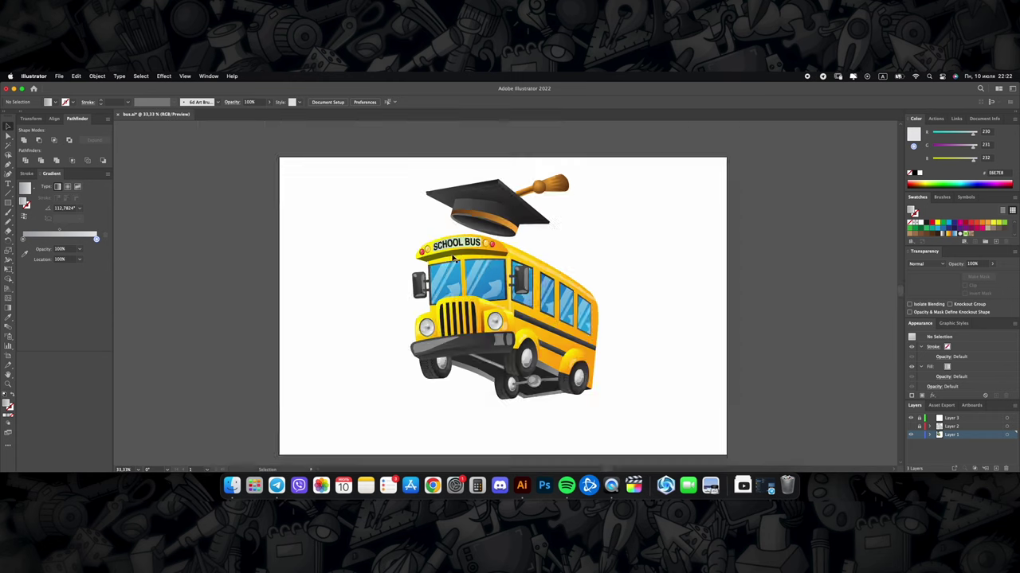
{"action": "scroll", "coordinate": [454, 267], "scroll_direction": "up", "scroll_amount": 2}
{"action": "scroll", "coordinate": [470, 266], "scroll_direction": "down", "scroll_amount": 2}
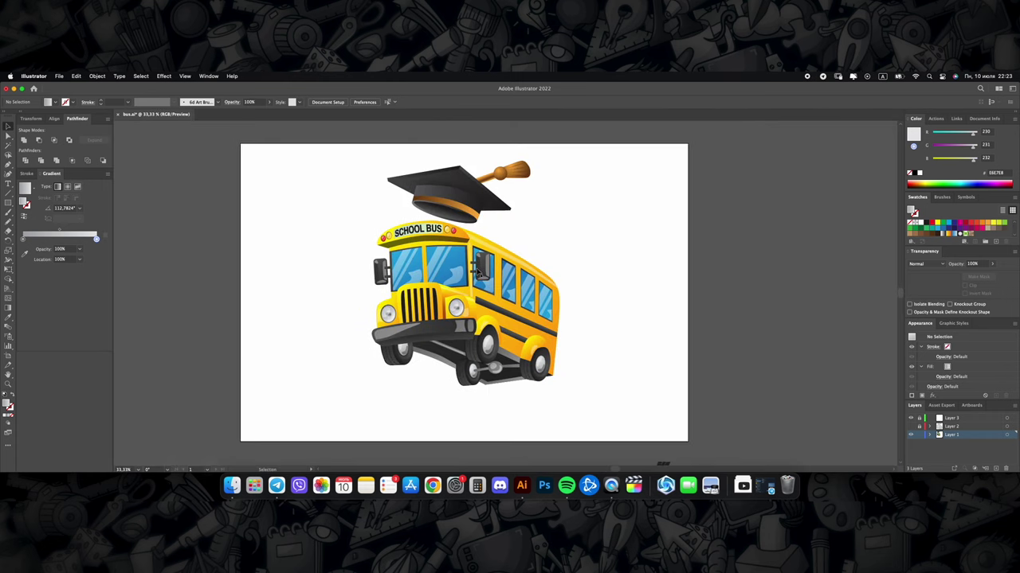
{"action": "scroll", "coordinate": [439, 305], "scroll_direction": "up", "scroll_amount": 1}
{"action": "scroll", "coordinate": [510, 307], "scroll_direction": "right", "scroll_amount": 2}
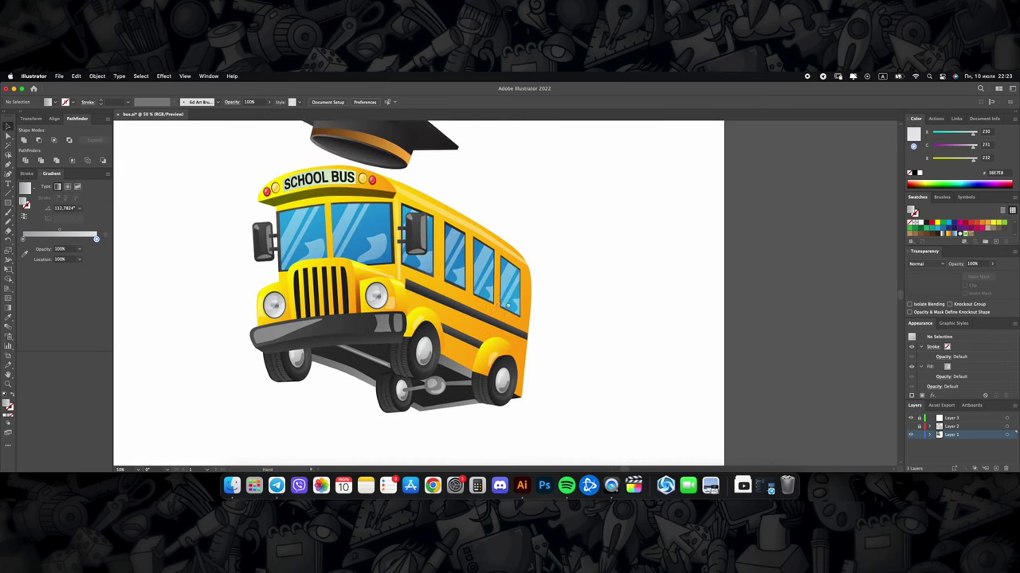
Step: Draw an ellipse with a reversed radial gradient, dark navy centre, Multiply blend, about 62% opacity
{"action": "left_click_drag", "start_coordinate": [604, 326], "coordinate": [634, 368]}
{"action": "left_click", "coordinate": [24, 187]}
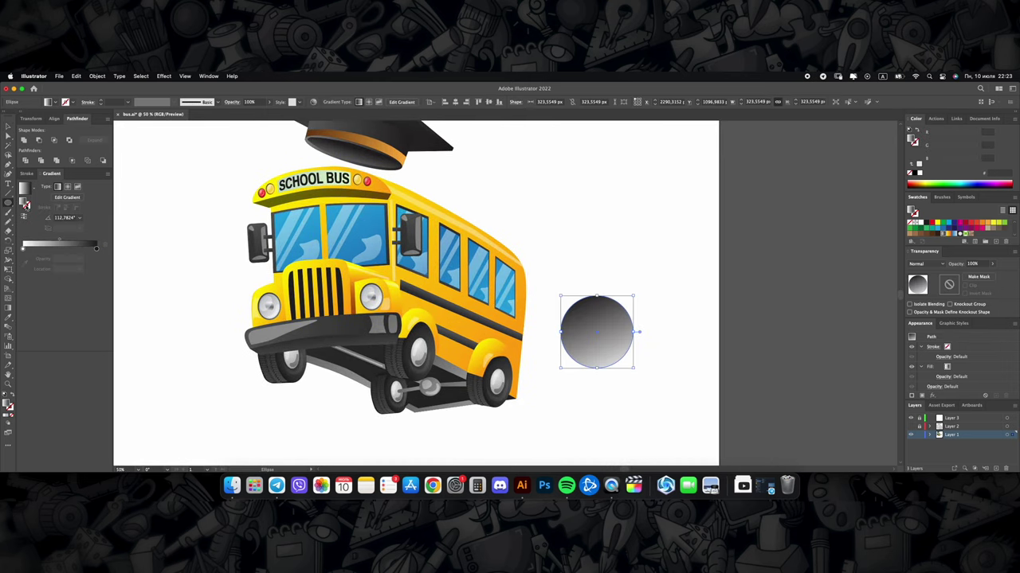
{"action": "left_click", "coordinate": [66, 186]}
{"action": "left_click", "coordinate": [23, 250]}
{"action": "double_click", "coordinate": [22, 249]}
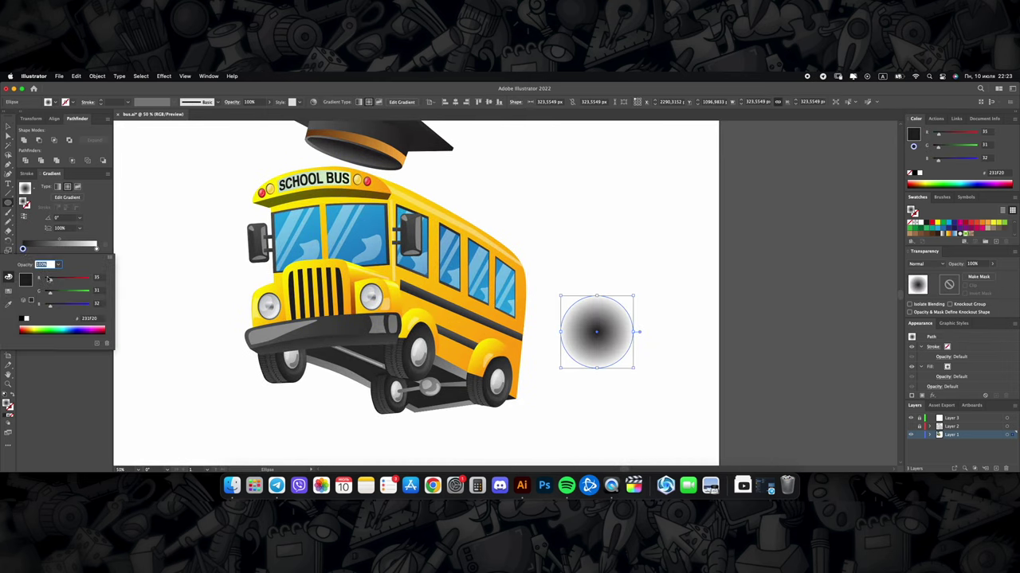
{"action": "left_click_drag", "start_coordinate": [36, 307], "coordinate": [40, 309]}
{"action": "key", "text": "Escape"}
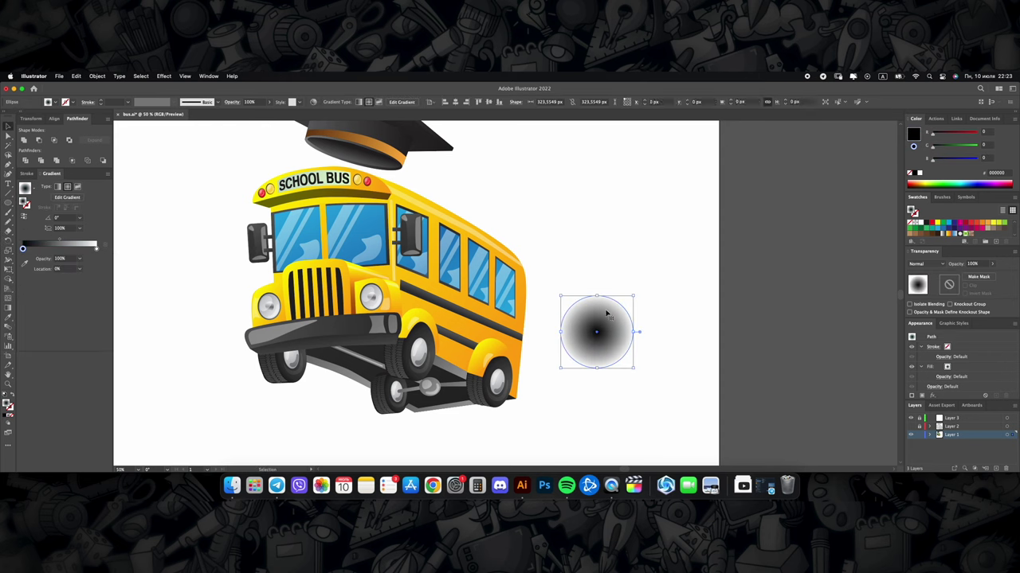
{"action": "left_click", "coordinate": [924, 264]}
{"action": "left_click", "coordinate": [924, 283]}
{"action": "left_click_drag", "start_coordinate": [991, 275], "coordinate": [978, 276]}
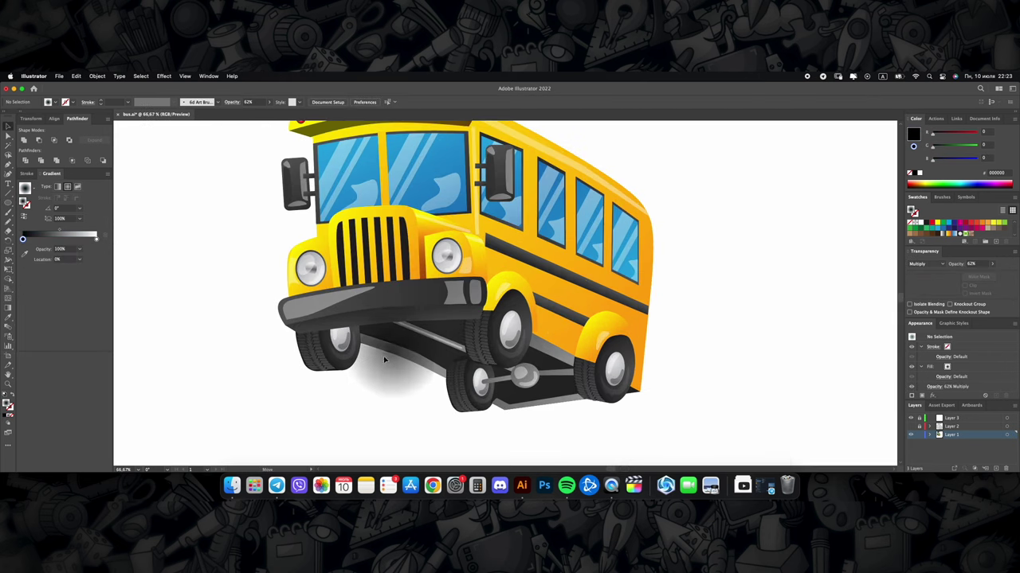
Step: Move the shadow ellipse beneath the bus and flatten it into a wide oval
{"action": "left_click", "coordinate": [384, 360]}
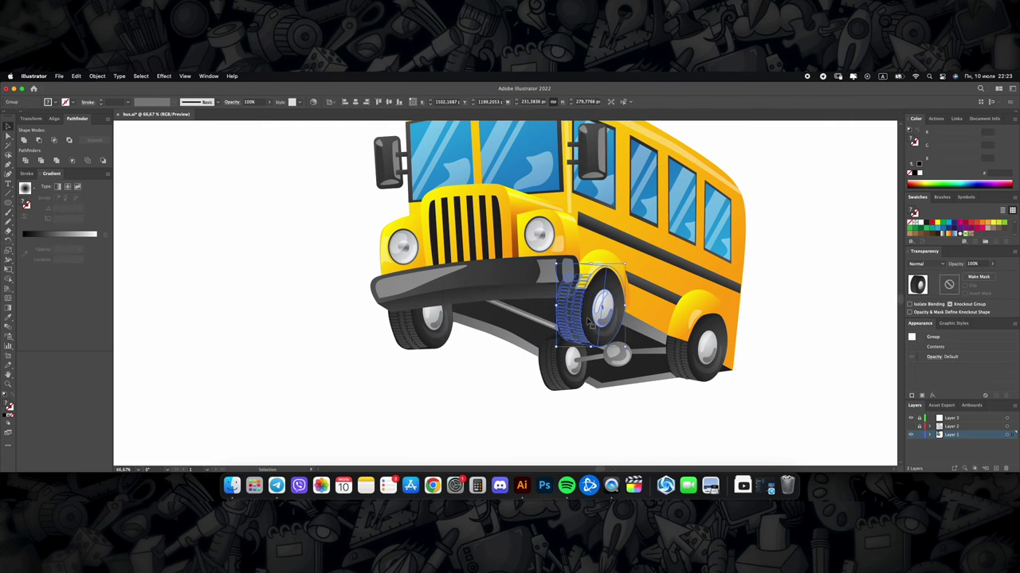
{"action": "mouse_move", "coordinate": [595, 338]}
{"action": "left_mouse_down"}
{"action": "mouse_move", "coordinate": [615, 351]}
{"action": "mouse_move", "coordinate": [632, 329]}
{"action": "left_mouse_up"}
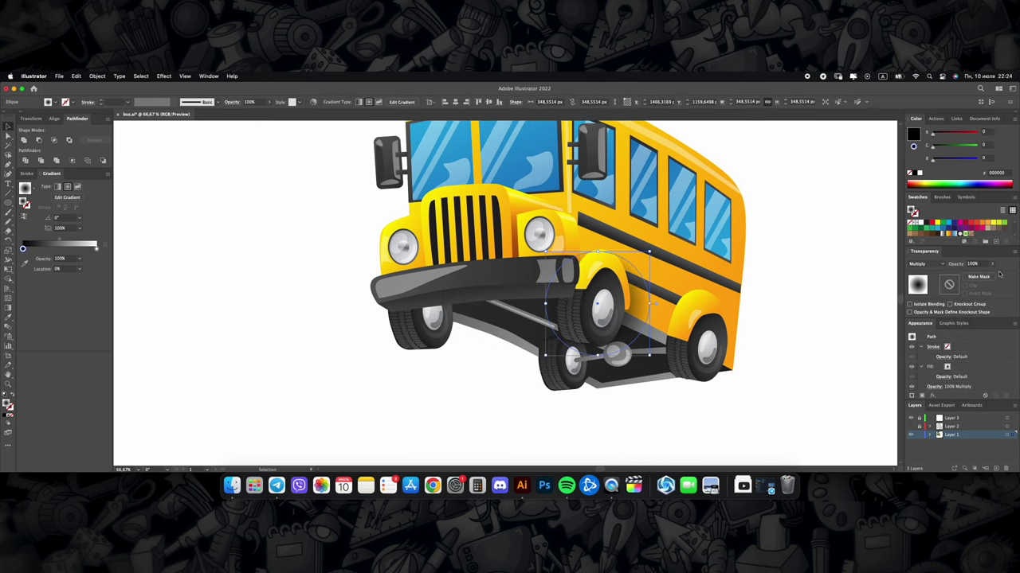
{"action": "left_click_drag", "start_coordinate": [631, 331], "coordinate": [719, 361]}
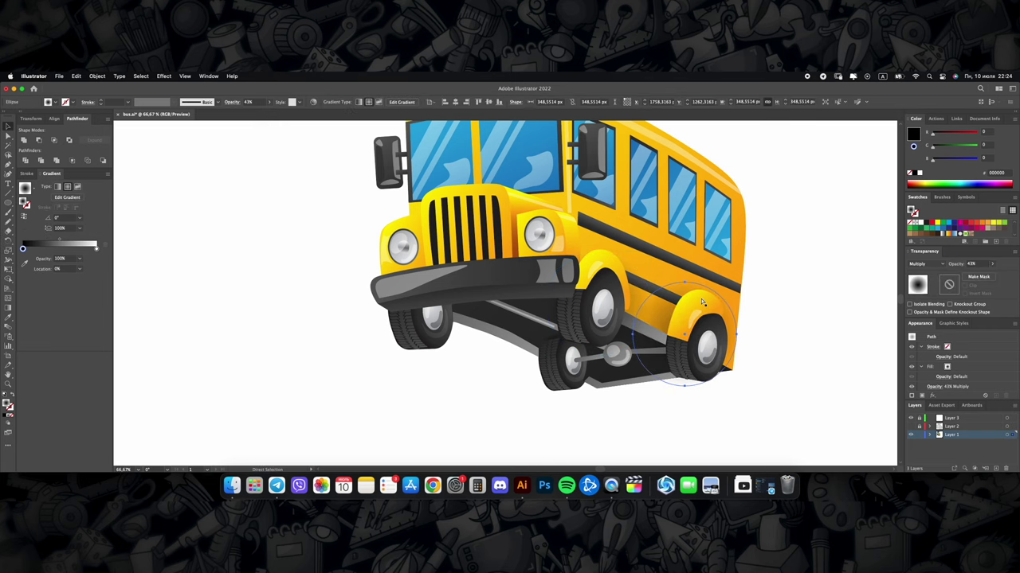
{"action": "scroll", "coordinate": [704, 283], "scroll_direction": "down", "scroll_amount": 2}
{"action": "scroll", "coordinate": [704, 283], "scroll_direction": "up", "scroll_amount": 2}
{"action": "left_click", "coordinate": [667, 331]}
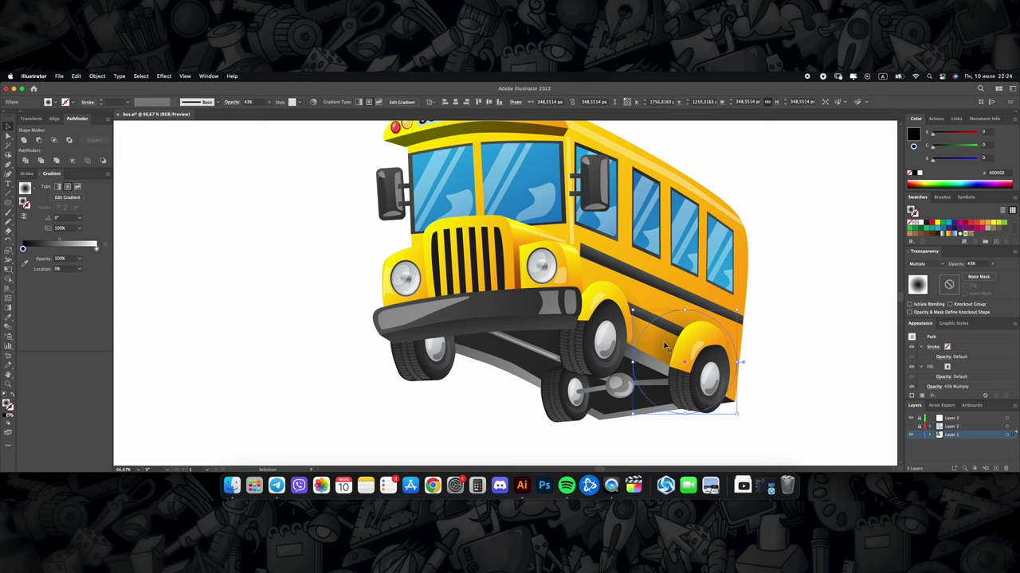
{"action": "left_click_drag", "start_coordinate": [666, 344], "coordinate": [450, 392]}
{"action": "mouse_move", "coordinate": [470, 356]}
{"action": "left_mouse_down"}
{"action": "mouse_move", "coordinate": [470, 428]}
{"action": "mouse_move", "coordinate": [540, 436]}
{"action": "mouse_move", "coordinate": [496, 302]}
{"action": "mouse_move", "coordinate": [534, 309]}
{"action": "left_mouse_up"}
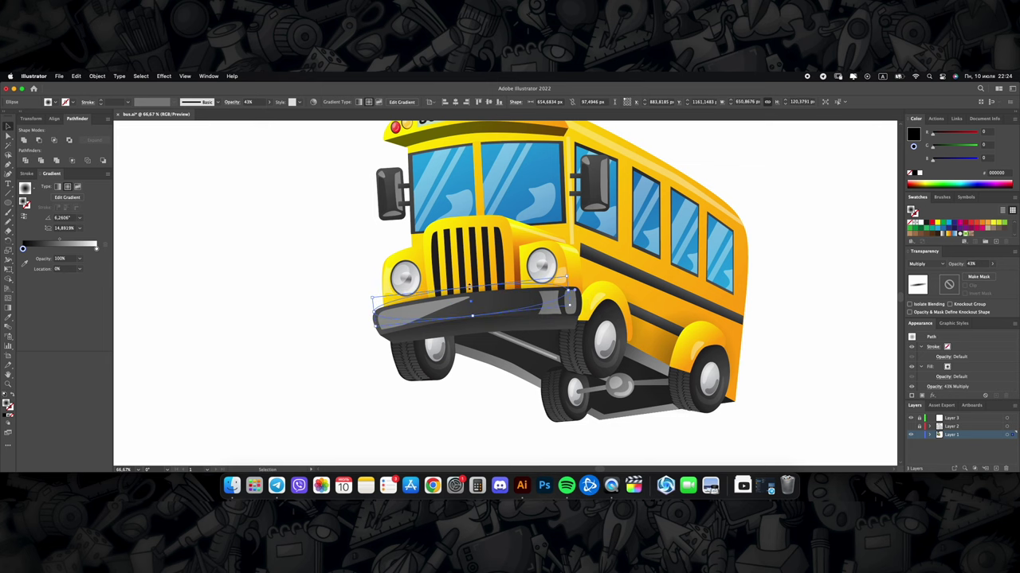
Step: Stretch the bumper shadow, then reshape a shadow band under the SCHOOL BUS sign
{"action": "left_click_drag", "start_coordinate": [470, 288], "coordinate": [483, 282]}
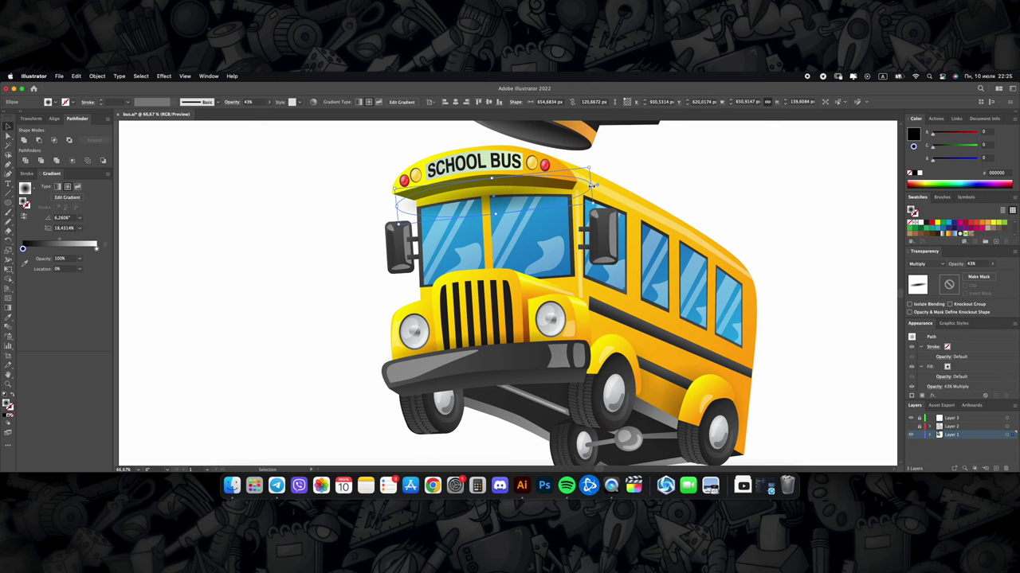
{"action": "left_click_drag", "start_coordinate": [485, 200], "coordinate": [491, 188]}
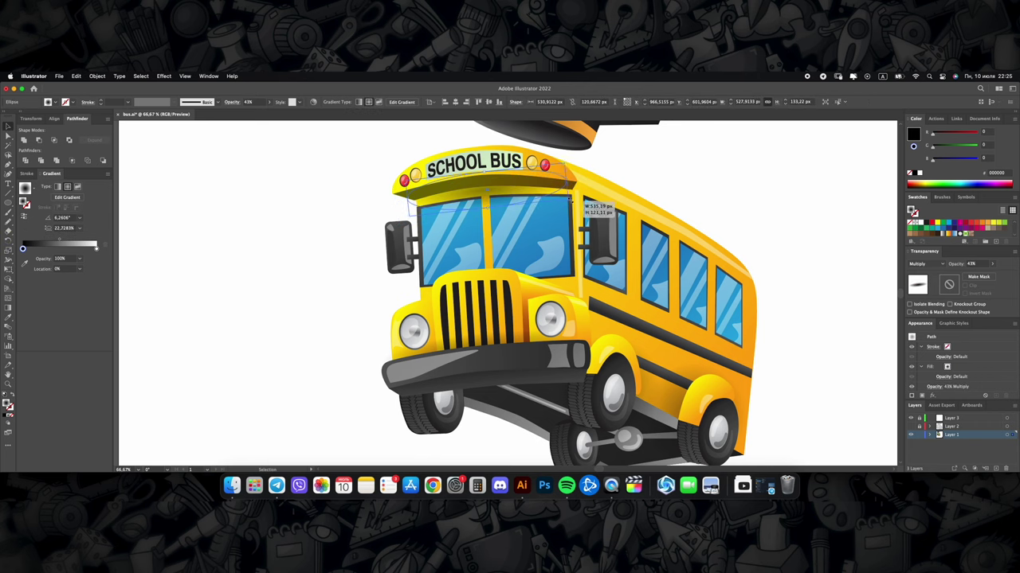
{"action": "left_click_drag", "start_coordinate": [572, 201], "coordinate": [573, 202]}
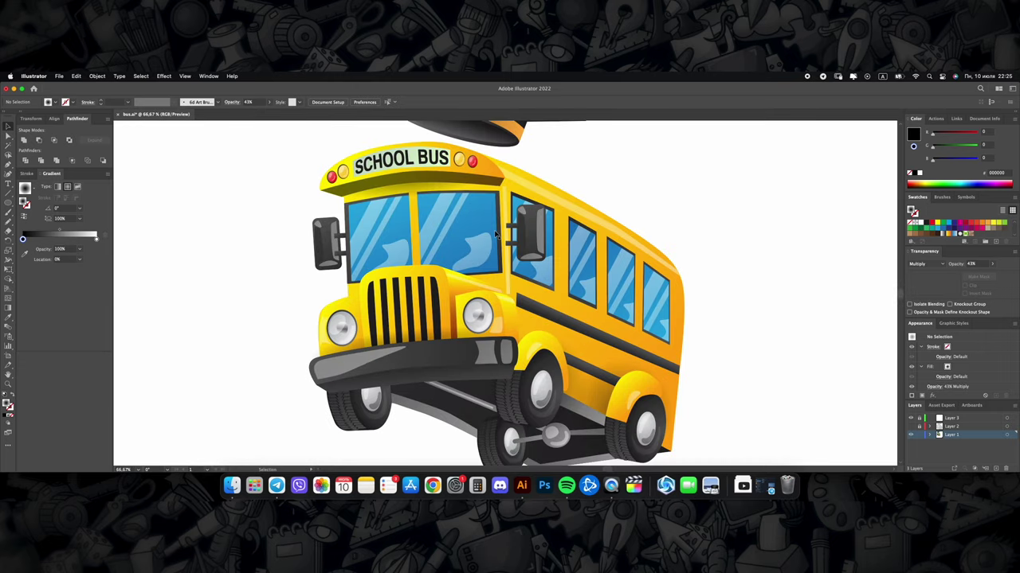
{"action": "scroll", "coordinate": [495, 233], "scroll_direction": "down", "scroll_amount": 3}
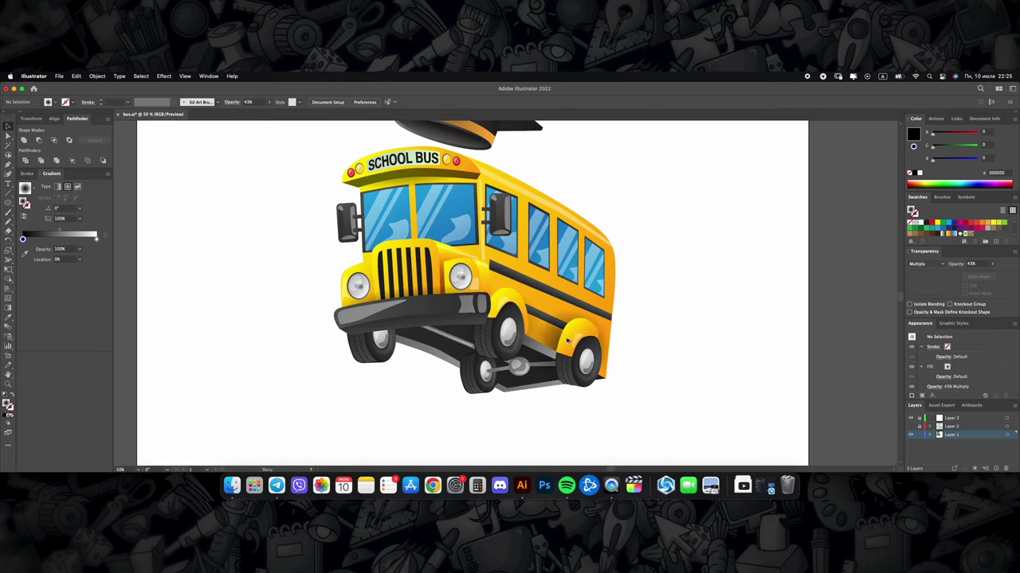
Step: Draw a circle with Screen blending and a reversed white-to-black radial gradient
{"action": "left_click_drag", "start_coordinate": [650, 309], "coordinate": [730, 387]}
{"action": "key", "text": "slash"}
{"action": "left_click", "coordinate": [928, 264]}
{"action": "left_click", "coordinate": [928, 338]}
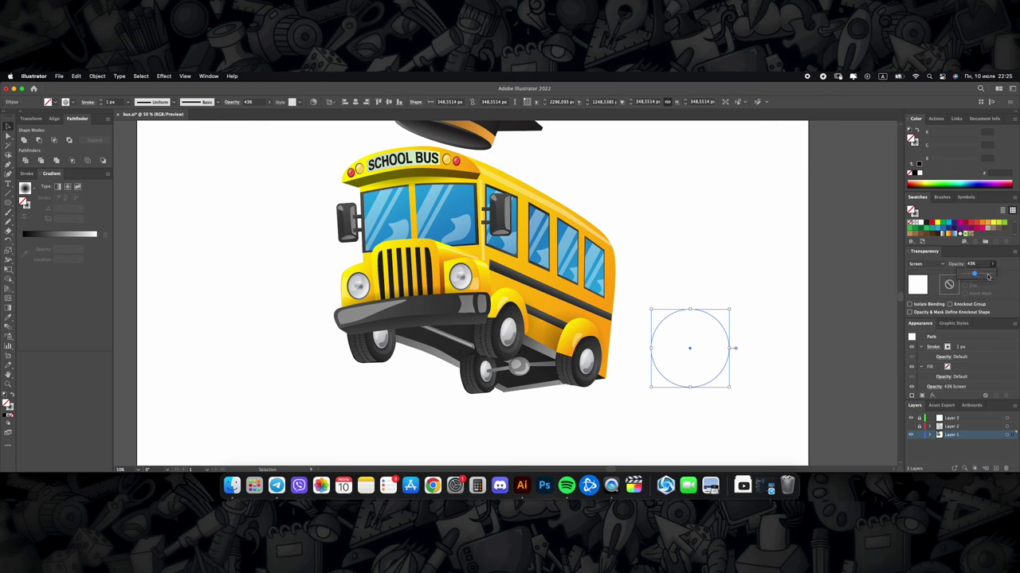
{"action": "left_click_drag", "start_coordinate": [689, 348], "coordinate": [560, 330]}
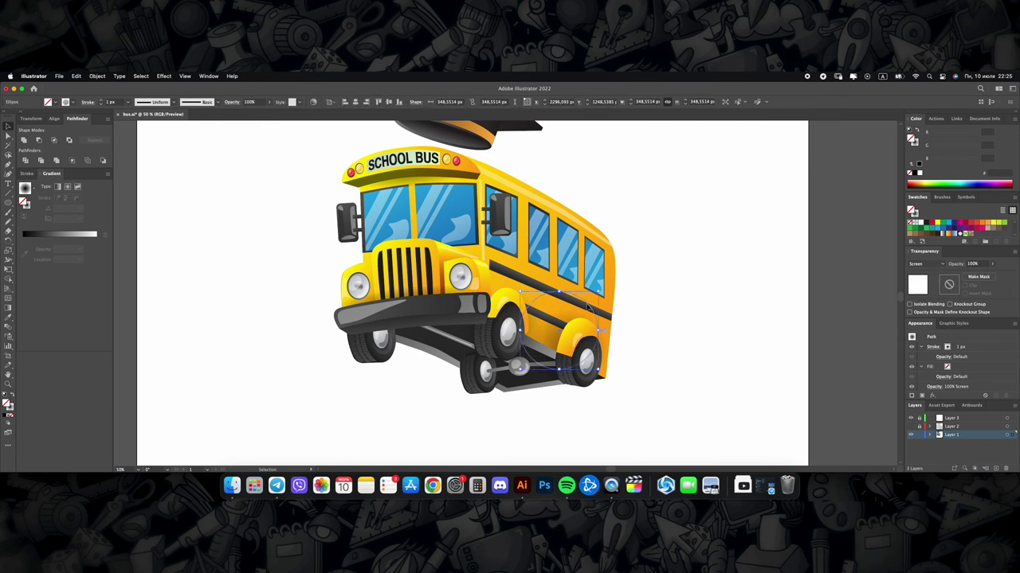
{"action": "left_click", "coordinate": [12, 397]}
{"action": "left_click", "coordinate": [25, 217]}
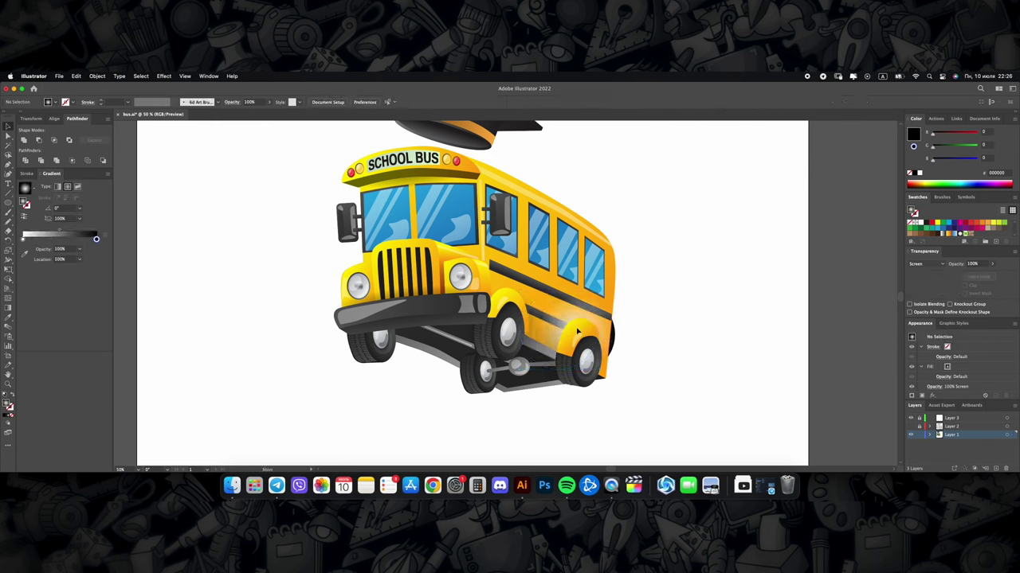
Step: Place the glow on the front wheel and headlight at about 29% opacity, copying it to the left headlight
{"action": "left_click_drag", "start_coordinate": [546, 340], "coordinate": [504, 336]}
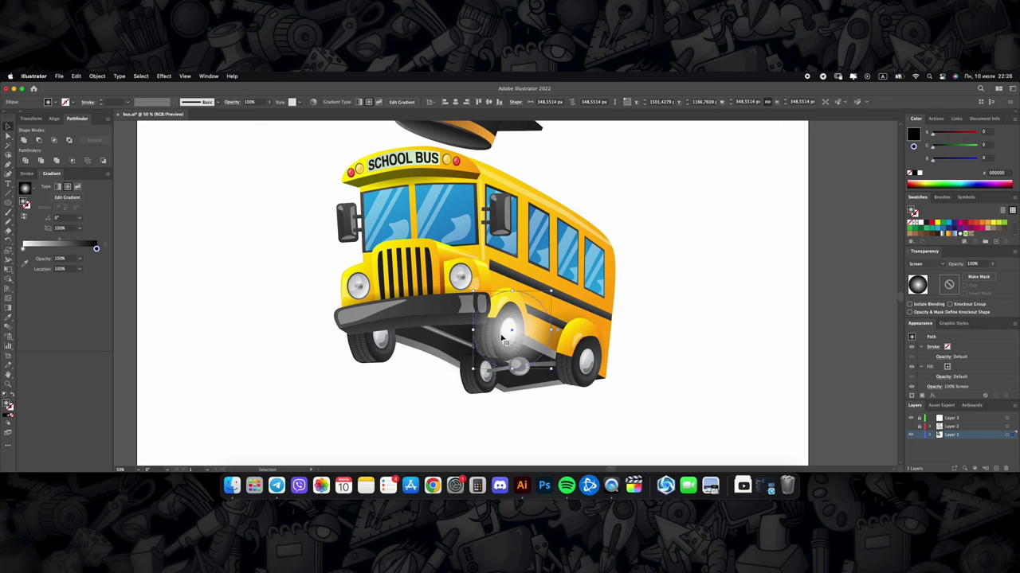
{"action": "key", "text": "super+1"}
{"action": "key", "text": "super+minus"}
{"action": "left_click", "coordinate": [992, 263]}
{"action": "left_click_drag", "start_coordinate": [992, 274], "coordinate": [968, 275]}
{"action": "left_click", "coordinate": [626, 355]}
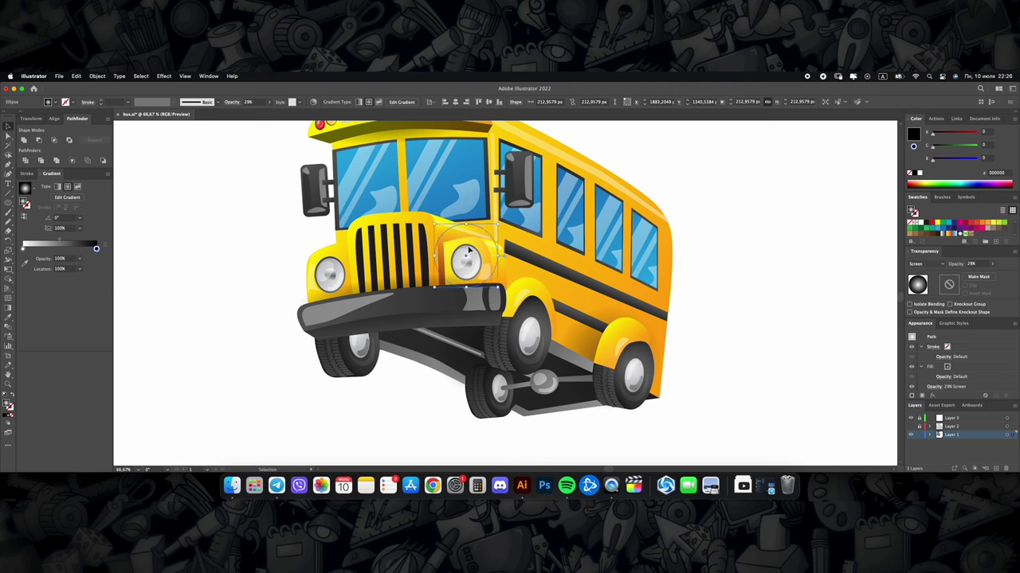
{"action": "left_click", "coordinate": [992, 263]}
{"action": "left_click", "coordinate": [990, 275]}
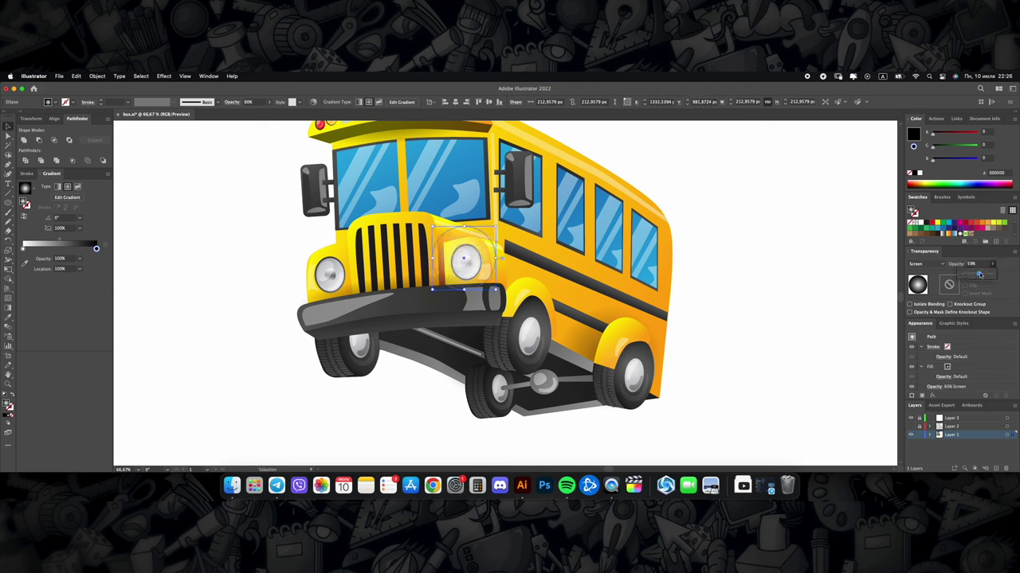
{"action": "left_click_drag", "start_coordinate": [476, 237], "coordinate": [338, 249]}
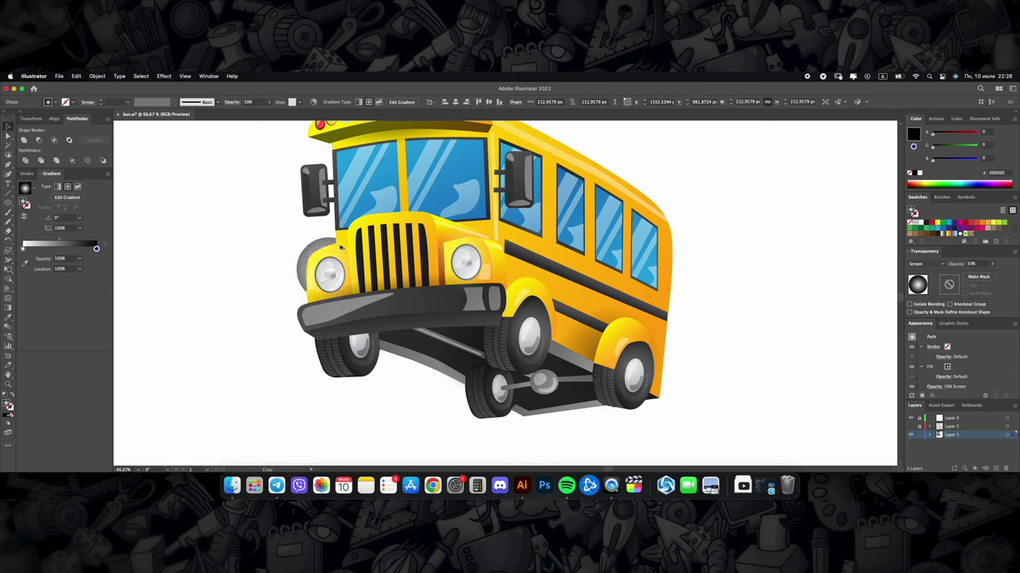
Step: Draw a rectangle covering the whole artboard
{"action": "key", "text": "ctrl+0"}
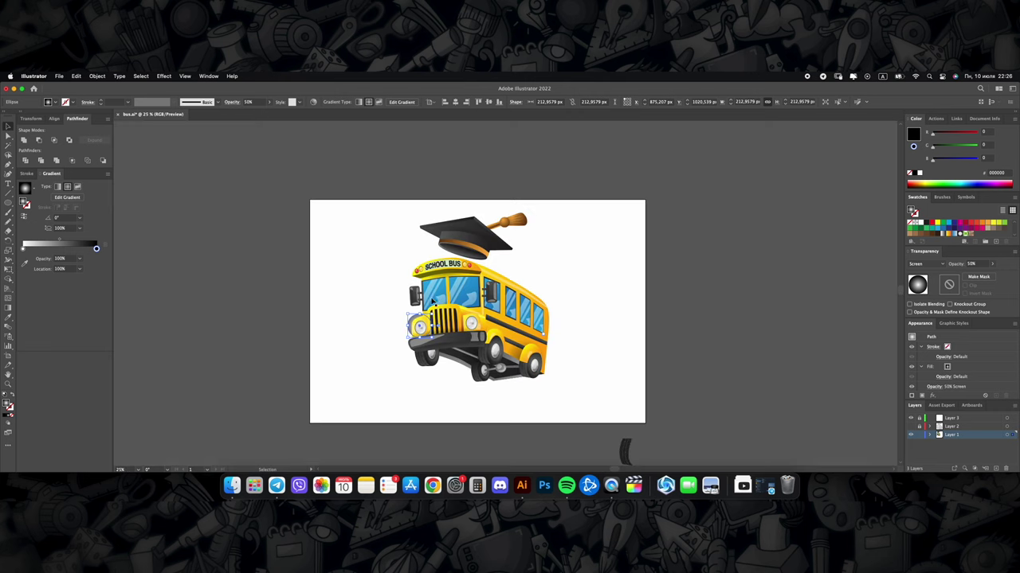
{"action": "key", "text": "m"}
{"action": "left_click_drag", "start_coordinate": [310, 200], "coordinate": [645, 423]}
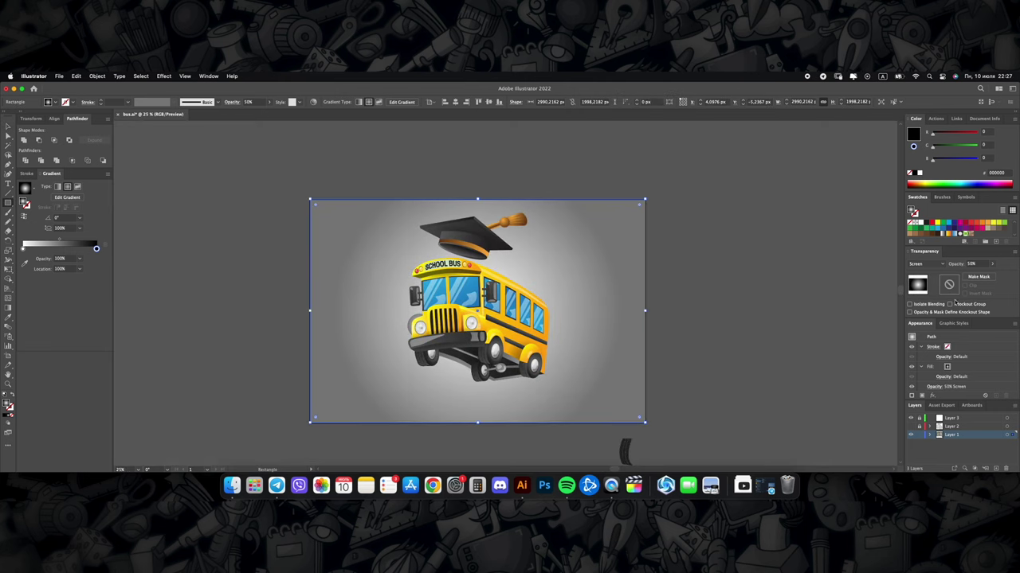
Step: Make the background rectangle flat light grey, Normal blend, 100% opacity
{"action": "left_click", "coordinate": [967, 229]}
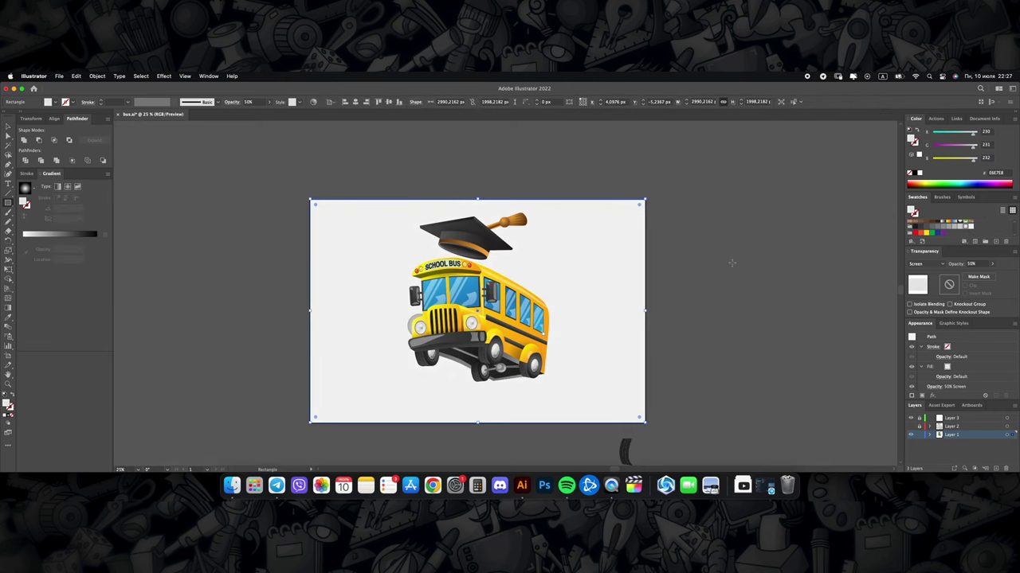
{"action": "left_click", "coordinate": [928, 264]}
{"action": "left_click", "coordinate": [924, 267]}
{"action": "left_click", "coordinate": [991, 264]}
{"action": "left_click_drag", "start_coordinate": [973, 274], "coordinate": [1005, 276]}
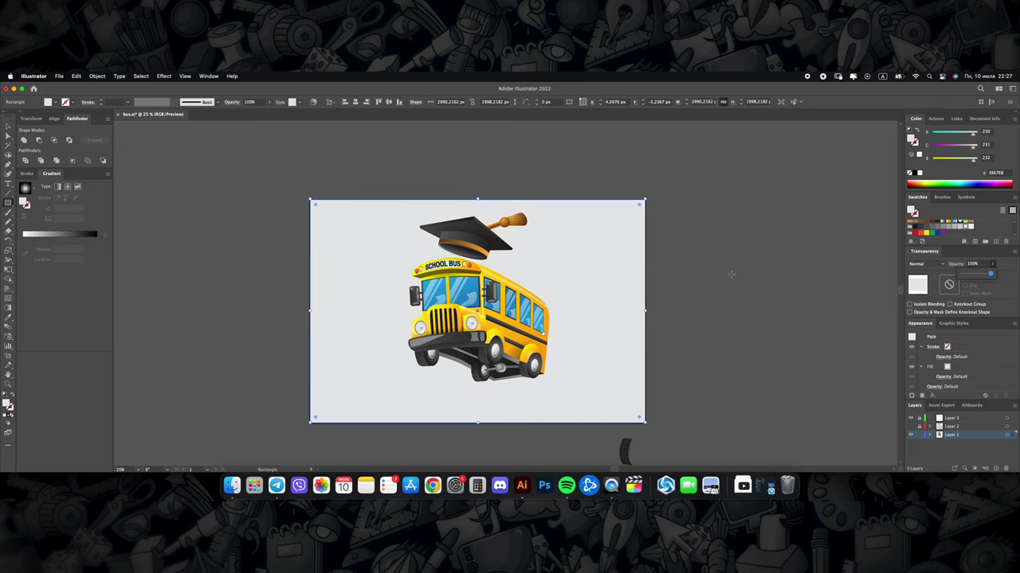
{"action": "scroll", "coordinate": [449, 297], "scroll_direction": "up", "scroll_amount": 3}
{"action": "scroll", "coordinate": [483, 315], "scroll_direction": "down", "scroll_amount": 3}
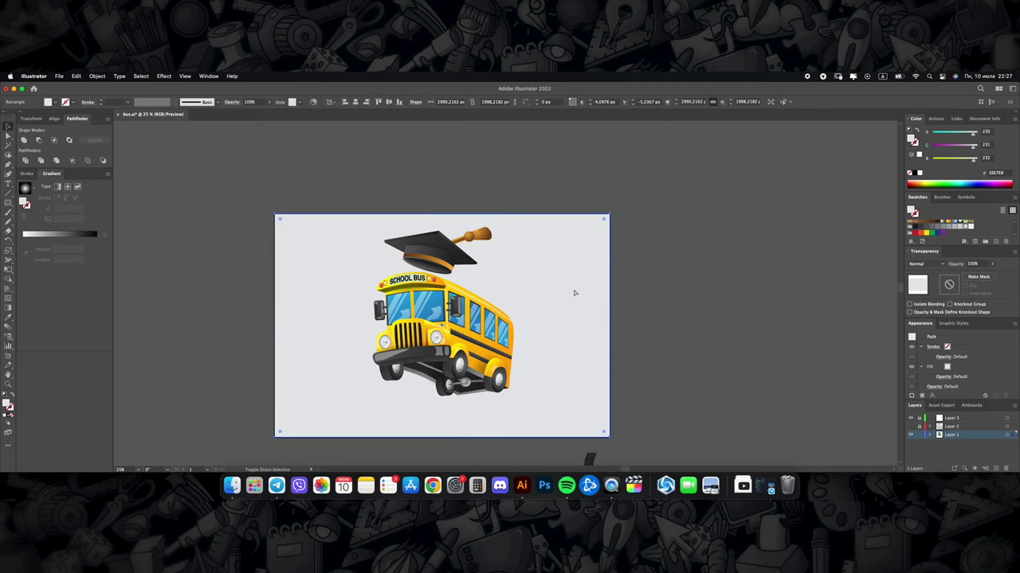
{"action": "key", "text": "super+shift+a"}
{"action": "scroll", "coordinate": [374, 303], "scroll_direction": "up", "scroll_amount": 3}
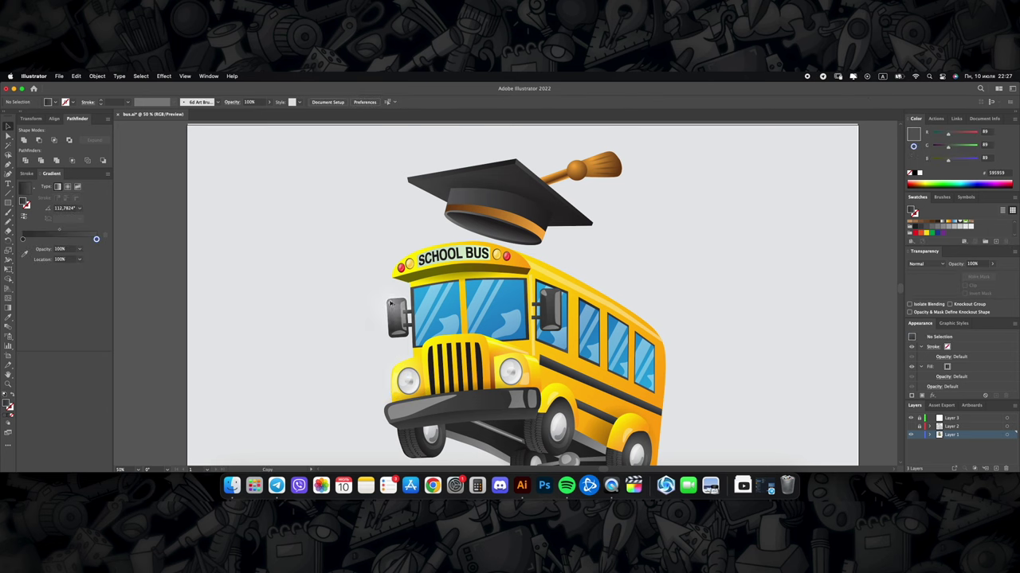
Step: Move the windshield highlight ellipse onto the side windows
{"action": "left_click", "coordinate": [391, 304]}
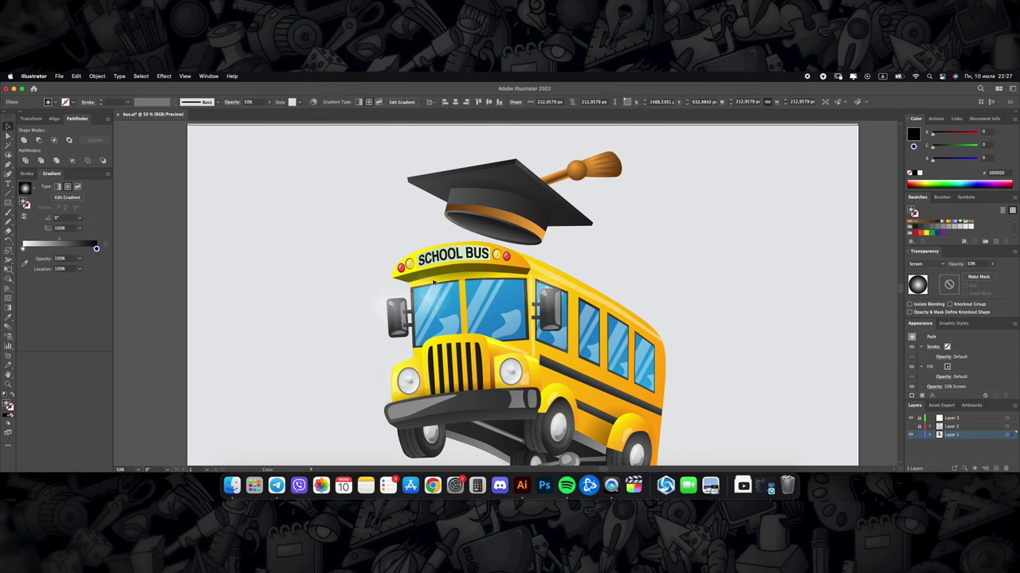
{"action": "left_click_drag", "start_coordinate": [434, 282], "coordinate": [605, 342]}
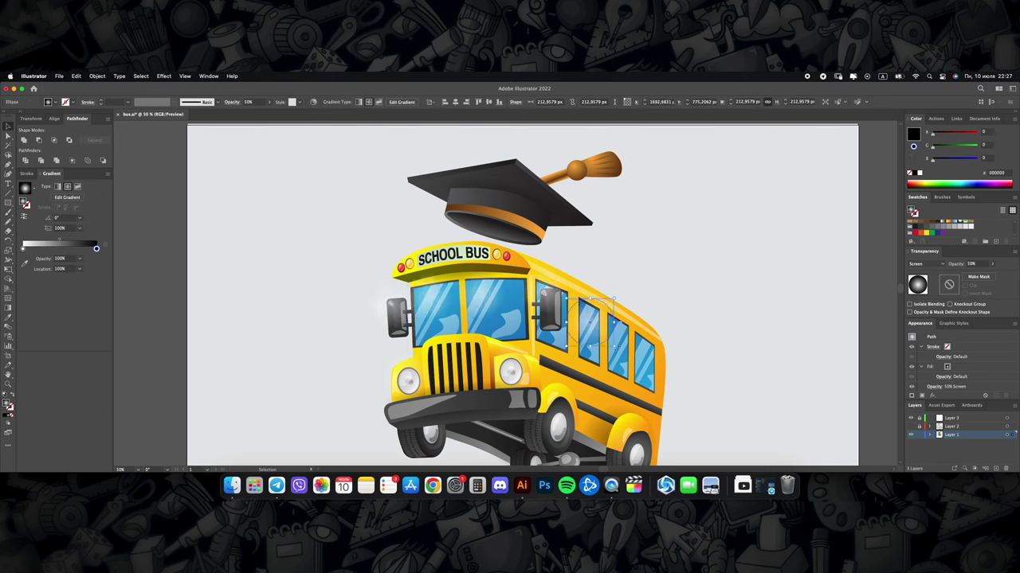
{"action": "key", "text": "super+shift+a"}
{"action": "scroll", "coordinate": [554, 283], "scroll_direction": "down", "scroll_amount": 1}
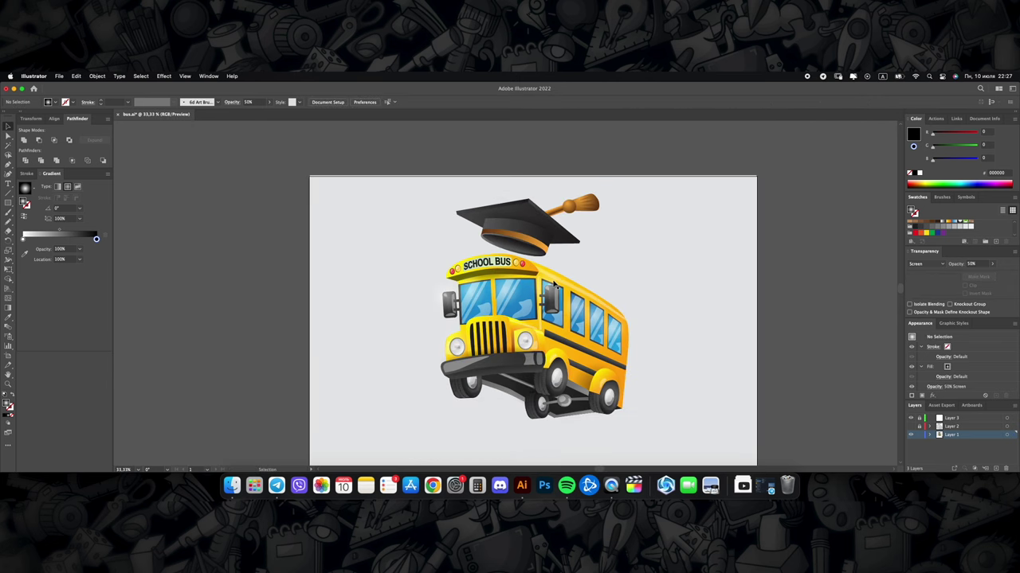
{"action": "scroll", "coordinate": [604, 268], "scroll_direction": "down", "scroll_amount": 1}
{"action": "scroll", "coordinate": [602, 268], "scroll_direction": "up", "scroll_amount": 1}
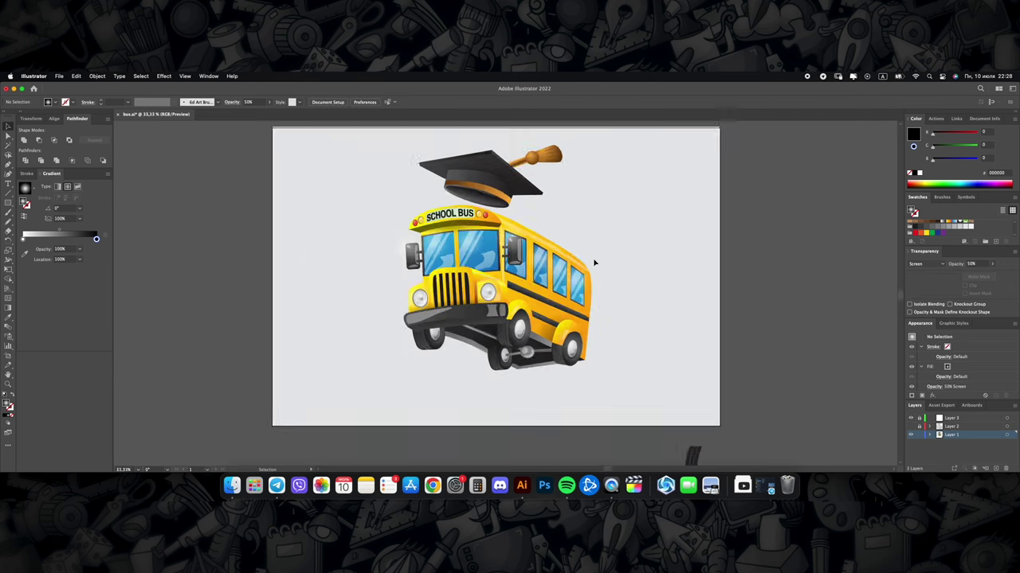
{"action": "scroll", "coordinate": [602, 268], "scroll_direction": "up", "scroll_amount": 1}
Step: Draw a new highlight ellipse rotated about -27° across the bus roof
{"action": "mouse_move", "coordinate": [537, 251]}
{"action": "left_mouse_down"}
{"action": "mouse_move", "coordinate": [693, 221]}
{"action": "mouse_move", "coordinate": [690, 255]}
{"action": "left_mouse_up"}
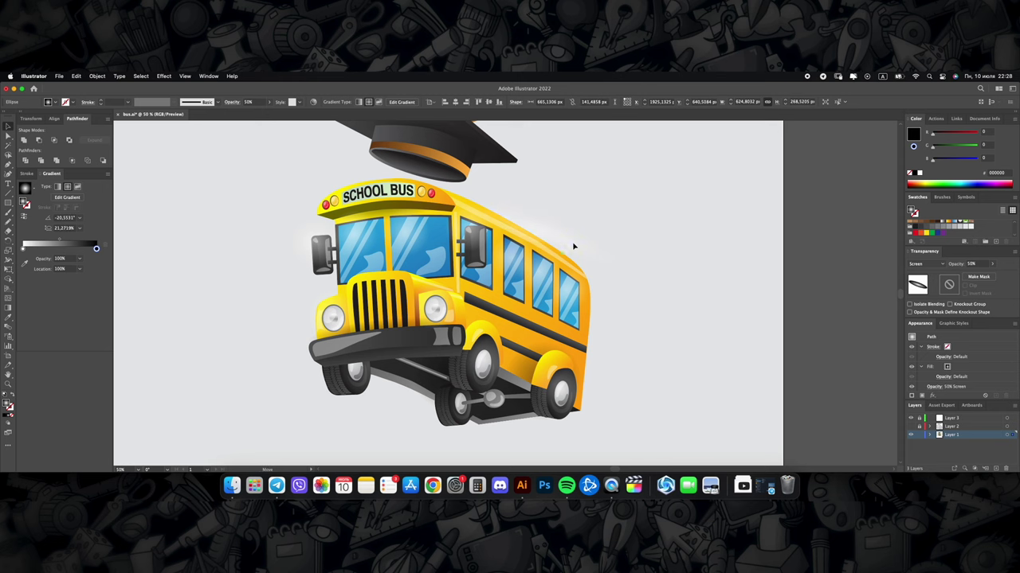
{"action": "left_click_drag", "start_coordinate": [612, 239], "coordinate": [515, 233]}
{"action": "left_click", "coordinate": [699, 236]}
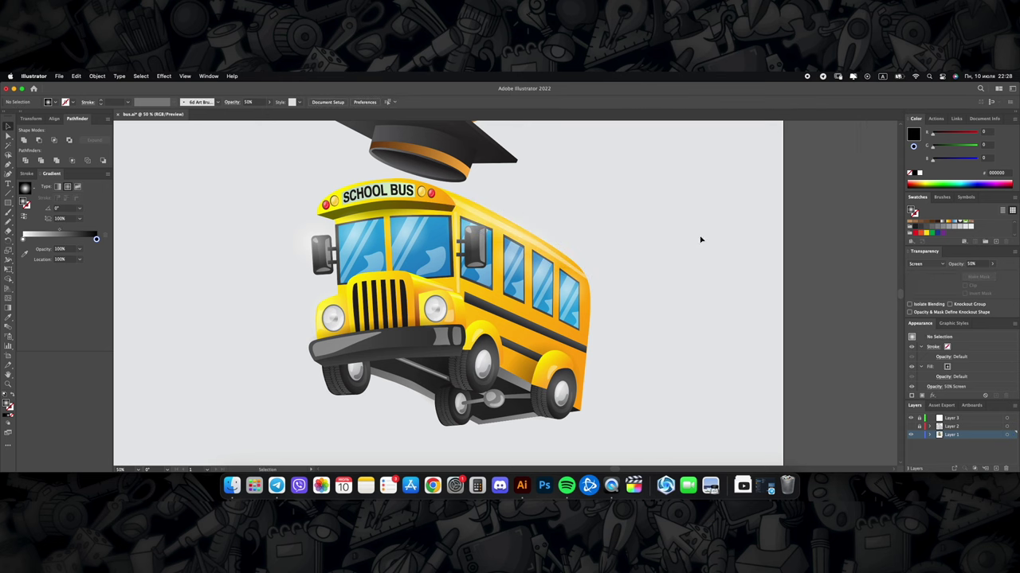
{"action": "scroll", "coordinate": [539, 335], "scroll_direction": "down", "scroll_amount": 2}
{"action": "scroll", "coordinate": [481, 359], "scroll_direction": "up", "scroll_amount": 2}
{"action": "left_click", "coordinate": [472, 365]}
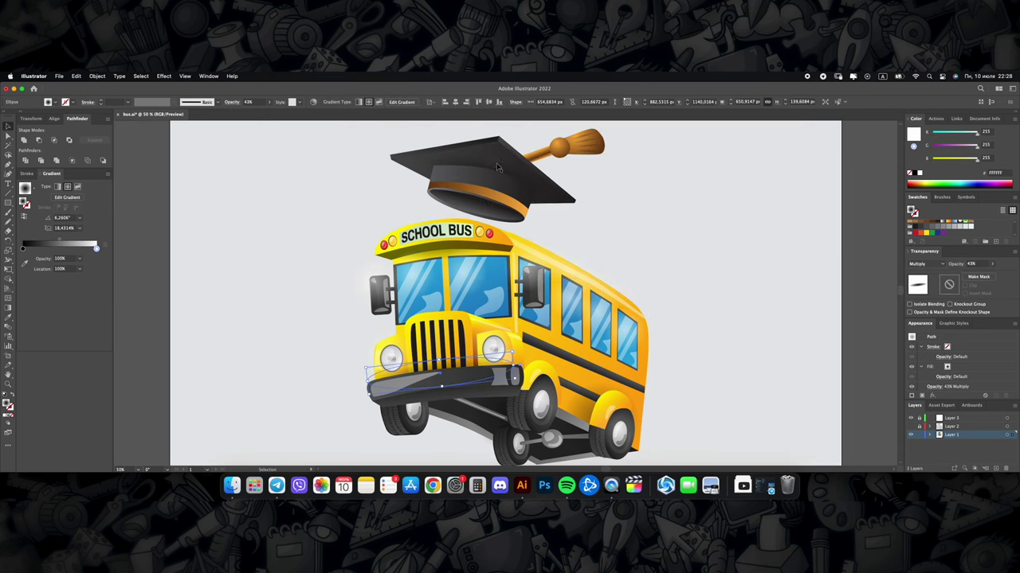
{"action": "key", "text": "ctrl+shift+a"}
{"action": "scroll", "coordinate": [571, 239], "scroll_direction": "down", "scroll_amount": 3}
{"action": "scroll", "coordinate": [571, 238], "scroll_direction": "up", "scroll_amount": 2}
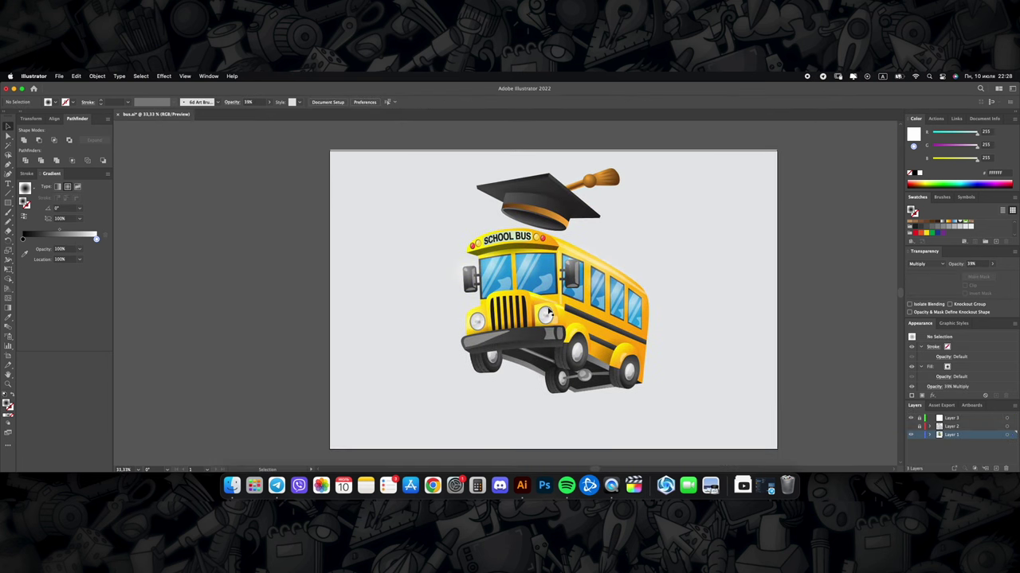
{"action": "scroll", "coordinate": [537, 207], "scroll_direction": "up", "scroll_amount": 3}
Step: Pen a highlight shape from the cap's edge down to the orange band
{"action": "scroll", "coordinate": [537, 206], "scroll_direction": "up", "scroll_amount": 2}
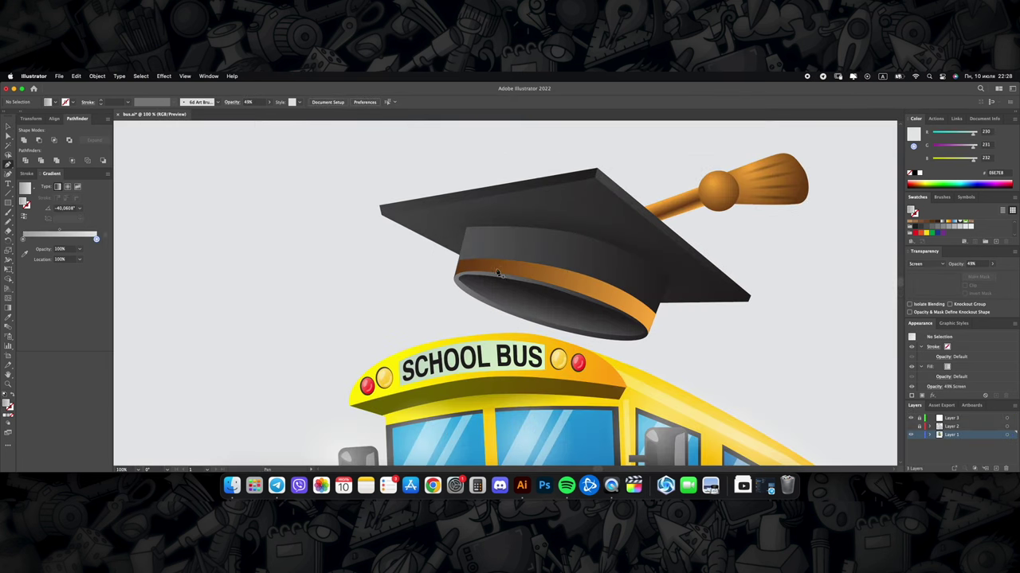
{"action": "left_click", "coordinate": [497, 234]}
{"action": "left_click", "coordinate": [499, 231]}
{"action": "left_click", "coordinate": [467, 197]}
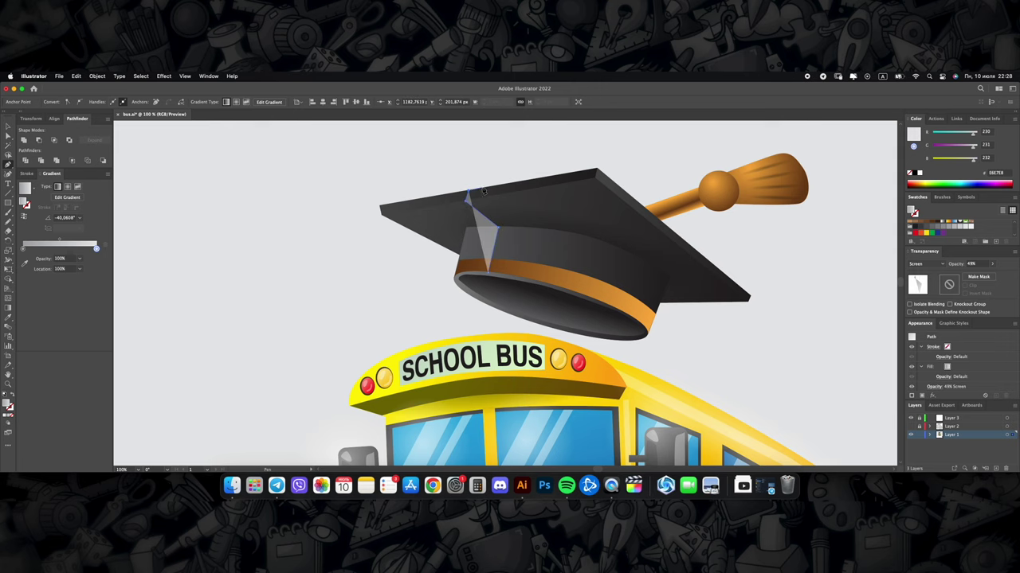
{"action": "left_click", "coordinate": [479, 189]}
{"action": "left_click", "coordinate": [511, 229]}
{"action": "left_click", "coordinate": [495, 274]}
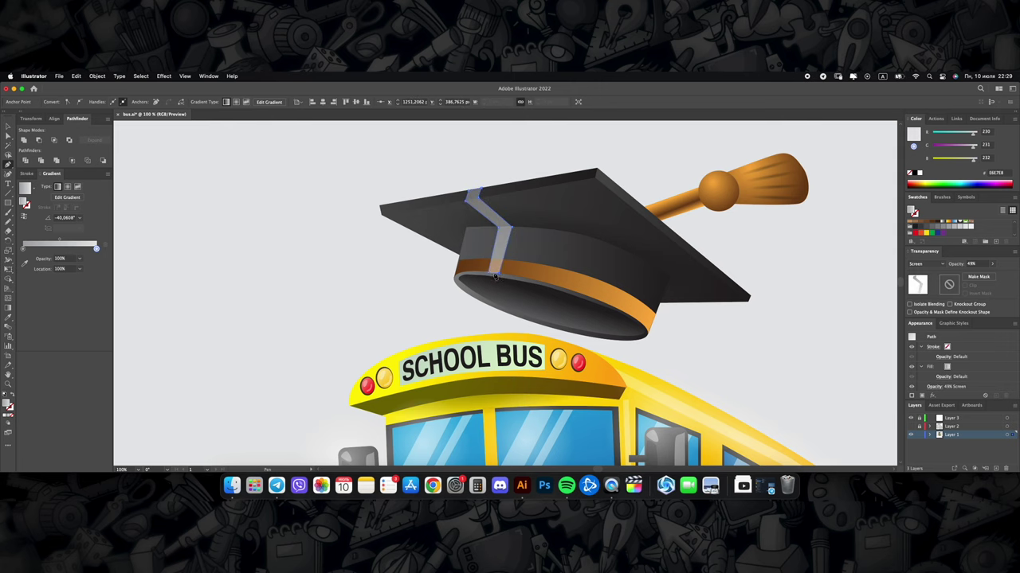
{"action": "key", "text": "super+minus"}
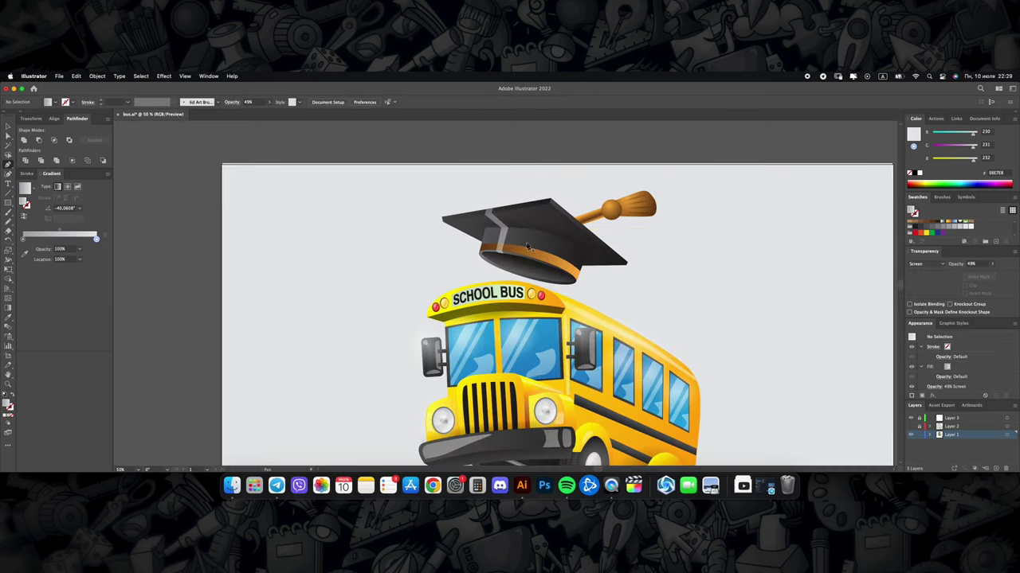
Step: Lower the cap highlight to 9% opacity and nudge it slightly up and left
{"action": "left_click", "coordinate": [992, 264]}
{"action": "left_click_drag", "start_coordinate": [978, 274], "coordinate": [965, 275]}
{"action": "left_click", "coordinate": [682, 228]}
{"action": "key", "text": "super+1"}
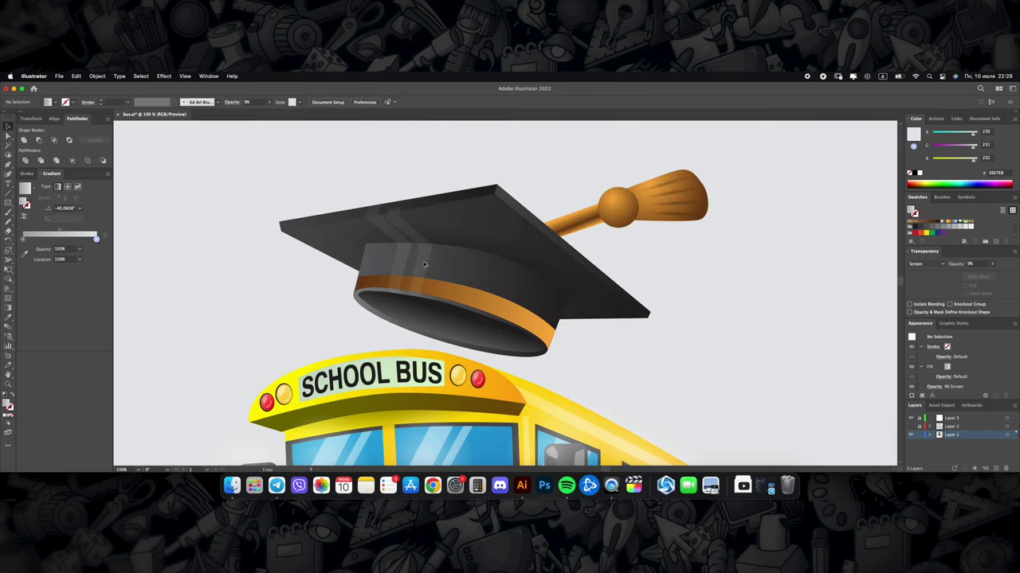
{"action": "left_click_drag", "start_coordinate": [422, 261], "coordinate": [414, 256]}
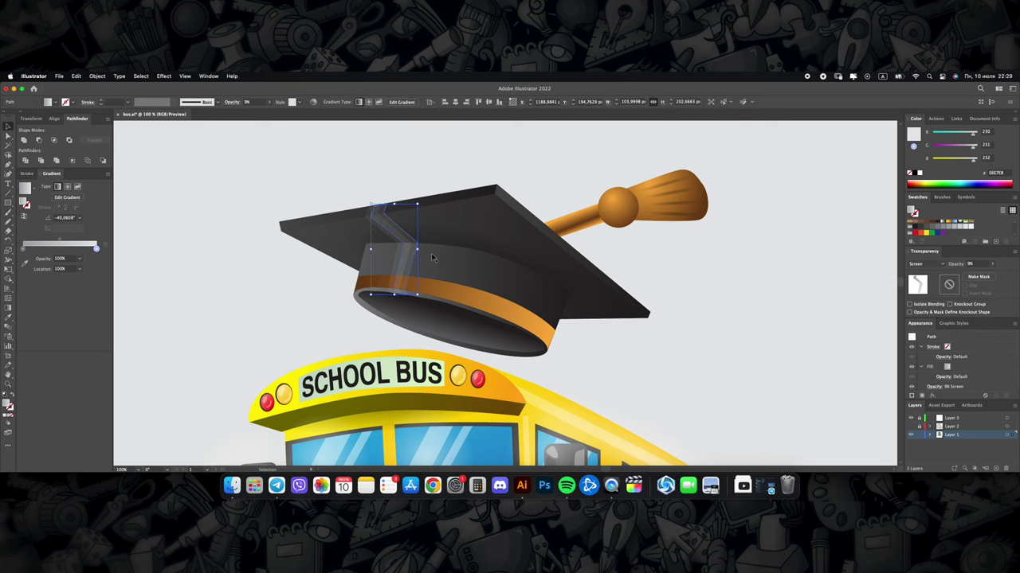
{"action": "key", "text": "super+minus"}
{"action": "key", "text": "super+minus"}
{"action": "key", "text": "super+minus"}
{"action": "scroll", "coordinate": [507, 255], "scroll_direction": "up", "scroll_amount": 10}
{"action": "left_click", "coordinate": [480, 350]}
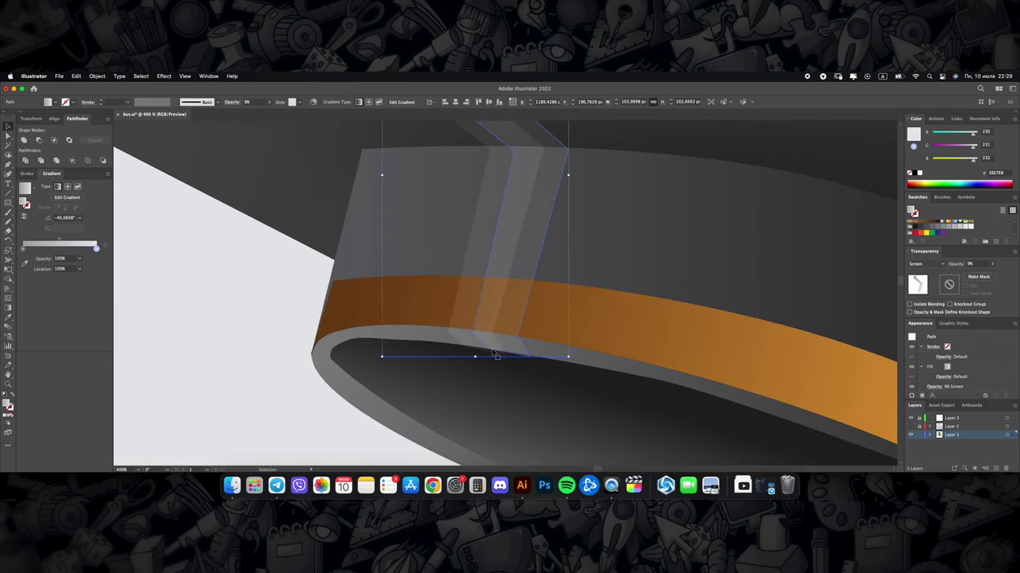
{"action": "scroll", "coordinate": [480, 349], "scroll_direction": "down", "scroll_amount": 6}
{"action": "scroll", "coordinate": [480, 349], "scroll_direction": "up", "scroll_amount": 4}
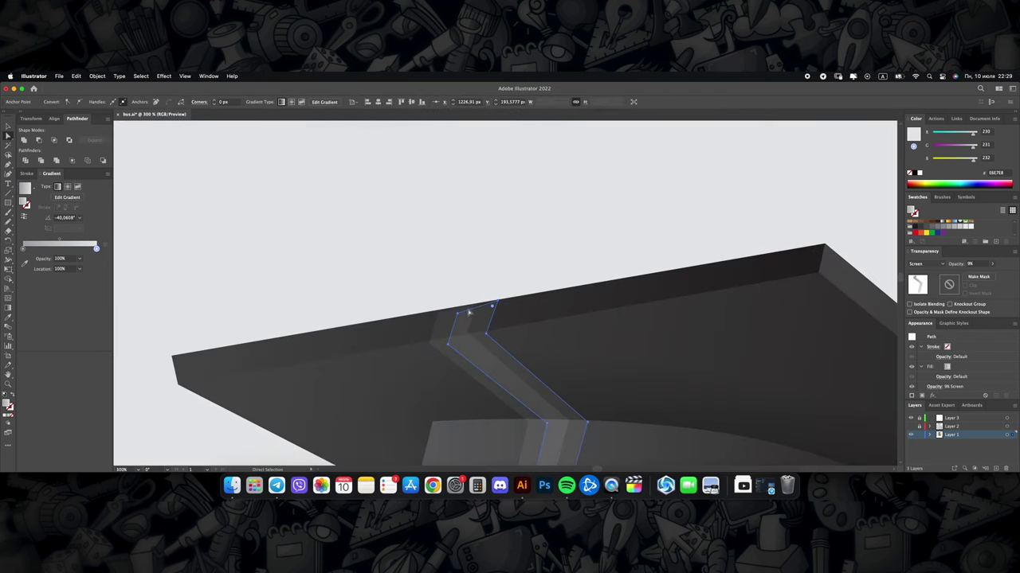
{"action": "key", "text": "super+shift+a"}
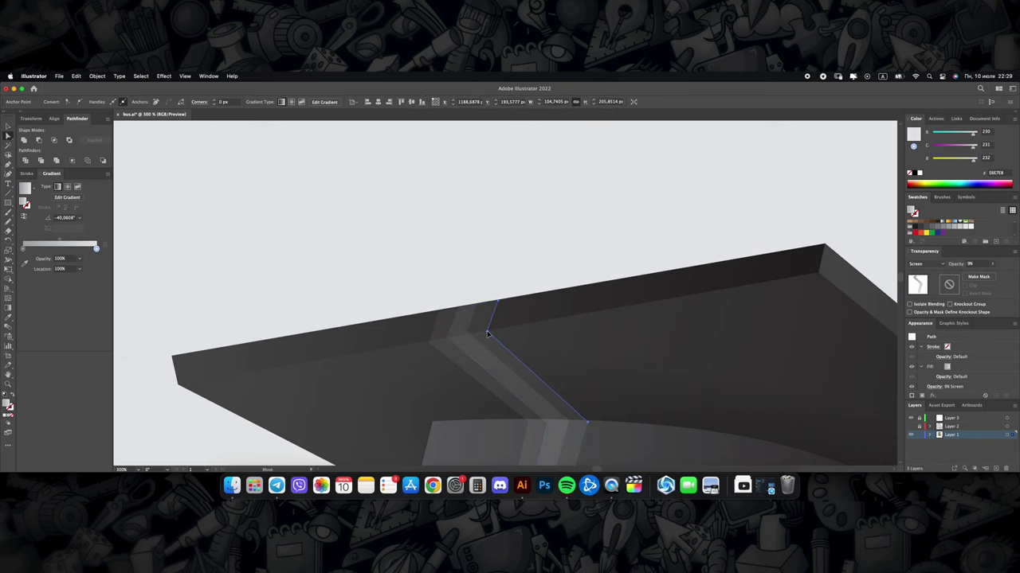
{"action": "scroll", "coordinate": [467, 335], "scroll_direction": "down", "scroll_amount": 8}
{"action": "scroll", "coordinate": [503, 293], "scroll_direction": "up", "scroll_amount": 10}
Step: Draw a small dimmed highlight ellipse on the tassel ball
{"action": "key", "text": "l"}
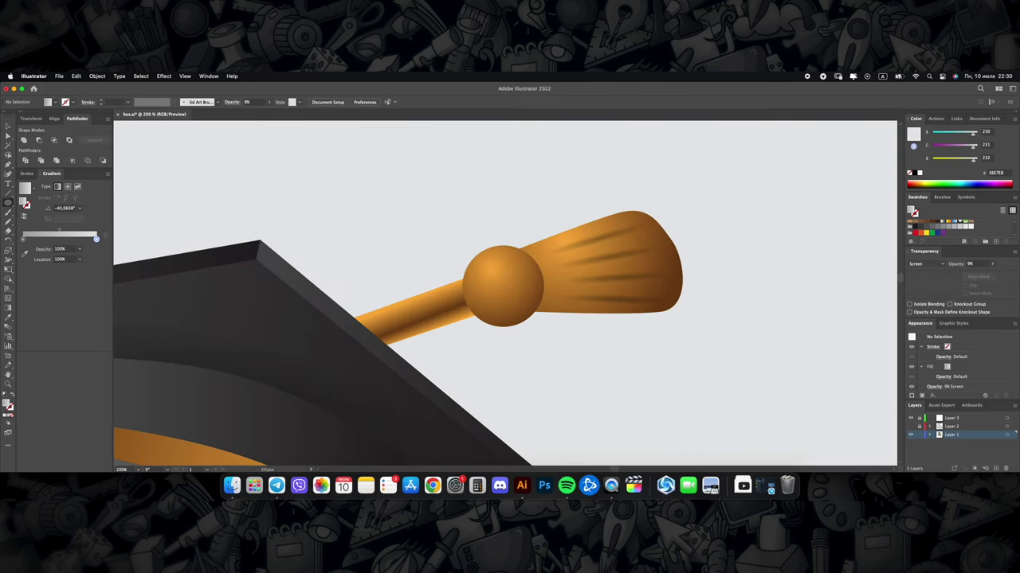
{"action": "left_click_drag", "start_coordinate": [473, 261], "coordinate": [507, 294]}
{"action": "left_click_drag", "start_coordinate": [992, 264], "coordinate": [965, 275]}
{"action": "scroll", "coordinate": [658, 380], "scroll_direction": "down", "scroll_amount": 2}
{"action": "key", "text": "super+shift+a"}
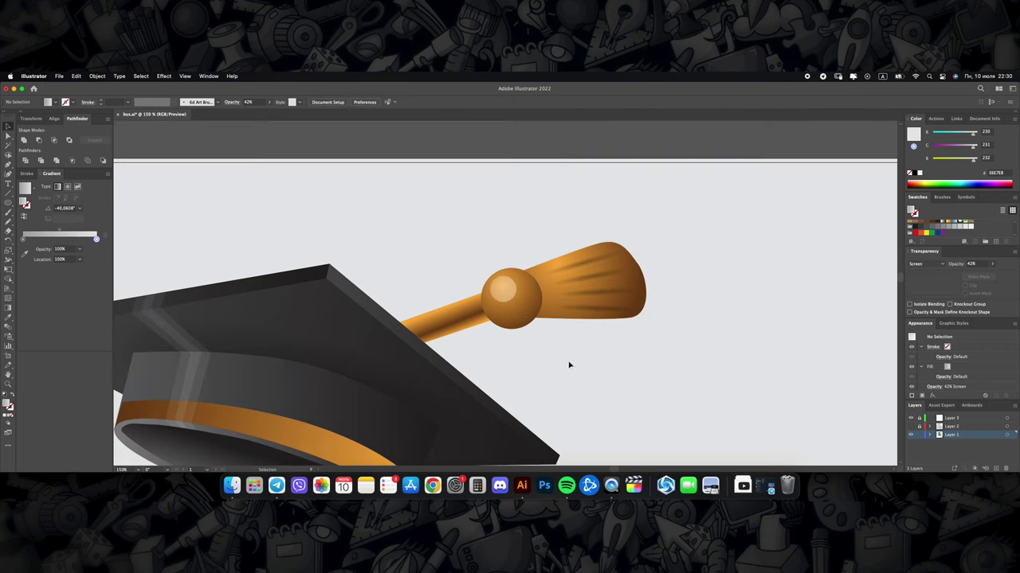
{"action": "scroll", "coordinate": [569, 364], "scroll_direction": "up", "scroll_amount": 2}
Step: Pen a crescent highlight at the tassel ball's base at 27% opacity
{"action": "key", "text": "p"}
{"action": "left_click", "coordinate": [514, 318]}
{"action": "left_click", "coordinate": [513, 322]}
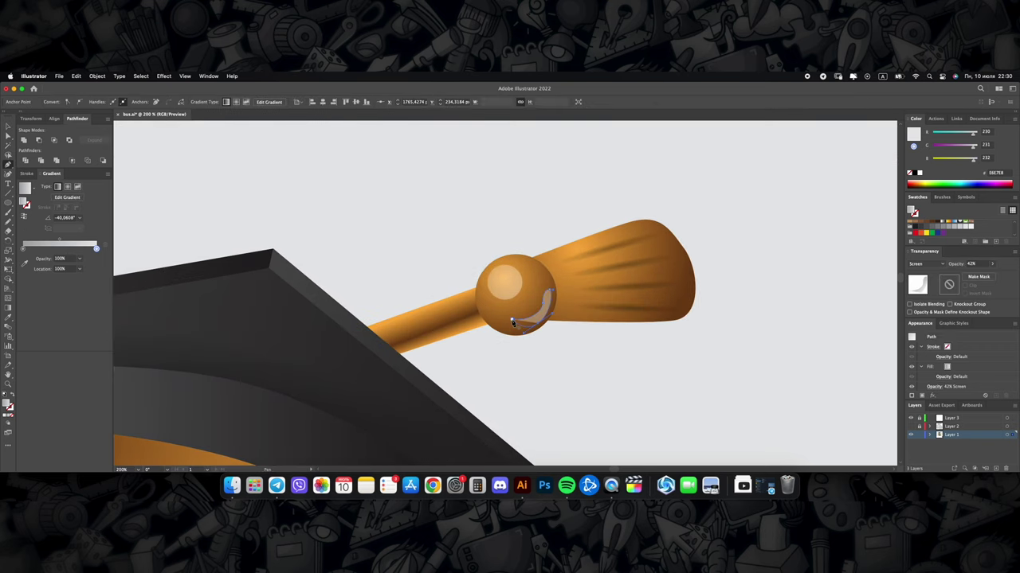
{"action": "scroll", "coordinate": [532, 321], "scroll_direction": "down", "scroll_amount": 3}
{"action": "key", "text": "v"}
{"action": "scroll", "coordinate": [532, 302], "scroll_direction": "up", "scroll_amount": 3}
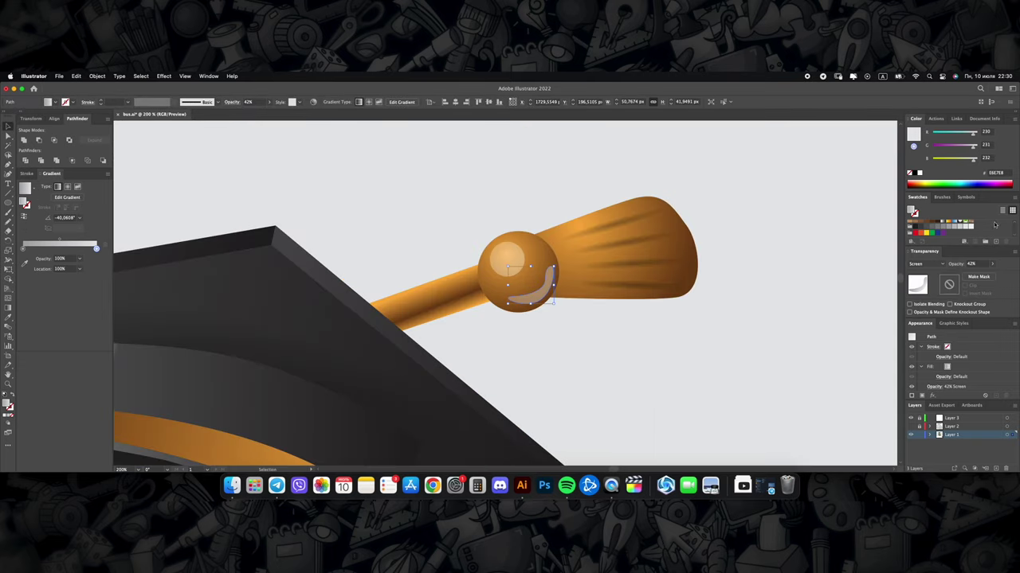
{"action": "left_click_drag", "start_coordinate": [979, 275], "coordinate": [969, 275]}
{"action": "key", "text": "super+shift+a"}
{"action": "scroll", "coordinate": [608, 293], "scroll_direction": "down", "scroll_amount": 6}
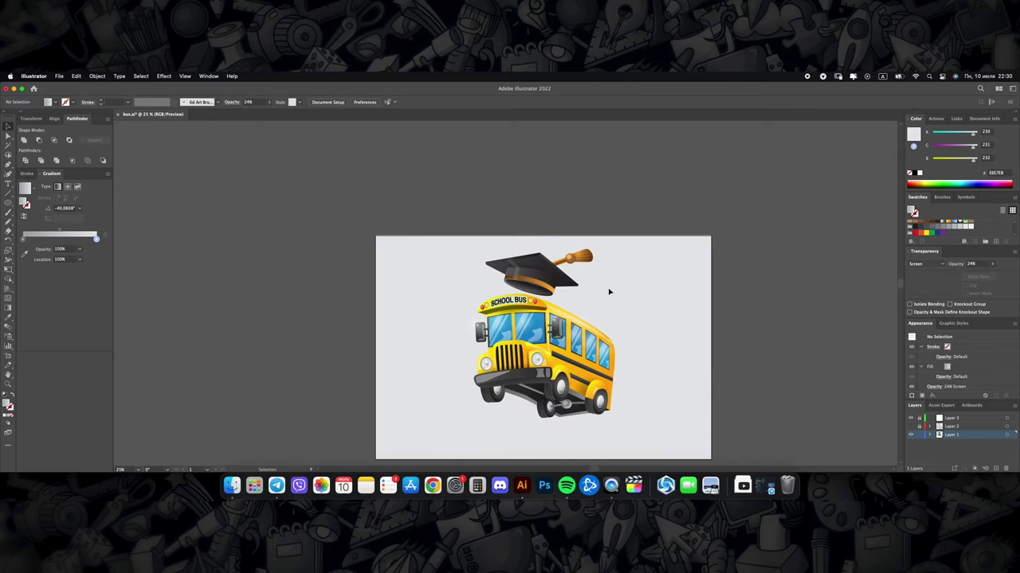
Step: Colour a copy of the SCHOOL BUS lettering grey and send it behind the black letters
{"action": "scroll", "coordinate": [609, 292], "scroll_direction": "down", "scroll_amount": 2}
{"action": "scroll", "coordinate": [599, 279], "scroll_direction": "right", "scroll_amount": 2}
{"action": "scroll", "coordinate": [466, 253], "scroll_direction": "up", "scroll_amount": 5}
{"action": "scroll", "coordinate": [458, 253], "scroll_direction": "up", "scroll_amount": 5}
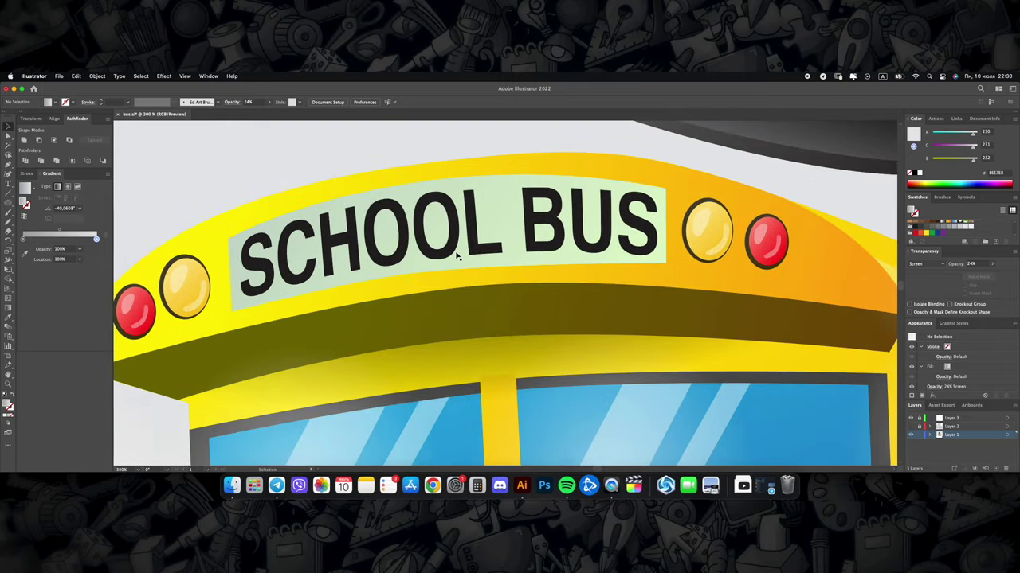
{"action": "left_click", "coordinate": [459, 244]}
{"action": "left_click", "coordinate": [459, 240]}
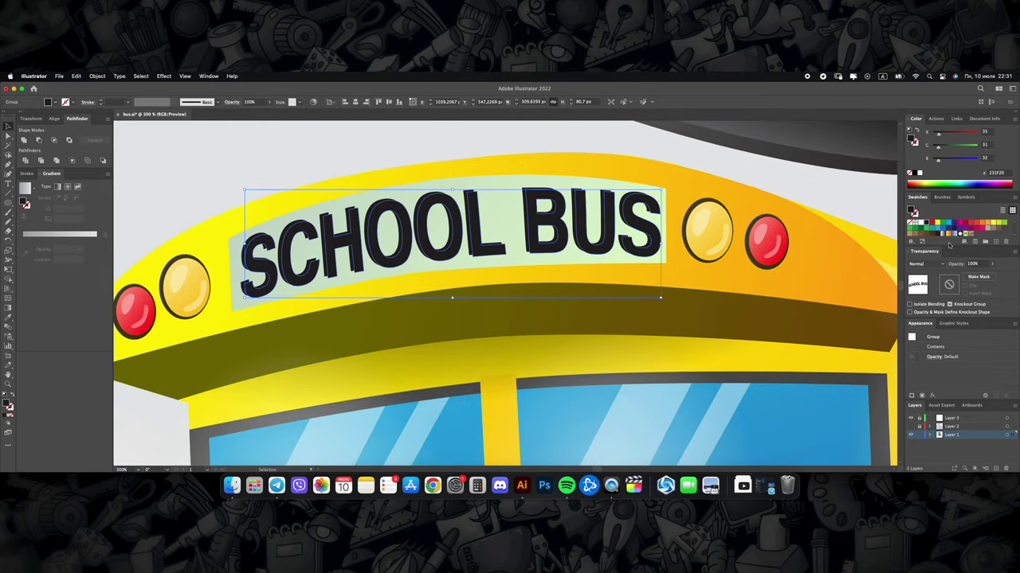
{"action": "left_click", "coordinate": [965, 233]}
{"action": "key", "text": "ctrl+bracketleft"}
Step: Fit the artboard in view, then briefly show and hide Layer 2's rough outline
{"action": "scroll", "coordinate": [465, 230], "scroll_direction": "up", "scroll_amount": 3}
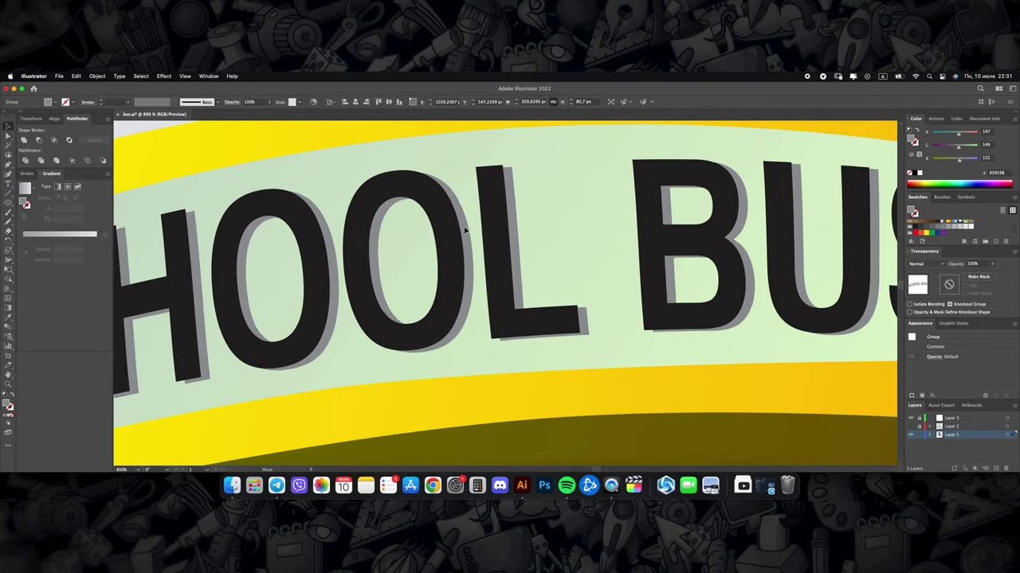
{"action": "scroll", "coordinate": [466, 229], "scroll_direction": "down", "scroll_amount": 5}
{"action": "scroll", "coordinate": [549, 263], "scroll_direction": "down", "scroll_amount": 3}
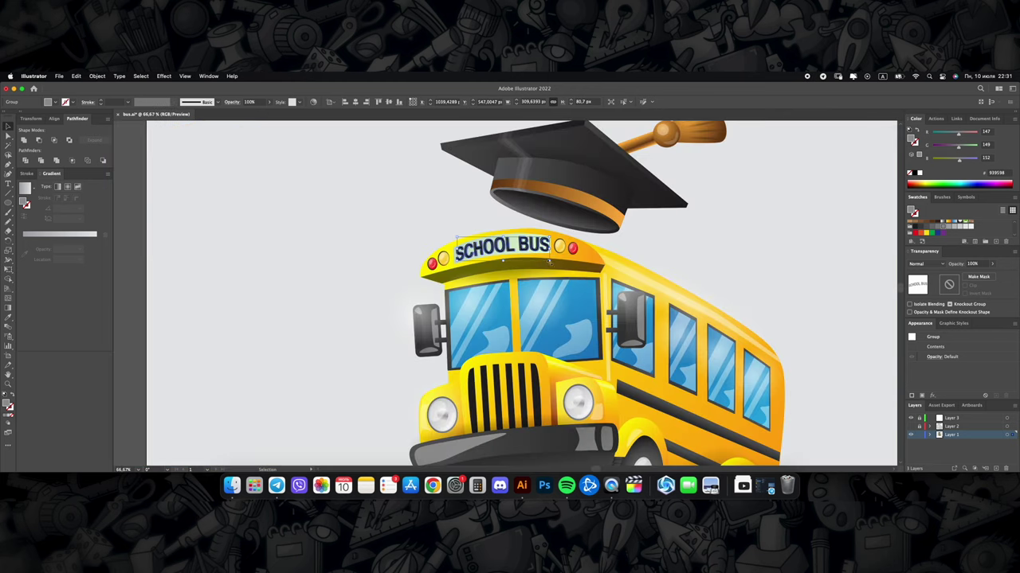
{"action": "key", "text": "ctrl+0"}
{"action": "left_click", "coordinate": [618, 261]}
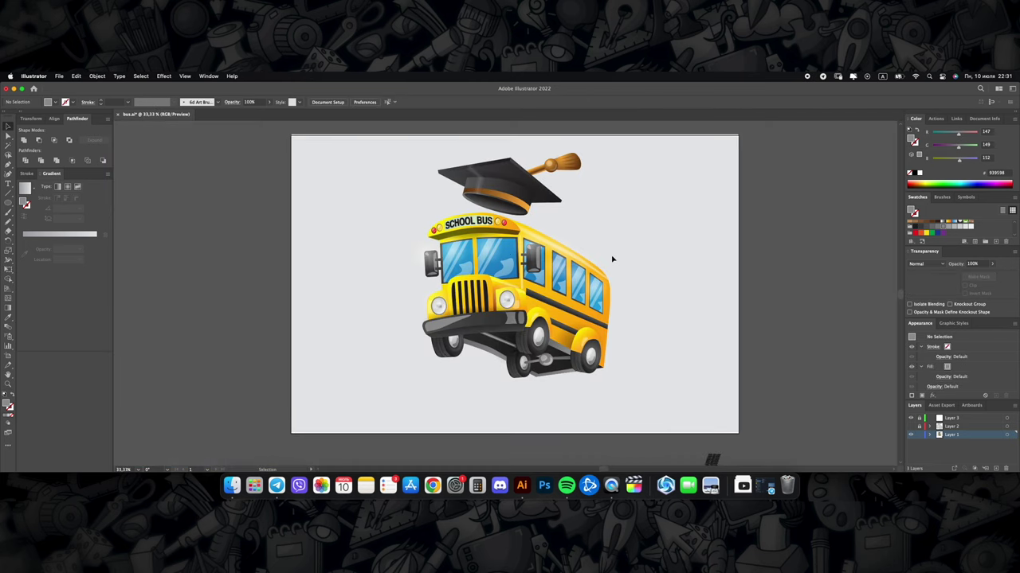
{"action": "scroll", "coordinate": [613, 259], "scroll_direction": "down", "scroll_amount": 1}
{"action": "scroll", "coordinate": [653, 416], "scroll_direction": "down", "scroll_amount": 1}
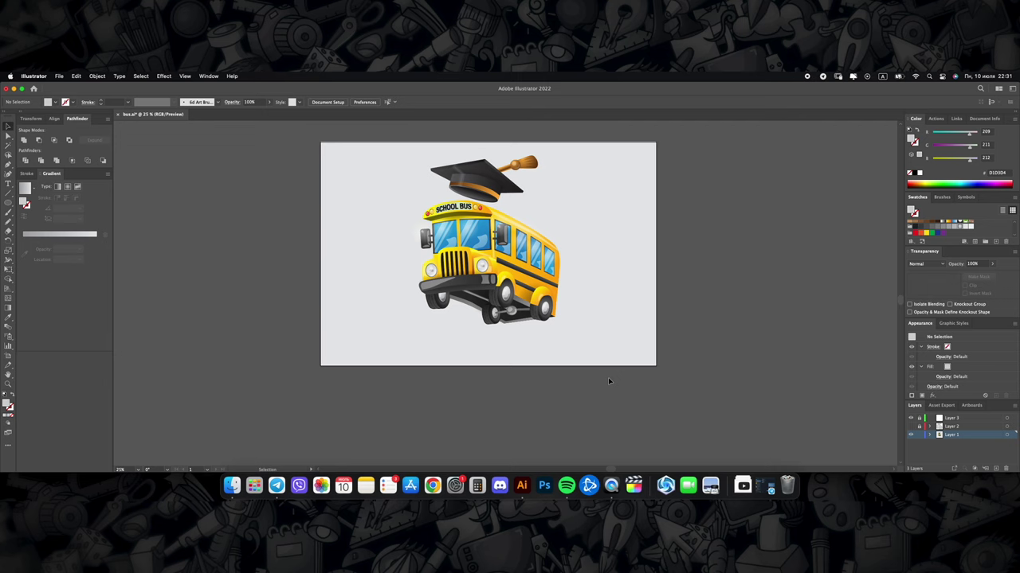
{"action": "scroll", "coordinate": [608, 380], "scroll_direction": "down", "scroll_amount": 1}
{"action": "scroll", "coordinate": [578, 368], "scroll_direction": "up", "scroll_amount": 1}
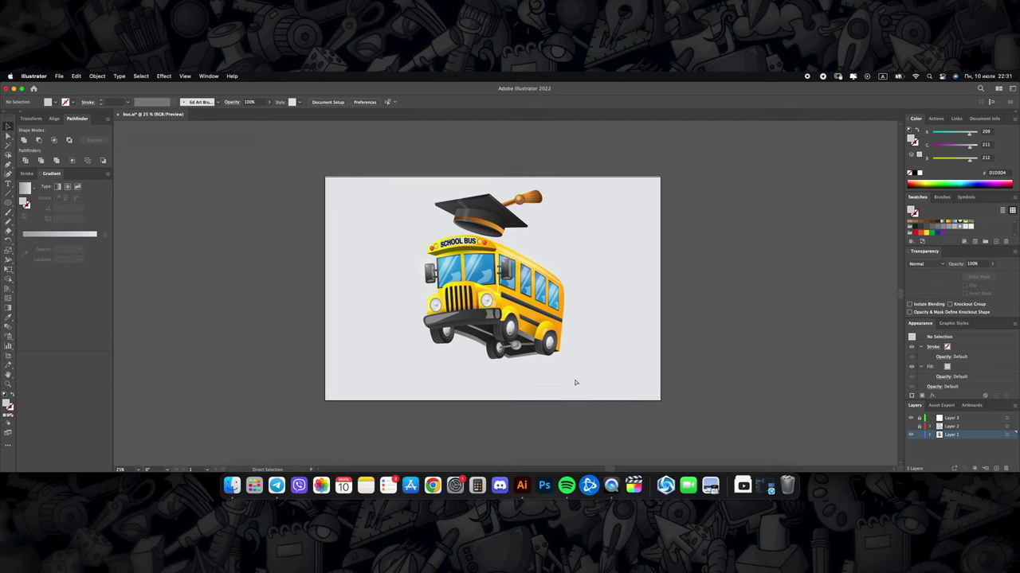
{"action": "left_click", "coordinate": [911, 427]}
{"action": "left_click", "coordinate": [911, 427]}
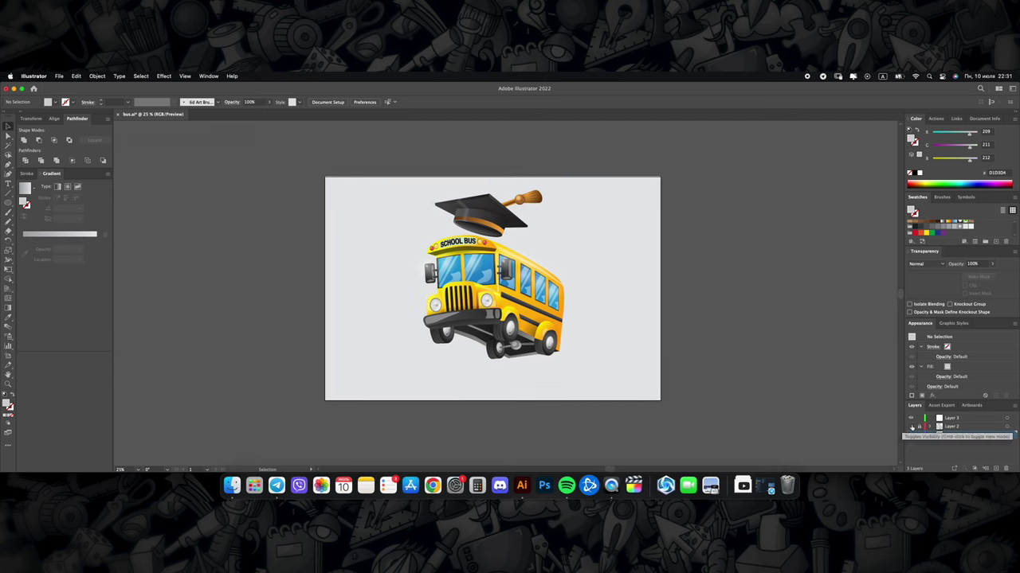
Step: Set up the Paintbrush on Layer 3 with a black stroke and no fill
{"action": "left_click", "coordinate": [948, 418]}
{"action": "scroll", "coordinate": [558, 296], "scroll_direction": "up", "scroll_amount": 1}
{"action": "key", "text": "b"}
{"action": "scroll", "coordinate": [574, 300], "scroll_direction": "down", "scroll_amount": 1}
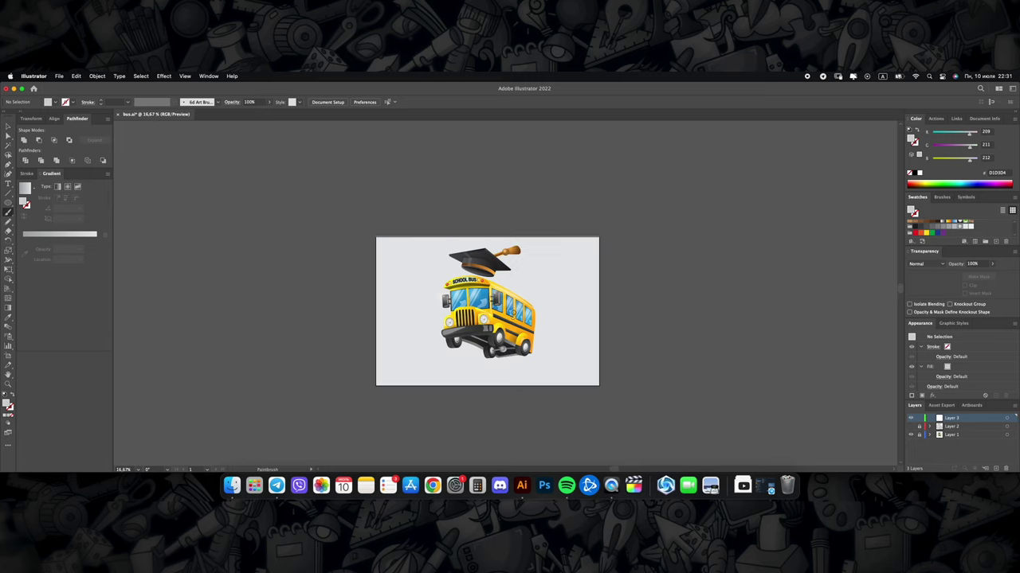
{"action": "scroll", "coordinate": [585, 303], "scroll_direction": "up", "scroll_amount": 1}
{"action": "key", "text": "shift+x"}
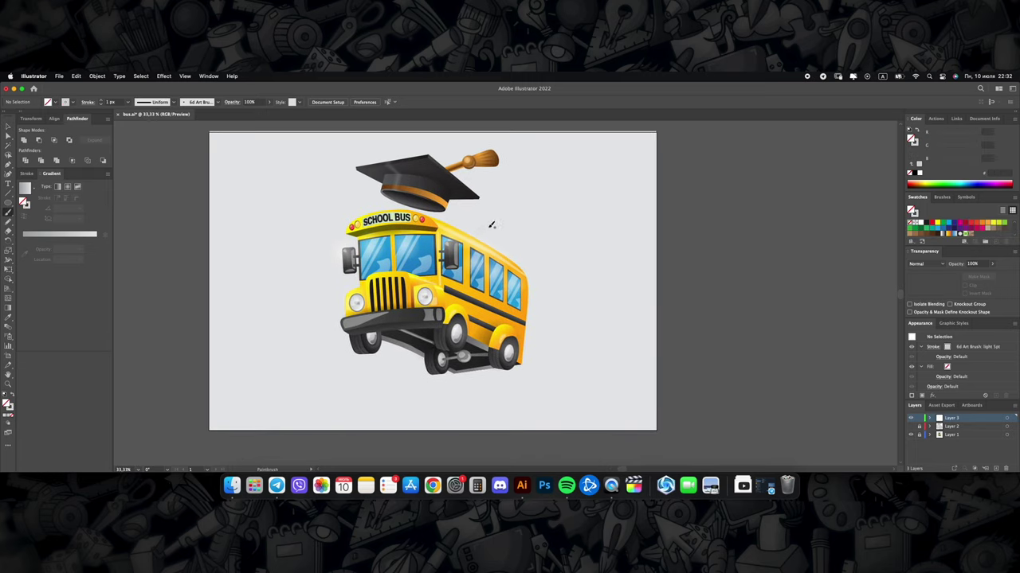
{"action": "left_click_drag", "start_coordinate": [506, 227], "coordinate": [497, 228]}
{"action": "left_click", "coordinate": [1007, 419]}
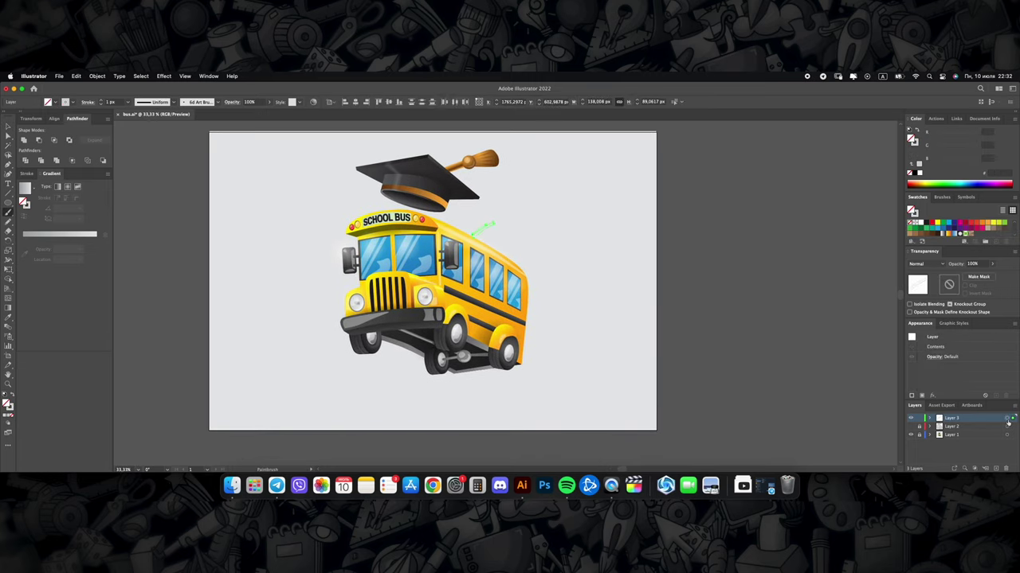
{"action": "key", "text": "v"}
{"action": "left_click", "coordinate": [712, 289]}
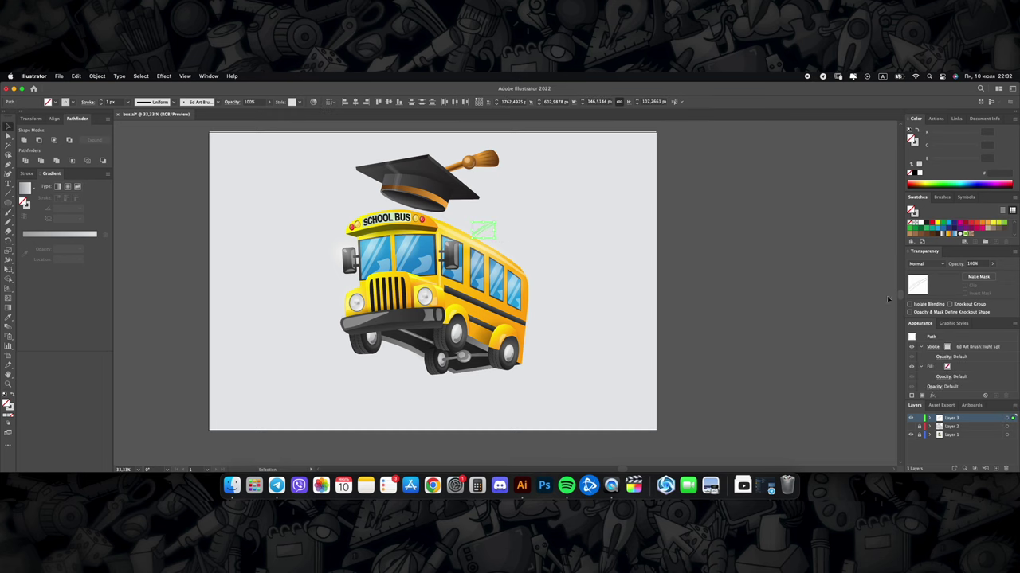
{"action": "left_click", "coordinate": [924, 225]}
{"action": "left_click", "coordinate": [910, 221]}
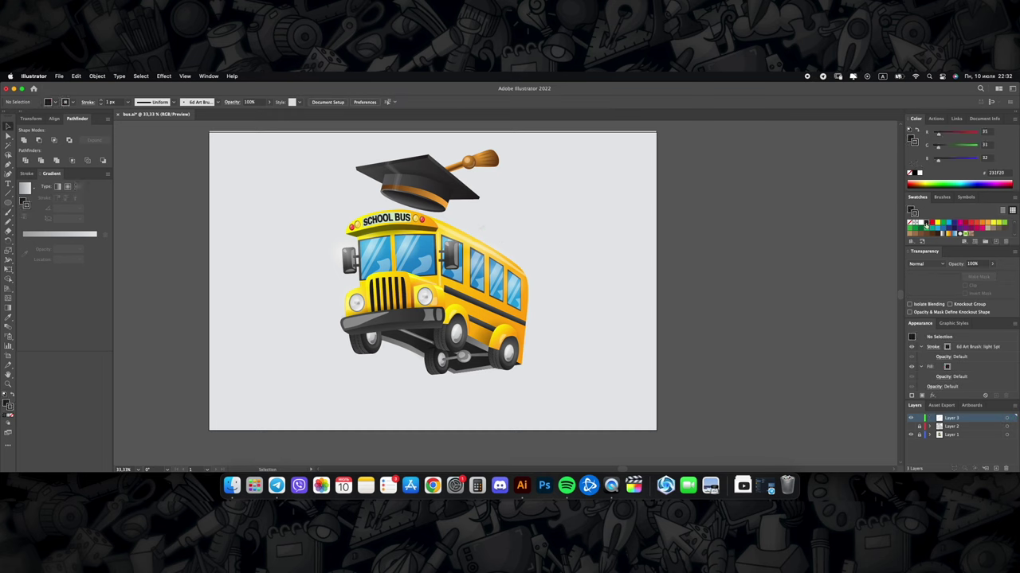
Step: Freehand-sketch the torn-hole outline around the bus's right side and bottom
{"action": "key", "text": "b"}
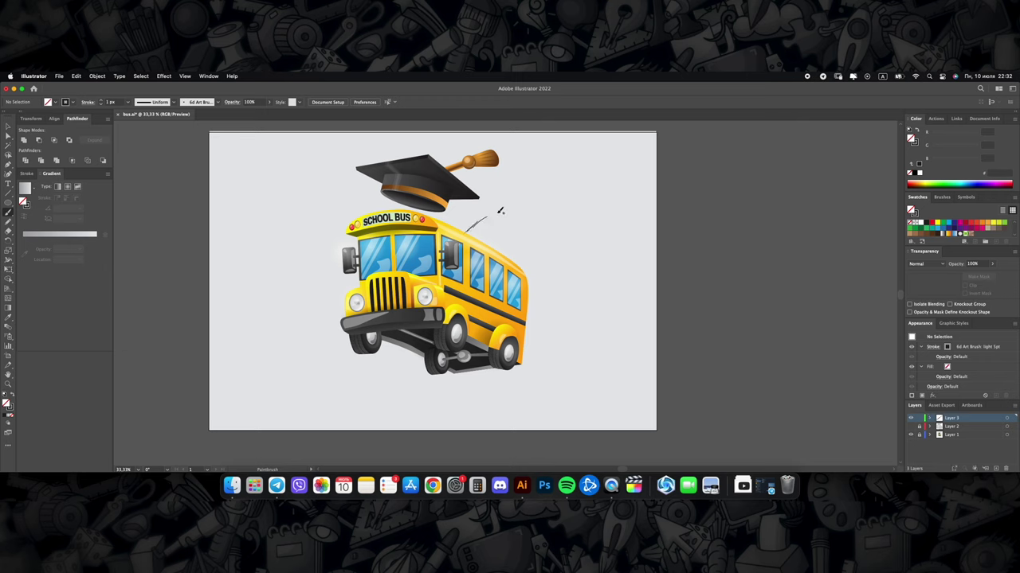
{"action": "mouse_move", "coordinate": [600, 292]}
{"action": "left_mouse_down"}
{"action": "mouse_move", "coordinate": [558, 381]}
{"action": "mouse_move", "coordinate": [480, 391]}
{"action": "mouse_move", "coordinate": [534, 388]}
{"action": "left_mouse_up"}
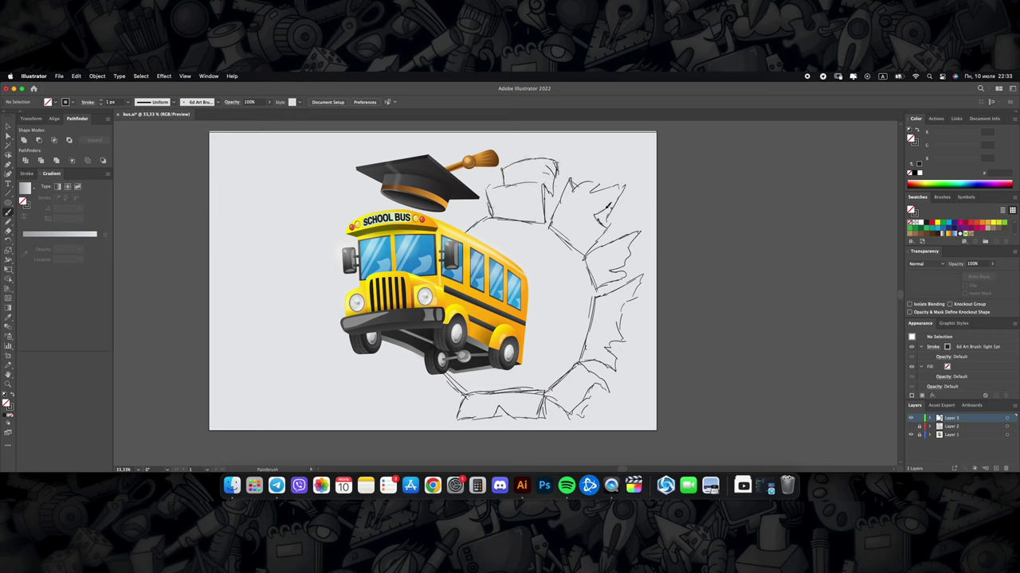
{"action": "left_click_drag", "start_coordinate": [598, 209], "coordinate": [607, 227]}
{"action": "left_click_drag", "start_coordinate": [433, 409], "coordinate": [403, 382]}
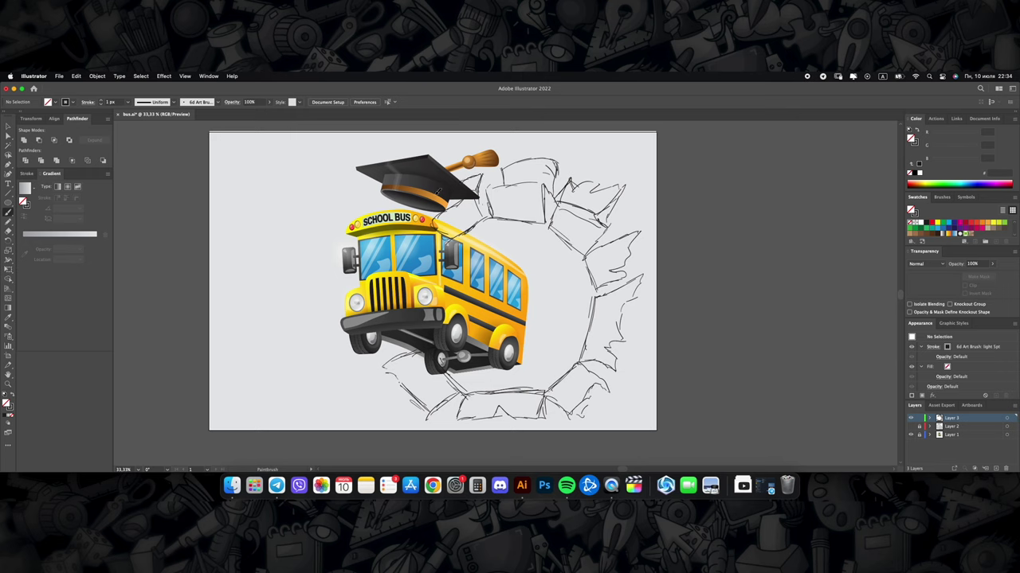
{"action": "mouse_move", "coordinate": [550, 223]}
{"action": "left_mouse_down"}
{"action": "mouse_move", "coordinate": [594, 298]}
{"action": "mouse_move", "coordinate": [575, 366]}
{"action": "mouse_move", "coordinate": [549, 389]}
{"action": "left_mouse_up"}
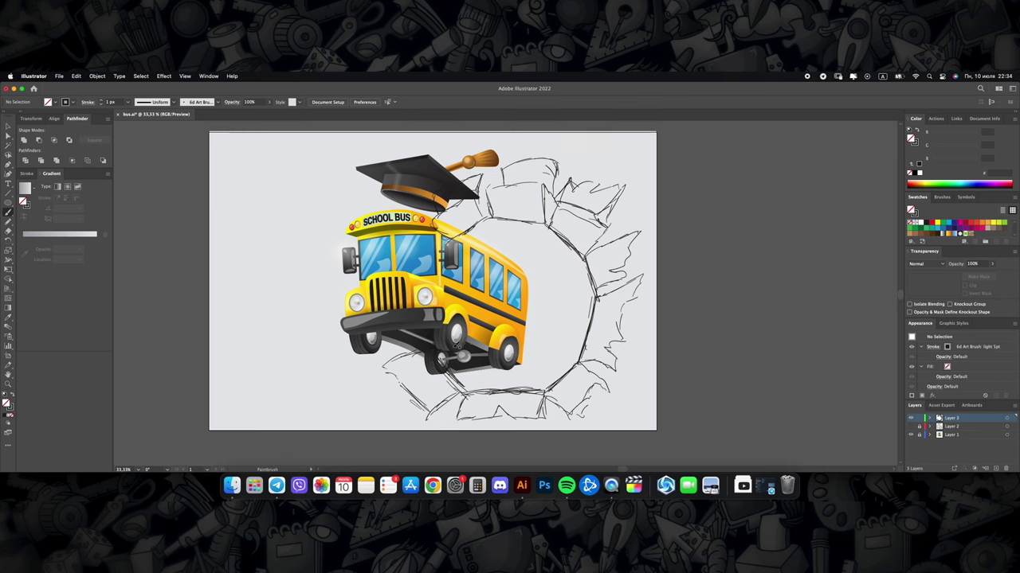
{"action": "key", "text": "super+minus"}
Step: Select the whole torn-hole sketch and lower its opacity so it becomes a faint guide
{"action": "key", "text": "v"}
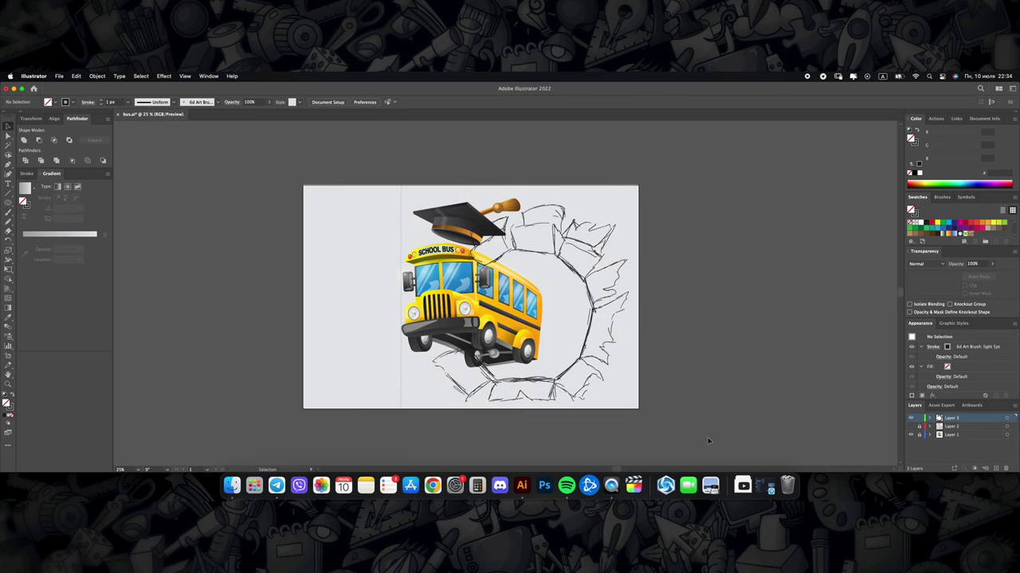
{"action": "key", "text": "super+a"}
{"action": "left_click", "coordinate": [991, 263]}
{"action": "key", "text": "super+shift+a"}
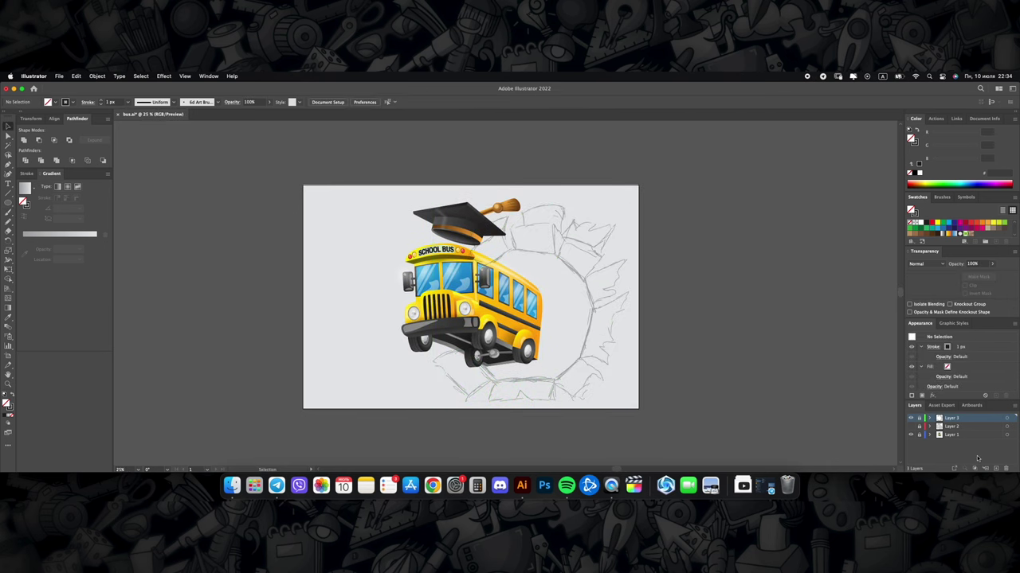
Step: Add a new Layer 4 and set the pencil to a grey fill with no stroke
{"action": "left_click", "coordinate": [995, 469]}
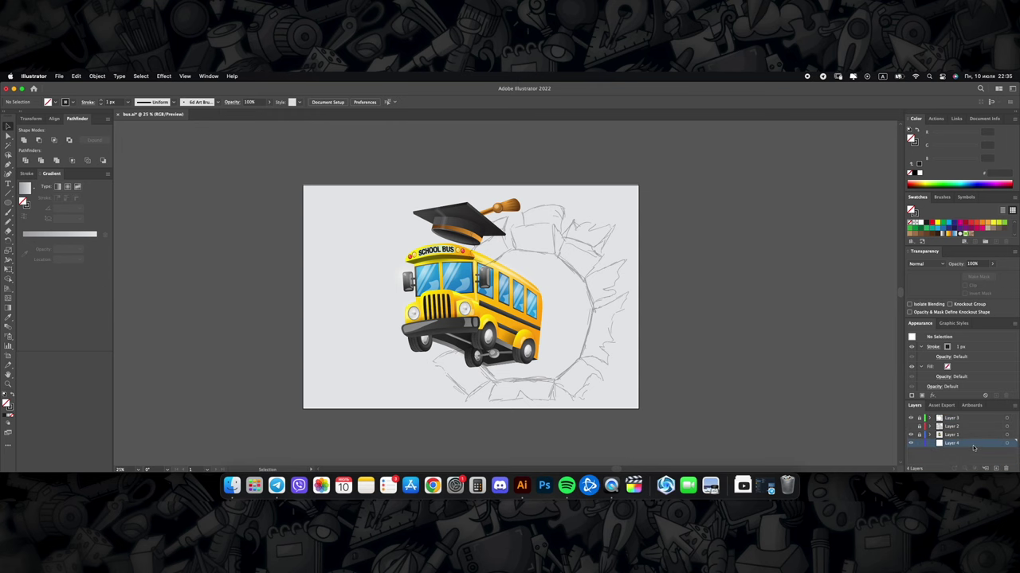
{"action": "left_click", "coordinate": [911, 435]}
{"action": "left_click", "coordinate": [911, 435]}
{"action": "scroll", "coordinate": [589, 338], "scroll_direction": "up", "scroll_amount": 1}
{"action": "scroll", "coordinate": [561, 330], "scroll_direction": "down", "scroll_amount": 1}
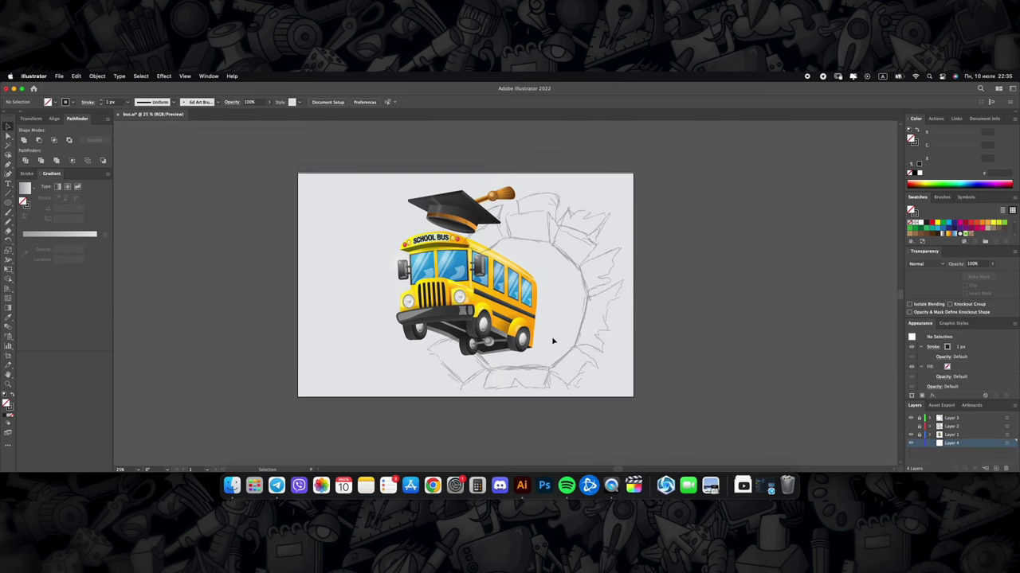
{"action": "scroll", "coordinate": [545, 344], "scroll_direction": "up", "scroll_amount": 1}
{"action": "key", "text": "n"}
{"action": "scroll", "coordinate": [956, 228], "scroll_direction": "down", "scroll_amount": 1}
{"action": "left_click", "coordinate": [968, 228]}
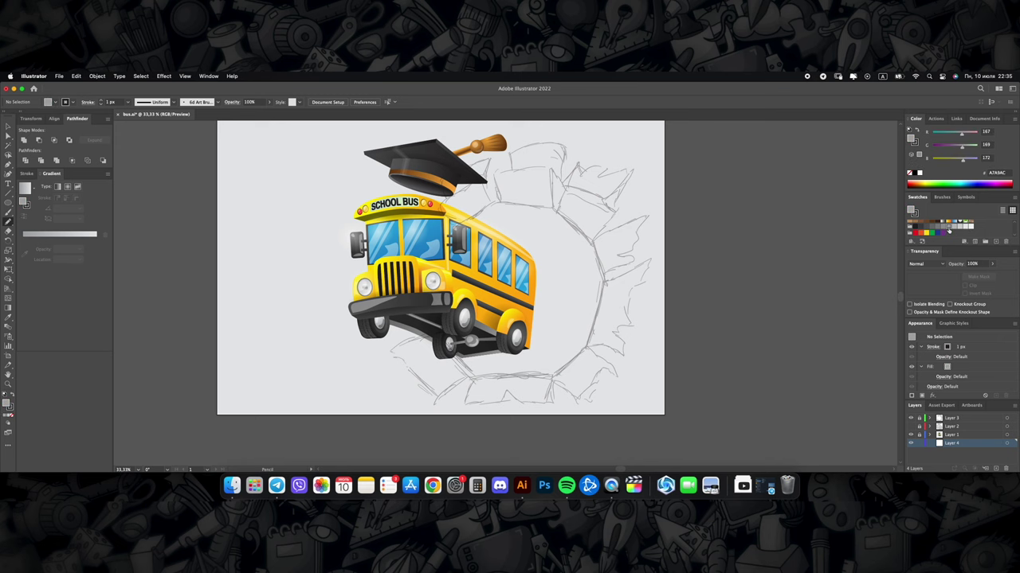
{"action": "left_click", "coordinate": [945, 229]}
{"action": "left_click", "coordinate": [910, 226]}
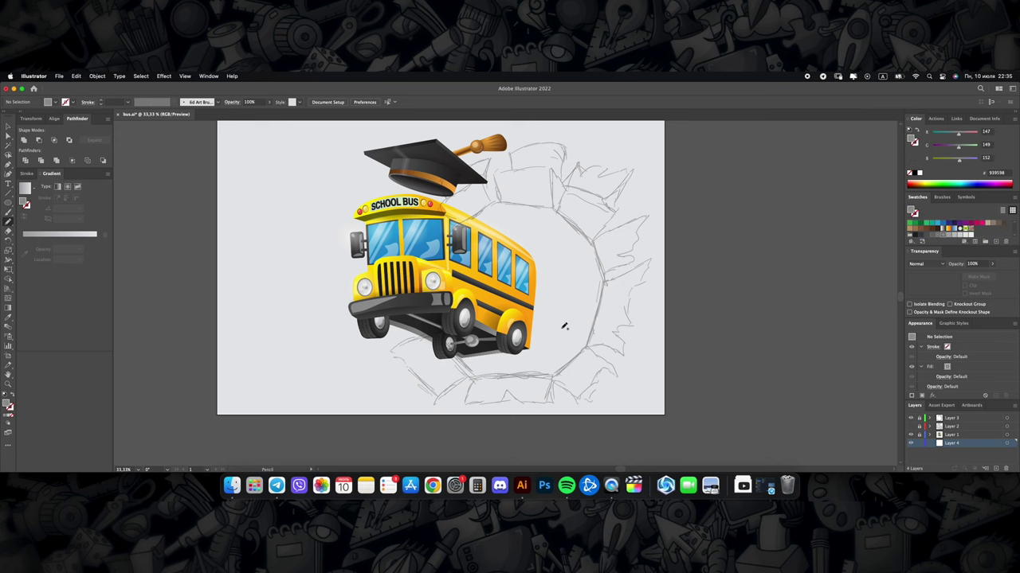
{"action": "scroll", "coordinate": [564, 325], "scroll_direction": "up", "scroll_amount": 1}
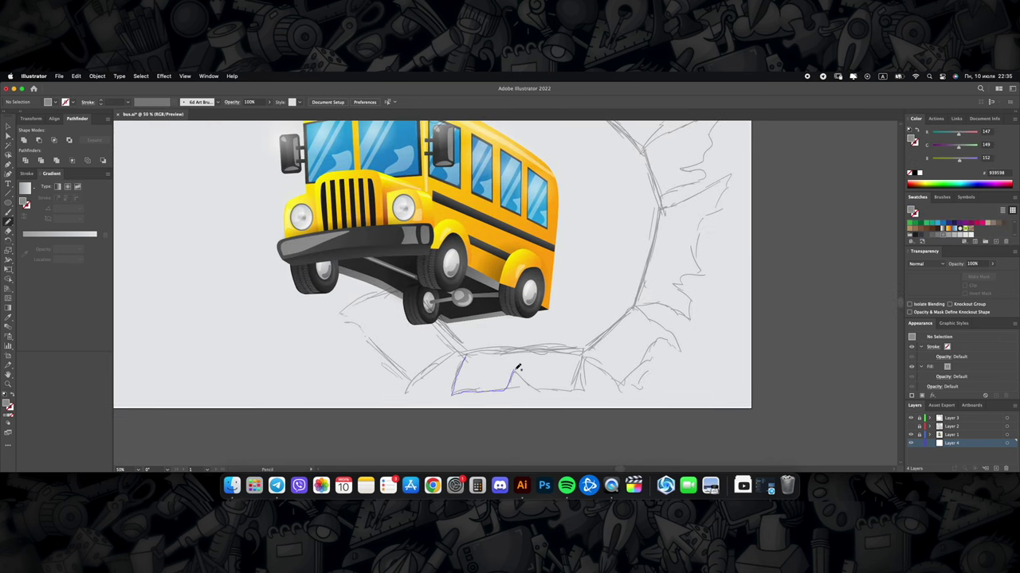
Step: Apply a gradient to the test pencil shape on Layer 4 and zoom in on it
{"action": "key", "text": "v"}
{"action": "left_click", "coordinate": [517, 348]}
{"action": "key", "text": "g"}
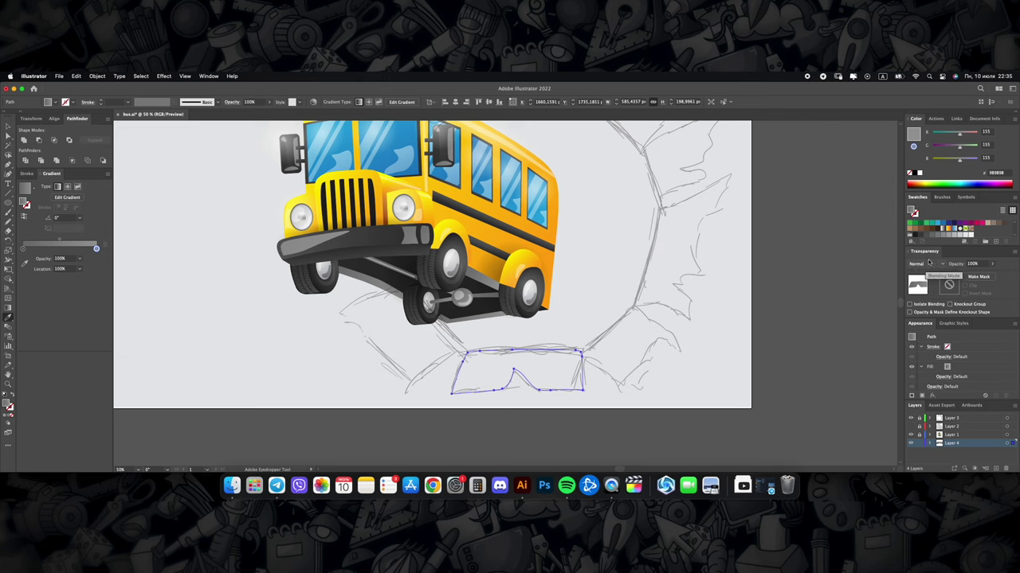
{"action": "key", "text": "ctrl+plus"}
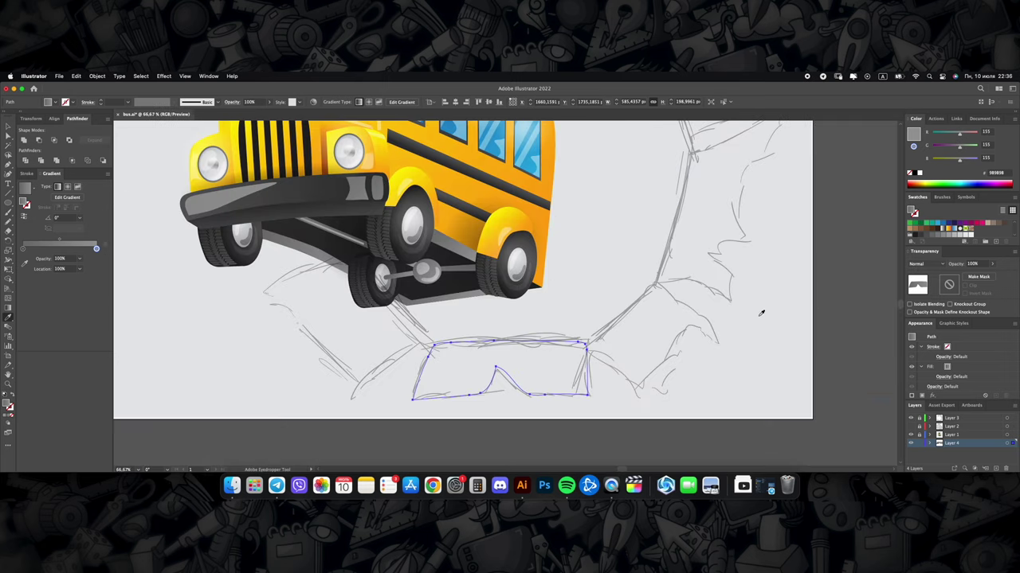
{"action": "left_click", "coordinate": [910, 444]}
Step: Select the test shard, then delete Layer 4 along with it
{"action": "key", "text": "ctrl+a"}
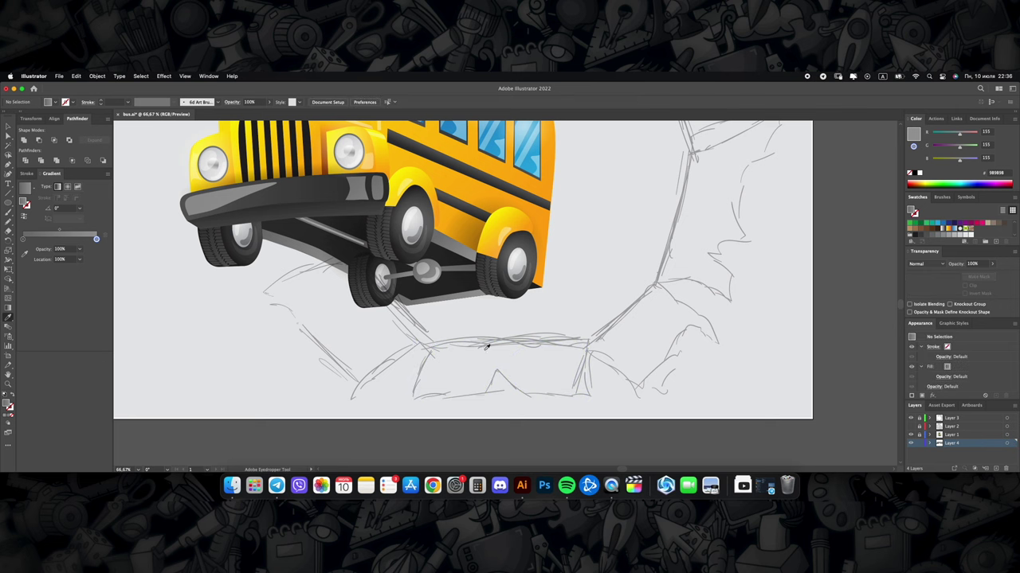
{"action": "key", "text": "v"}
{"action": "left_click", "coordinate": [560, 372]}
{"action": "left_click", "coordinate": [587, 364]}
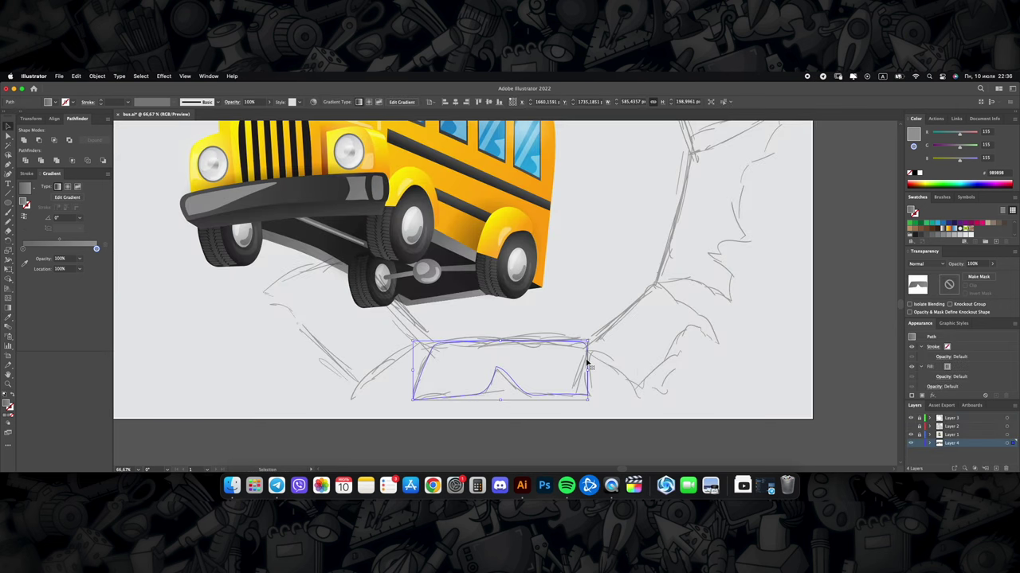
{"action": "key", "text": "ctrl+0"}
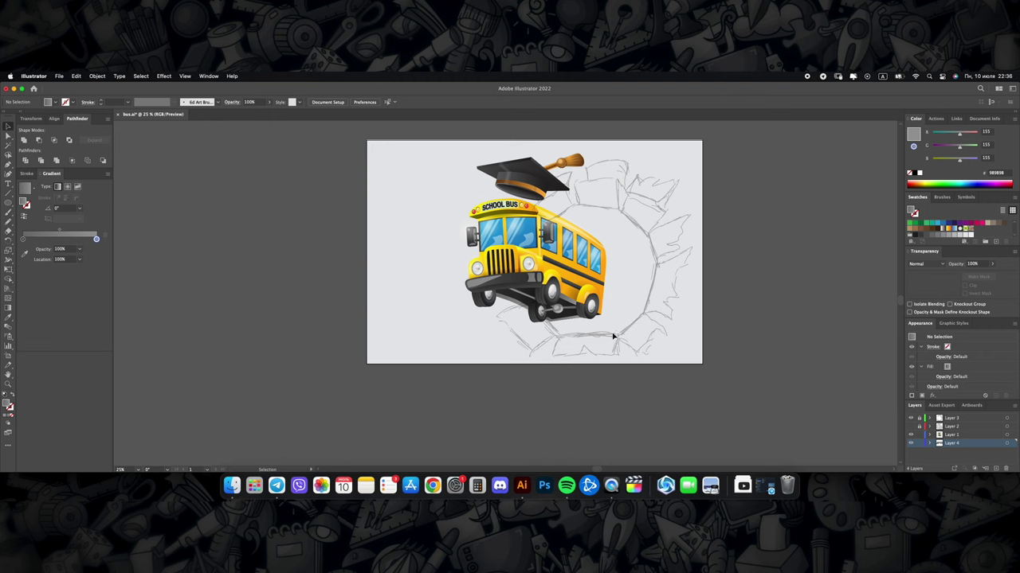
{"action": "left_click", "coordinate": [1007, 444]}
{"action": "left_click", "coordinate": [1006, 468]}
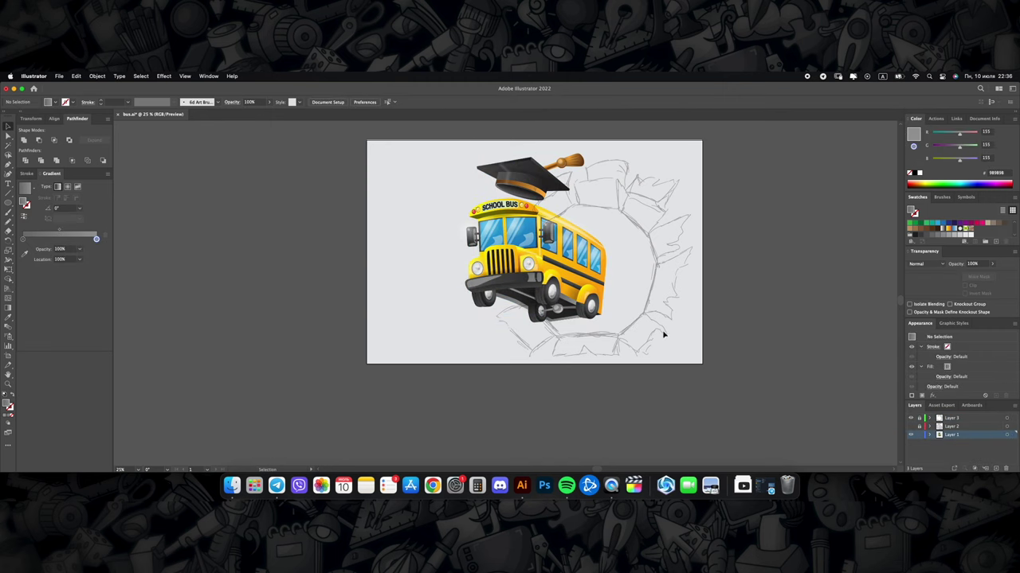
{"action": "key", "text": "ctrl+plus"}
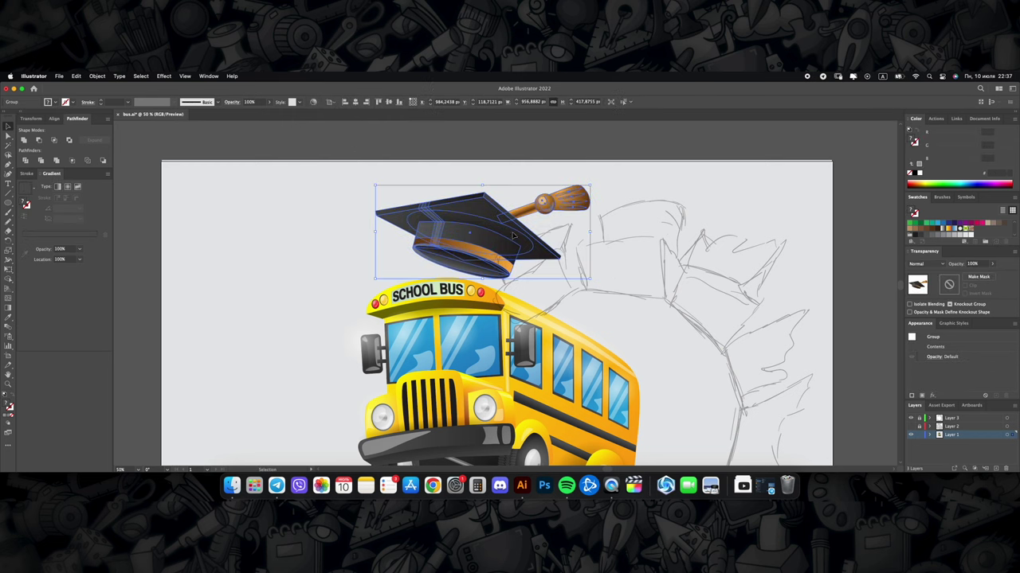
Step: Try rotating the graduation cap, undo it, and clear the selection
{"action": "left_click_drag", "start_coordinate": [610, 280], "coordinate": [581, 327]}
{"action": "key", "text": "ctrl+z"}
{"action": "key", "text": "ctrl+0"}
{"action": "key", "text": "ctrl+a"}
{"action": "left_click", "coordinate": [519, 228], "text": "shift"}
{"action": "left_click", "coordinate": [516, 293], "text": "shift"}
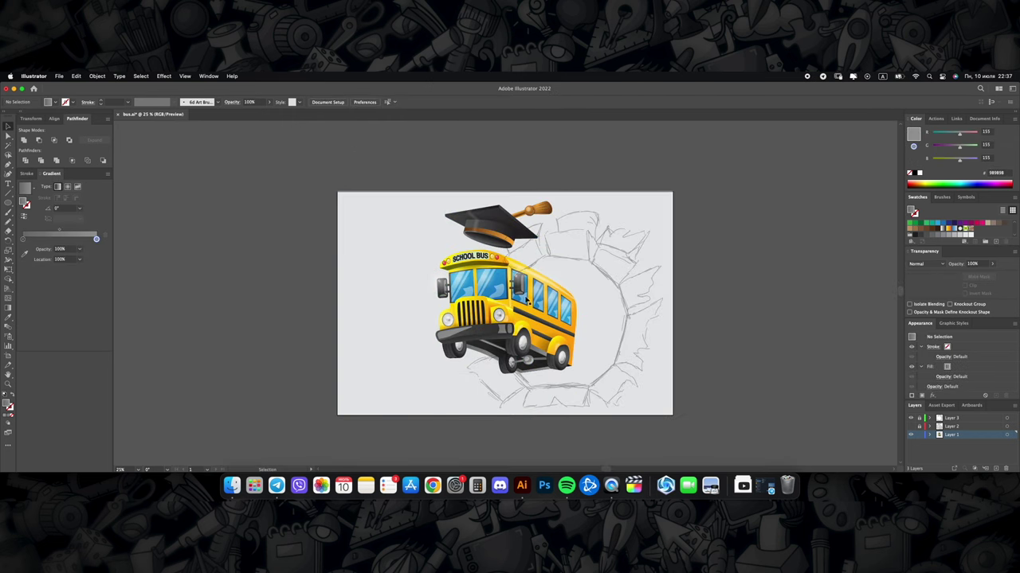
{"action": "key", "text": "ctrl+minus"}
{"action": "scroll", "coordinate": [556, 357], "scroll_direction": "up", "scroll_amount": 2}
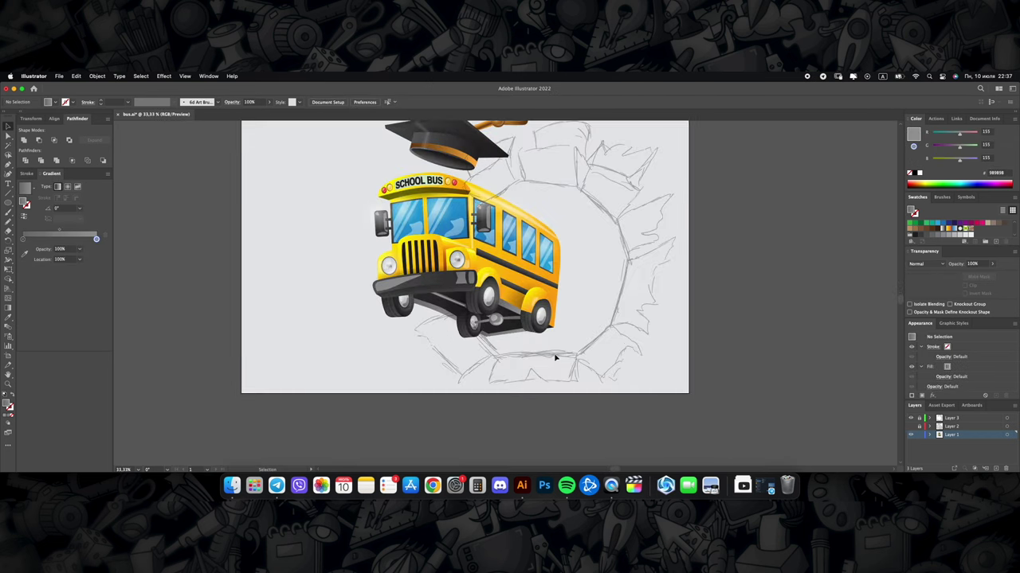
{"action": "scroll", "coordinate": [485, 334], "scroll_direction": "up", "scroll_amount": 1}
Step: Draw a grey shard along the hole's bottom and change its gradient direction
{"action": "key", "text": "n"}
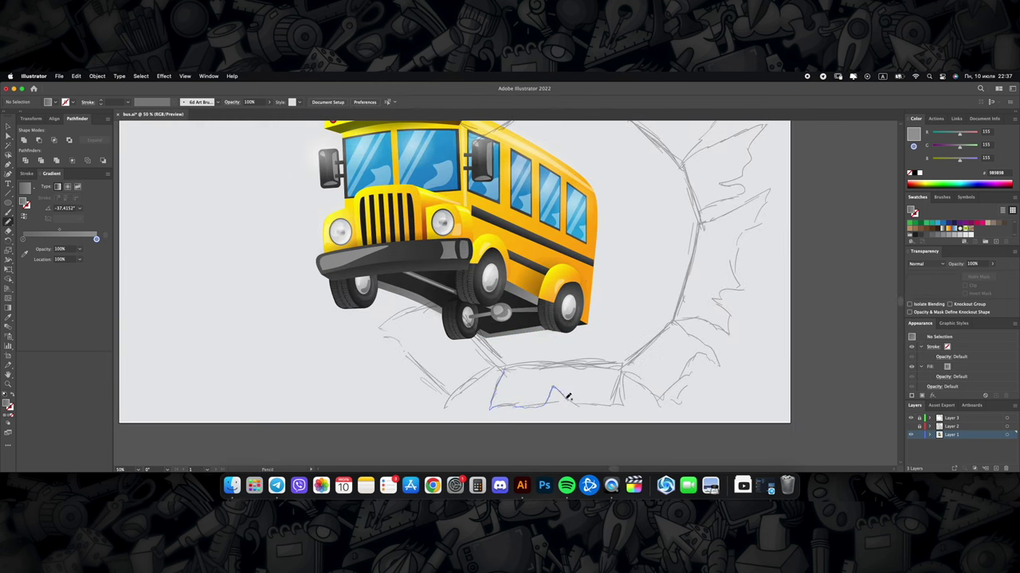
{"action": "left_click_drag", "start_coordinate": [511, 366], "coordinate": [509, 367]}
{"action": "key", "text": "v"}
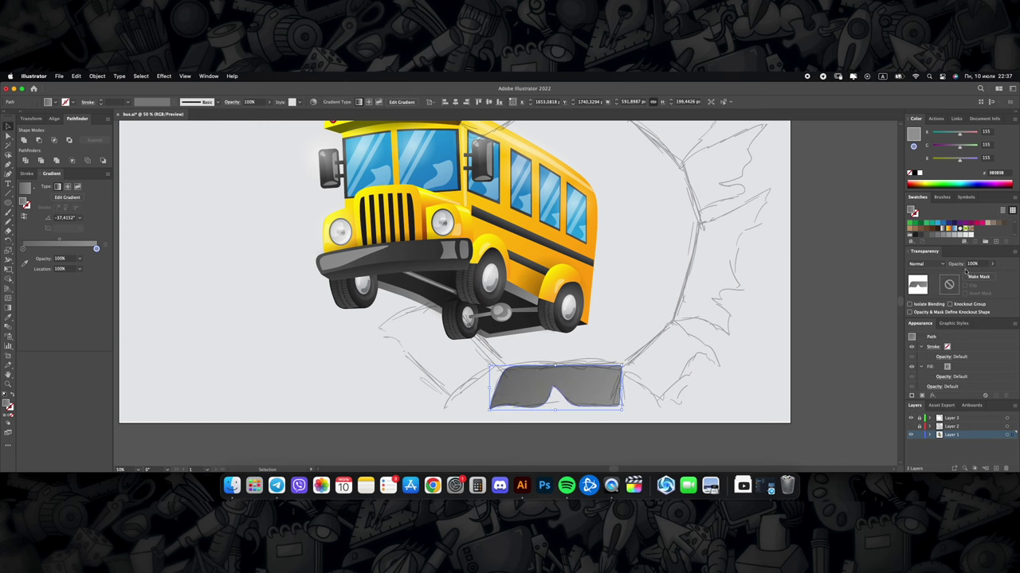
{"action": "key", "text": "ctrl+shift+a"}
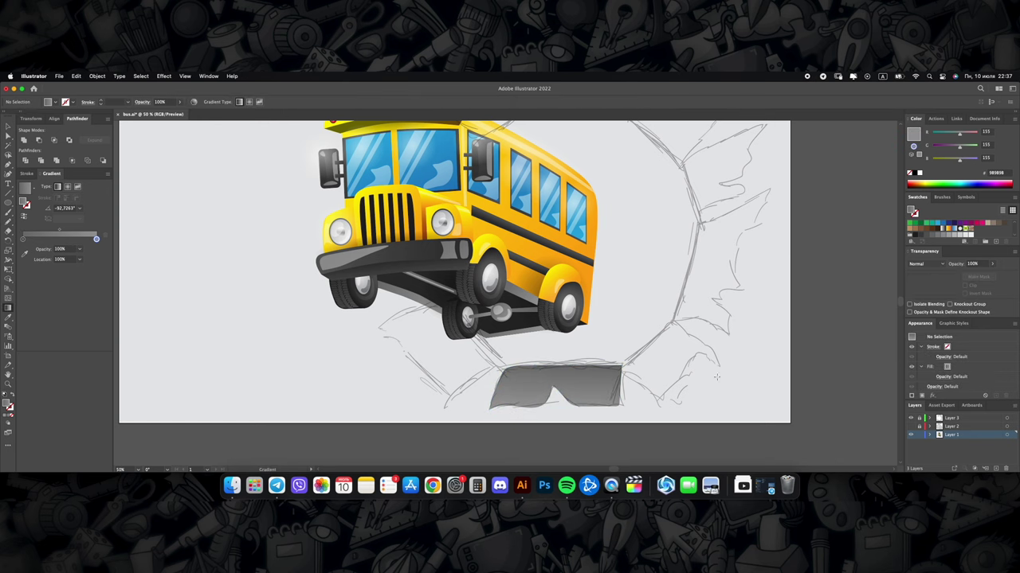
{"action": "key", "text": "n"}
{"action": "mouse_move", "coordinate": [654, 334]}
{"action": "left_mouse_down"}
{"action": "mouse_move", "coordinate": [578, 325]}
{"action": "mouse_move", "coordinate": [548, 352]}
{"action": "left_mouse_up"}
Step: Draw more grey shards on the hole's right edge, upper right and top
{"action": "scroll", "coordinate": [558, 382], "scroll_direction": "up", "scroll_amount": 5}
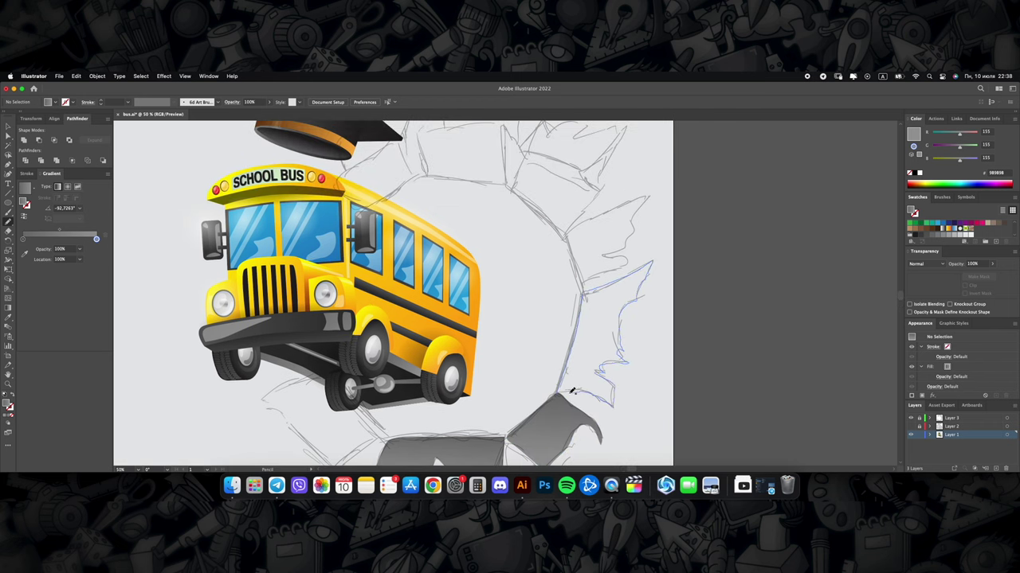
{"action": "scroll", "coordinate": [568, 374], "scroll_direction": "up", "scroll_amount": 5}
{"action": "left_click_drag", "start_coordinate": [572, 390], "coordinate": [561, 368]}
{"action": "scroll", "coordinate": [525, 376], "scroll_direction": "up", "scroll_amount": 5}
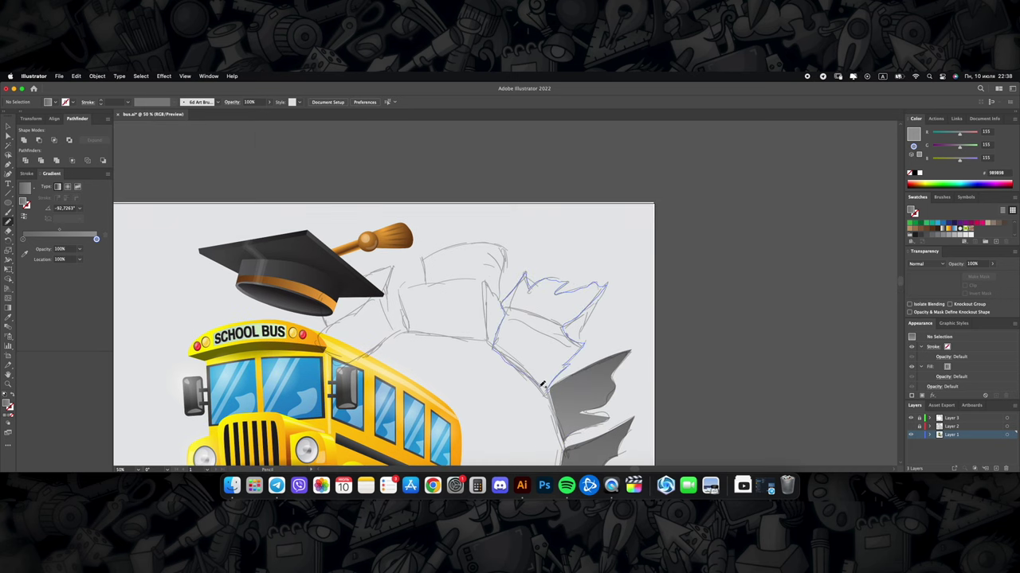
{"action": "left_click_drag", "start_coordinate": [541, 385], "coordinate": [542, 385]}
{"action": "scroll", "coordinate": [542, 374], "scroll_direction": "left", "scroll_amount": 4}
{"action": "scroll", "coordinate": [541, 374], "scroll_direction": "up", "scroll_amount": 1}
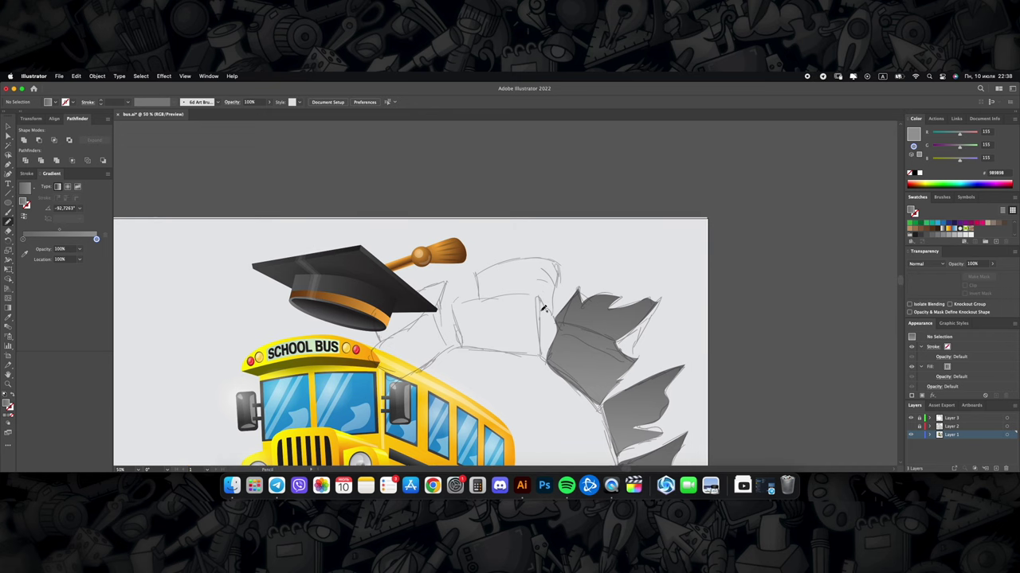
{"action": "left_click_drag", "start_coordinate": [505, 259], "coordinate": [483, 301]}
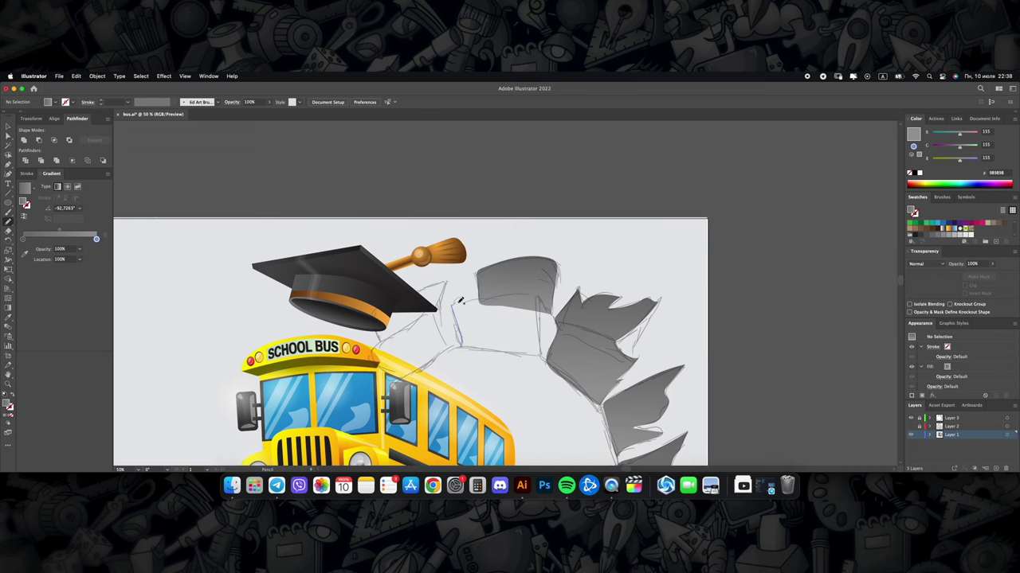
{"action": "left_click_drag", "start_coordinate": [526, 352], "coordinate": [464, 349]}
Step: Draw a shard on the hole's upper right edge and redirect its gradient
{"action": "scroll", "coordinate": [525, 351], "scroll_direction": "down", "scroll_amount": 3}
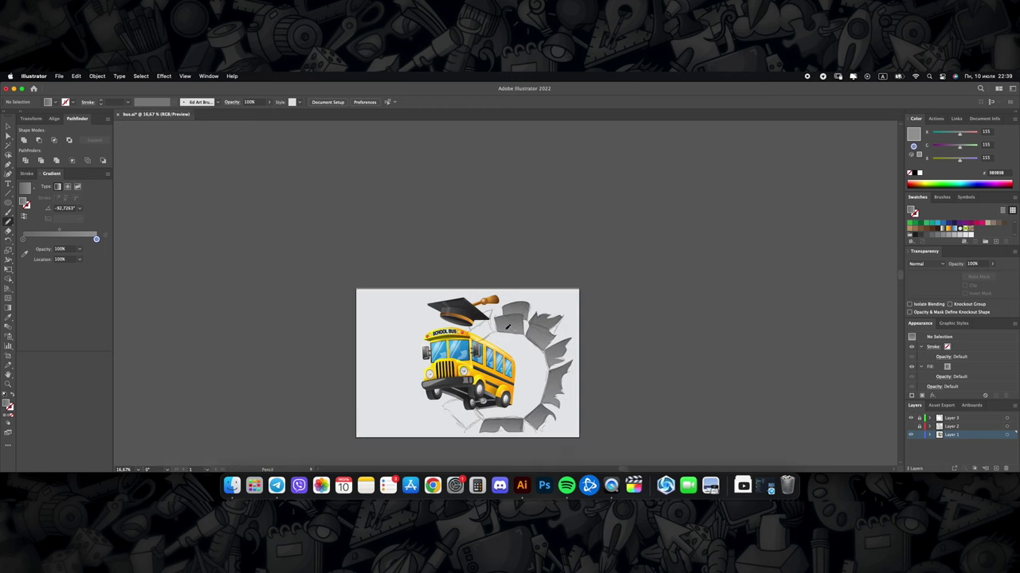
{"action": "scroll", "coordinate": [557, 342], "scroll_direction": "up", "scroll_amount": 3}
{"action": "scroll", "coordinate": [587, 333], "scroll_direction": "up", "scroll_amount": 1}
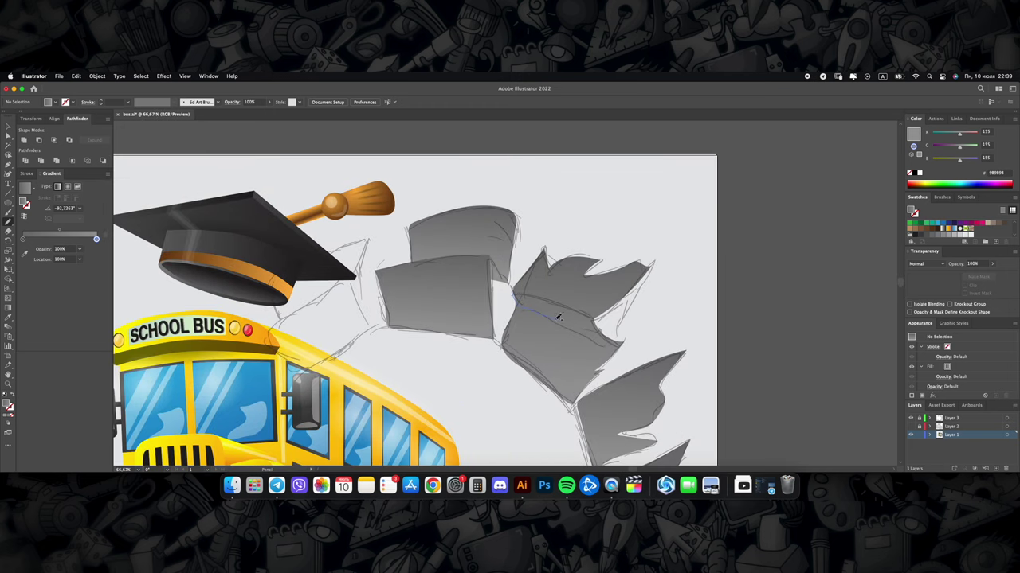
{"action": "left_click_drag", "start_coordinate": [519, 290], "coordinate": [516, 292]}
{"action": "key", "text": "g"}
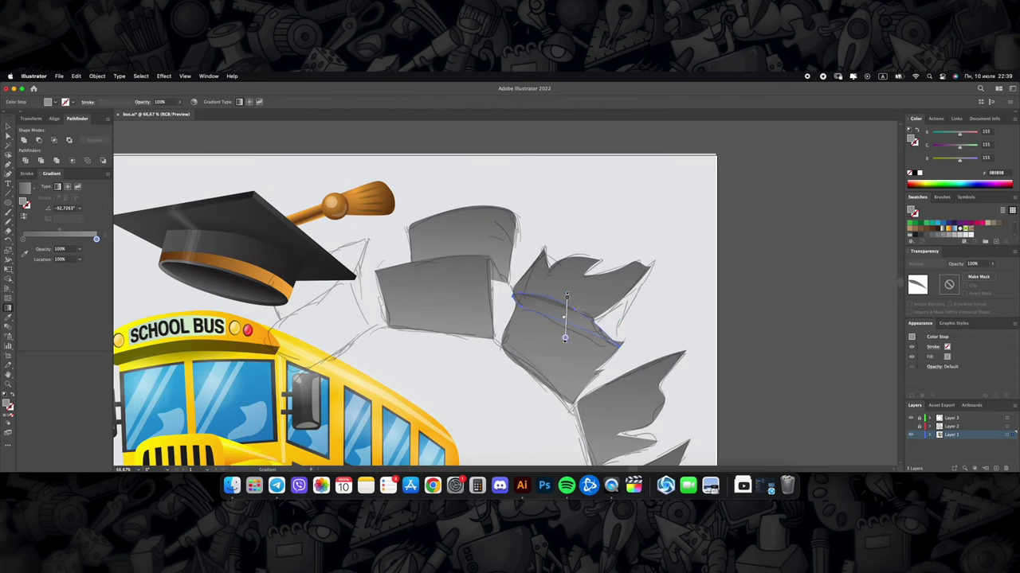
{"action": "scroll", "coordinate": [578, 356], "scroll_direction": "down", "scroll_amount": 3}
{"action": "scroll", "coordinate": [577, 357], "scroll_direction": "up", "scroll_amount": 3}
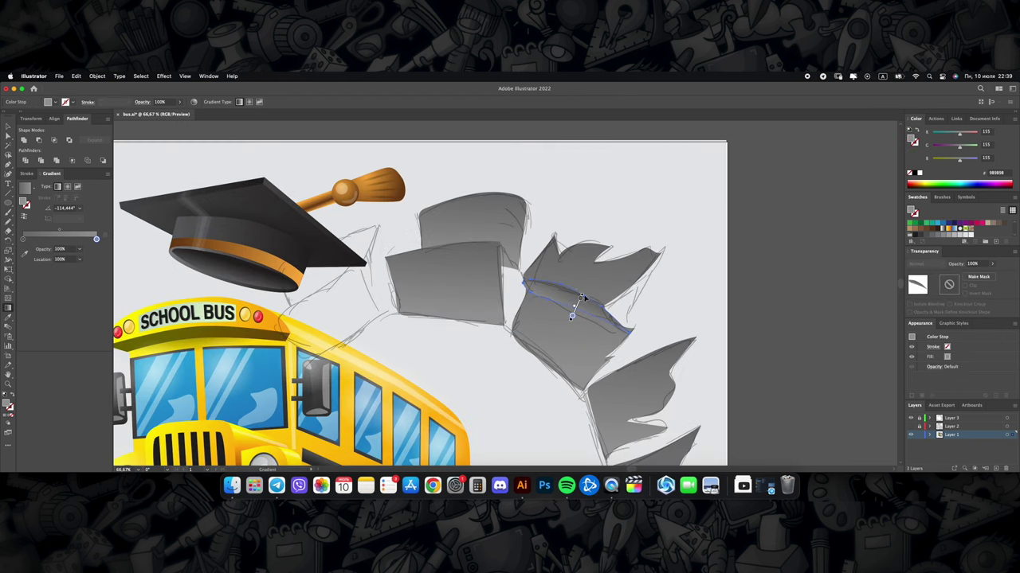
{"action": "left_click_drag", "start_coordinate": [580, 293], "coordinate": [586, 375]}
{"action": "scroll", "coordinate": [586, 375], "scroll_direction": "down", "scroll_amount": 3}
{"action": "scroll", "coordinate": [442, 297], "scroll_direction": "up", "scroll_amount": 1}
Step: Draw a closed torn-paper flap beside the graduation cap
{"action": "key", "text": "n"}
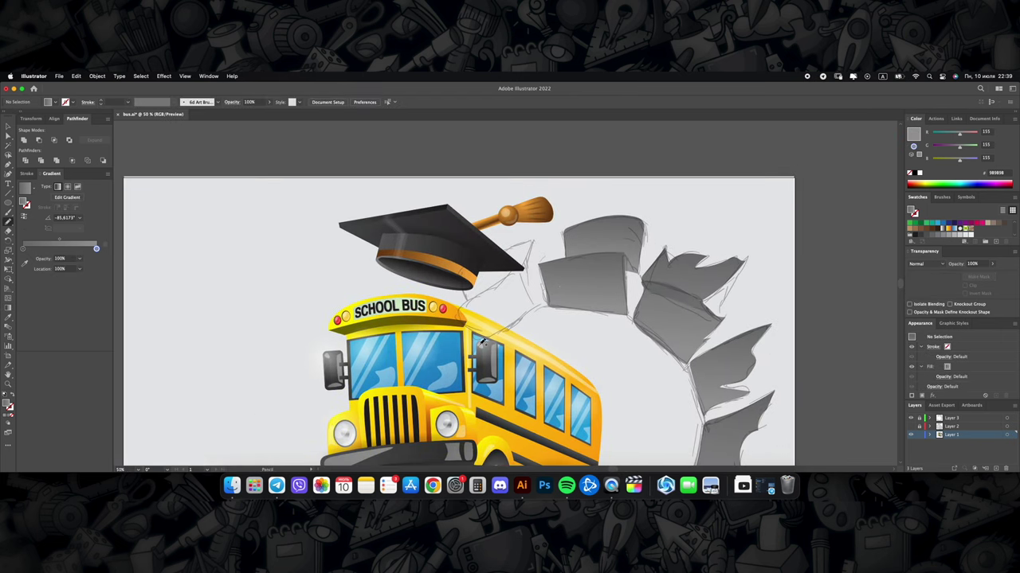
{"action": "left_click_drag", "start_coordinate": [526, 317], "coordinate": [527, 321]}
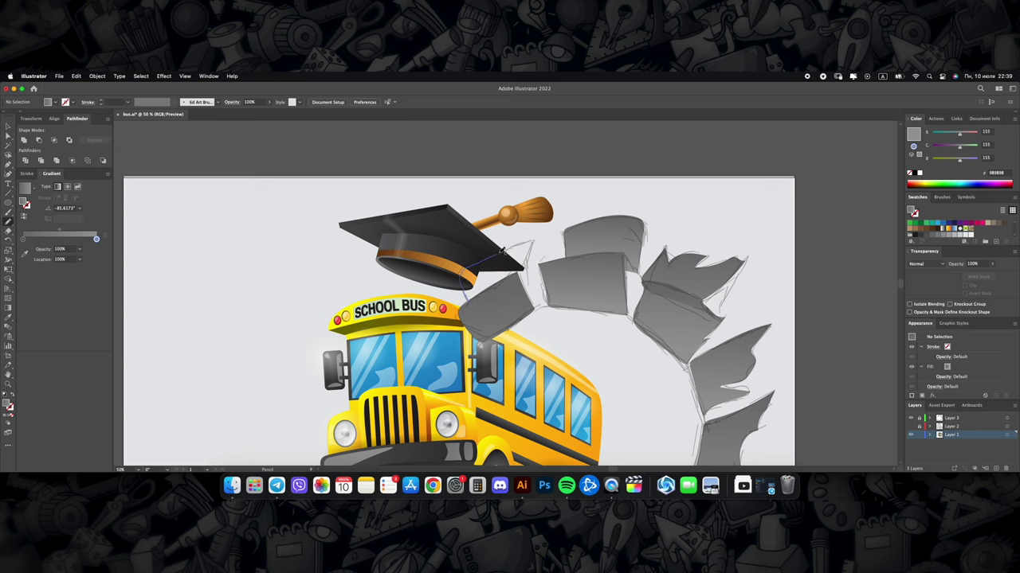
{"action": "left_click_drag", "start_coordinate": [510, 285], "coordinate": [513, 287]}
{"action": "key", "text": "v"}
{"action": "scroll", "coordinate": [601, 289], "scroll_direction": "down", "scroll_amount": 2}
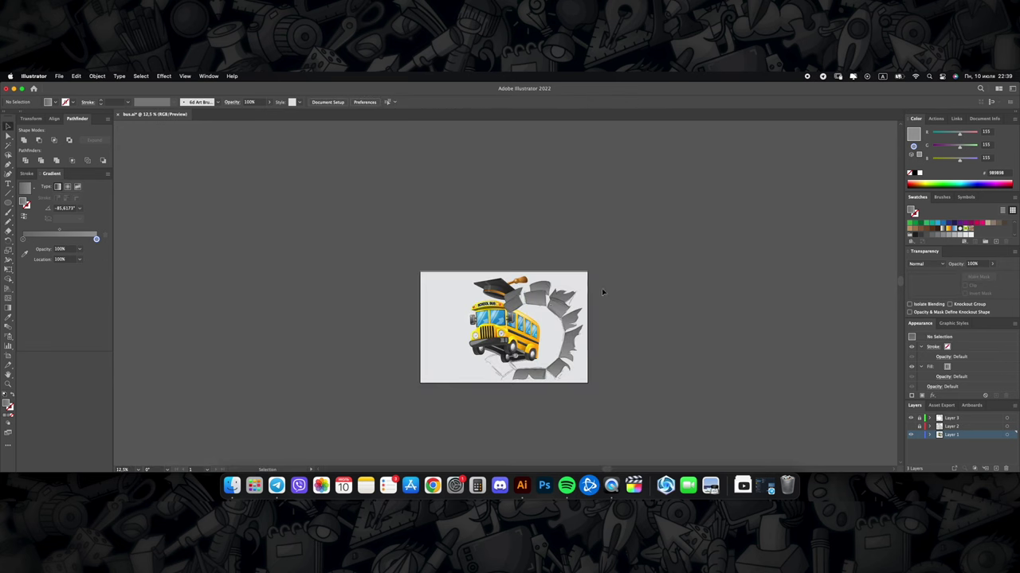
{"action": "scroll", "coordinate": [523, 291], "scroll_direction": "up", "scroll_amount": 1}
{"action": "scroll", "coordinate": [523, 291], "scroll_direction": "up", "scroll_amount": 1}
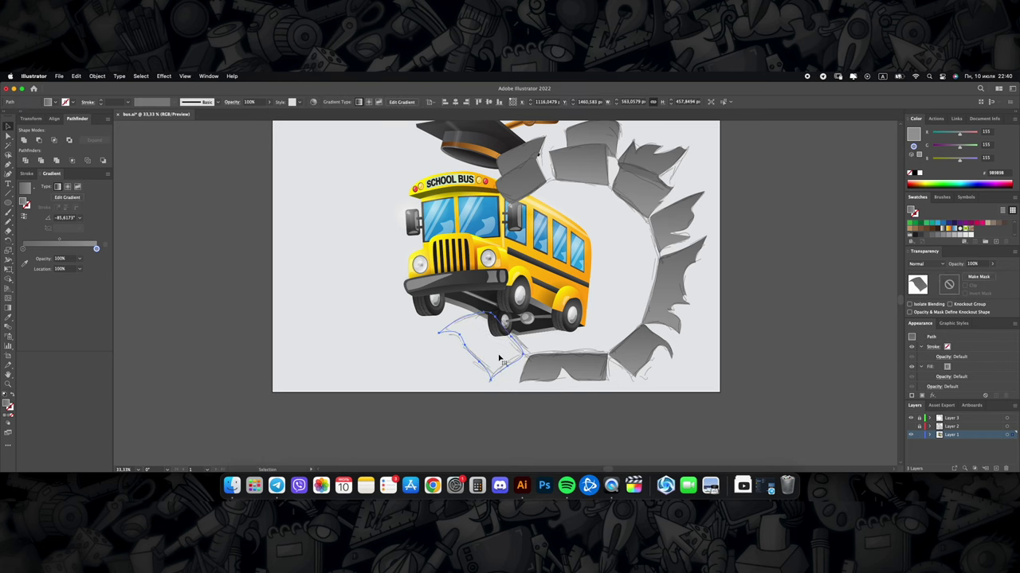
Step: Zoom out to the whole artboard and select the torn-paper flaps around the hole
{"action": "key", "text": "super+minus"}
{"action": "key", "text": "super+minus"}
{"action": "key", "text": "super+minus"}
{"action": "scroll", "coordinate": [562, 339], "scroll_direction": "up", "scroll_amount": 3}
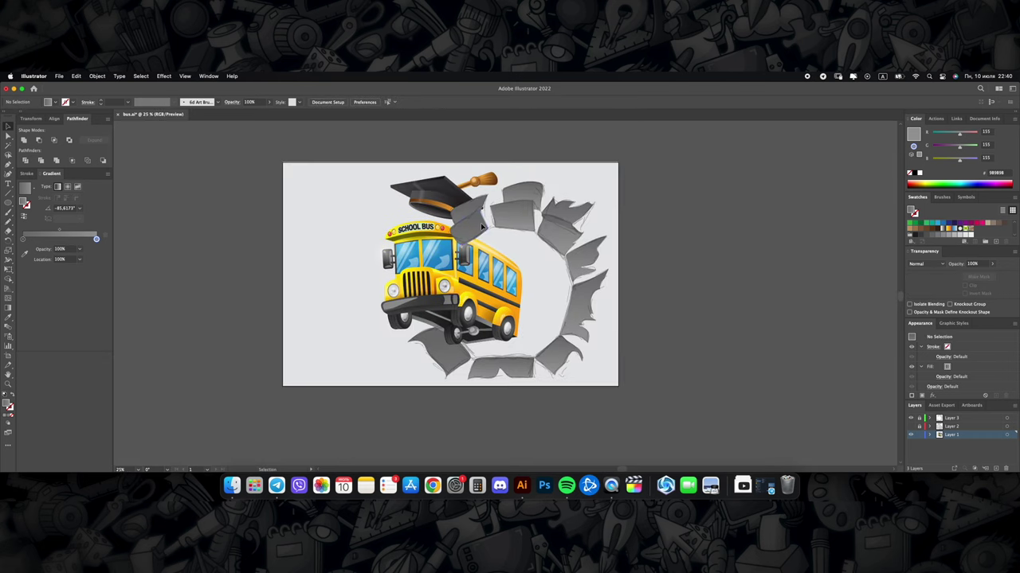
{"action": "scroll", "coordinate": [474, 244], "scroll_direction": "down", "scroll_amount": 1}
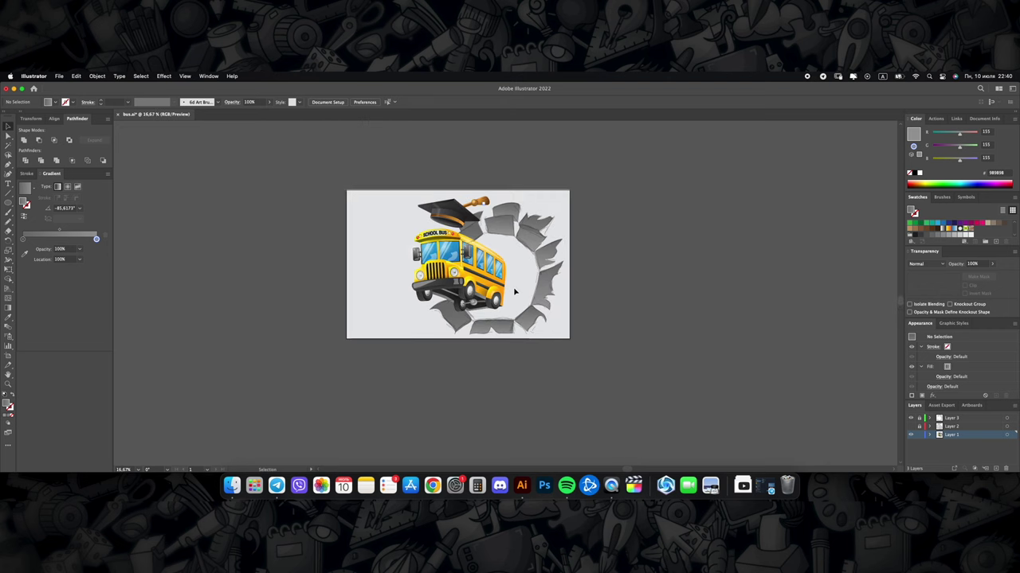
{"action": "scroll", "coordinate": [503, 264], "scroll_direction": "up", "scroll_amount": 1}
{"action": "scroll", "coordinate": [518, 246], "scroll_direction": "down", "scroll_amount": 1}
{"action": "left_click", "coordinate": [530, 239]}
{"action": "scroll", "coordinate": [542, 225], "scroll_direction": "up", "scroll_amount": 1}
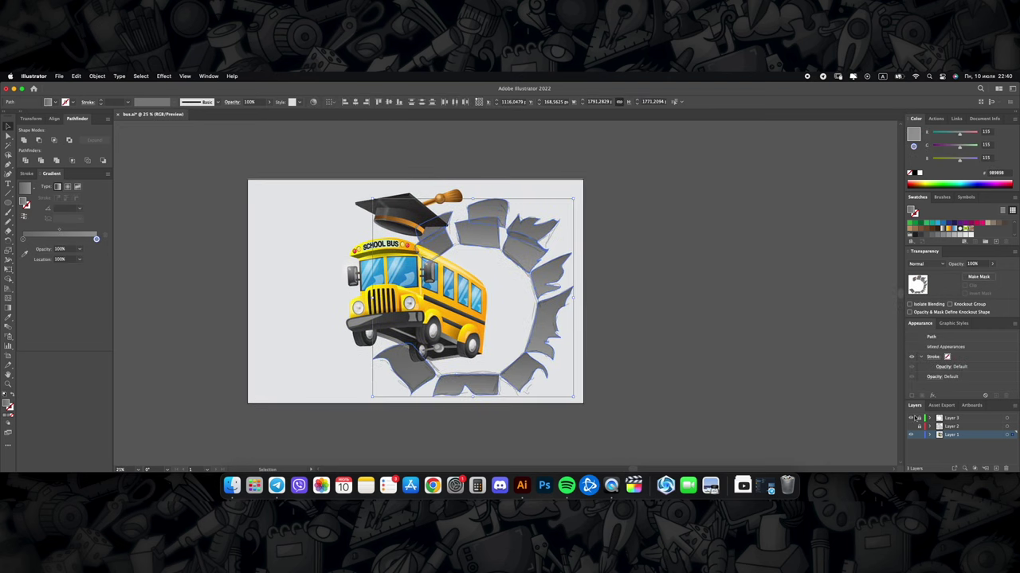
Step: Raise the brightness in Recolor Artwork to turn the flaps pale grey
{"action": "left_click", "coordinate": [312, 101]}
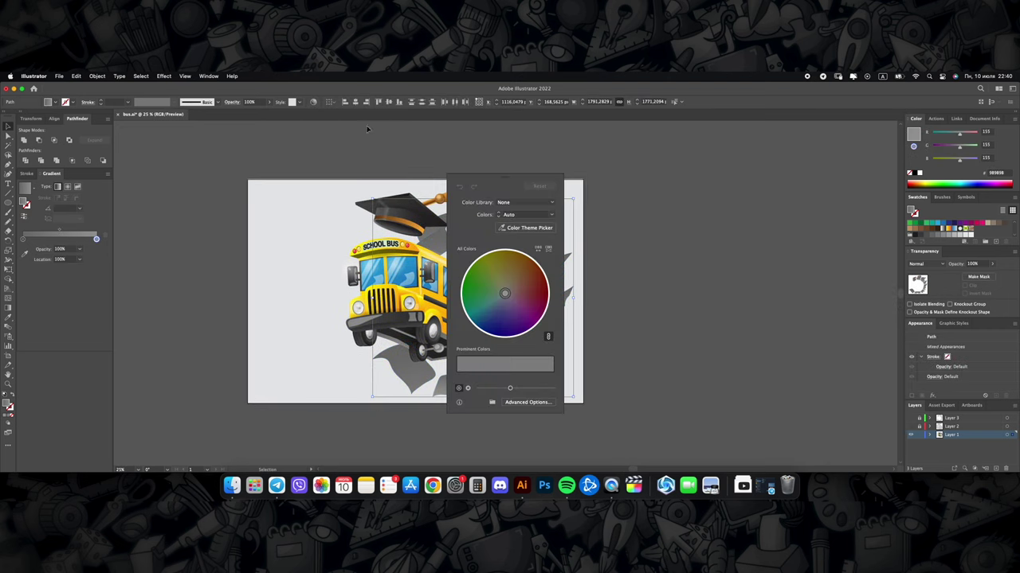
{"action": "left_click_drag", "start_coordinate": [506, 180], "coordinate": [698, 184]}
{"action": "left_click_drag", "start_coordinate": [703, 392], "coordinate": [722, 393]}
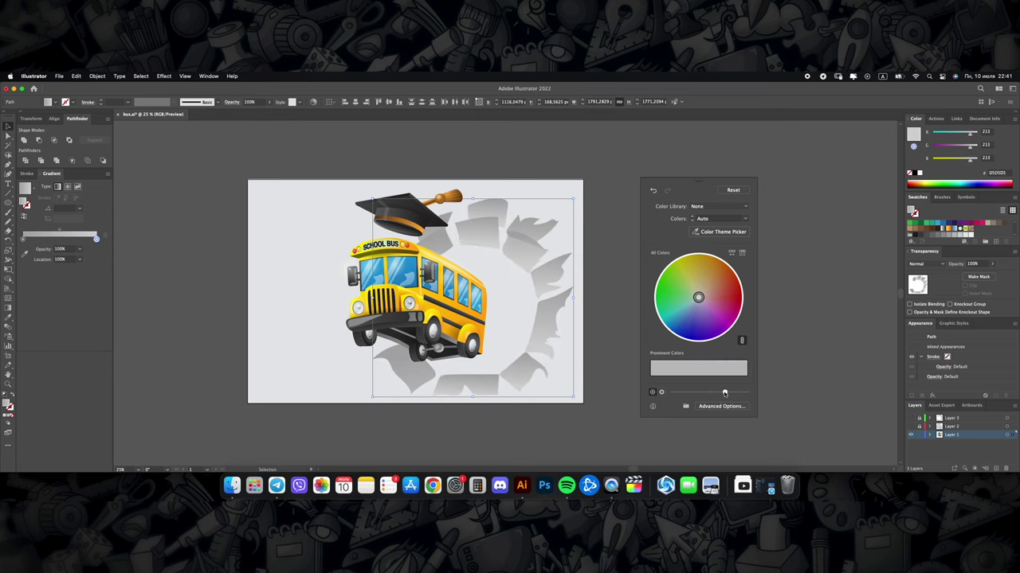
{"action": "left_click", "coordinate": [698, 298]}
{"action": "scroll", "coordinate": [660, 302], "scroll_direction": "down", "scroll_amount": 3}
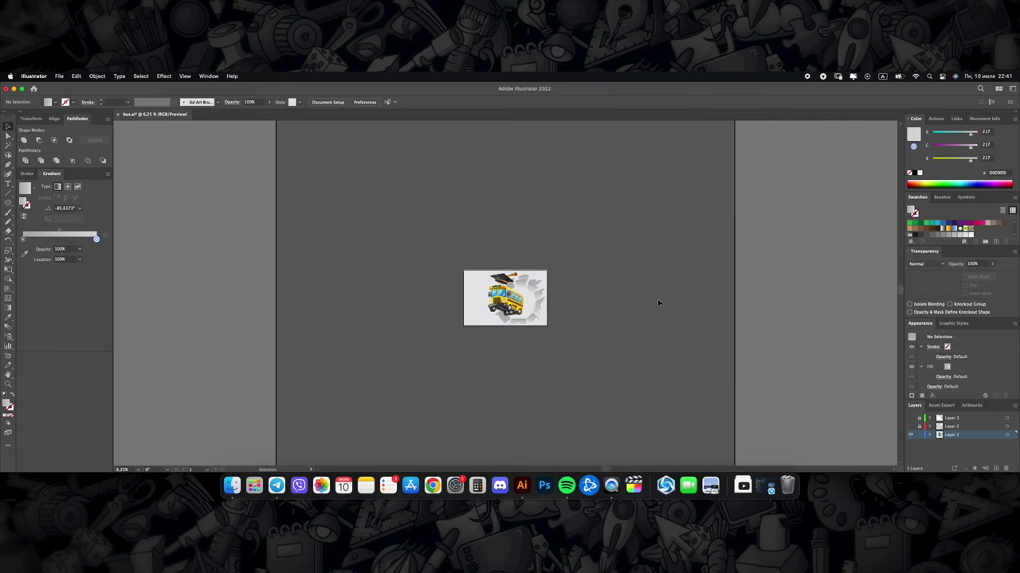
Step: Draw a pencil shape filling the hole behind the bus
{"action": "scroll", "coordinate": [516, 274], "scroll_direction": "up", "scroll_amount": 3}
{"action": "key", "text": "n"}
{"action": "scroll", "coordinate": [516, 274], "scroll_direction": "up", "scroll_amount": 1}
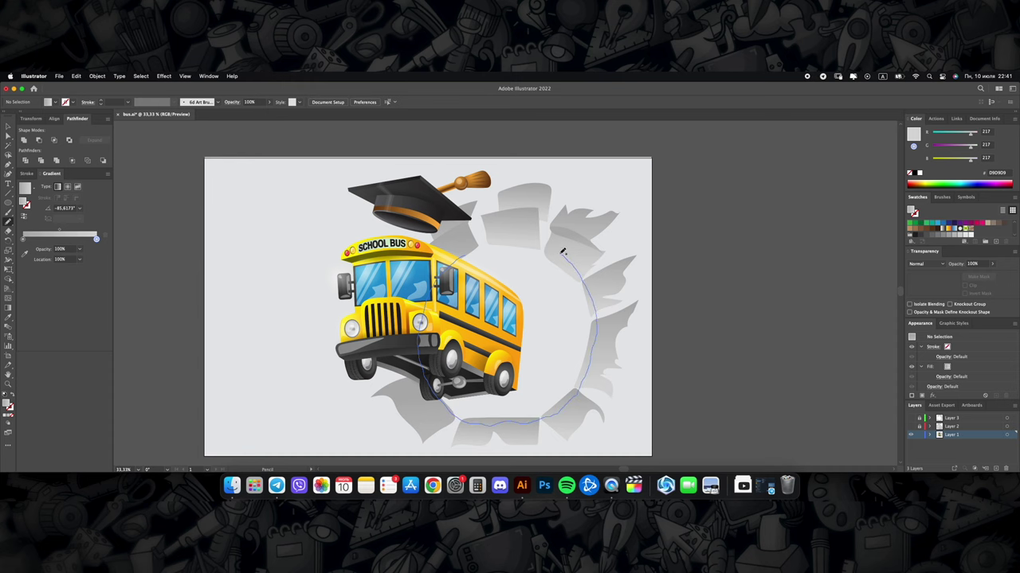
{"action": "left_click_drag", "start_coordinate": [470, 250], "coordinate": [470, 250]}
{"action": "key", "text": "v"}
{"action": "scroll", "coordinate": [546, 296], "scroll_direction": "down", "scroll_amount": 1}
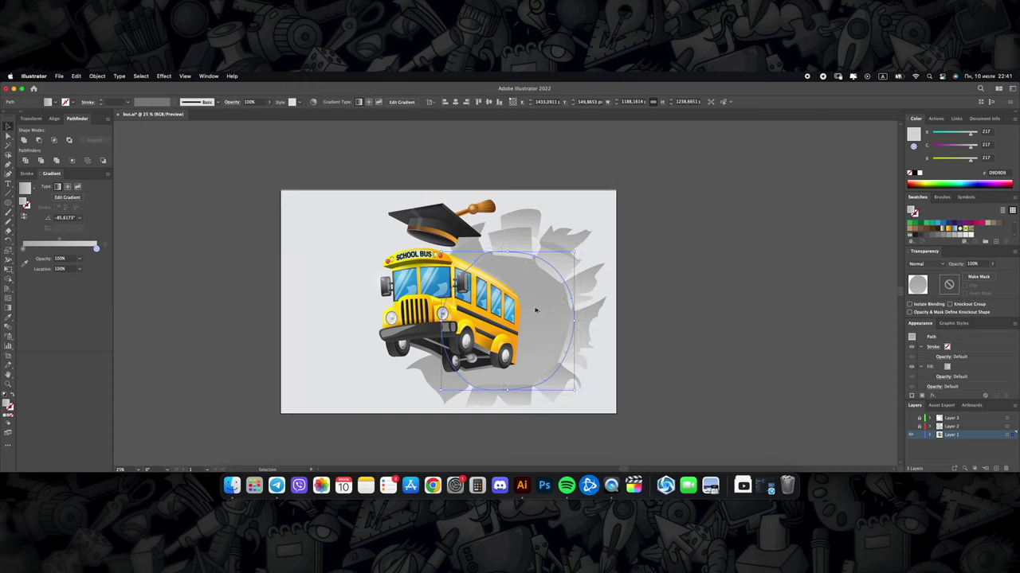
Step: Recolour the new shape to a teal-to-green gradient in Recolor Artwork
{"action": "left_click", "coordinate": [313, 101]}
{"action": "left_click_drag", "start_coordinate": [532, 389], "coordinate": [521, 388]}
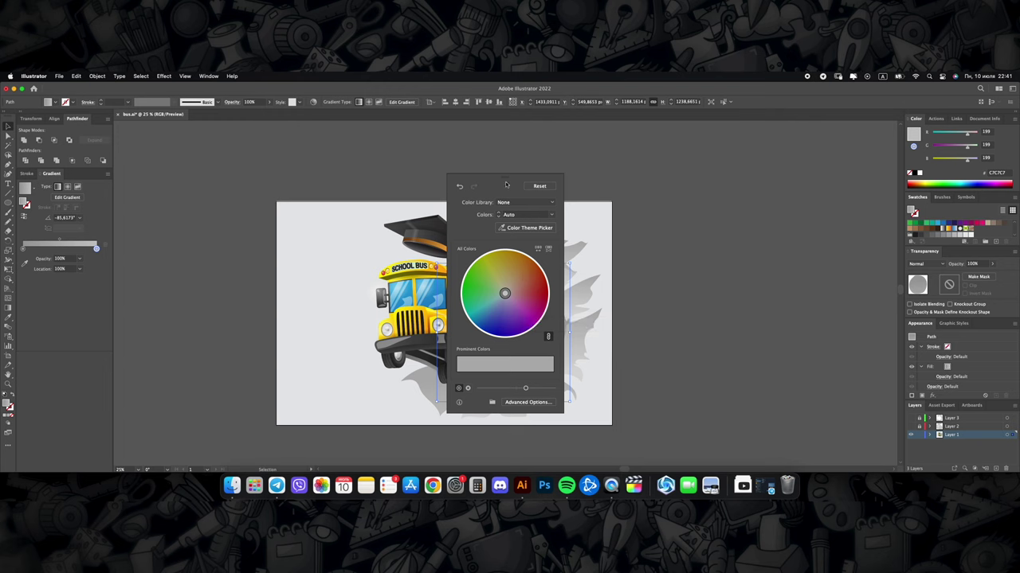
{"action": "left_click_drag", "start_coordinate": [524, 180], "coordinate": [706, 180]}
{"action": "left_click_drag", "start_coordinate": [704, 386], "coordinate": [682, 387]}
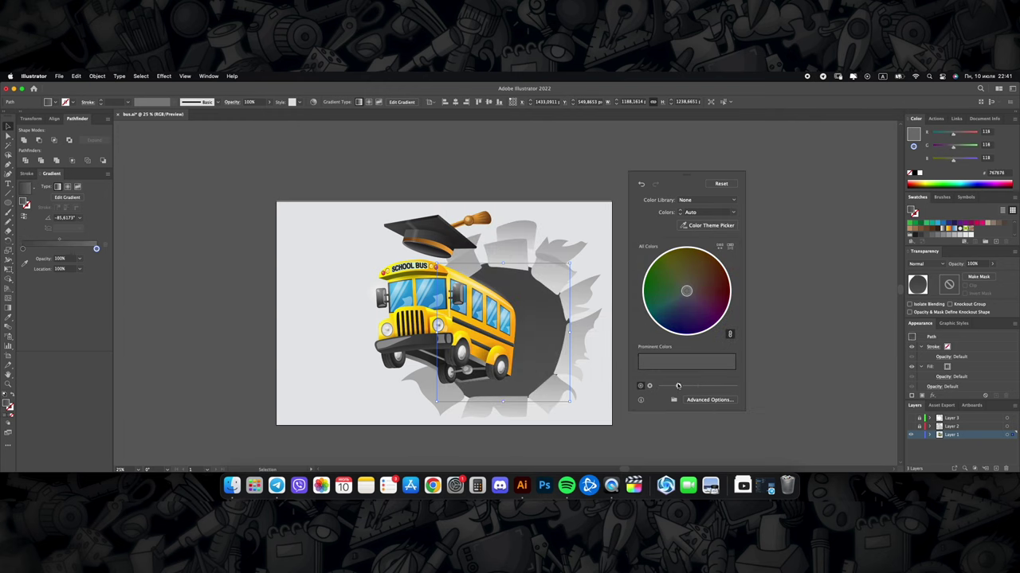
{"action": "mouse_move", "coordinate": [691, 294]}
{"action": "left_mouse_down"}
{"action": "mouse_move", "coordinate": [685, 270]}
{"action": "mouse_move", "coordinate": [687, 312]}
{"action": "mouse_move", "coordinate": [689, 257]}
{"action": "left_mouse_up"}
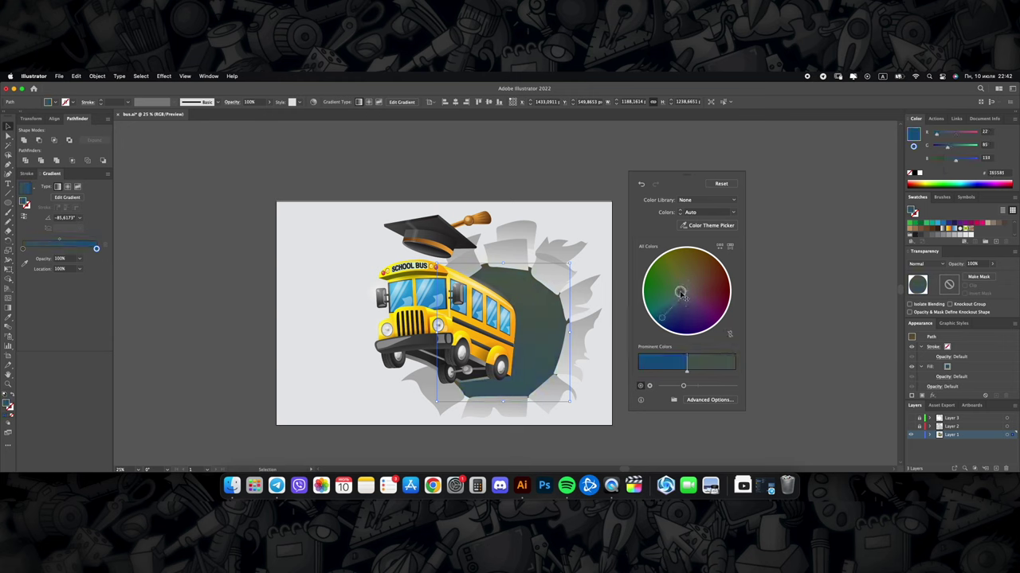
{"action": "left_click_drag", "start_coordinate": [671, 321], "coordinate": [664, 309]}
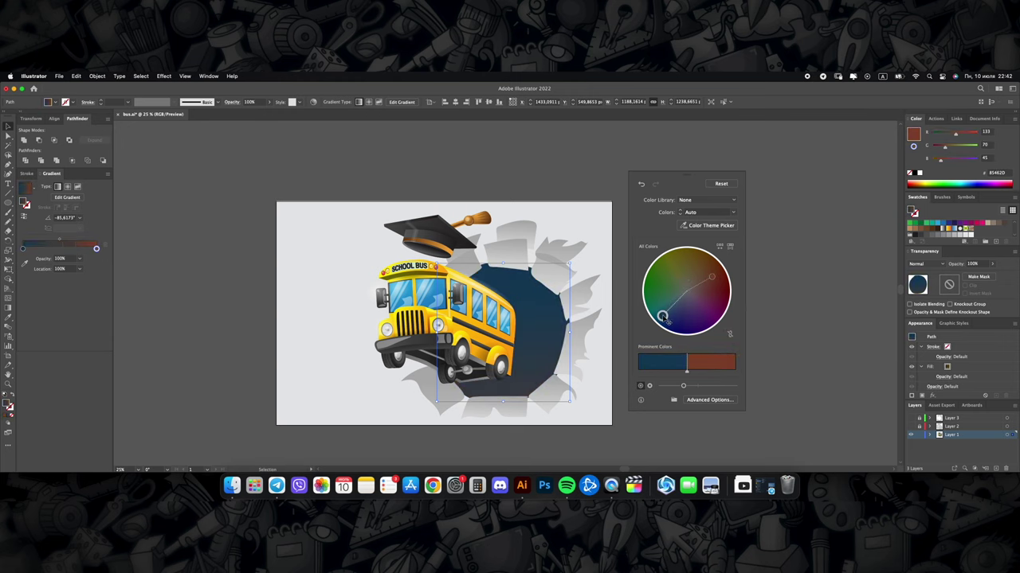
{"action": "left_click_drag", "start_coordinate": [683, 385], "coordinate": [710, 387]}
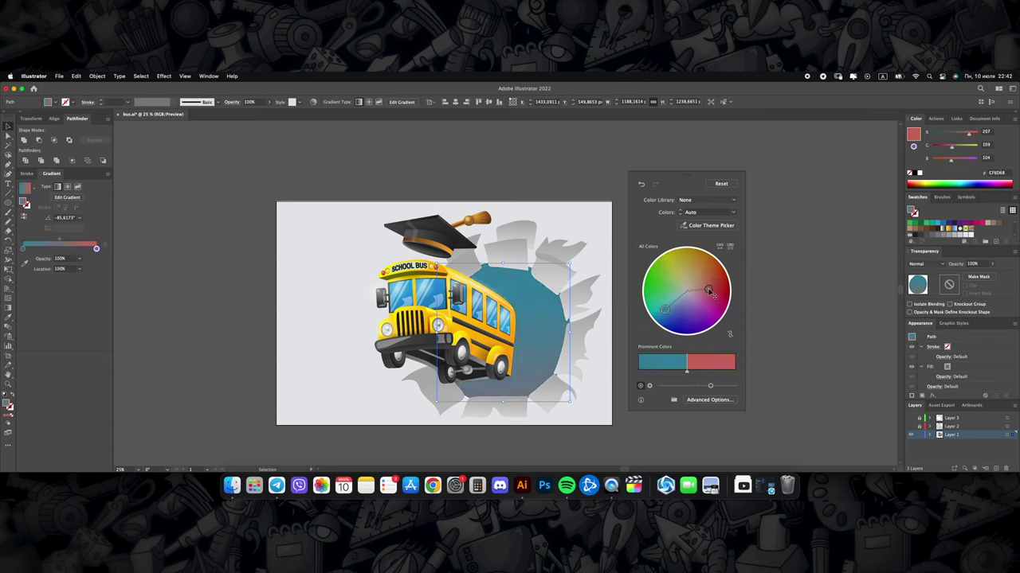
{"action": "mouse_move", "coordinate": [708, 290]}
{"action": "left_mouse_down"}
{"action": "mouse_move", "coordinate": [655, 283]}
{"action": "mouse_move", "coordinate": [660, 297]}
{"action": "left_mouse_up"}
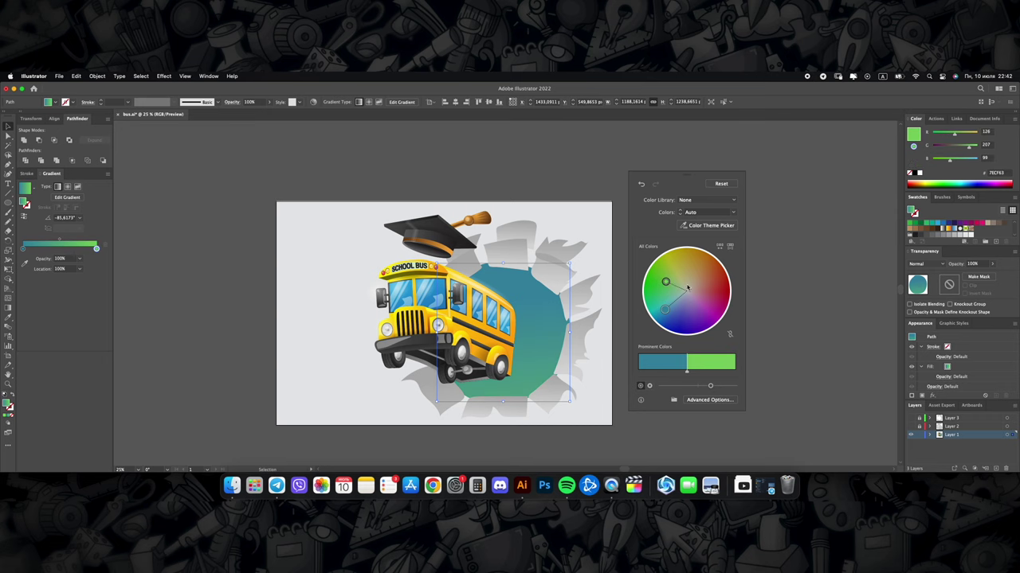
{"action": "left_click", "coordinate": [779, 264]}
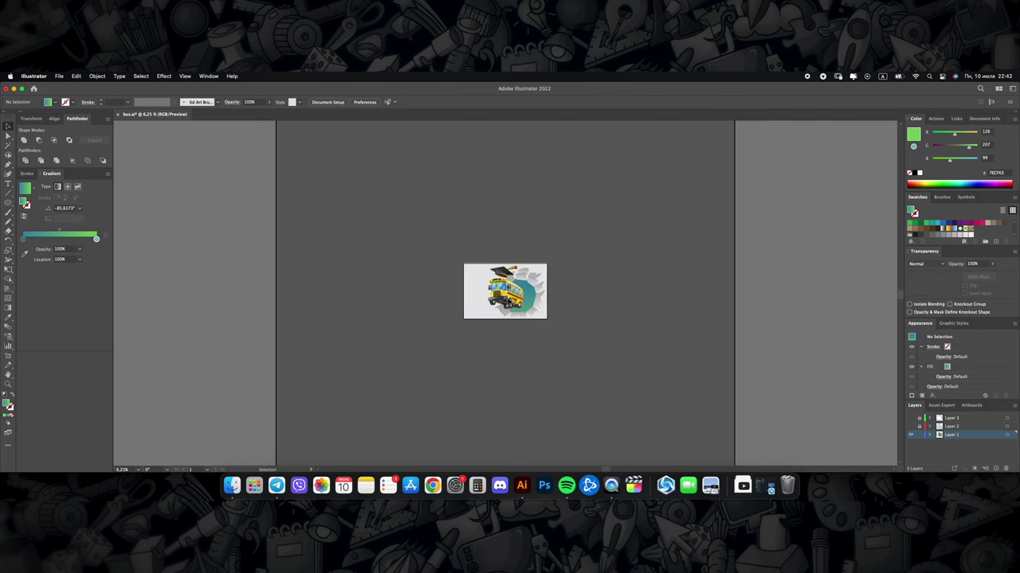
Step: Select the teal gradient shape to inspect its anchor points
{"action": "scroll", "coordinate": [515, 315], "scroll_direction": "down", "scroll_amount": 1}
{"action": "key", "text": "ctrl+a"}
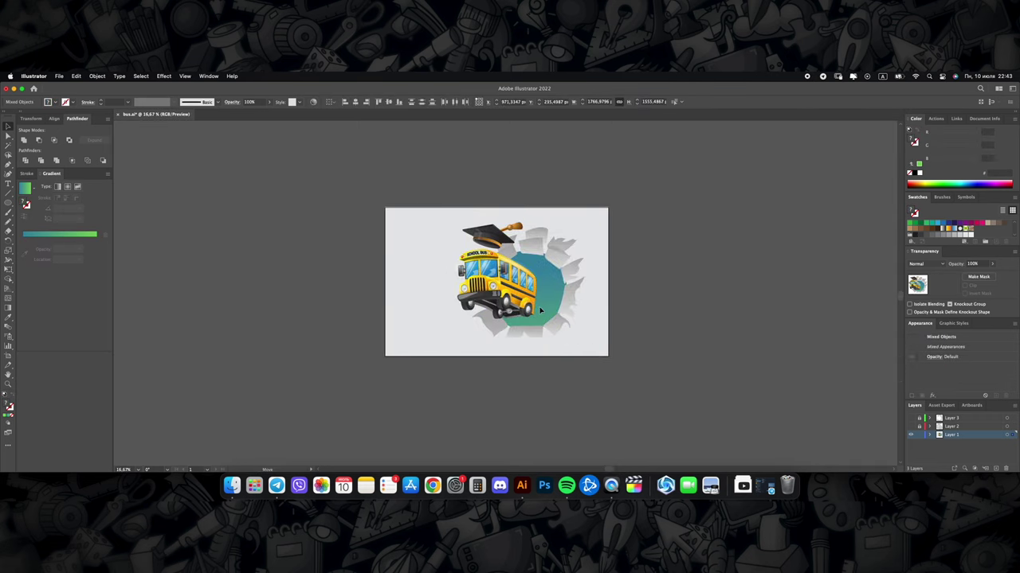
{"action": "key", "text": "ctrl+shift+a"}
{"action": "scroll", "coordinate": [549, 308], "scroll_direction": "up", "scroll_amount": 3}
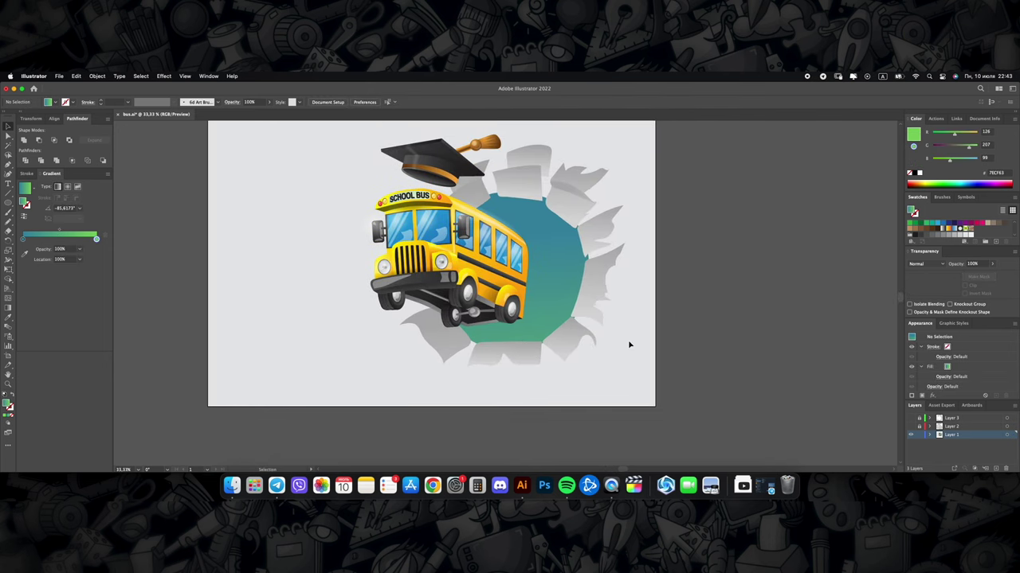
{"action": "left_click", "coordinate": [564, 243]}
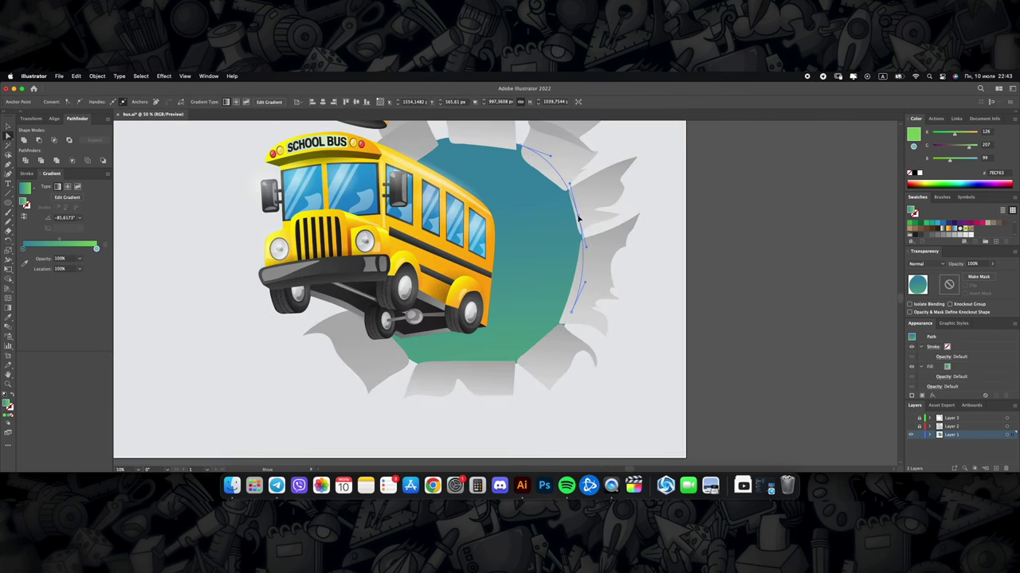
{"action": "scroll", "coordinate": [549, 271], "scroll_direction": "up", "scroll_amount": 2}
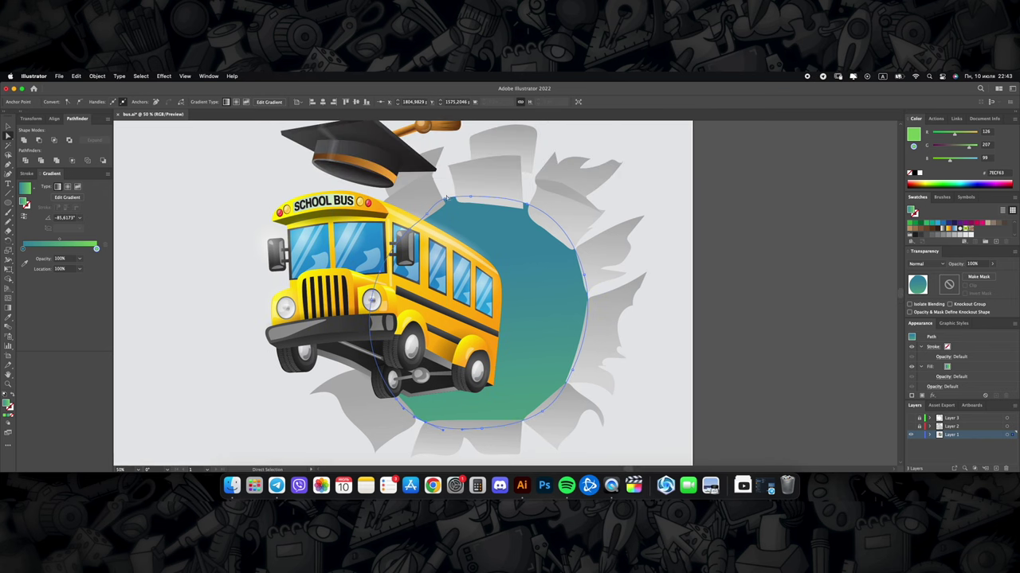
{"action": "scroll", "coordinate": [678, 170], "scroll_direction": "down", "scroll_amount": 4}
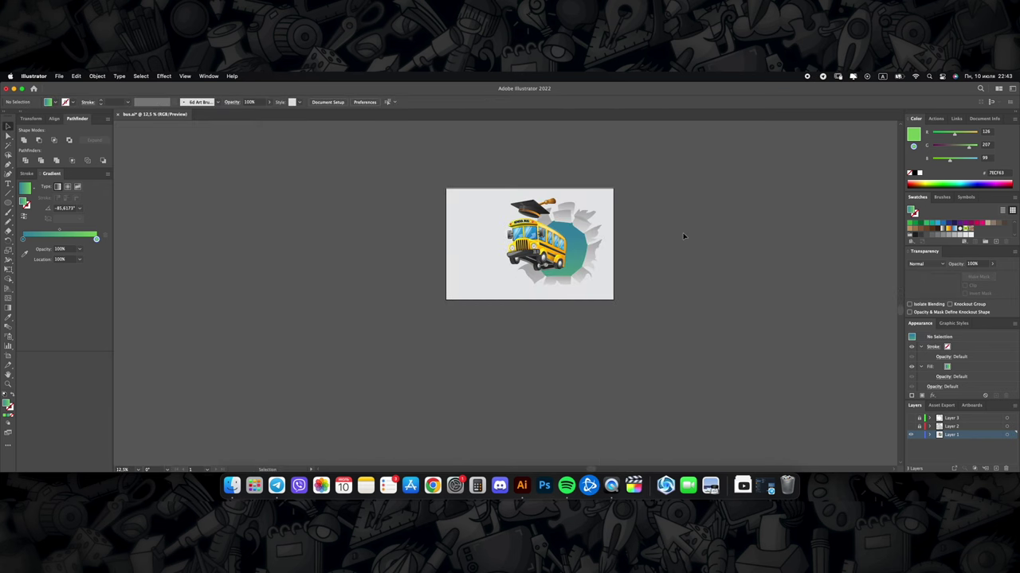
{"action": "scroll", "coordinate": [683, 235], "scroll_direction": "up", "scroll_amount": 3}
Step: Move and rotate the shadow ellipse into place under the bus
{"action": "left_click", "coordinate": [555, 315]}
{"action": "mouse_move", "coordinate": [555, 315]}
{"action": "left_mouse_down"}
{"action": "mouse_move", "coordinate": [581, 368]}
{"action": "mouse_move", "coordinate": [582, 341]}
{"action": "mouse_move", "coordinate": [487, 354]}
{"action": "mouse_move", "coordinate": [606, 332]}
{"action": "mouse_move", "coordinate": [614, 286]}
{"action": "left_mouse_up"}
{"action": "mouse_move", "coordinate": [603, 341]}
{"action": "left_mouse_down"}
{"action": "mouse_move", "coordinate": [660, 277]}
{"action": "mouse_move", "coordinate": [637, 268]}
{"action": "mouse_move", "coordinate": [653, 235]}
{"action": "mouse_move", "coordinate": [579, 180]}
{"action": "left_mouse_up"}
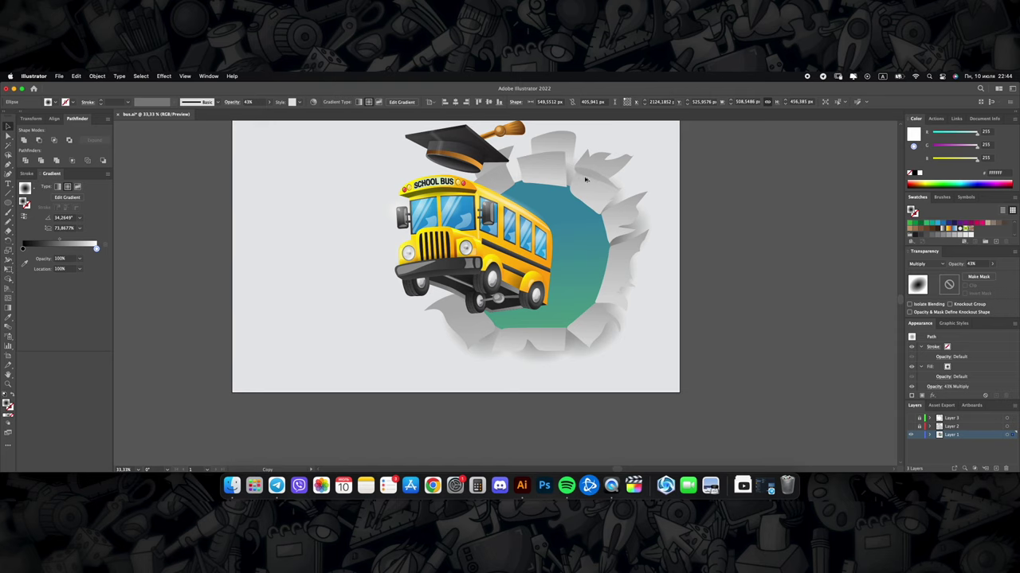
{"action": "left_click_drag", "start_coordinate": [526, 182], "coordinate": [480, 357]}
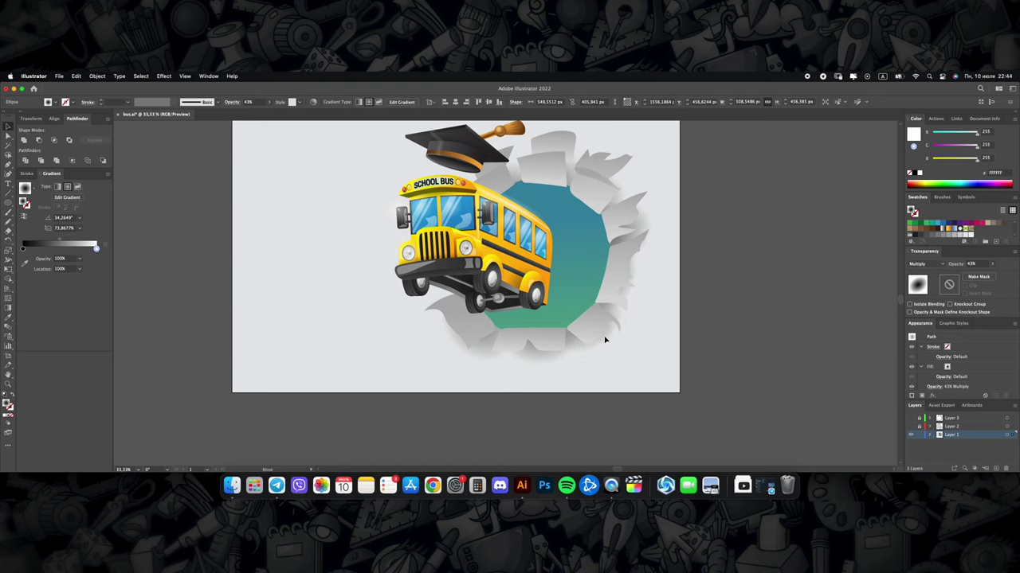
Step: Draw a large grey ellipse over the bottom of the hole
{"action": "left_click", "coordinate": [599, 307]}
{"action": "key", "text": "ctrl+minus"}
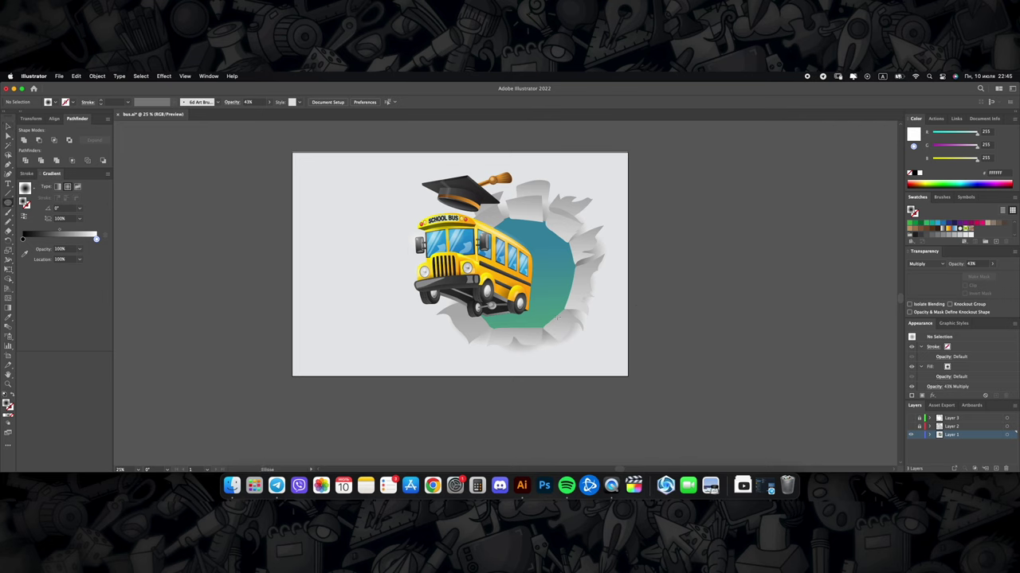
{"action": "left_click_drag", "start_coordinate": [457, 300], "coordinate": [628, 402]}
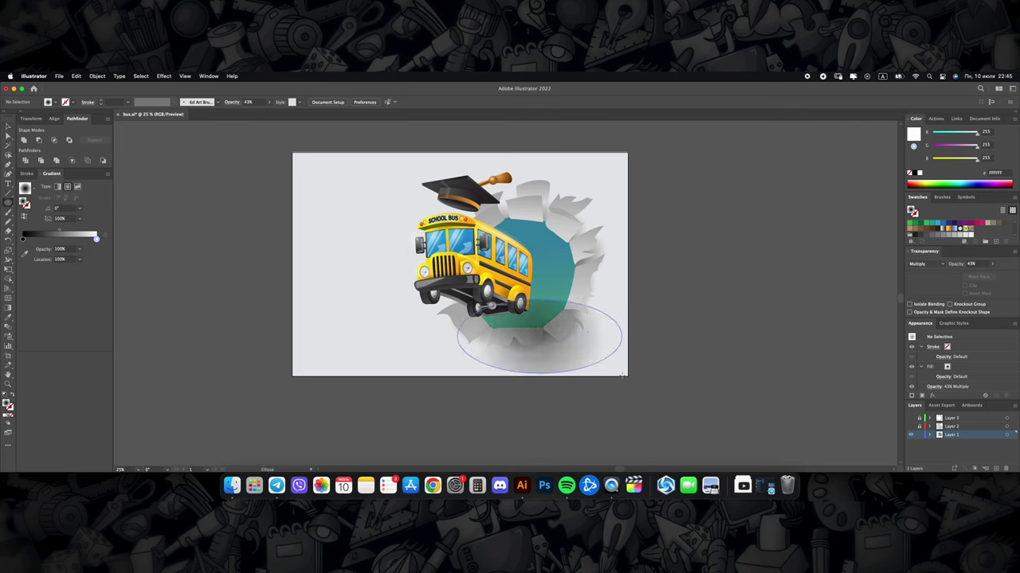
Step: Set the ellipse to Normal blending, 100% opacity and fill 414042, then nudge it
{"action": "left_click", "coordinate": [942, 267]}
{"action": "left_click", "coordinate": [926, 232]}
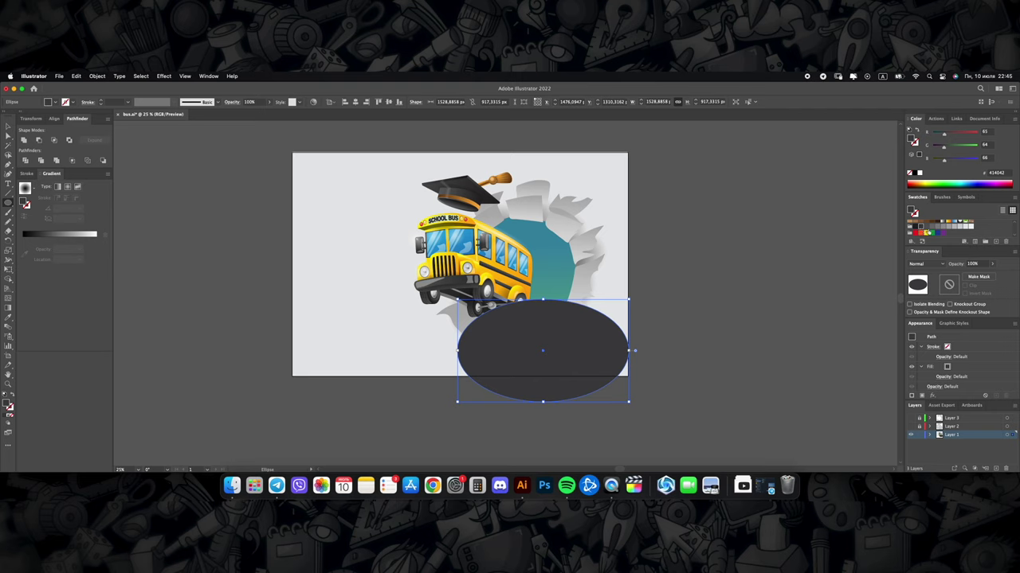
{"action": "key", "text": "v"}
{"action": "mouse_move", "coordinate": [596, 340]}
{"action": "left_mouse_down"}
{"action": "mouse_move", "coordinate": [577, 325]}
{"action": "mouse_move", "coordinate": [569, 346]}
{"action": "left_mouse_up"}
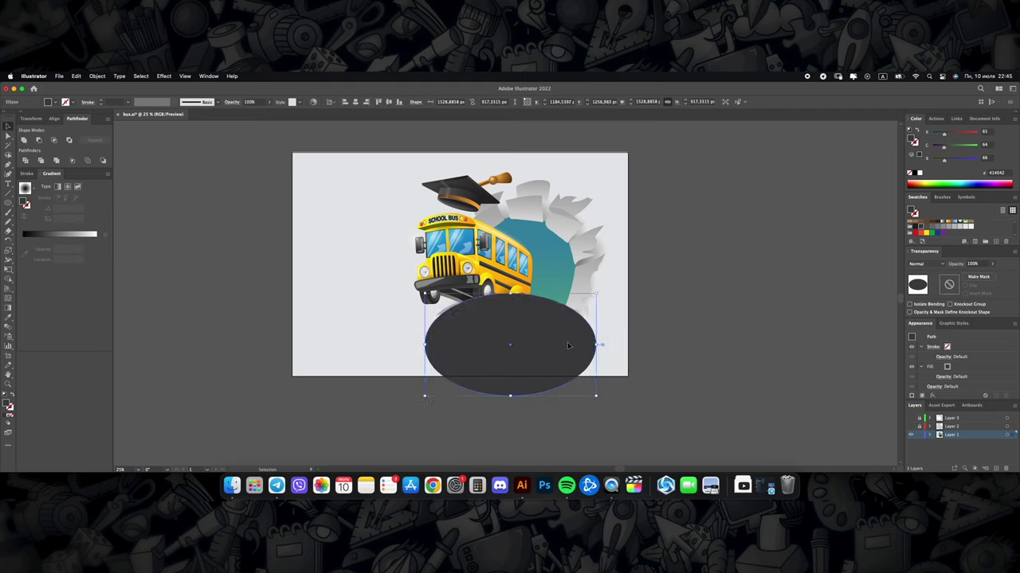
Step: Paste the dark ellipse inside the teal circle and draw a small road-dash rectangle
{"action": "key", "text": "Delete"}
{"action": "left_click", "coordinate": [538, 313]}
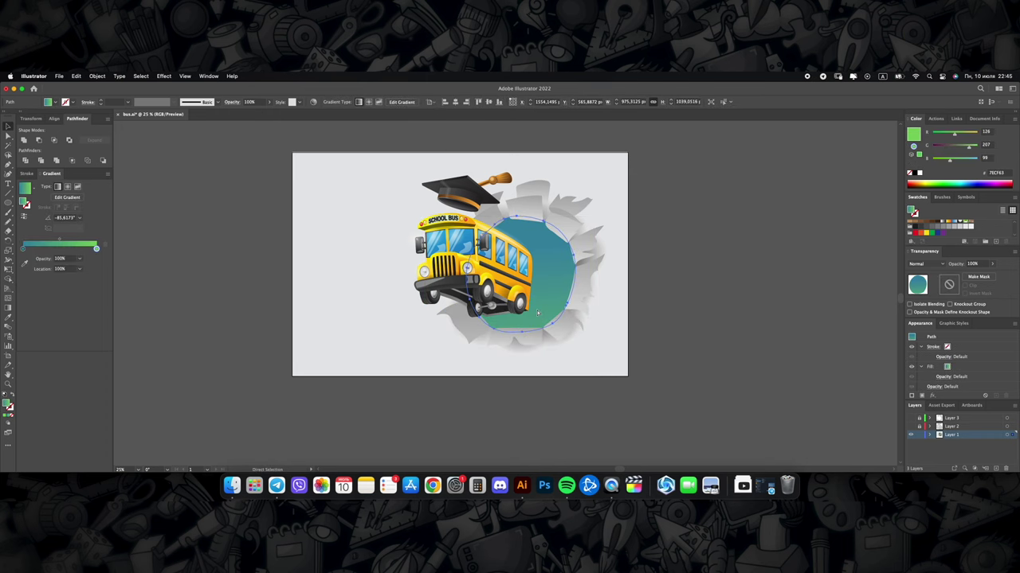
{"action": "key", "text": "super+shift+a"}
{"action": "key", "text": "super+0"}
{"action": "left_click_drag", "start_coordinate": [636, 356], "coordinate": [706, 365]}
Step: Duplicate the dash into a row, then shrink, move and rotate it onto the road
{"action": "key", "text": "super+d"}
{"action": "key", "text": "super+d"}
{"action": "key", "text": "super+d"}
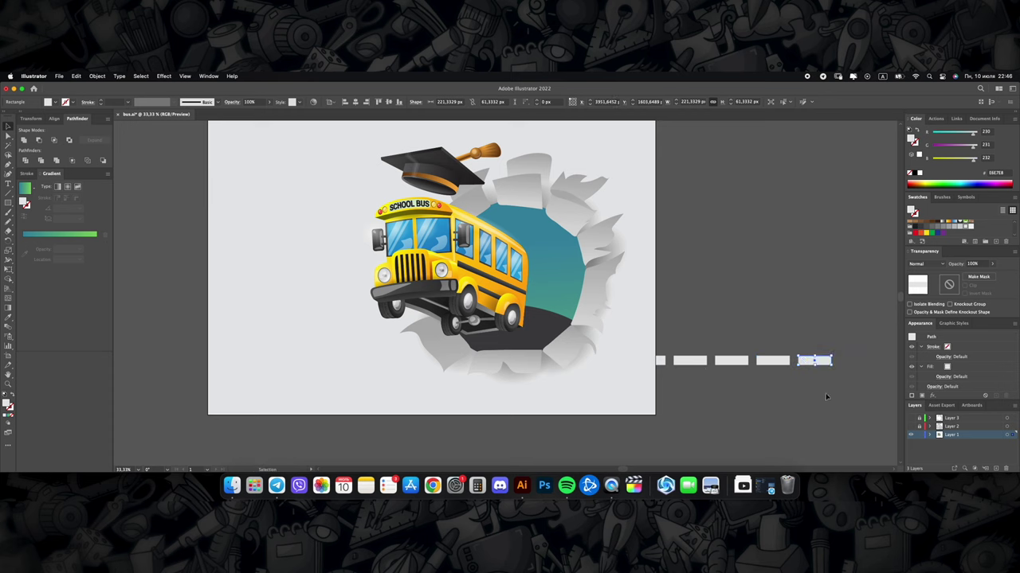
{"action": "key", "text": "super+d"}
{"action": "mouse_move", "coordinate": [880, 375]}
{"action": "left_mouse_down"}
{"action": "mouse_move", "coordinate": [626, 348]}
{"action": "mouse_move", "coordinate": [588, 317]}
{"action": "mouse_move", "coordinate": [585, 299]}
{"action": "left_mouse_up"}
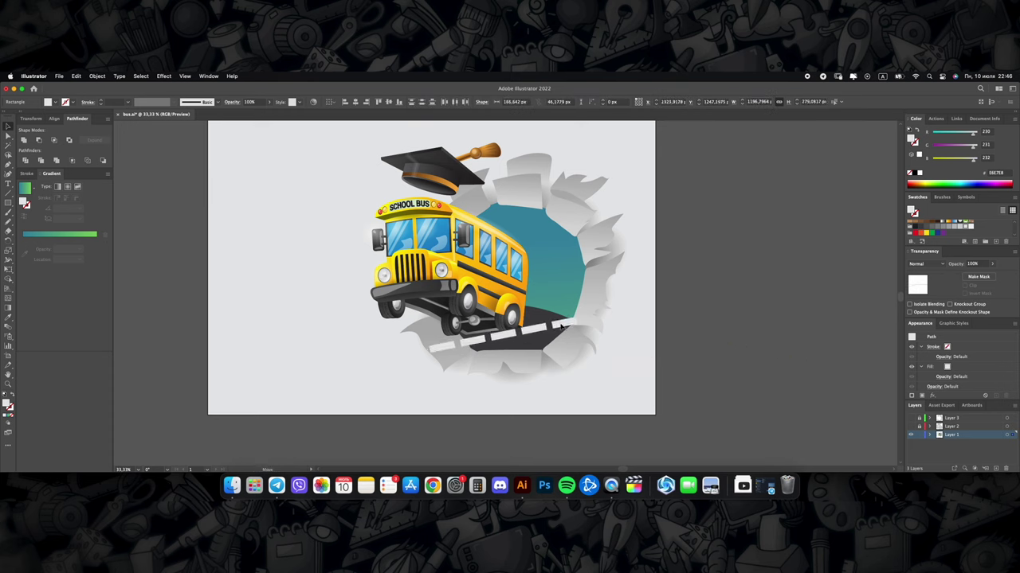
{"action": "left_click_drag", "start_coordinate": [494, 322], "coordinate": [505, 342]}
Step: Apply Envelope Distort > Make with Mesh and bend the dashes along the road
{"action": "left_click", "coordinate": [97, 76]}
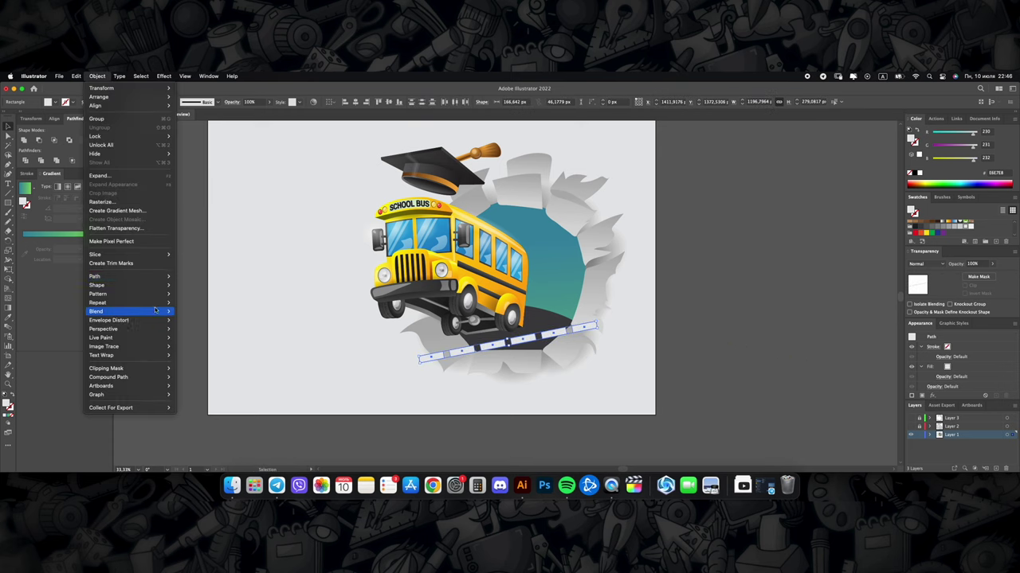
{"action": "mouse_move", "coordinate": [109, 320]}
{"action": "left_click", "coordinate": [191, 328]}
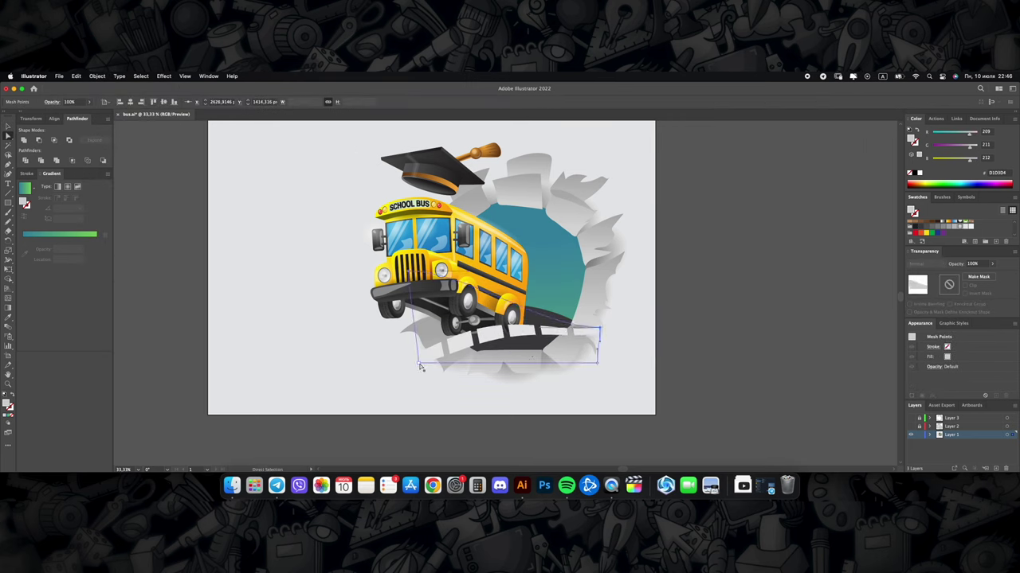
{"action": "left_click_drag", "start_coordinate": [417, 358], "coordinate": [416, 379]}
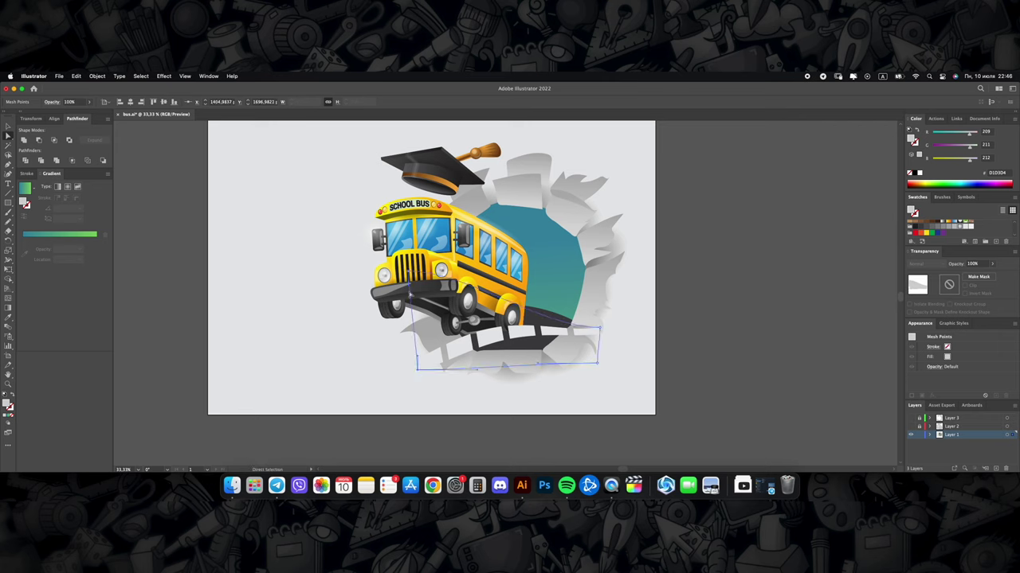
{"action": "mouse_move", "coordinate": [577, 339]}
{"action": "left_mouse_down"}
{"action": "mouse_move", "coordinate": [601, 322]}
{"action": "mouse_move", "coordinate": [587, 353]}
{"action": "left_mouse_up"}
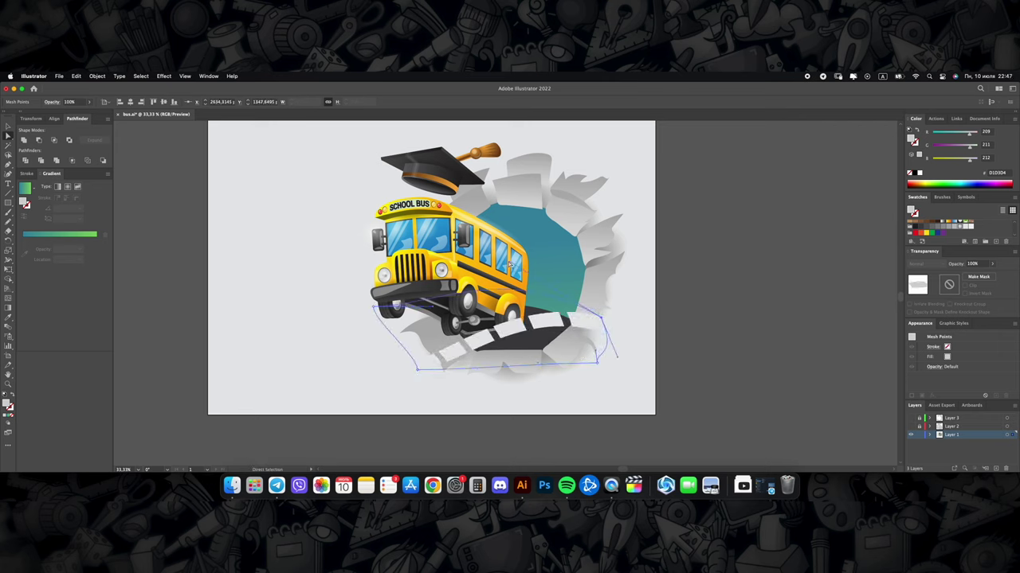
{"action": "left_click", "coordinate": [597, 355]}
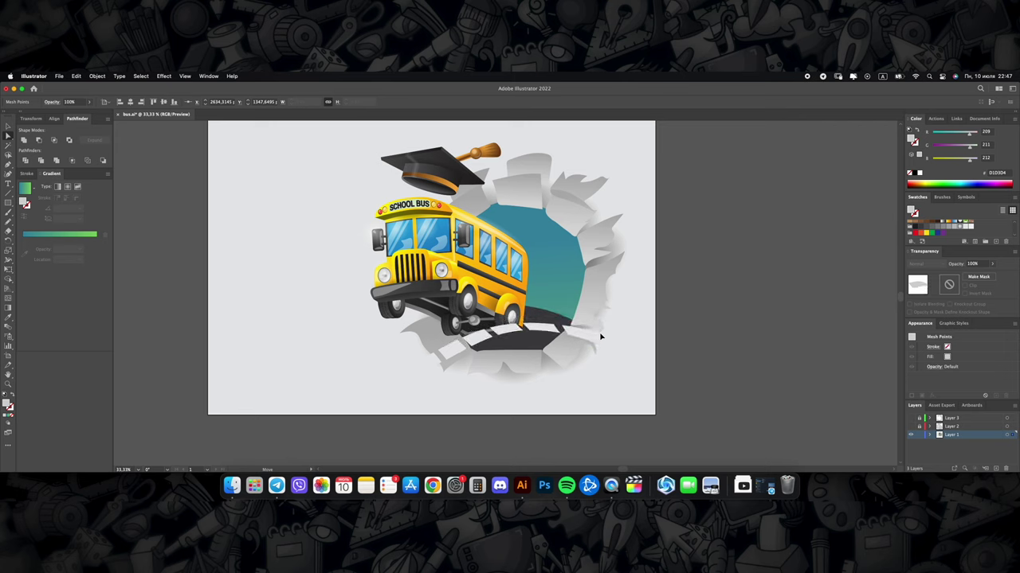
Step: Select all the road pieces together with the Shape Builder tool
{"action": "key", "text": "v"}
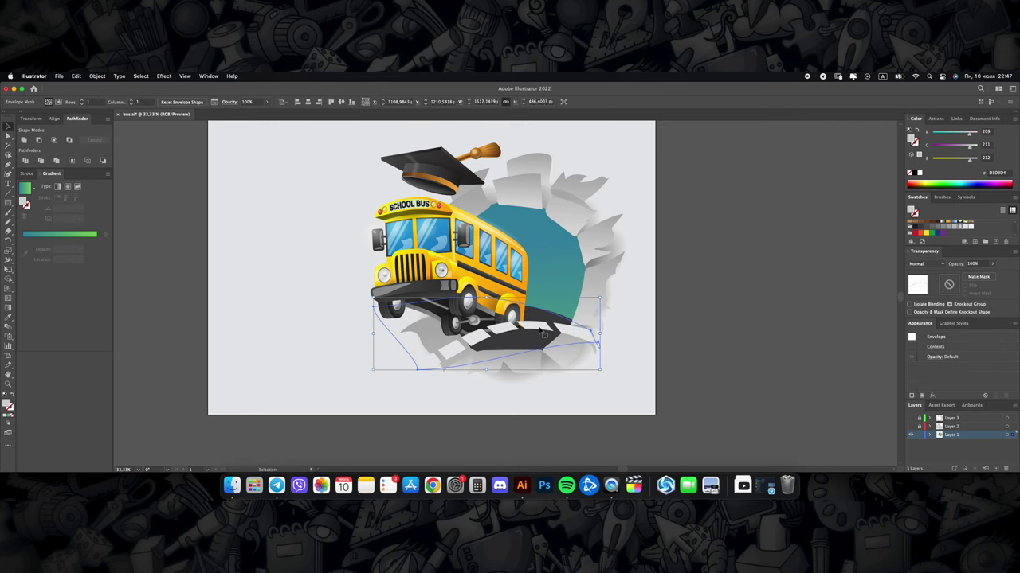
{"action": "left_click", "coordinate": [549, 339]}
{"action": "key", "text": "shift+m"}
{"action": "left_click_drag", "start_coordinate": [599, 320], "coordinate": [445, 373]}
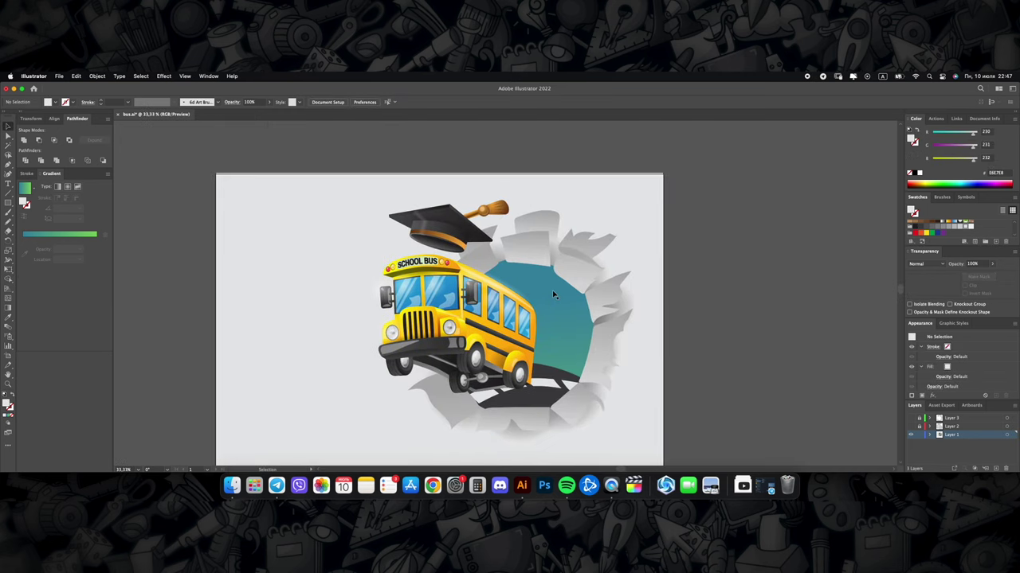
{"action": "scroll", "coordinate": [554, 295], "scroll_direction": "down", "scroll_amount": 2}
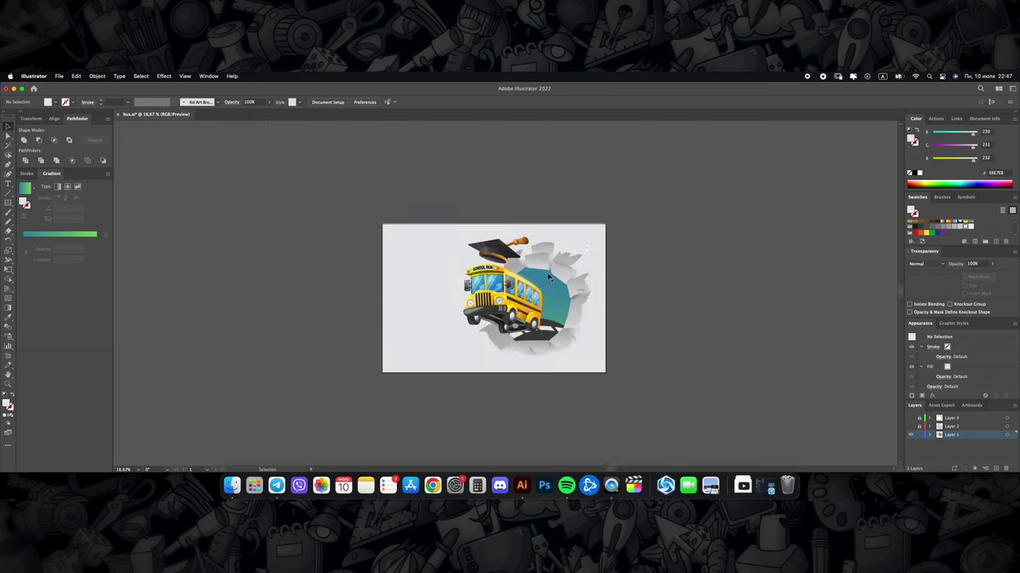
{"action": "scroll", "coordinate": [542, 288], "scroll_direction": "up", "scroll_amount": 1}
{"action": "scroll", "coordinate": [535, 284], "scroll_direction": "up", "scroll_amount": 1}
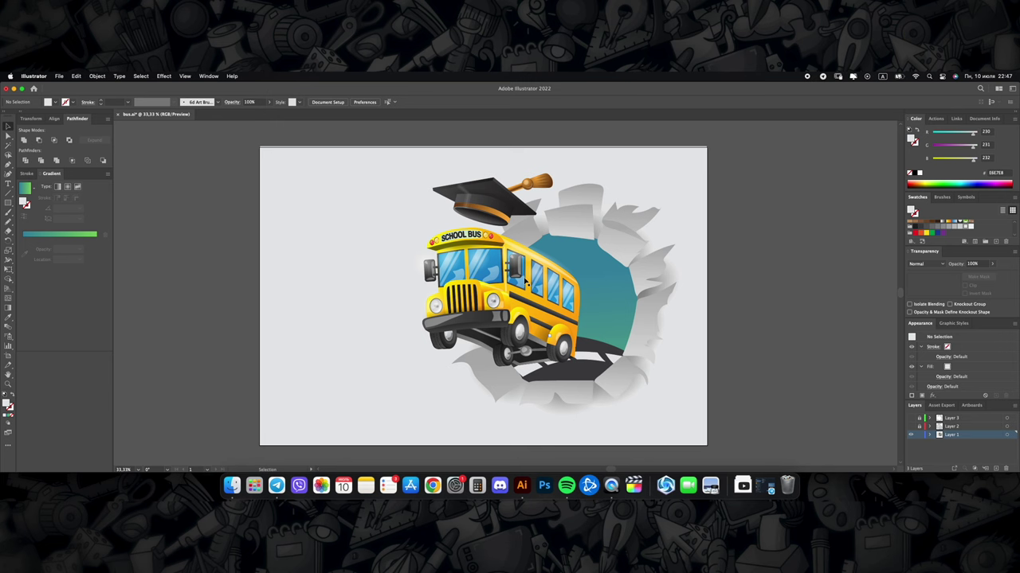
{"action": "scroll", "coordinate": [526, 282], "scroll_direction": "down", "scroll_amount": 1}
{"action": "left_click", "coordinate": [492, 368]}
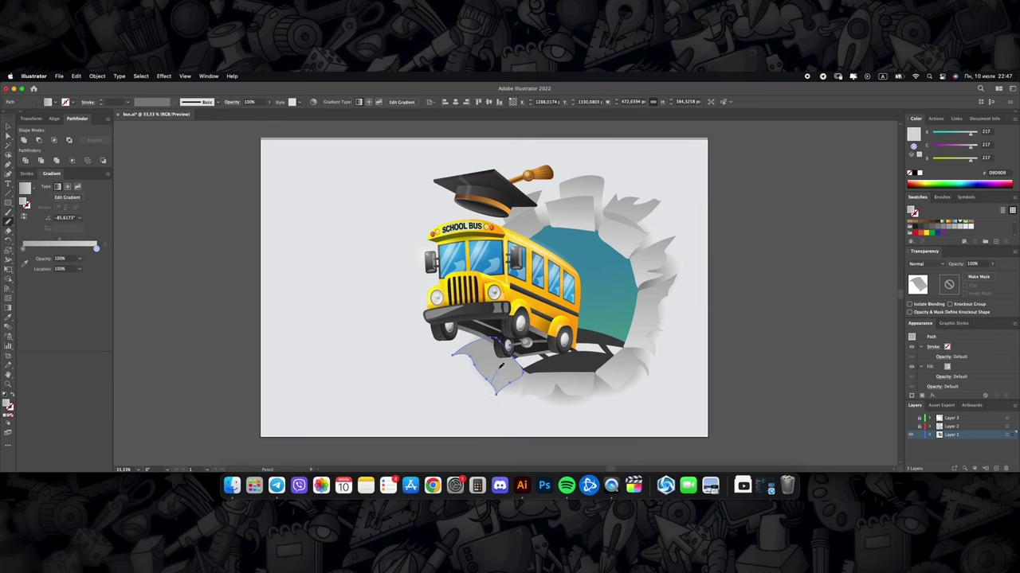
{"action": "scroll", "coordinate": [524, 236], "scroll_direction": "up", "scroll_amount": 5}
{"action": "scroll", "coordinate": [524, 236], "scroll_direction": "right", "scroll_amount": 4}
{"action": "left_click", "coordinate": [525, 236]}
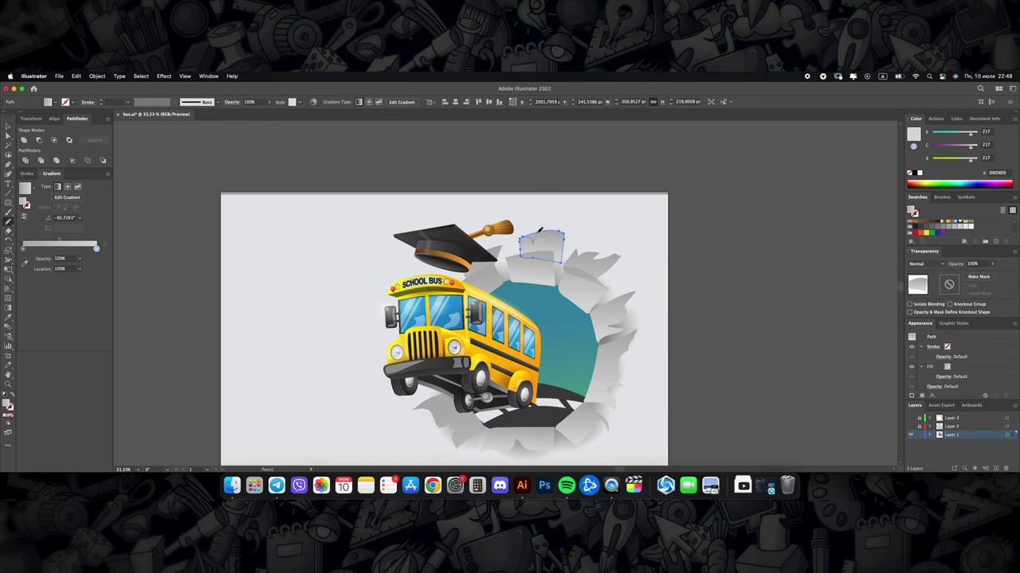
{"action": "key", "text": "super+shift+a"}
{"action": "scroll", "coordinate": [559, 338], "scroll_direction": "down", "scroll_amount": 5}
{"action": "scroll", "coordinate": [559, 339], "scroll_direction": "right", "scroll_amount": 4}
{"action": "left_click", "coordinate": [498, 383]}
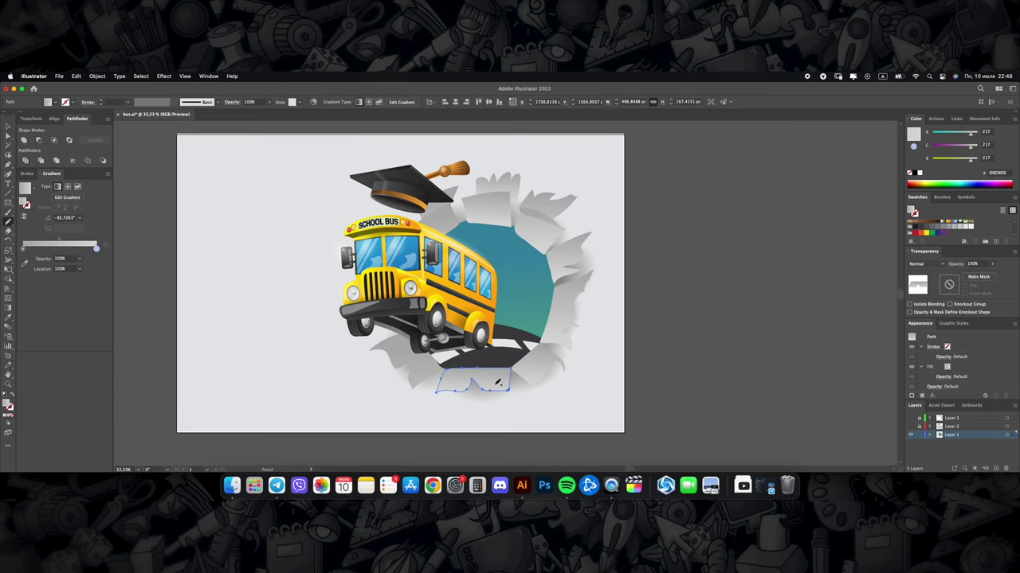
{"action": "key", "text": "super+shift+a"}
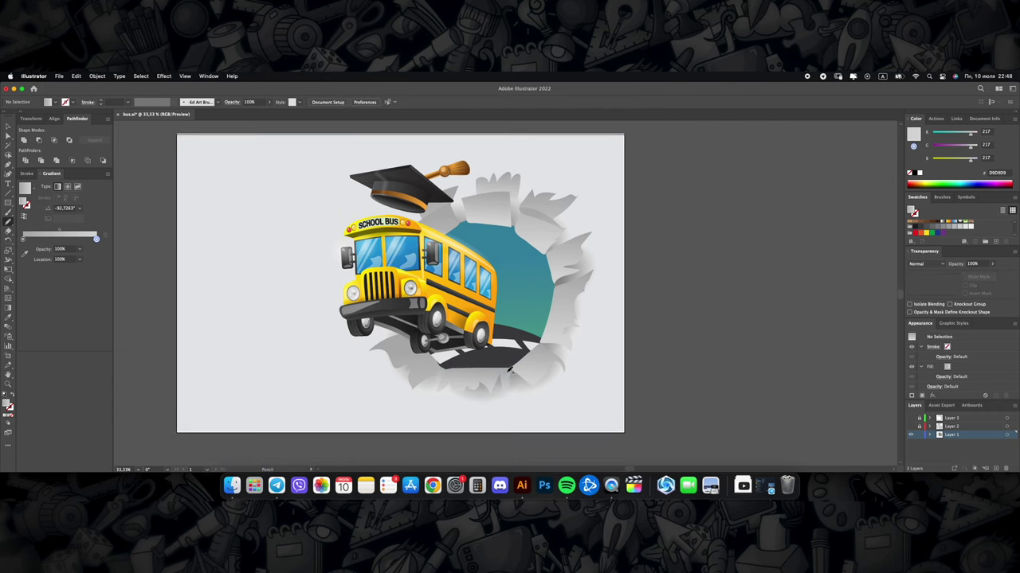
{"action": "scroll", "coordinate": [509, 311], "scroll_direction": "up", "scroll_amount": 4}
{"action": "left_click", "coordinate": [429, 235]}
{"action": "key", "text": "super+shift+a"}
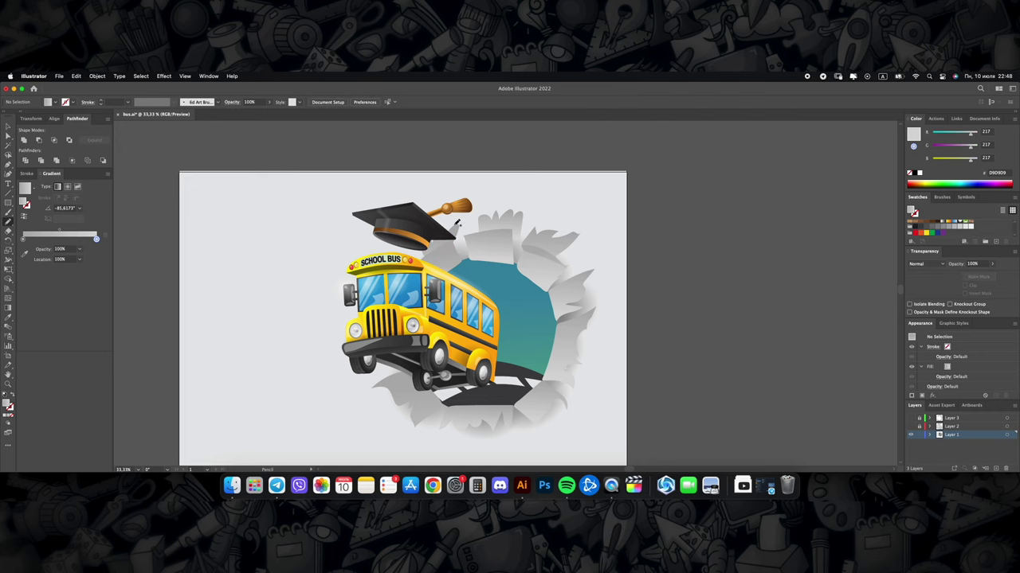
{"action": "left_click", "coordinate": [539, 419]}
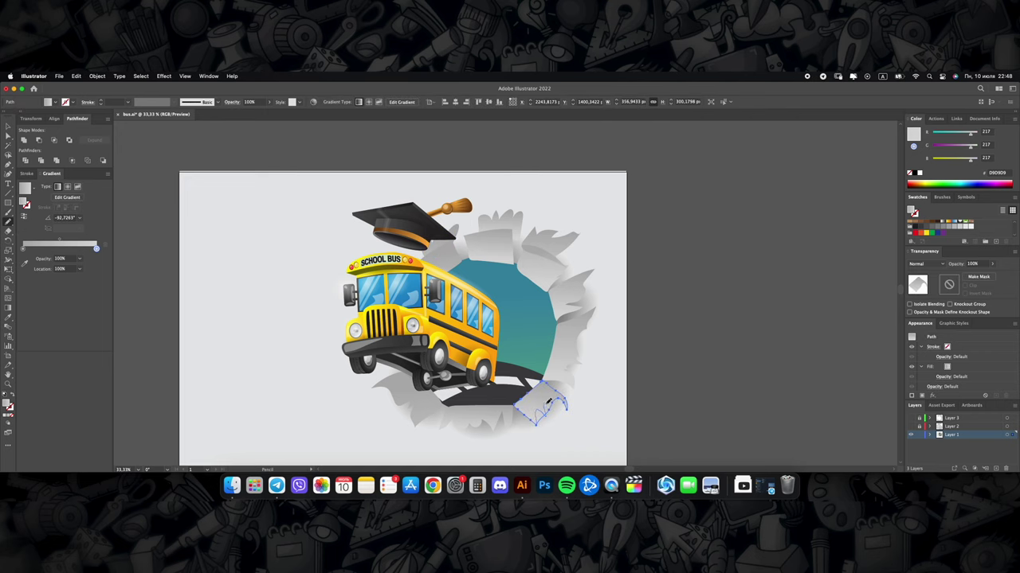
{"action": "key", "text": "super+shift+a"}
{"action": "key", "text": "v"}
{"action": "scroll", "coordinate": [536, 365], "scroll_direction": "down", "scroll_amount": 3}
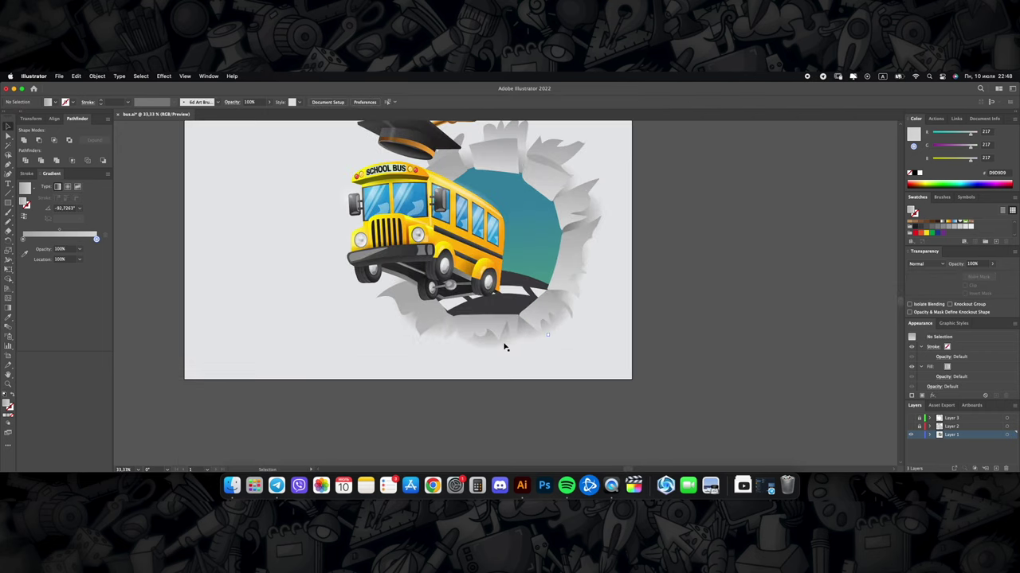
{"action": "left_click", "coordinate": [532, 336]}
{"action": "key", "text": "super+shift+a"}
{"action": "key", "text": "super+minus"}
{"action": "key", "text": "super+minus"}
{"action": "key", "text": "super+minus"}
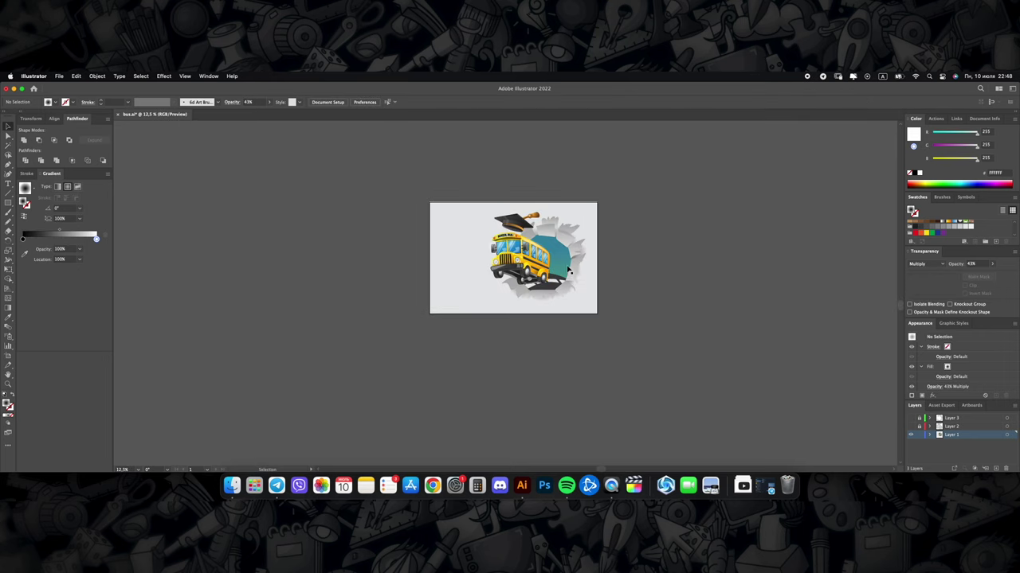
{"action": "key", "text": "super+equal"}
{"action": "key", "text": "super+equal"}
{"action": "key", "text": "super+equal"}
{"action": "key", "text": "super+minus"}
{"action": "key", "text": "super+minus"}
{"action": "key", "text": "super+minus"}
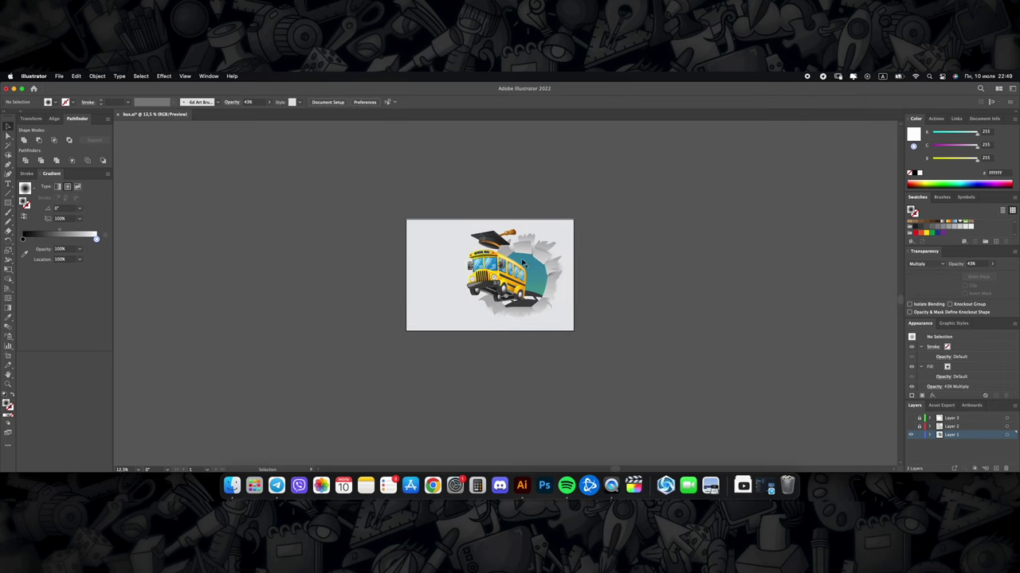
{"action": "key", "text": "super+equal"}
Step: Select the light grey background rectangle, browse the gradient presets without applying one, and zoom to the cap
{"action": "left_click", "coordinate": [402, 245]}
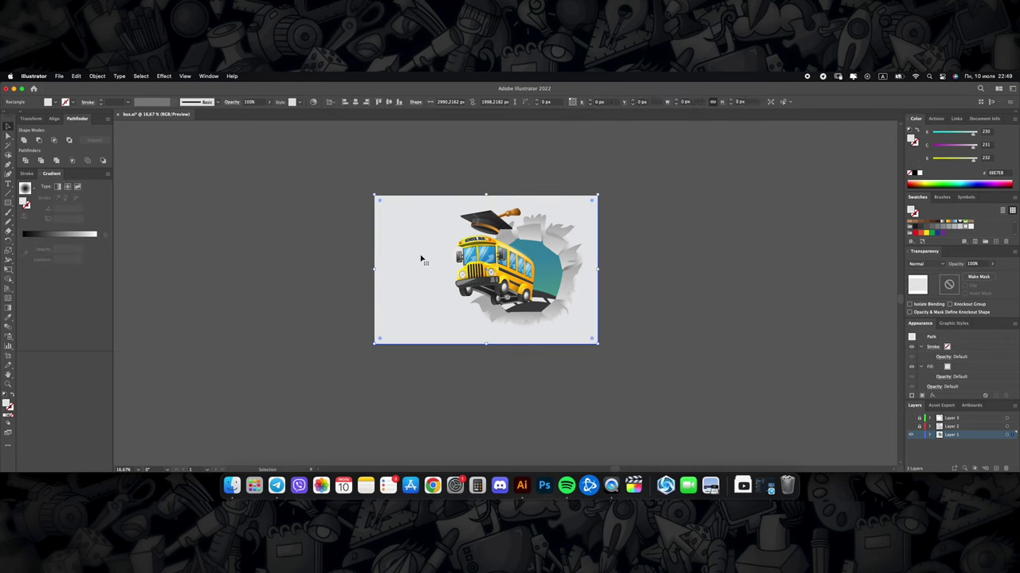
{"action": "left_click", "coordinate": [32, 189]}
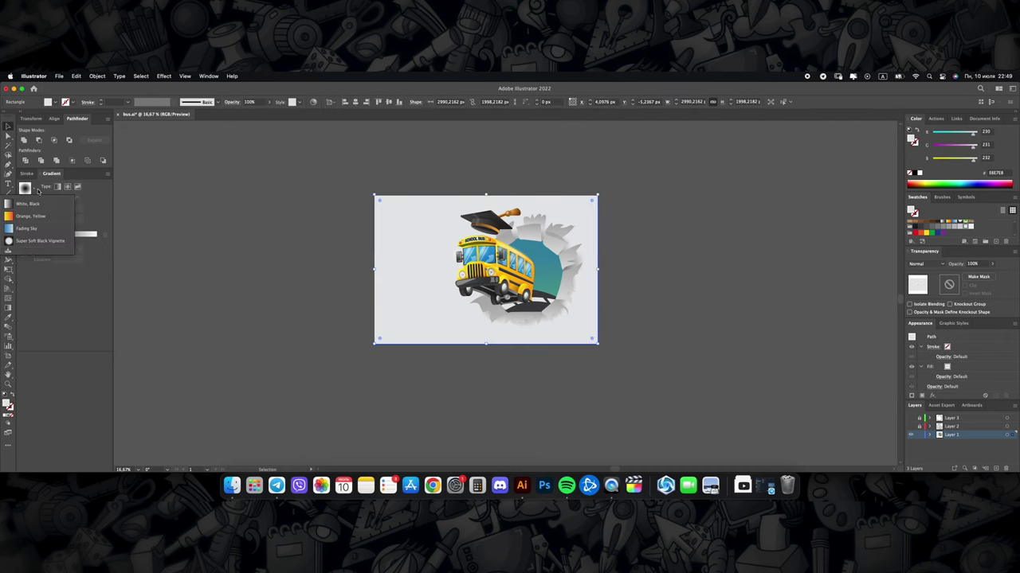
{"action": "left_click", "coordinate": [322, 195]}
{"action": "key", "text": "super+equal"}
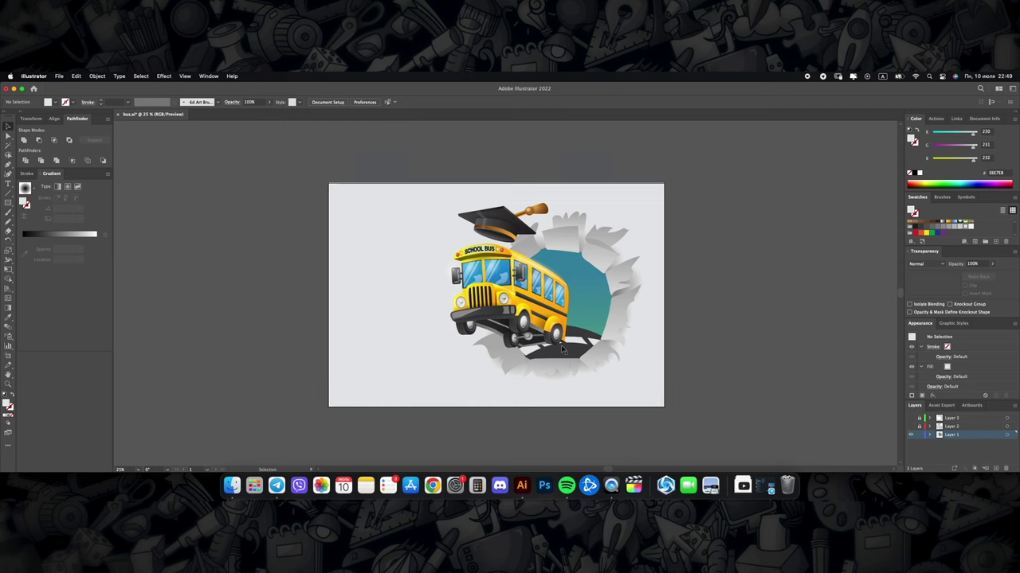
{"action": "key", "text": "super+equal"}
{"action": "key", "text": "super+equal"}
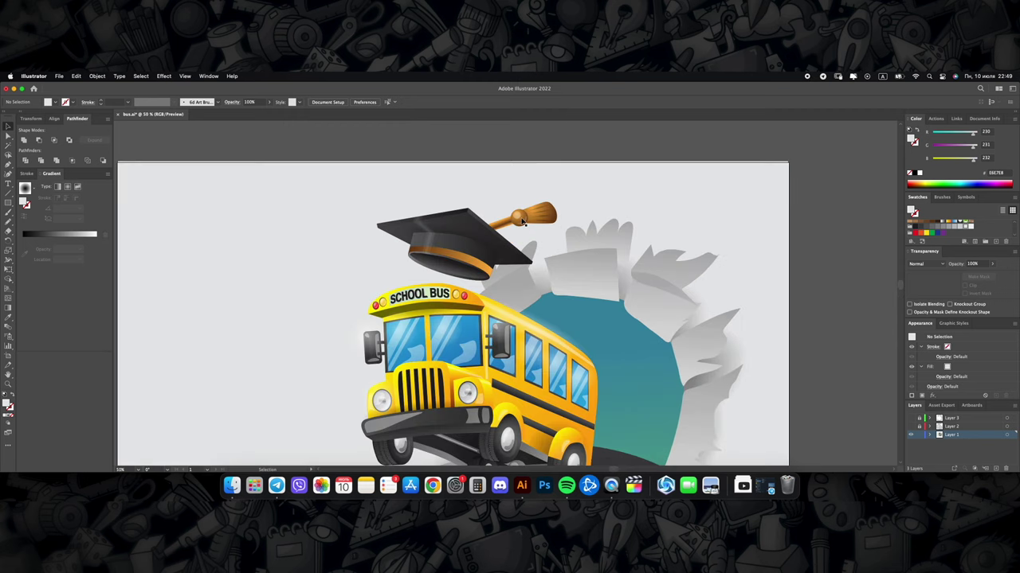
Step: In isolation mode, swing the cap's tassel down to hang beside the brim's right side
{"action": "double_click", "coordinate": [550, 227]}
{"action": "left_click", "coordinate": [555, 231]}
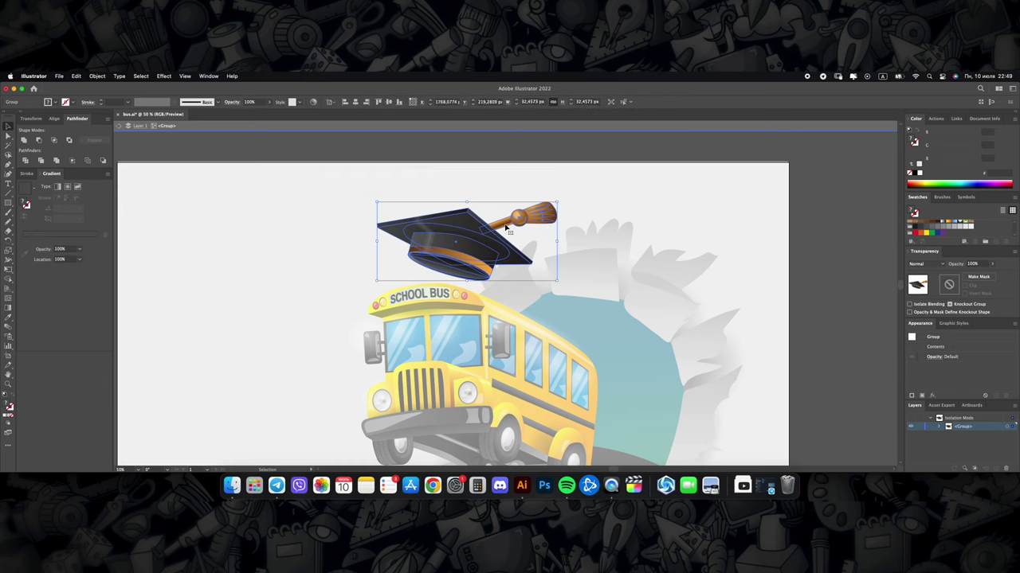
{"action": "left_click", "coordinate": [536, 213]}
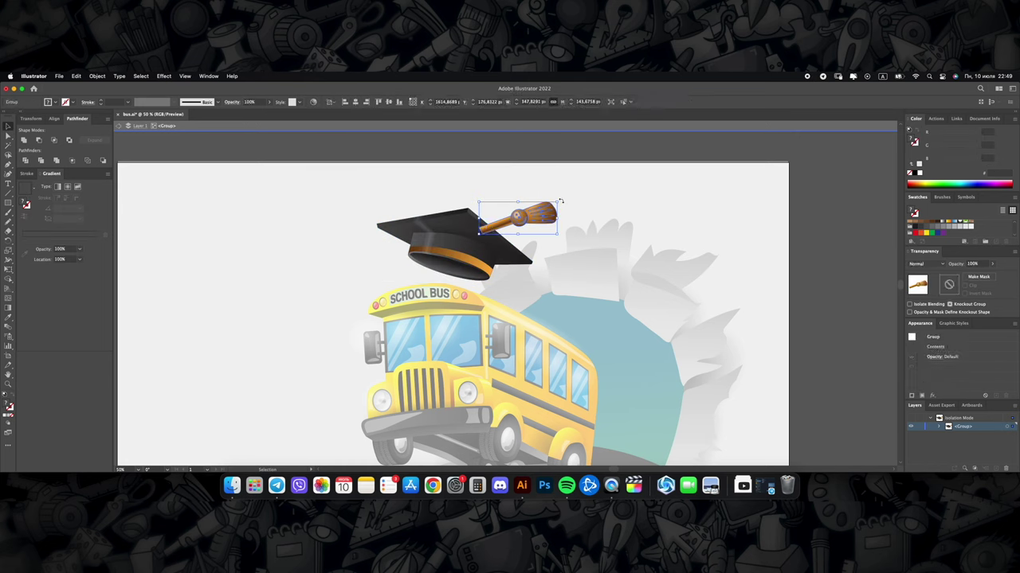
{"action": "mouse_move", "coordinate": [567, 223]}
{"action": "left_mouse_down"}
{"action": "mouse_move", "coordinate": [574, 255]}
{"action": "mouse_move", "coordinate": [544, 284]}
{"action": "left_mouse_up"}
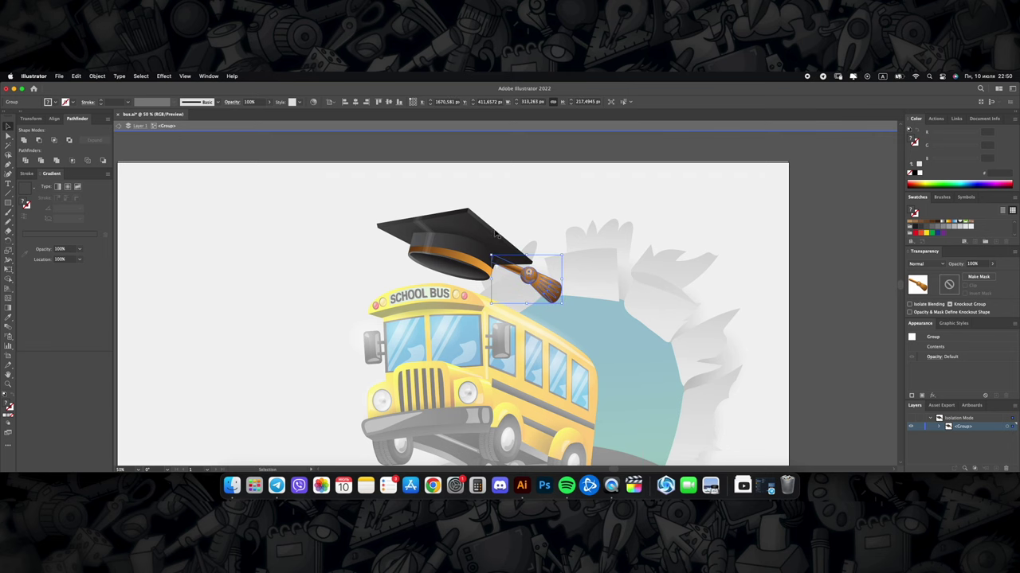
{"action": "key", "text": "Escape"}
Step: Check the graduation cap group and the torn-paper hole group, then deselect everything
{"action": "scroll", "coordinate": [520, 236], "scroll_direction": "down", "scroll_amount": 3}
{"action": "scroll", "coordinate": [520, 236], "scroll_direction": "up", "scroll_amount": 3}
{"action": "left_click", "coordinate": [520, 236]}
{"action": "scroll", "coordinate": [471, 224], "scroll_direction": "down", "scroll_amount": 2}
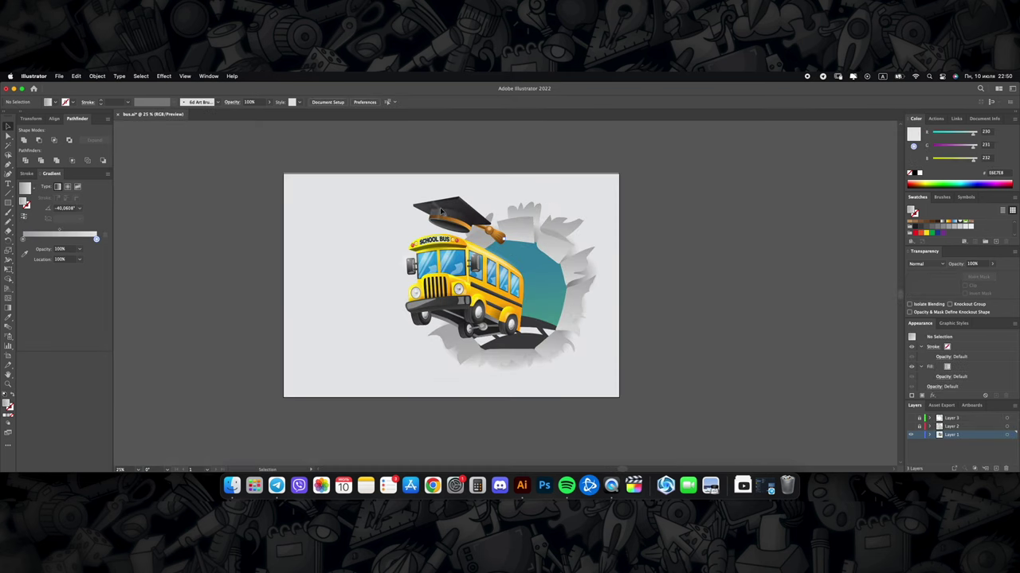
{"action": "left_click", "coordinate": [496, 260]}
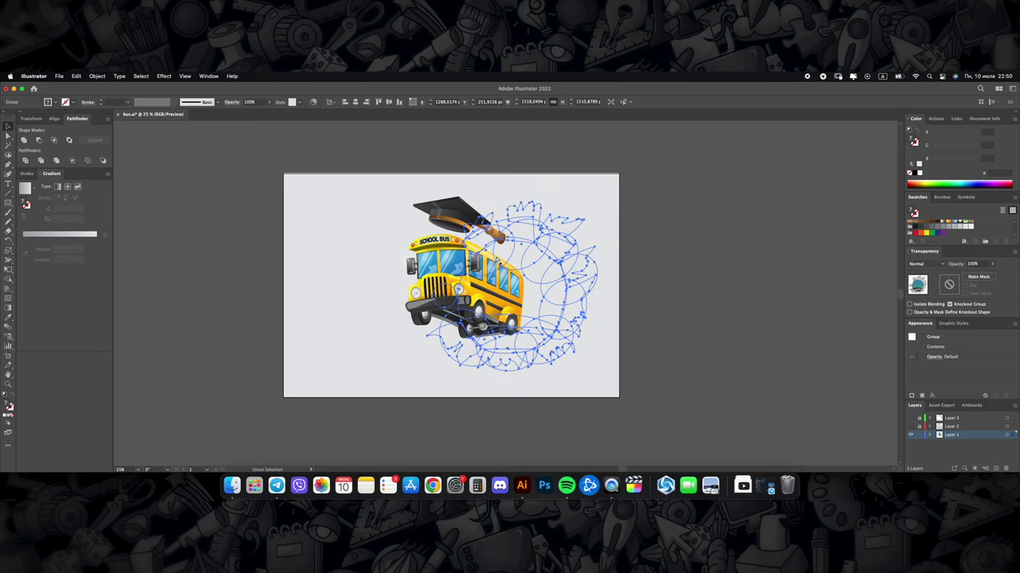
{"action": "left_click", "coordinate": [601, 246]}
{"action": "scroll", "coordinate": [601, 246], "scroll_direction": "up", "scroll_amount": 2}
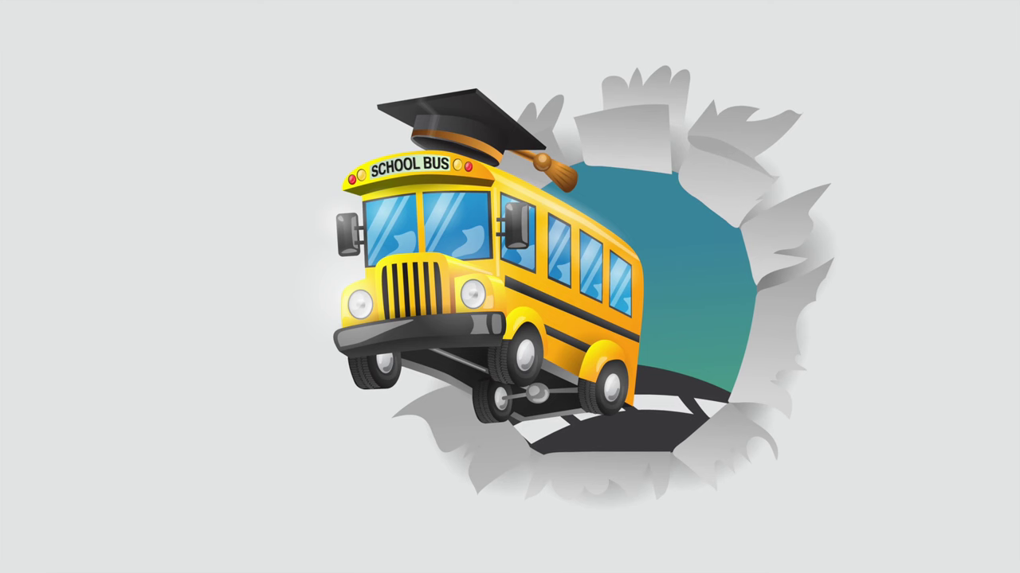